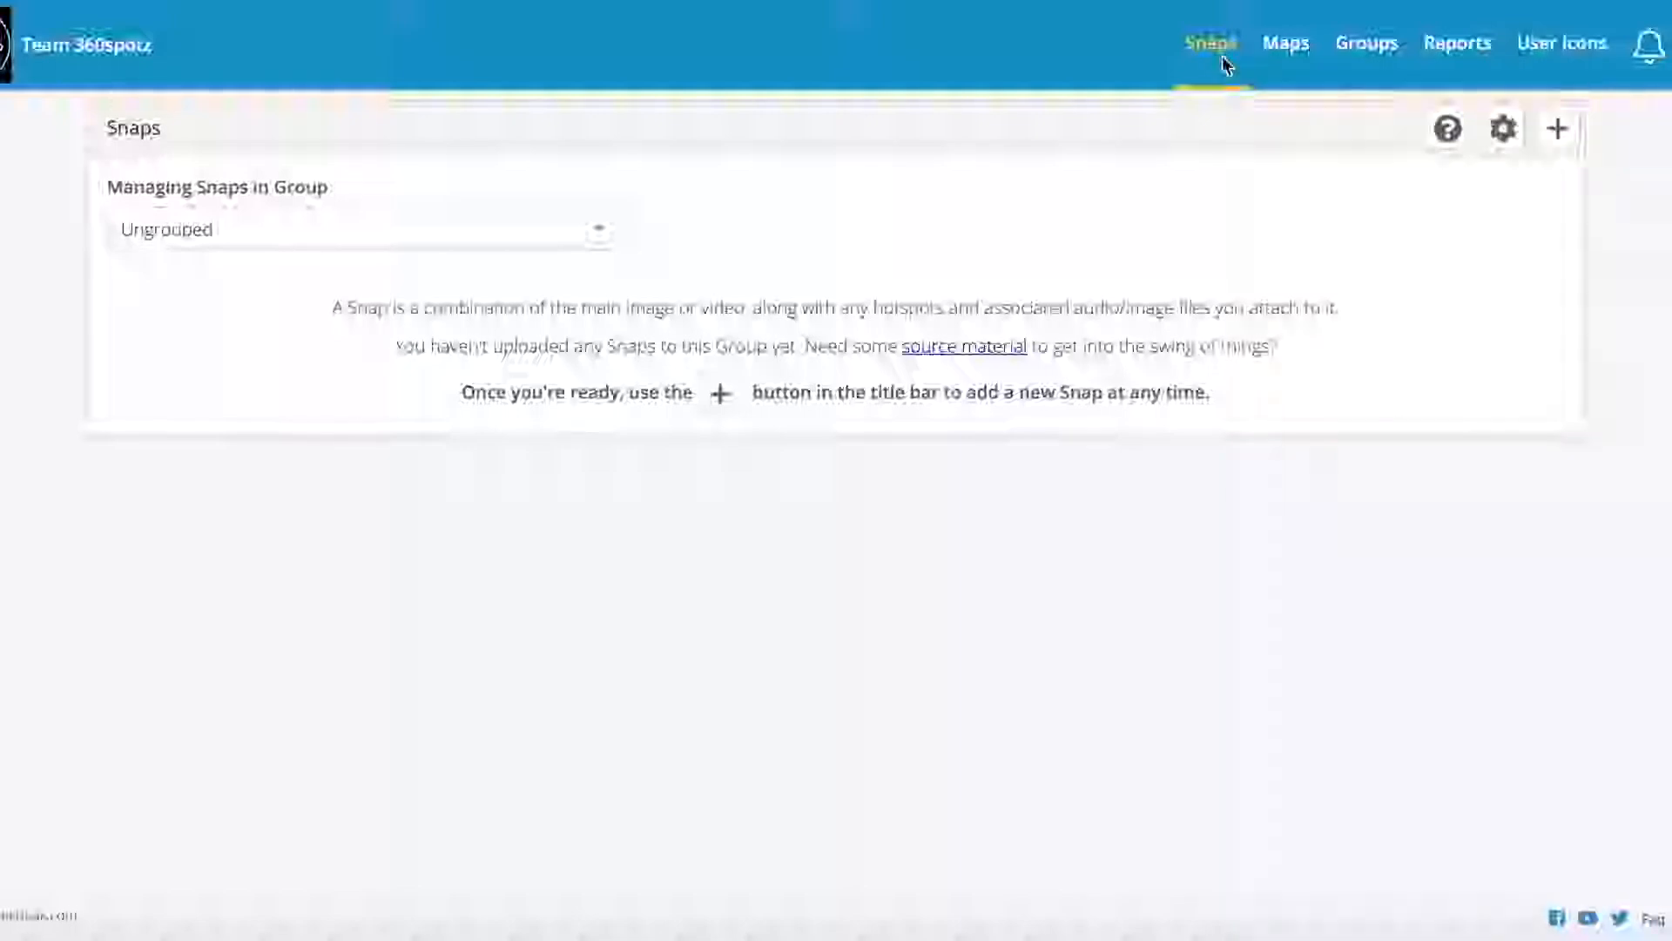
Step: Add the group 'Demo Realtor' on the Groups page, copying the name into Public Display Name
{"action": "left_click", "coordinate": [1368, 45]}
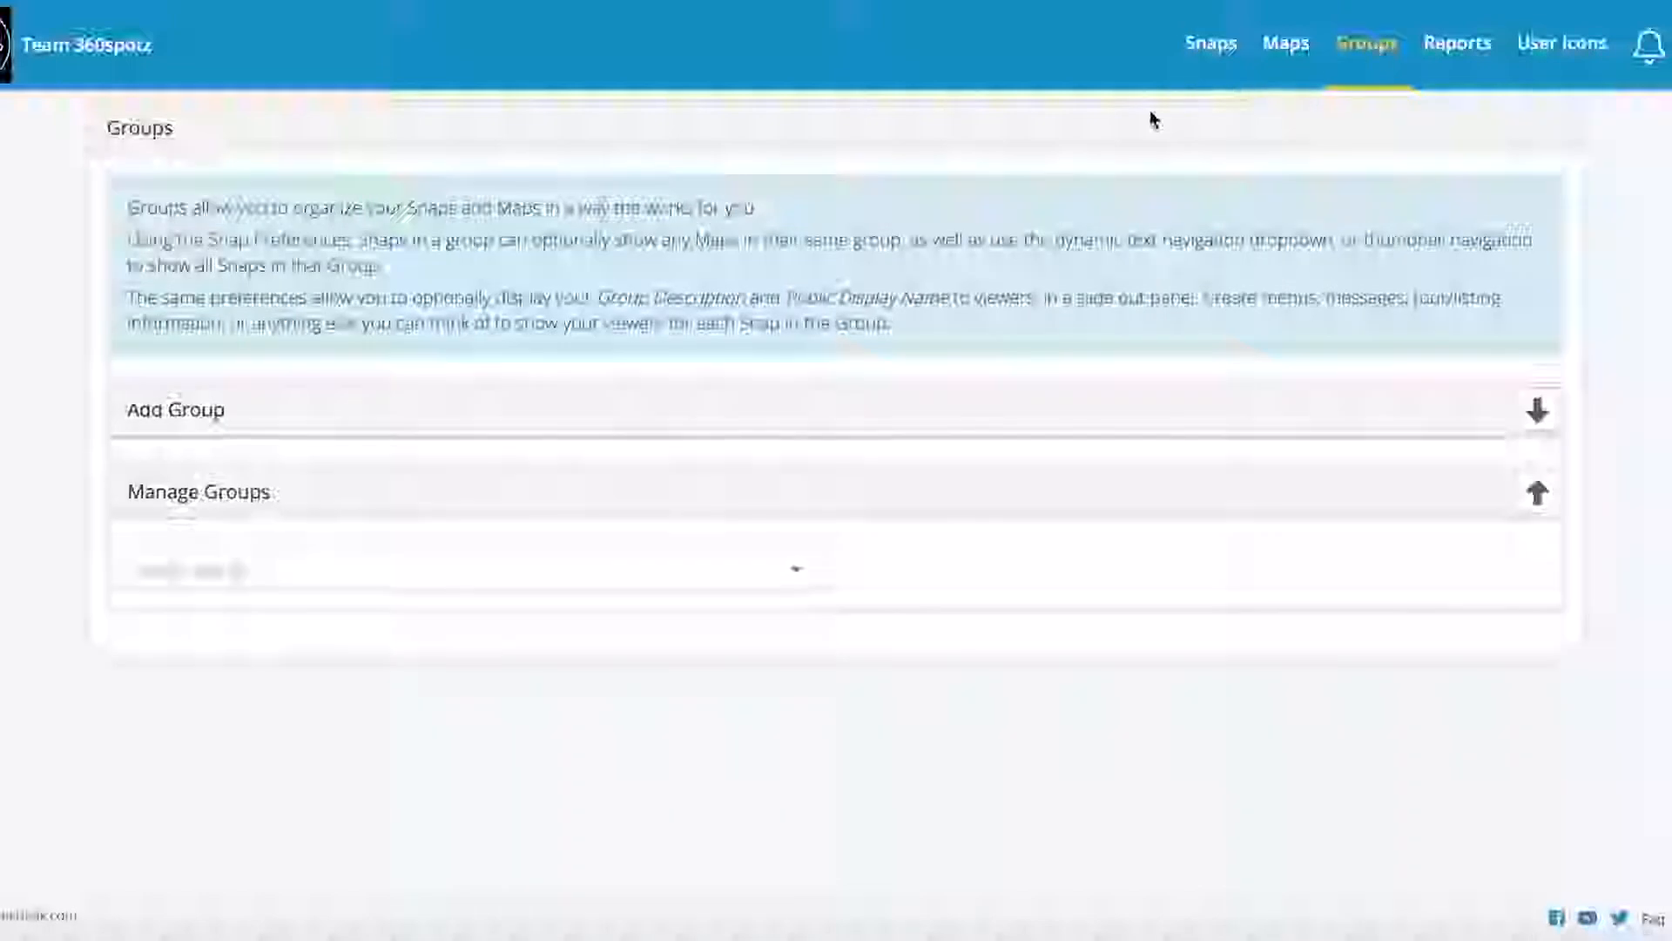
{"action": "left_click", "coordinate": [1536, 411]}
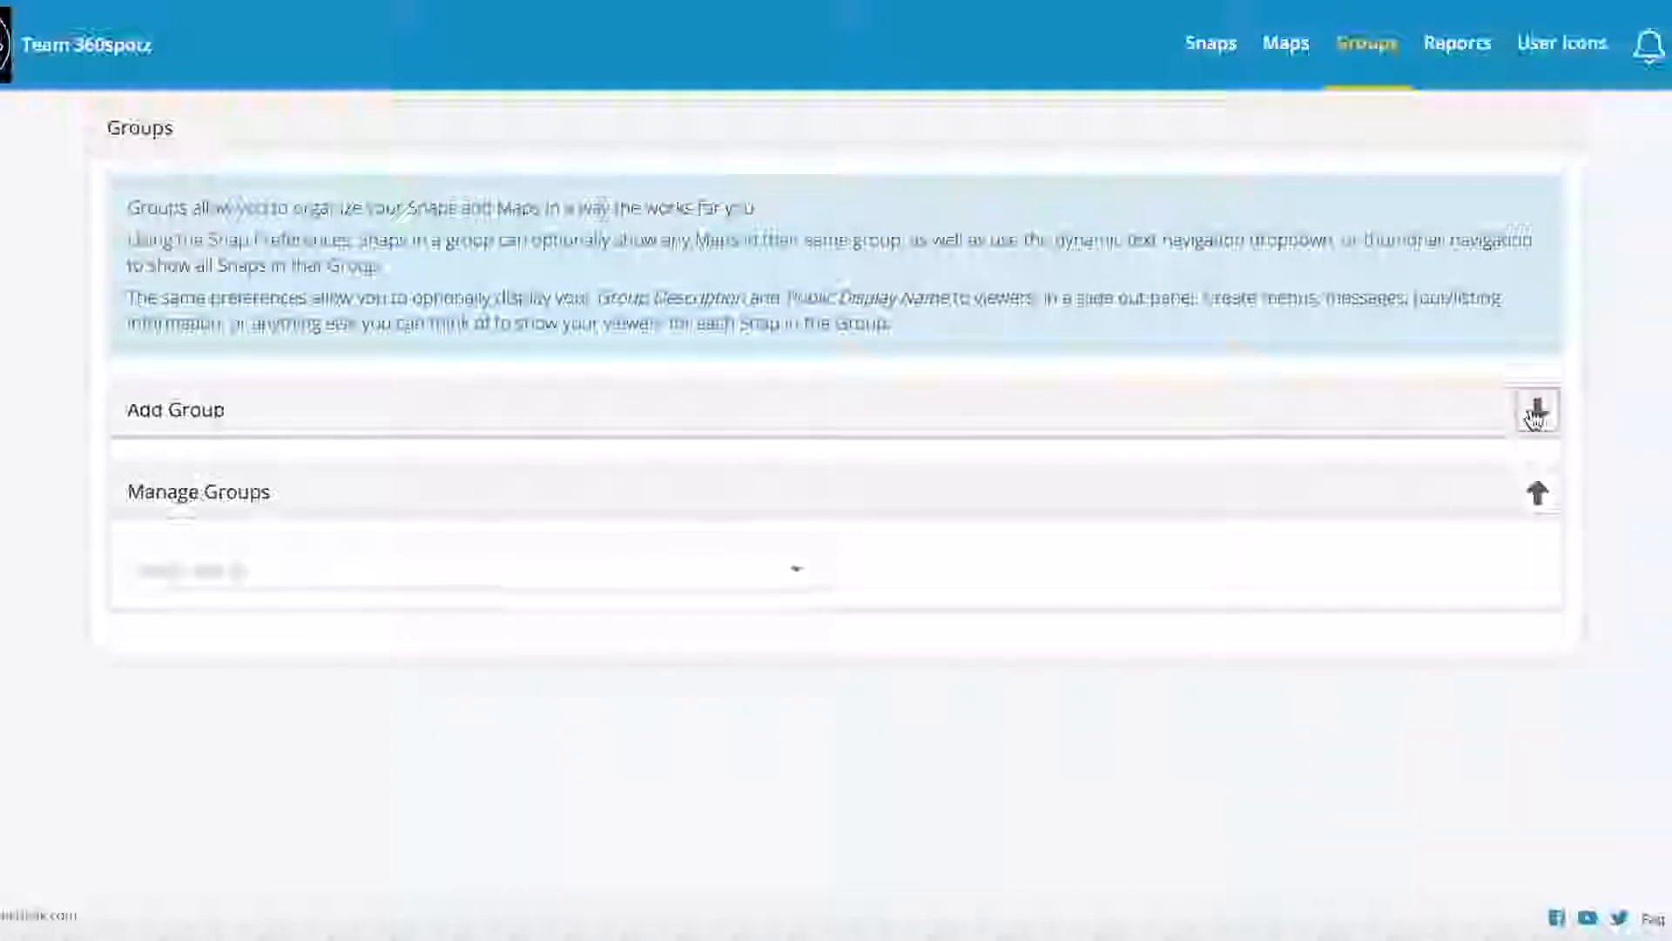
{"action": "left_click", "coordinate": [441, 381]}
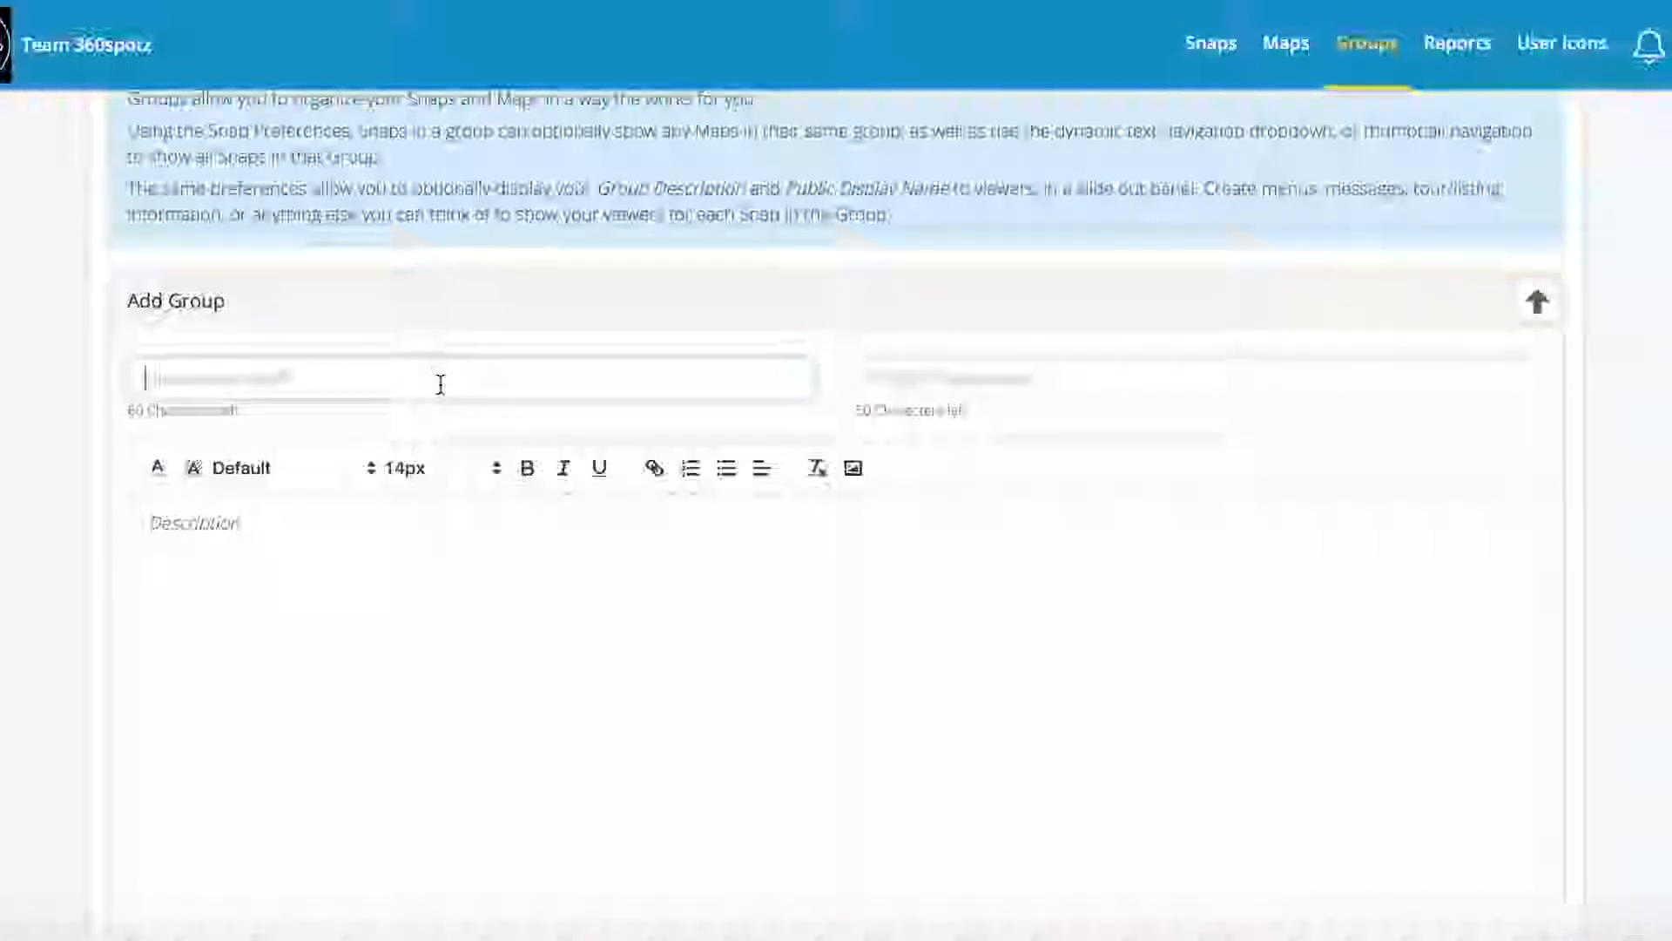
{"action": "type", "text": "Uemo"}
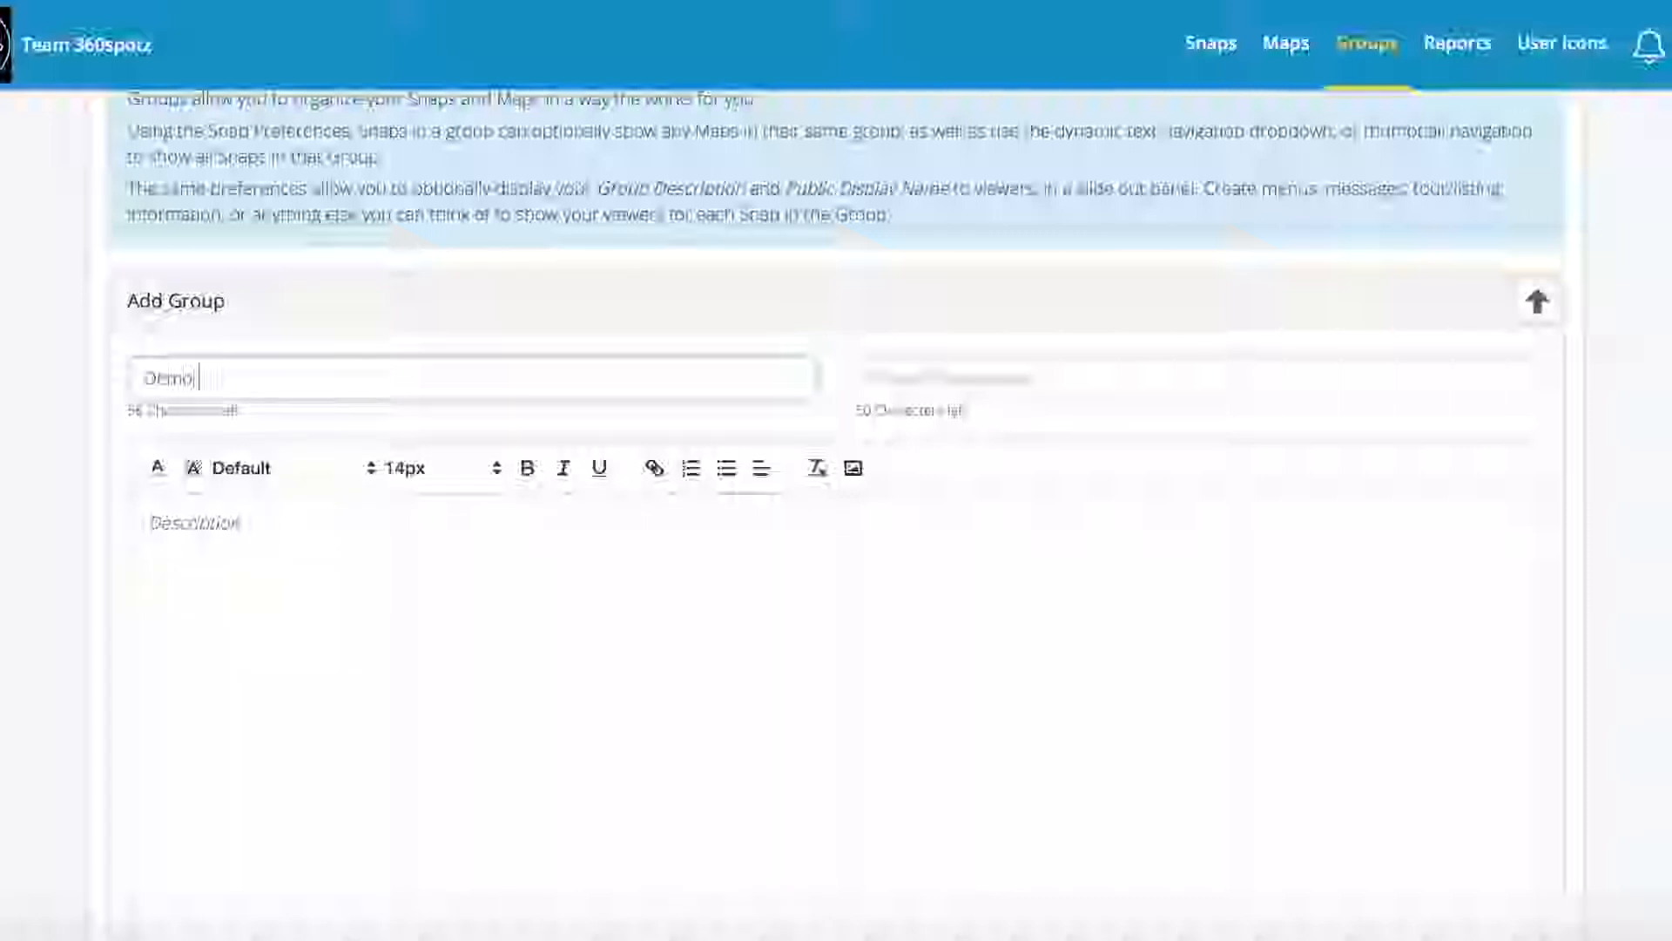
{"action": "type", "text": " Realtor"}
{"action": "left_click_drag", "start_coordinate": [258, 380], "coordinate": [126, 389]}
{"action": "key", "text": "ctrl+c"}
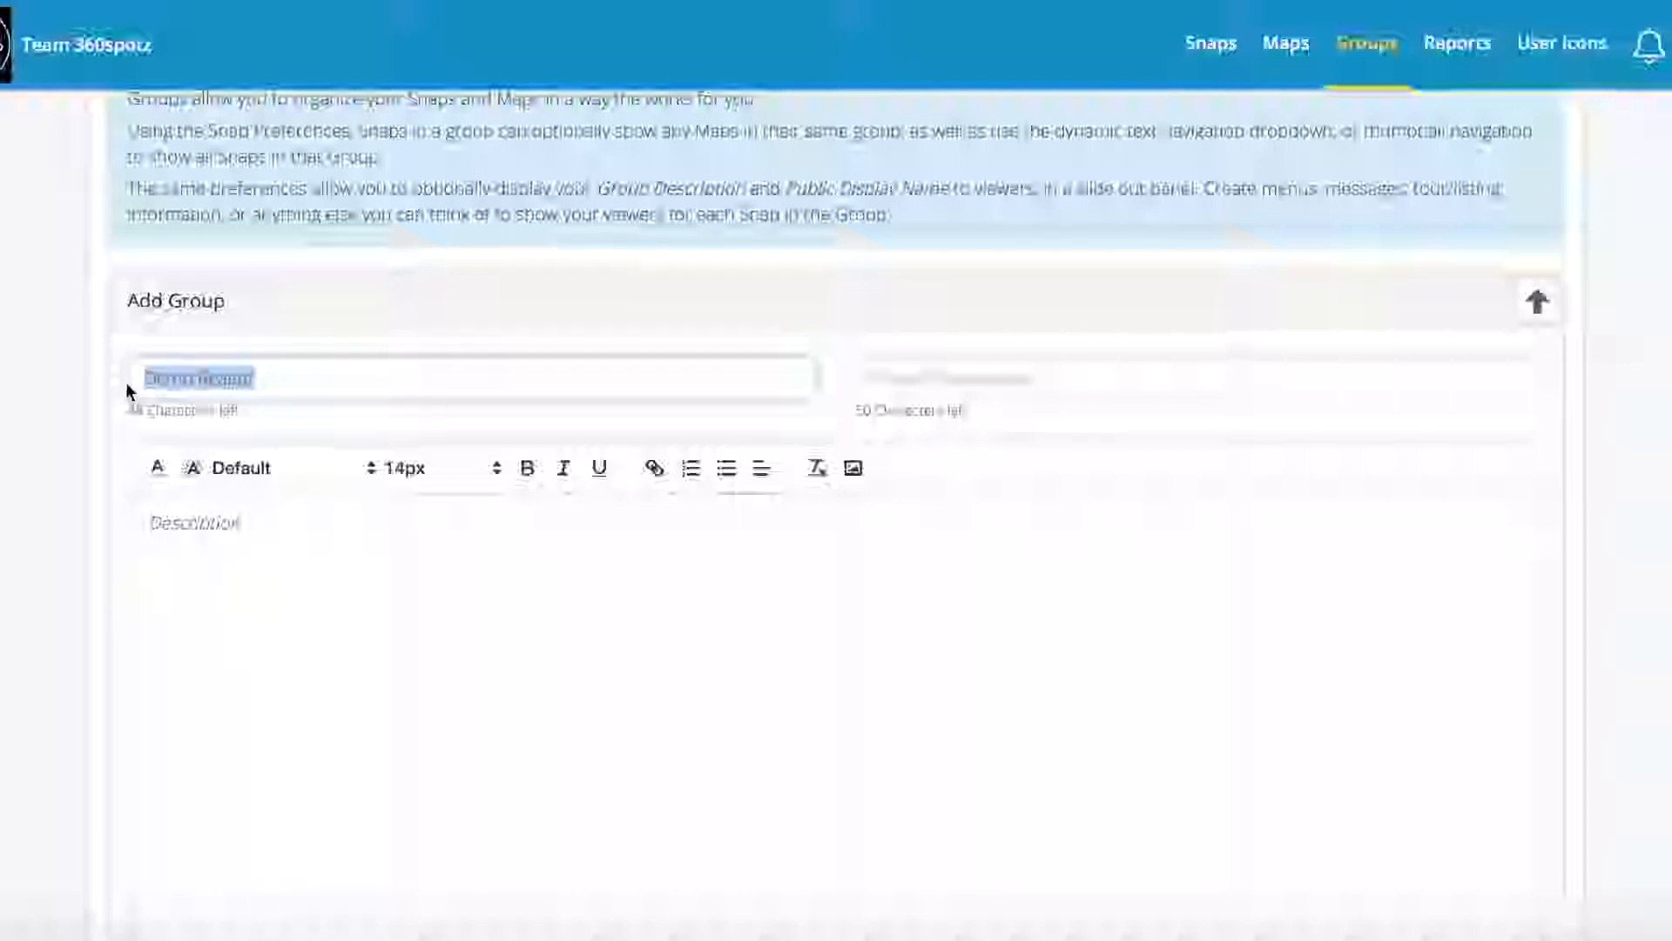
{"action": "left_click", "coordinate": [893, 381]}
{"action": "key", "text": "ctrl+v"}
{"action": "scroll", "coordinate": [773, 526], "scroll_direction": "down", "scroll_amount": 4}
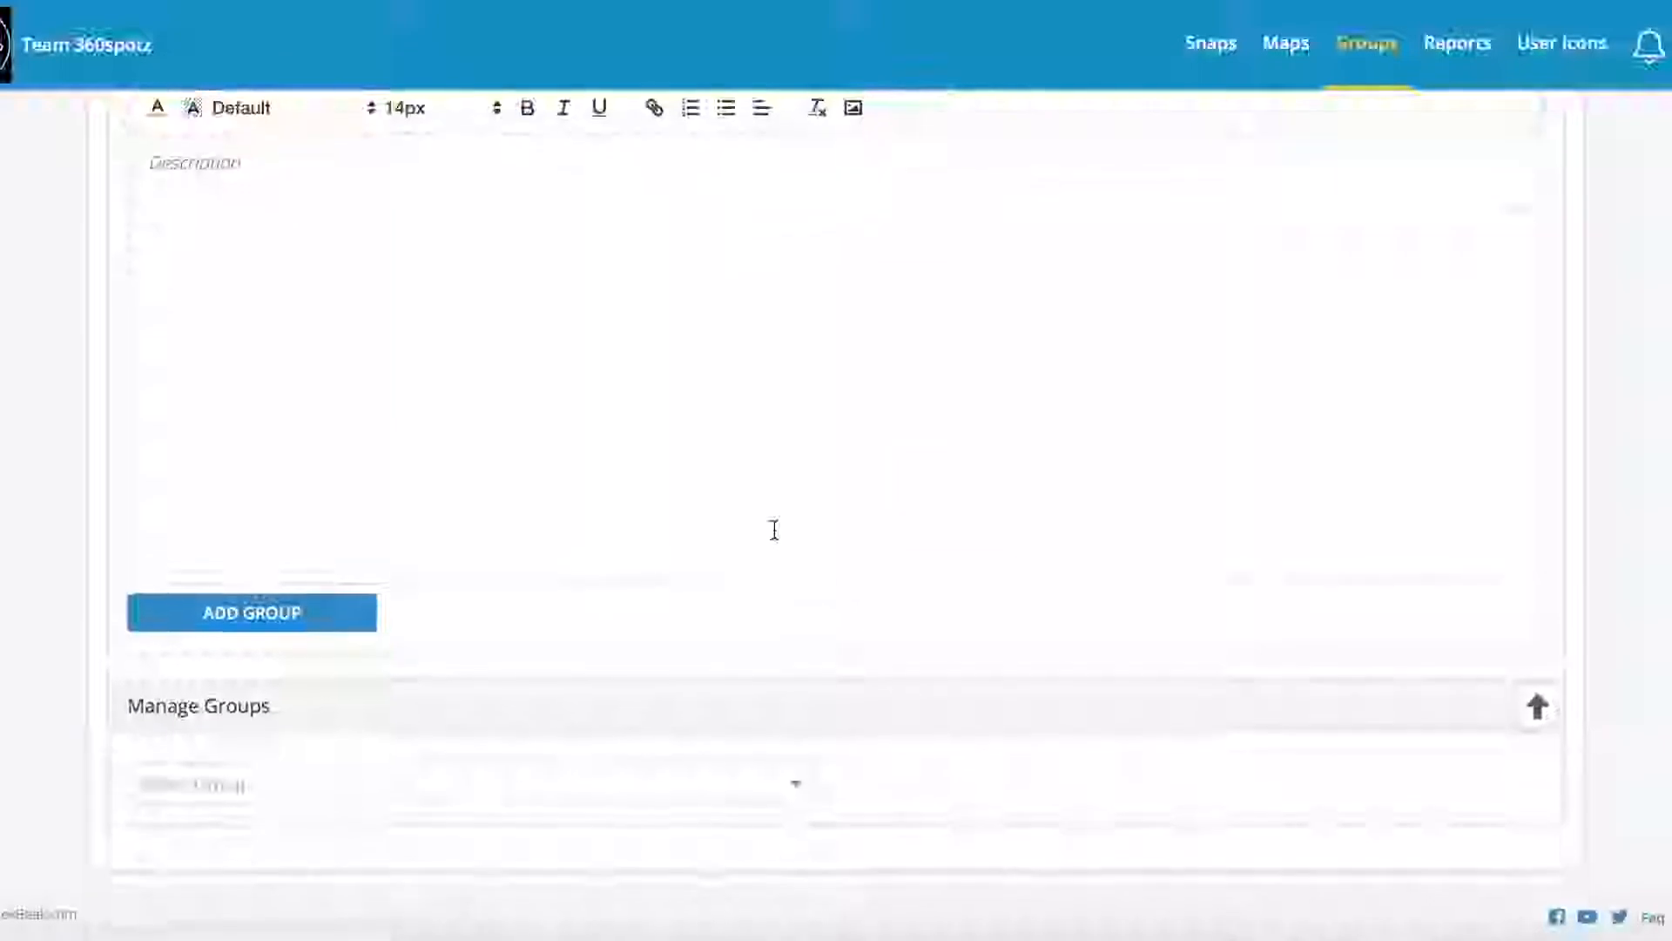
{"action": "left_click", "coordinate": [301, 624]}
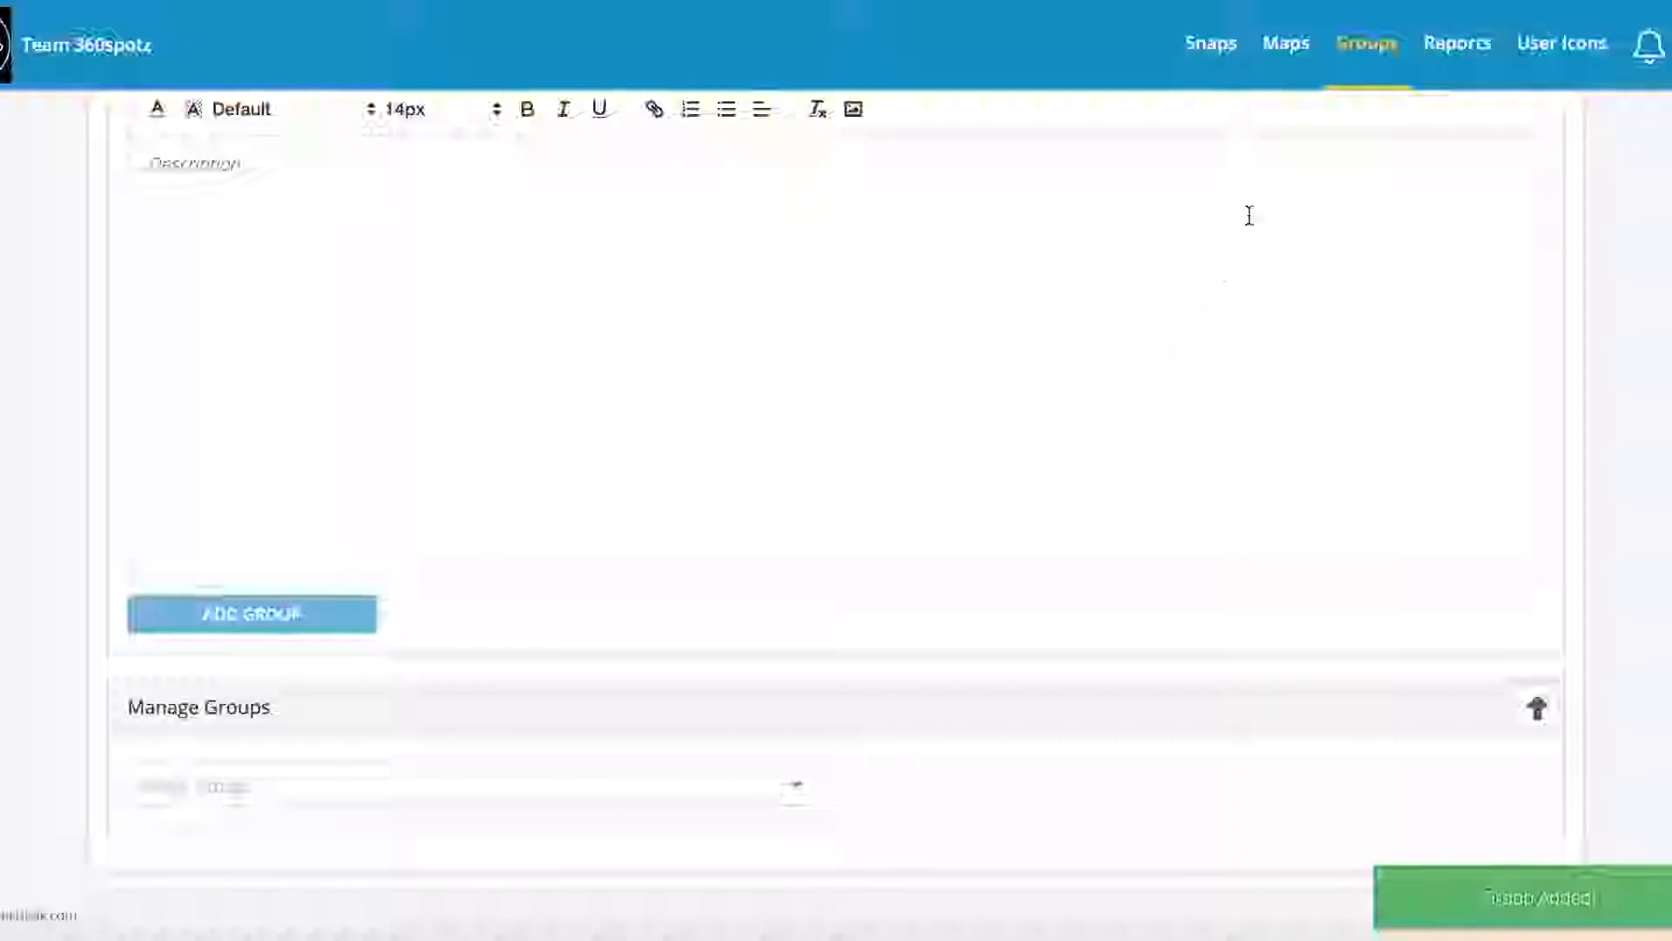
Step: Manage snaps in the Demo Realtor group and open the New Snap upload dialog
{"action": "left_click", "coordinate": [1219, 51]}
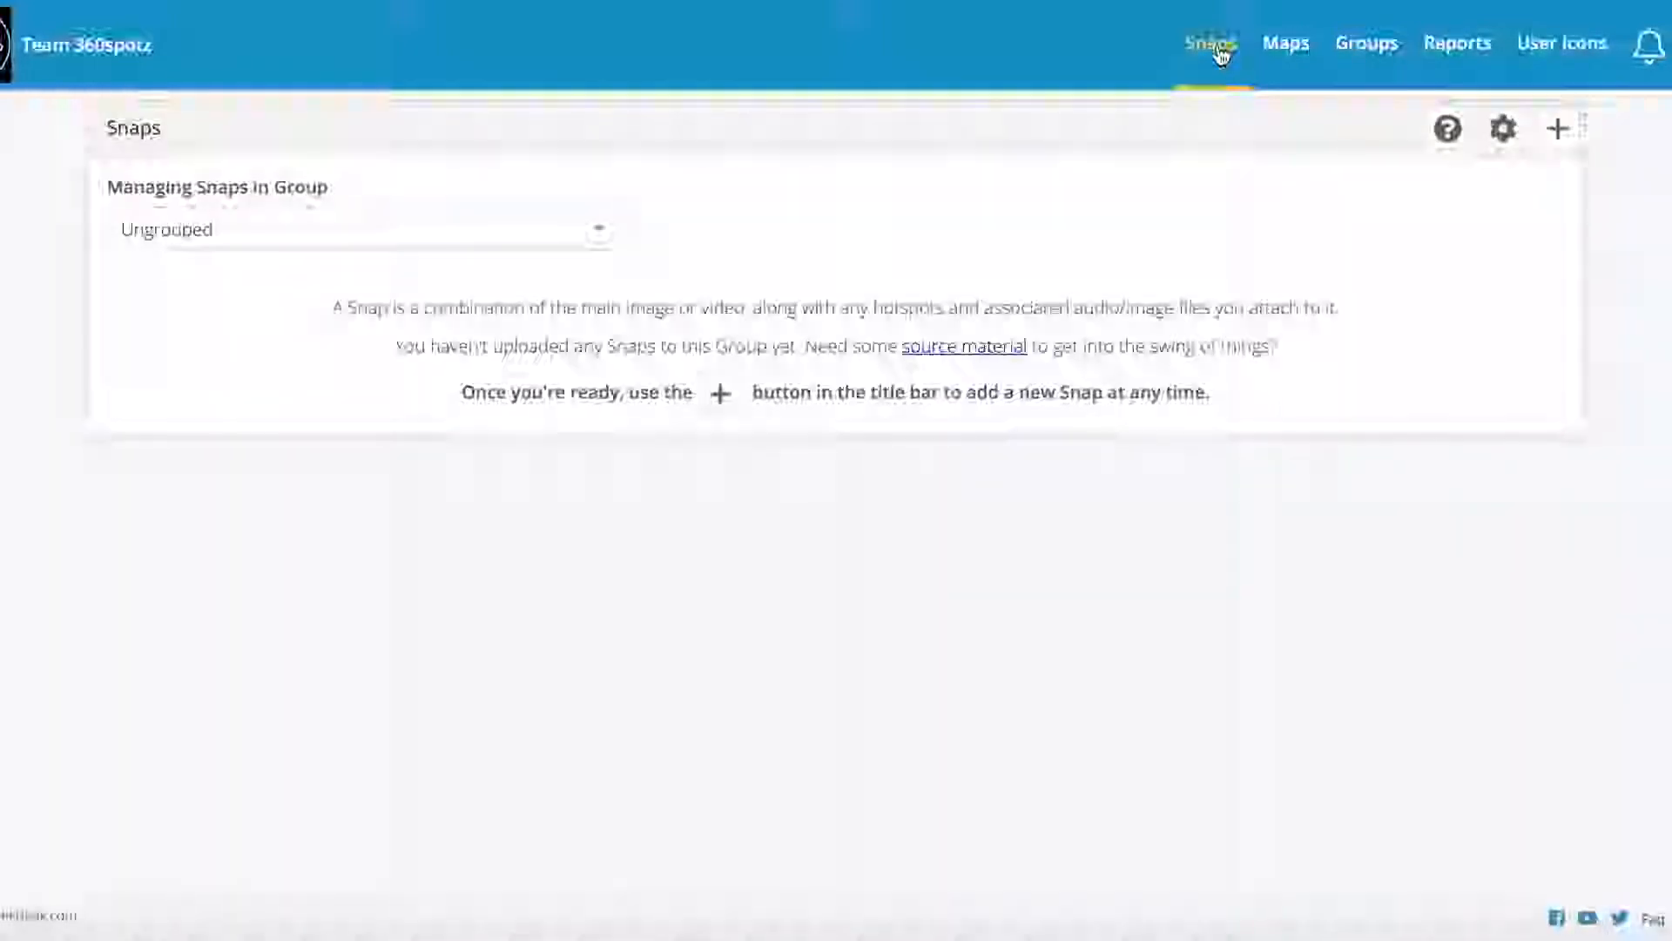
{"action": "left_click", "coordinate": [601, 237]}
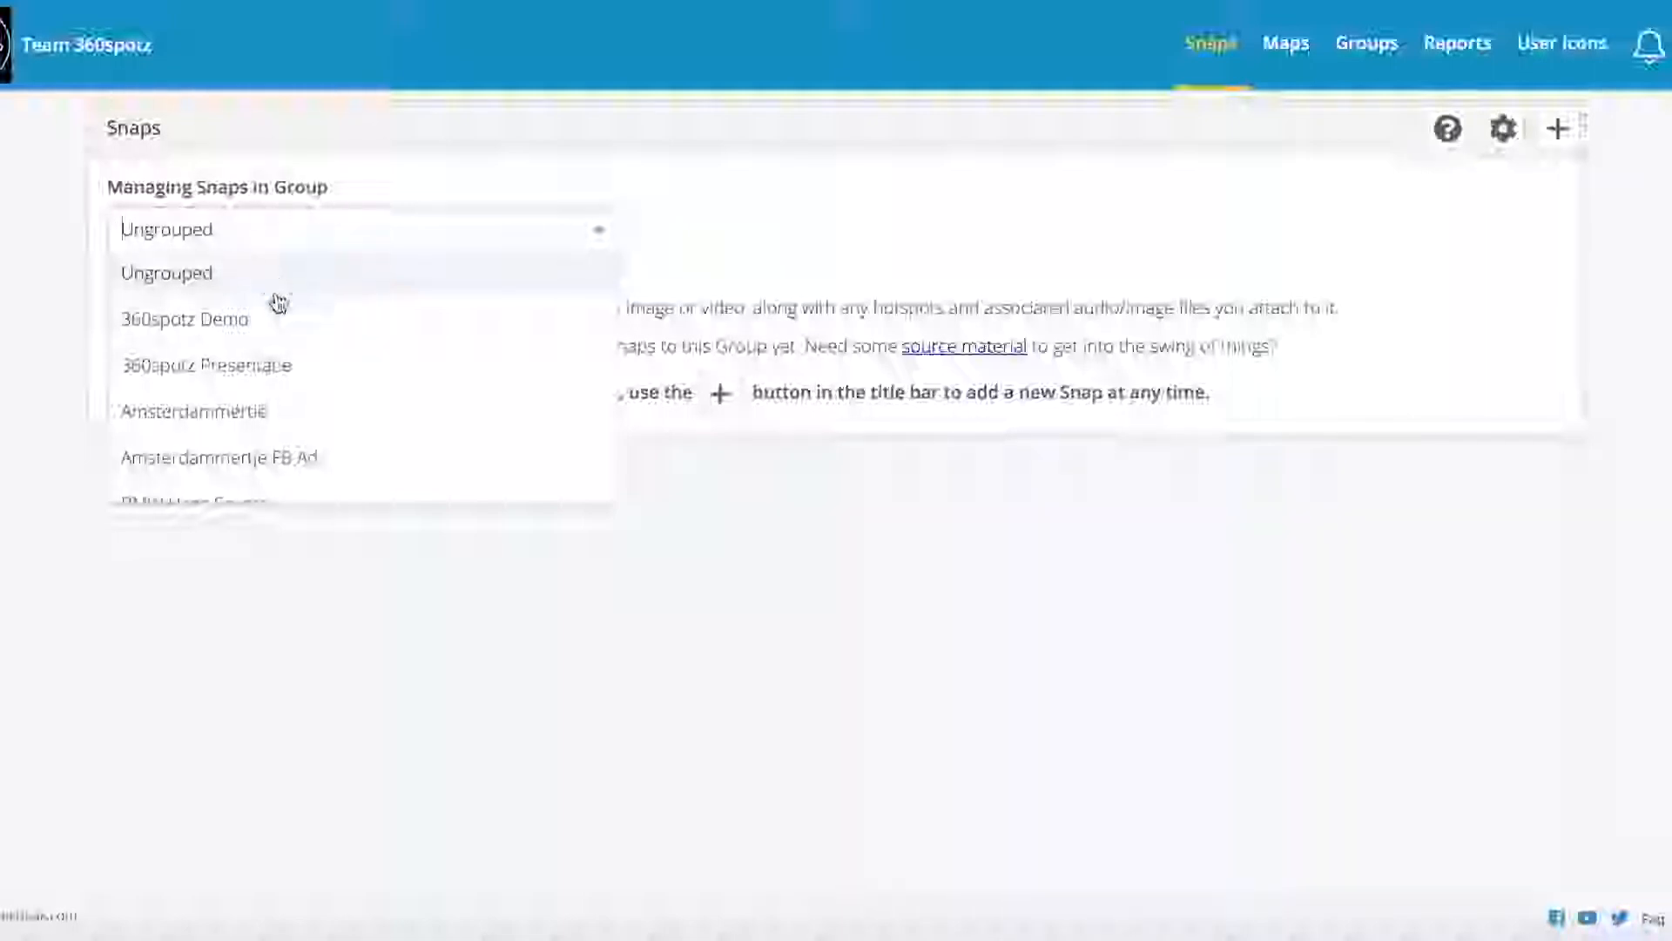
{"action": "scroll", "coordinate": [296, 332], "scroll_direction": "down", "scroll_amount": 3}
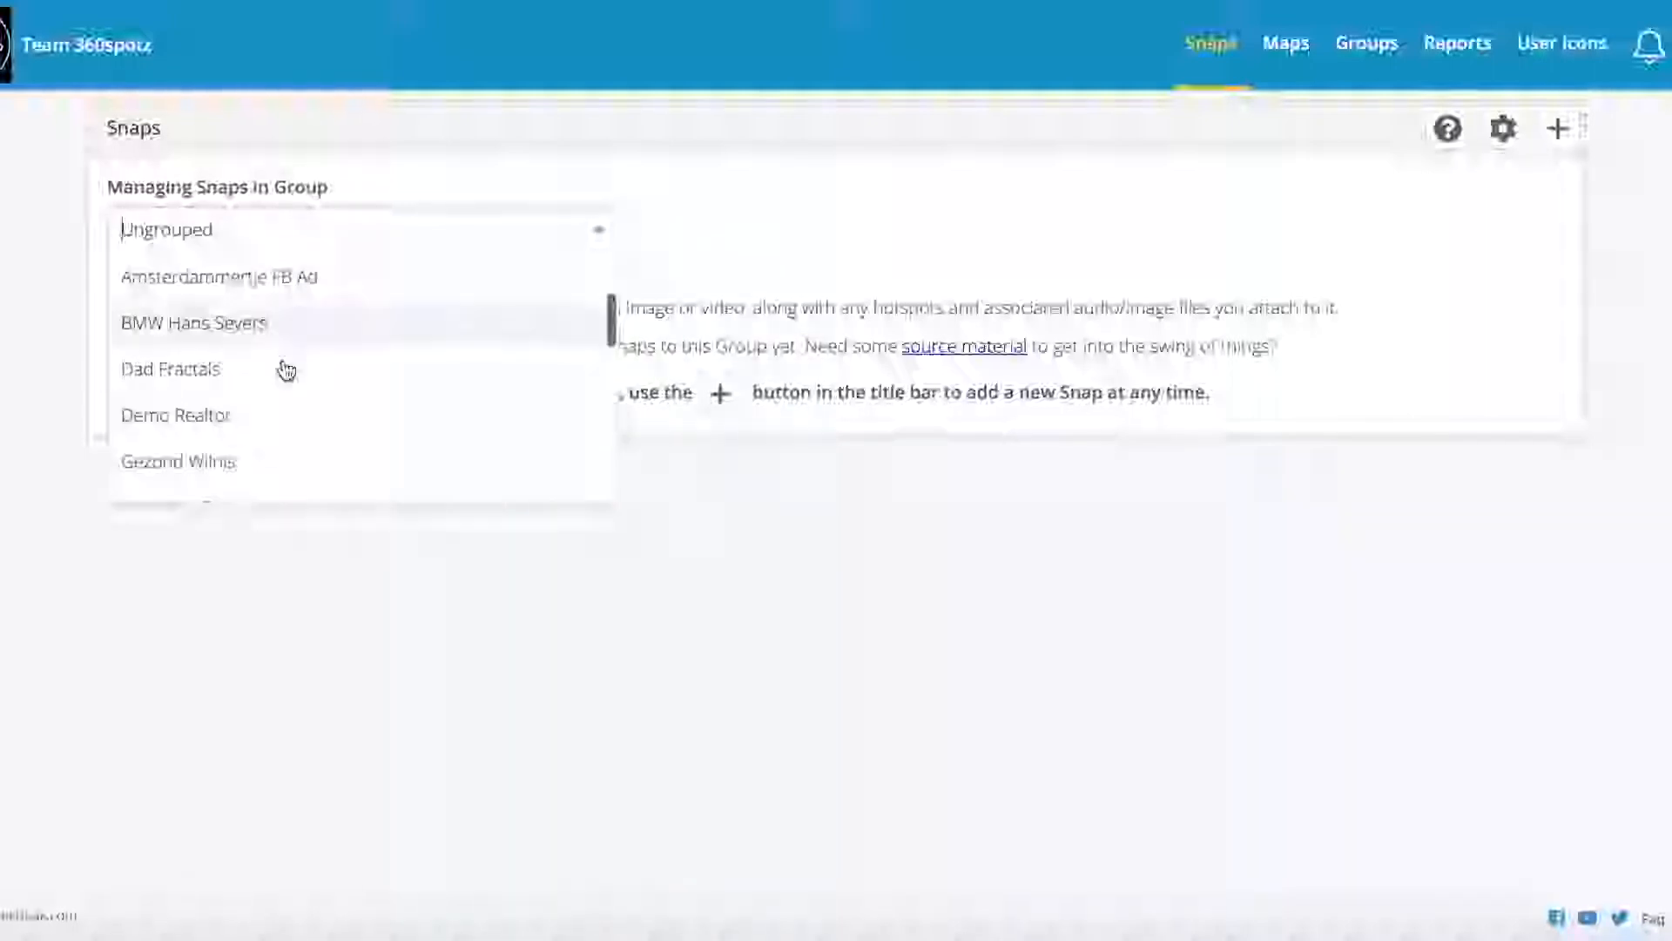
{"action": "left_click", "coordinate": [237, 419]}
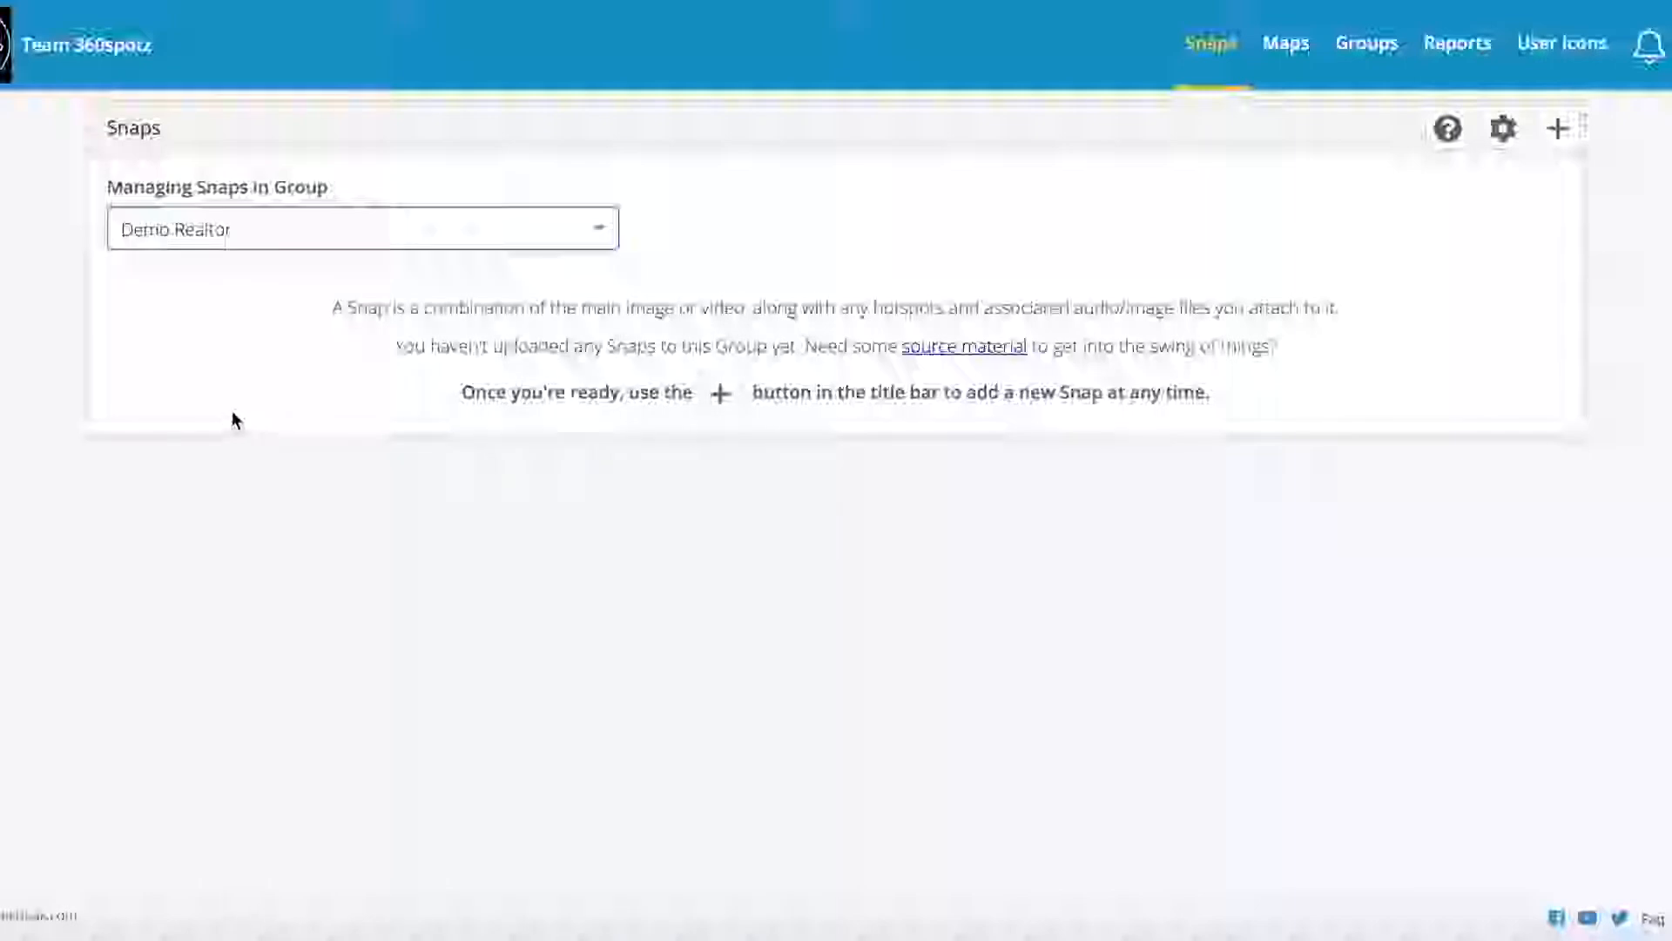
{"action": "left_click", "coordinate": [719, 397]}
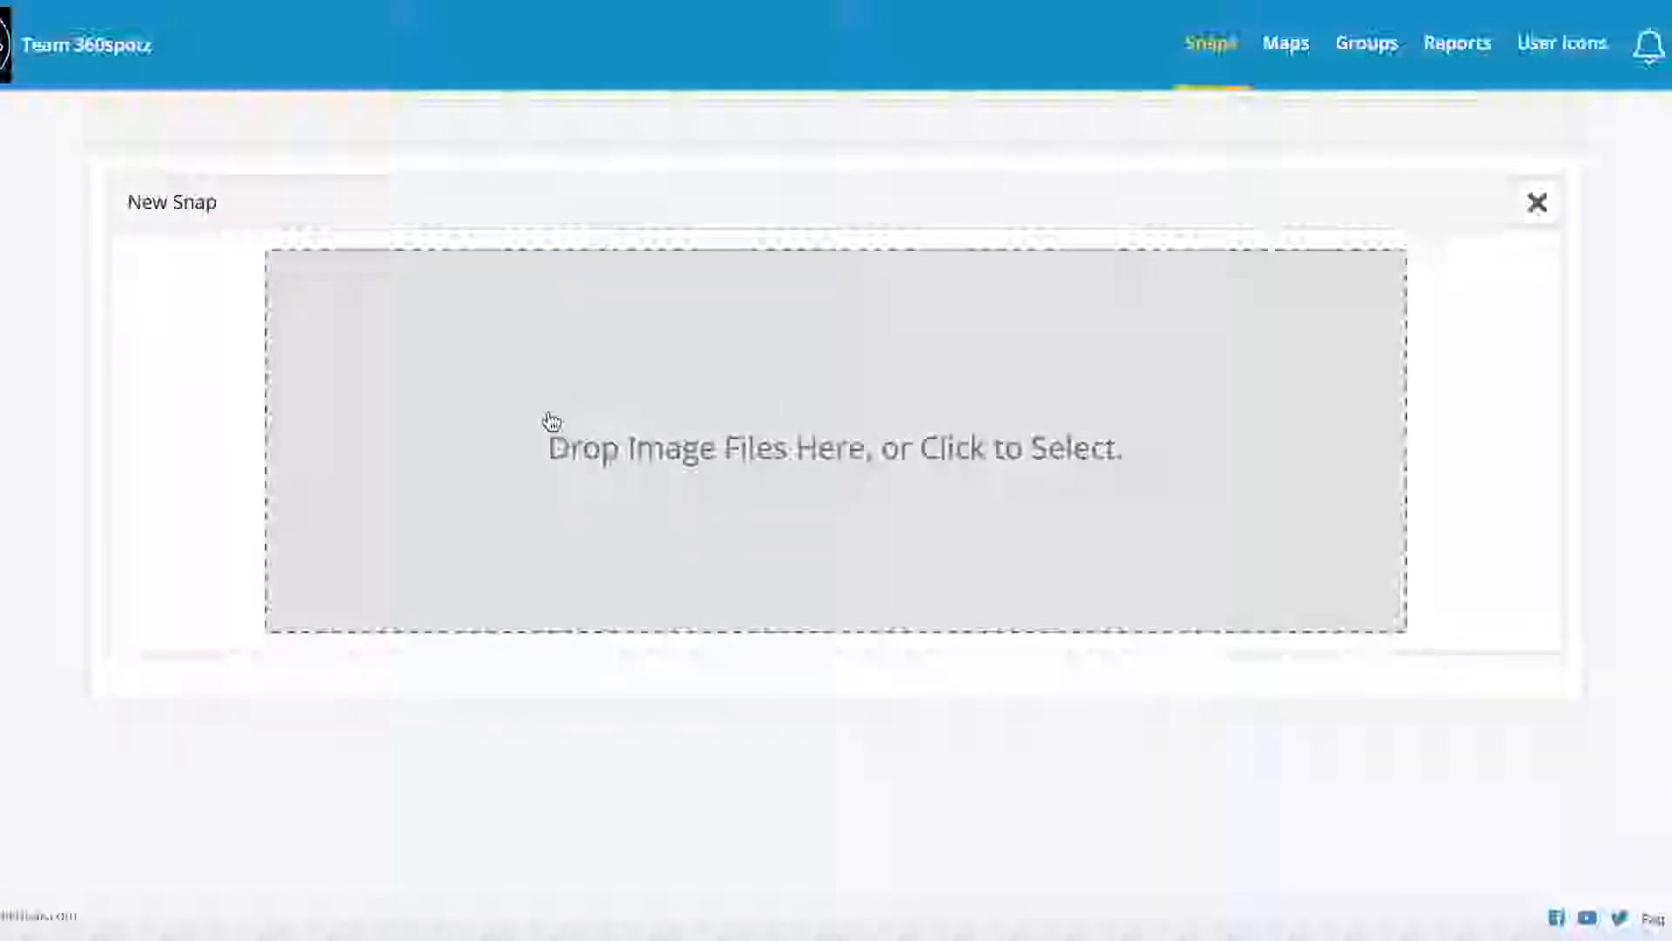
Step: Select the six Demo images, Front door through Street view, and drop them into the New Snap dialog
{"action": "left_click", "coordinate": [1084, 447]}
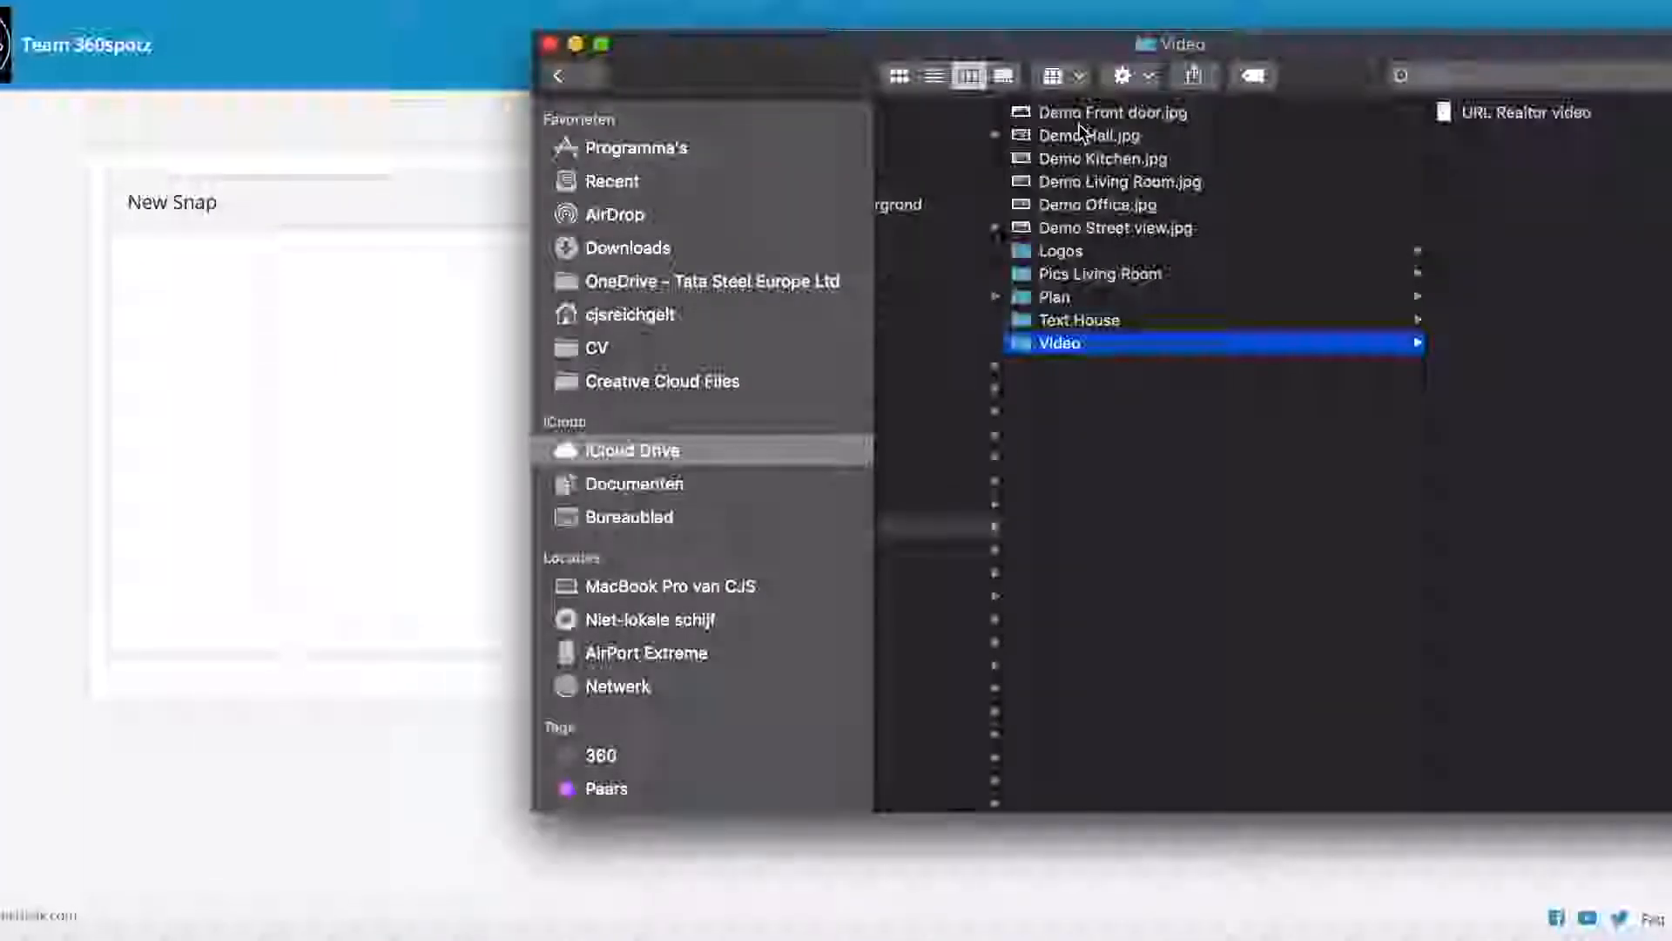
{"action": "left_click", "coordinate": [1079, 117]}
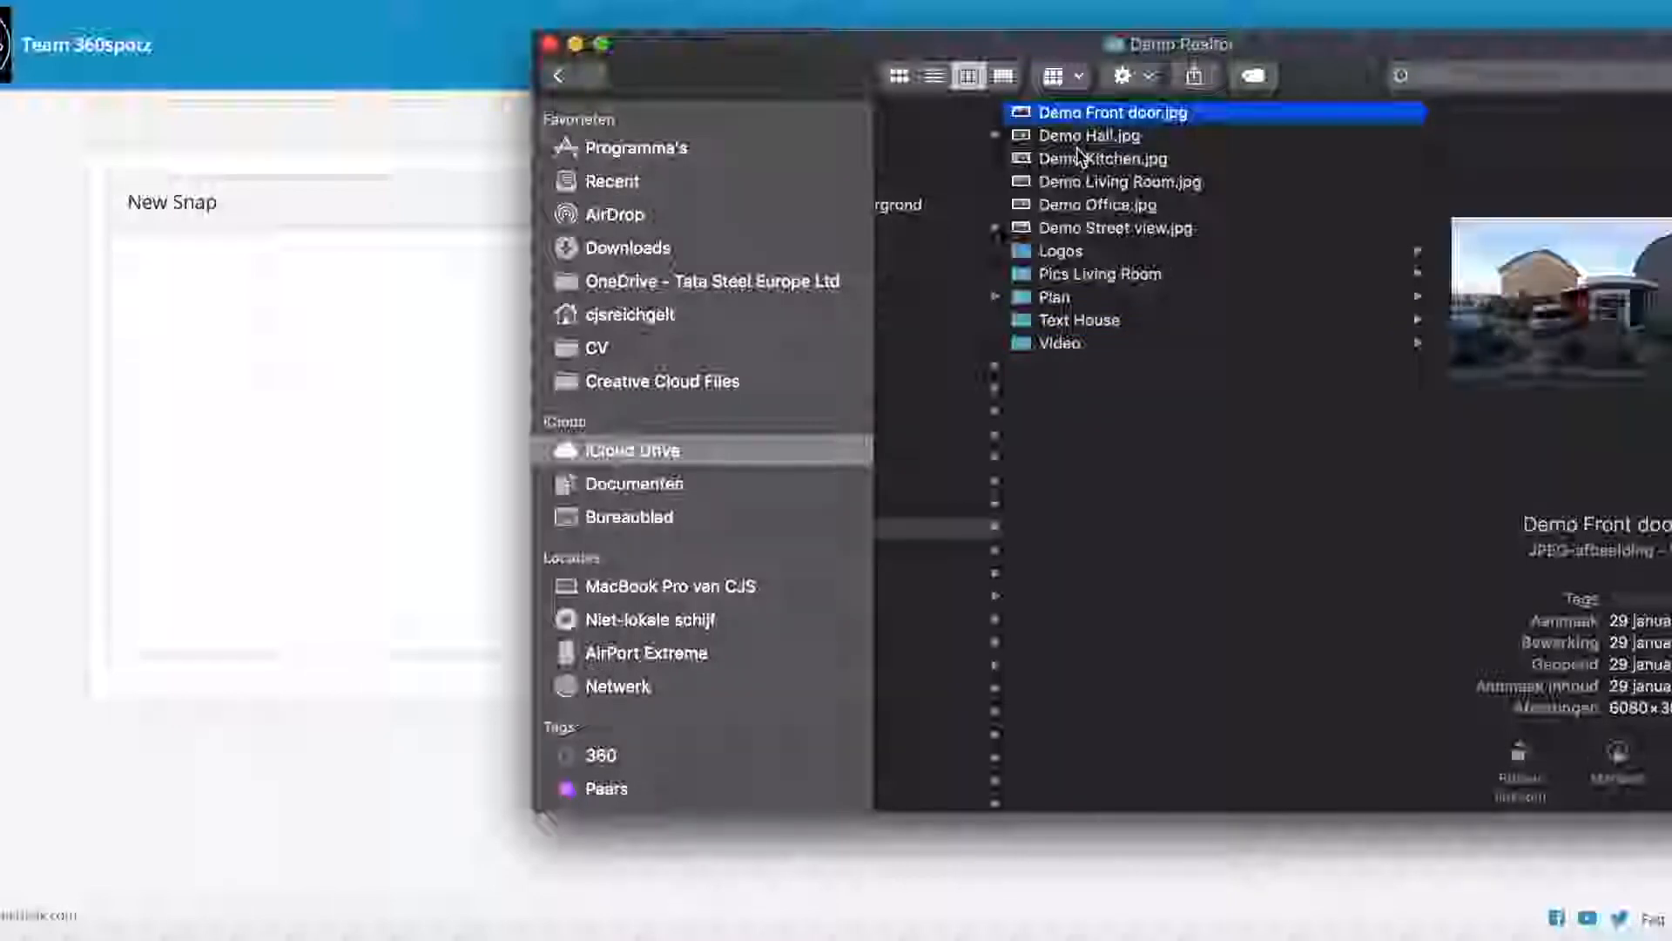
{"action": "left_click", "coordinate": [1077, 150], "text": "shift"}
{"action": "left_click", "coordinate": [1111, 183], "text": "shift"}
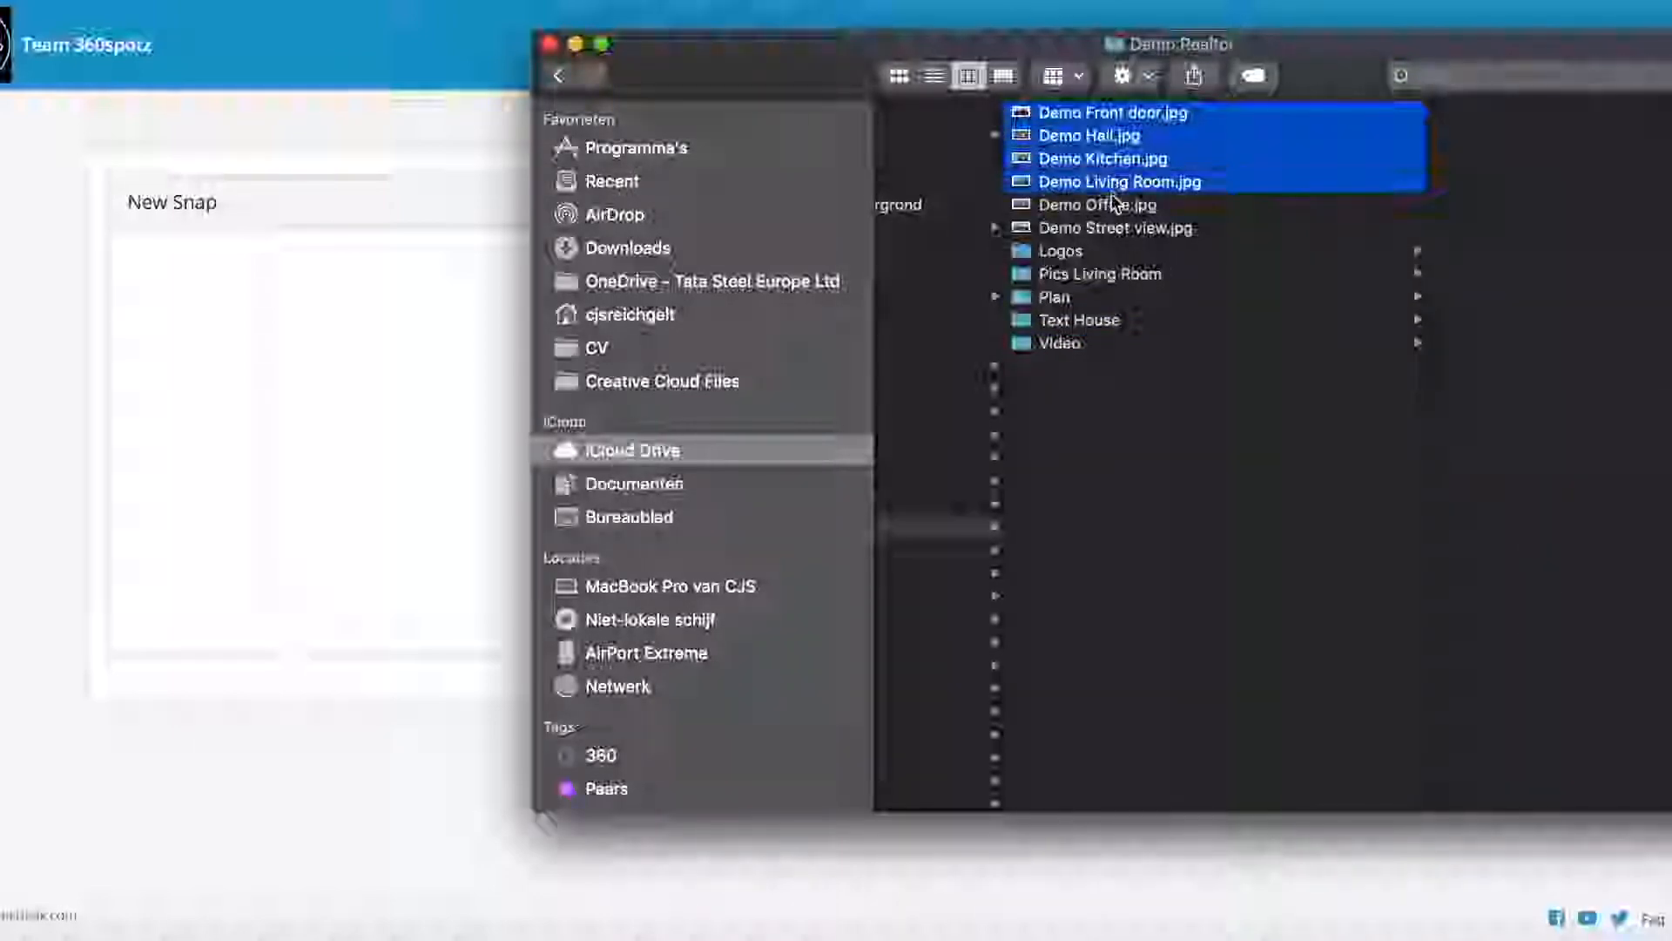
{"action": "left_click", "coordinate": [1114, 207], "text": "shift"}
{"action": "left_click", "coordinate": [1116, 229], "text": "shift"}
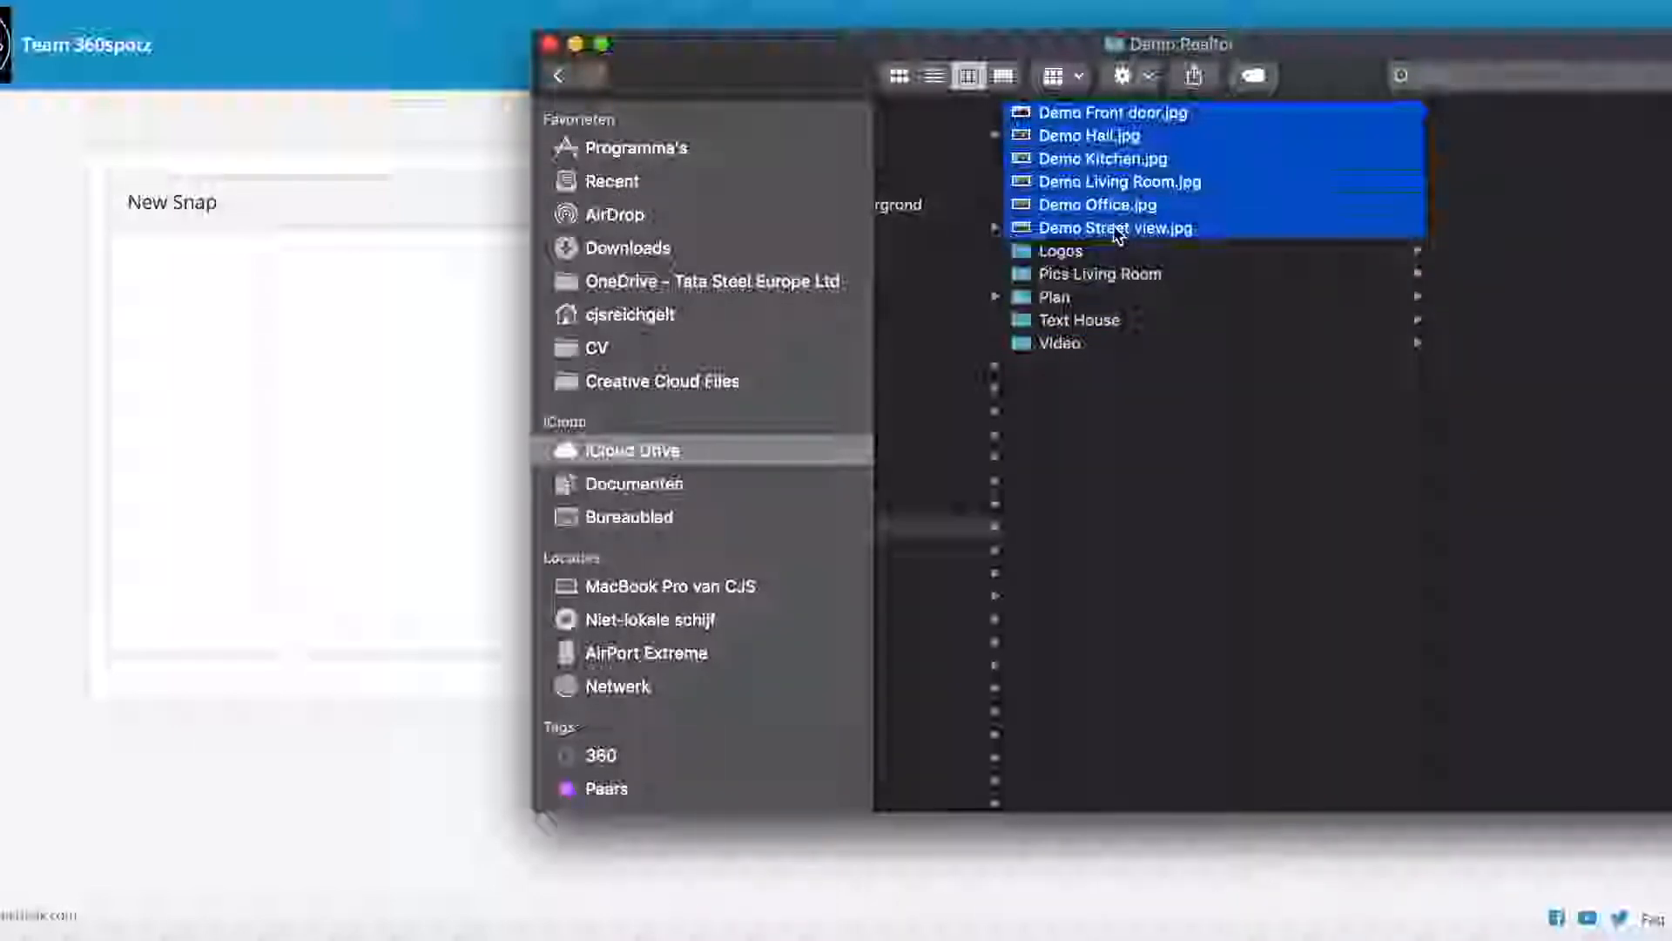
{"action": "left_click_drag", "start_coordinate": [1115, 181], "coordinate": [426, 430]}
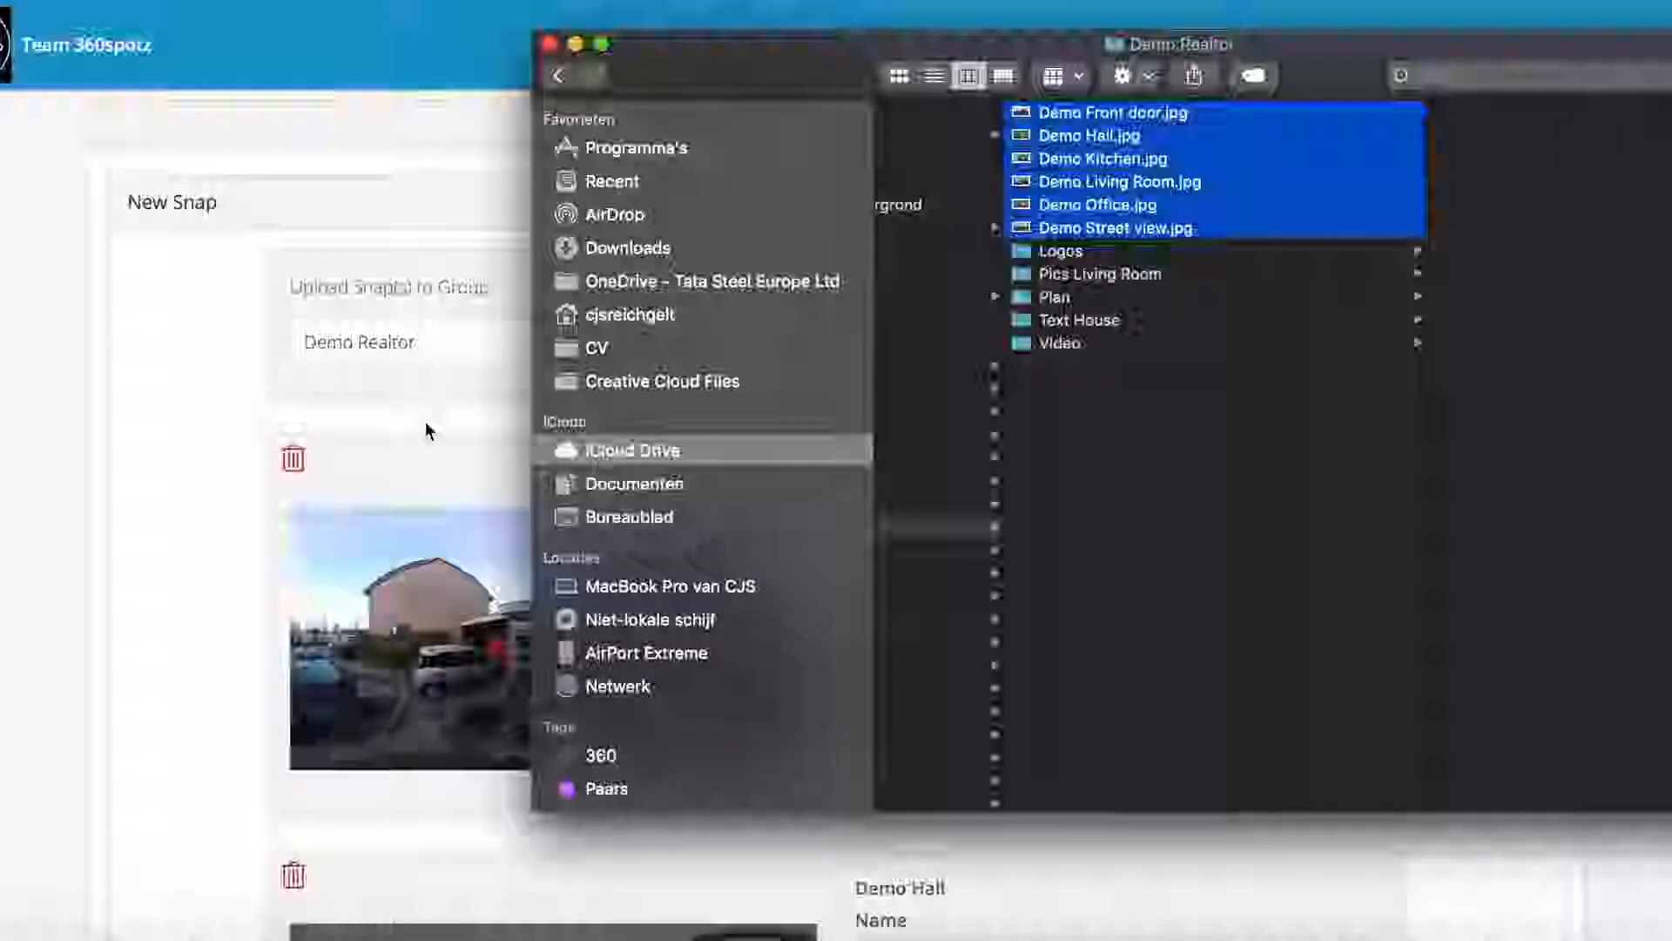
Step: Review the six queued Demo snap entries and upload them to Demo Realtor
{"action": "left_click_drag", "start_coordinate": [828, 75], "coordinate": [1671, 159]}
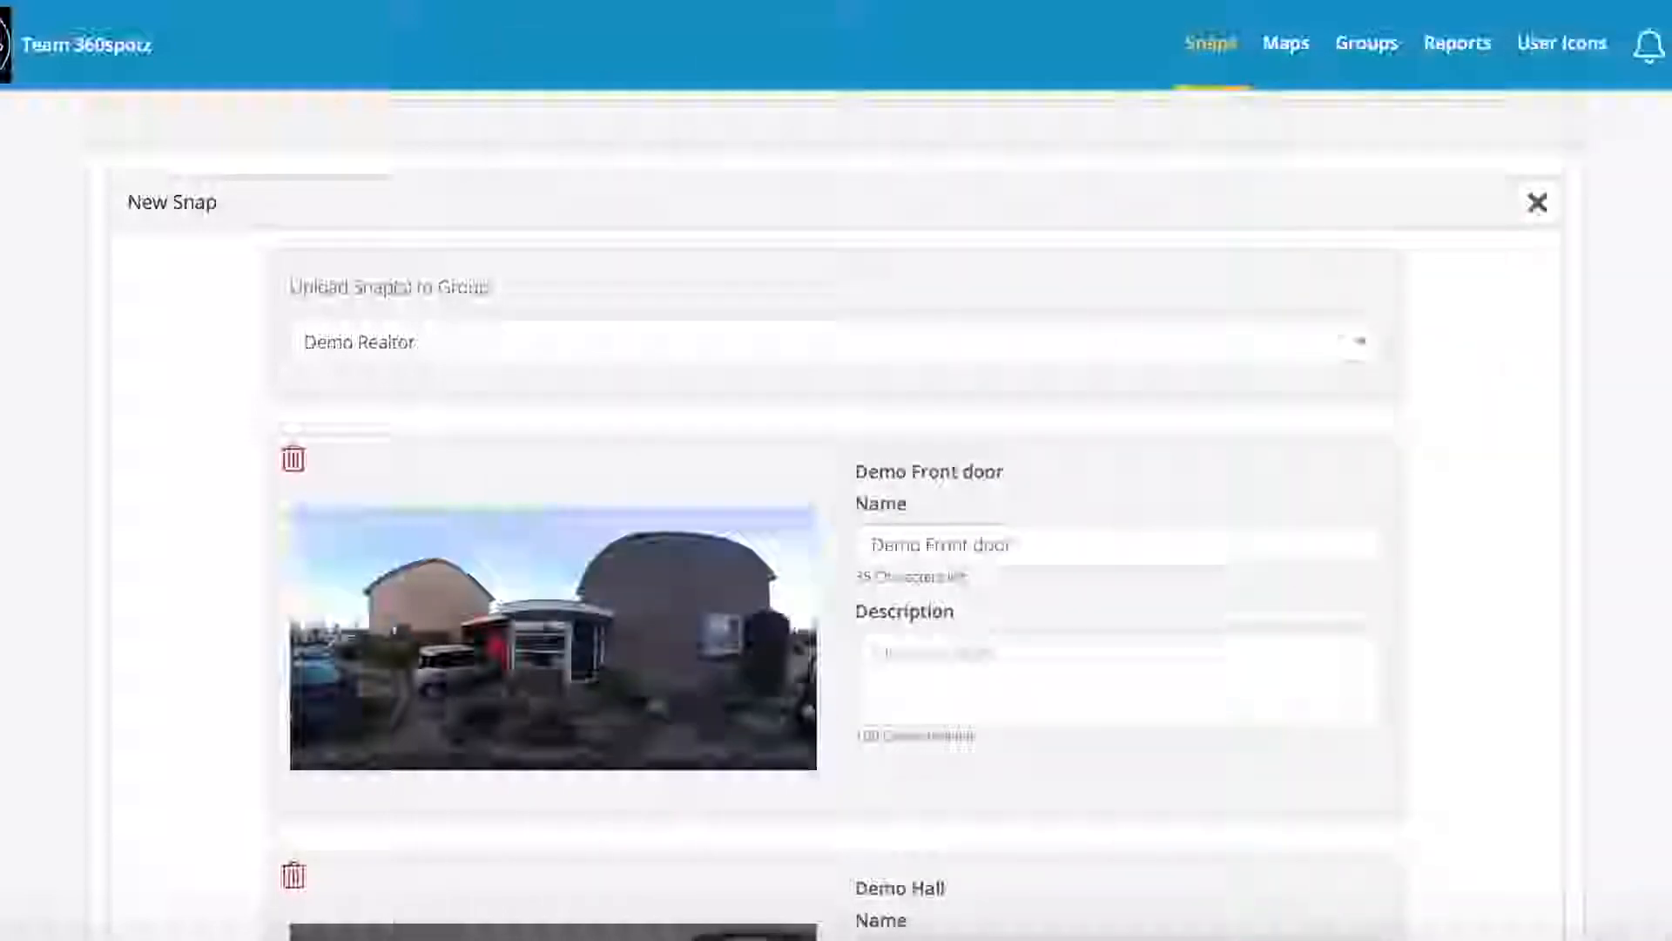
{"action": "scroll", "coordinate": [657, 445], "scroll_direction": "down", "scroll_amount": 4}
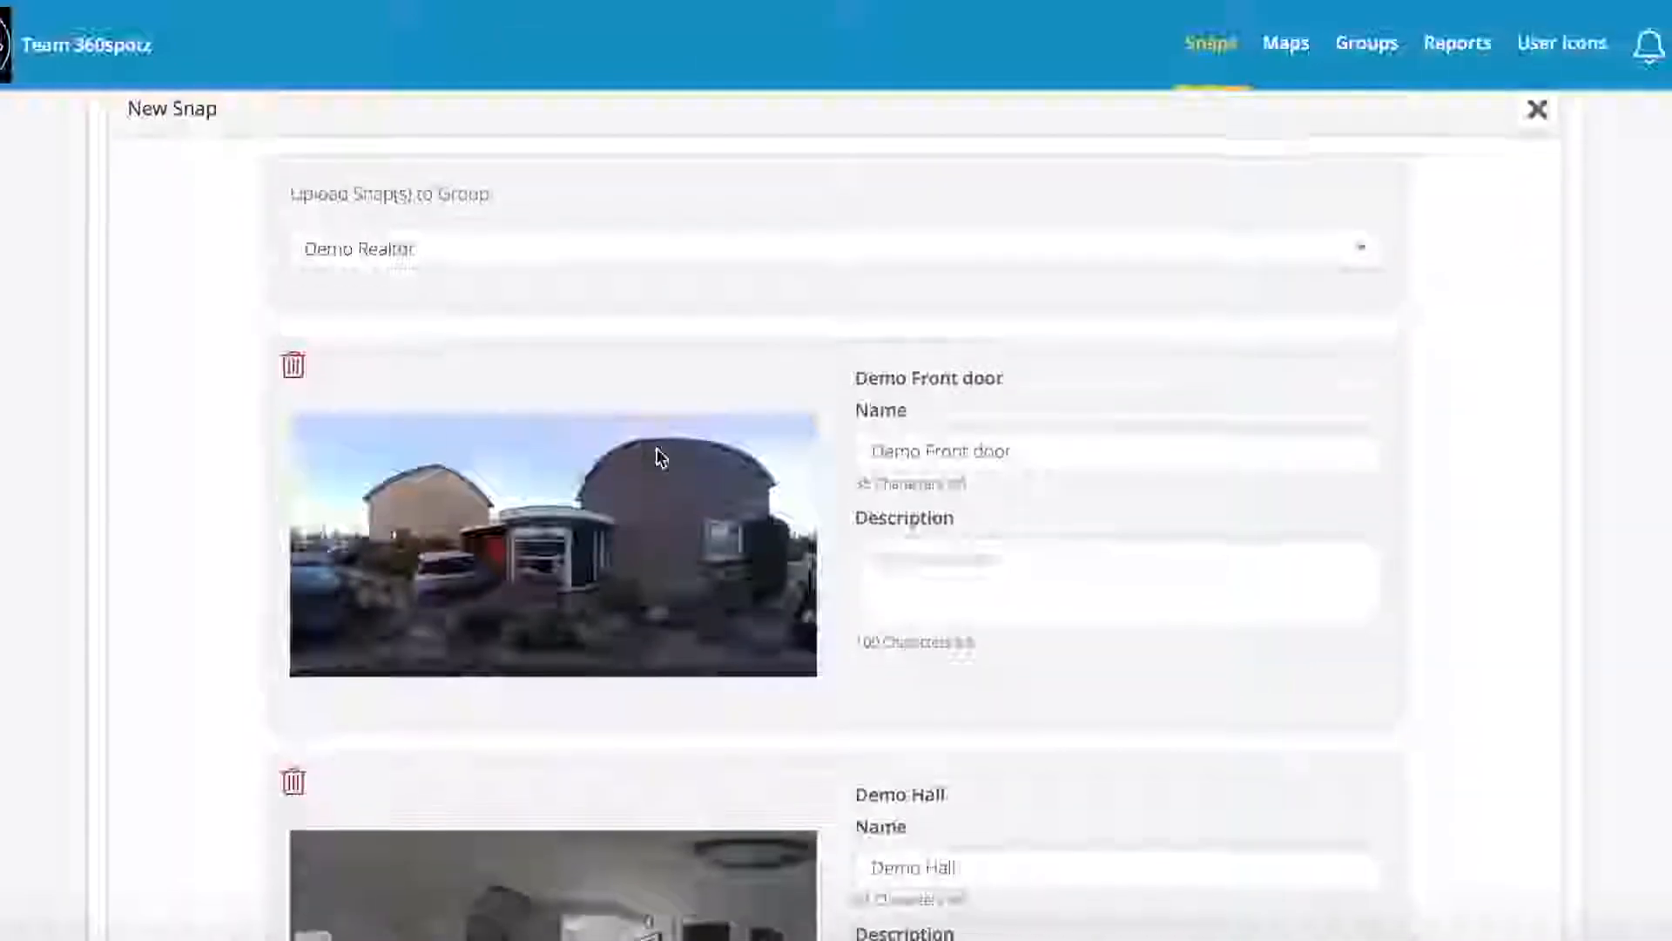
{"action": "scroll", "coordinate": [659, 458], "scroll_direction": "down", "scroll_amount": 4}
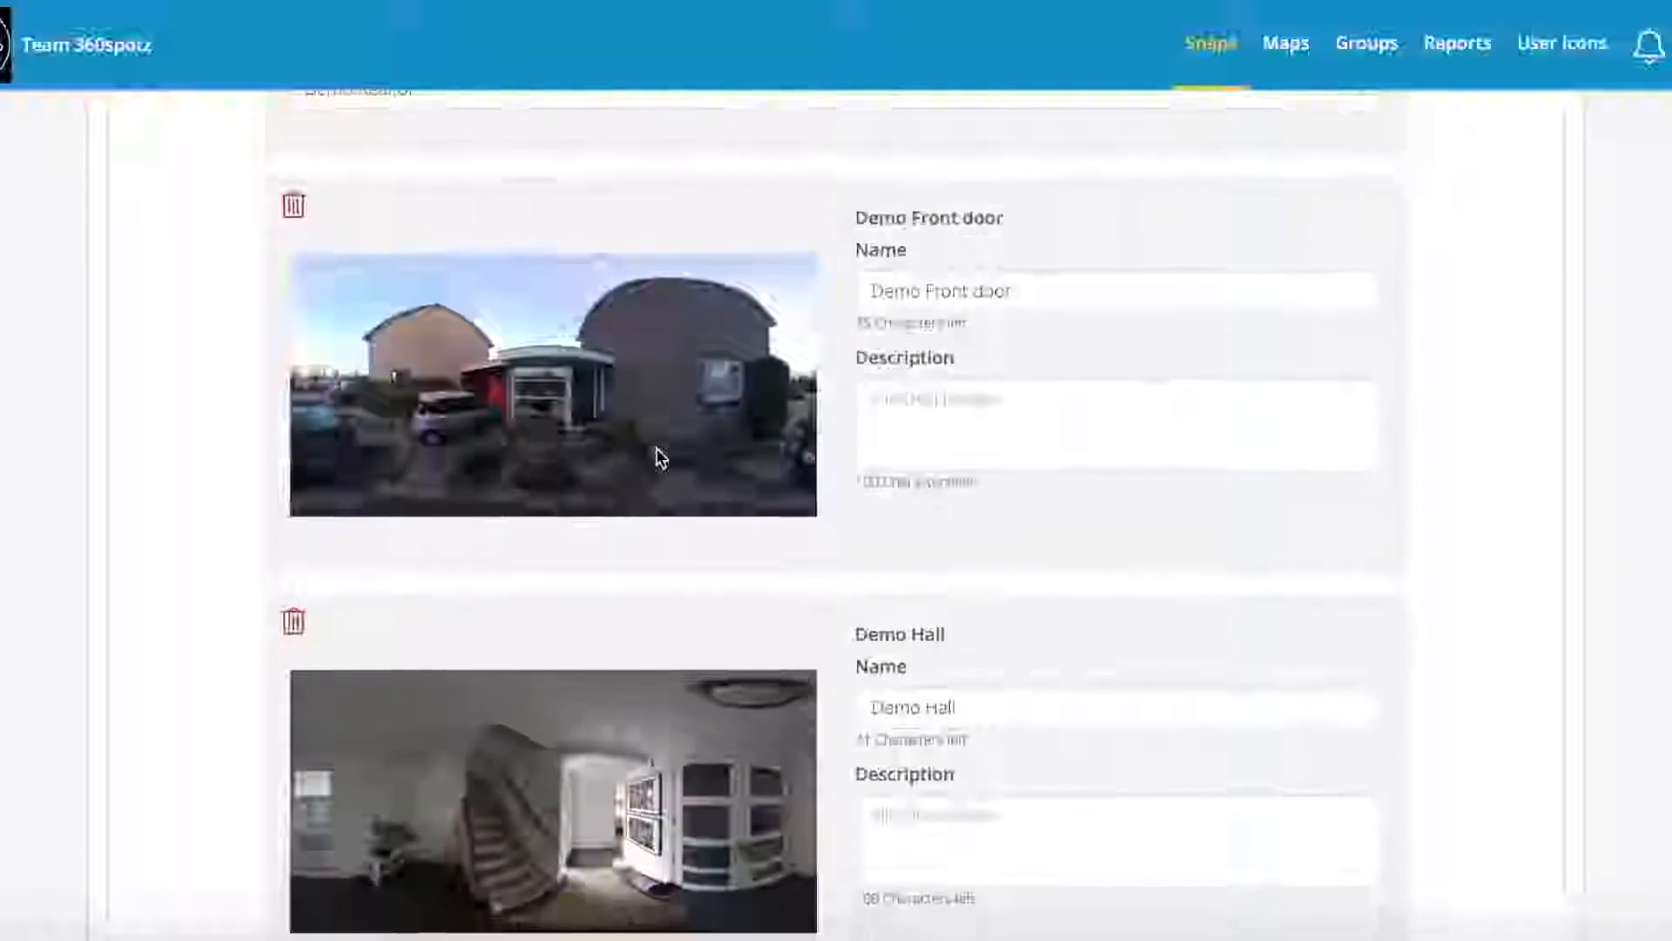
{"action": "scroll", "coordinate": [660, 457], "scroll_direction": "down", "scroll_amount": 20}
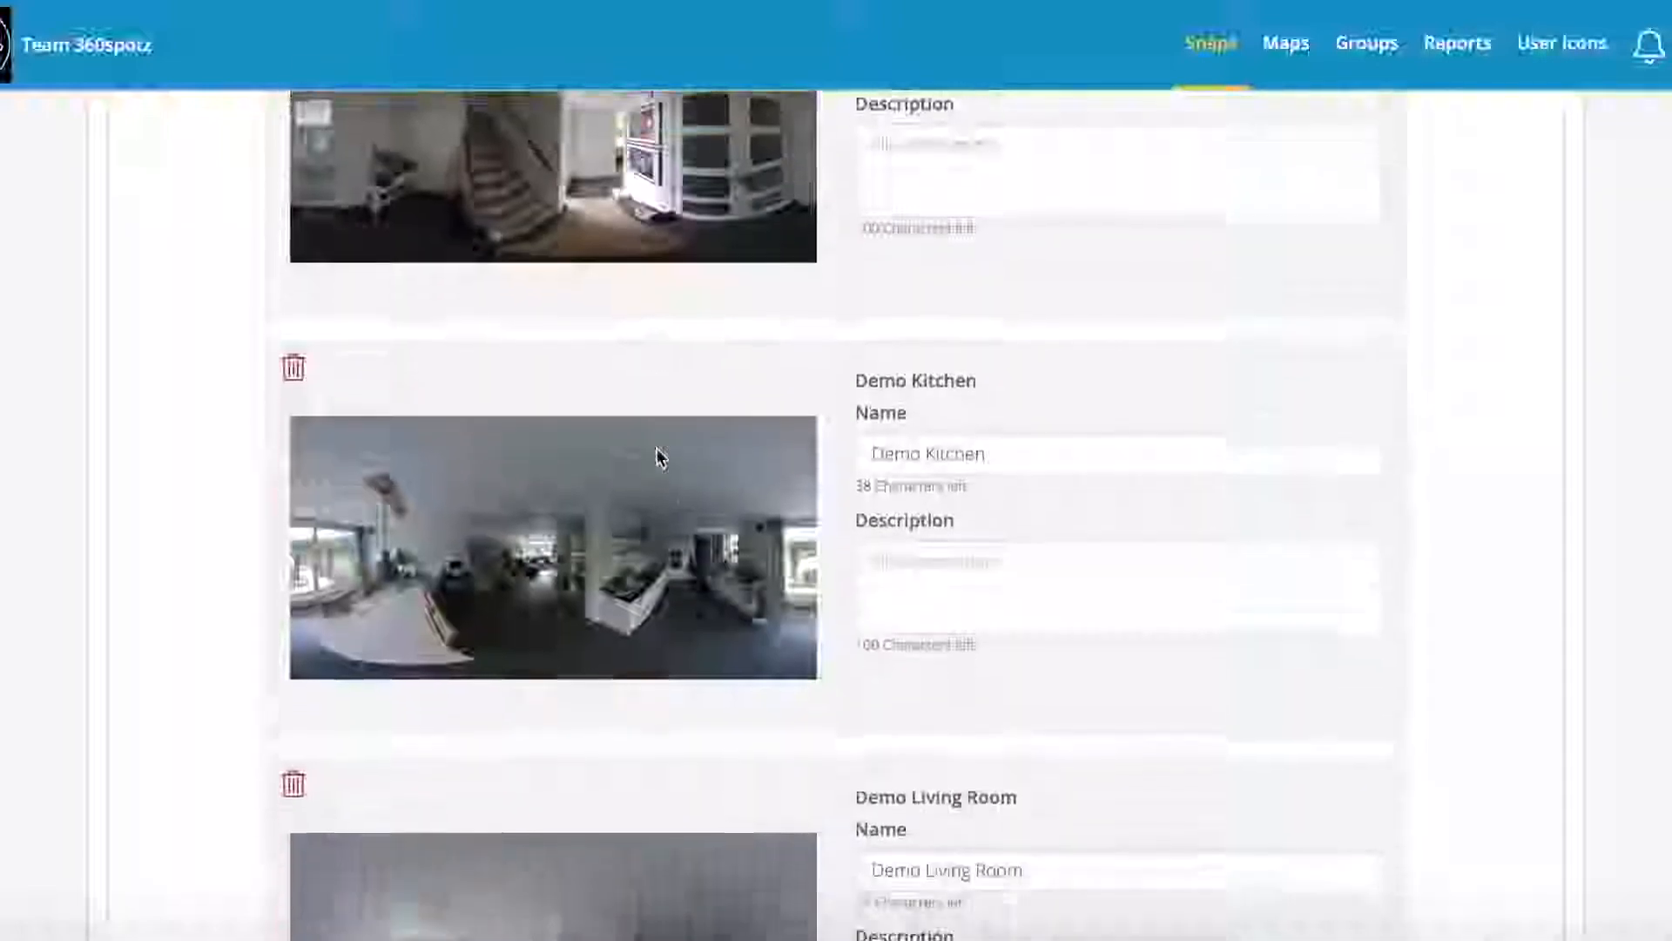
{"action": "scroll", "coordinate": [655, 447], "scroll_direction": "down", "scroll_amount": 10}
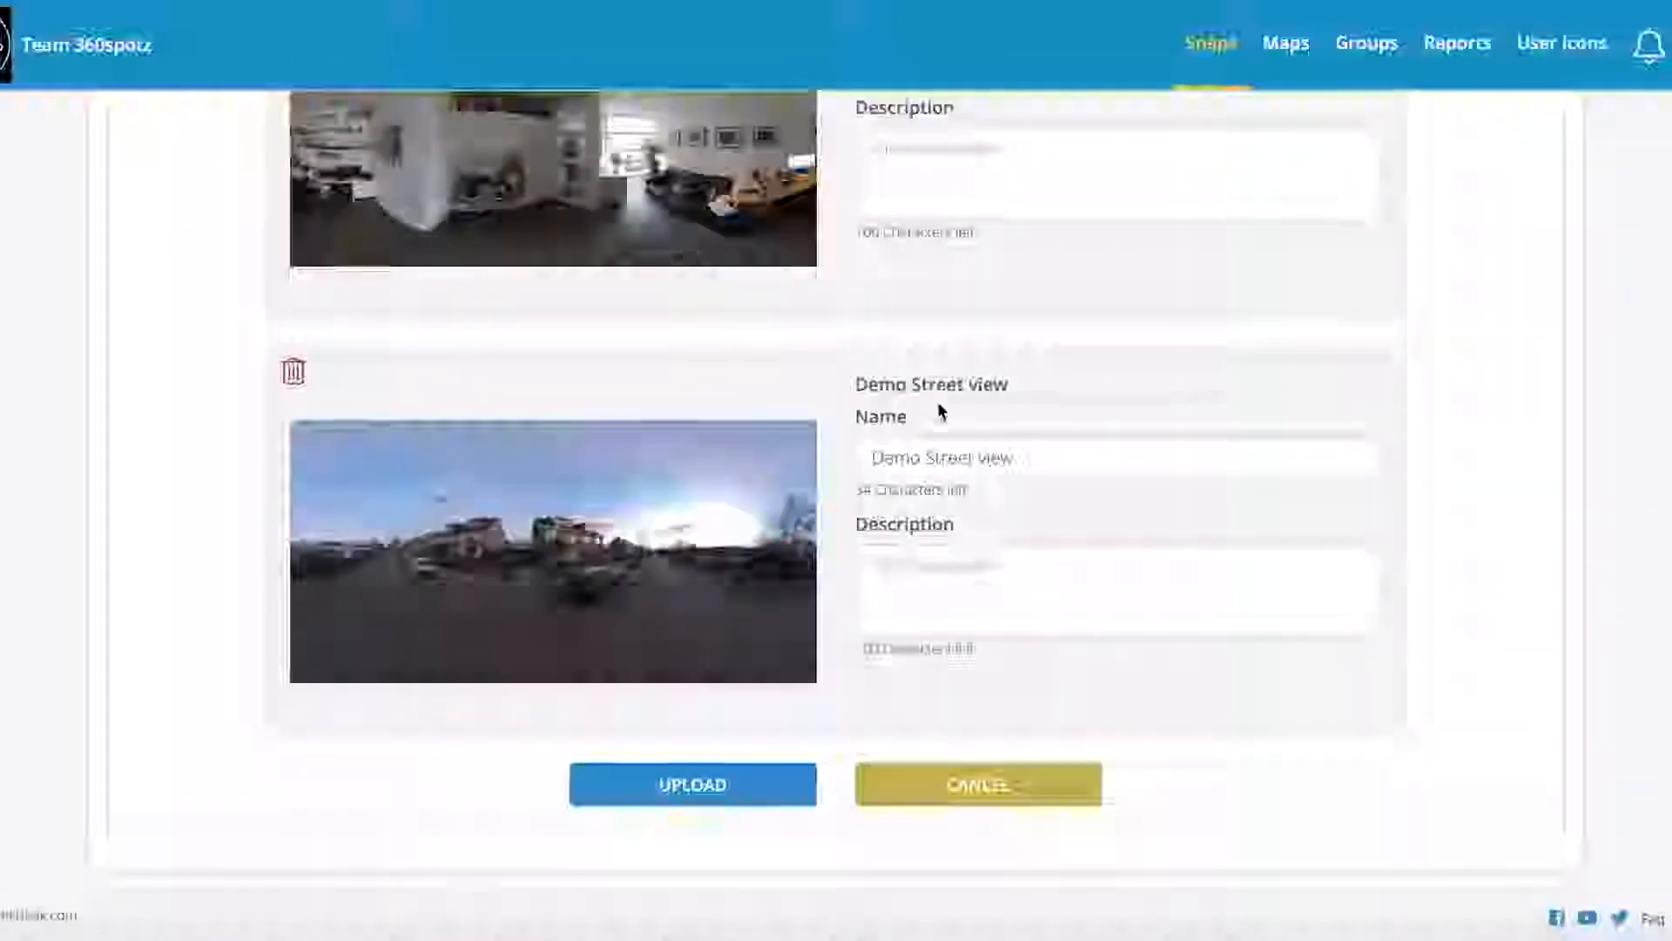
{"action": "scroll", "coordinate": [1017, 457], "scroll_direction": "up", "scroll_amount": 7}
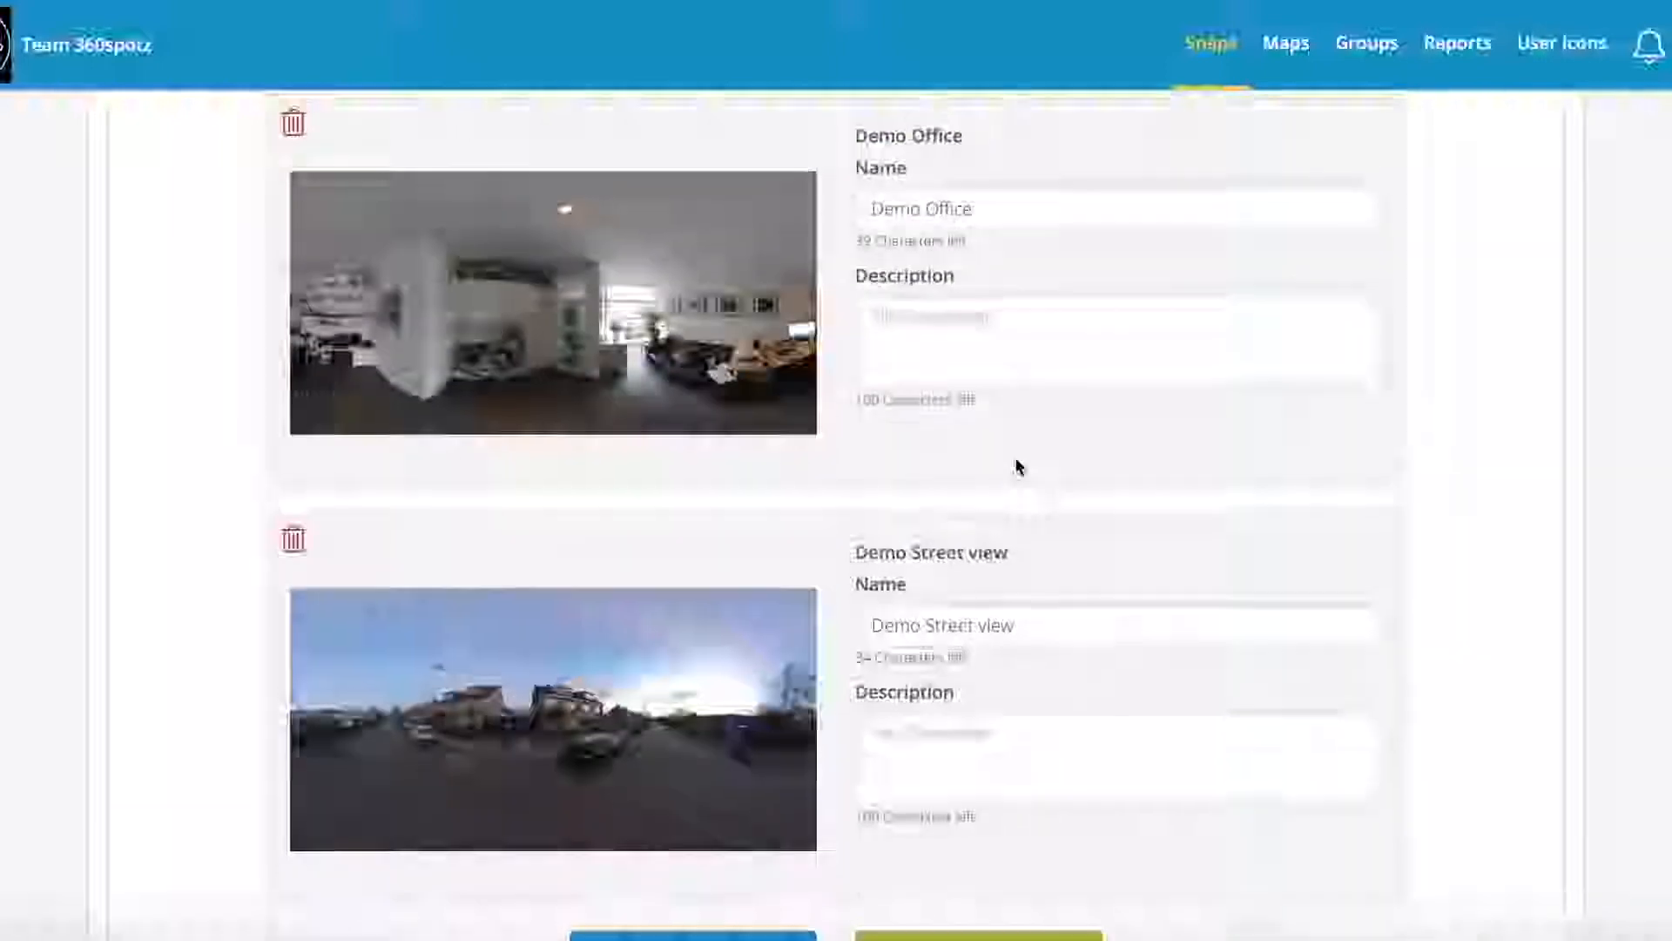
{"action": "scroll", "coordinate": [971, 313], "scroll_direction": "up", "scroll_amount": 10}
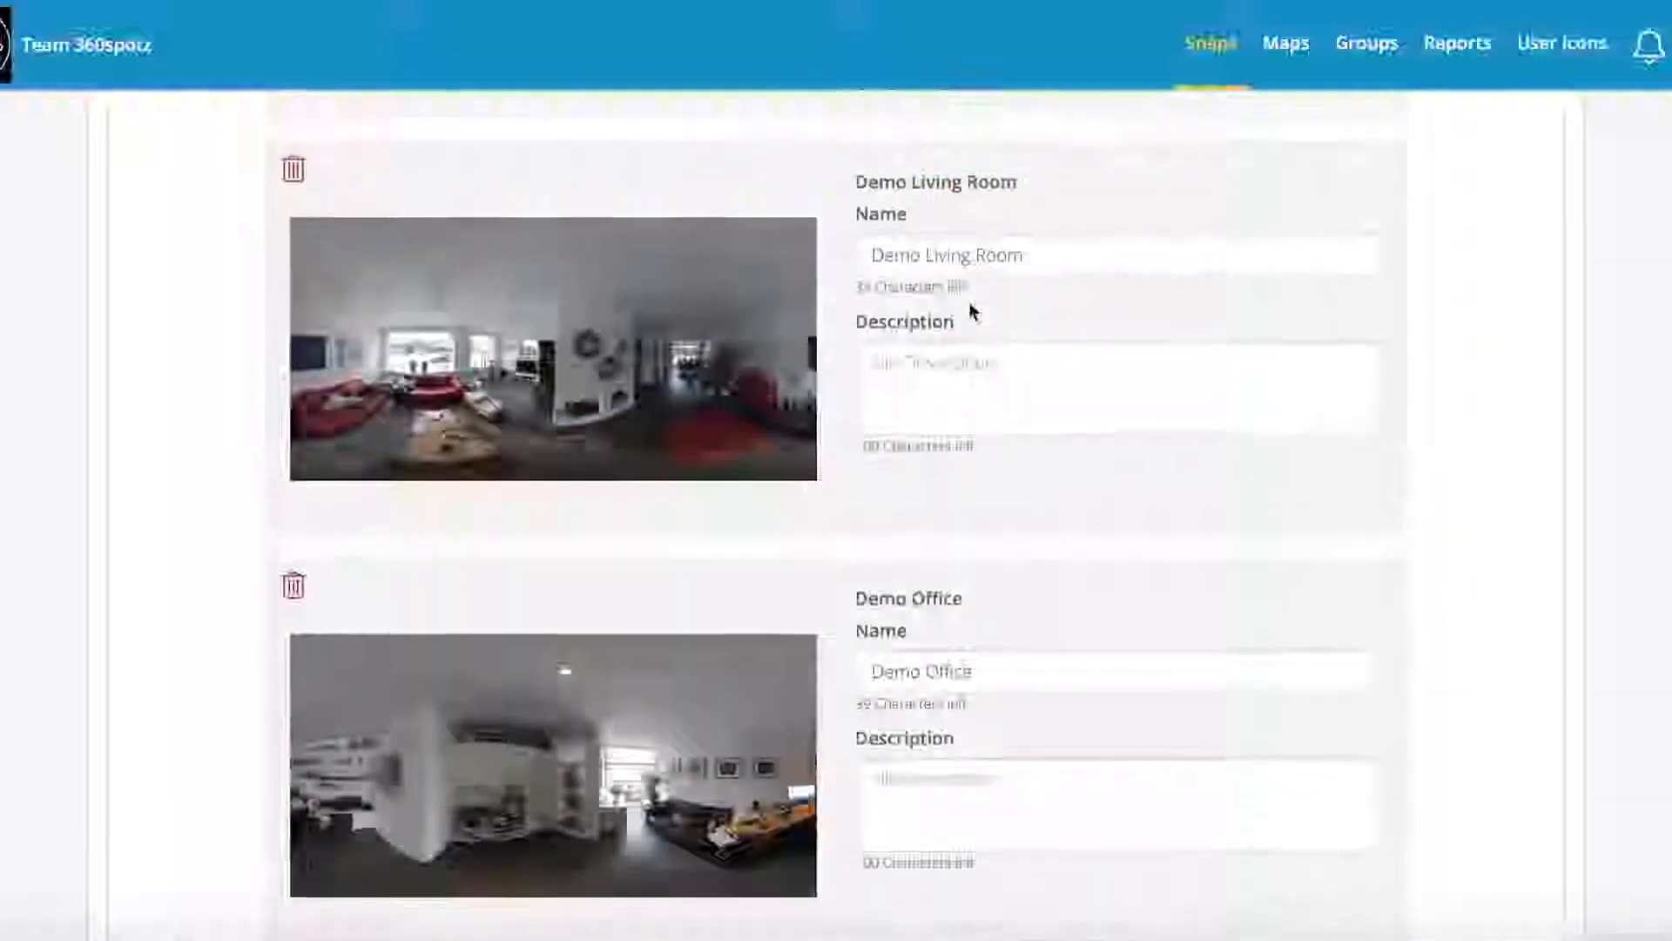
{"action": "scroll", "coordinate": [959, 261], "scroll_direction": "up", "scroll_amount": 13}
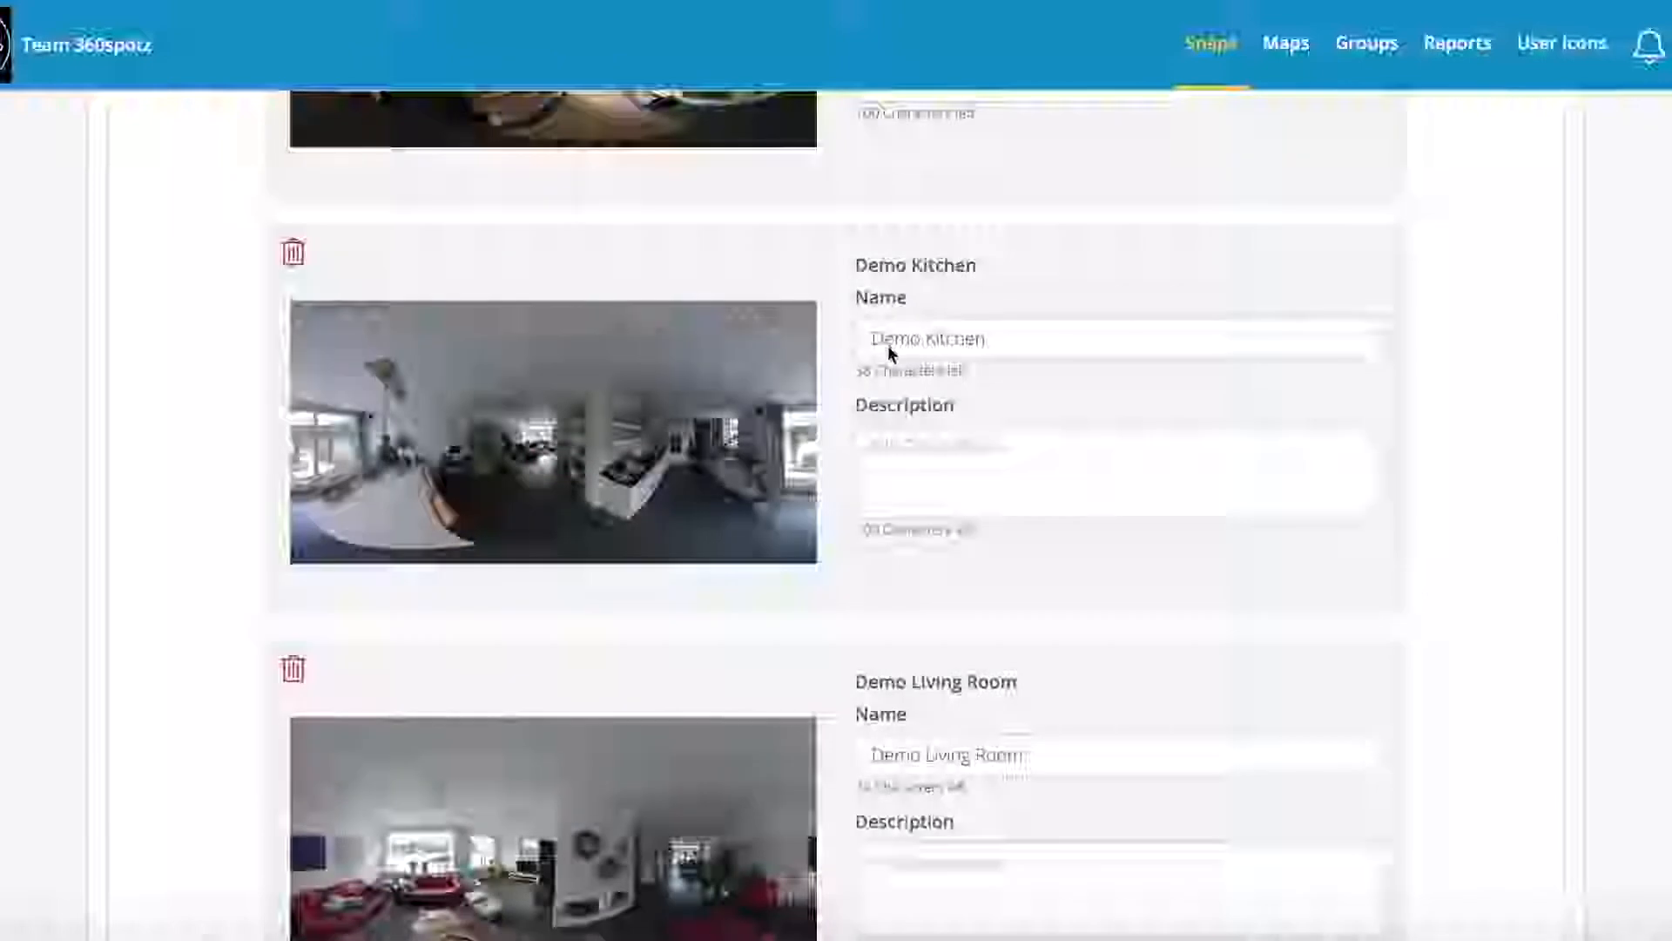
{"action": "scroll", "coordinate": [968, 338], "scroll_direction": "up", "scroll_amount": 12}
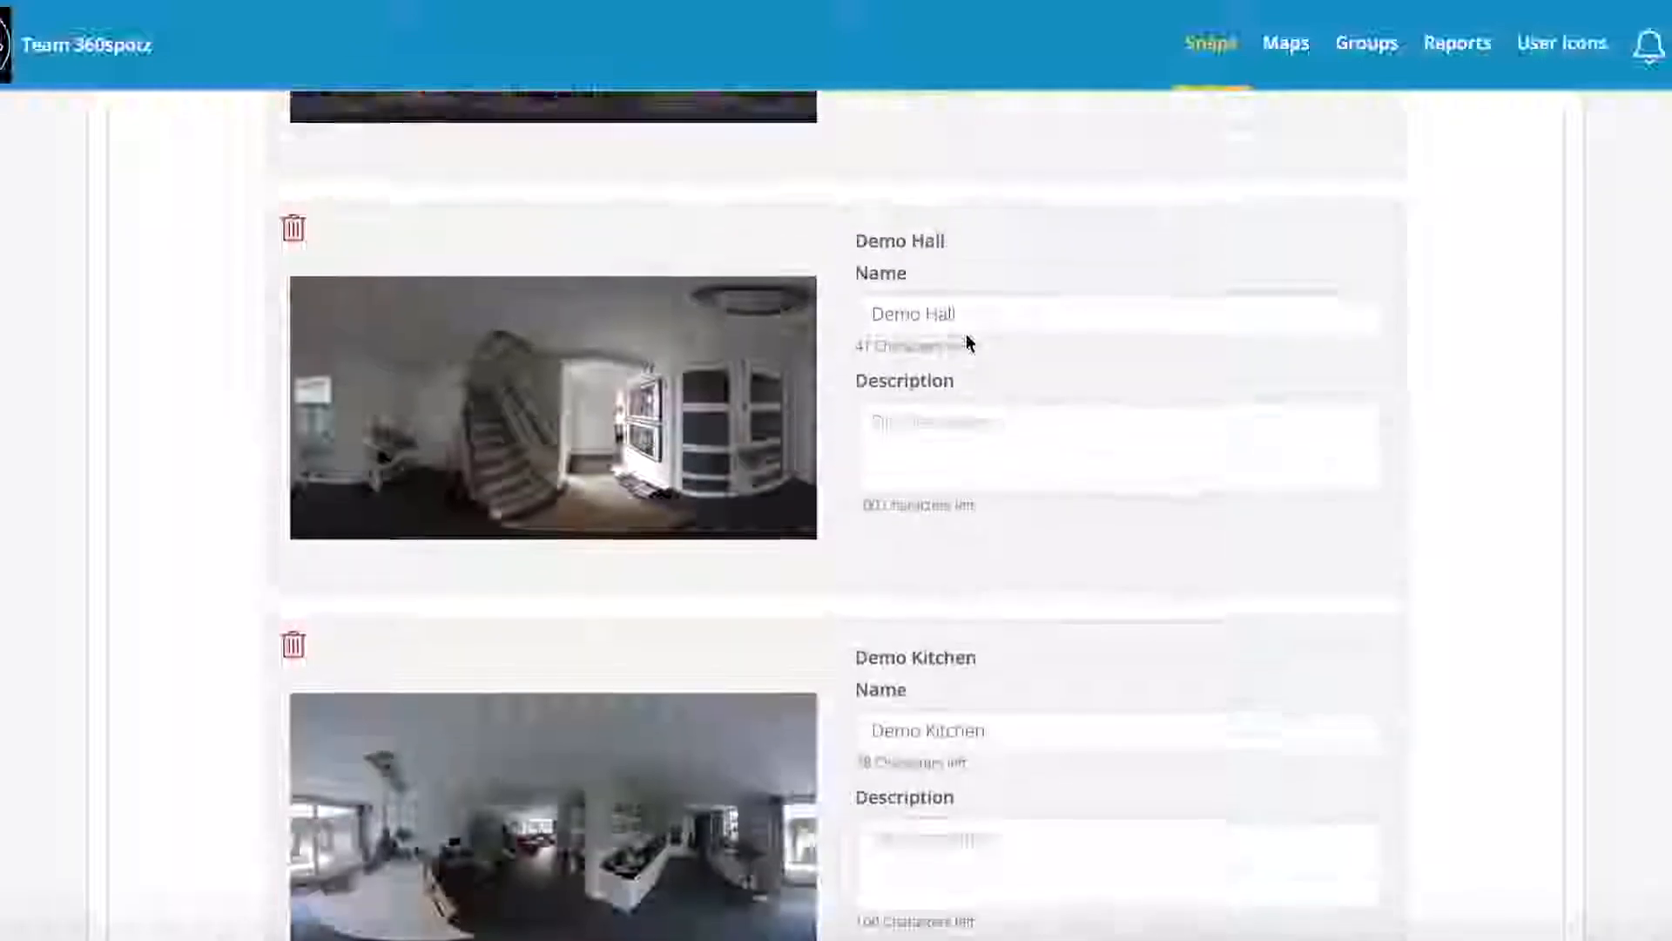
{"action": "scroll", "coordinate": [970, 342], "scroll_direction": "up", "scroll_amount": 11}
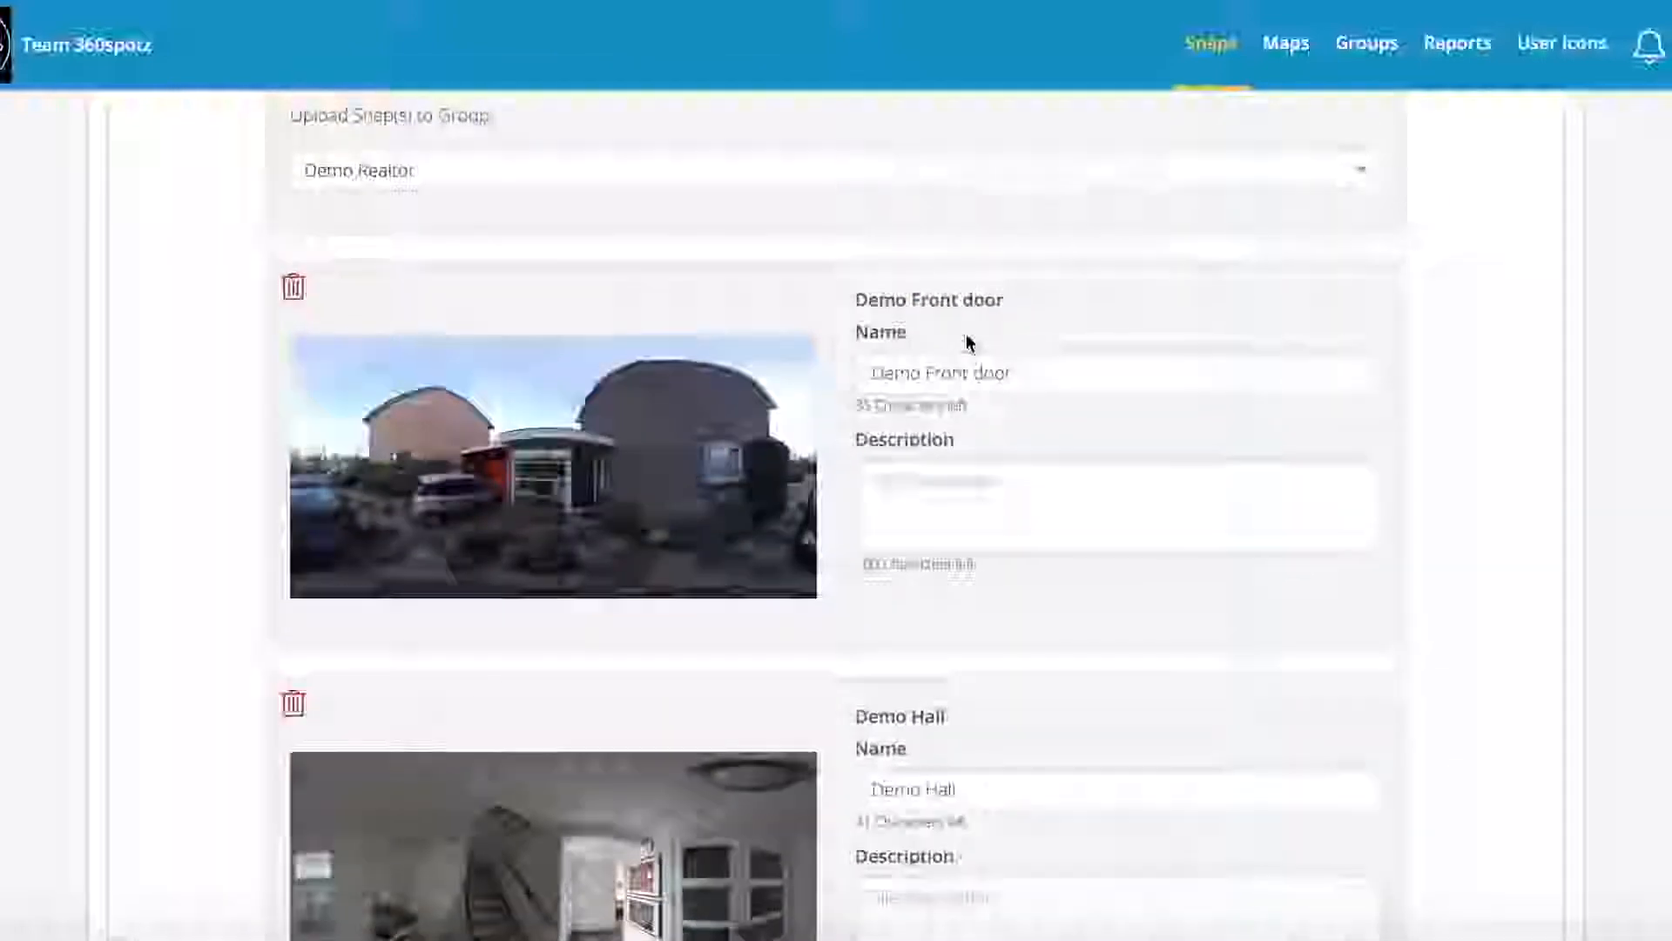
{"action": "scroll", "coordinate": [969, 342], "scroll_direction": "down", "scroll_amount": 20}
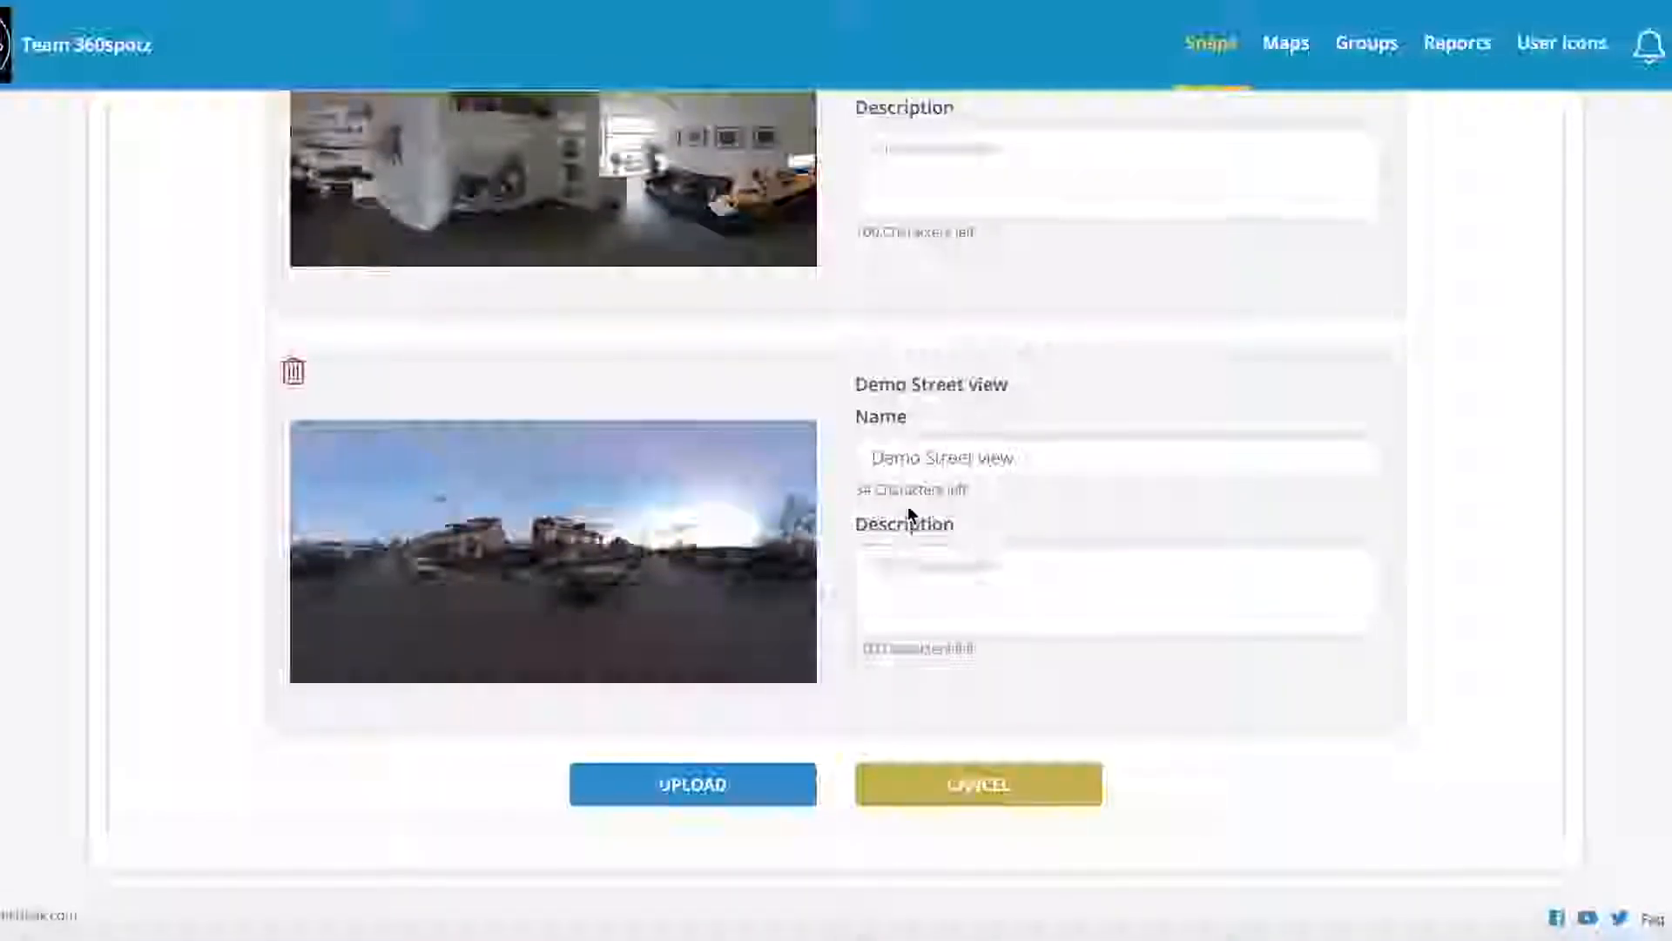
{"action": "left_click", "coordinate": [706, 786]}
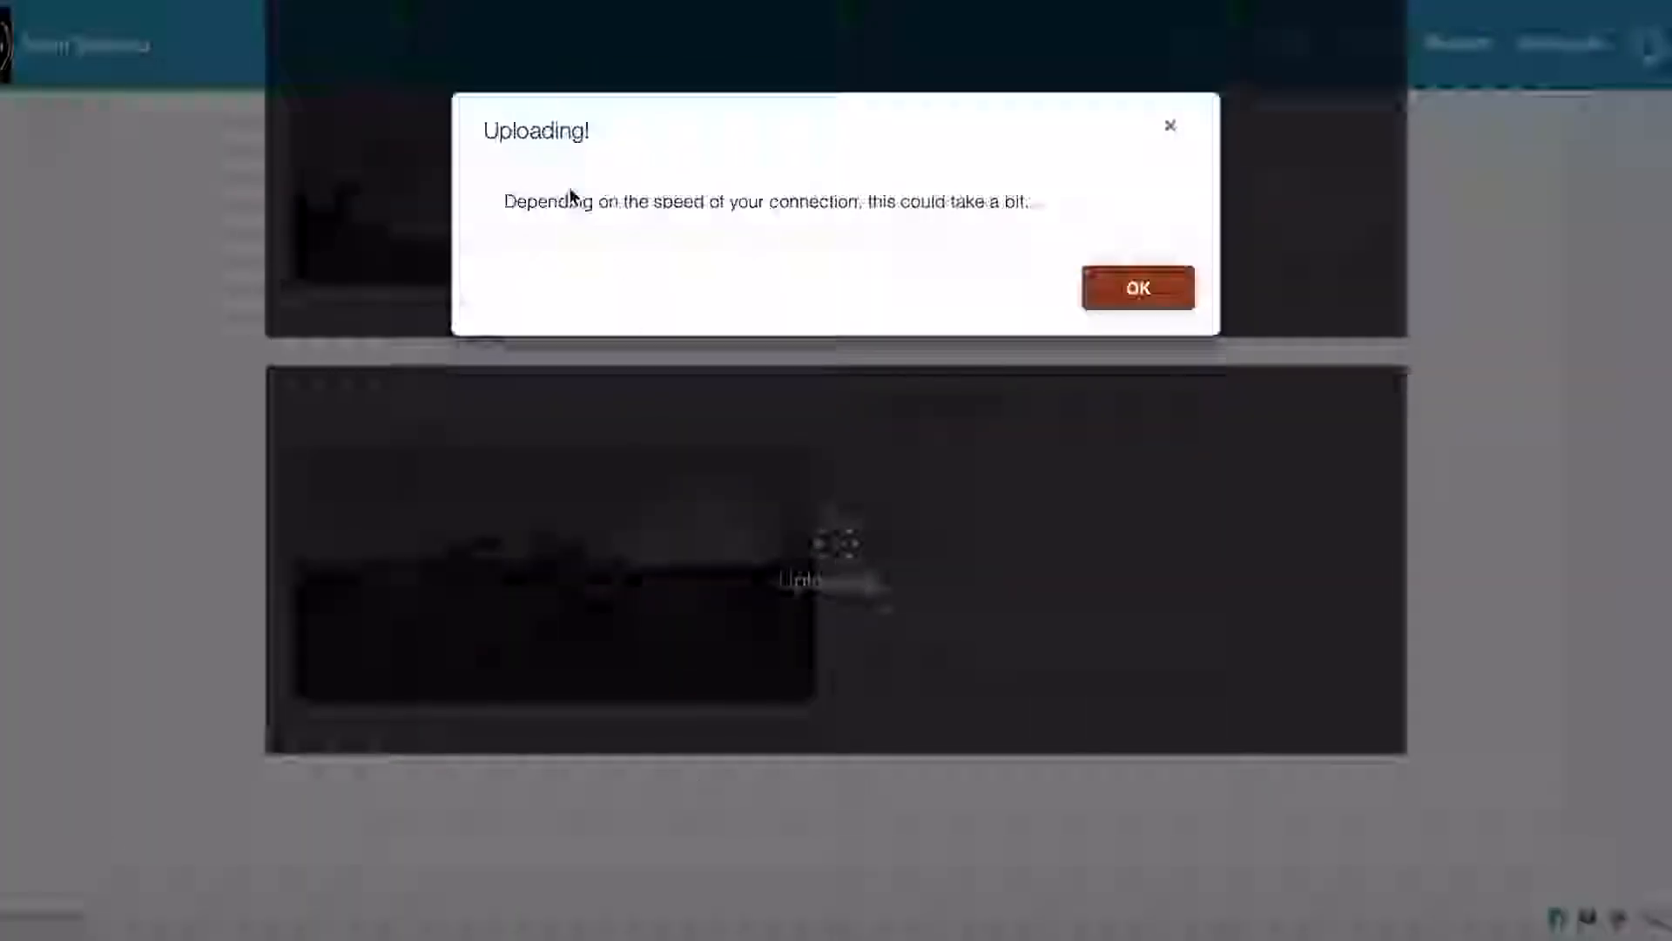
Step: Dismiss the Uploading! notice and watch each Demo snap's upload progress
{"action": "left_click", "coordinate": [1141, 291]}
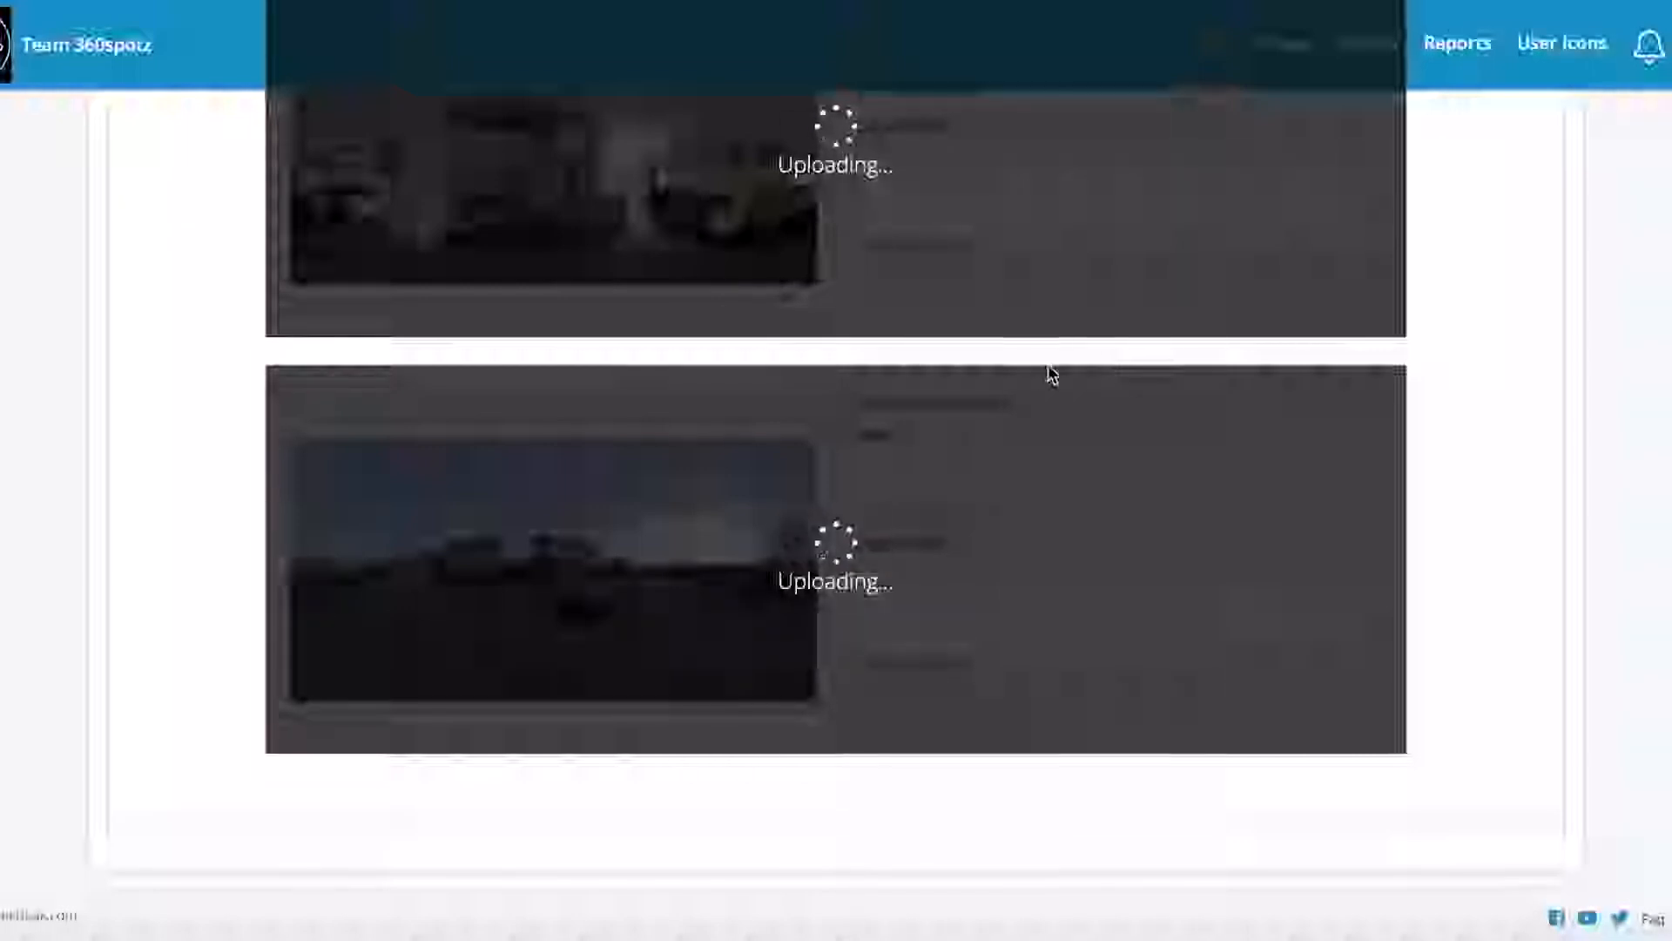
{"action": "scroll", "coordinate": [1045, 375], "scroll_direction": "up", "scroll_amount": 2}
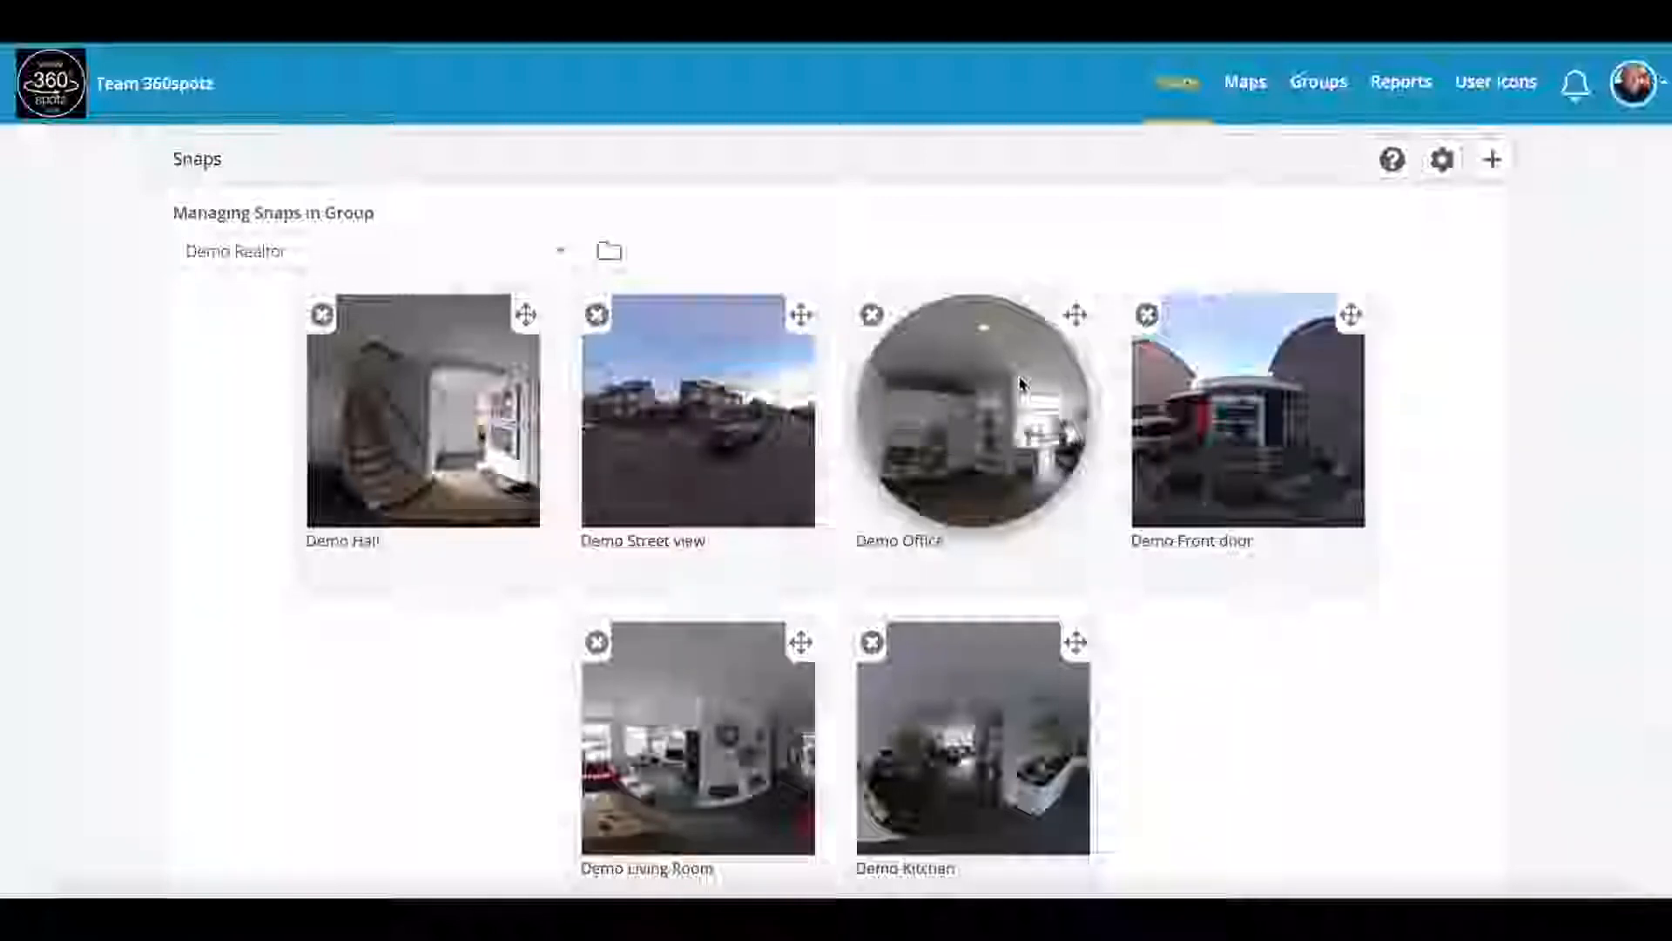
Step: Move Demo Street view to the first slot and Demo Front door to the second
{"action": "scroll", "coordinate": [766, 471], "scroll_direction": "down", "scroll_amount": 1}
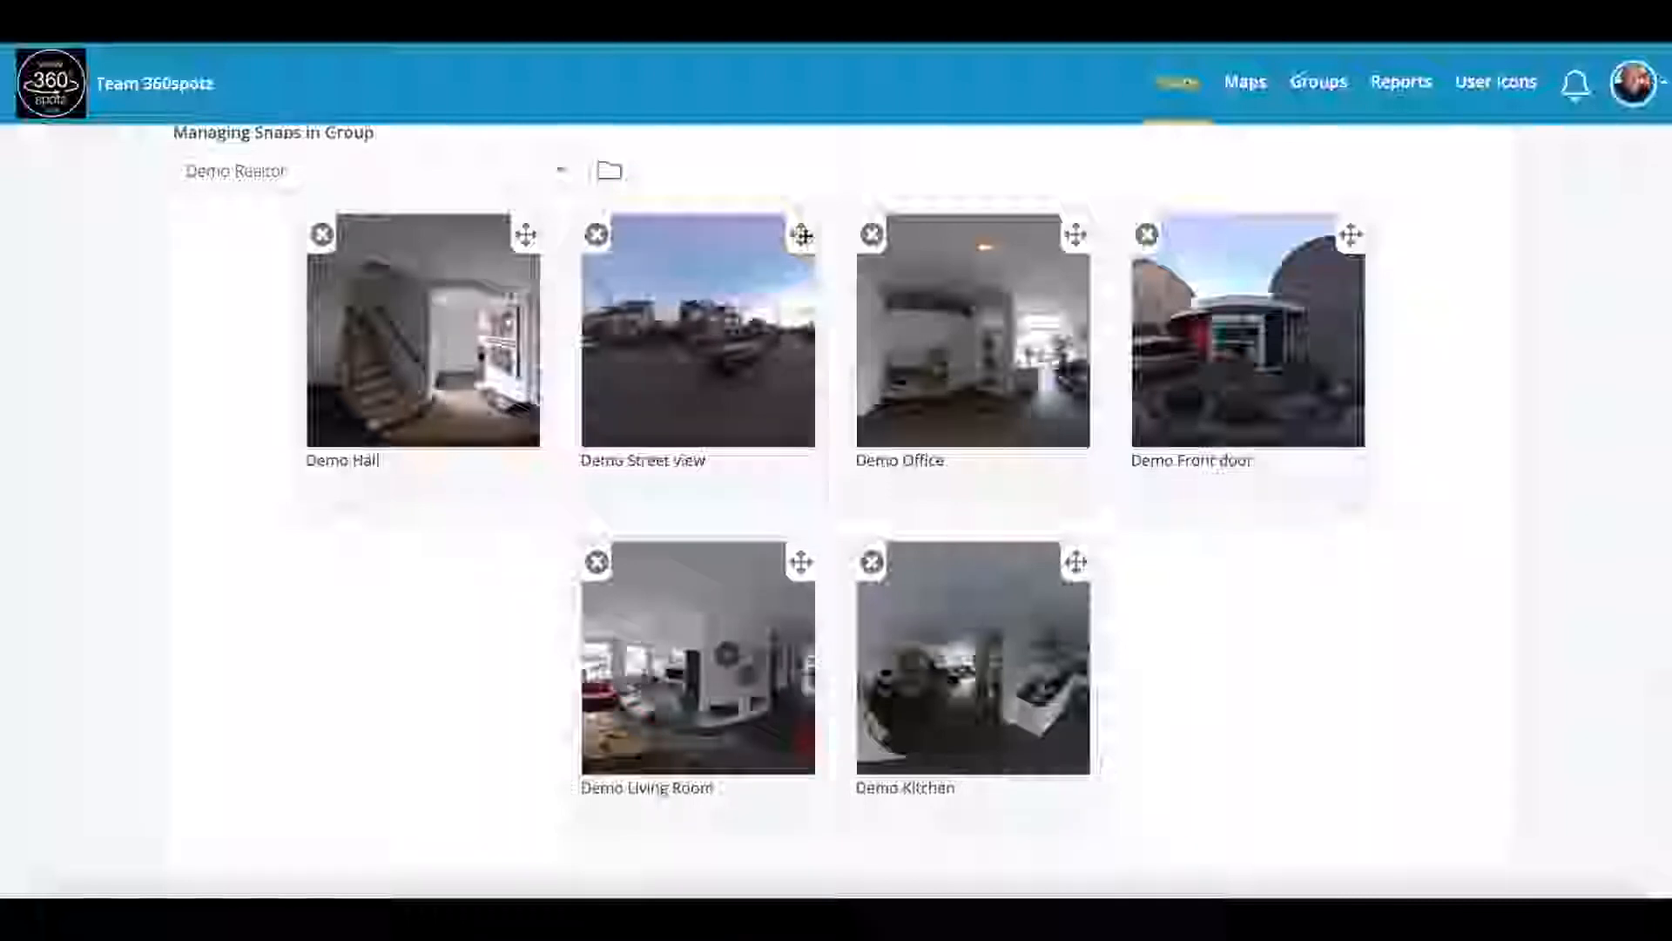
{"action": "left_click_drag", "start_coordinate": [801, 234], "coordinate": [498, 233]}
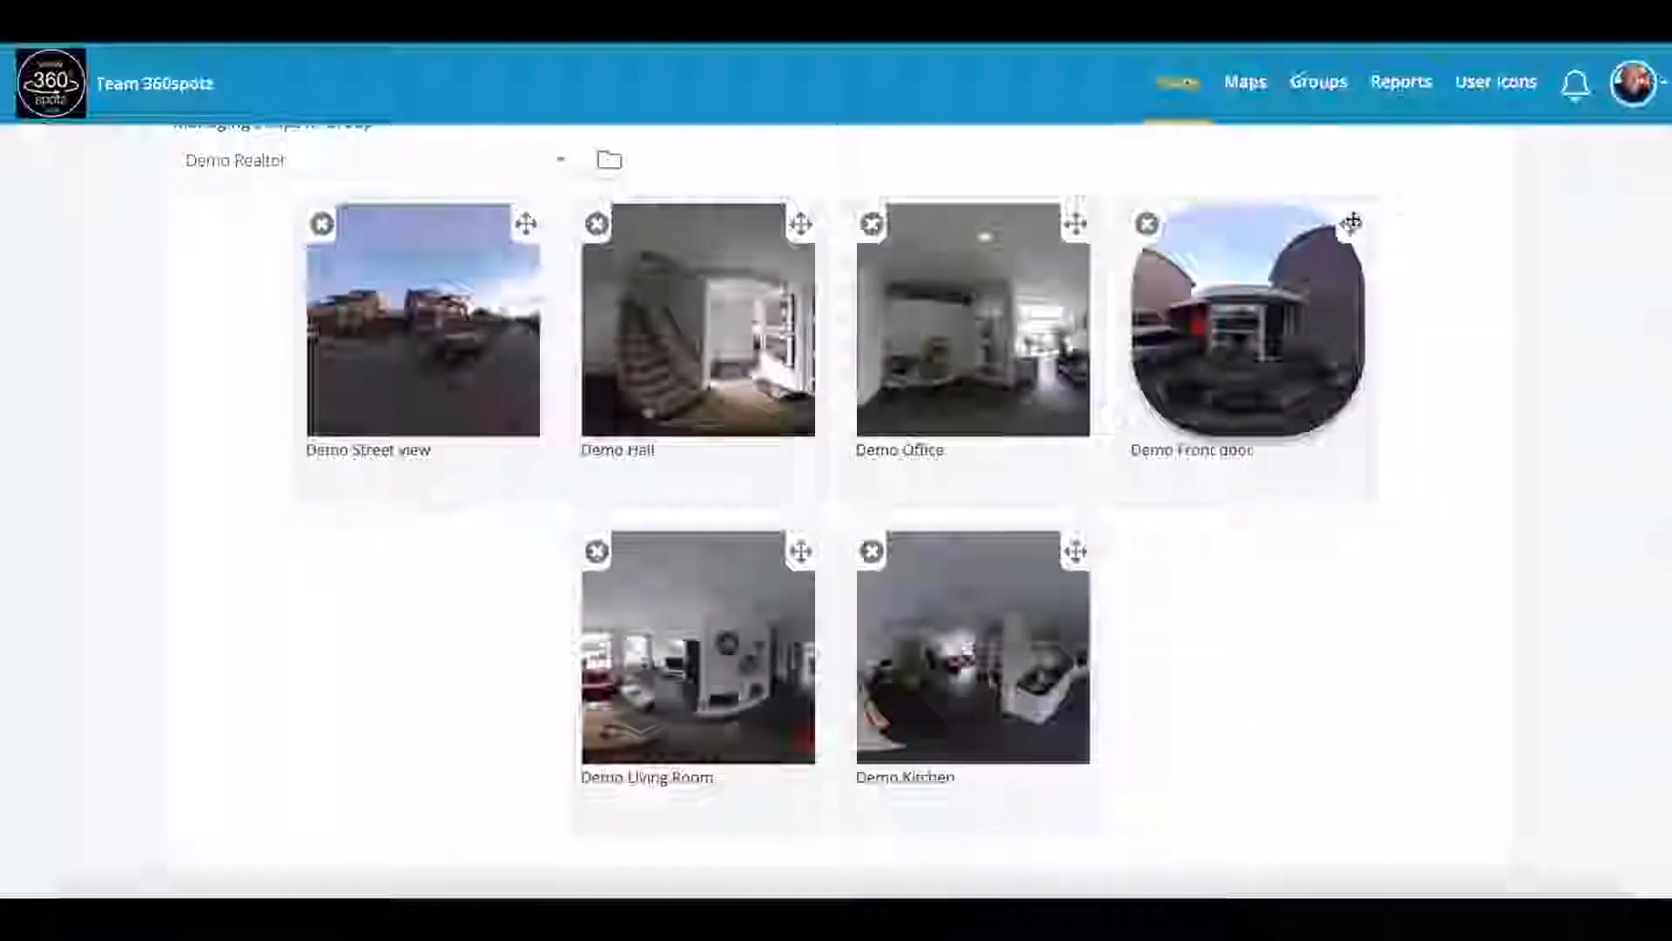
{"action": "left_click_drag", "start_coordinate": [1351, 226], "coordinate": [799, 224]}
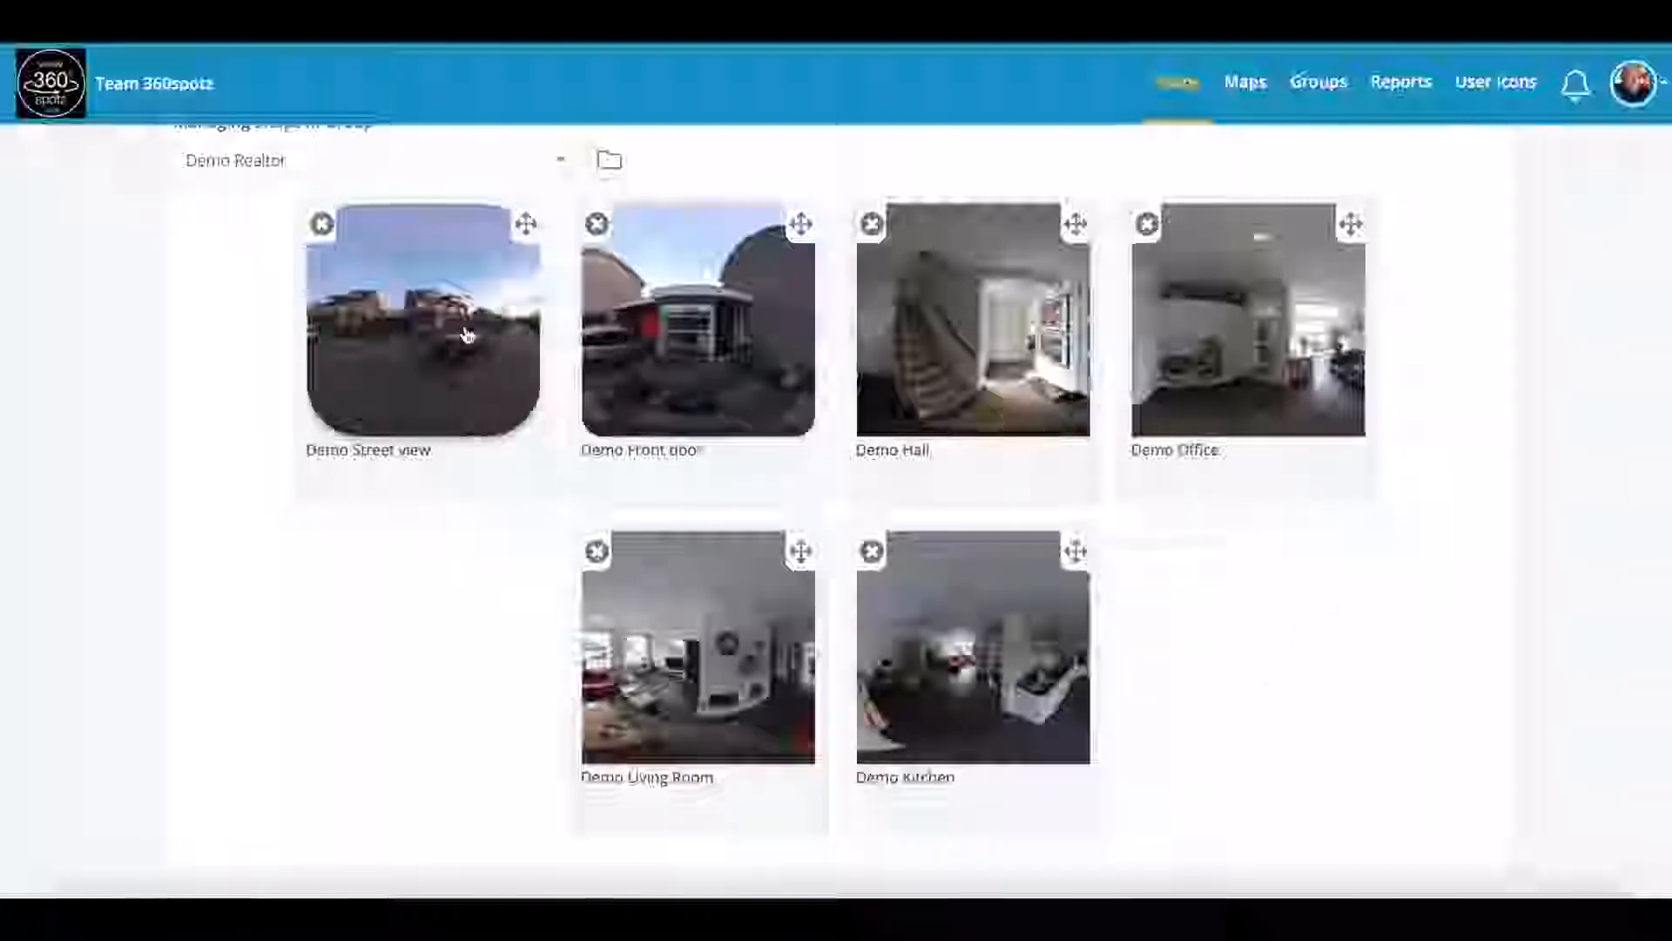
{"action": "scroll", "coordinate": [456, 336], "scroll_direction": "up", "scroll_amount": 1}
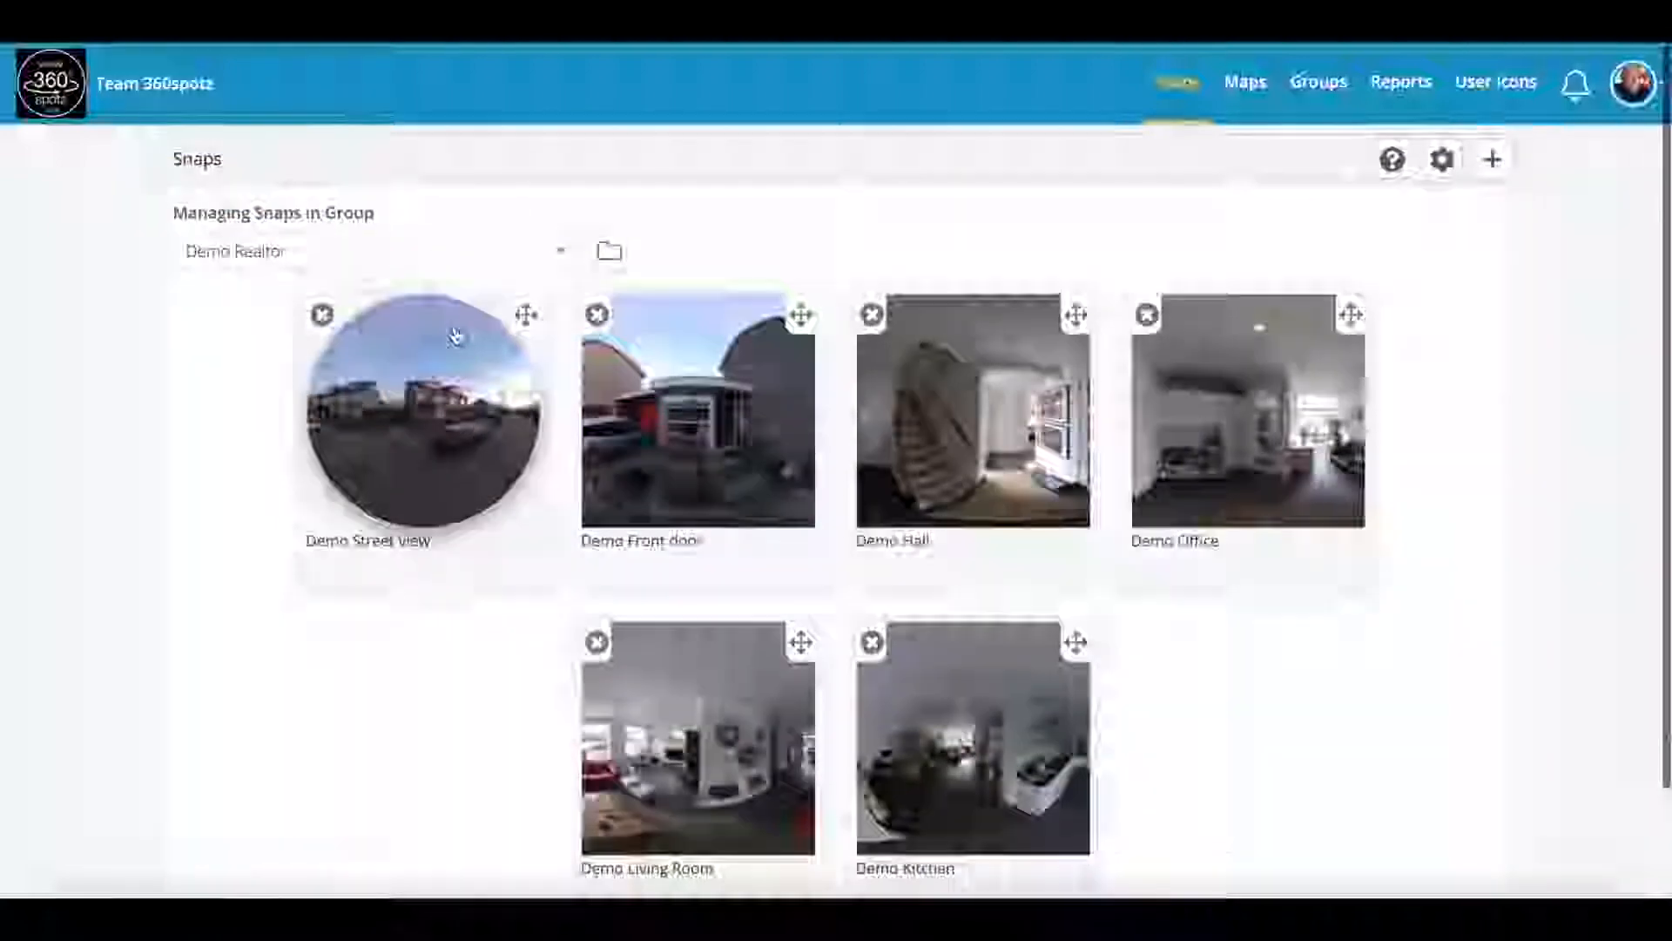
Step: Open Demo Street view and replace its title with the property's street address, then update
{"action": "left_click", "coordinate": [437, 411]}
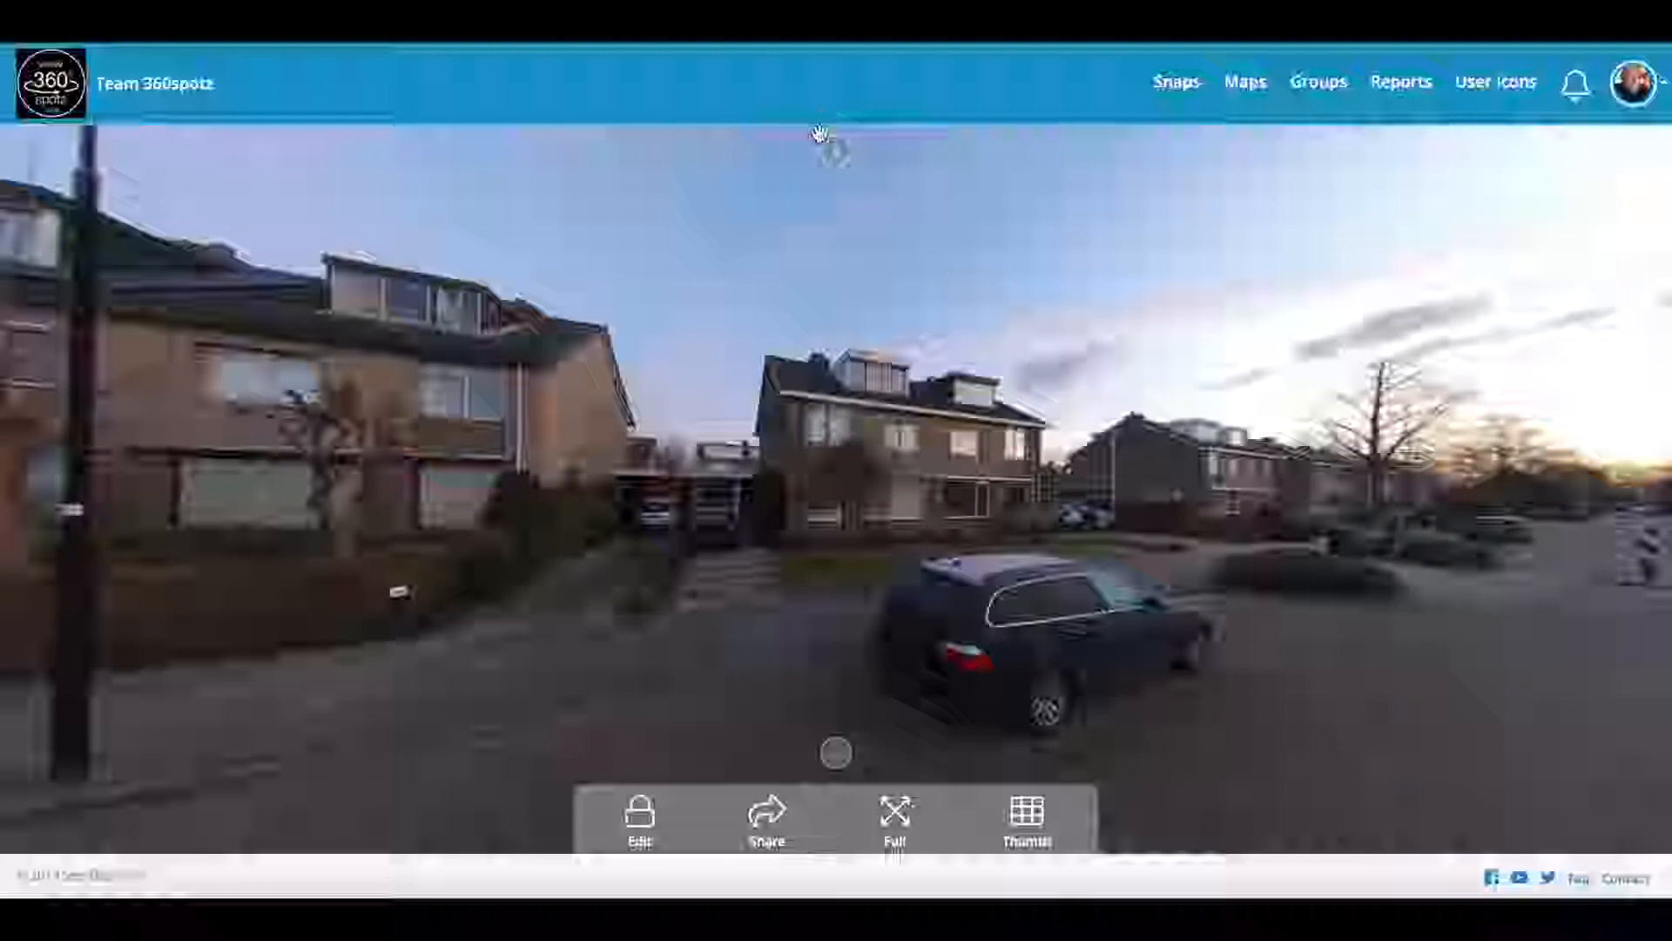
{"action": "left_click", "coordinate": [839, 157]}
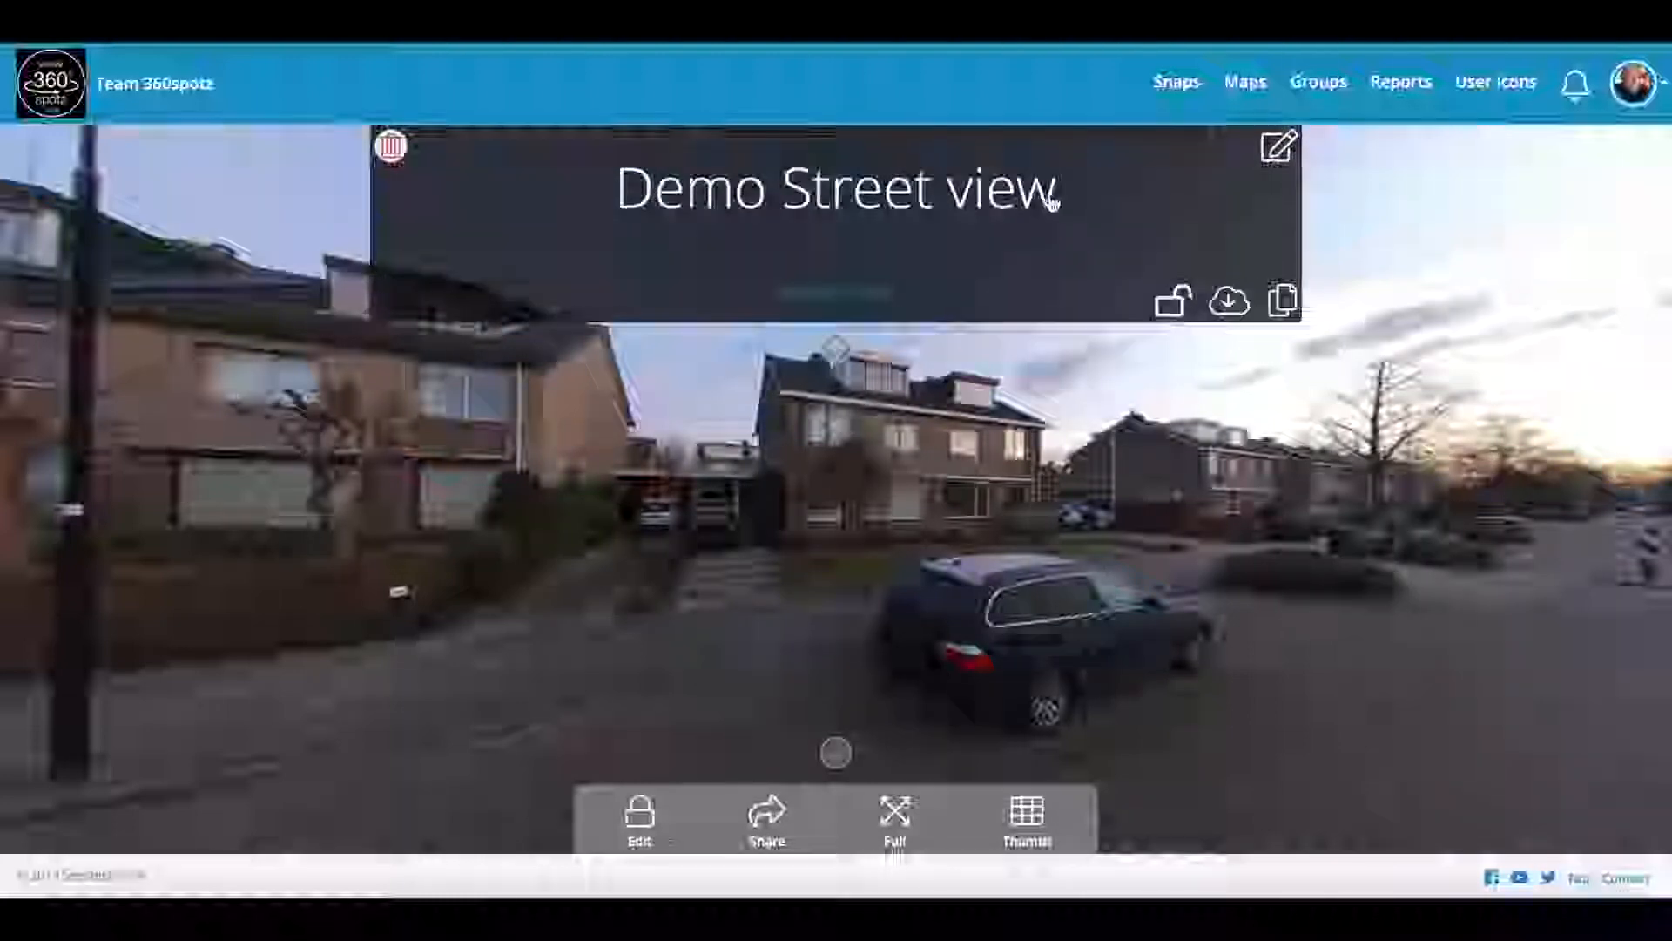
{"action": "left_click", "coordinate": [1279, 148]}
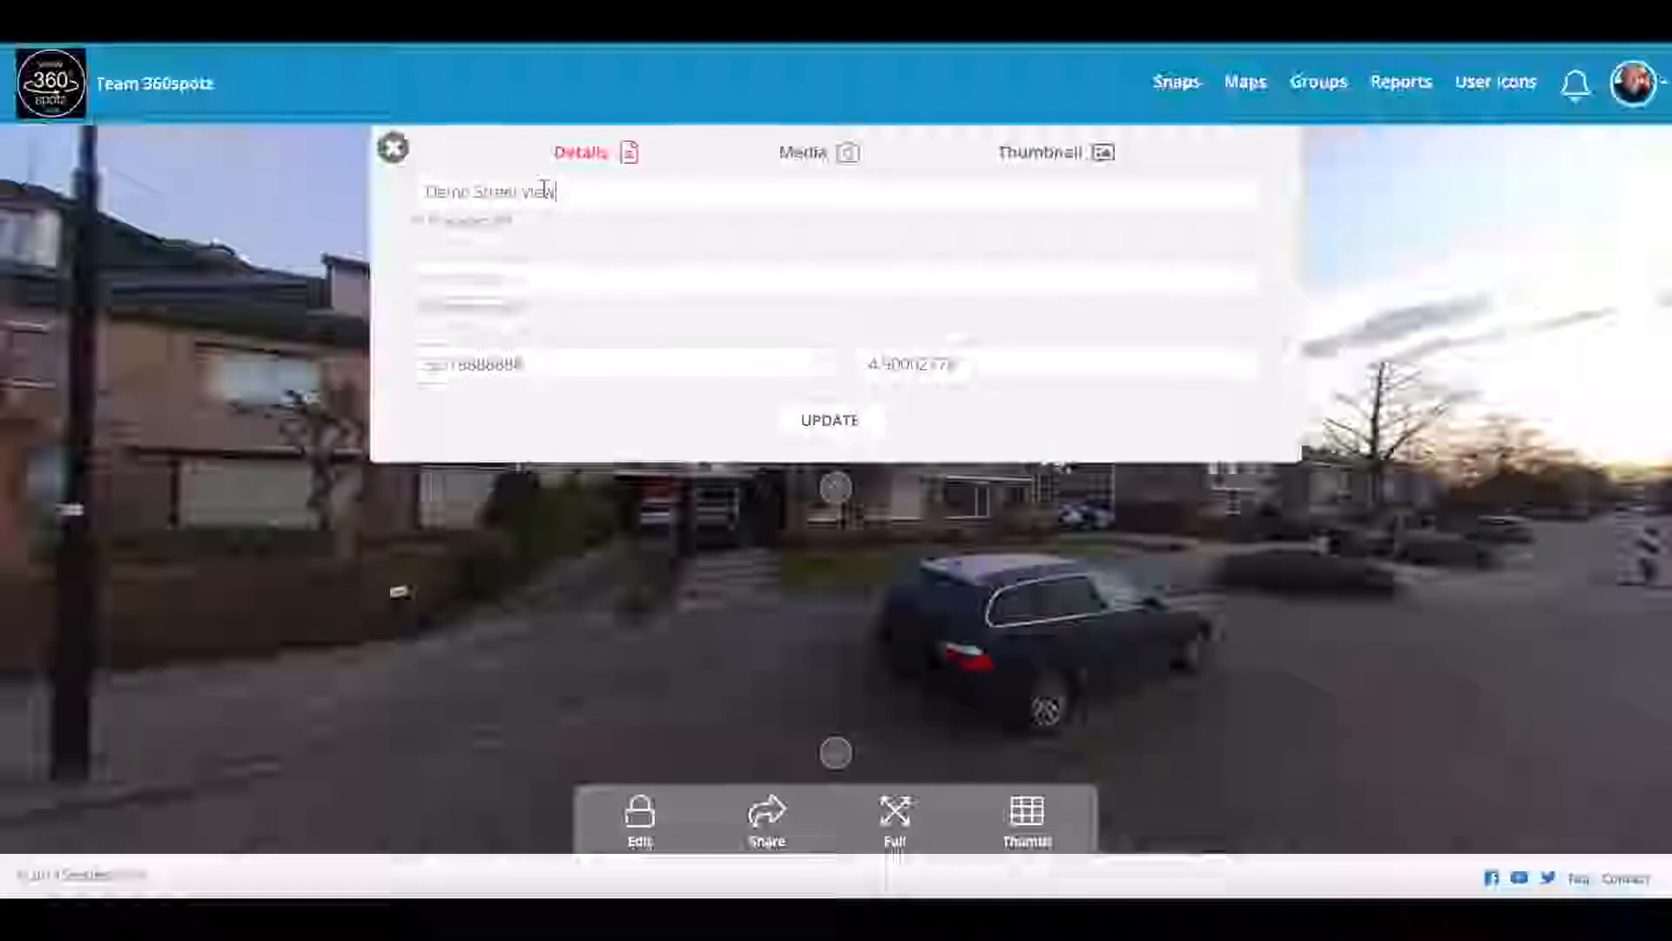
{"action": "left_click_drag", "start_coordinate": [560, 188], "coordinate": [391, 190]}
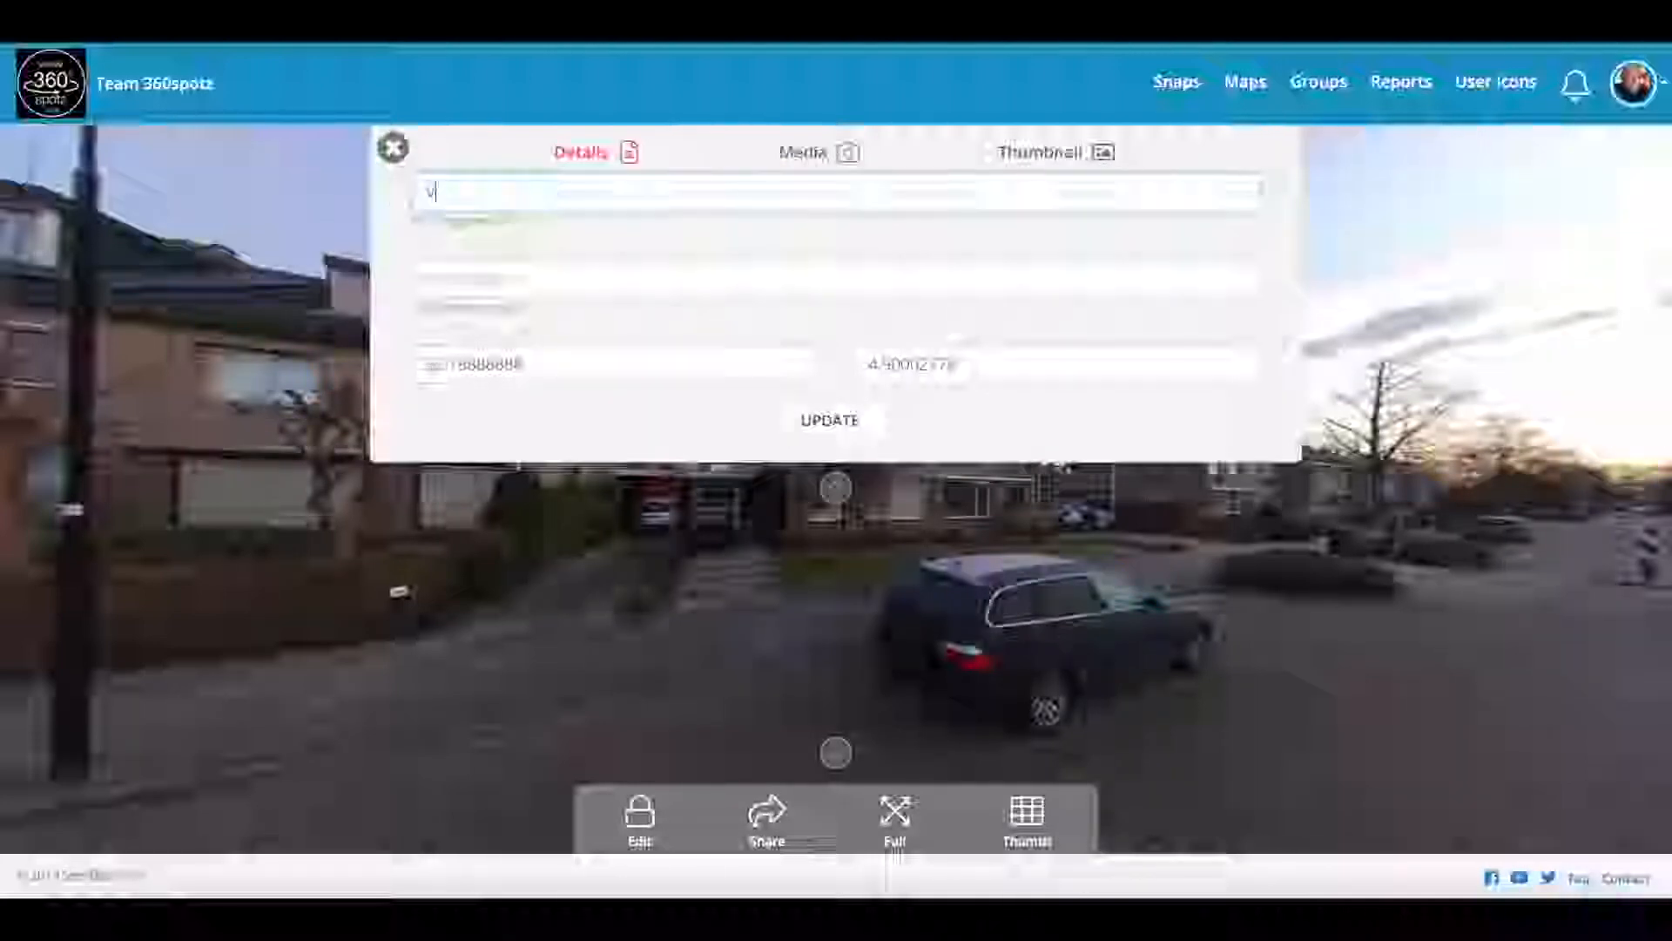
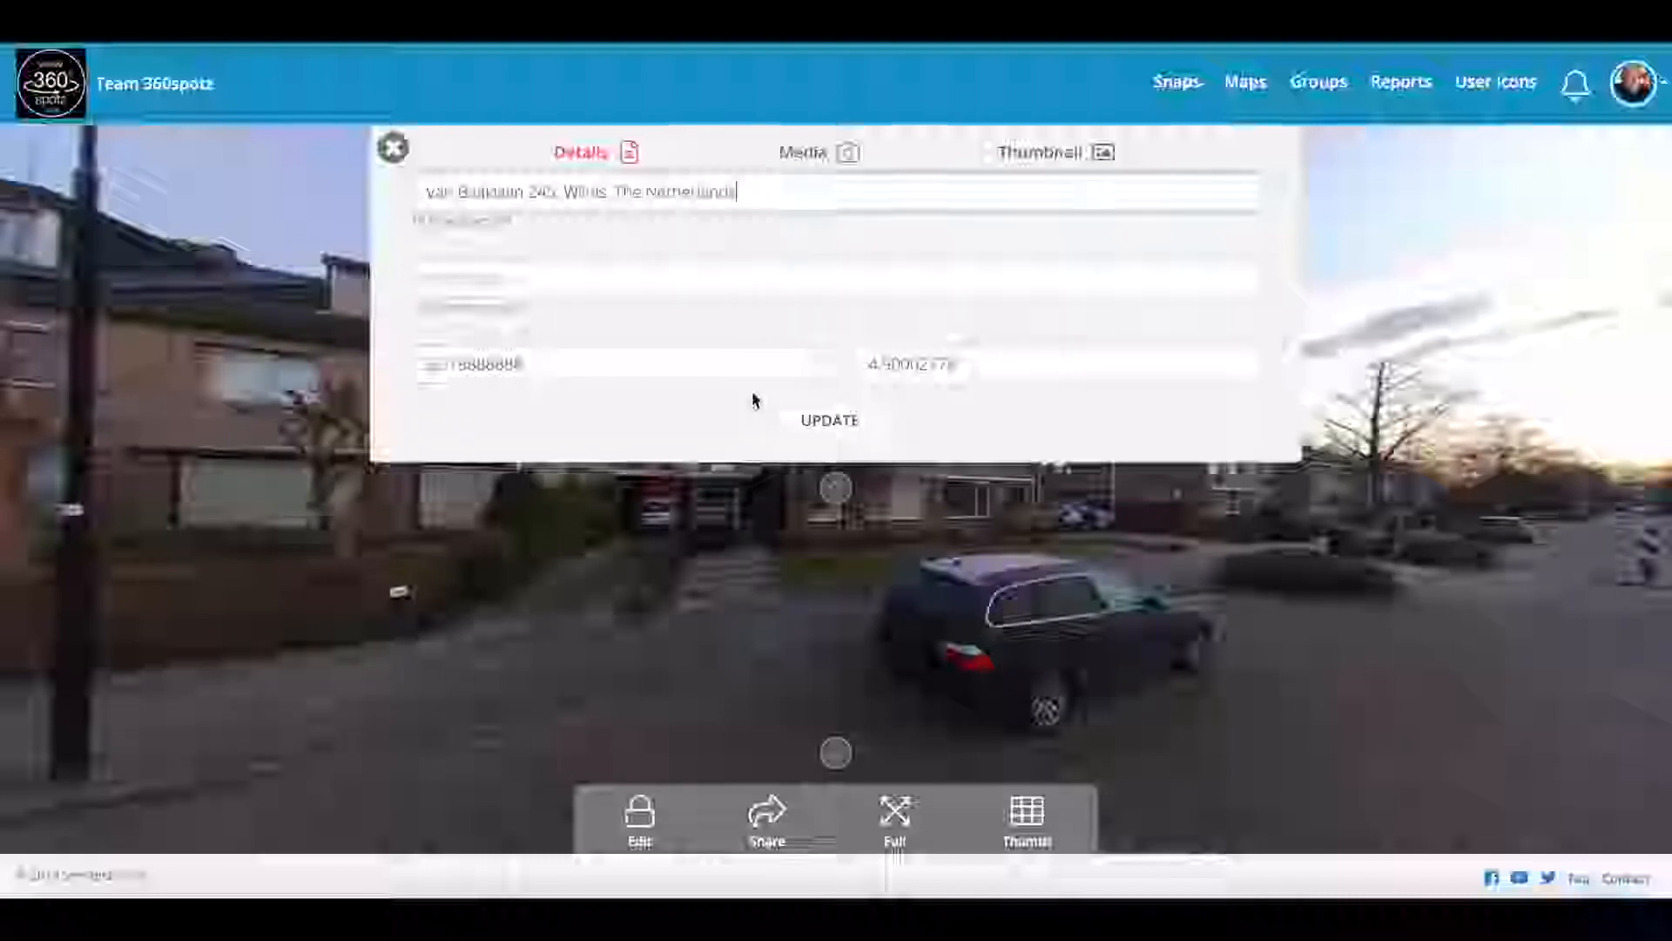
{"action": "left_click", "coordinate": [813, 421]}
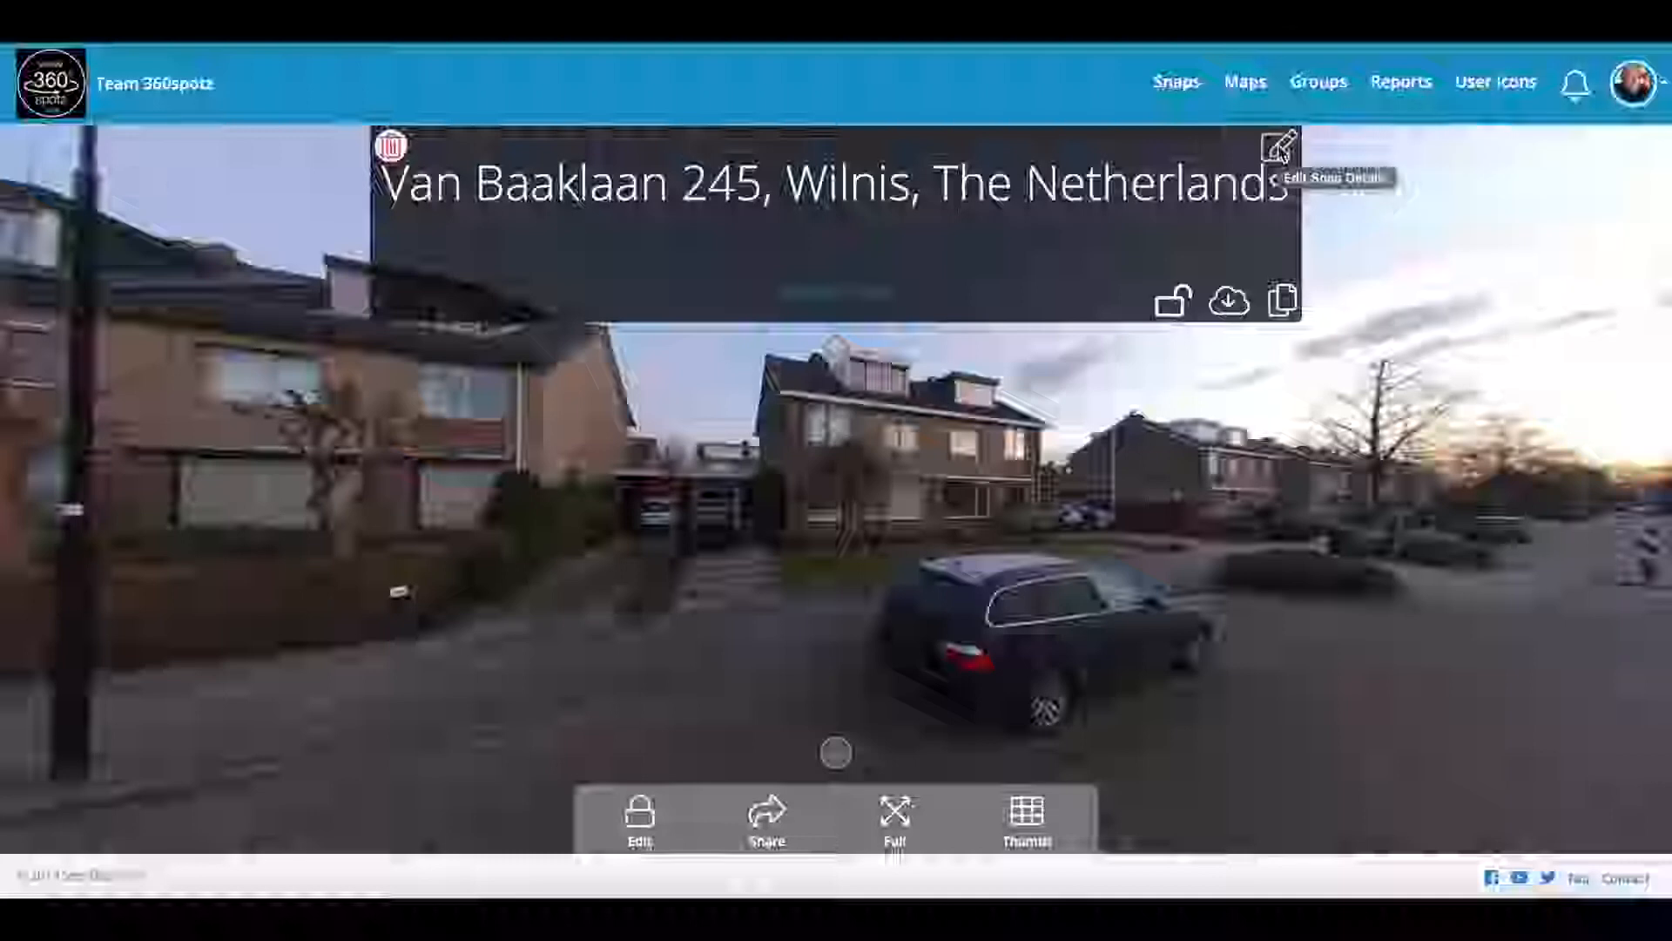
Step: Check the snap's media upload options, then close and reopen the Details editor
{"action": "left_click", "coordinate": [1277, 144]}
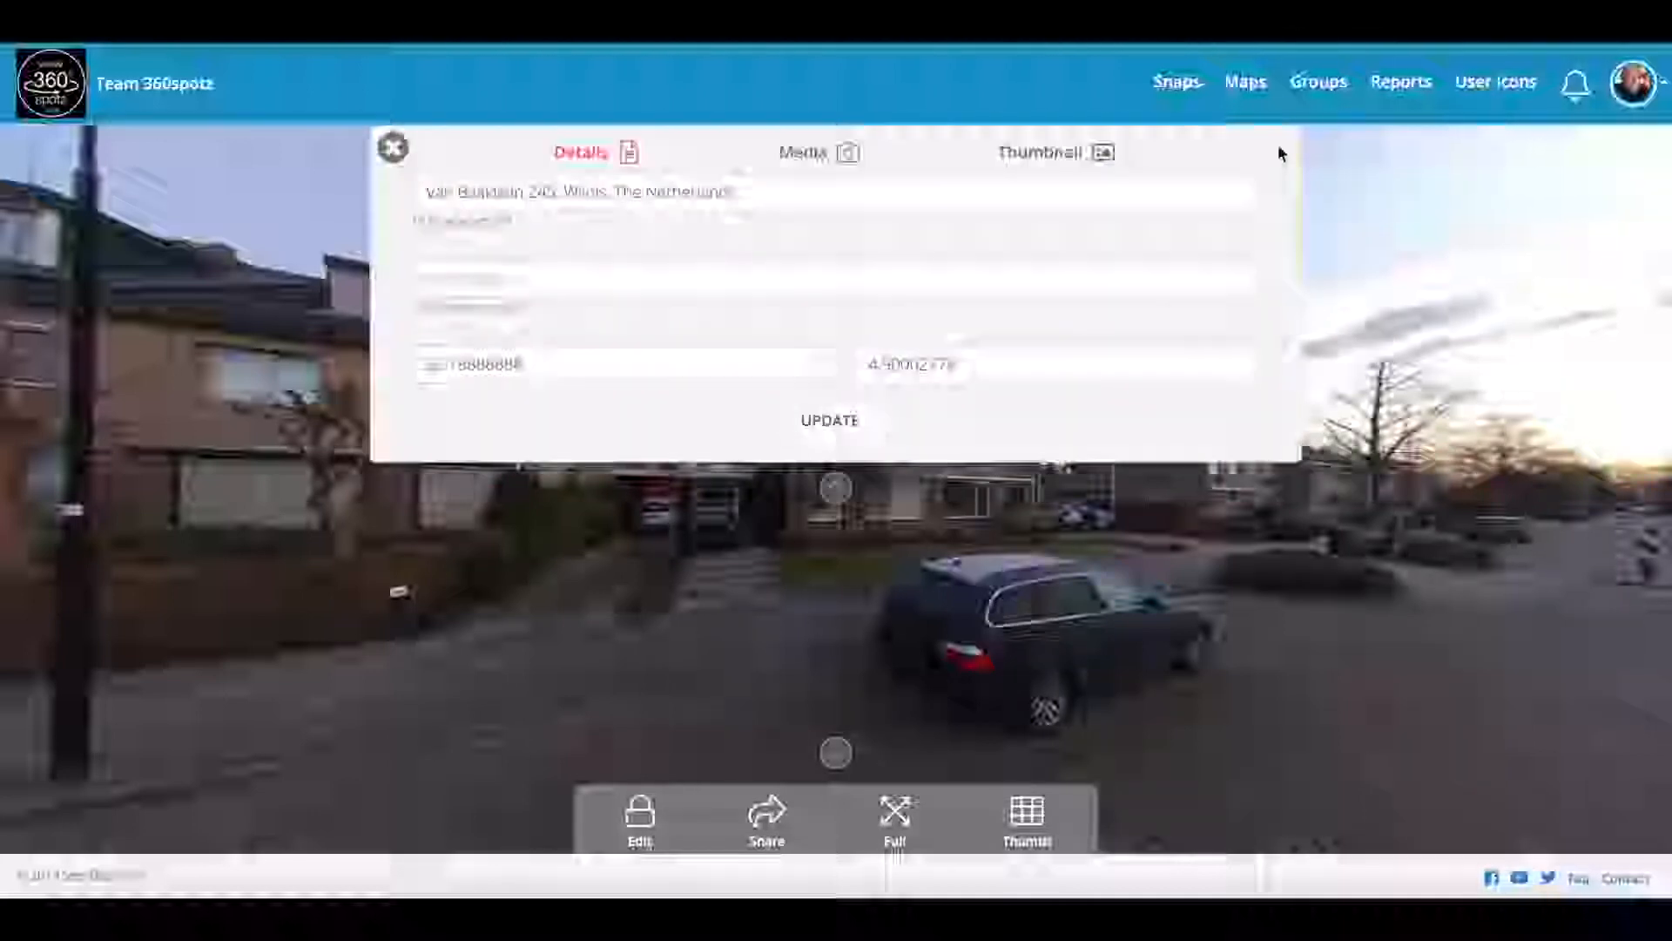
{"action": "left_click", "coordinate": [803, 162]}
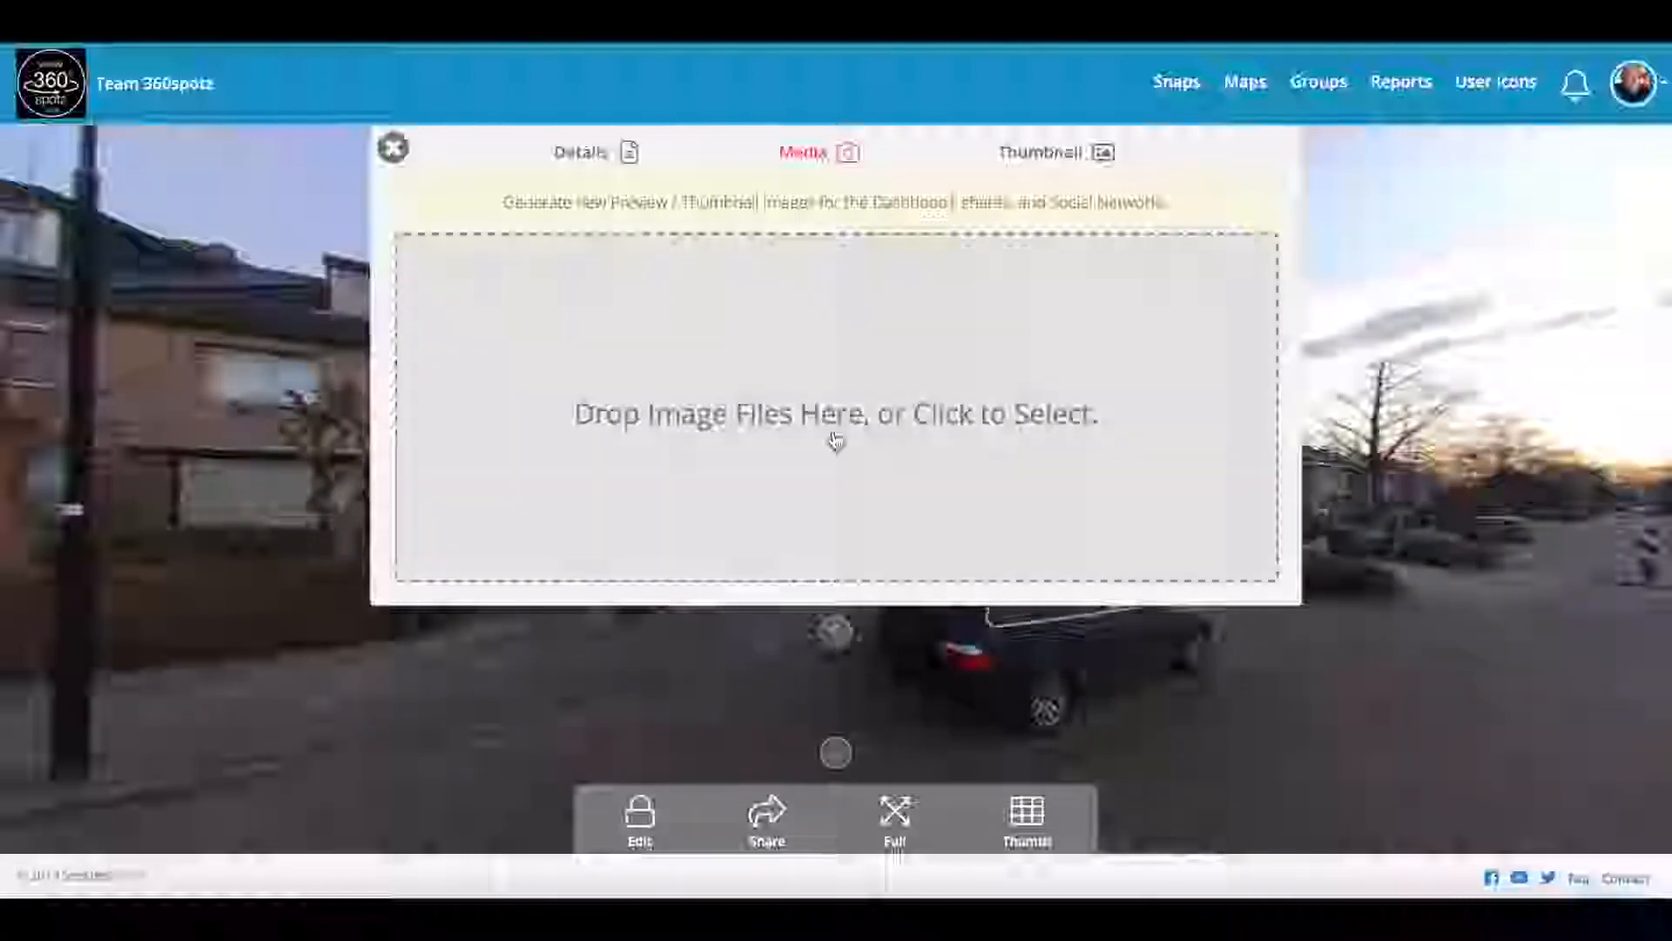
{"action": "left_click", "coordinate": [582, 155]}
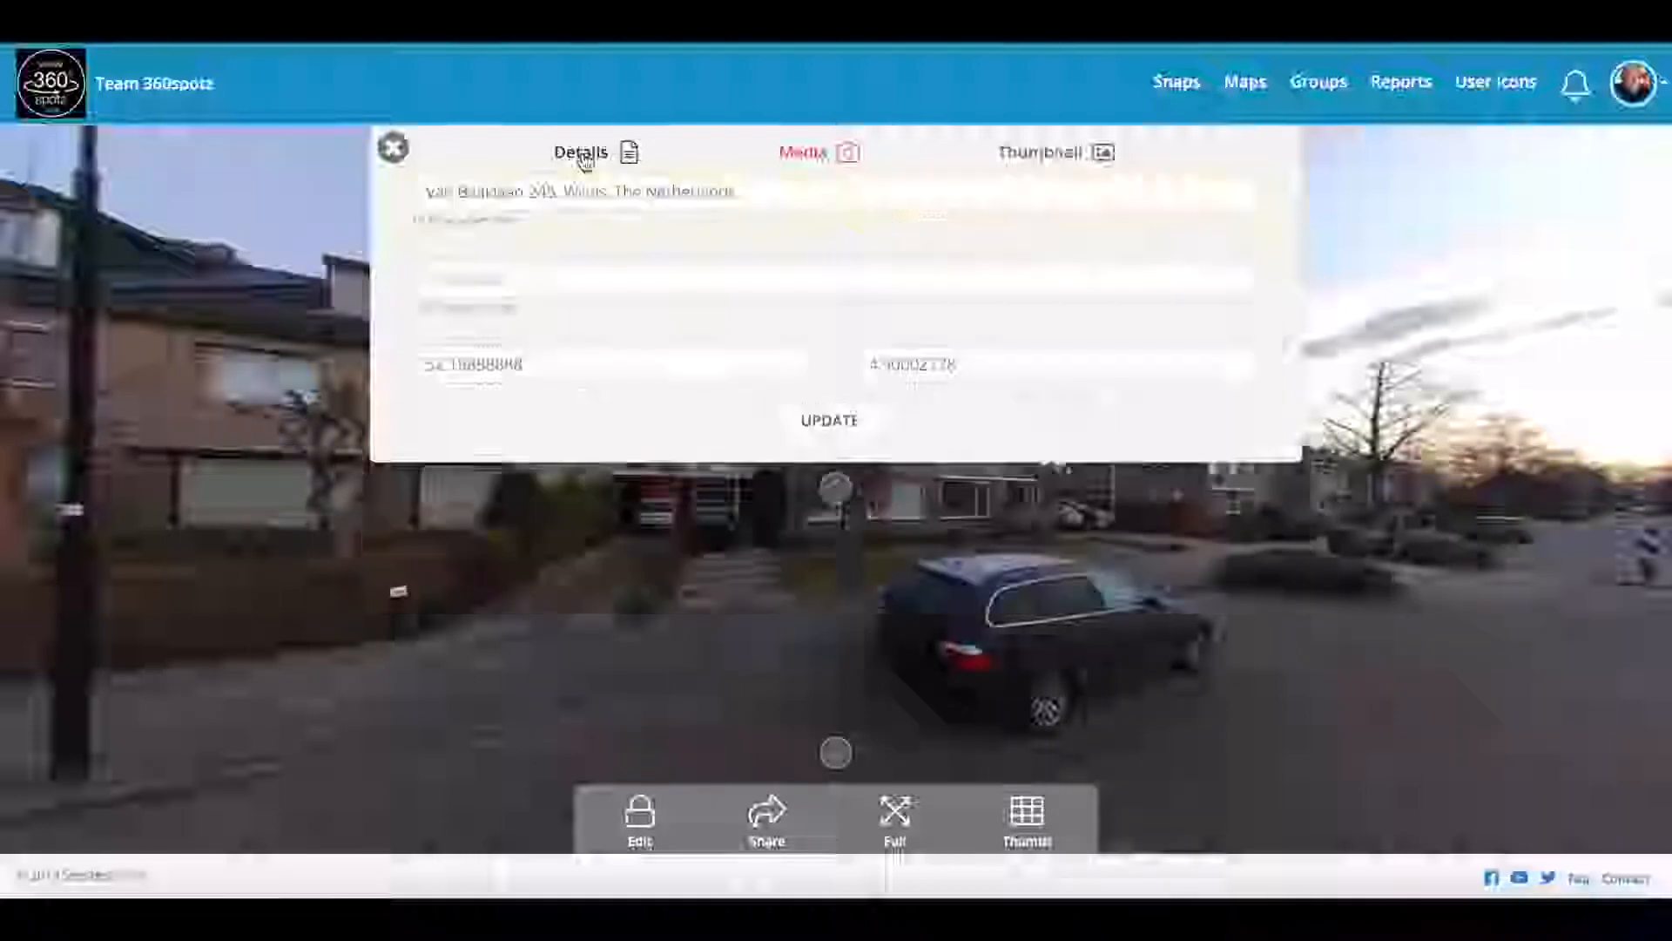
{"action": "left_click", "coordinate": [393, 150]}
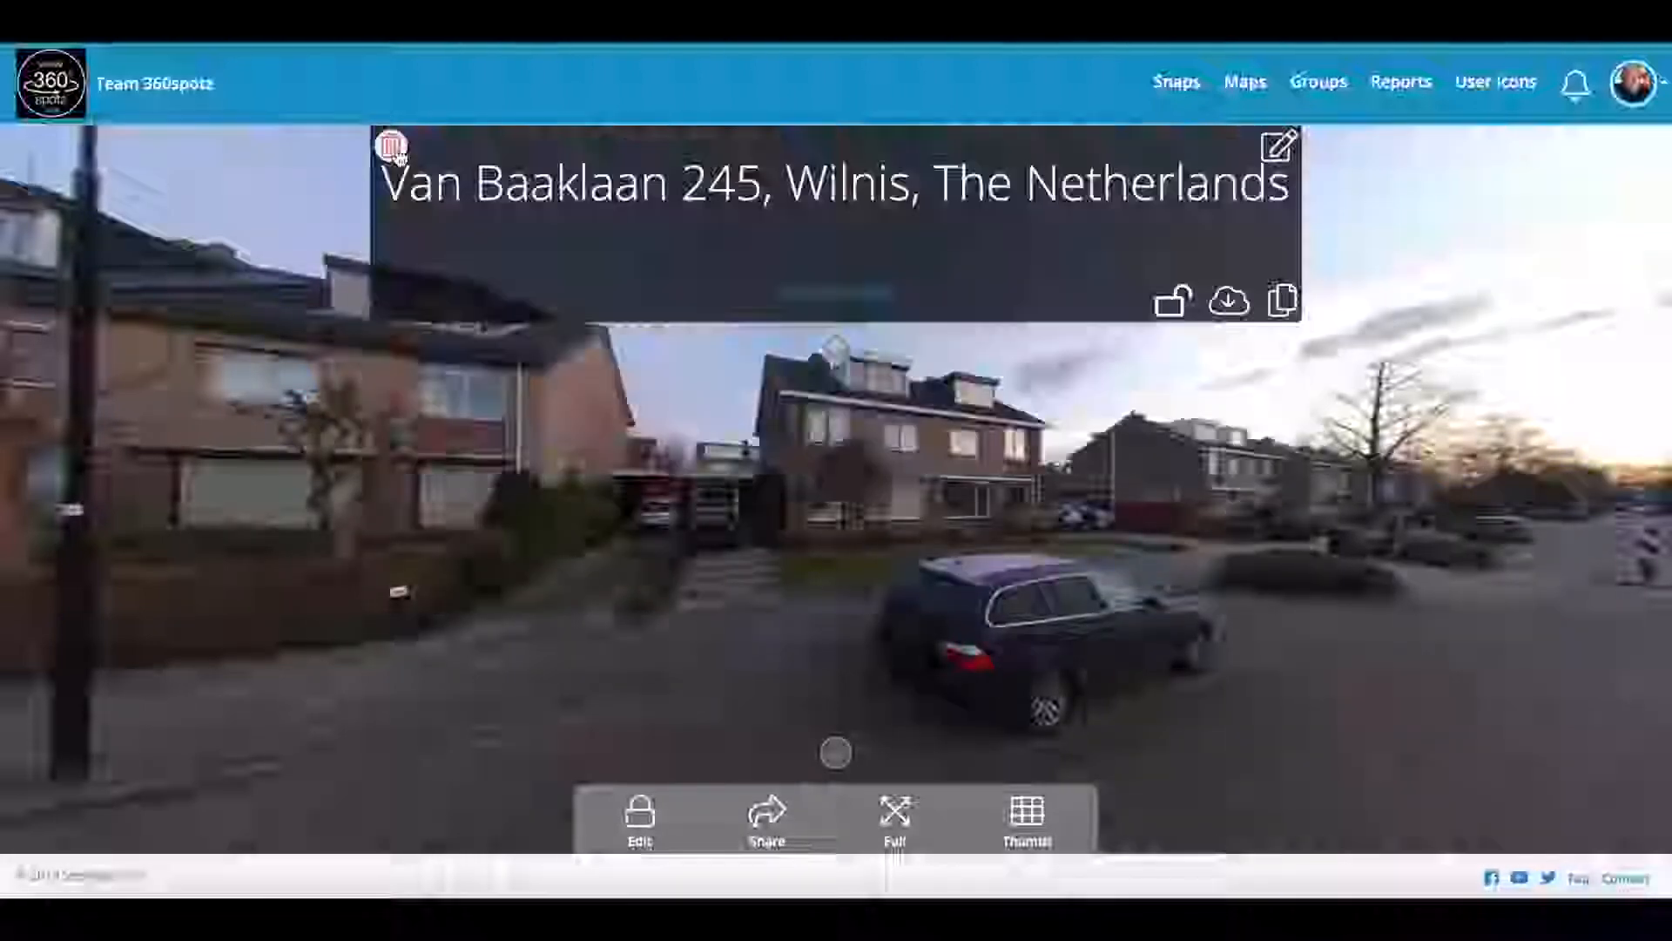
{"action": "left_click", "coordinate": [1277, 157]}
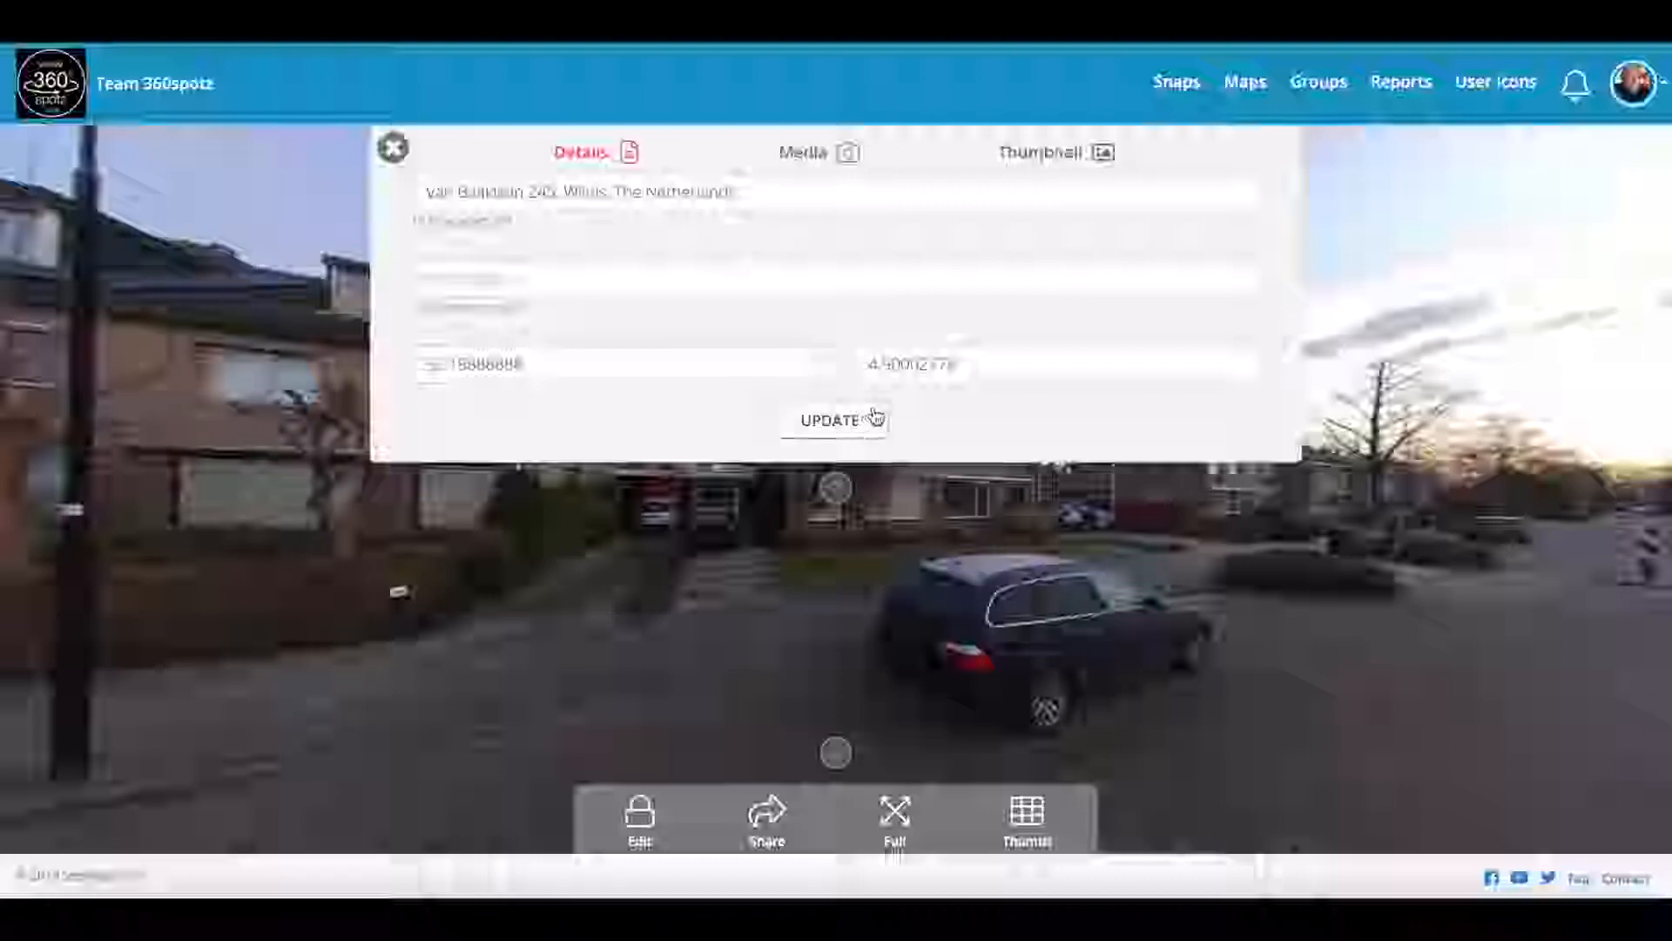
Step: Save the Street view snap's details so the address title shows a Saved! confirmation
{"action": "left_click", "coordinate": [829, 420]}
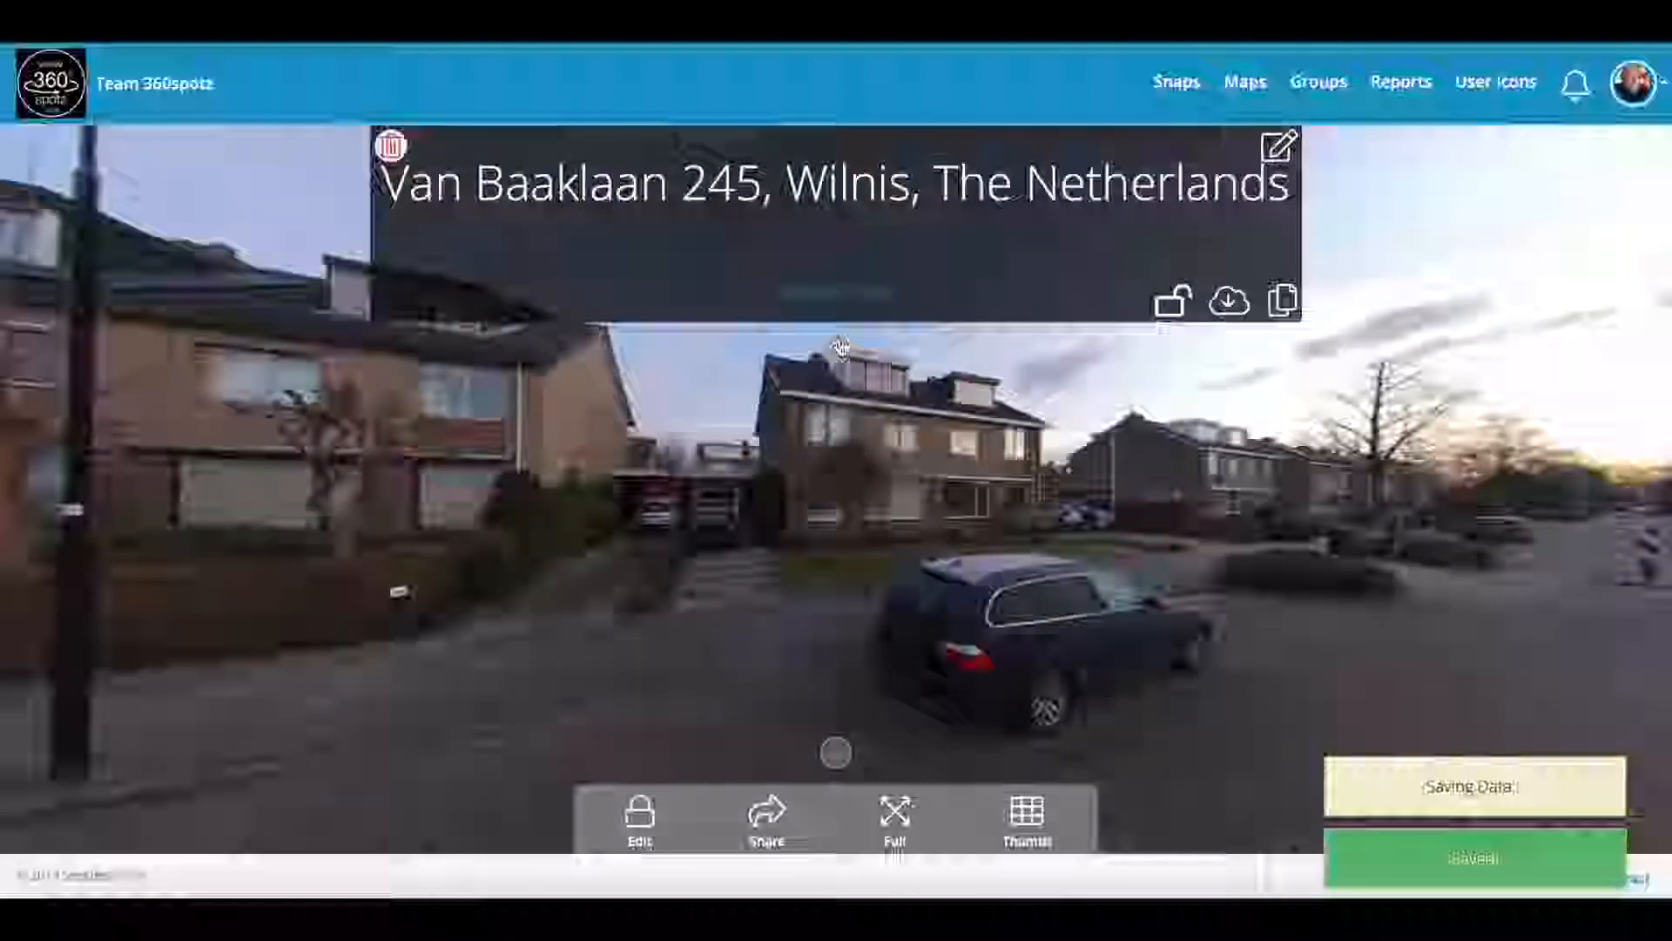
Step: Look around the street panorama, then bring up the snap's address information panel
{"action": "left_click_drag", "start_coordinate": [840, 405], "coordinate": [820, 307]}
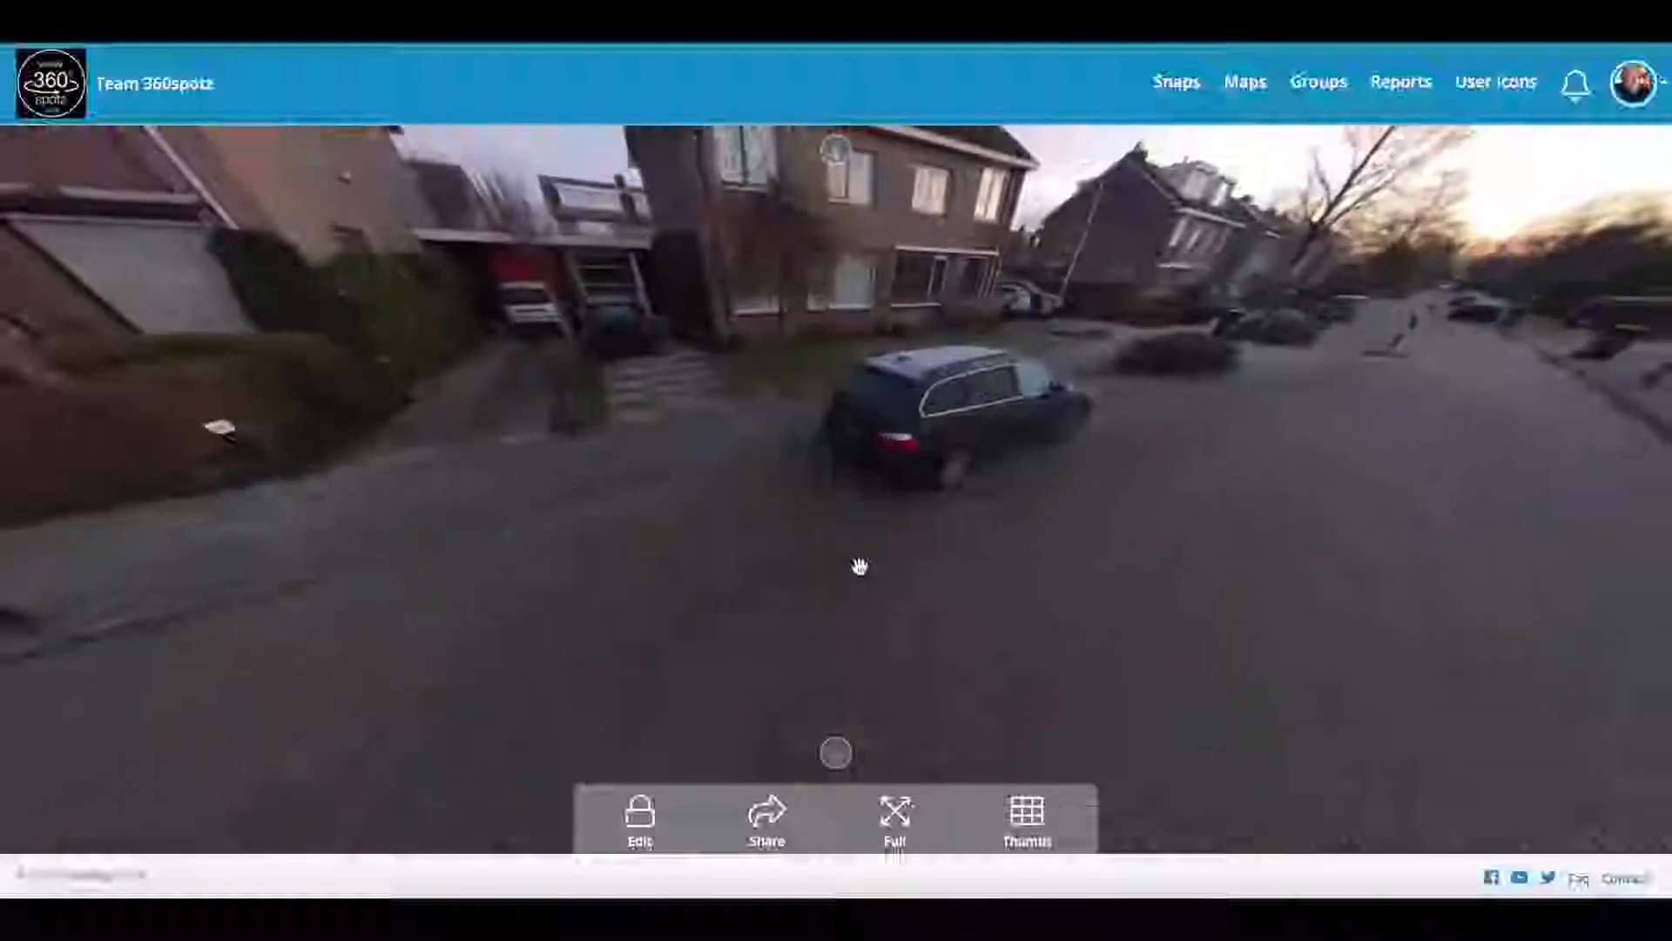
{"action": "left_click_drag", "start_coordinate": [862, 397], "coordinate": [788, 396]}
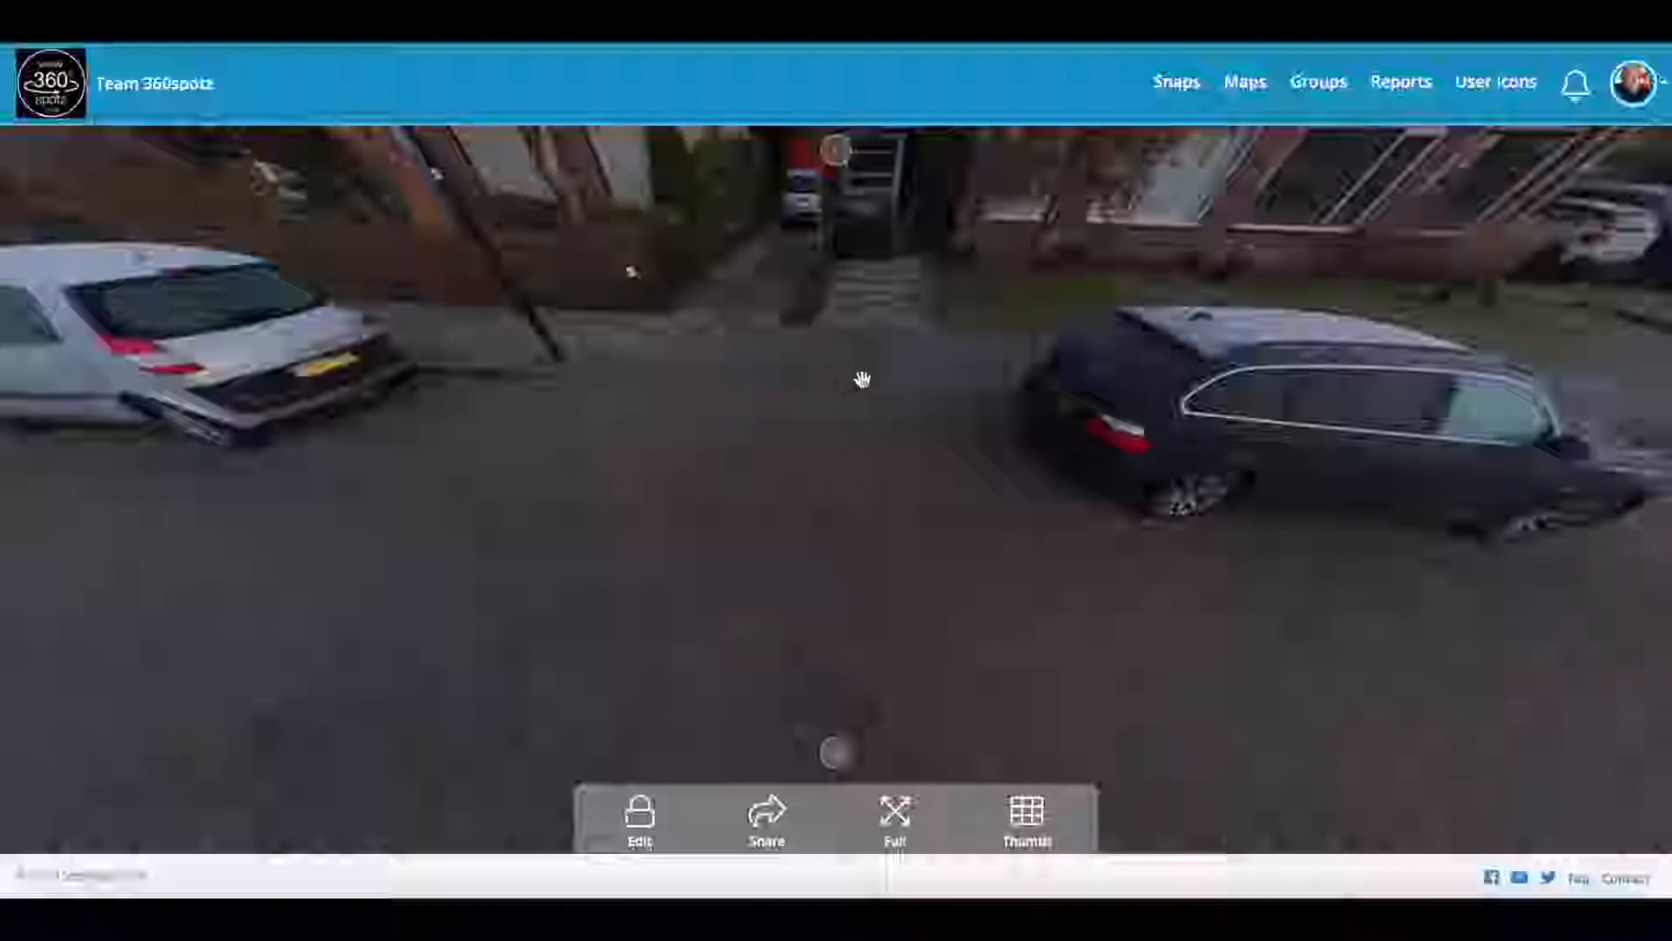
{"action": "left_click_drag", "start_coordinate": [783, 418], "coordinate": [788, 474]}
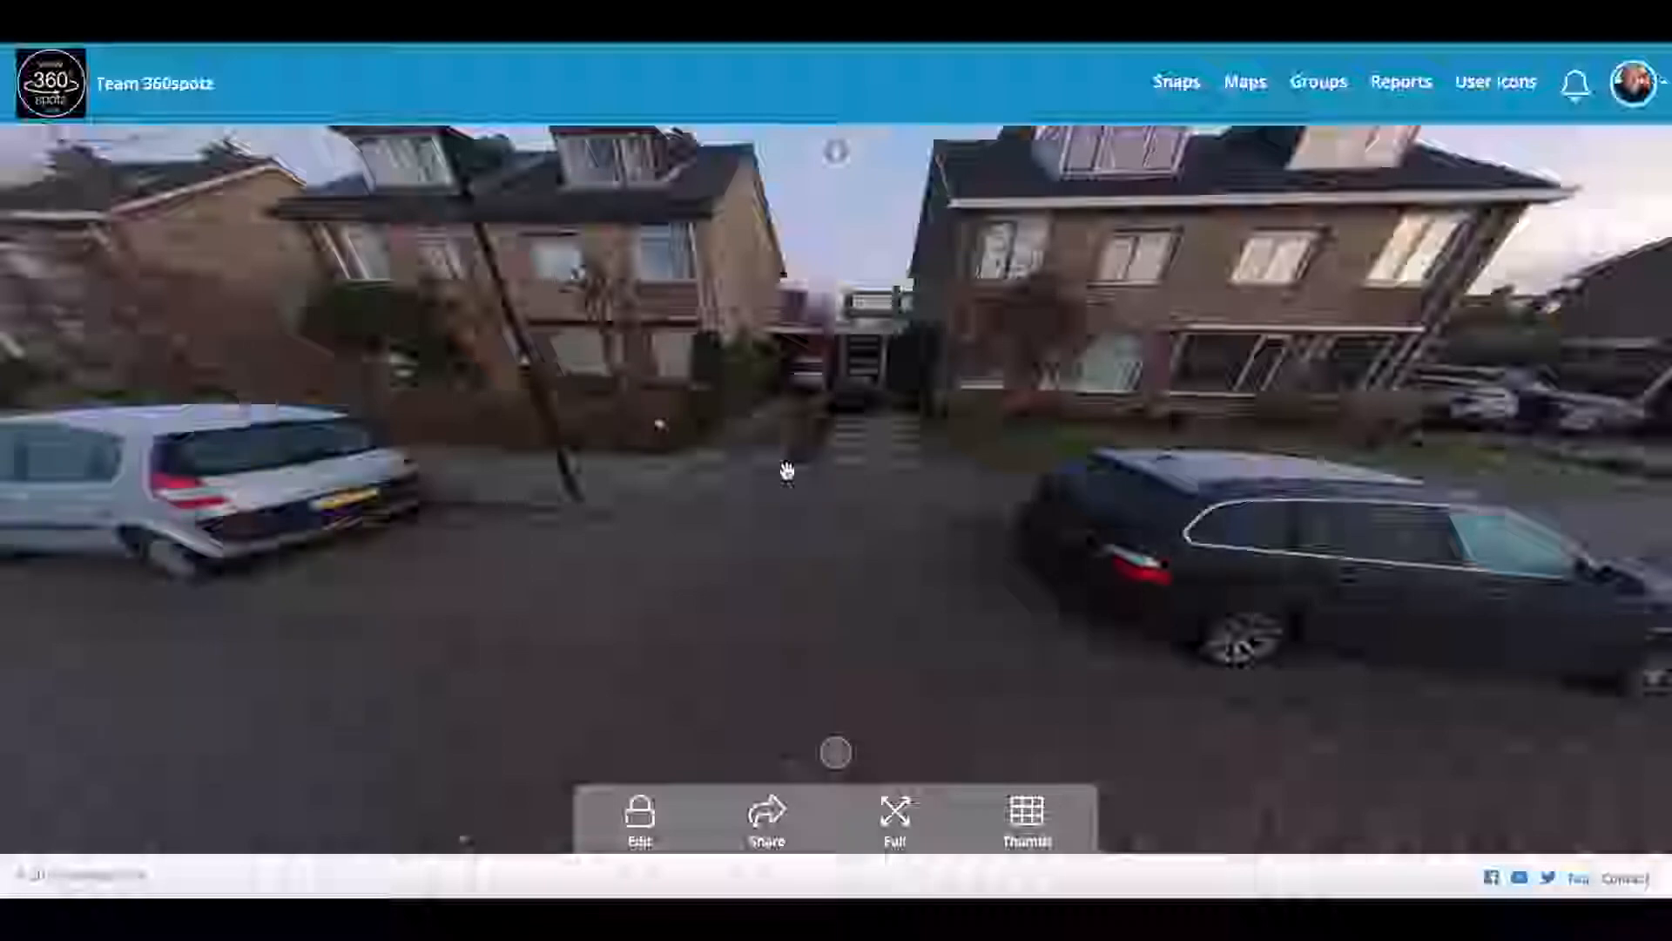
{"action": "left_click_drag", "start_coordinate": [795, 441], "coordinate": [851, 418]}
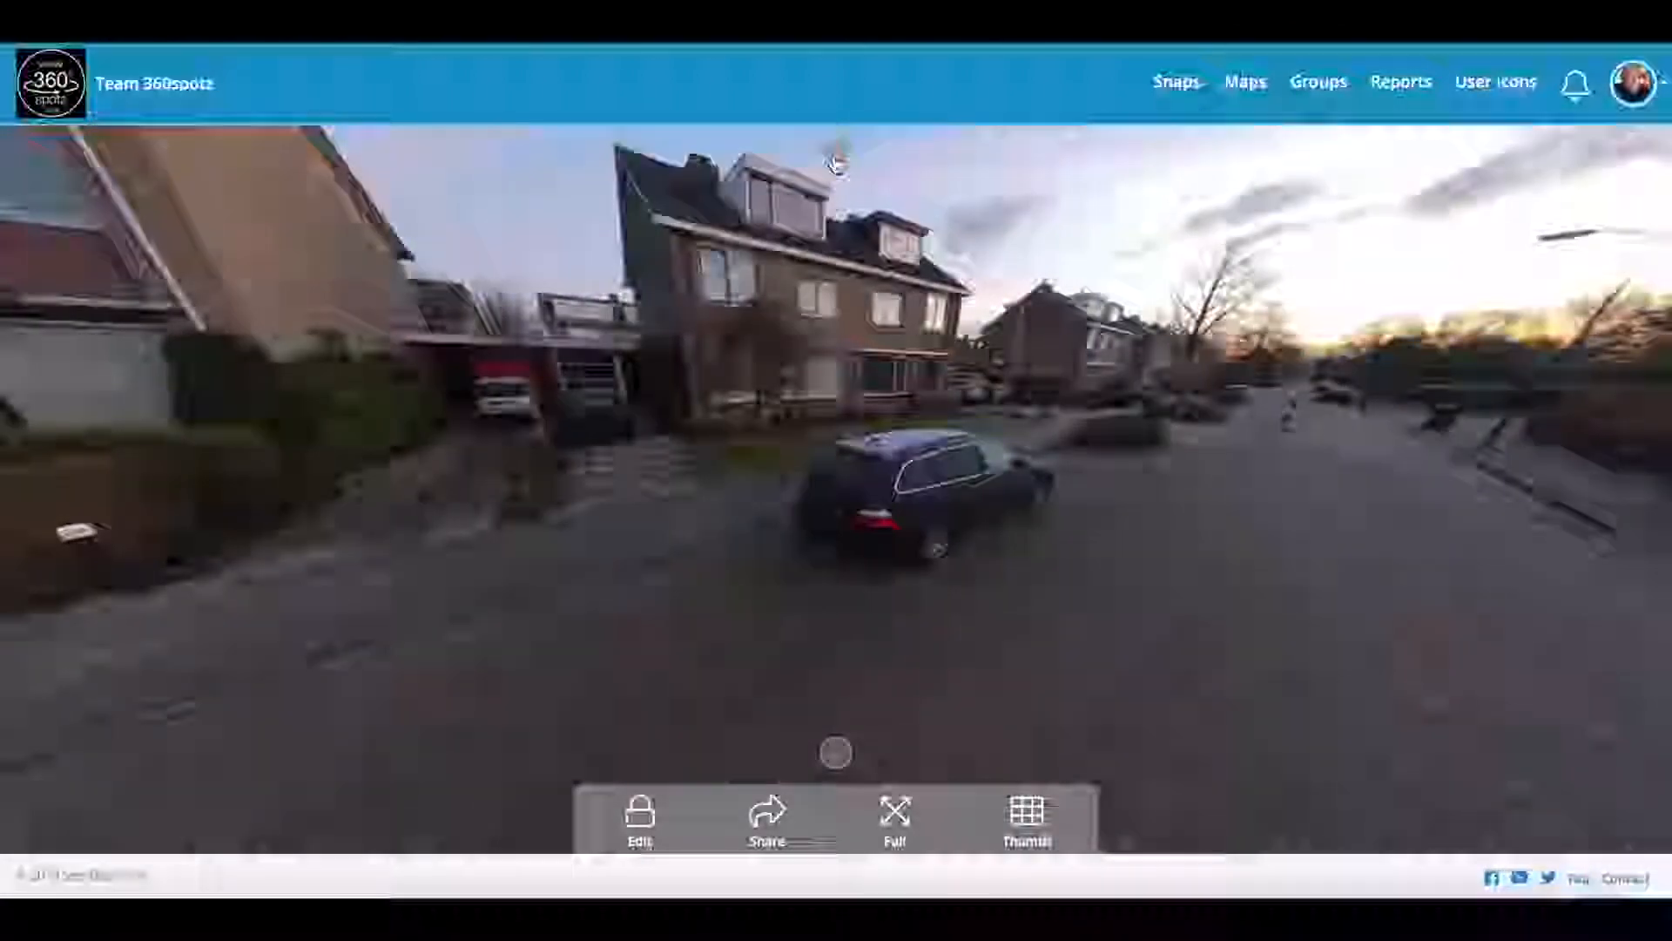
{"action": "left_click", "coordinate": [835, 162]}
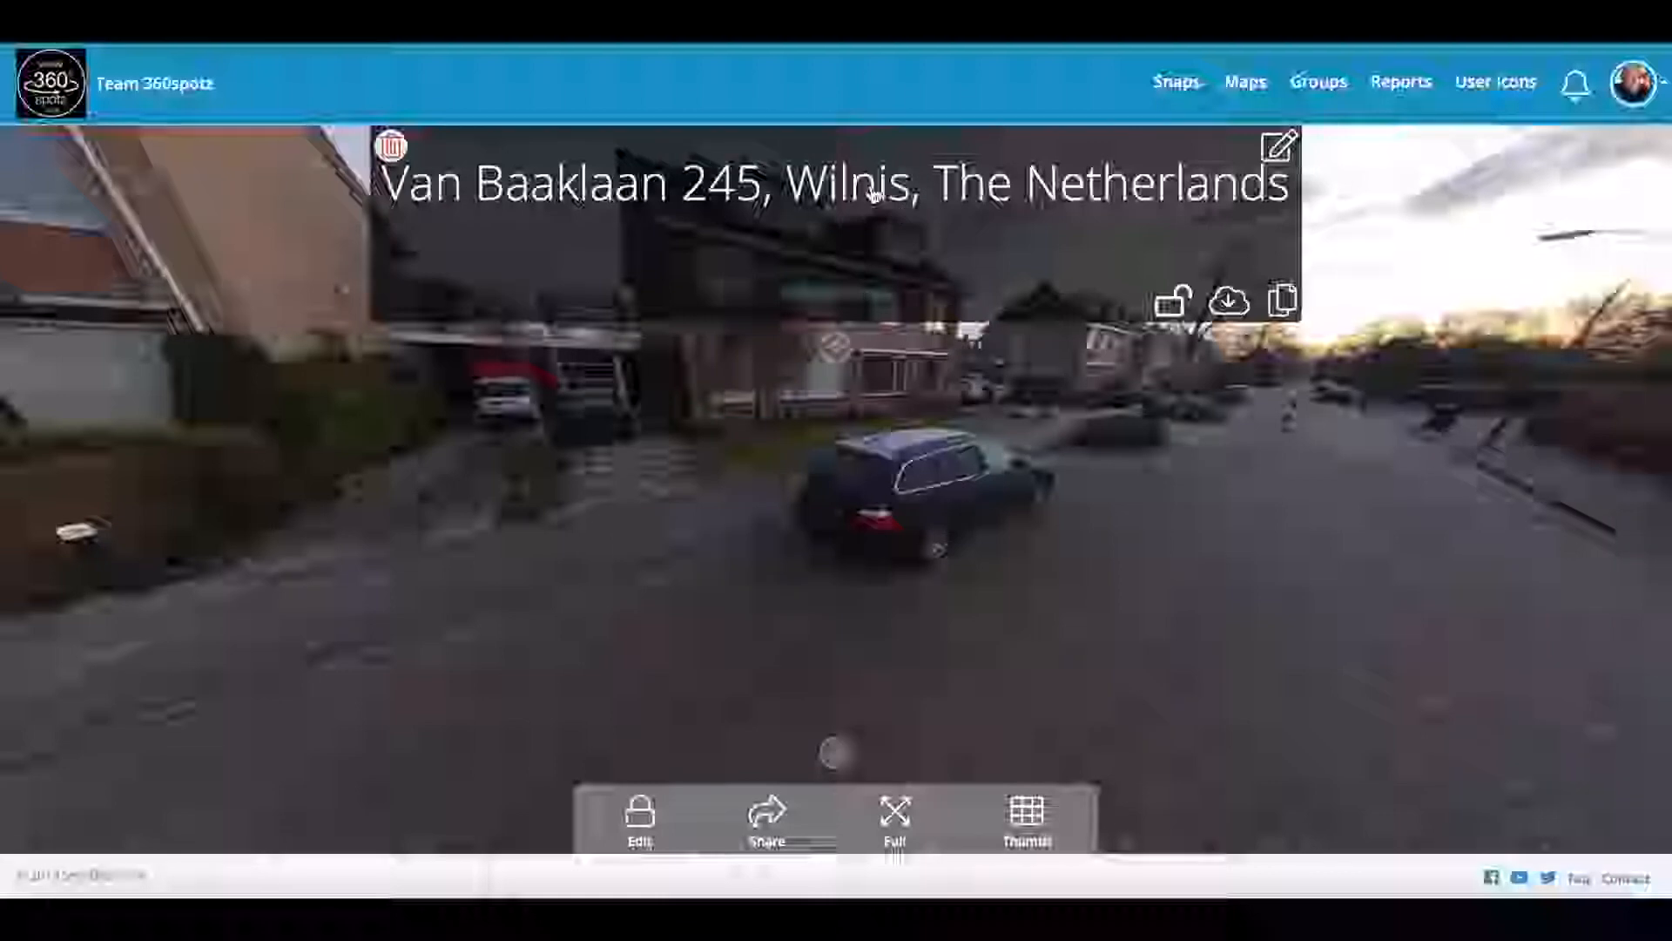
Step: Hide the address information and toggle the viewer's toolbar off and back on
{"action": "left_click", "coordinate": [833, 356]}
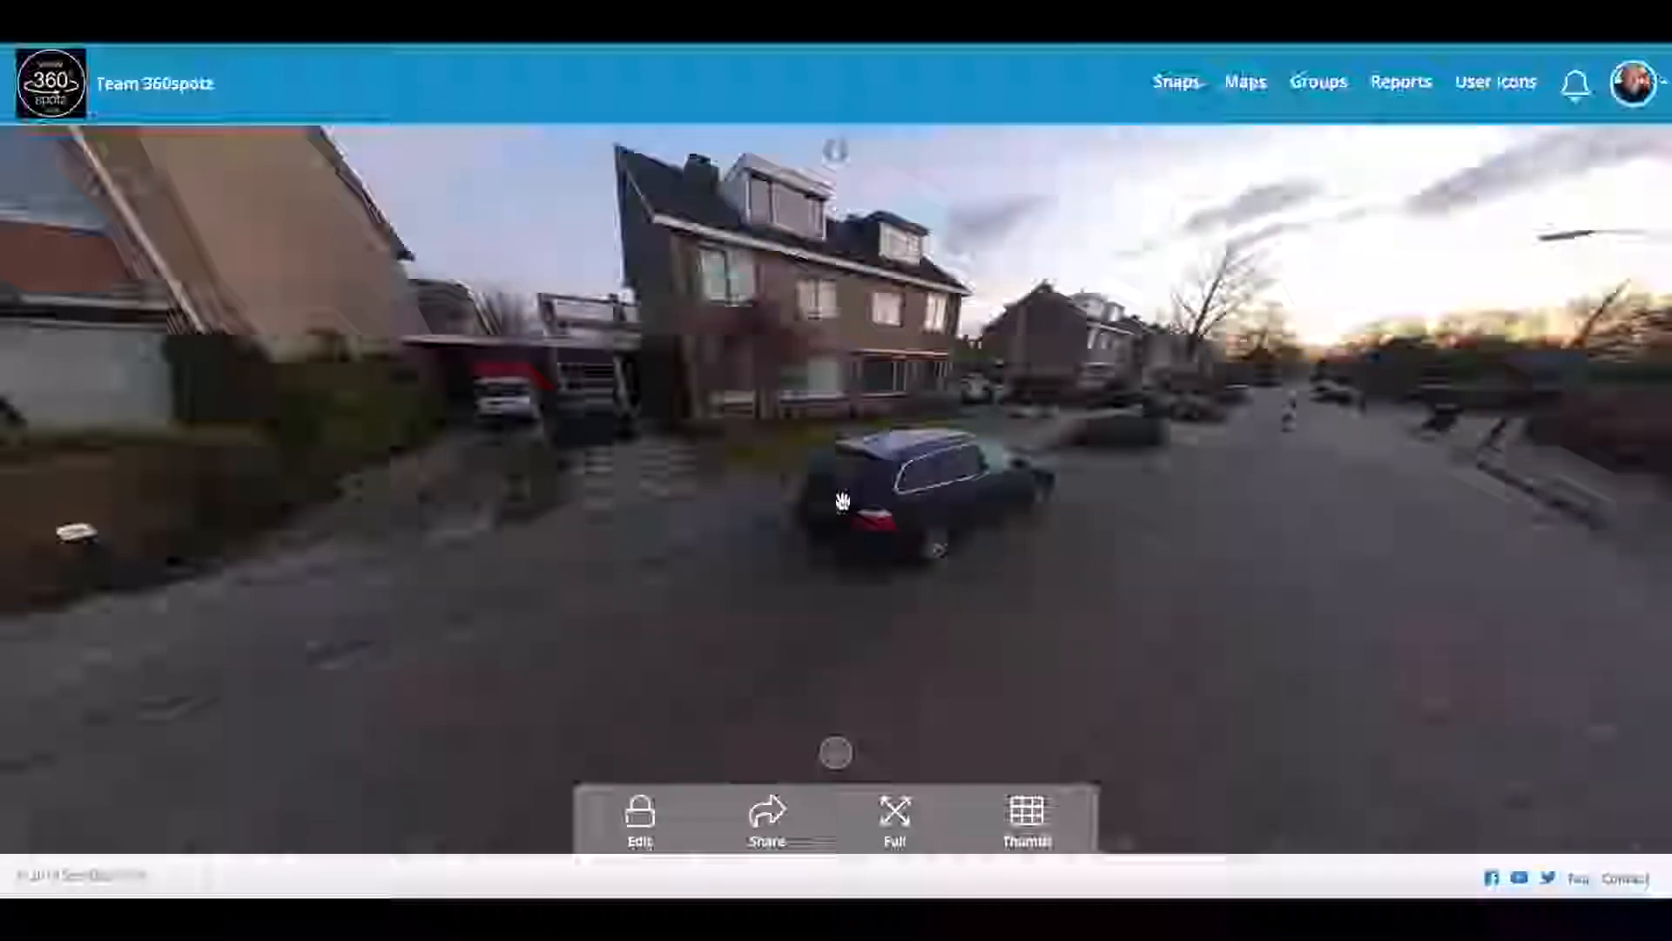
{"action": "left_click", "coordinate": [838, 753]}
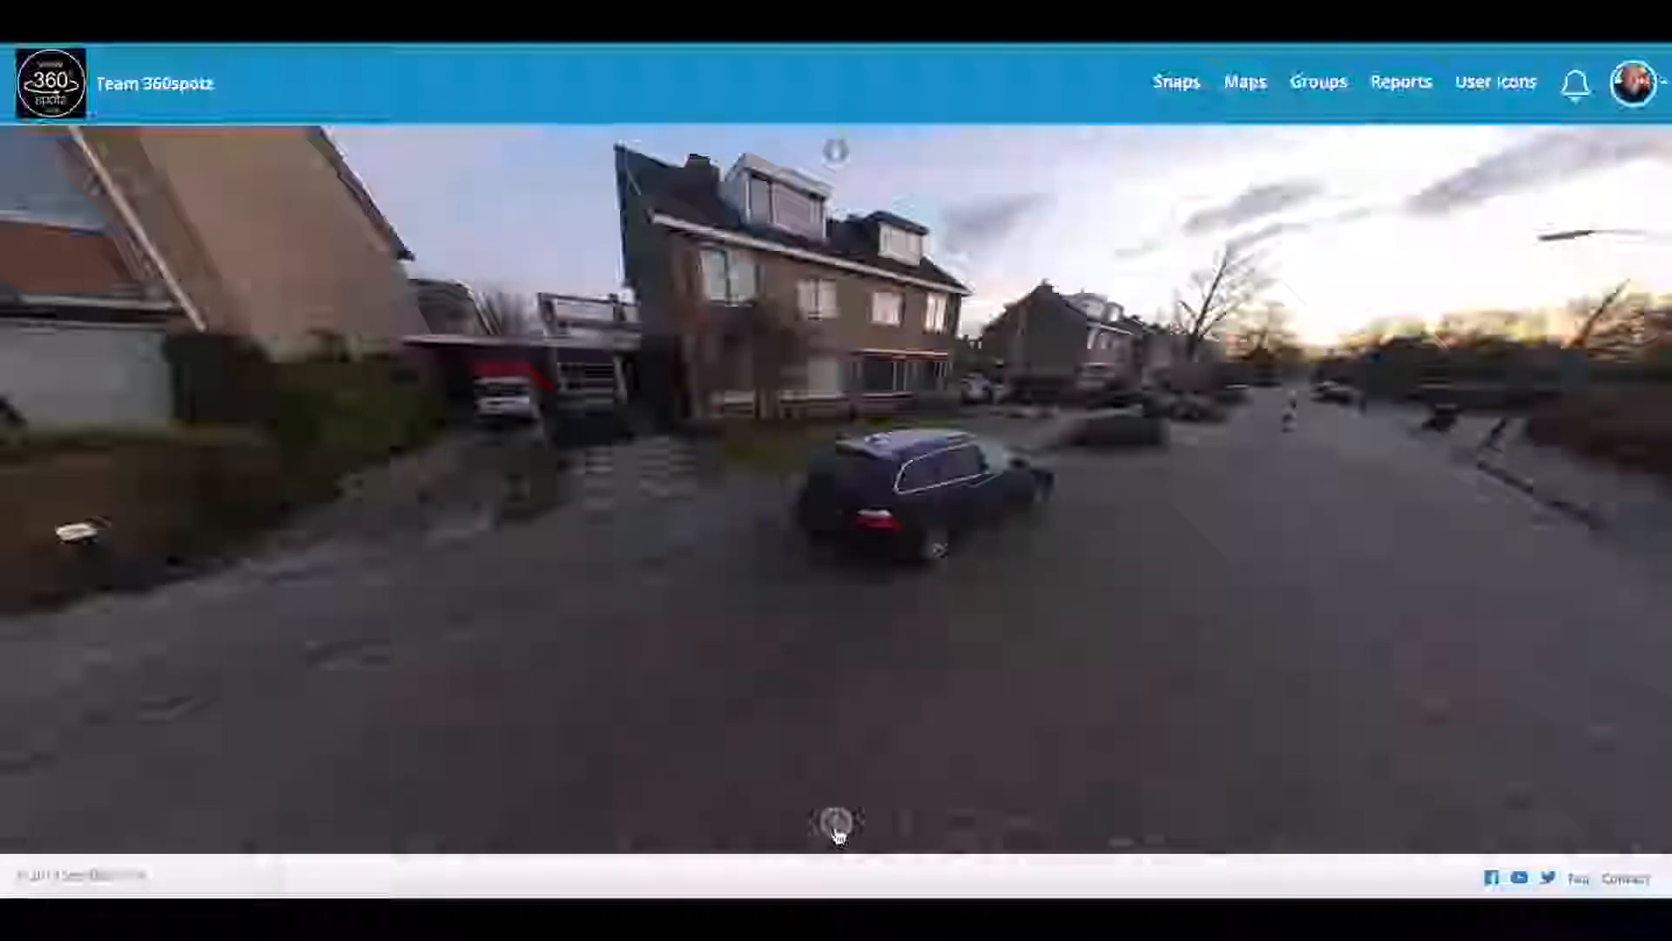
{"action": "left_click", "coordinate": [837, 831]}
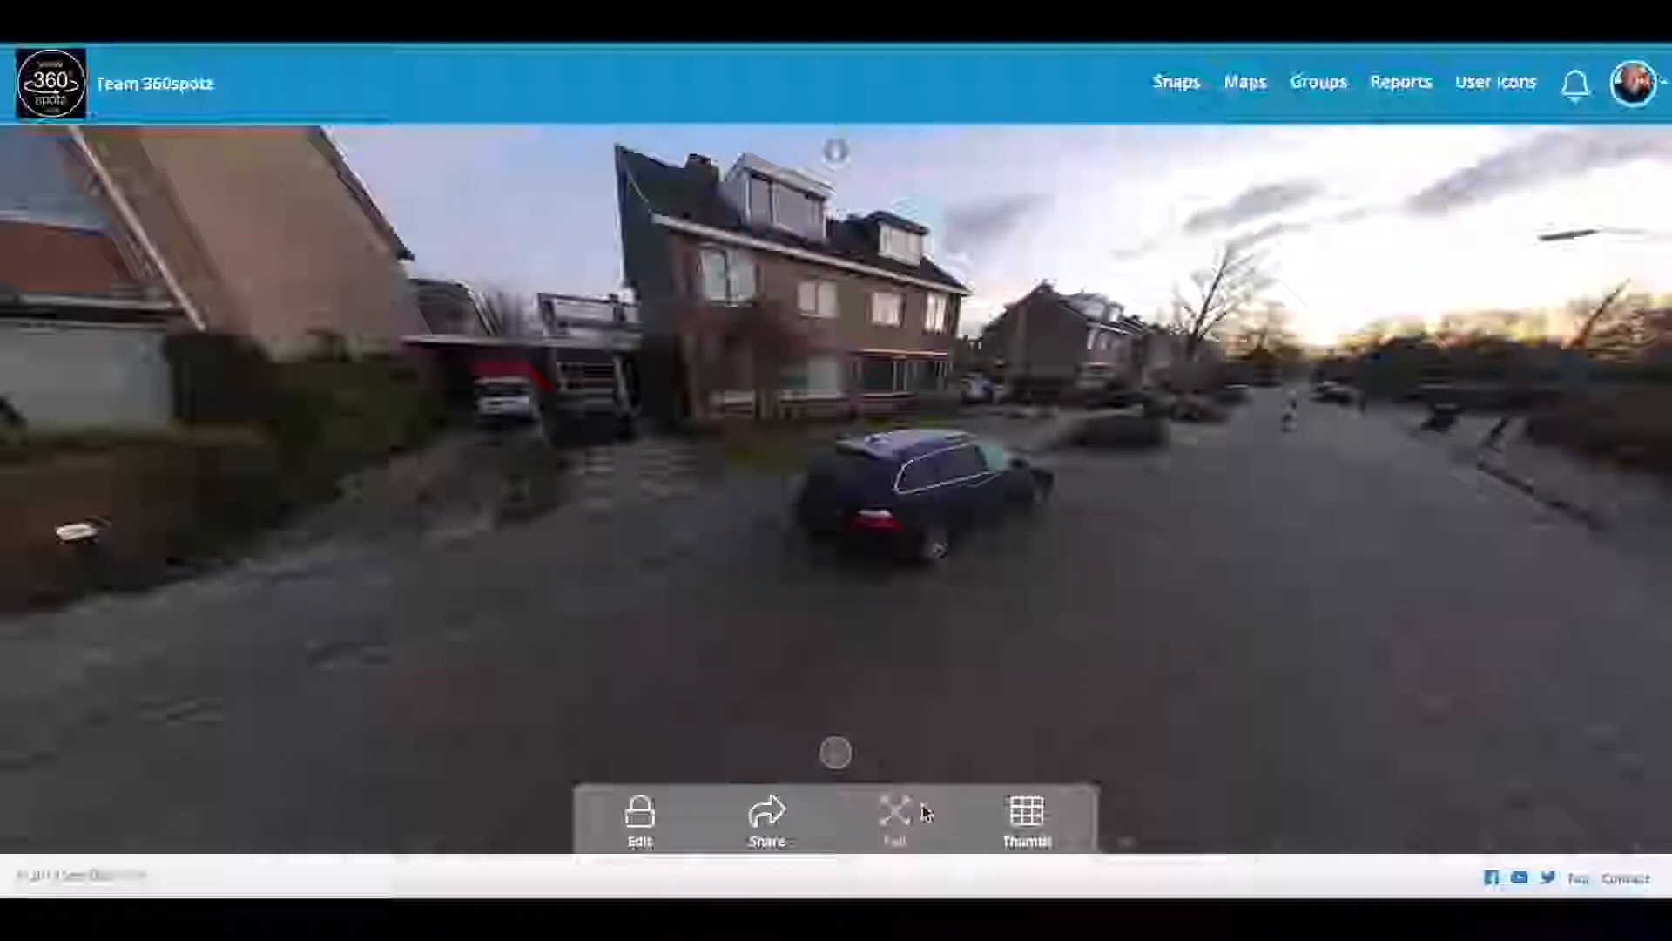
Step: Show and hide the tour's snap thumbnails, then the sharing options
{"action": "left_click", "coordinate": [1033, 814]}
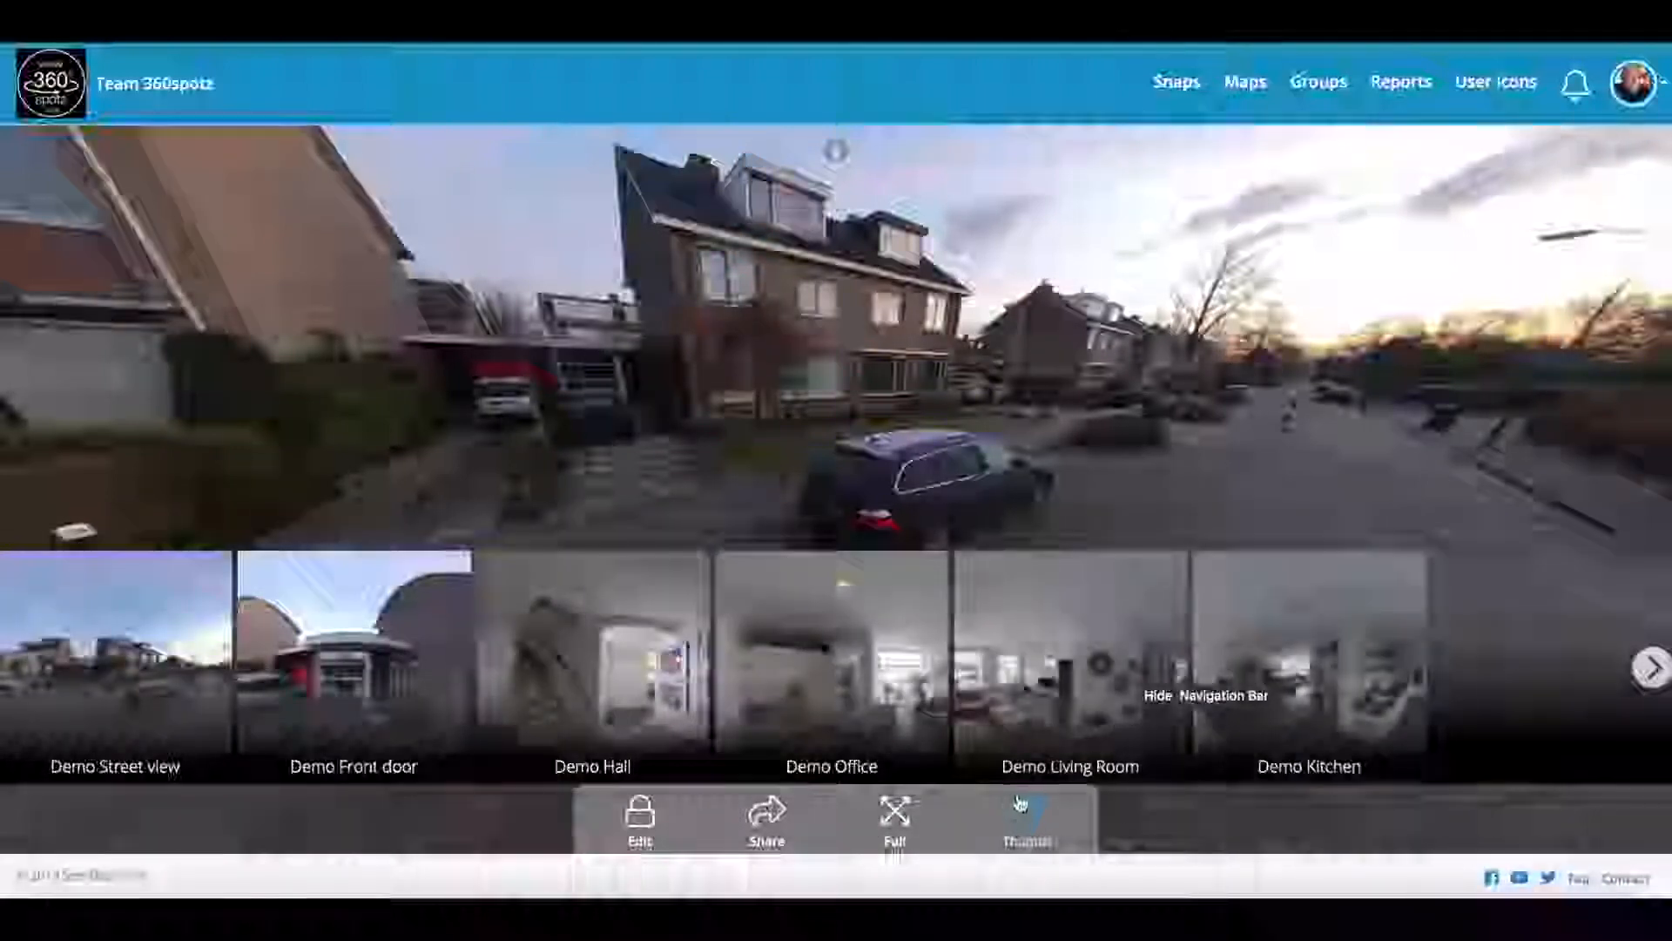
{"action": "left_click", "coordinate": [1022, 810]}
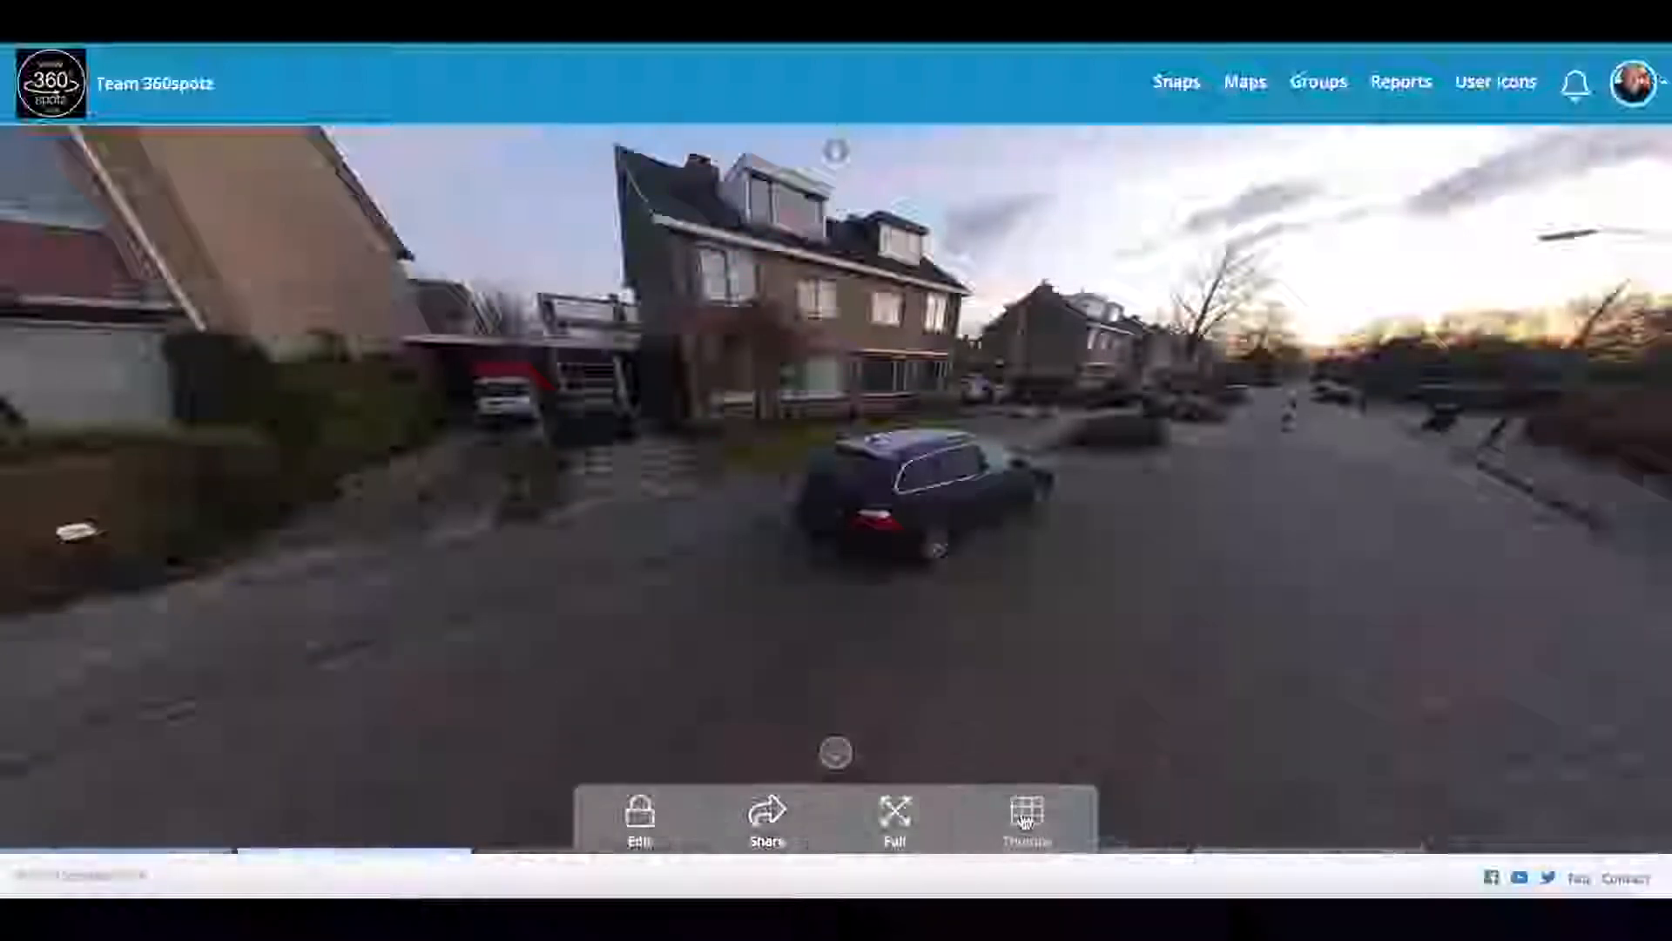
{"action": "left_click", "coordinate": [767, 820]}
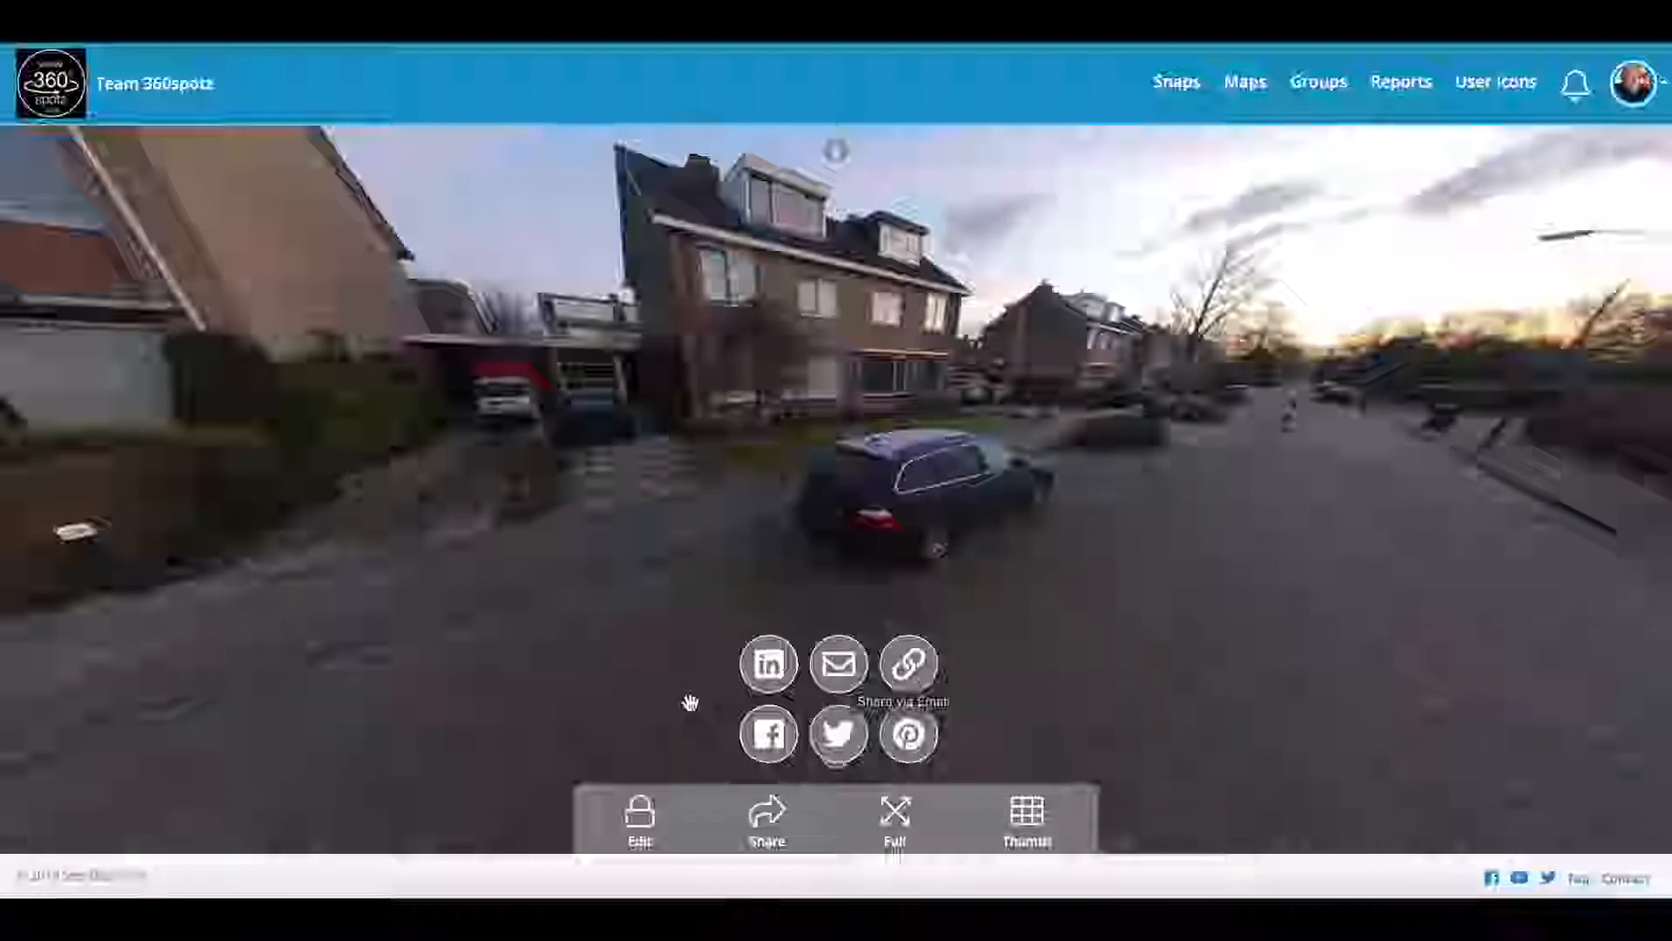
{"action": "left_click", "coordinate": [764, 814]}
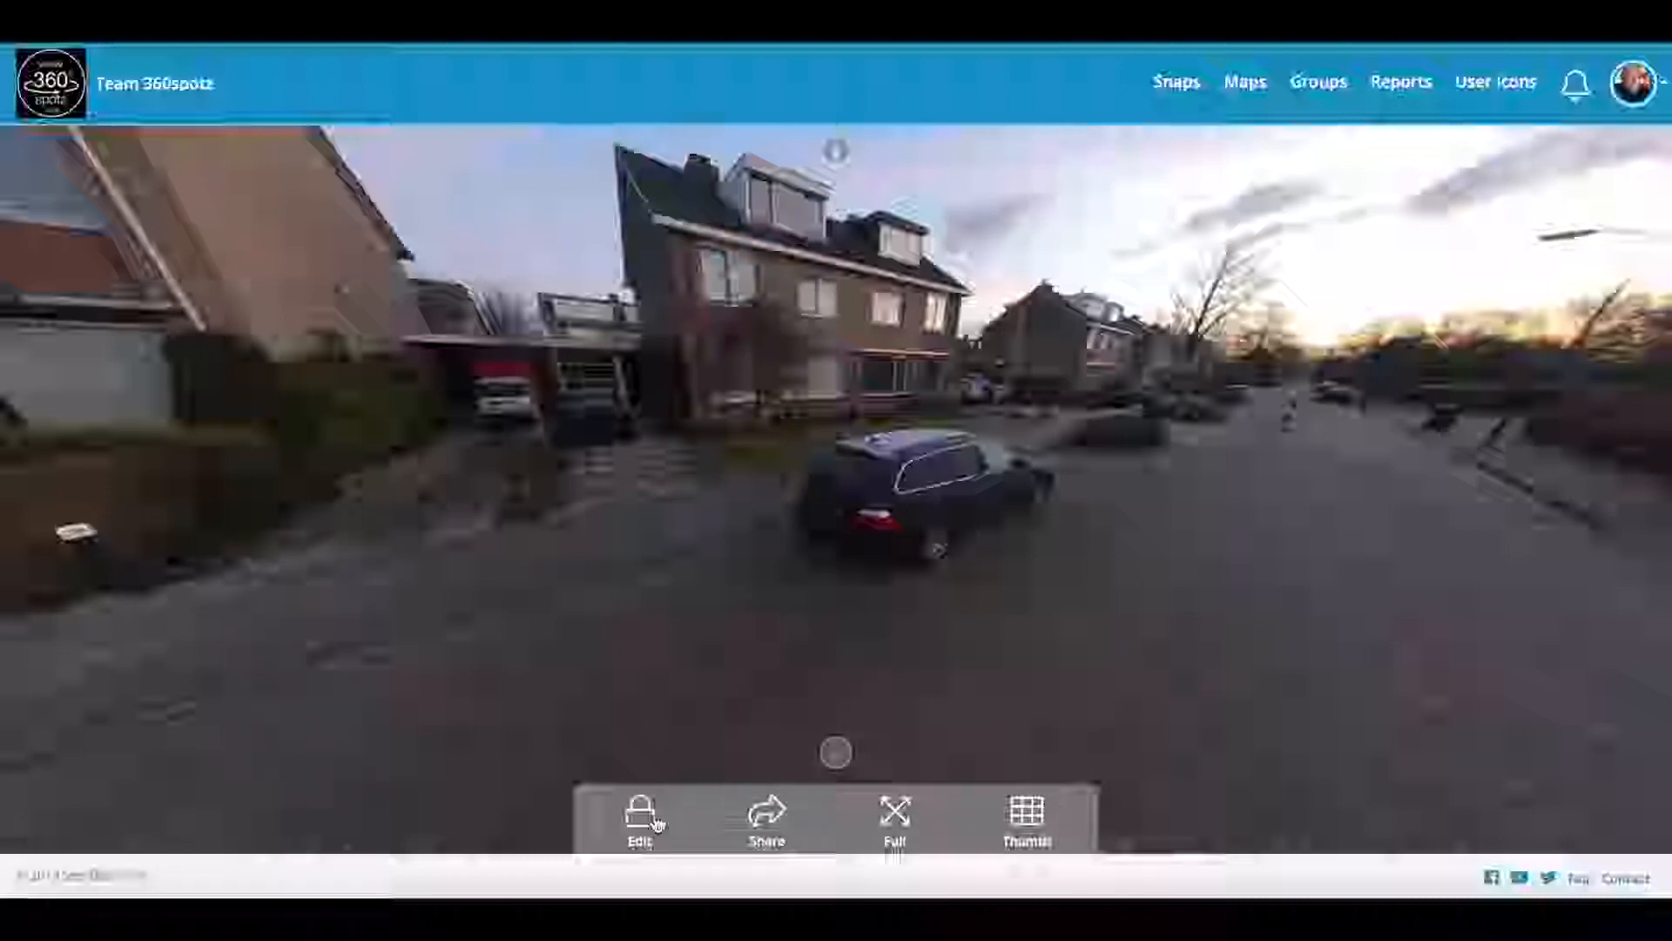
Step: Turn the street panorama, switch the snap into edit mode, and open its Prefs panel
{"action": "left_click_drag", "start_coordinate": [656, 676], "coordinate": [707, 675]}
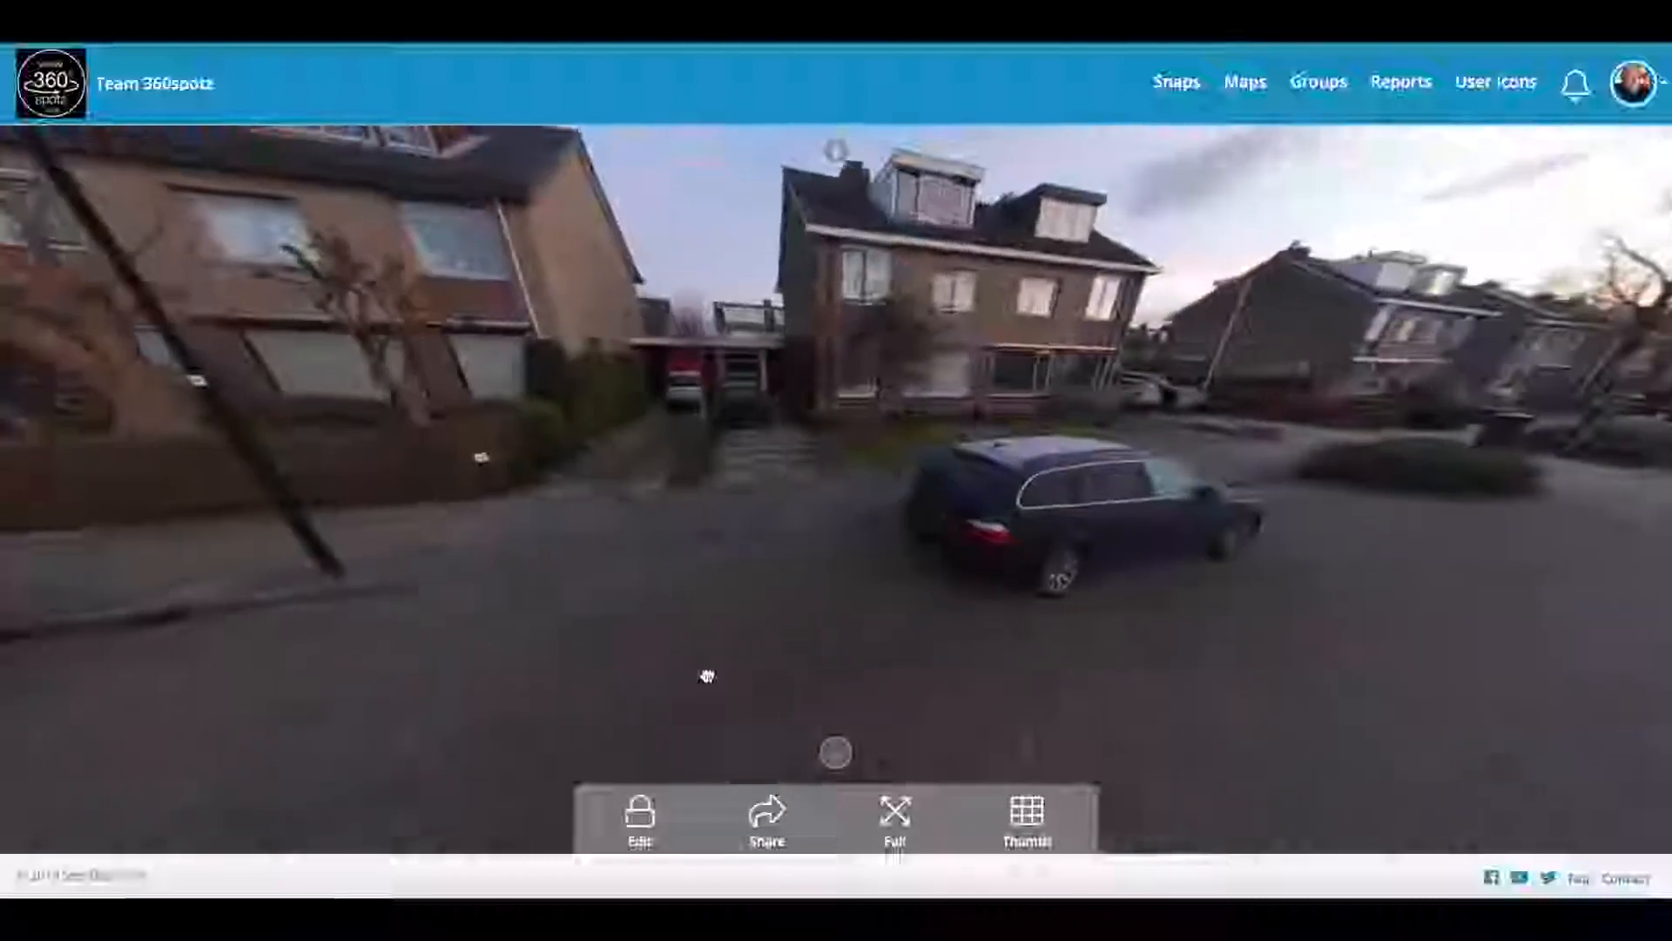
{"action": "left_click", "coordinate": [651, 814]}
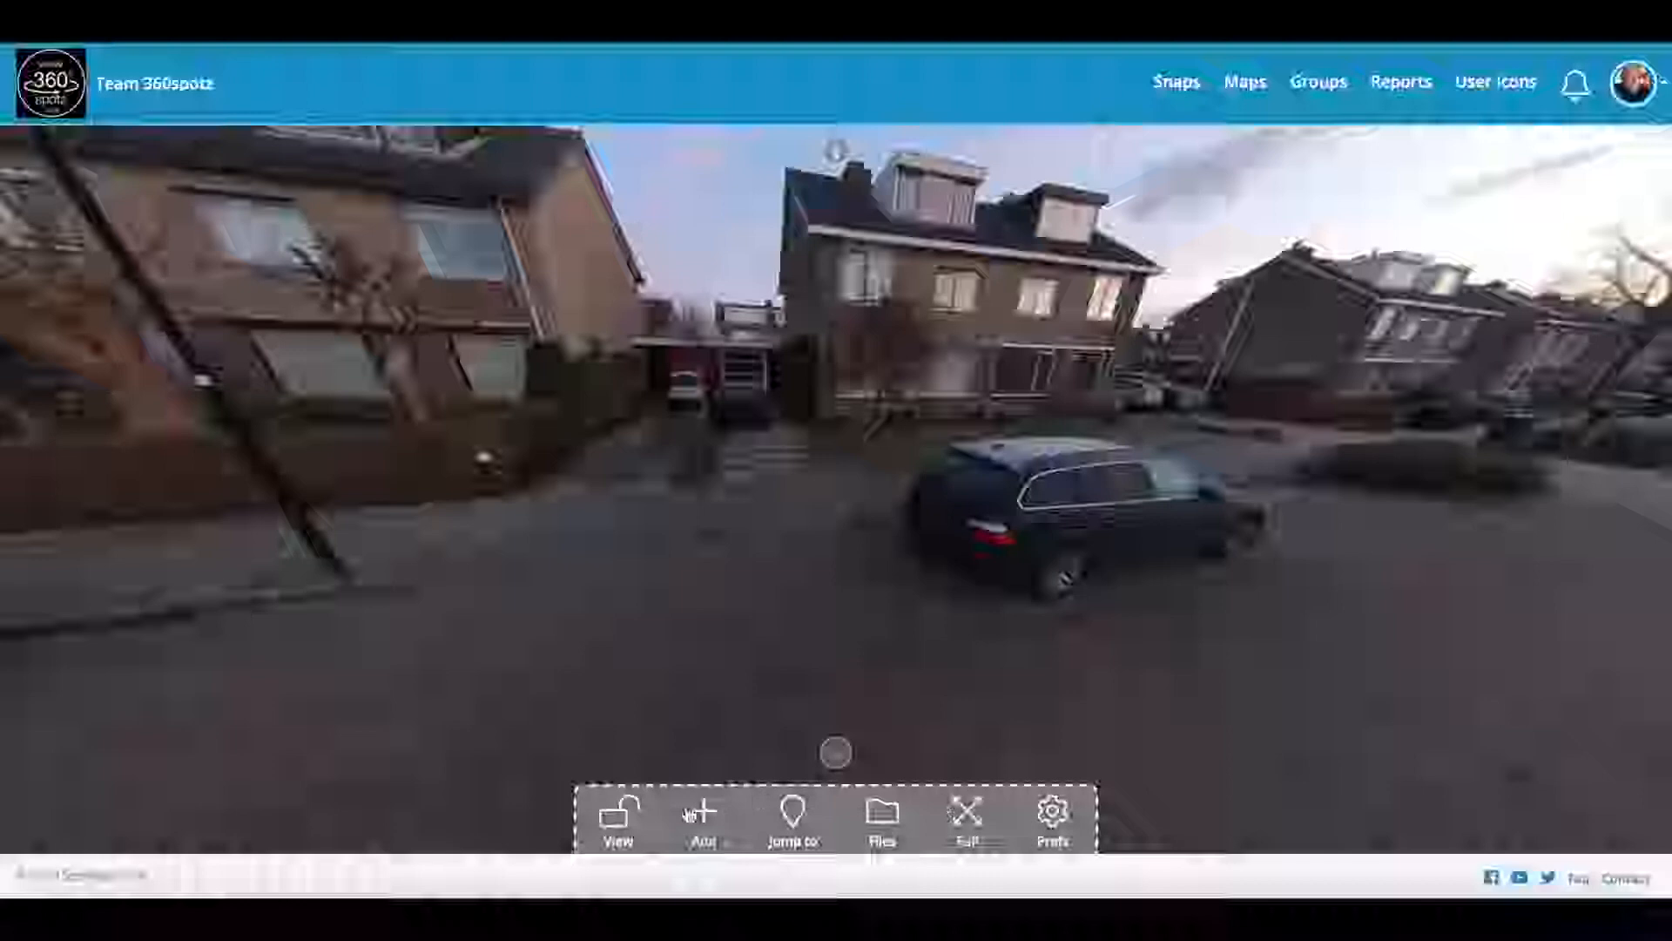
{"action": "left_click", "coordinate": [1054, 814]}
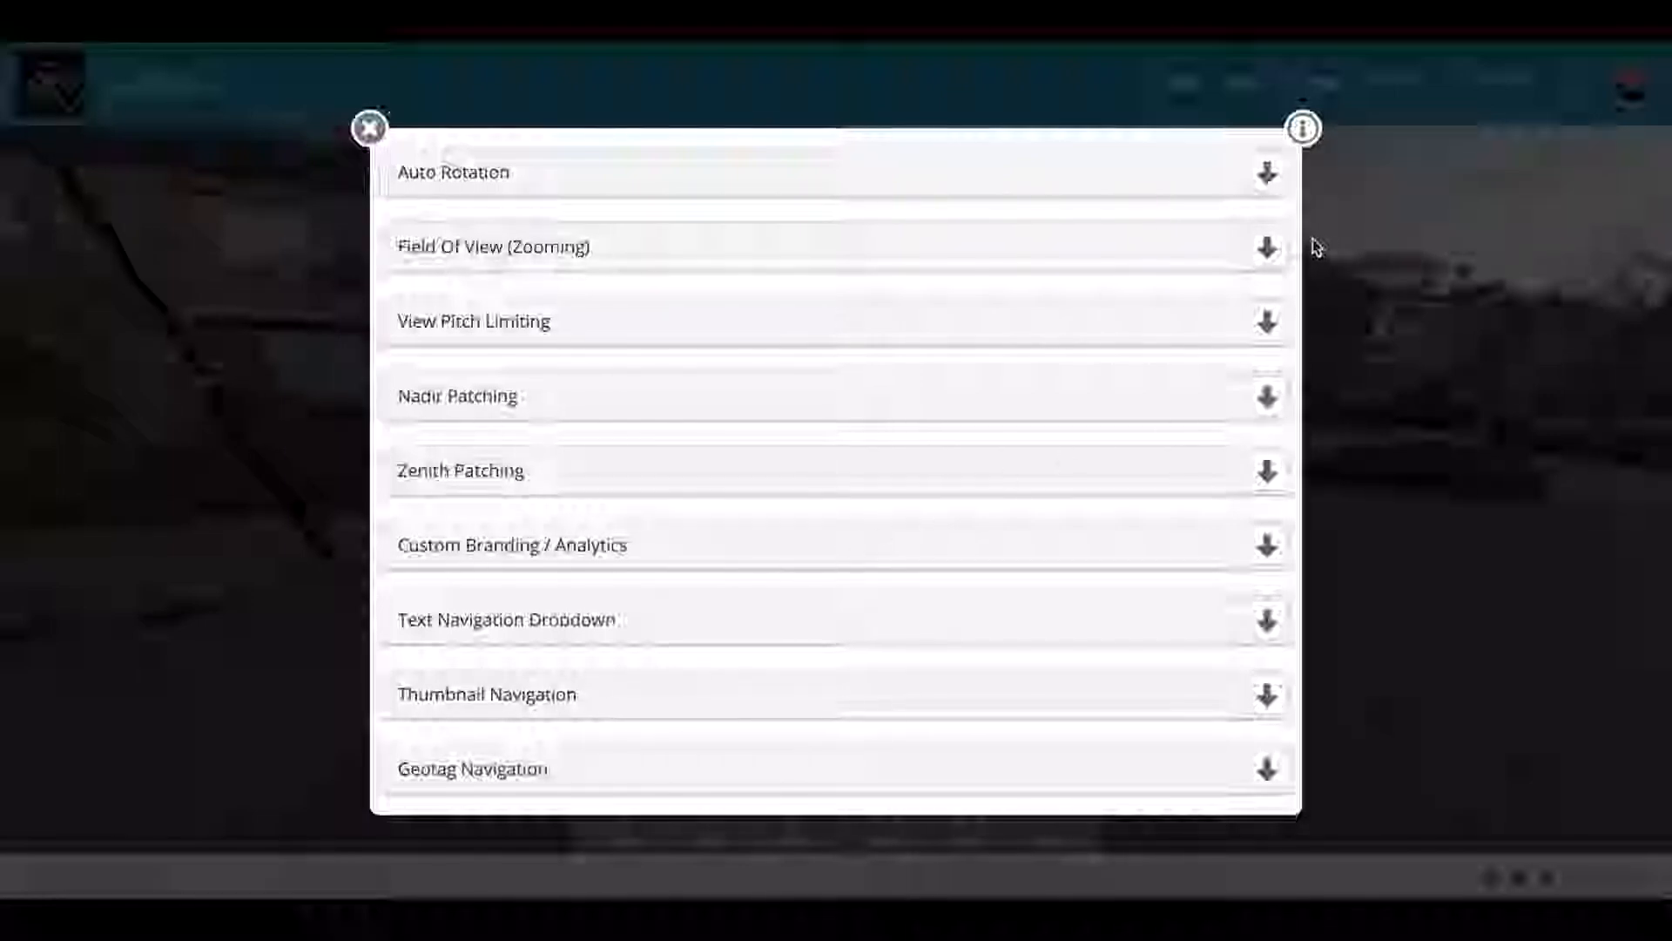
{"action": "scroll", "coordinate": [859, 635], "scroll_direction": "down", "scroll_amount": 5}
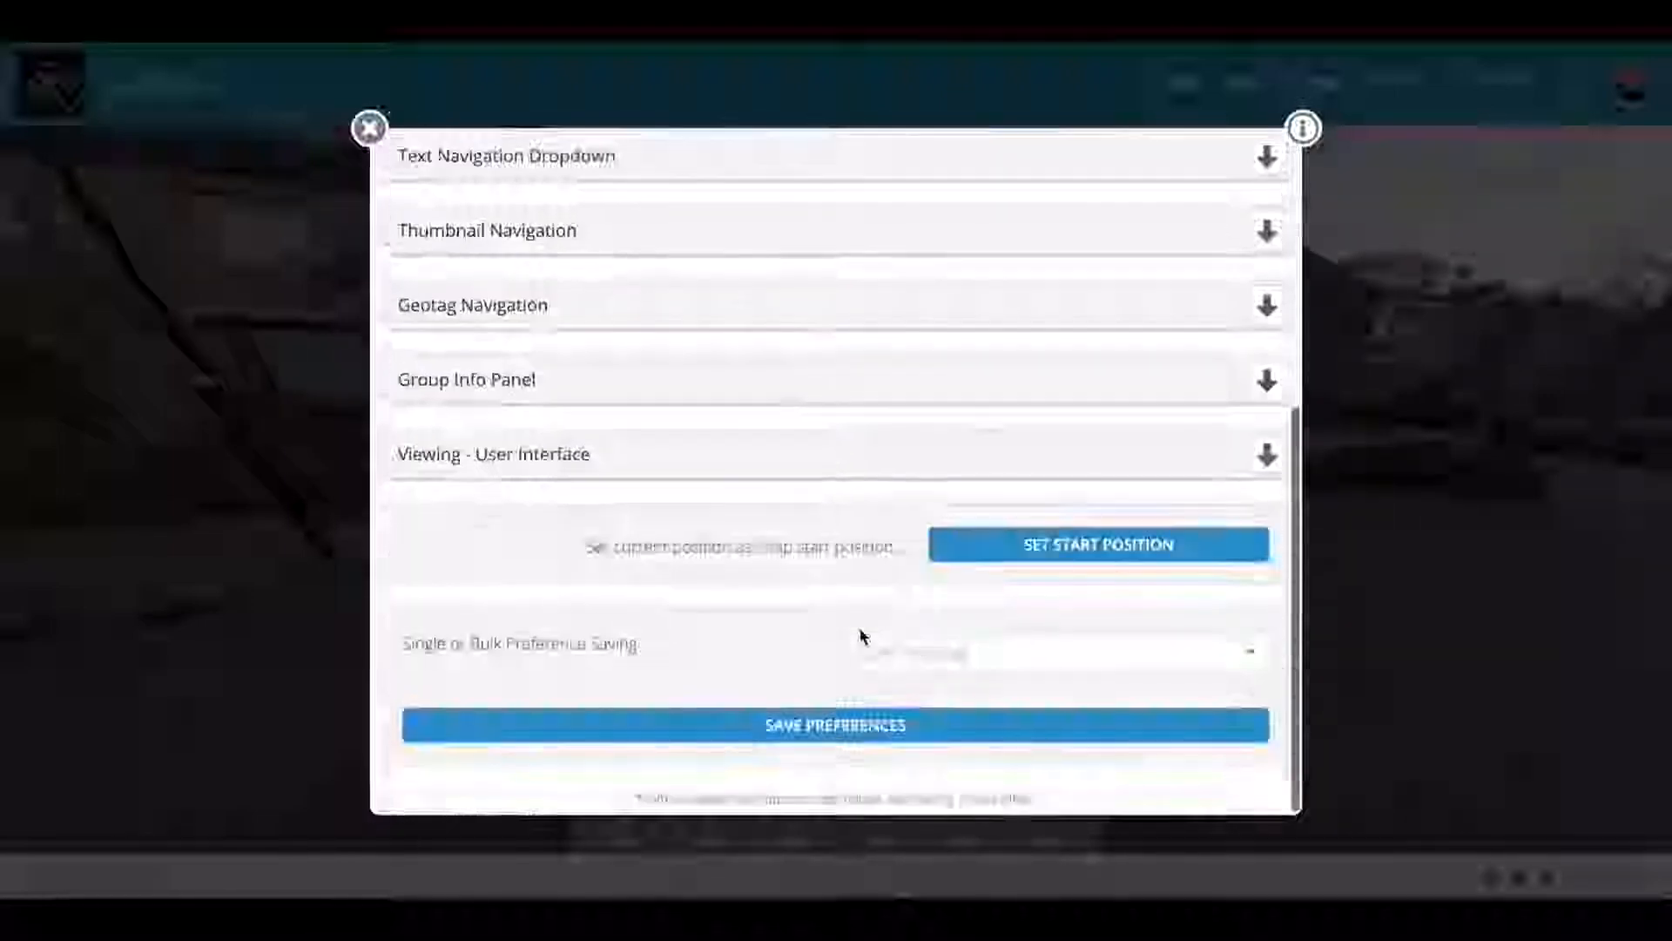
{"action": "scroll", "coordinate": [859, 634], "scroll_direction": "up", "scroll_amount": 5}
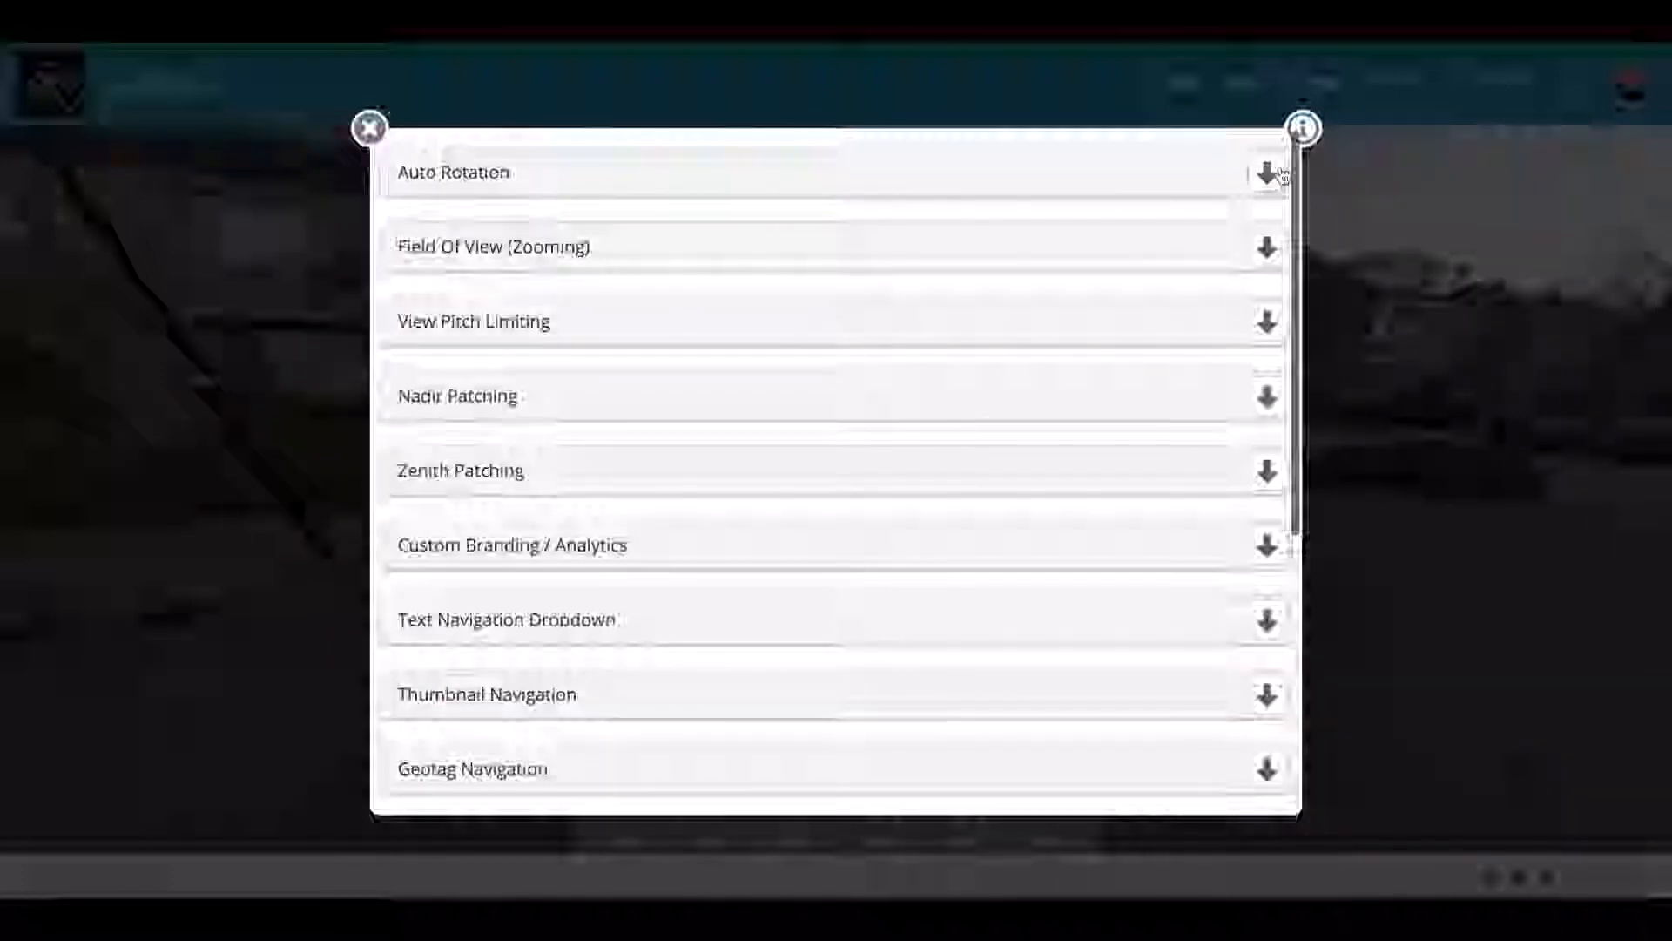
{"action": "left_click", "coordinate": [1270, 174]}
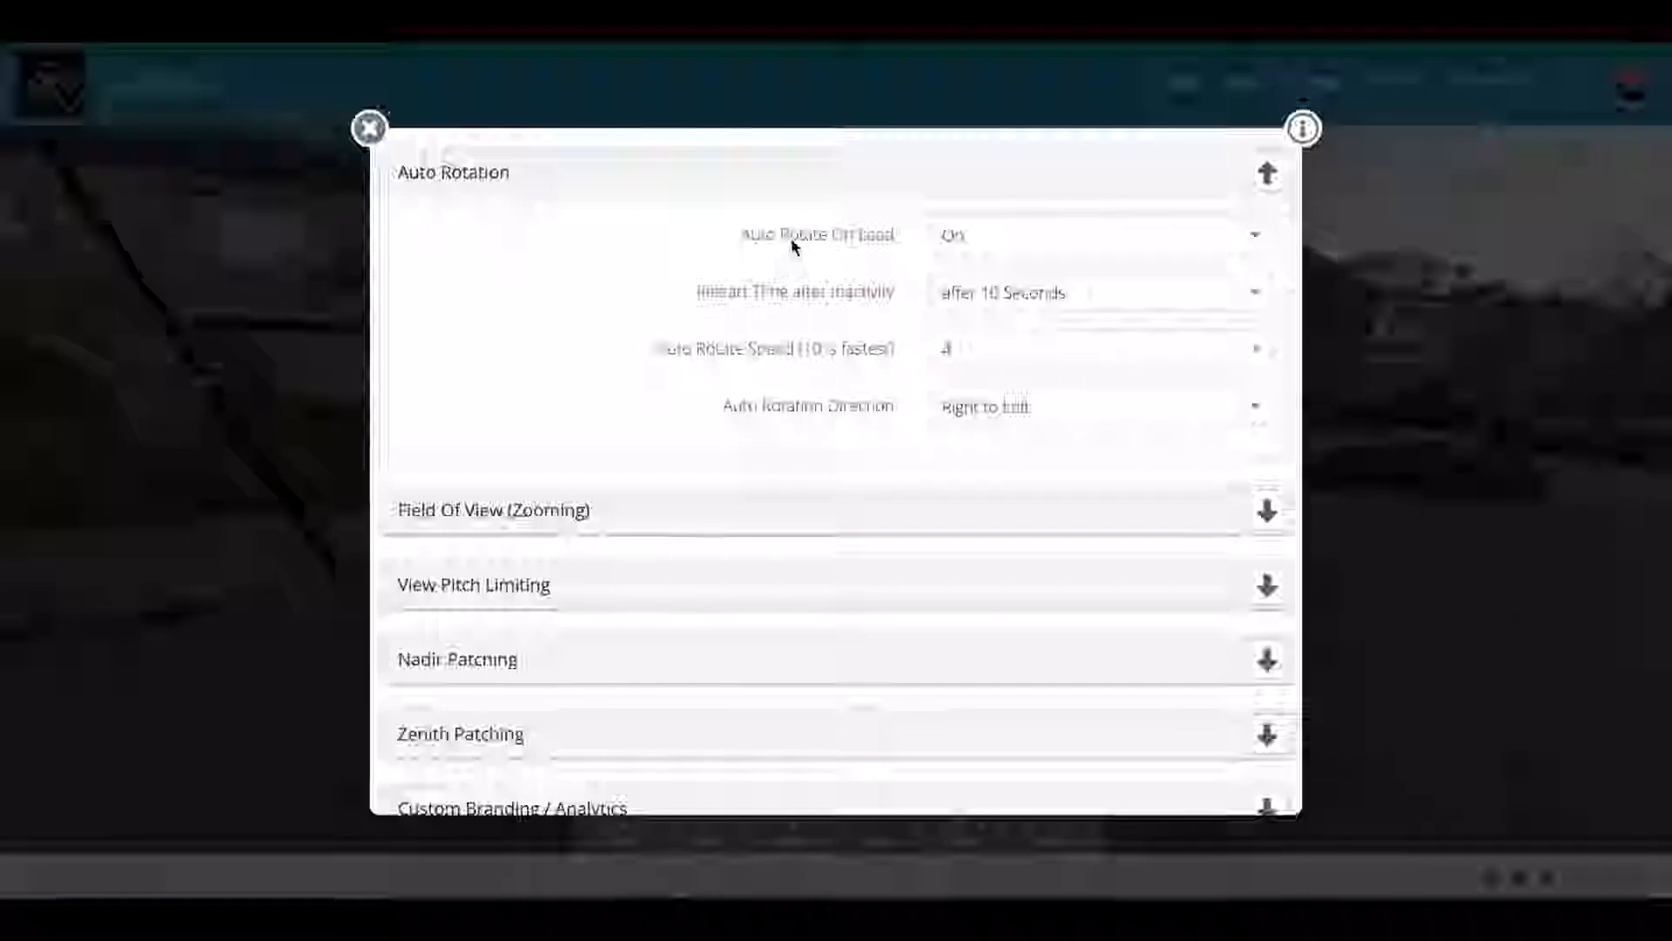
{"action": "left_click", "coordinate": [961, 241]}
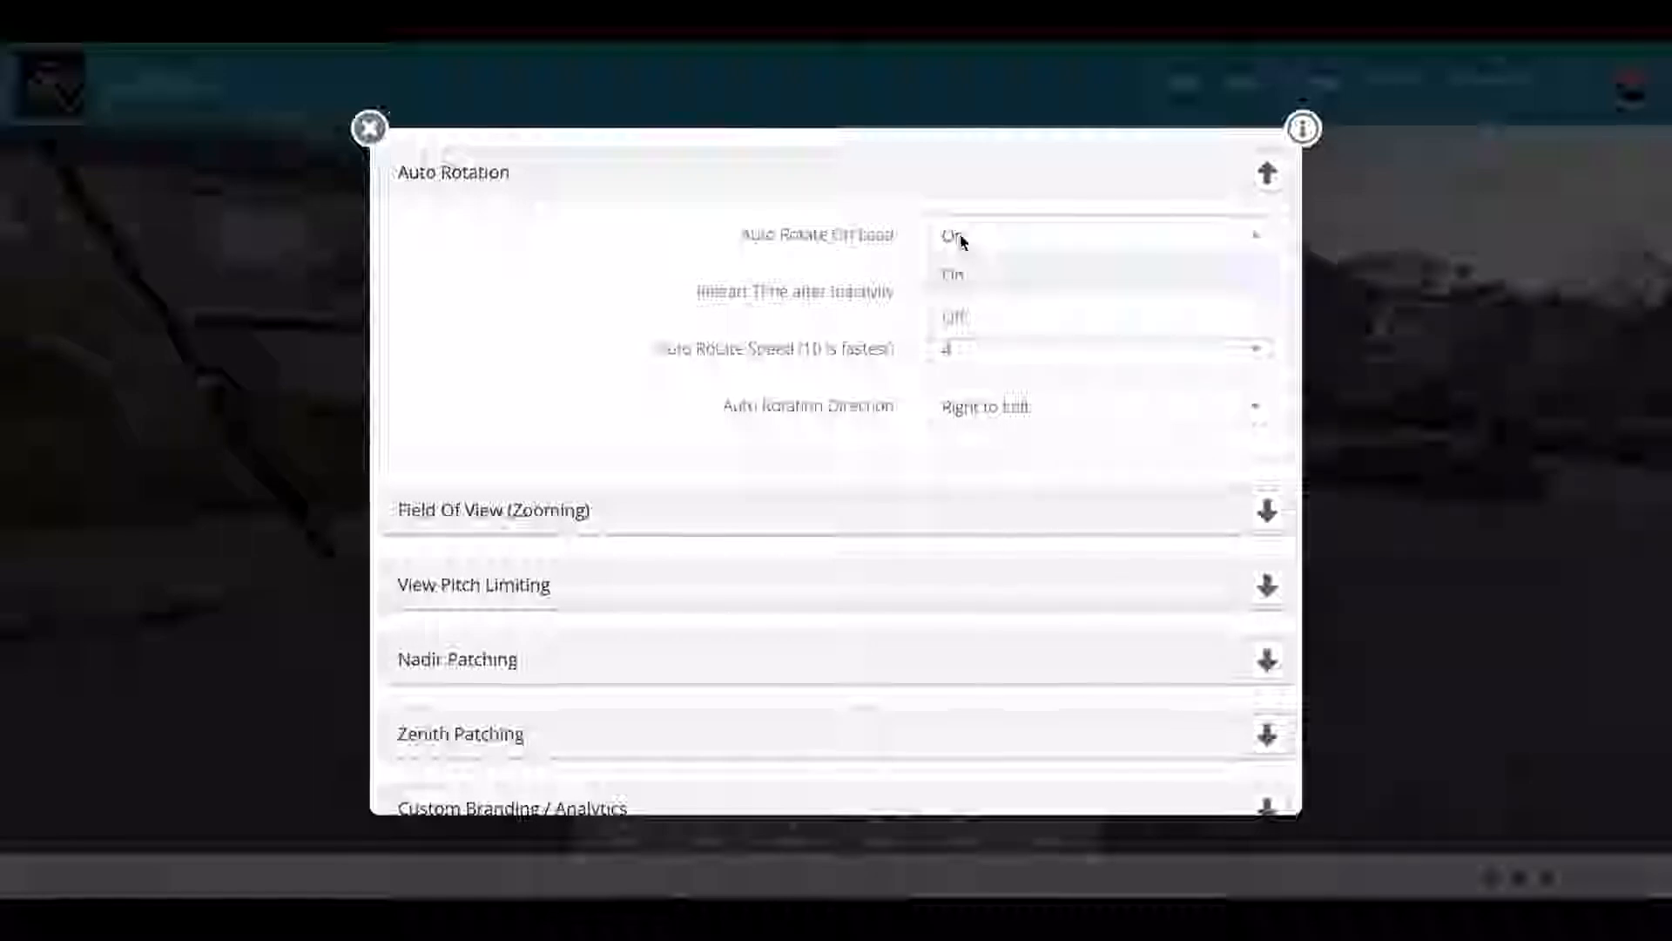
{"action": "left_click", "coordinate": [965, 244]}
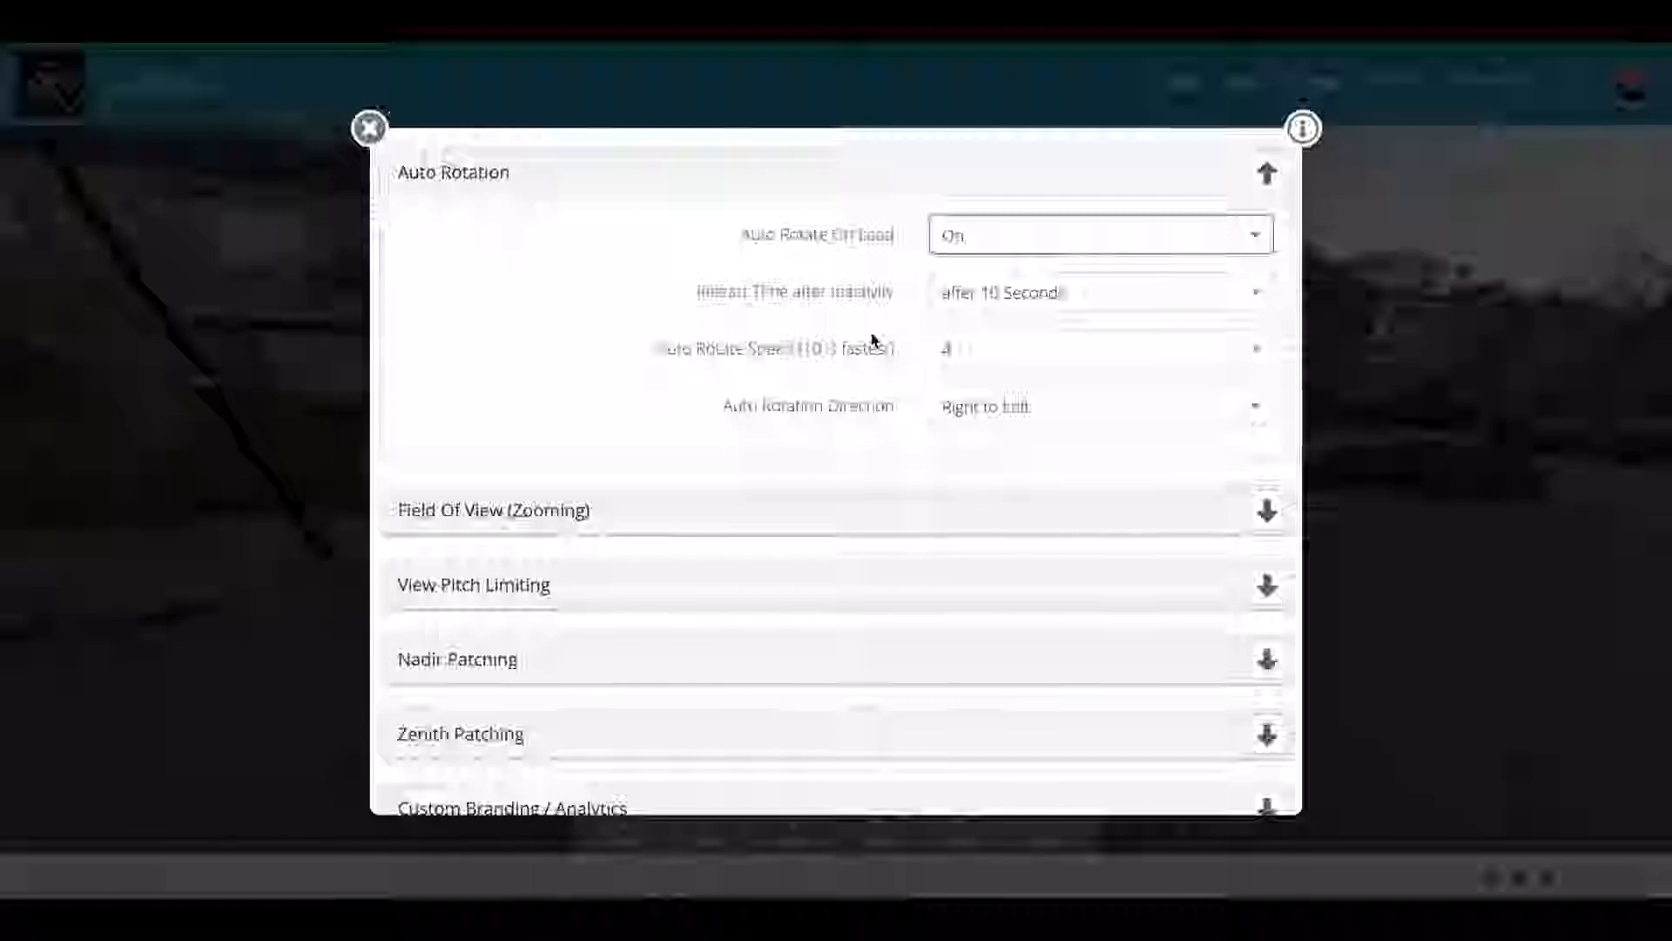
{"action": "left_click", "coordinate": [944, 348]}
{"action": "scroll", "coordinate": [1006, 470], "scroll_direction": "down", "scroll_amount": 8}
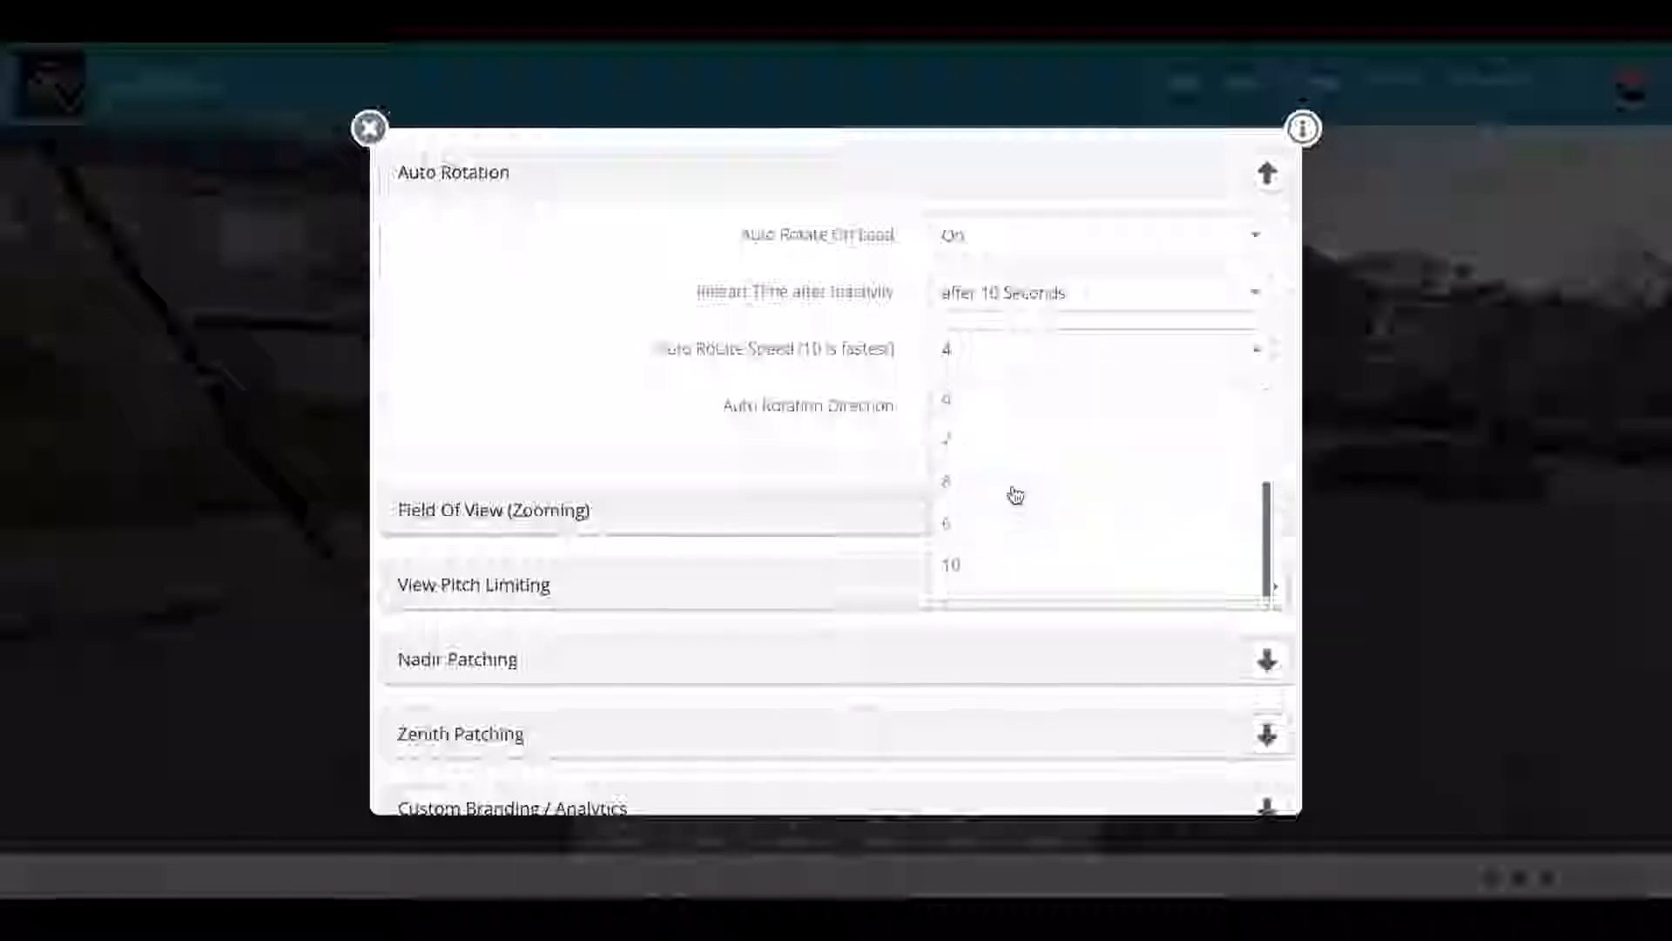
{"action": "scroll", "coordinate": [982, 426], "scroll_direction": "up", "scroll_amount": 5}
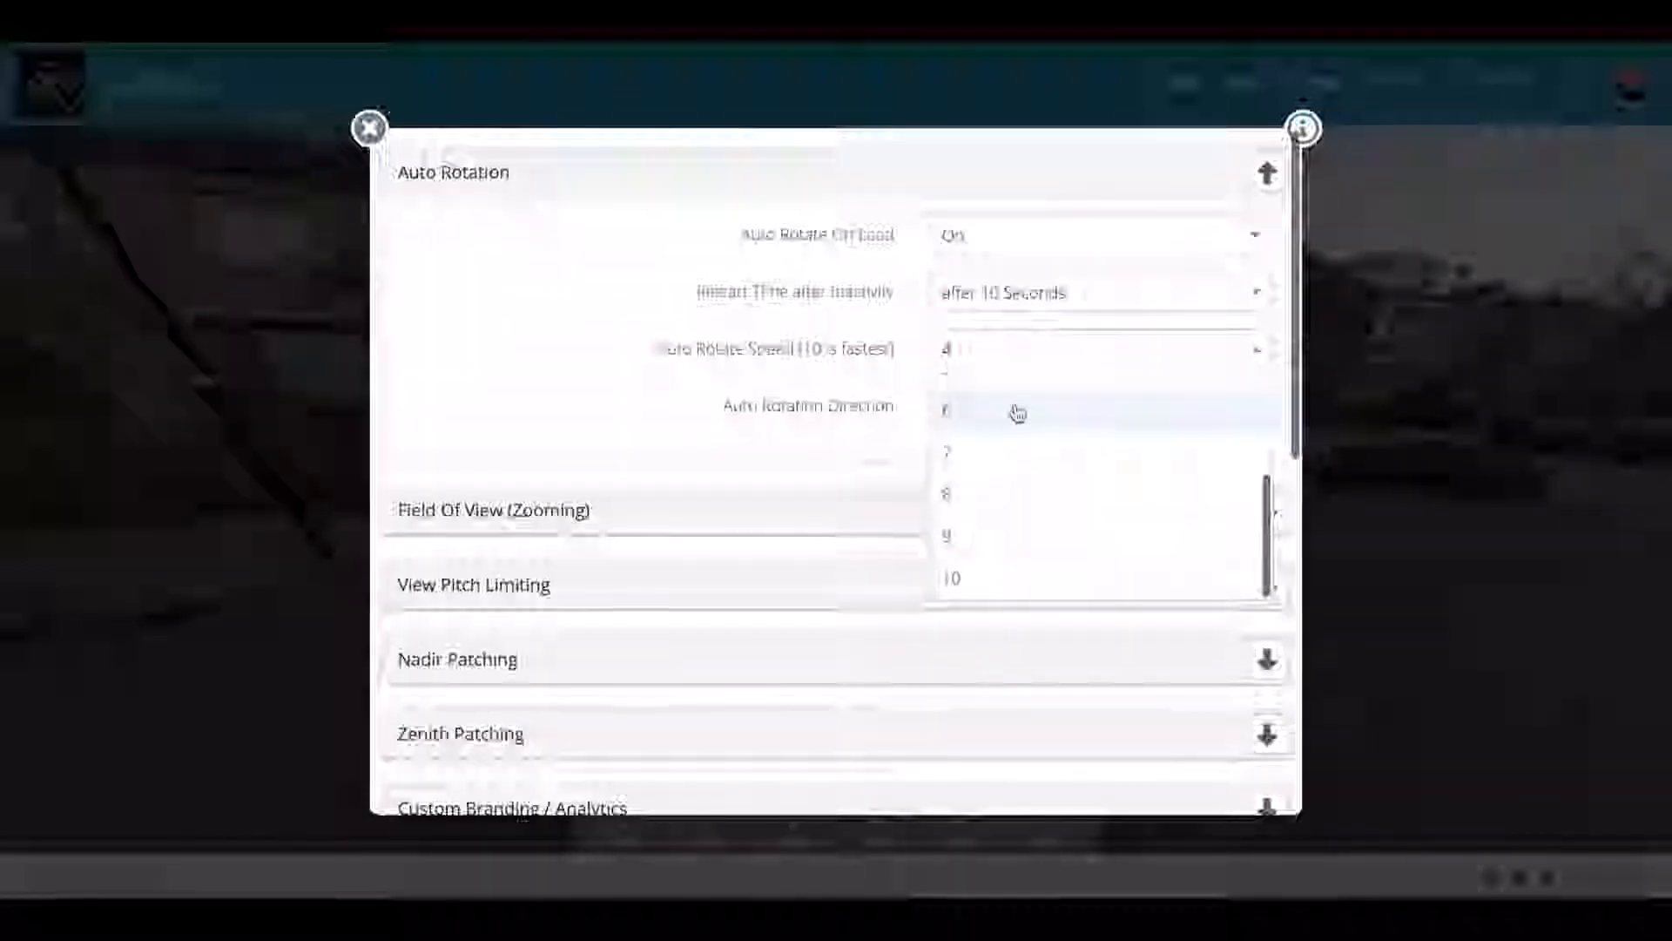
{"action": "scroll", "coordinate": [1017, 411], "scroll_direction": "up", "scroll_amount": 5}
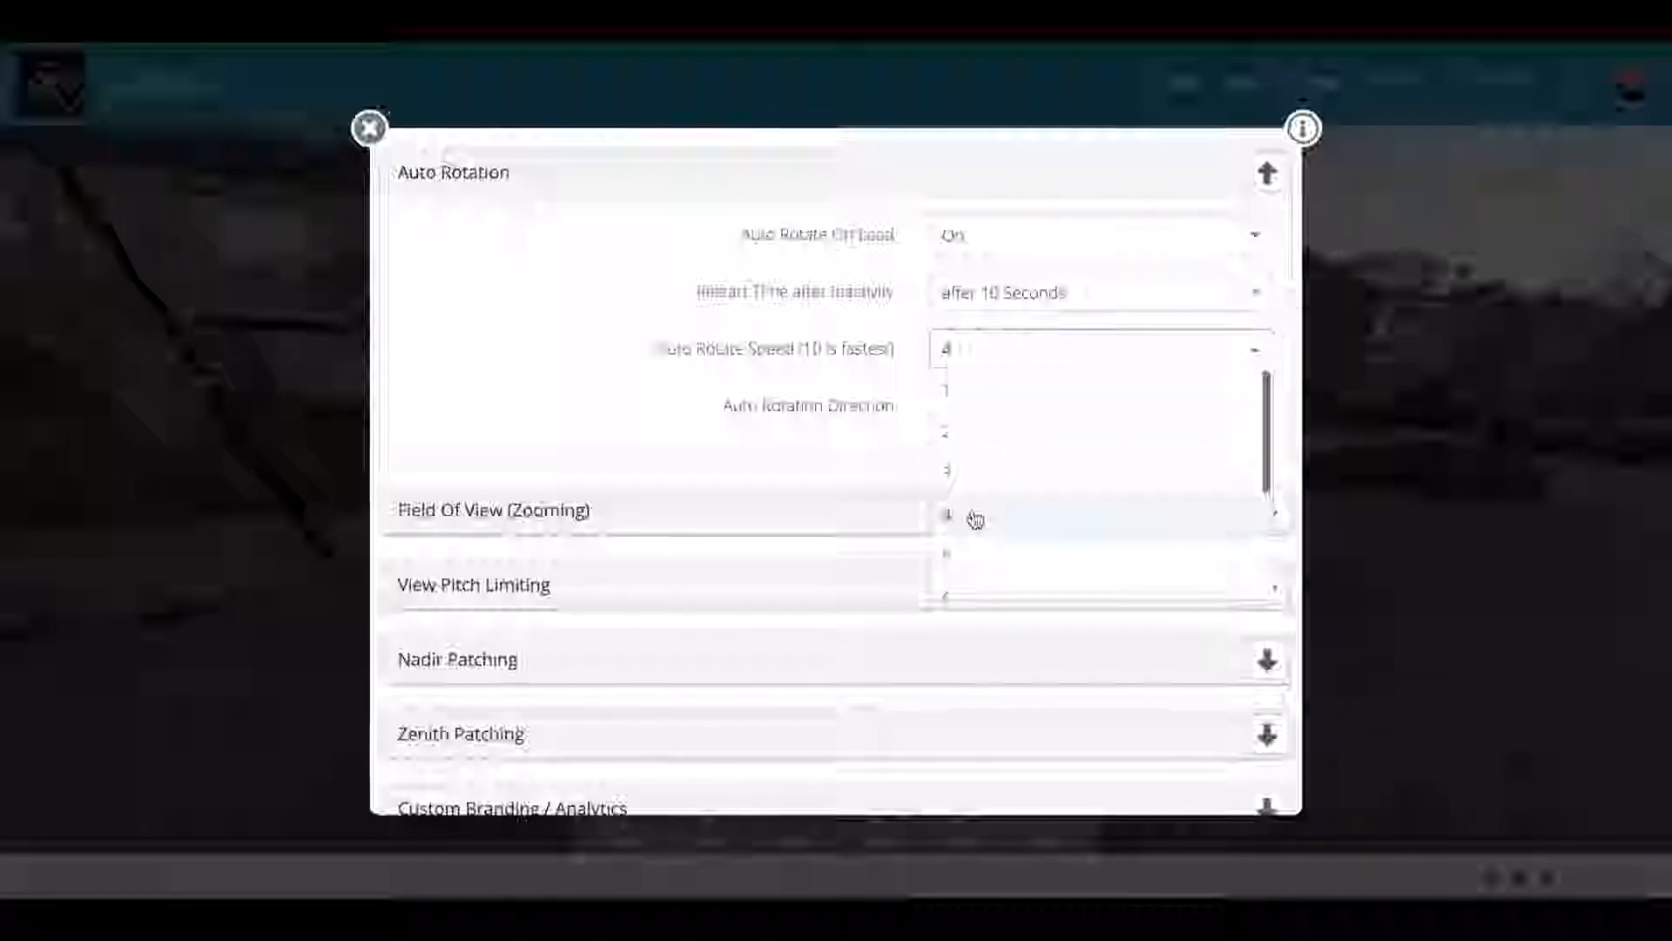
{"action": "left_click", "coordinate": [974, 512]}
{"action": "left_click", "coordinate": [1007, 418]}
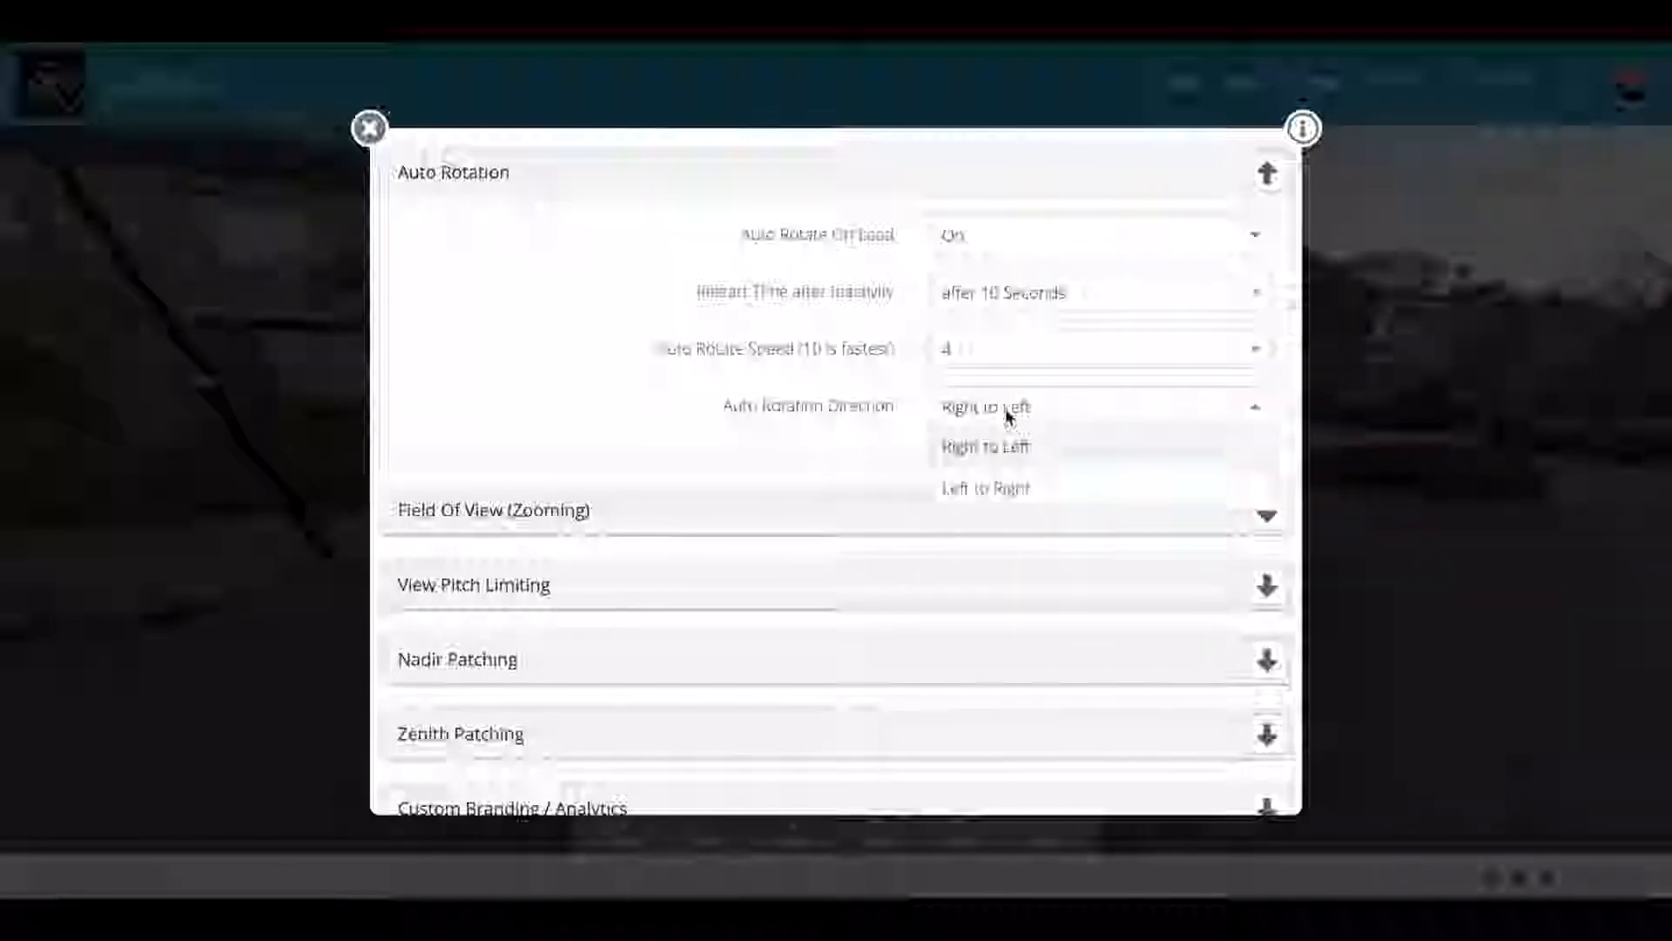
{"action": "left_click", "coordinate": [1007, 416]}
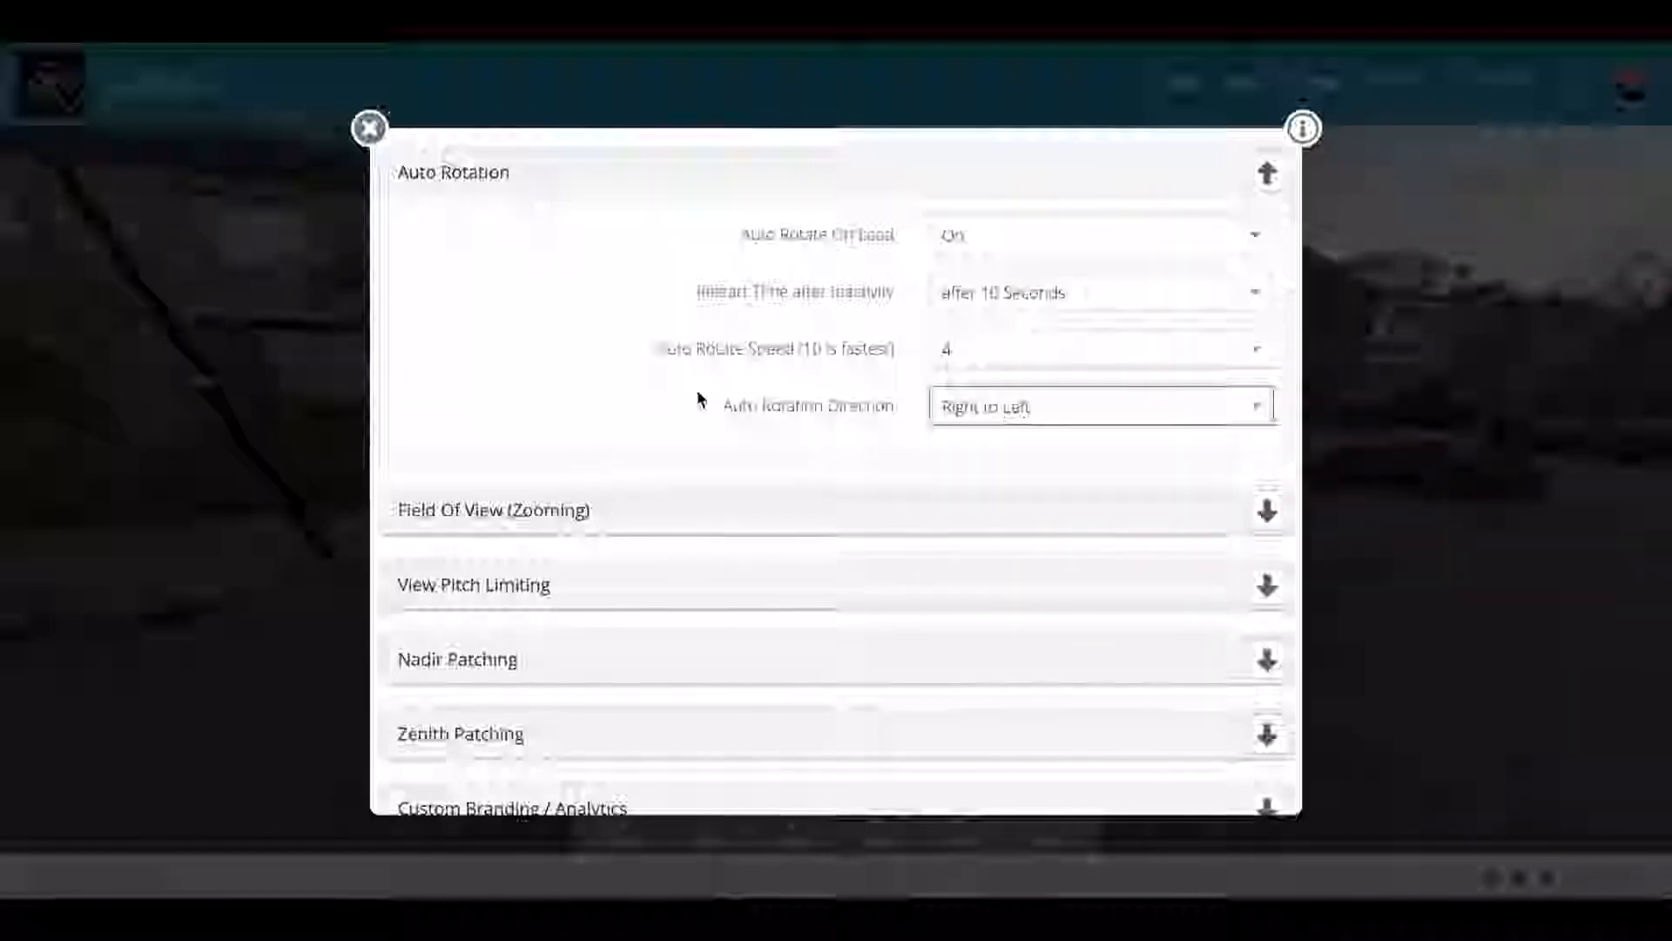
{"action": "left_click", "coordinate": [1264, 177]}
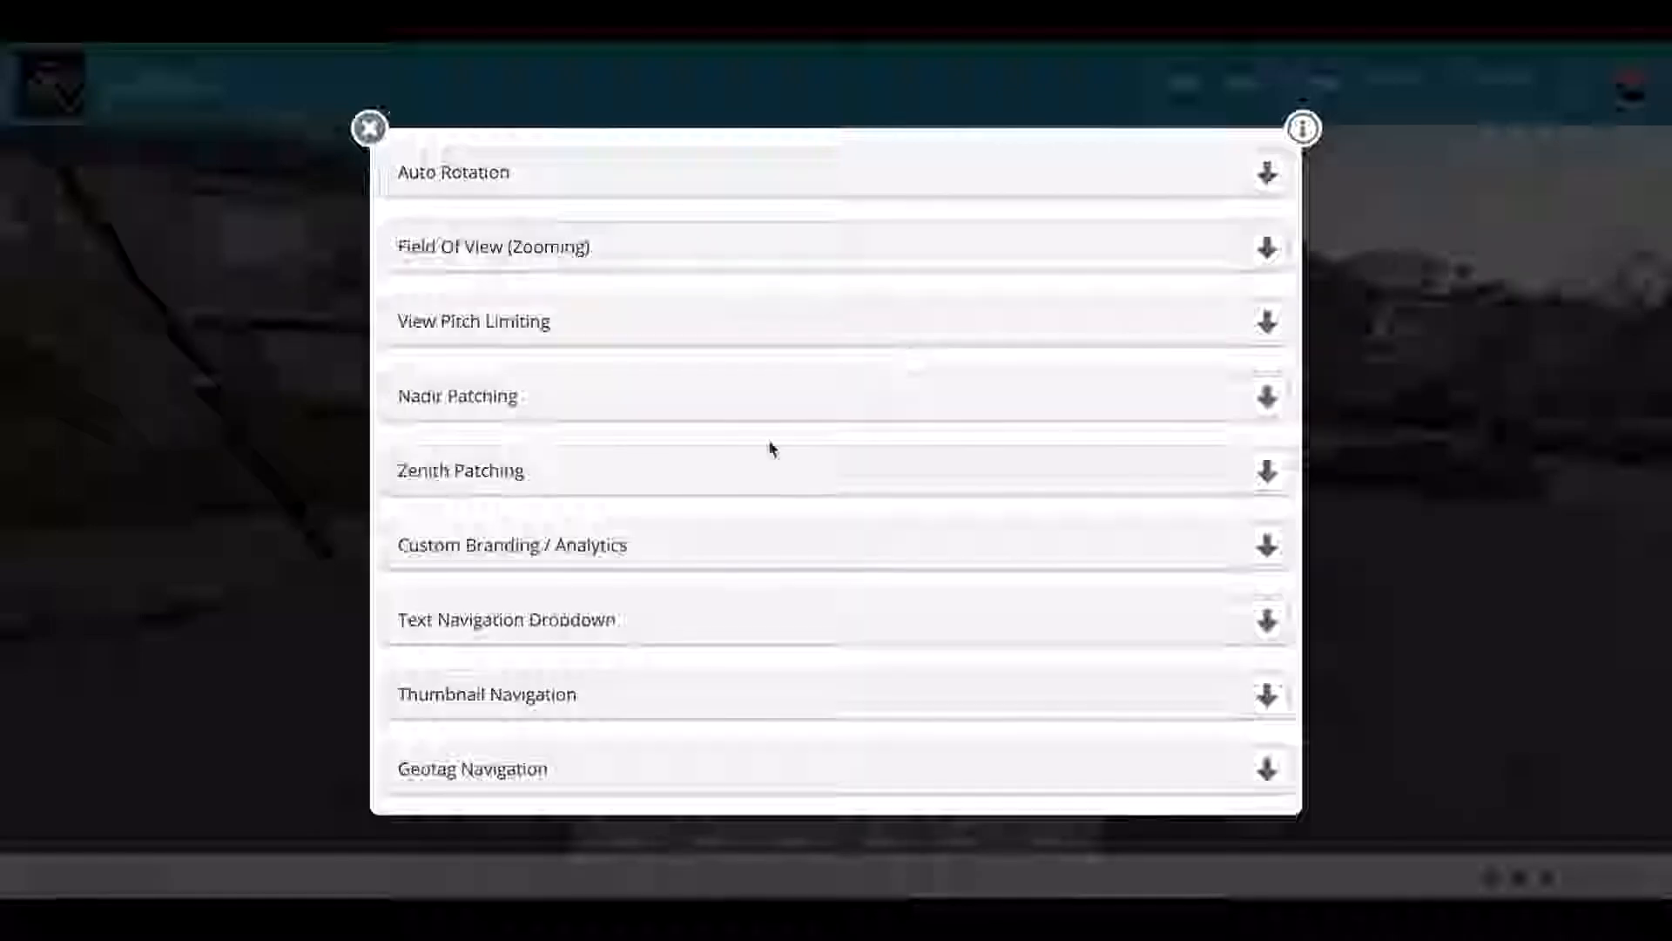
{"action": "scroll", "coordinate": [769, 446], "scroll_direction": "down", "scroll_amount": 3}
{"action": "scroll", "coordinate": [770, 446], "scroll_direction": "down", "scroll_amount": 3}
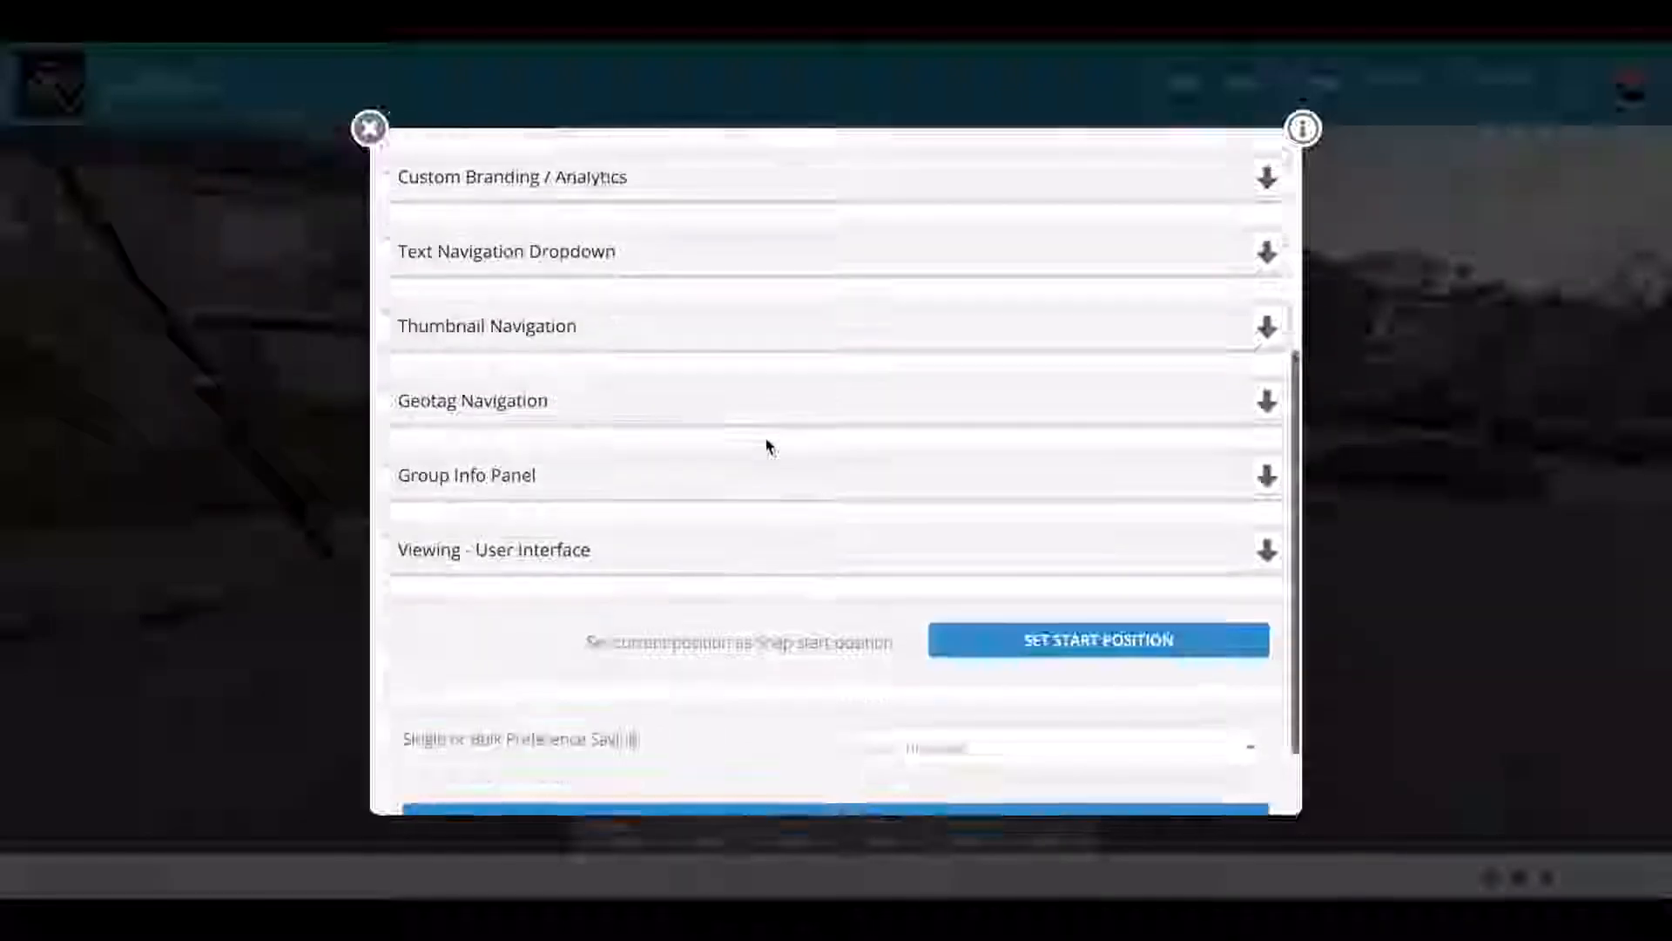
{"action": "scroll", "coordinate": [769, 447], "scroll_direction": "up", "scroll_amount": 1}
{"action": "scroll", "coordinate": [769, 446], "scroll_direction": "up", "scroll_amount": 1}
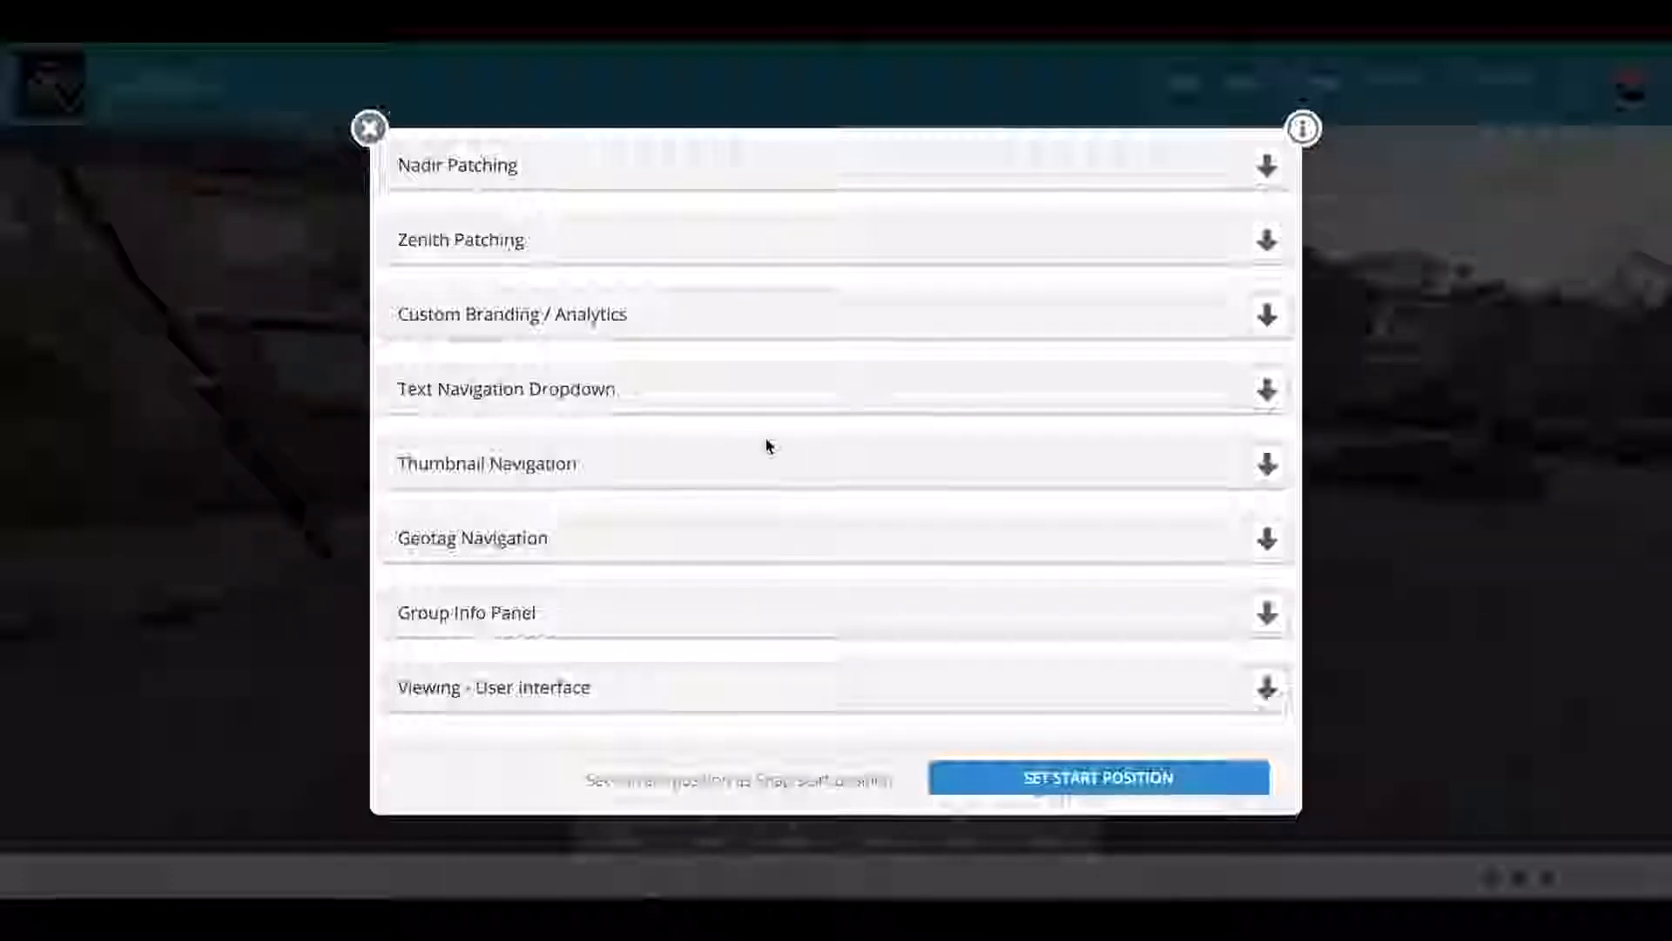
{"action": "scroll", "coordinate": [769, 446], "scroll_direction": "up", "scroll_amount": 4}
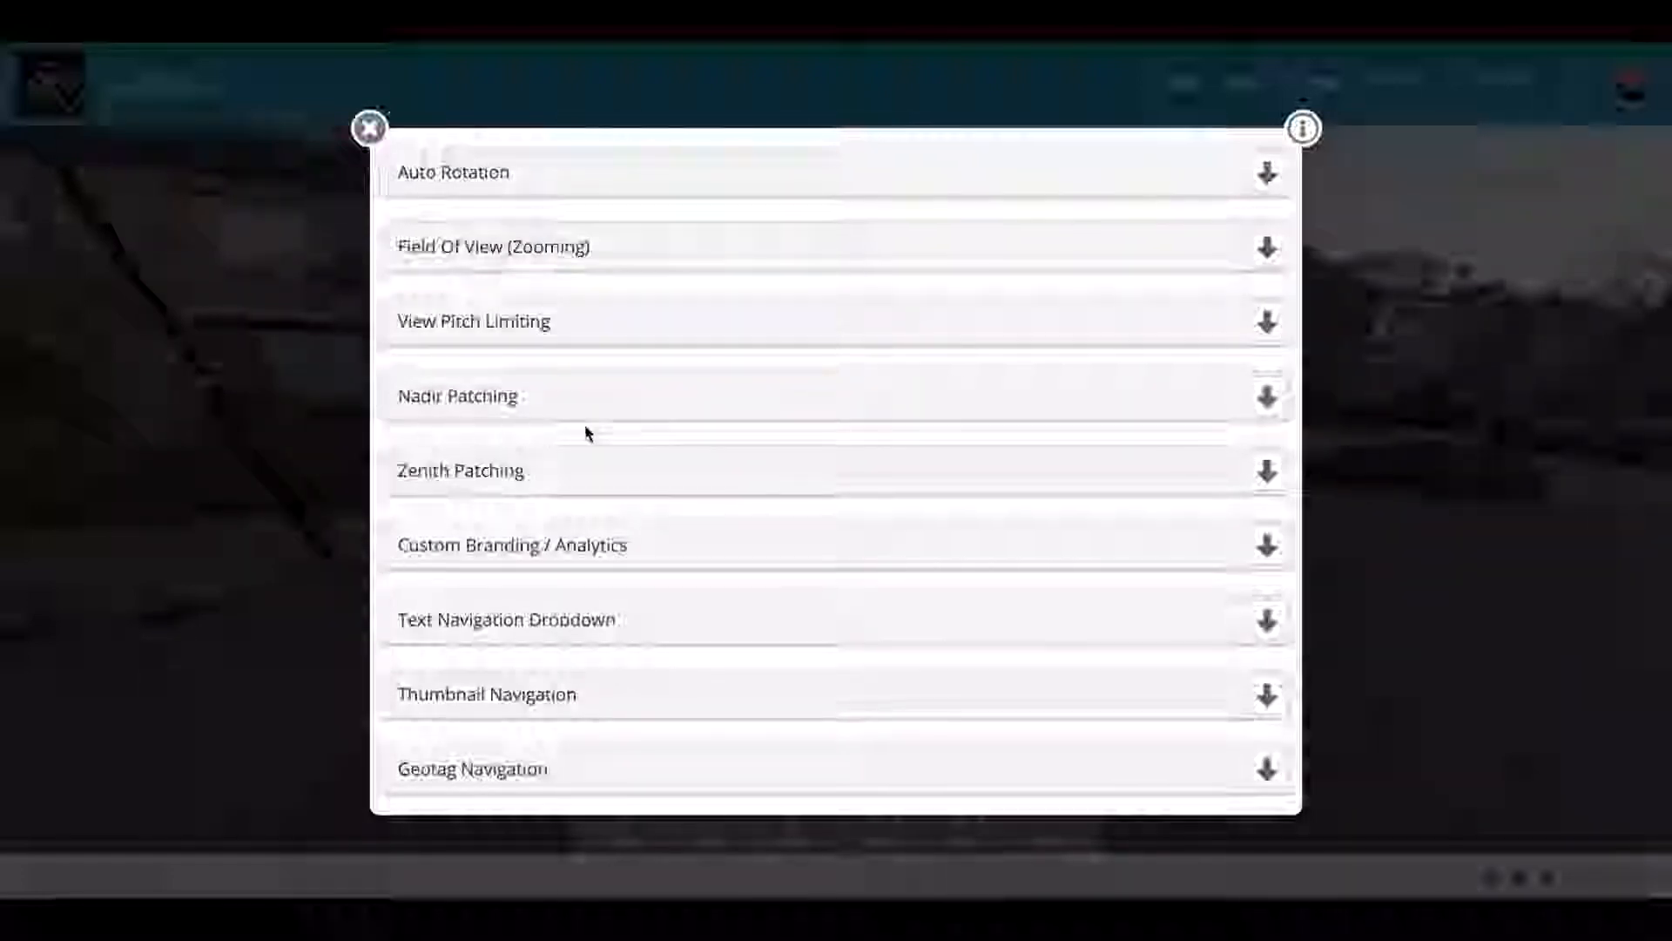
{"action": "scroll", "coordinate": [462, 441], "scroll_direction": "down", "scroll_amount": 1}
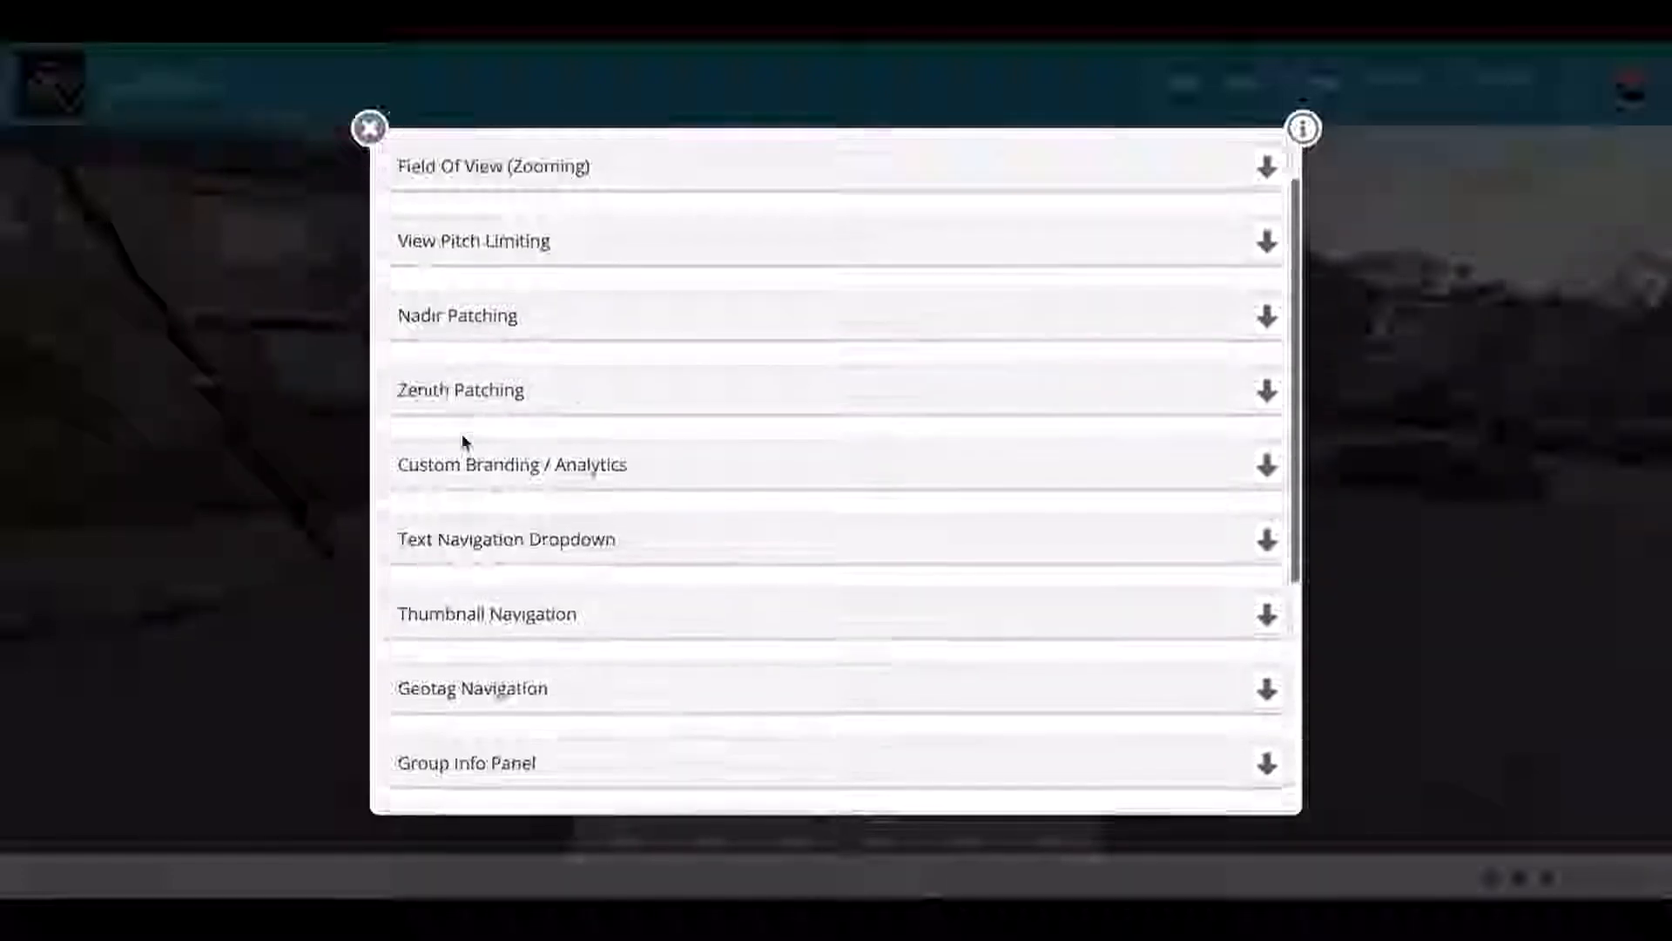
{"action": "scroll", "coordinate": [462, 441], "scroll_direction": "down", "scroll_amount": 1}
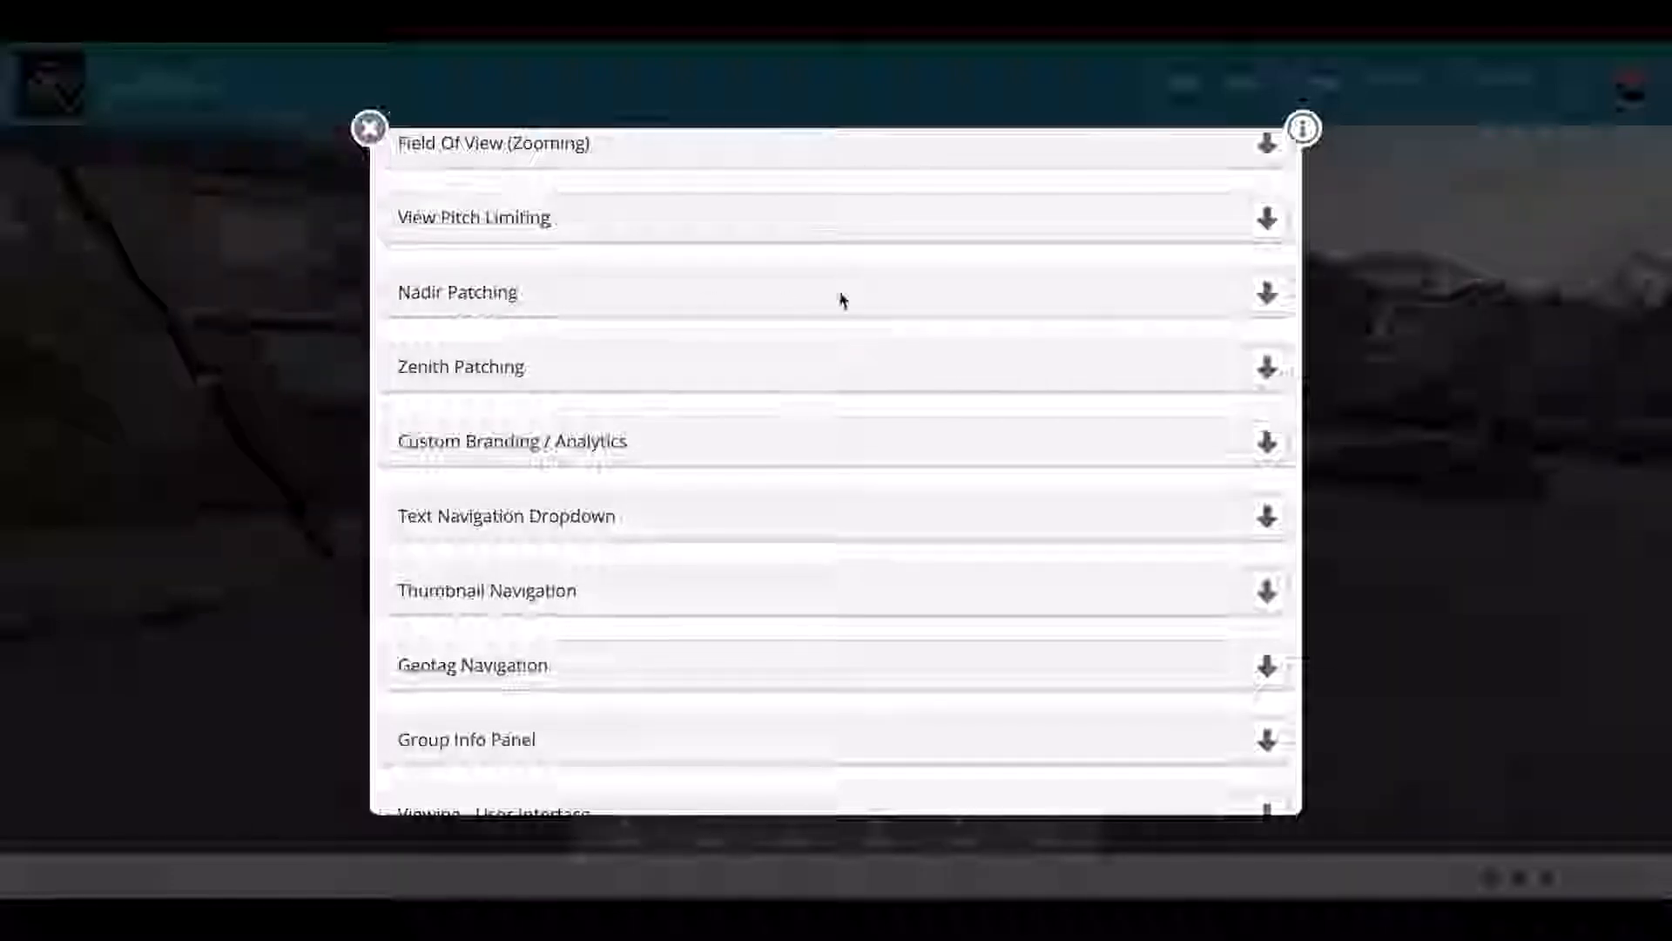
Step: Under Nadir Patching, set Display Custom Nadir Image to On
{"action": "left_click", "coordinate": [1265, 295]}
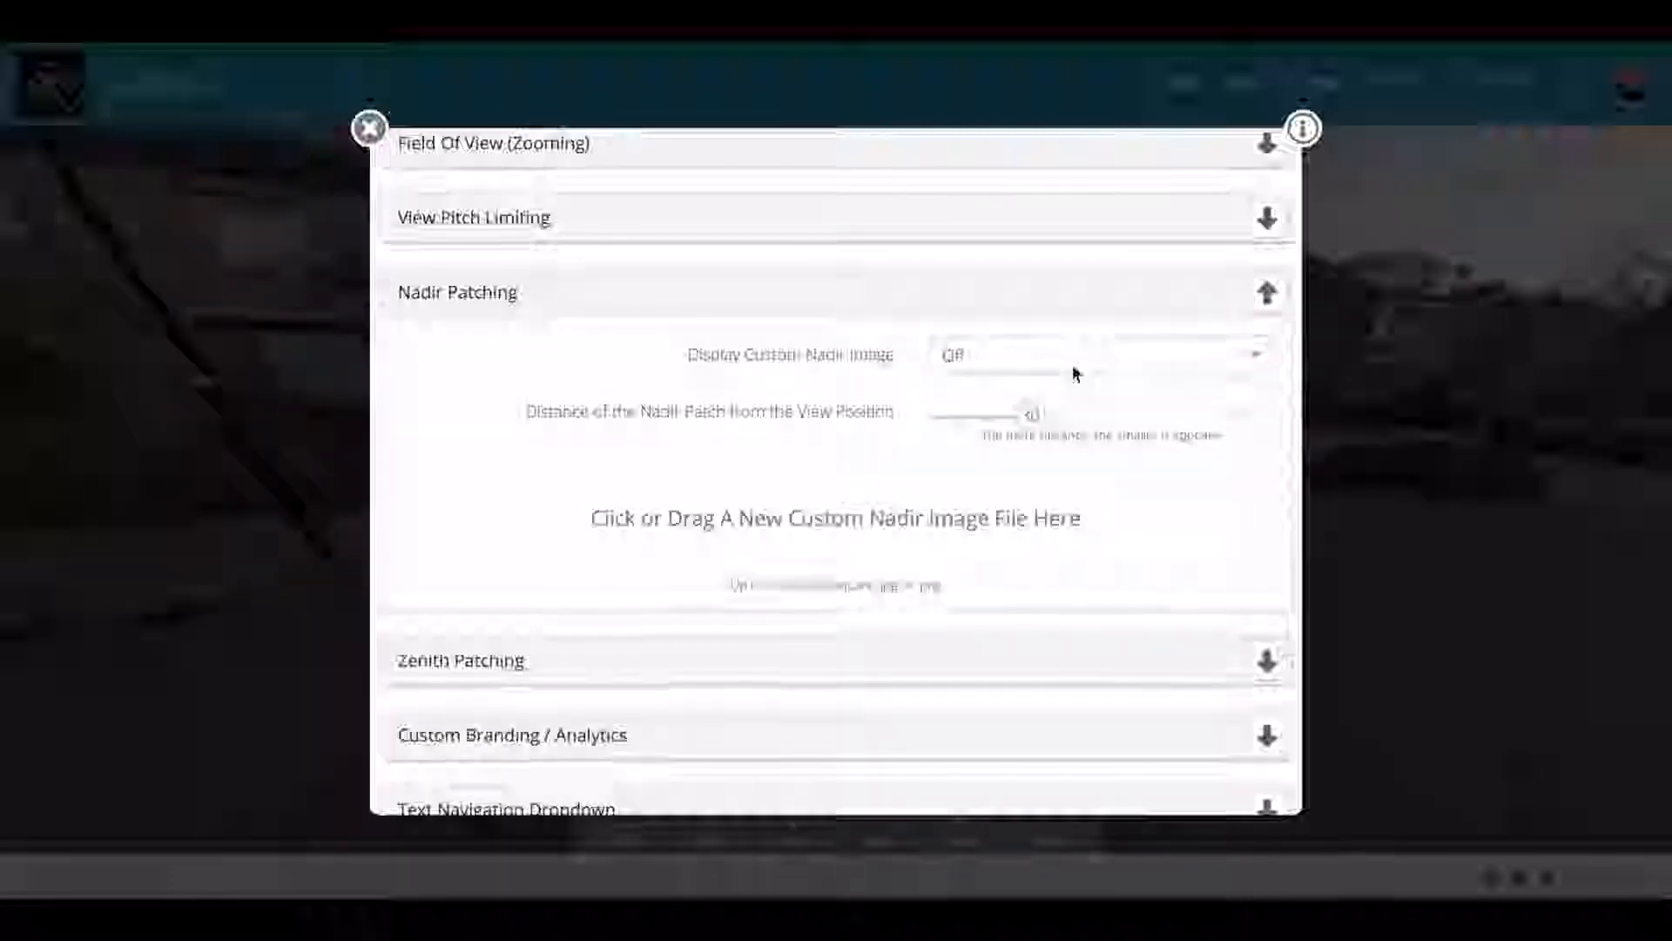
{"action": "left_click", "coordinate": [1073, 366]}
{"action": "left_click", "coordinate": [1038, 403]}
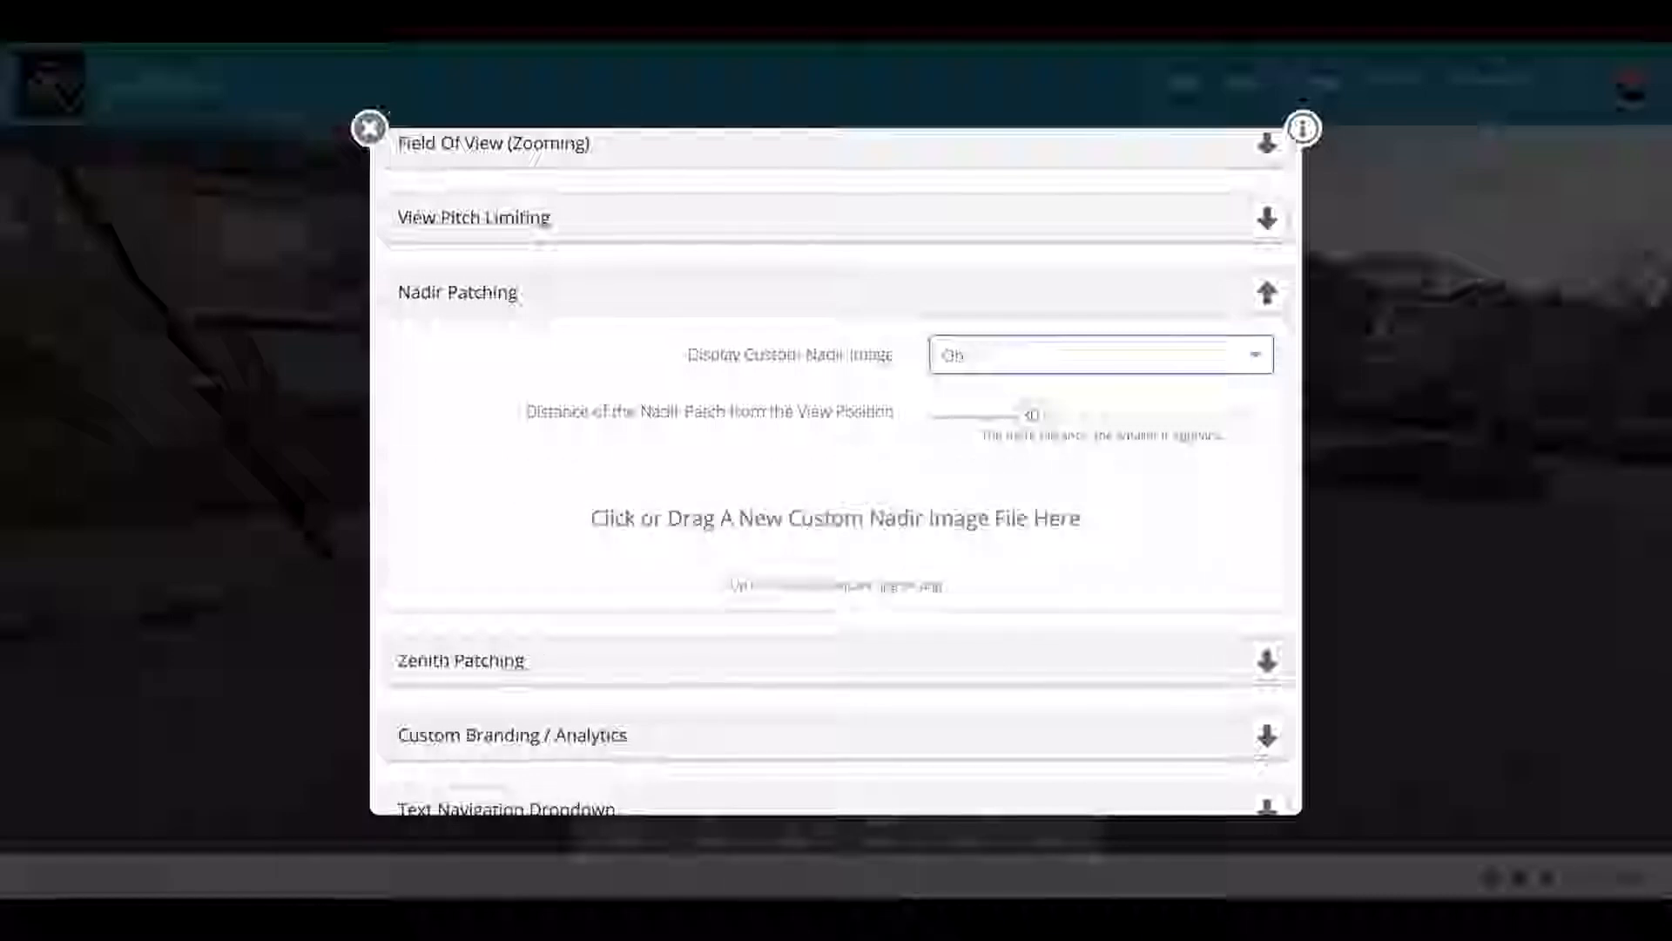
Step: Drag the round 360spotz logo from Finder's Logos folder onto the nadir image upload area
{"action": "left_click_drag", "start_coordinate": [1671, 278], "coordinate": [1397, 52]}
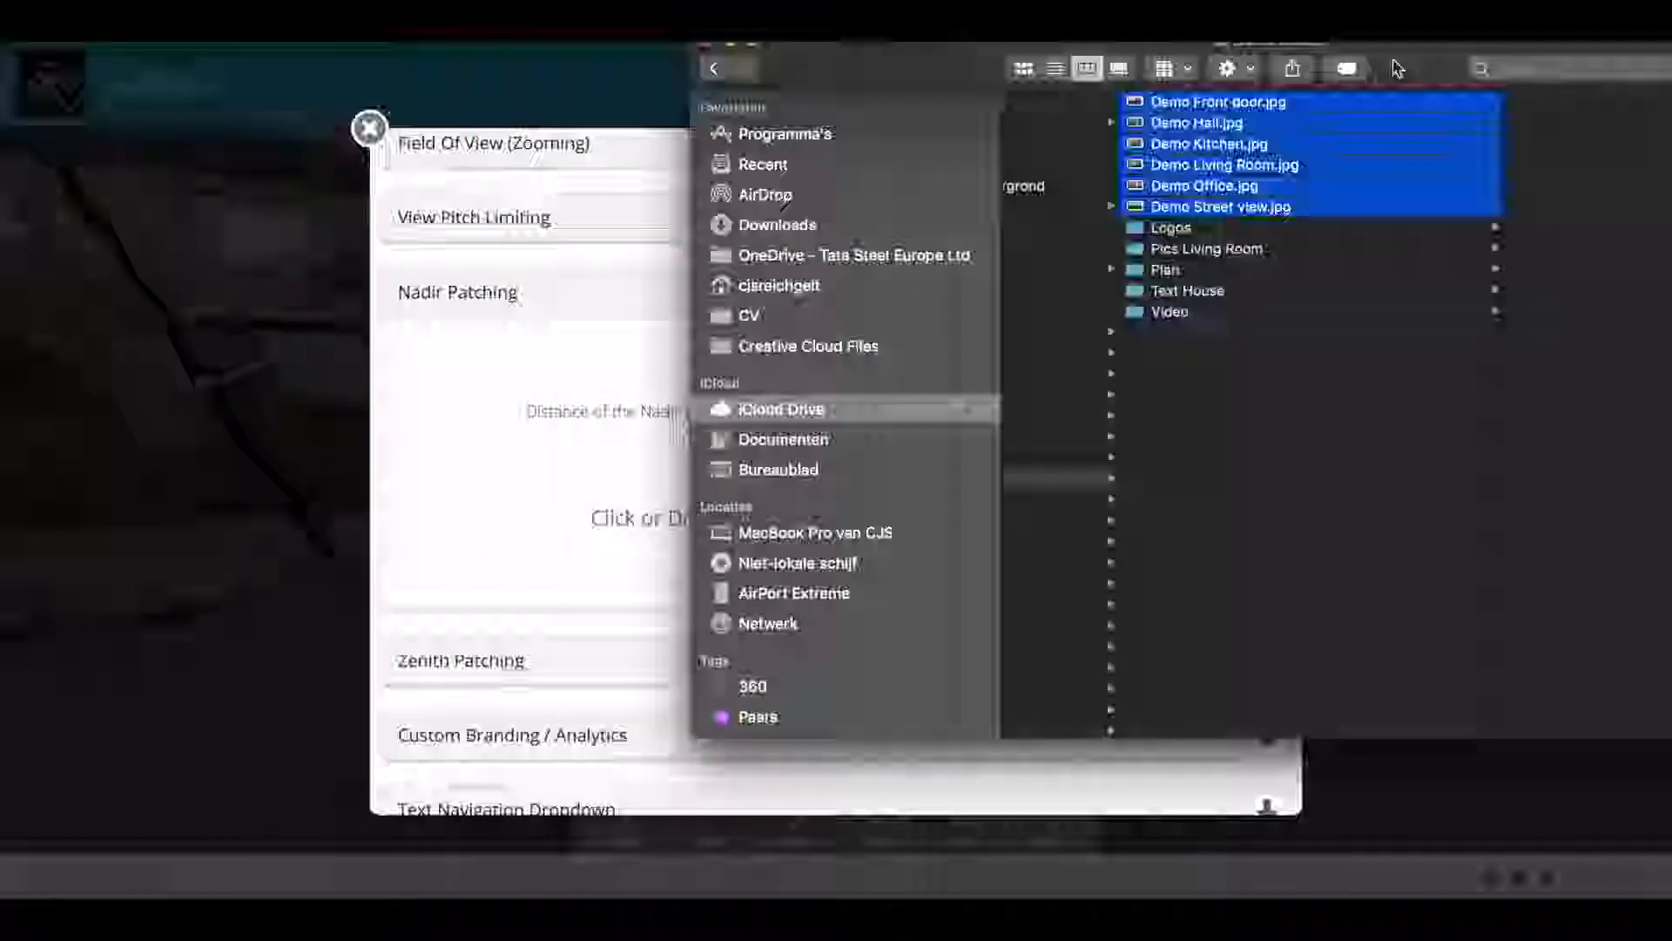
{"action": "left_click", "coordinate": [1171, 229]}
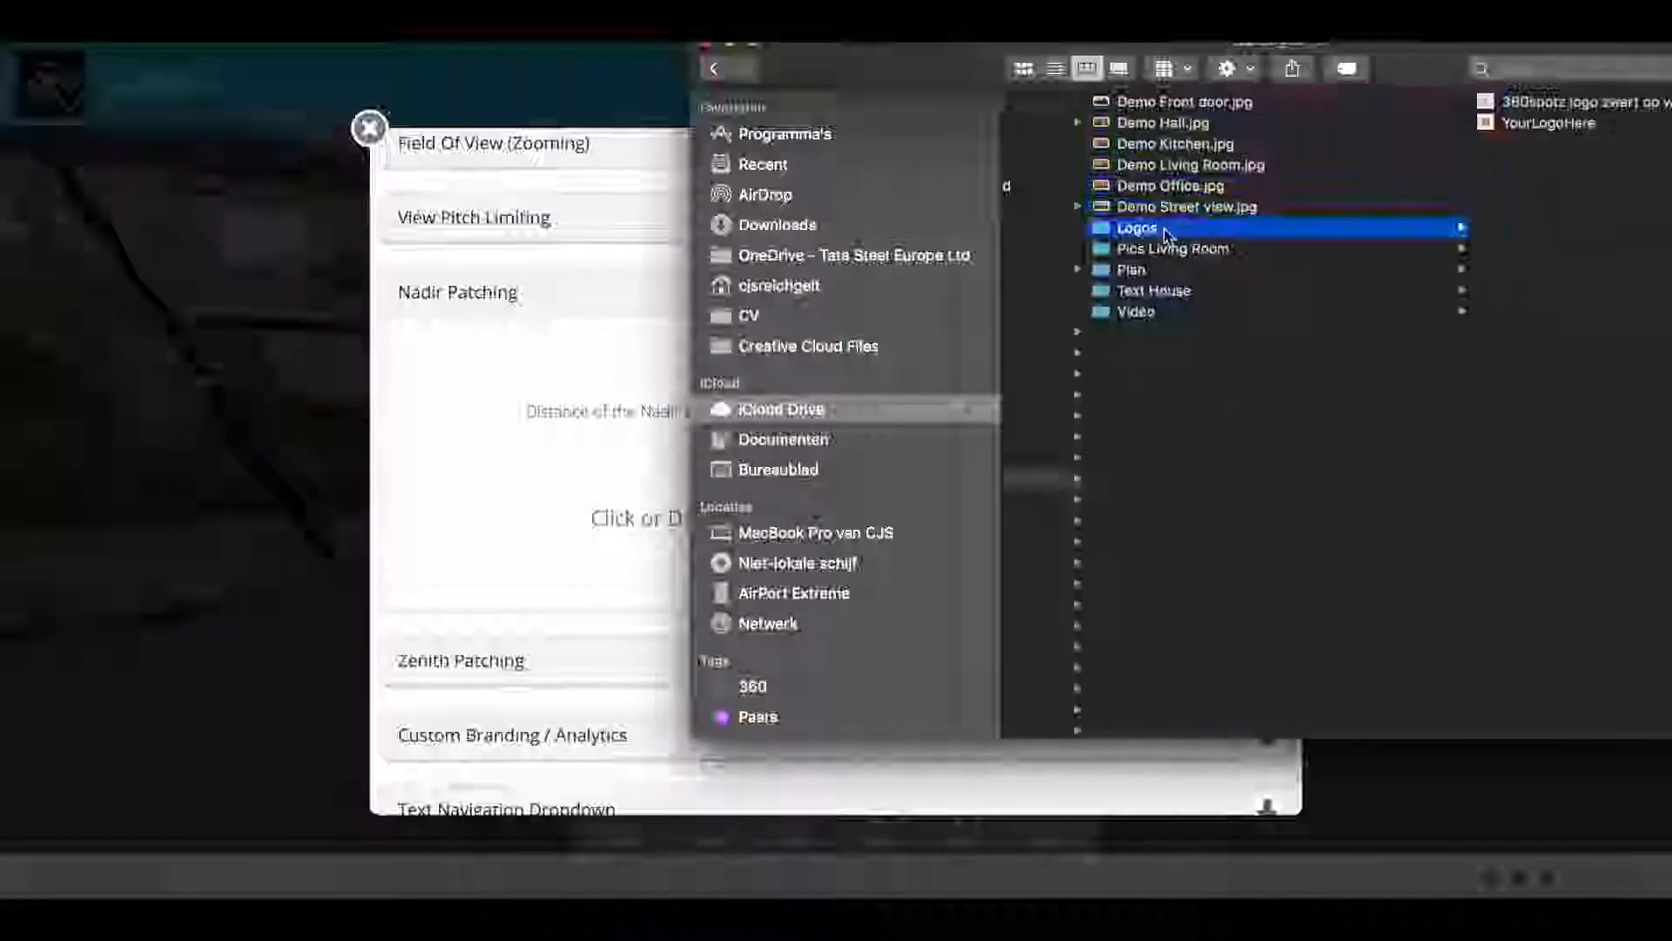
{"action": "left_click", "coordinate": [1522, 104]}
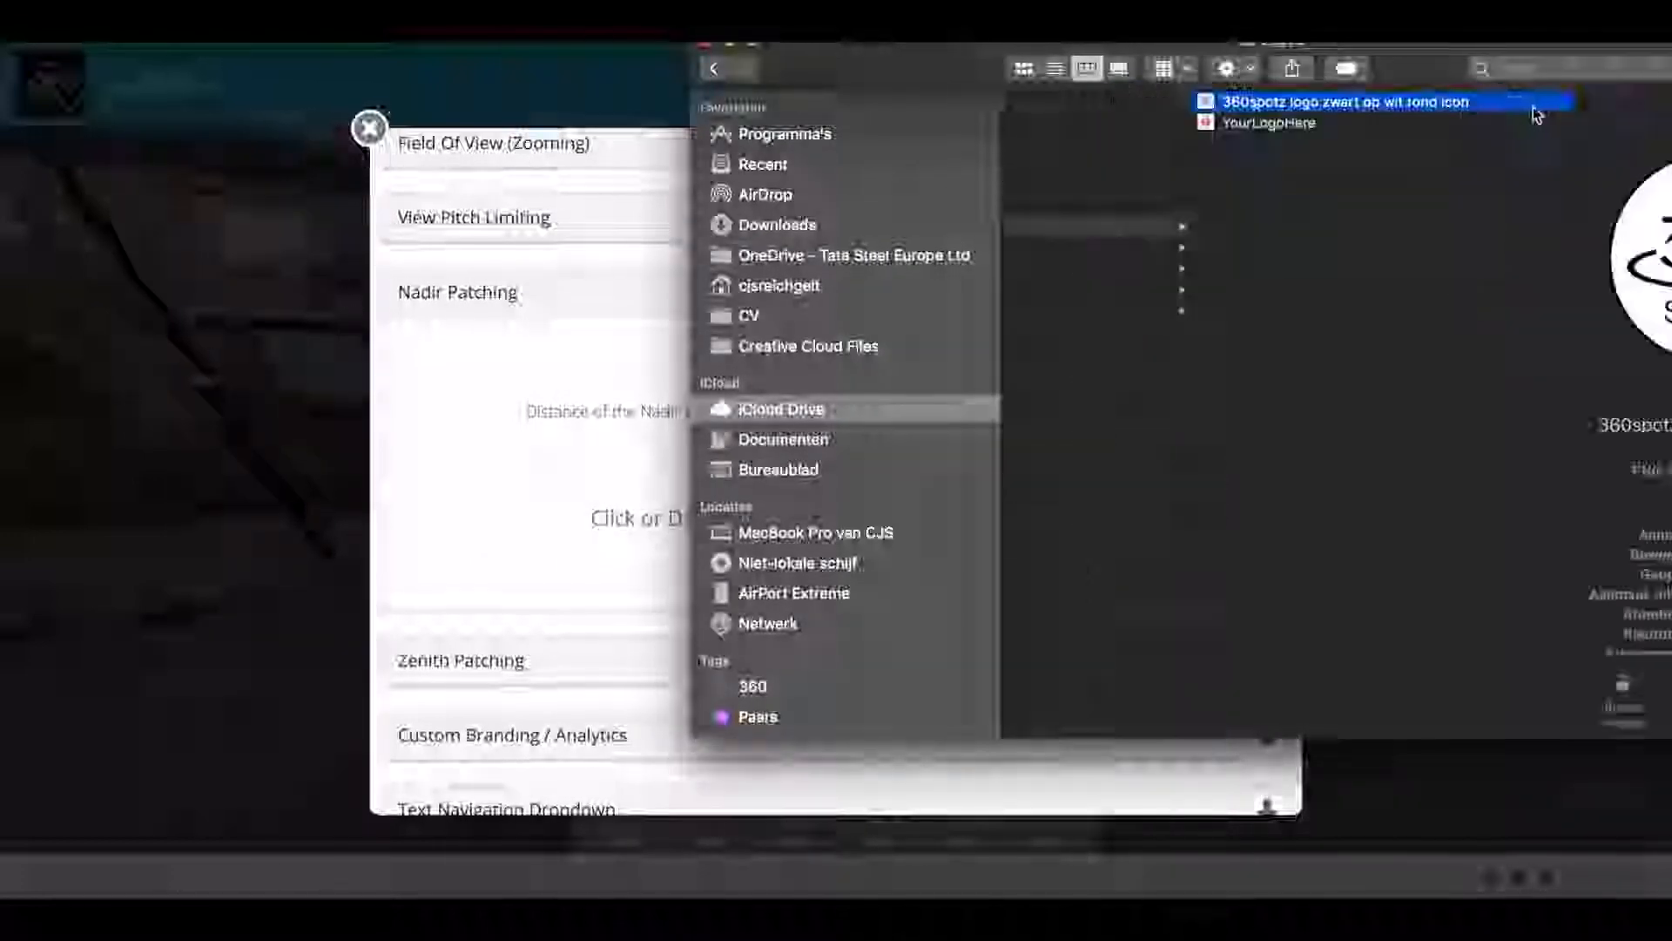
{"action": "left_click_drag", "start_coordinate": [1369, 113], "coordinate": [636, 518]}
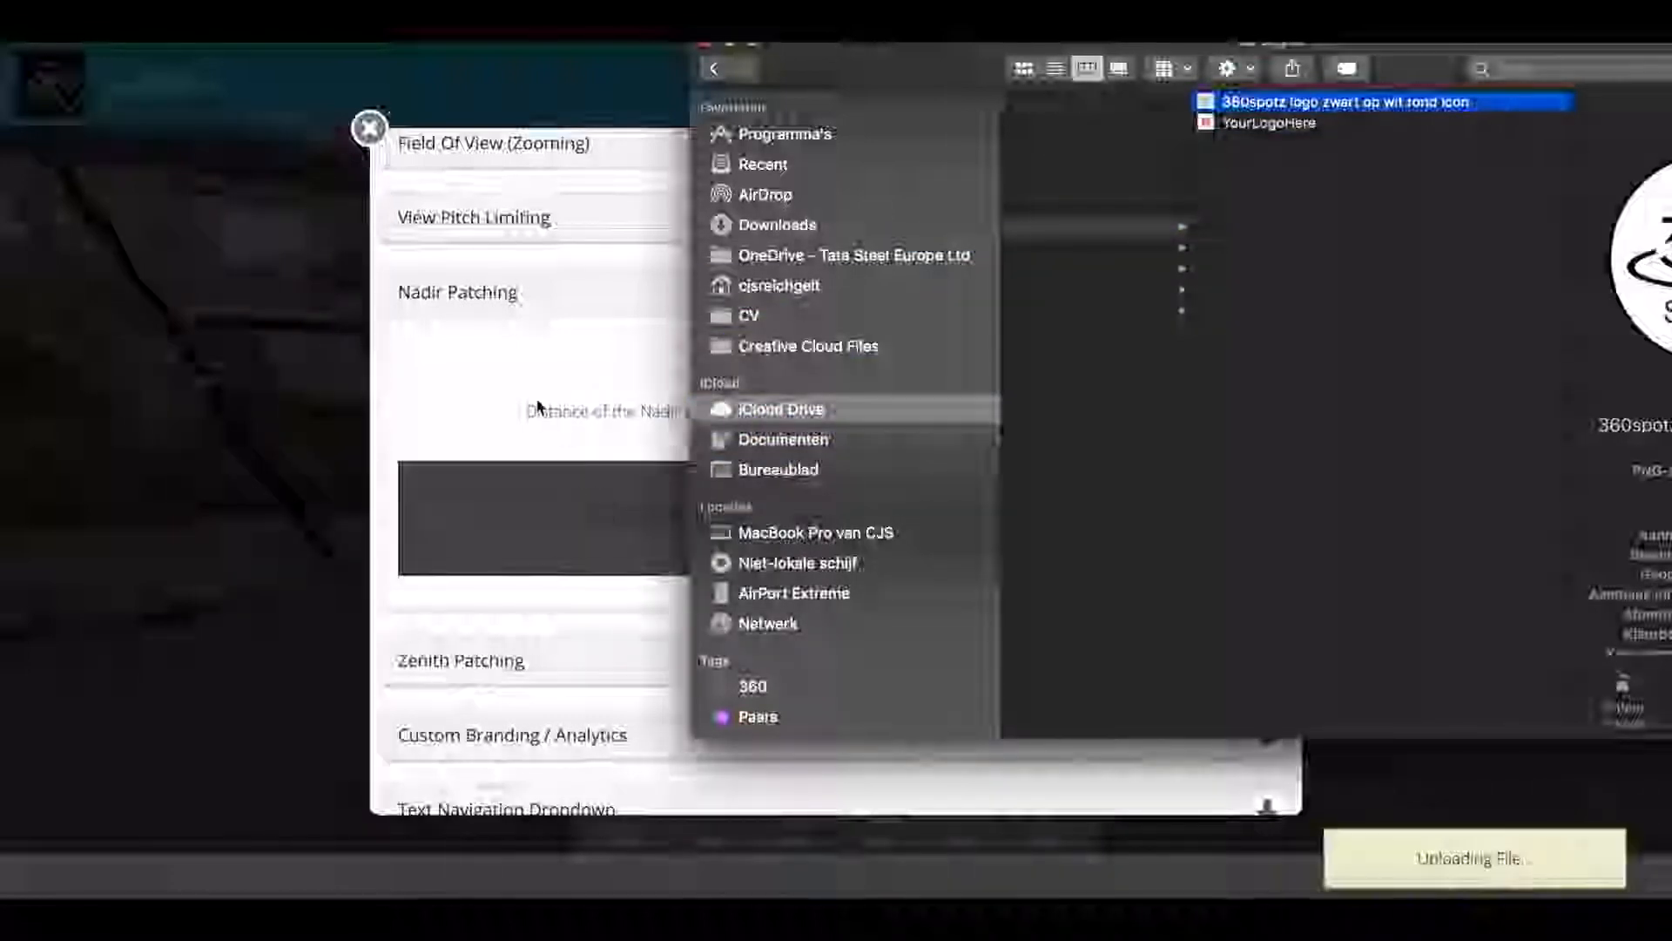
{"action": "left_click", "coordinate": [526, 399]}
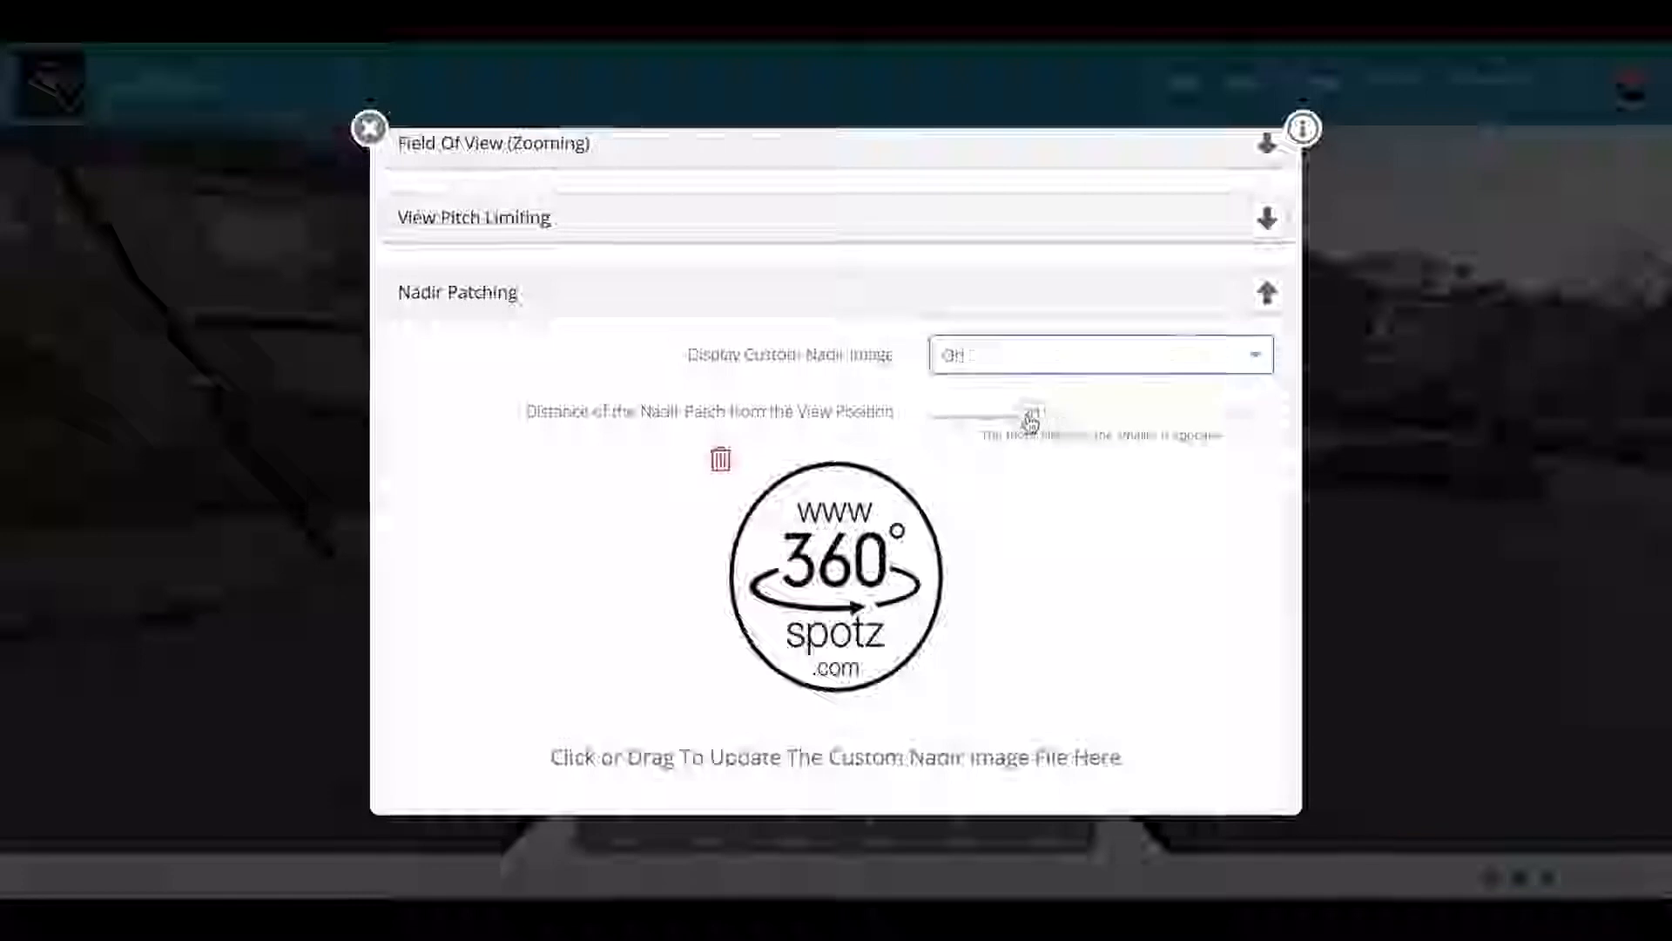
Step: Adjust the nadir patch distance slider, settling it near the upper end
{"action": "left_click_drag", "start_coordinate": [1032, 425], "coordinate": [1100, 415]}
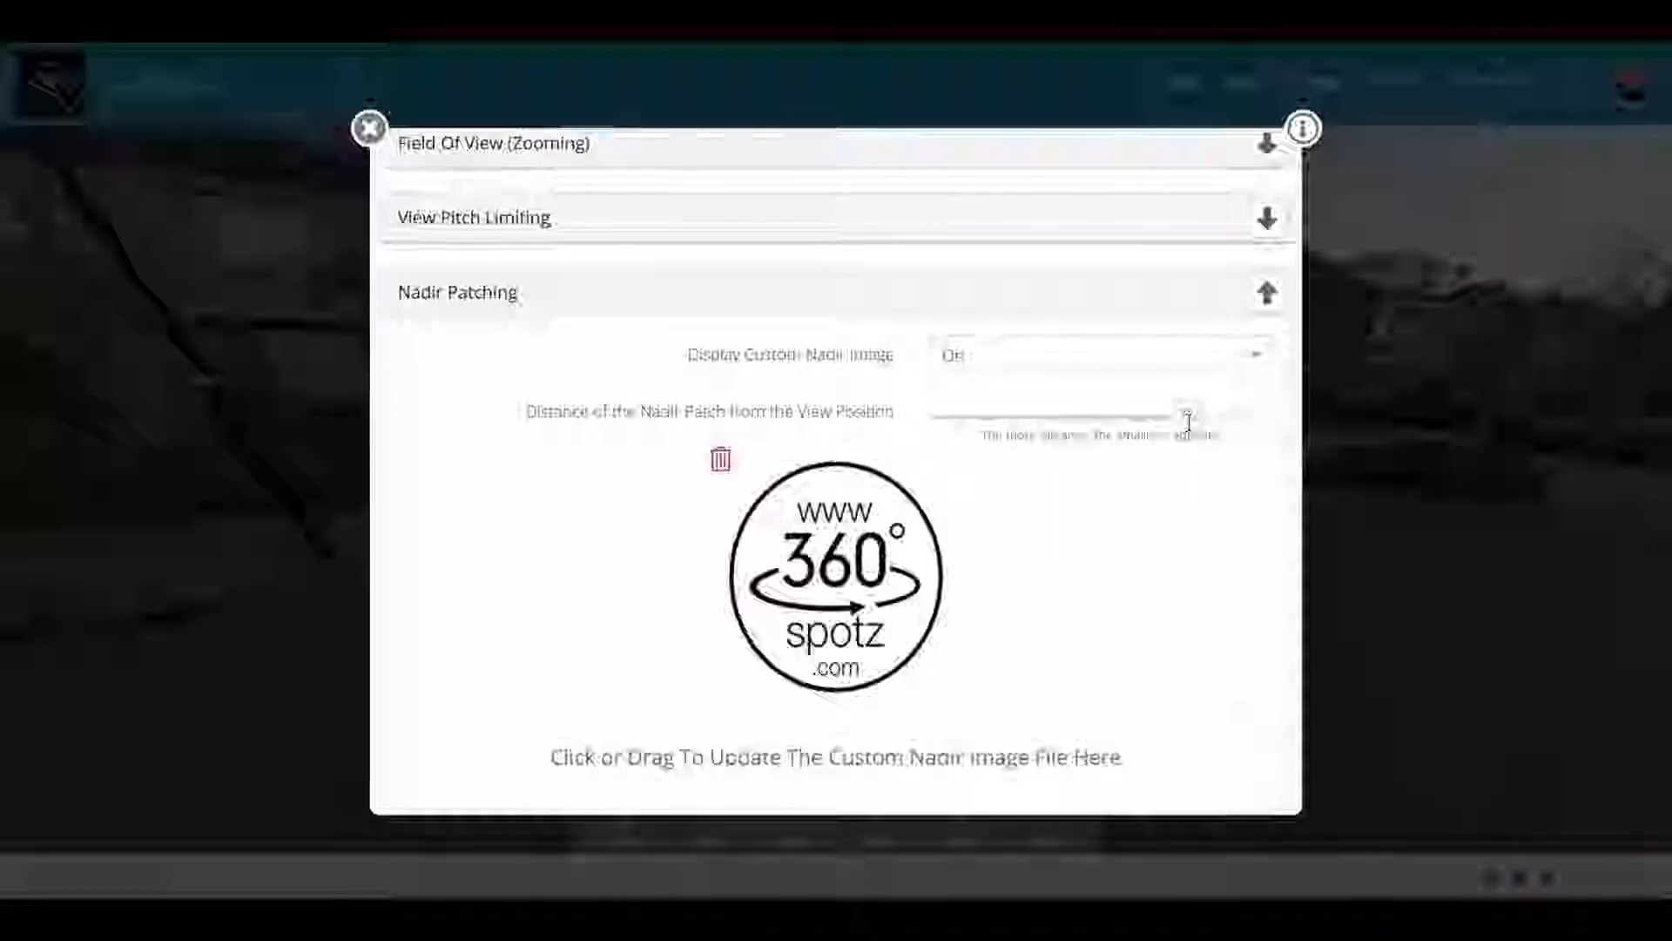
{"action": "left_click_drag", "start_coordinate": [1195, 424], "coordinate": [1238, 423]}
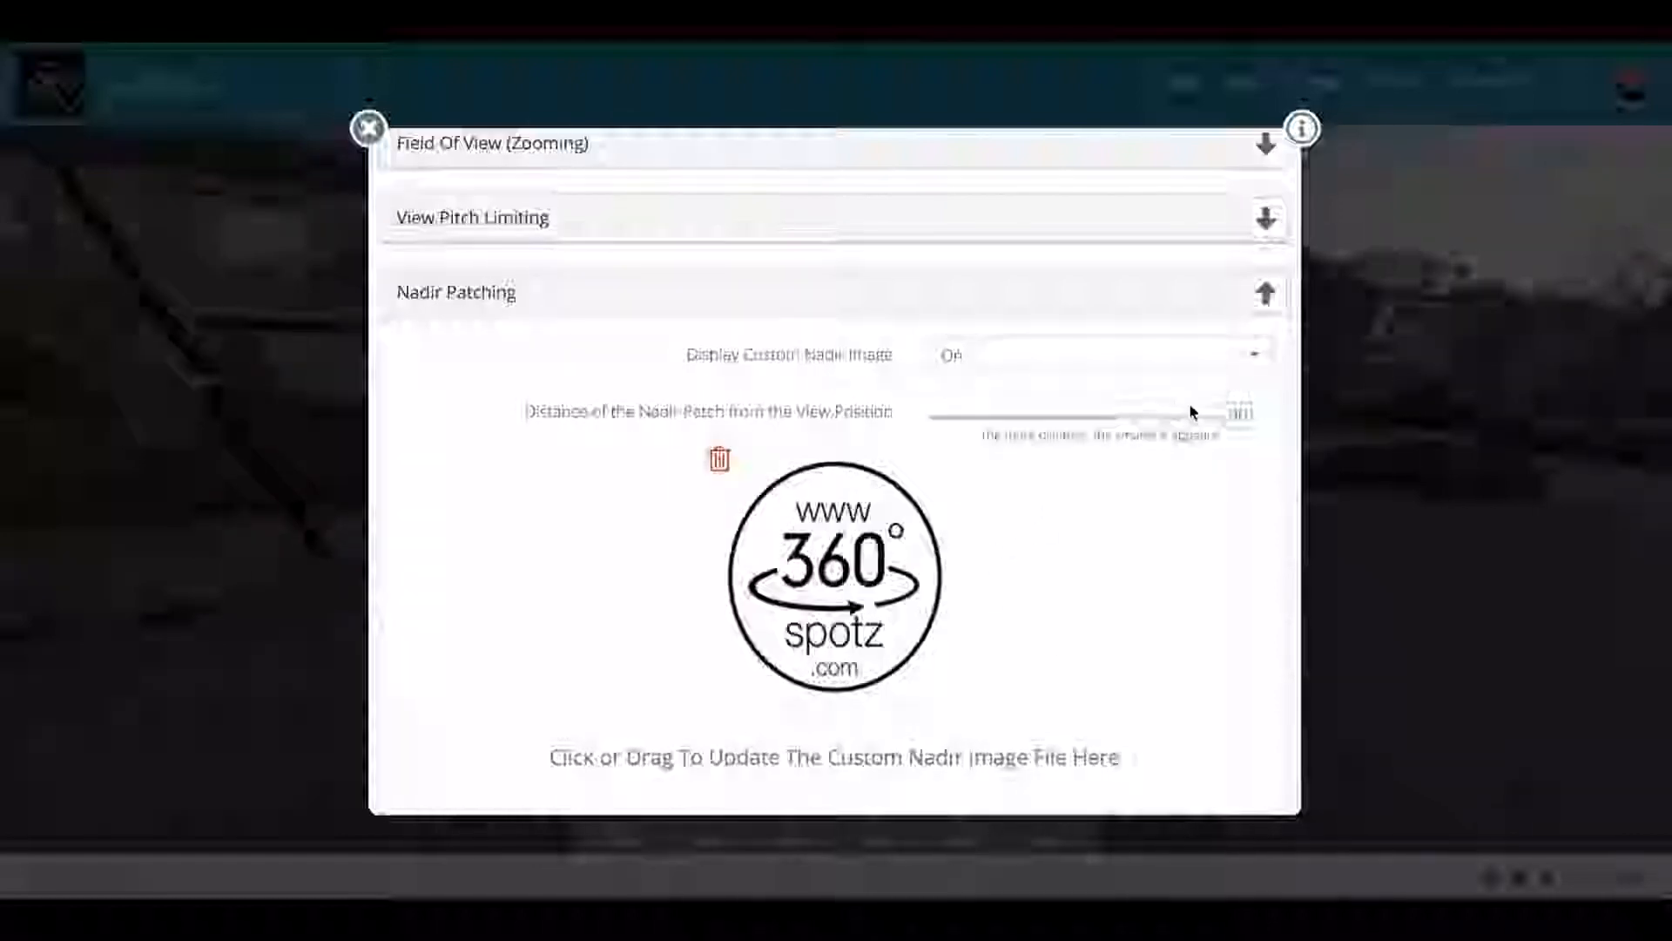
{"action": "left_click_drag", "start_coordinate": [1241, 422], "coordinate": [1087, 421]}
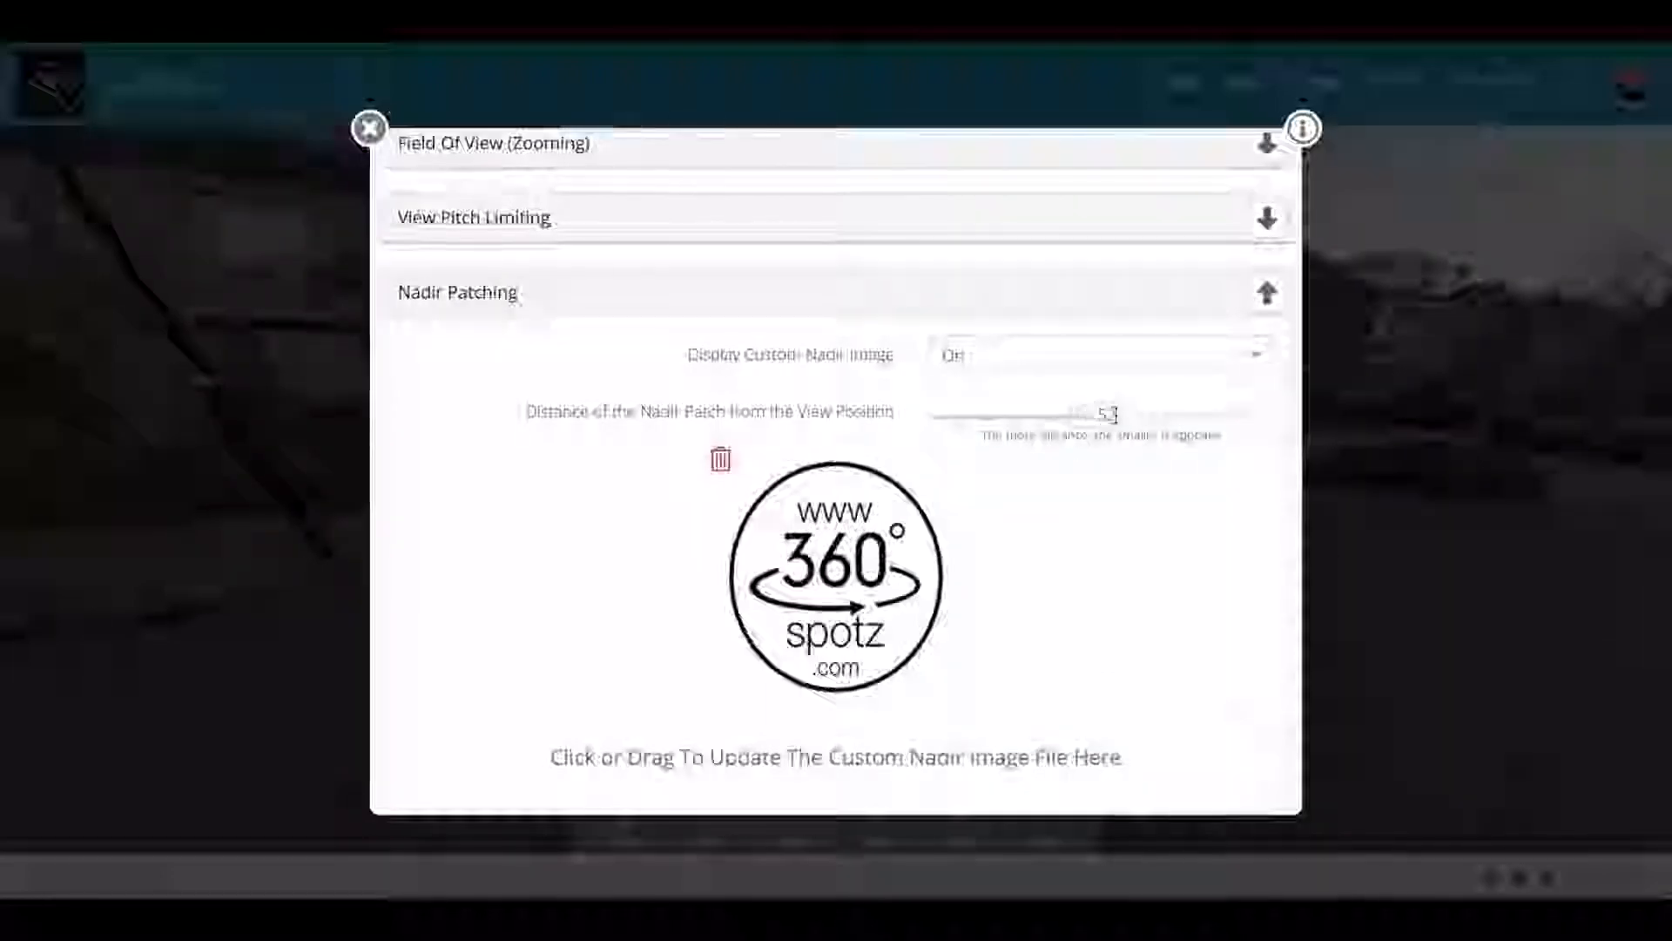
{"action": "left_click_drag", "start_coordinate": [1219, 409], "coordinate": [1232, 410]}
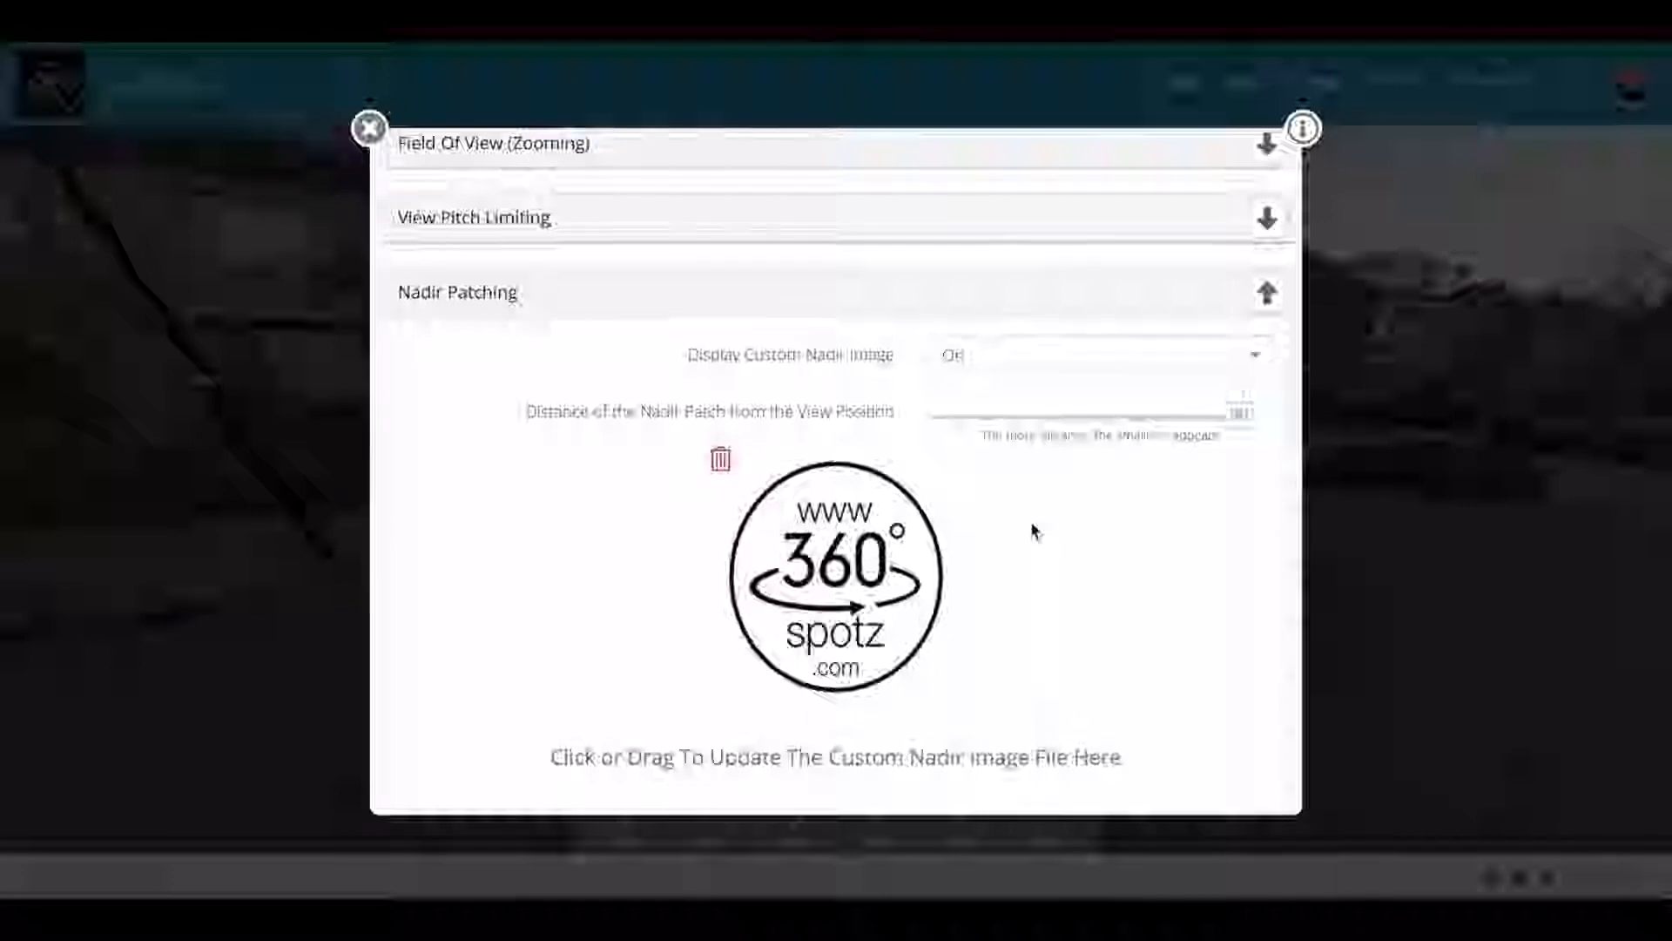
Step: Collapse the Nadir Patching section and scroll through the preference section headings
{"action": "scroll", "coordinate": [1034, 532], "scroll_direction": "down", "scroll_amount": 3}
{"action": "scroll", "coordinate": [1035, 529], "scroll_direction": "up", "scroll_amount": 4}
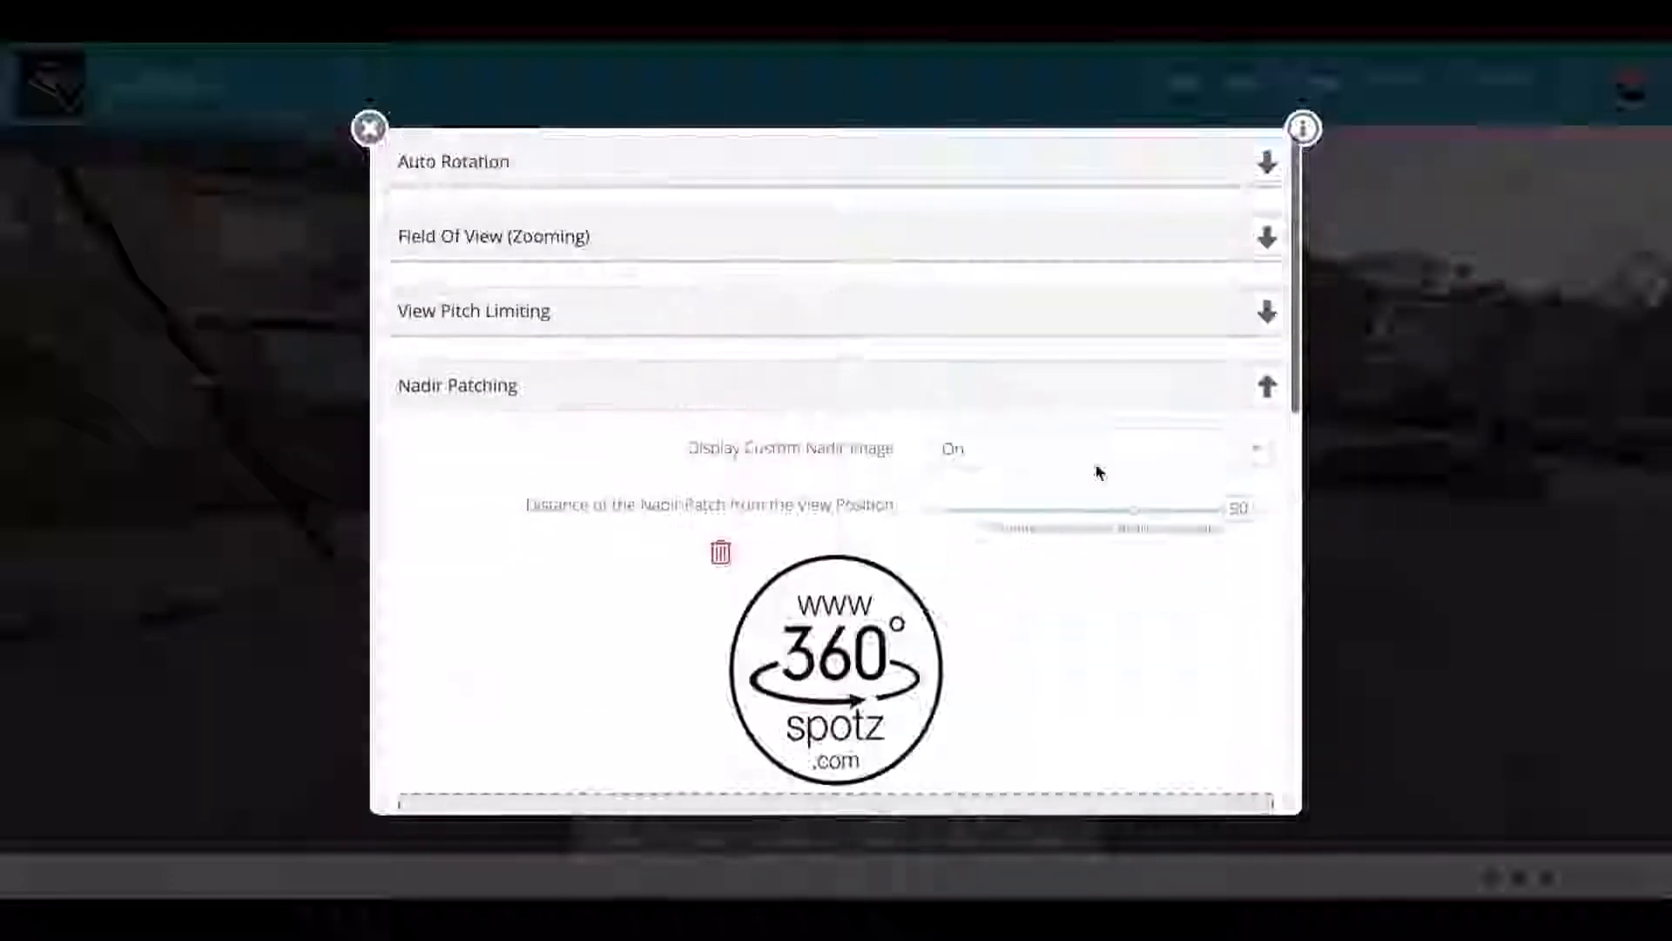
{"action": "left_click", "coordinate": [1266, 386]}
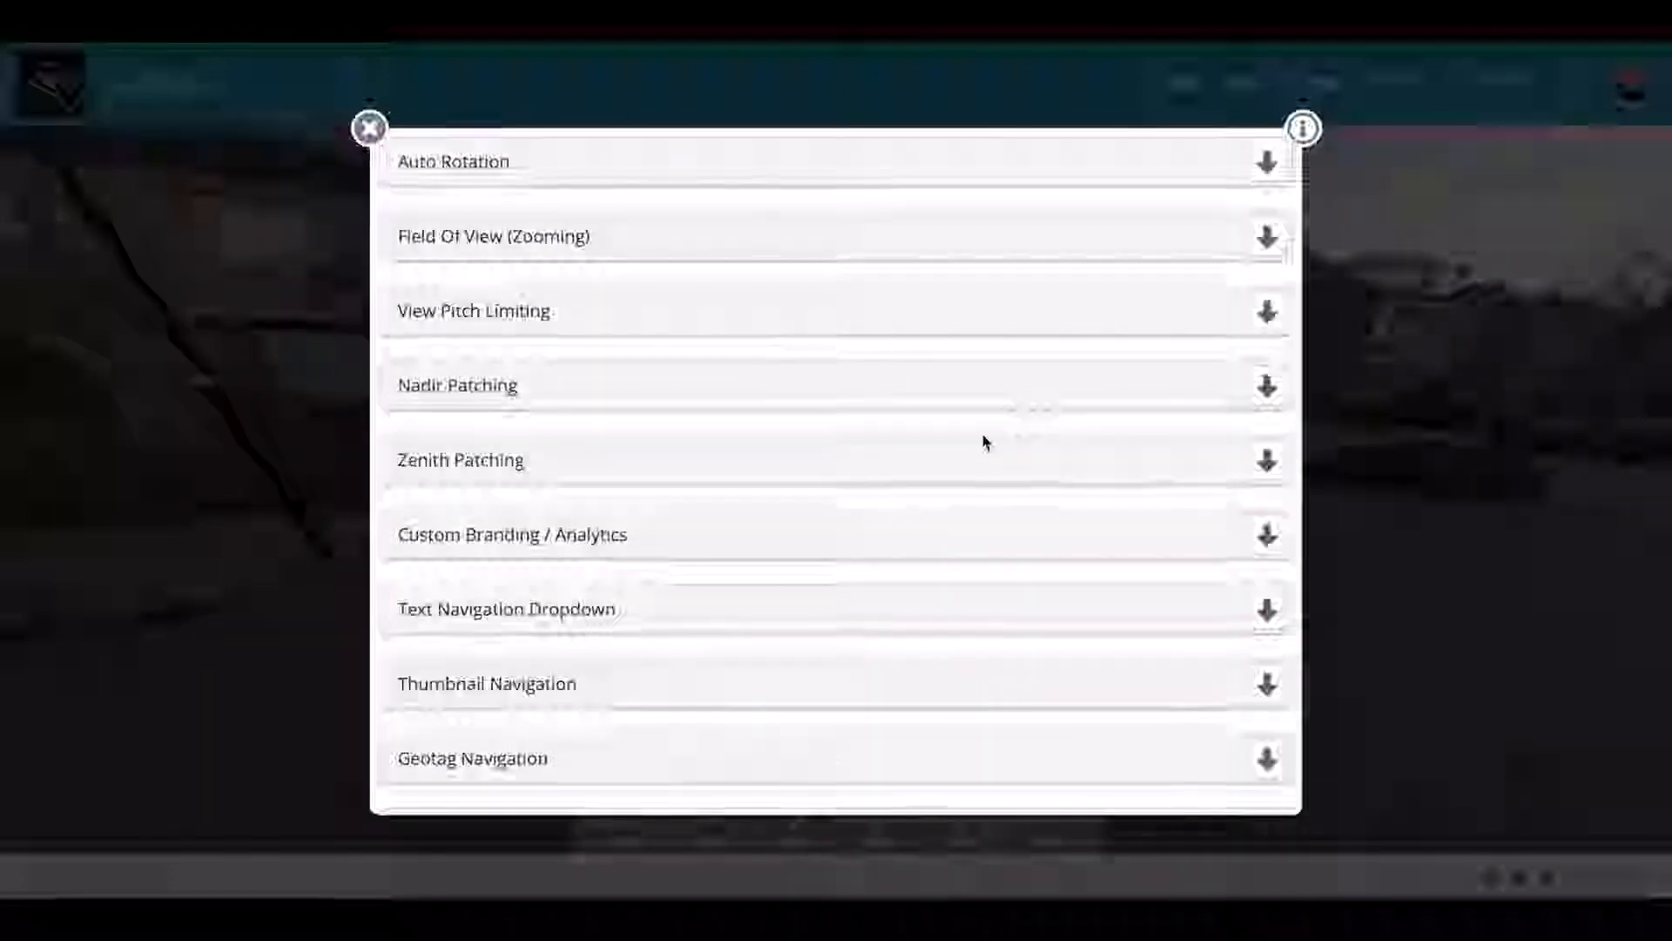
{"action": "scroll", "coordinate": [983, 442], "scroll_direction": "down", "scroll_amount": 2}
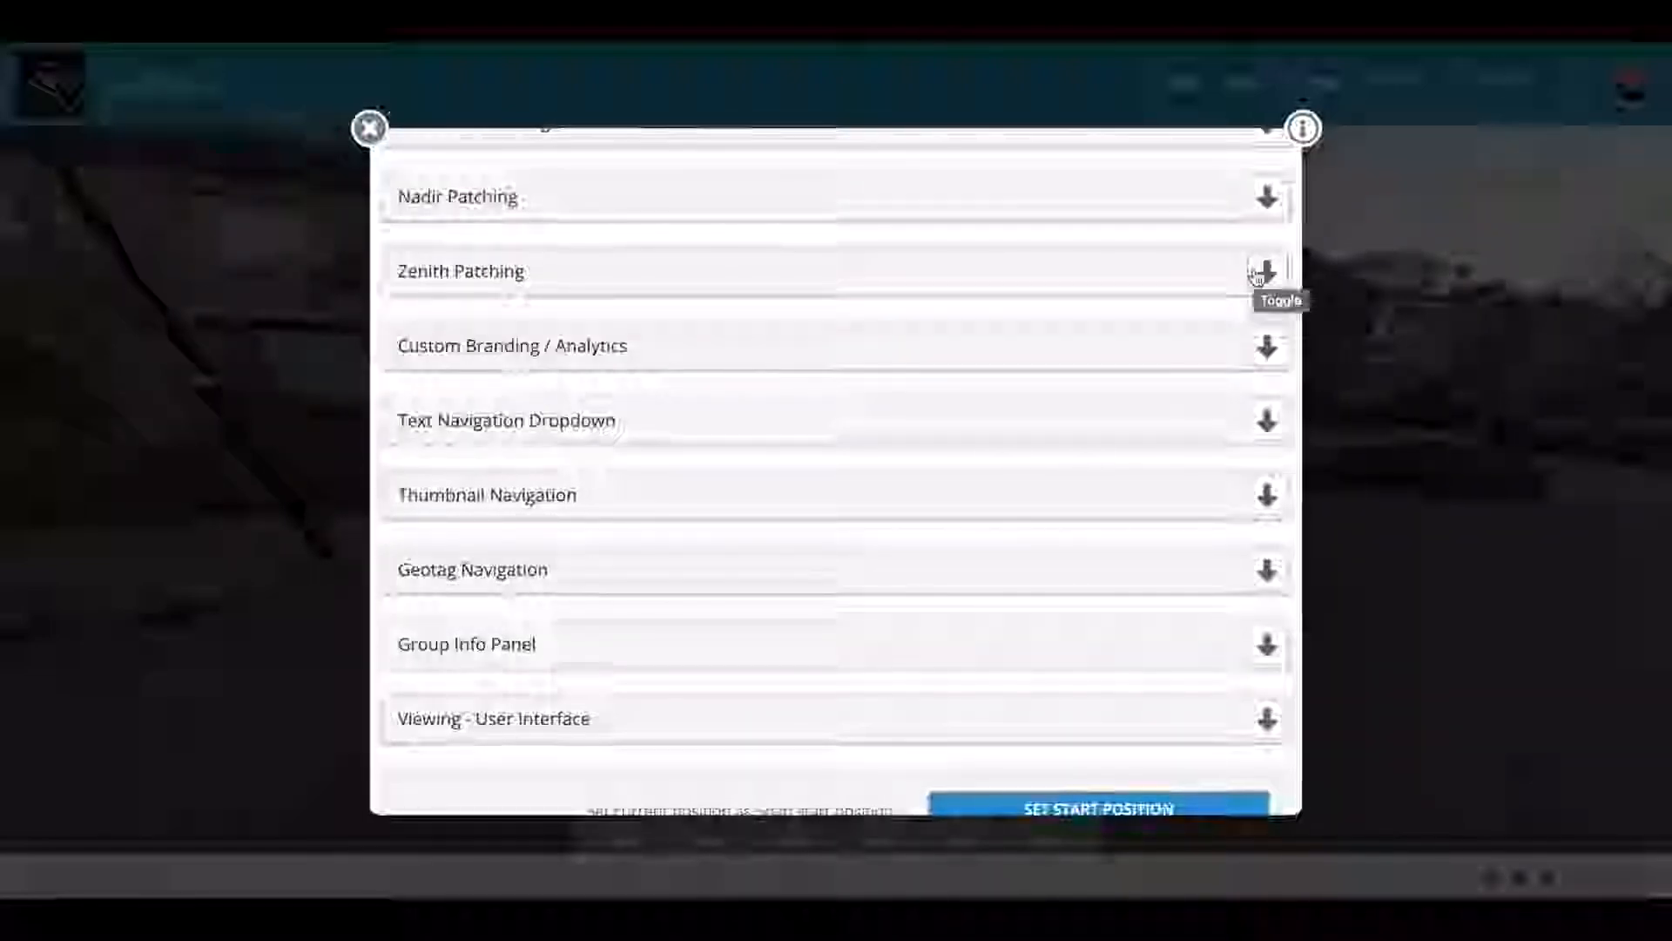
{"action": "scroll", "coordinate": [915, 381], "scroll_direction": "down", "scroll_amount": 2}
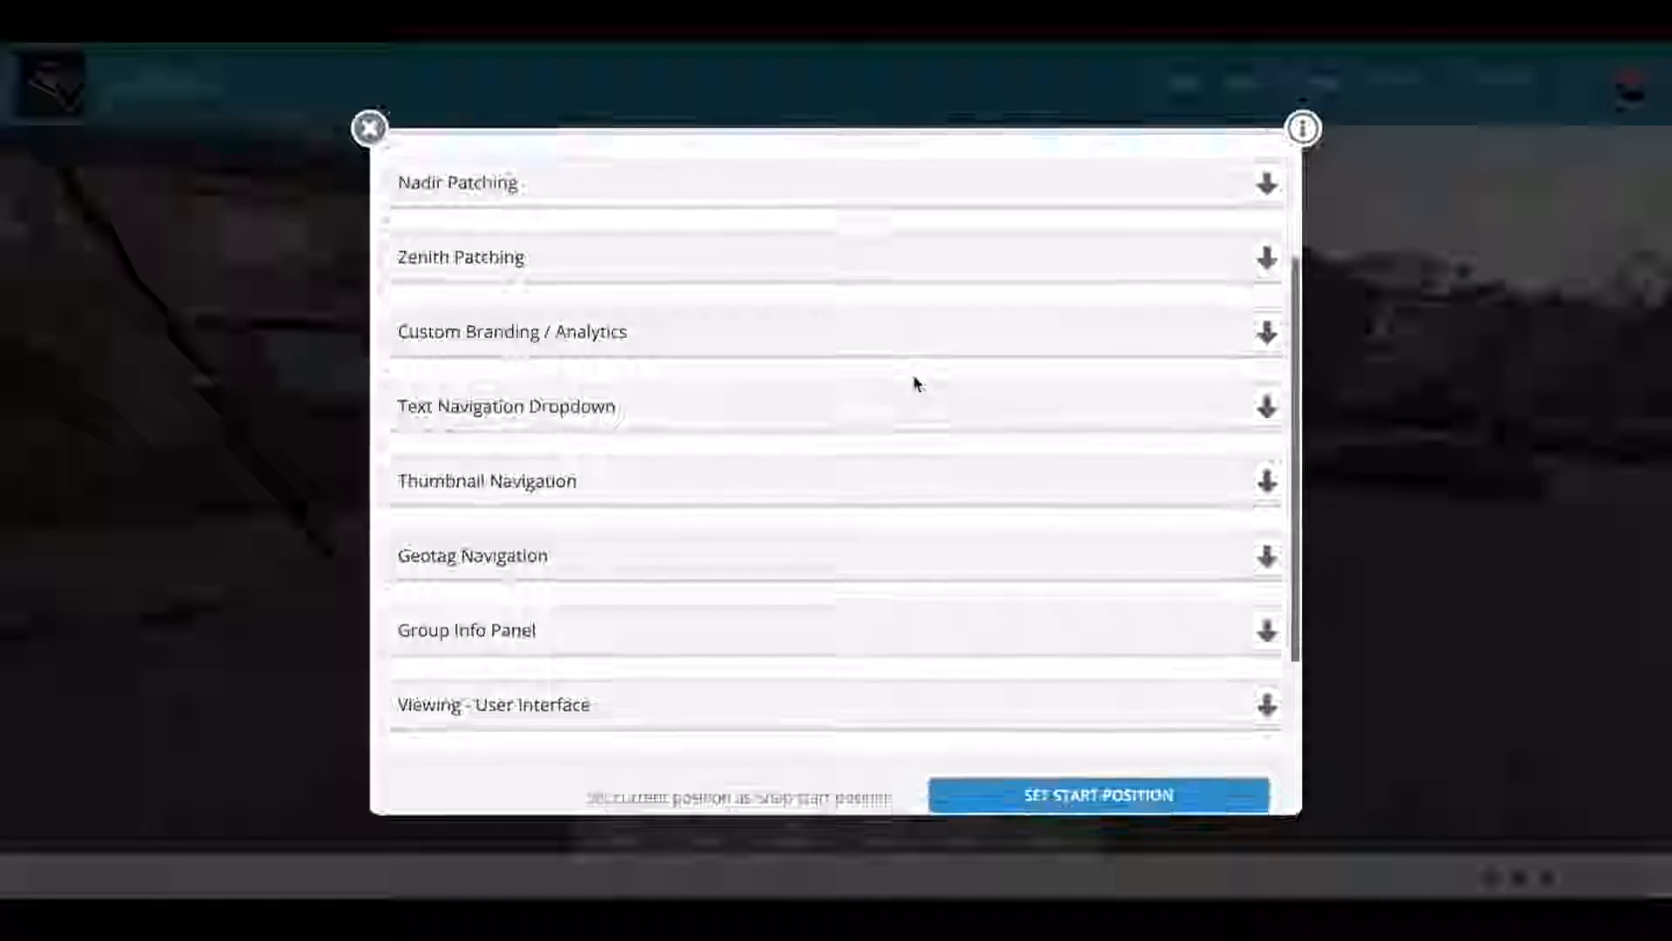
{"action": "scroll", "coordinate": [913, 381], "scroll_direction": "up", "scroll_amount": 2}
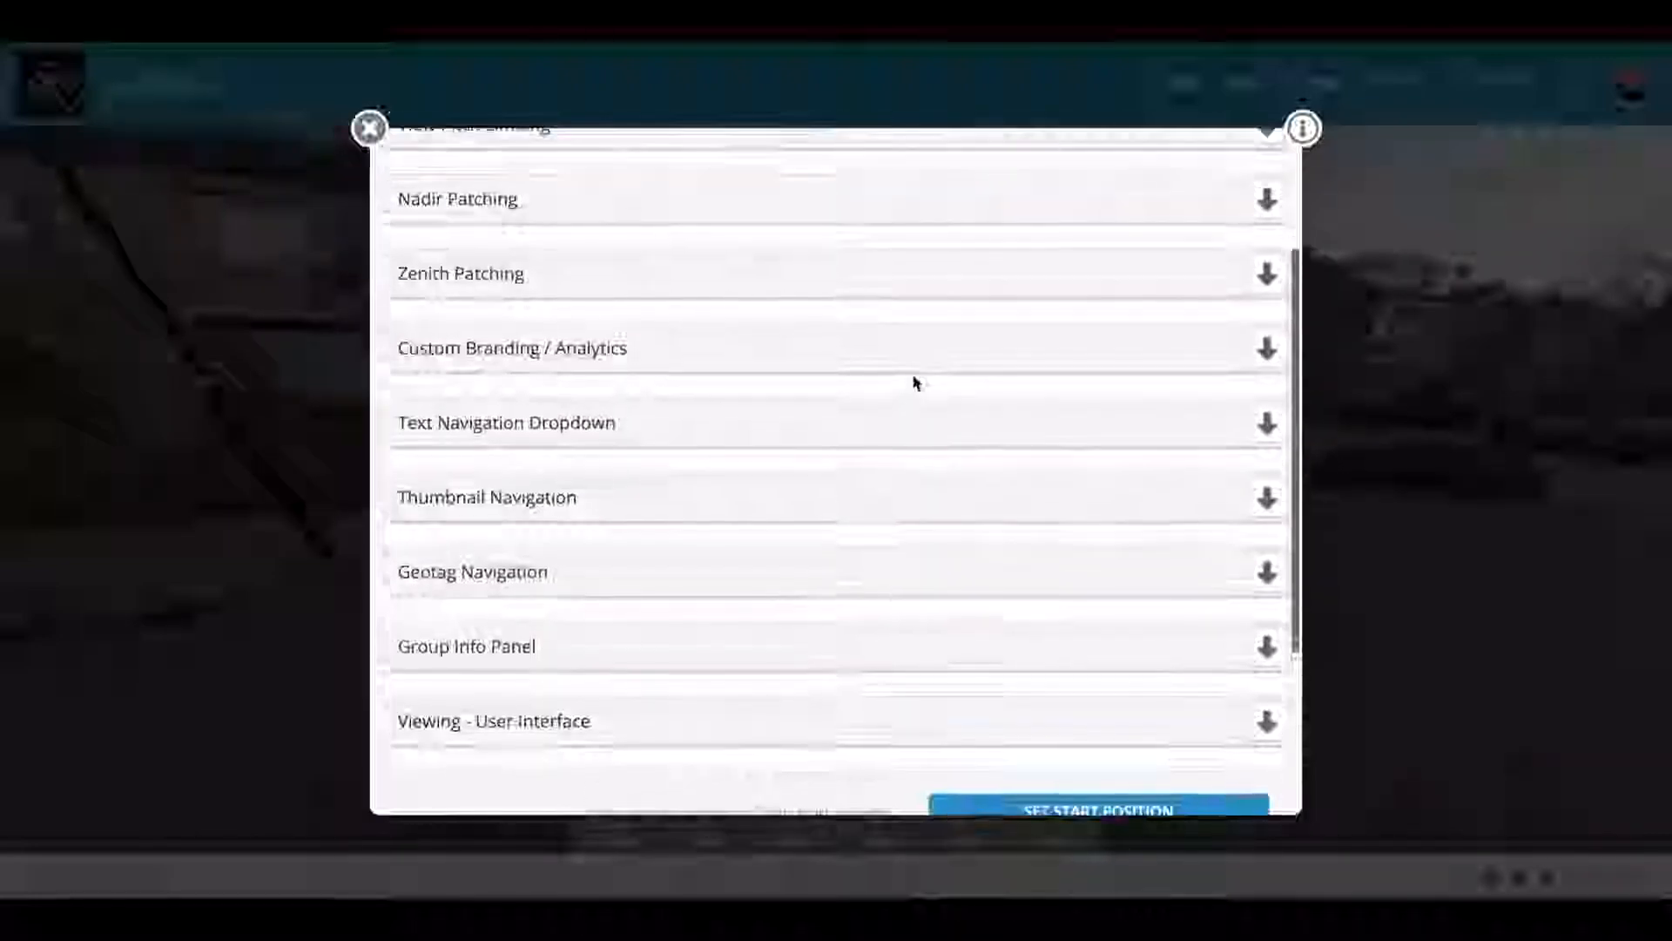
Step: Under Custom Branding / Analytics, set Display Custom Branding to On at Bottom Right
{"action": "left_click", "coordinate": [1268, 351]}
{"action": "scroll", "coordinate": [1060, 440], "scroll_direction": "down", "scroll_amount": 2}
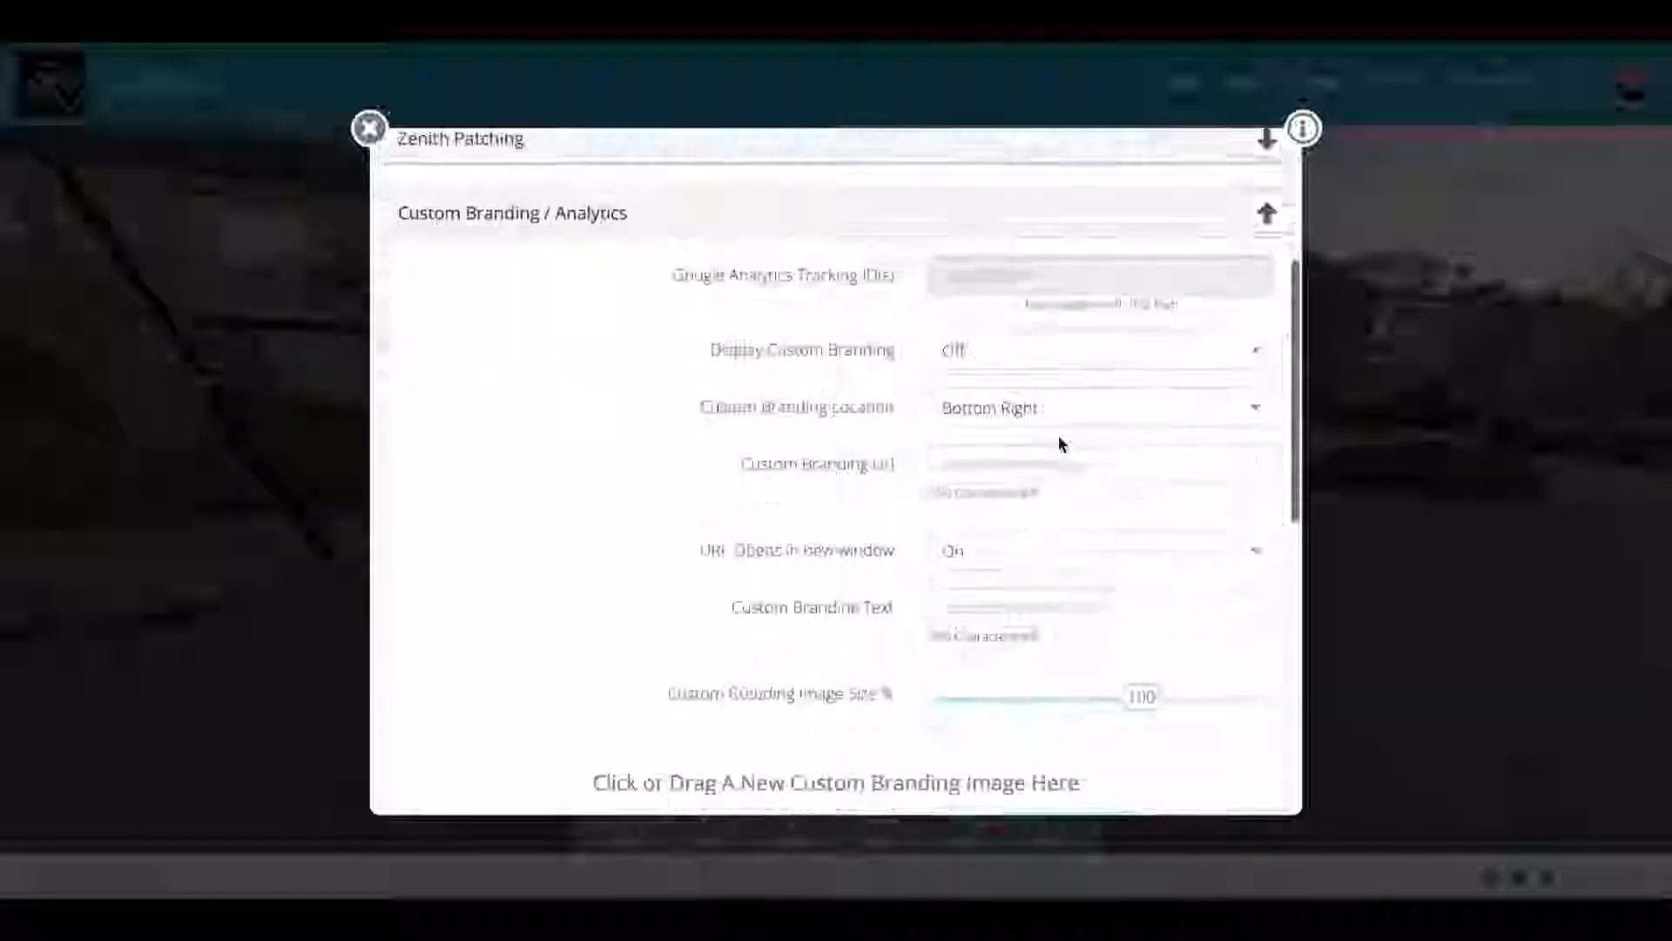
{"action": "scroll", "coordinate": [1060, 444], "scroll_direction": "down", "scroll_amount": 1}
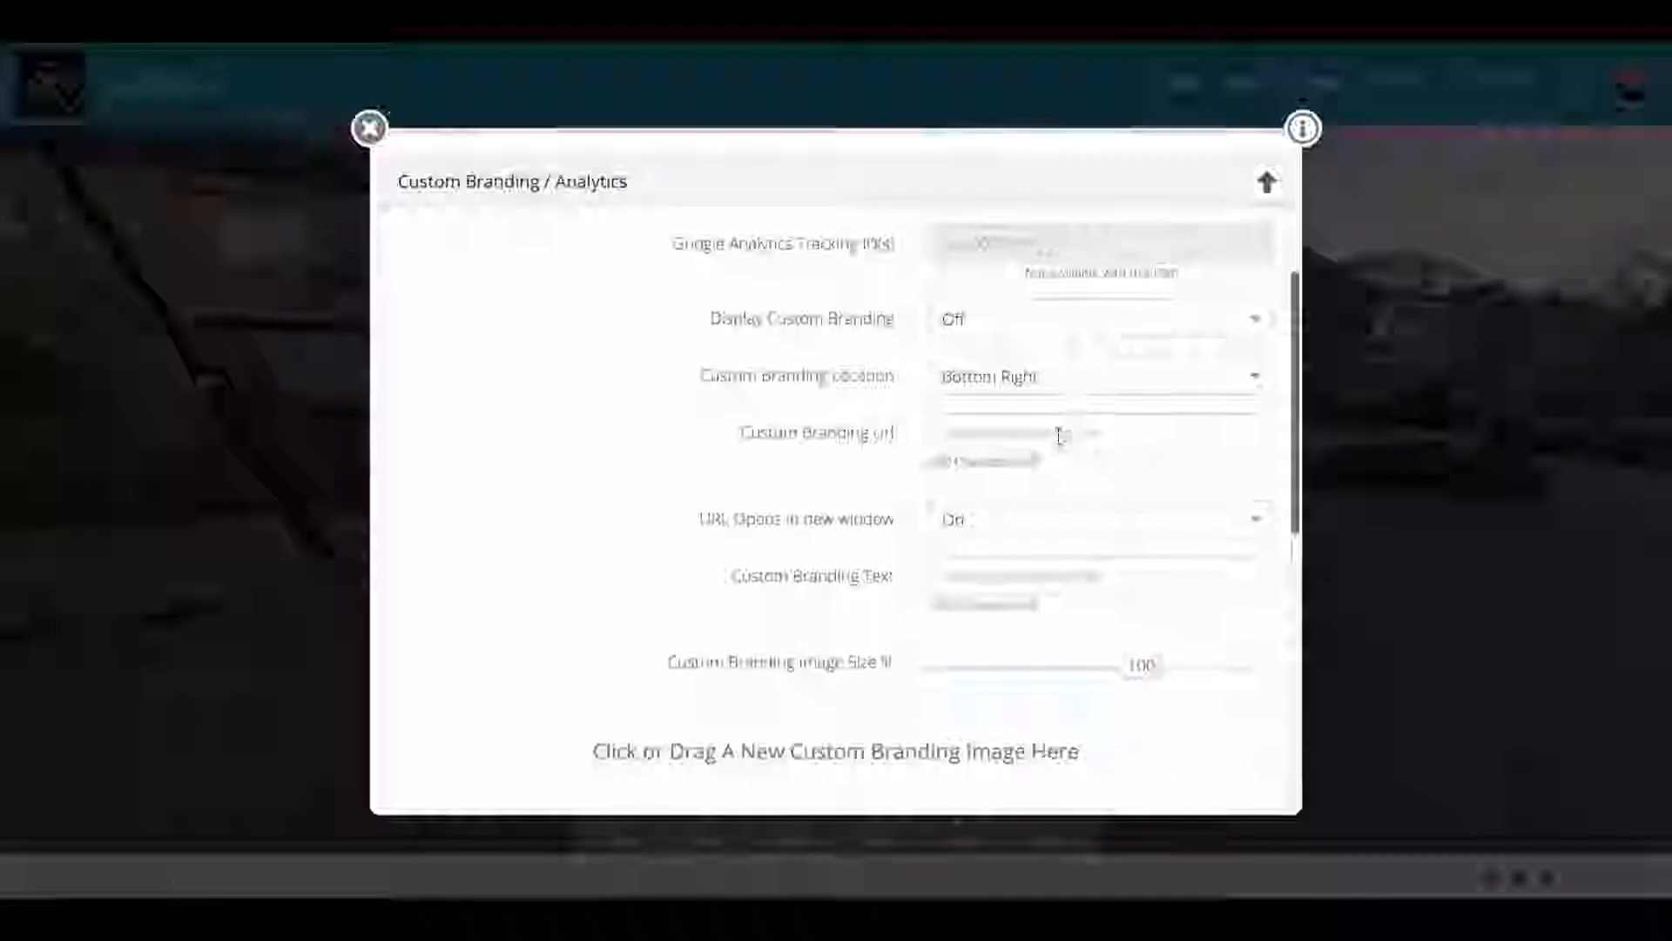
{"action": "left_click", "coordinate": [1010, 326]}
{"action": "left_click", "coordinate": [1008, 363]}
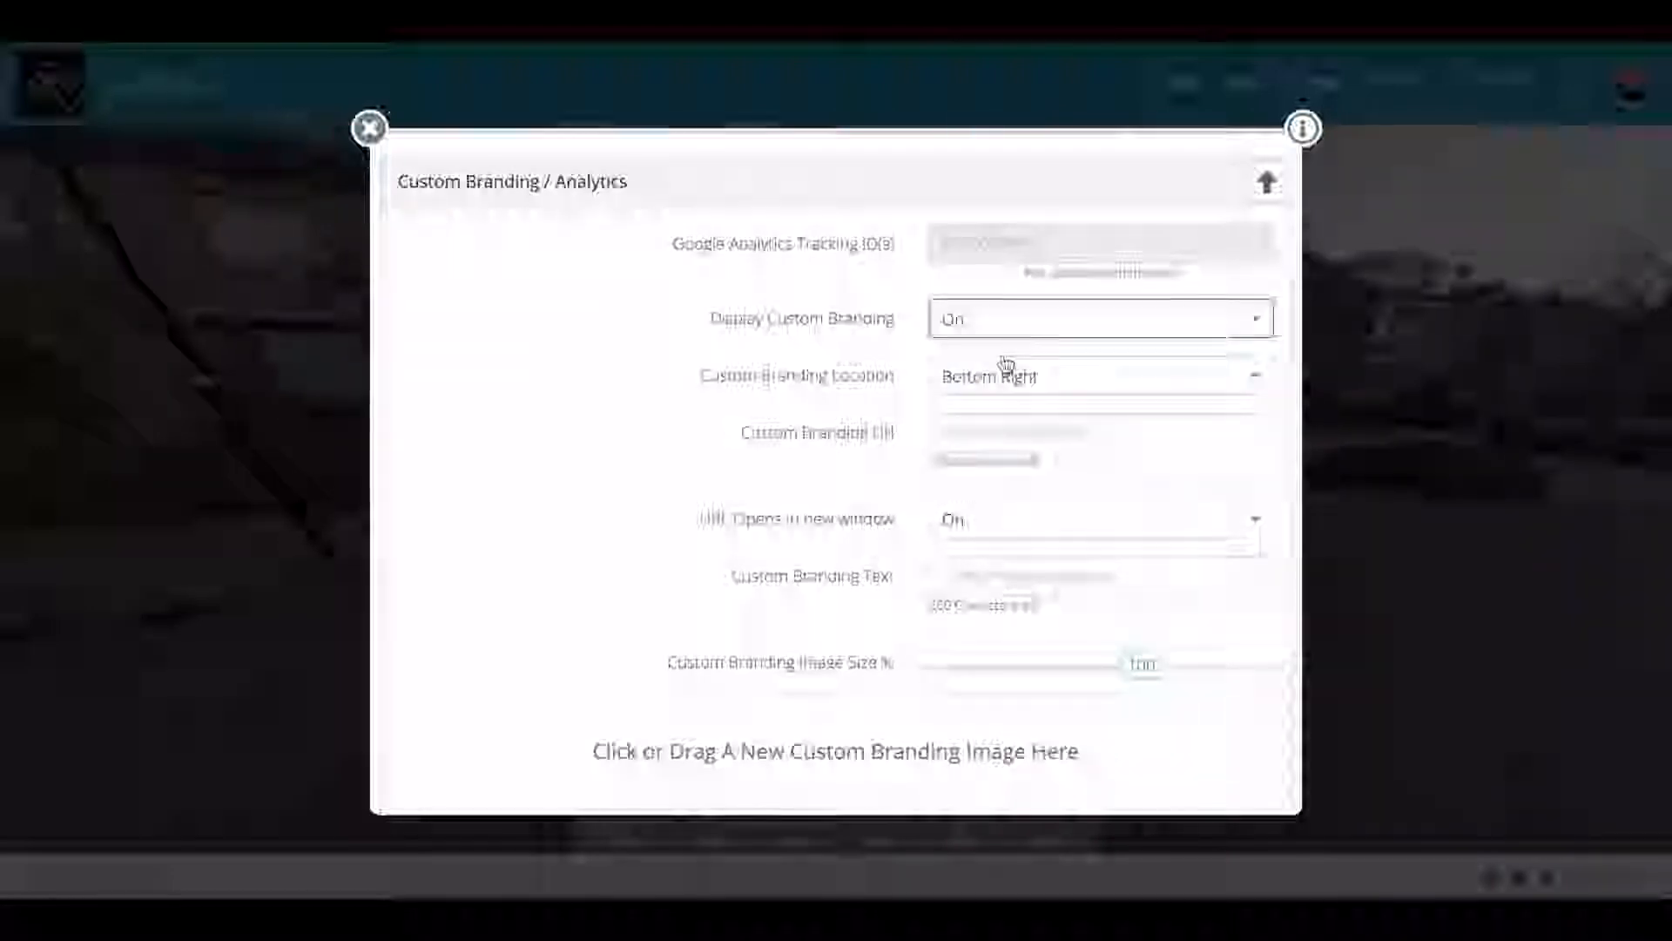
{"action": "left_click", "coordinate": [1016, 376]}
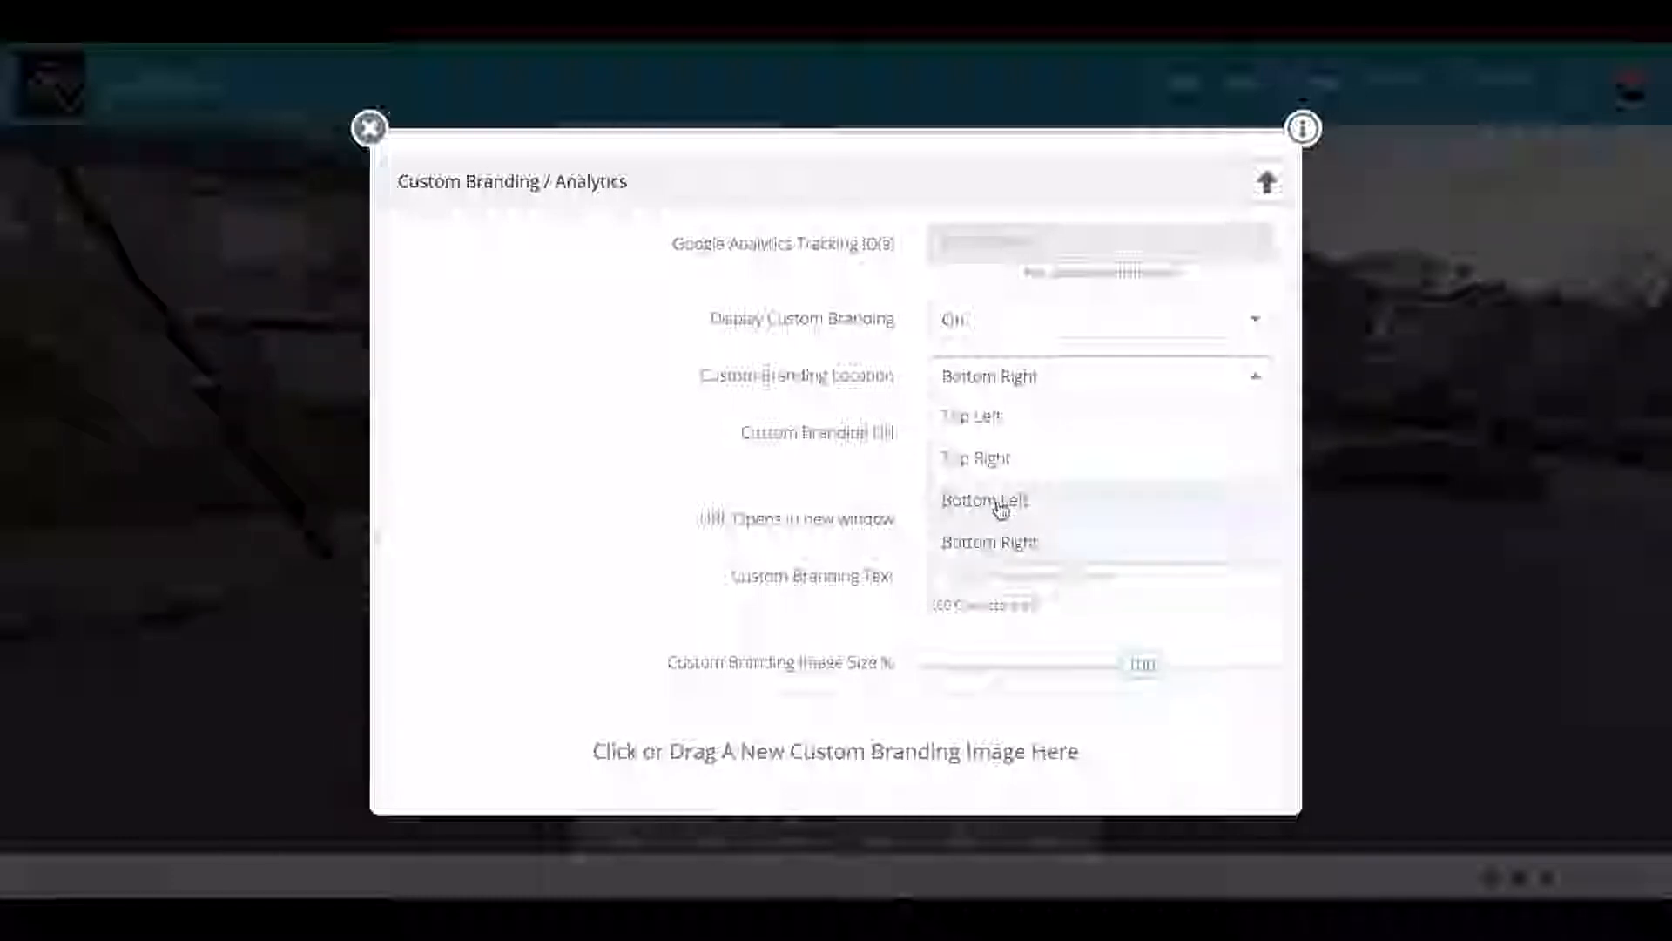
{"action": "left_click", "coordinate": [1100, 372]}
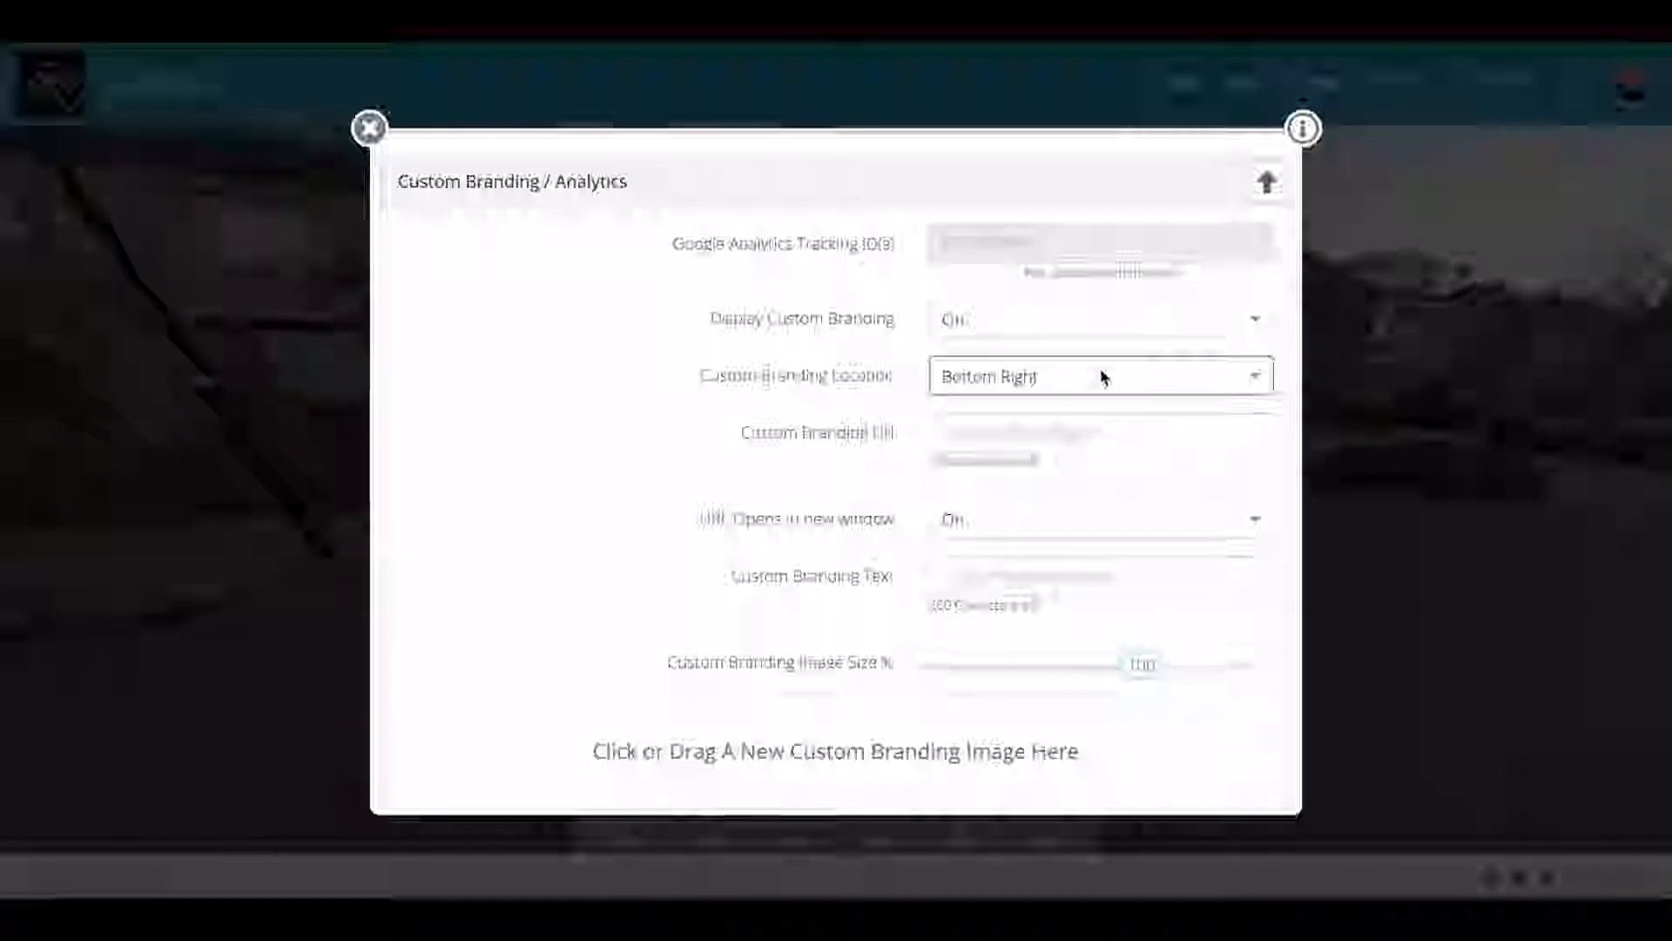
{"action": "left_click", "coordinate": [1045, 433]}
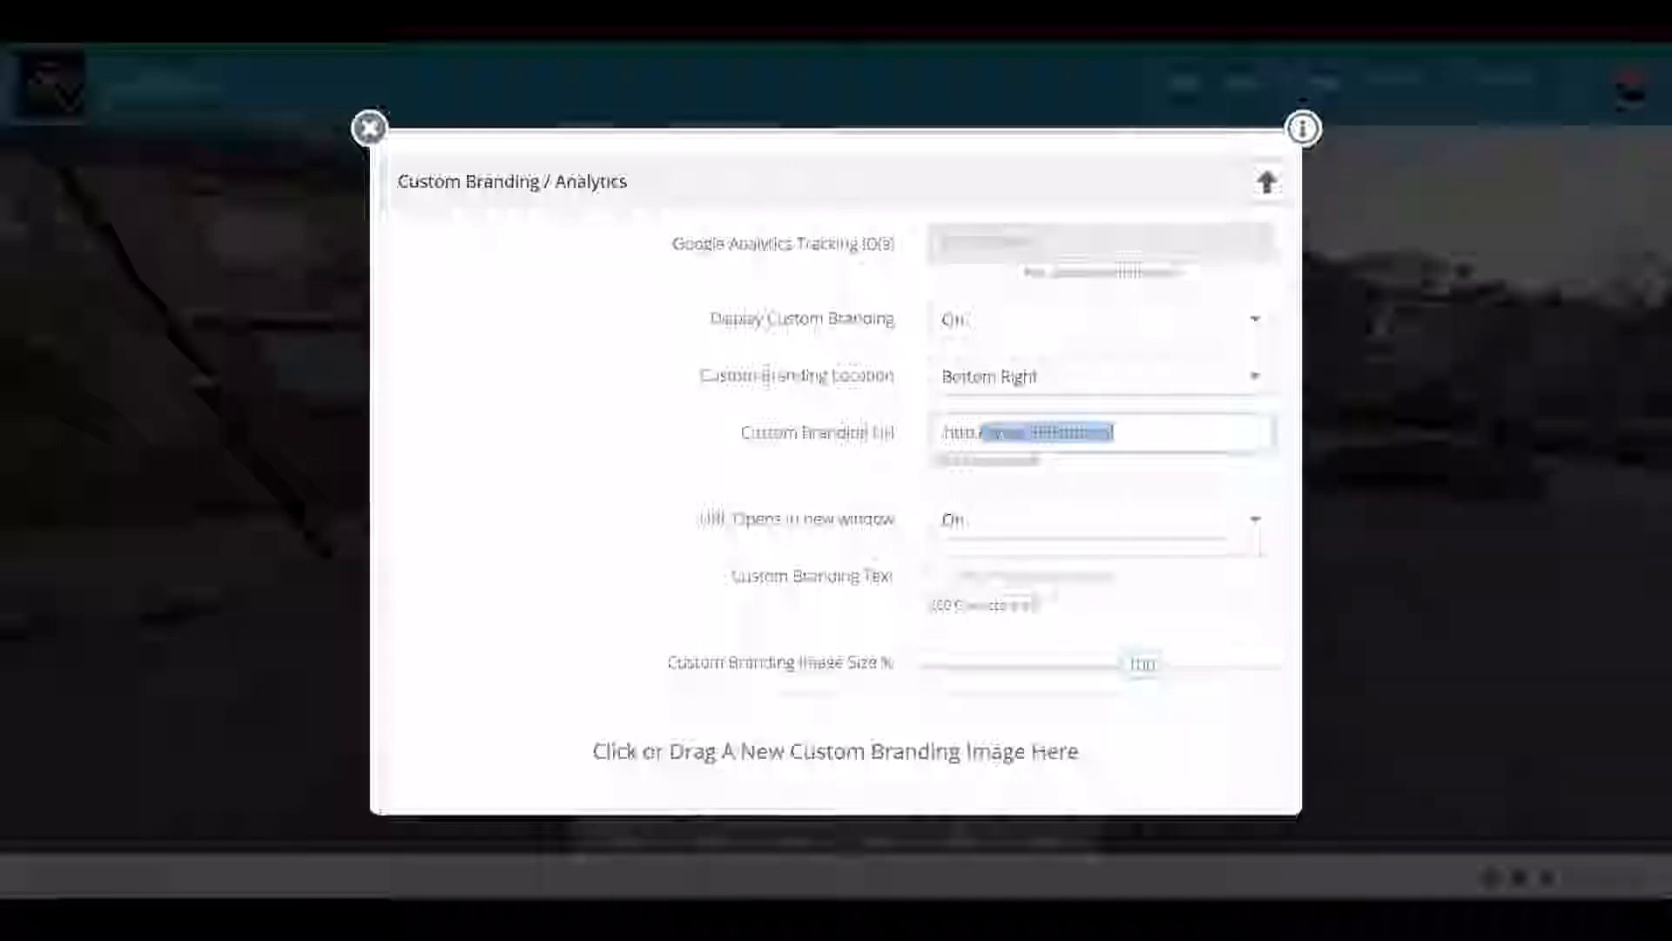
{"action": "type", "text": "//w"}
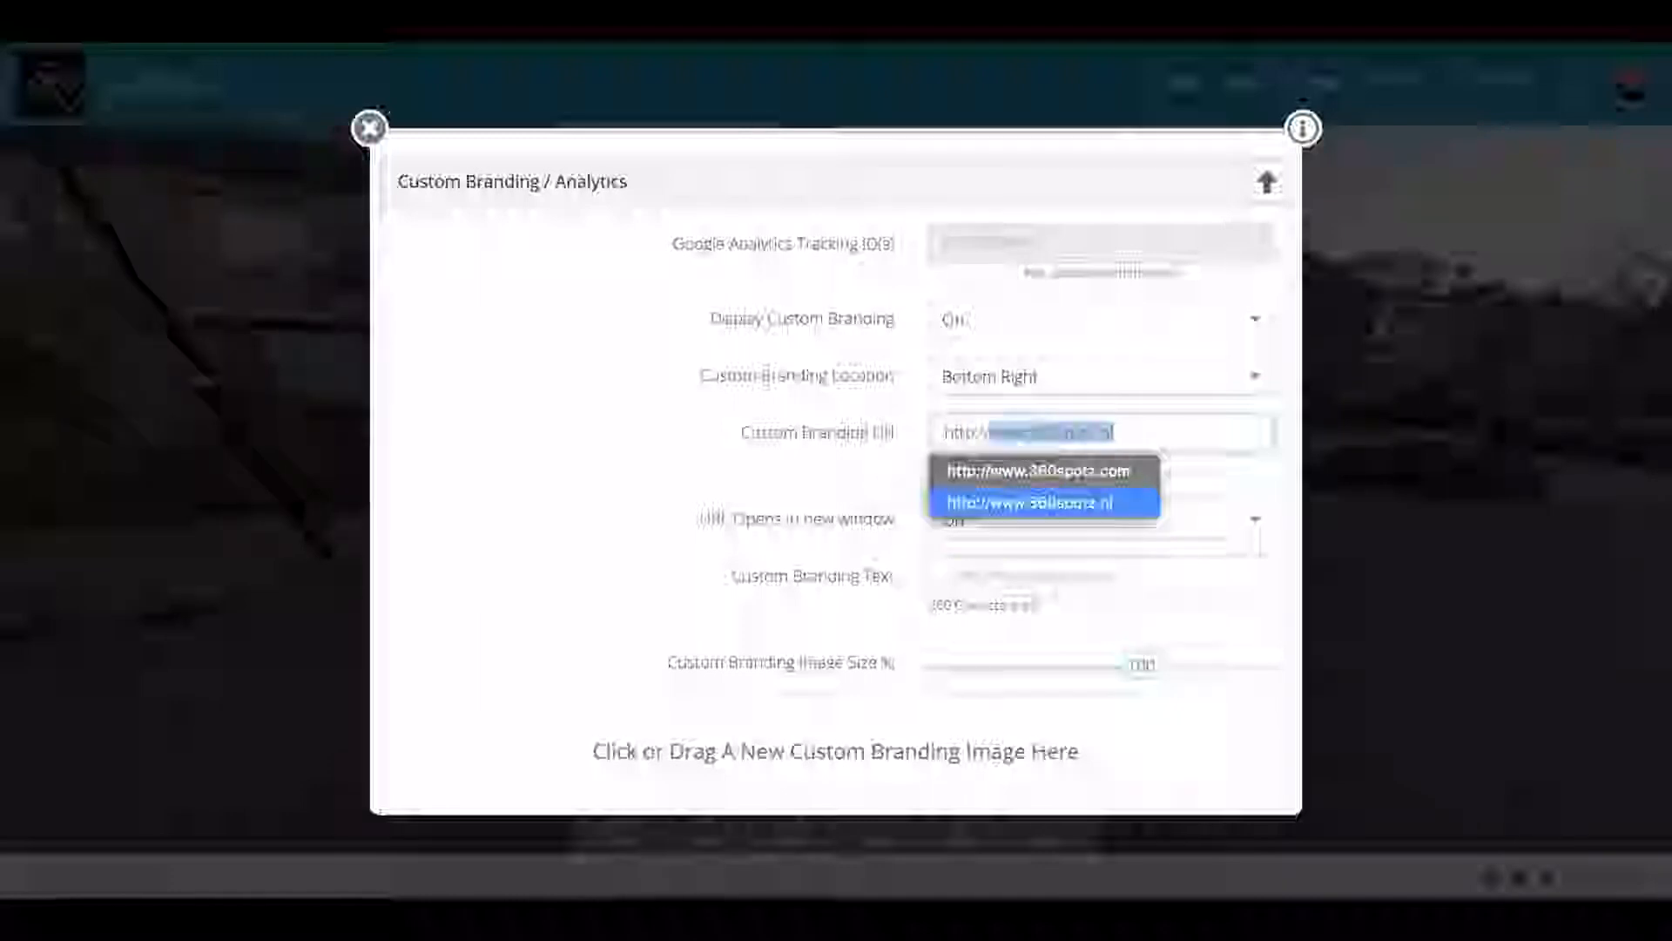
{"action": "type", "text": "ww."}
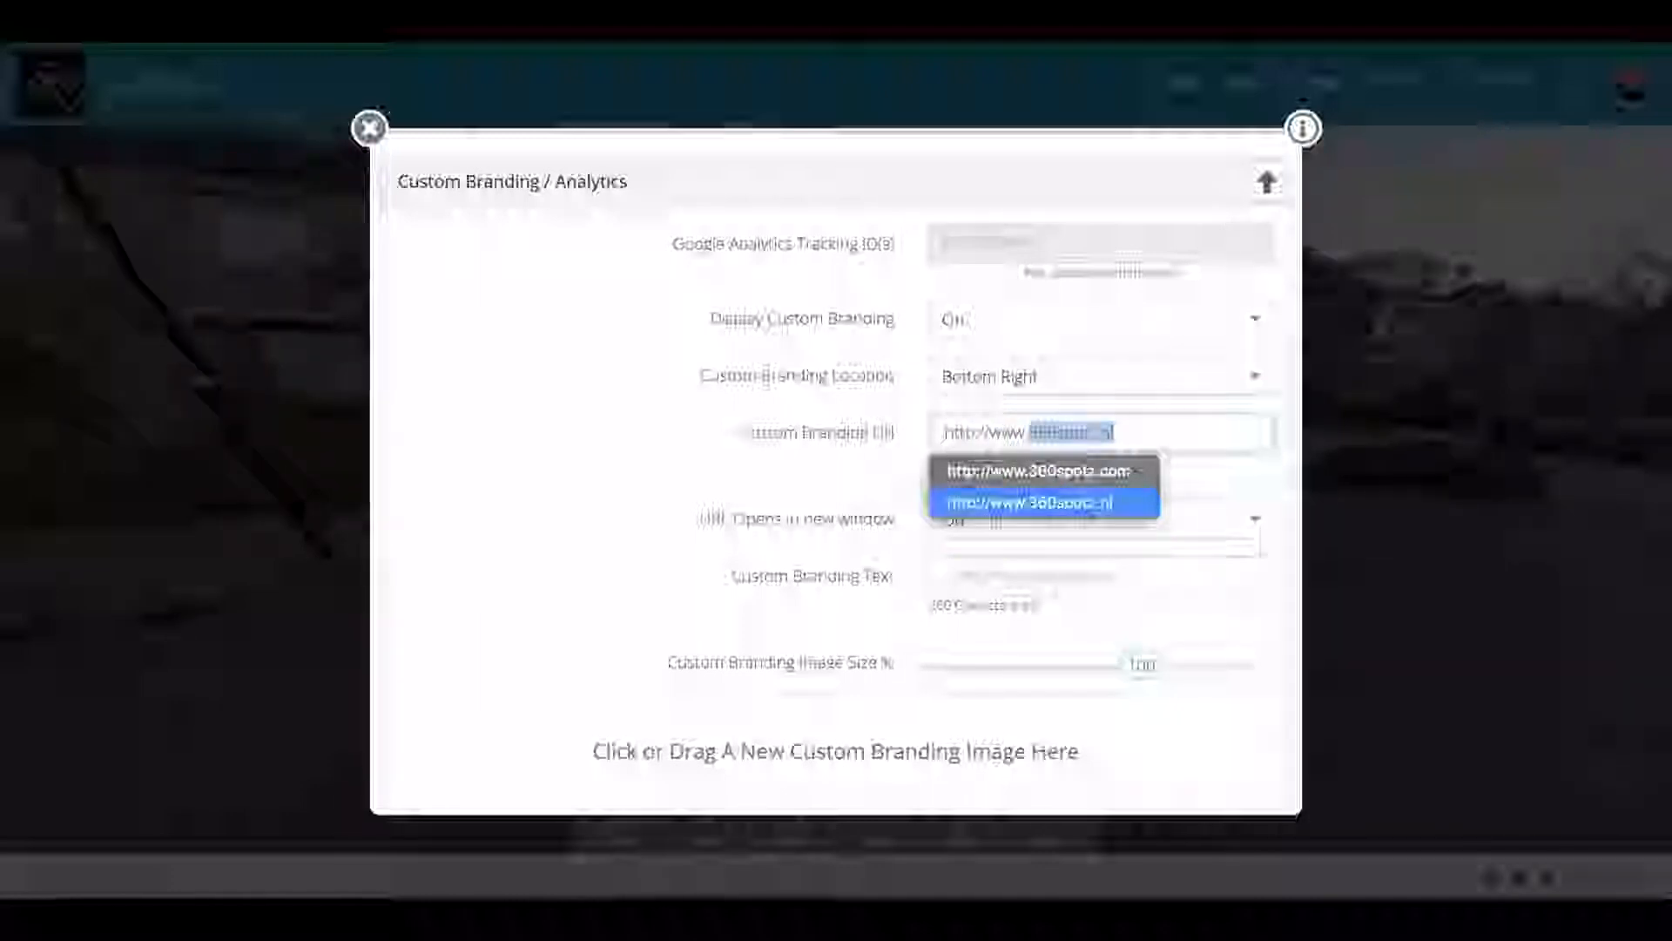
{"action": "type", "text": "360spo"}
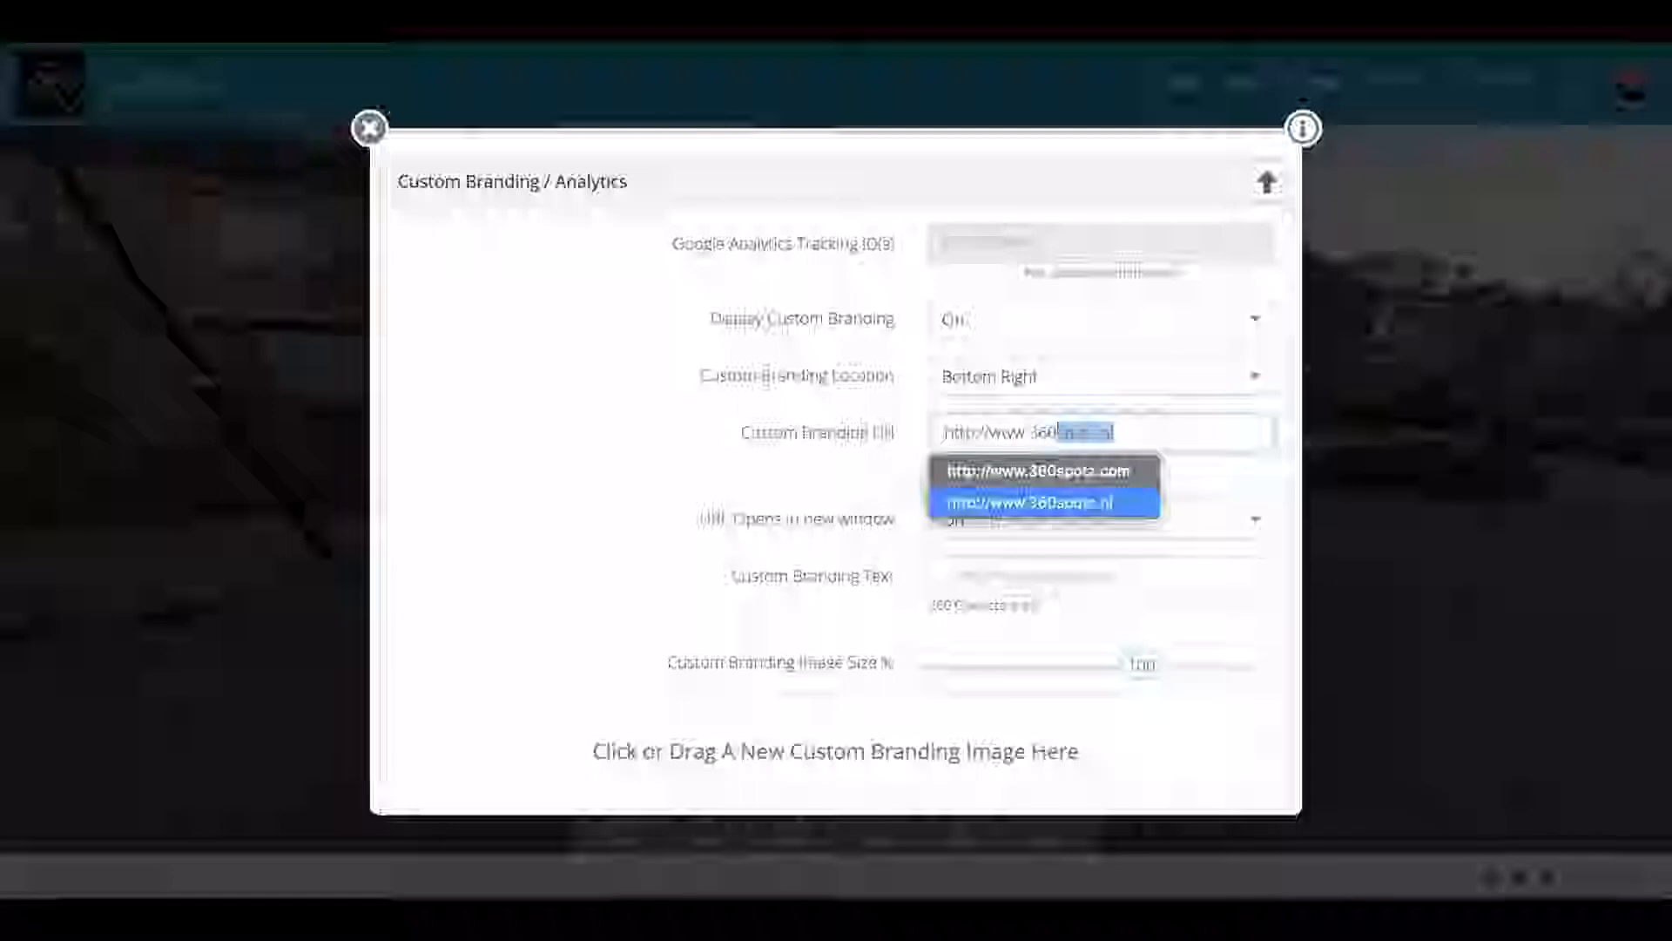
{"action": "type", "text": "trz.com"}
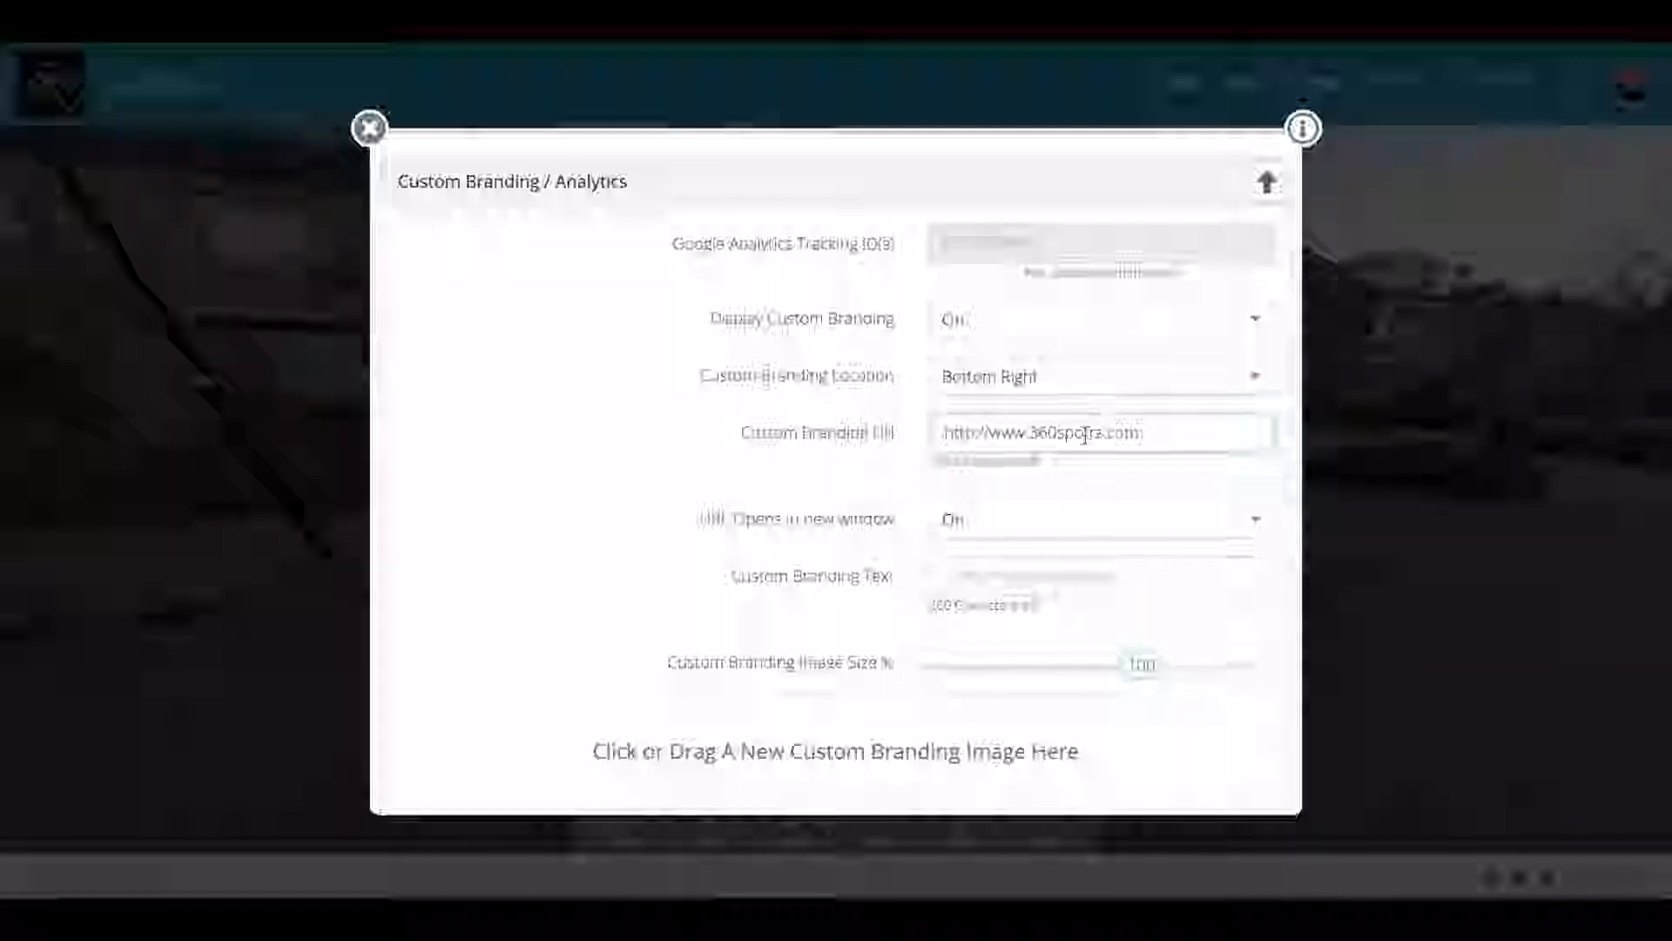
{"action": "type", "text": "t"}
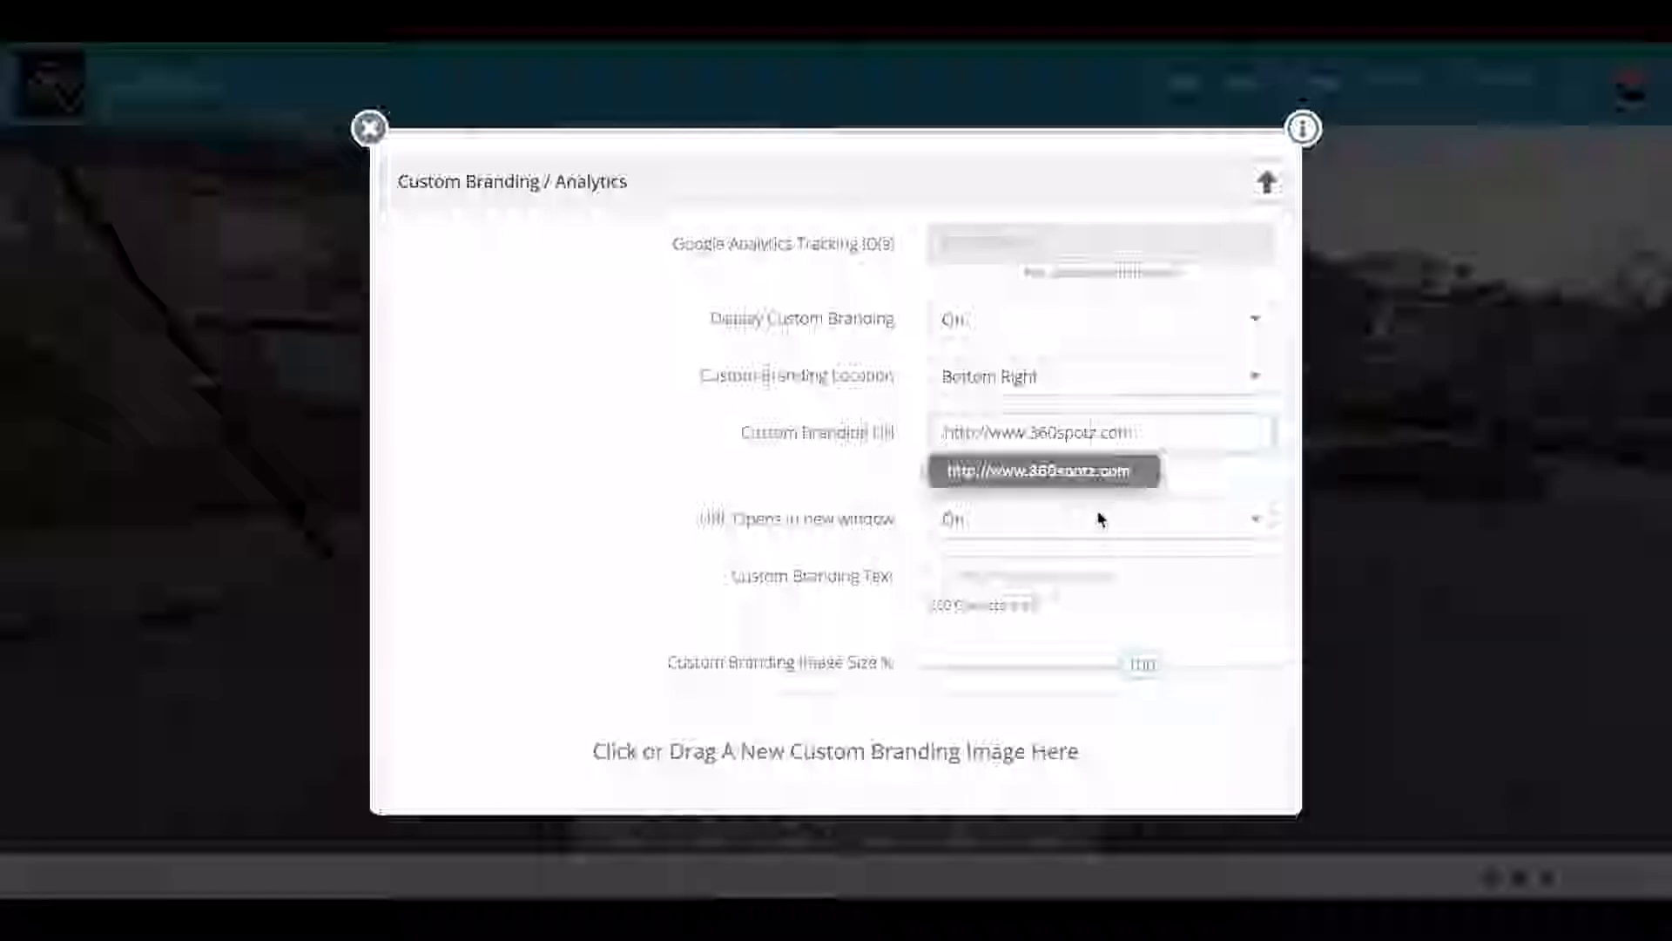
{"action": "scroll", "coordinate": [1183, 513], "scroll_direction": "down", "scroll_amount": 2}
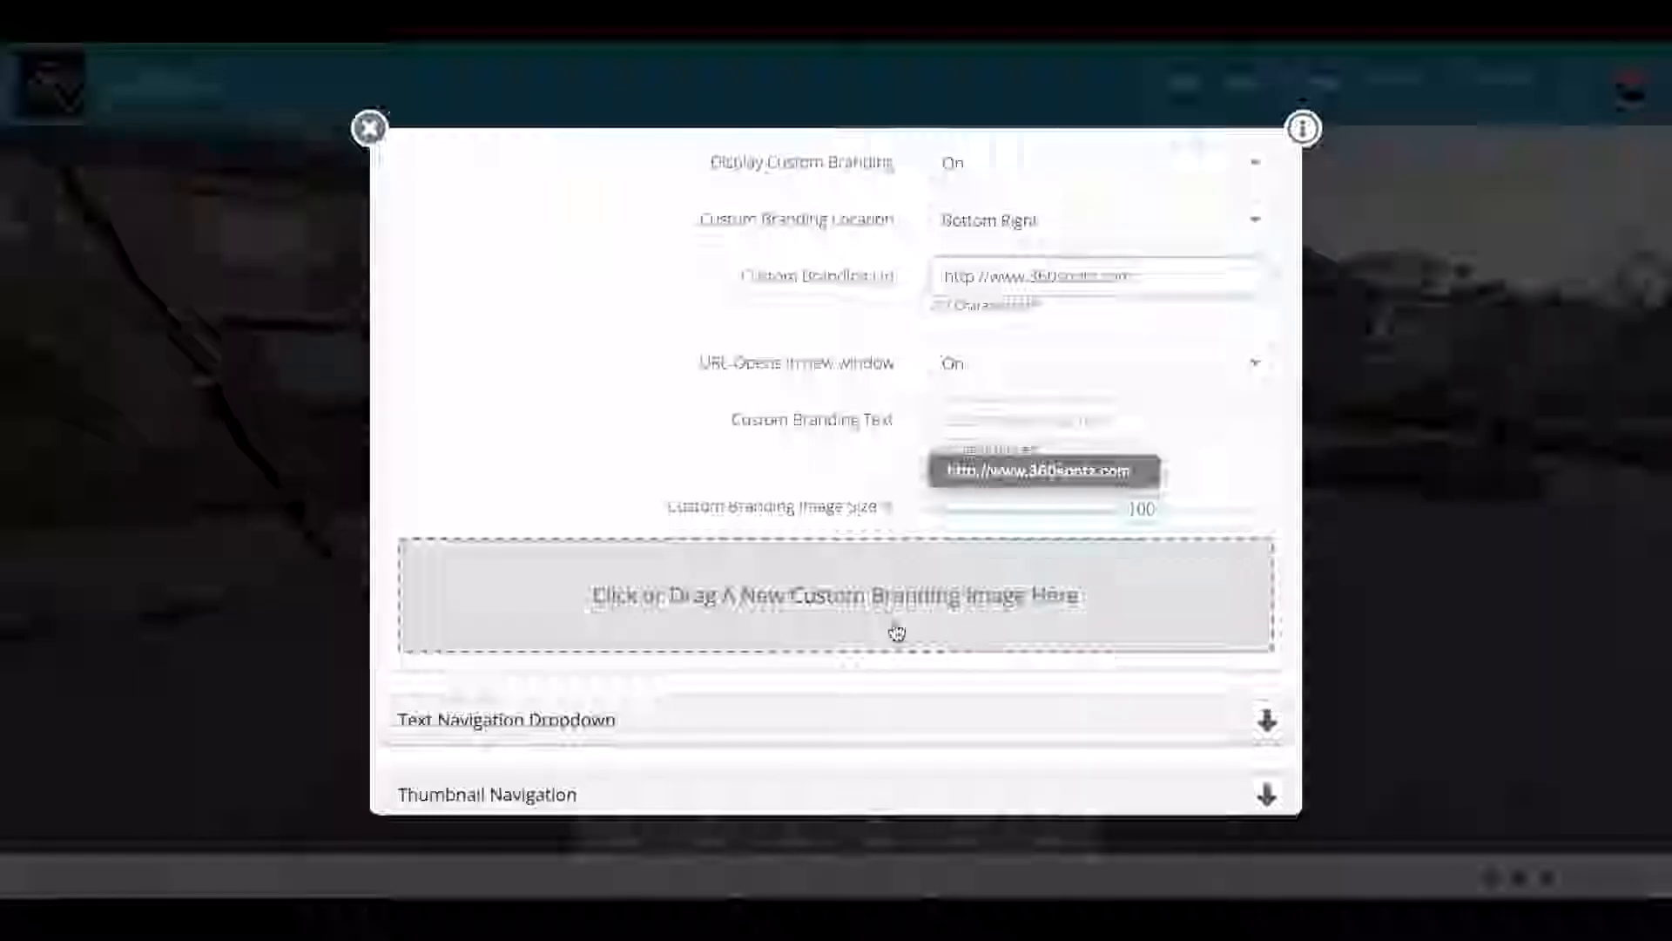
Step: Drop YourLogoHere from Finder into the branding image area and set its size to 100
{"action": "key", "text": "super+Tab"}
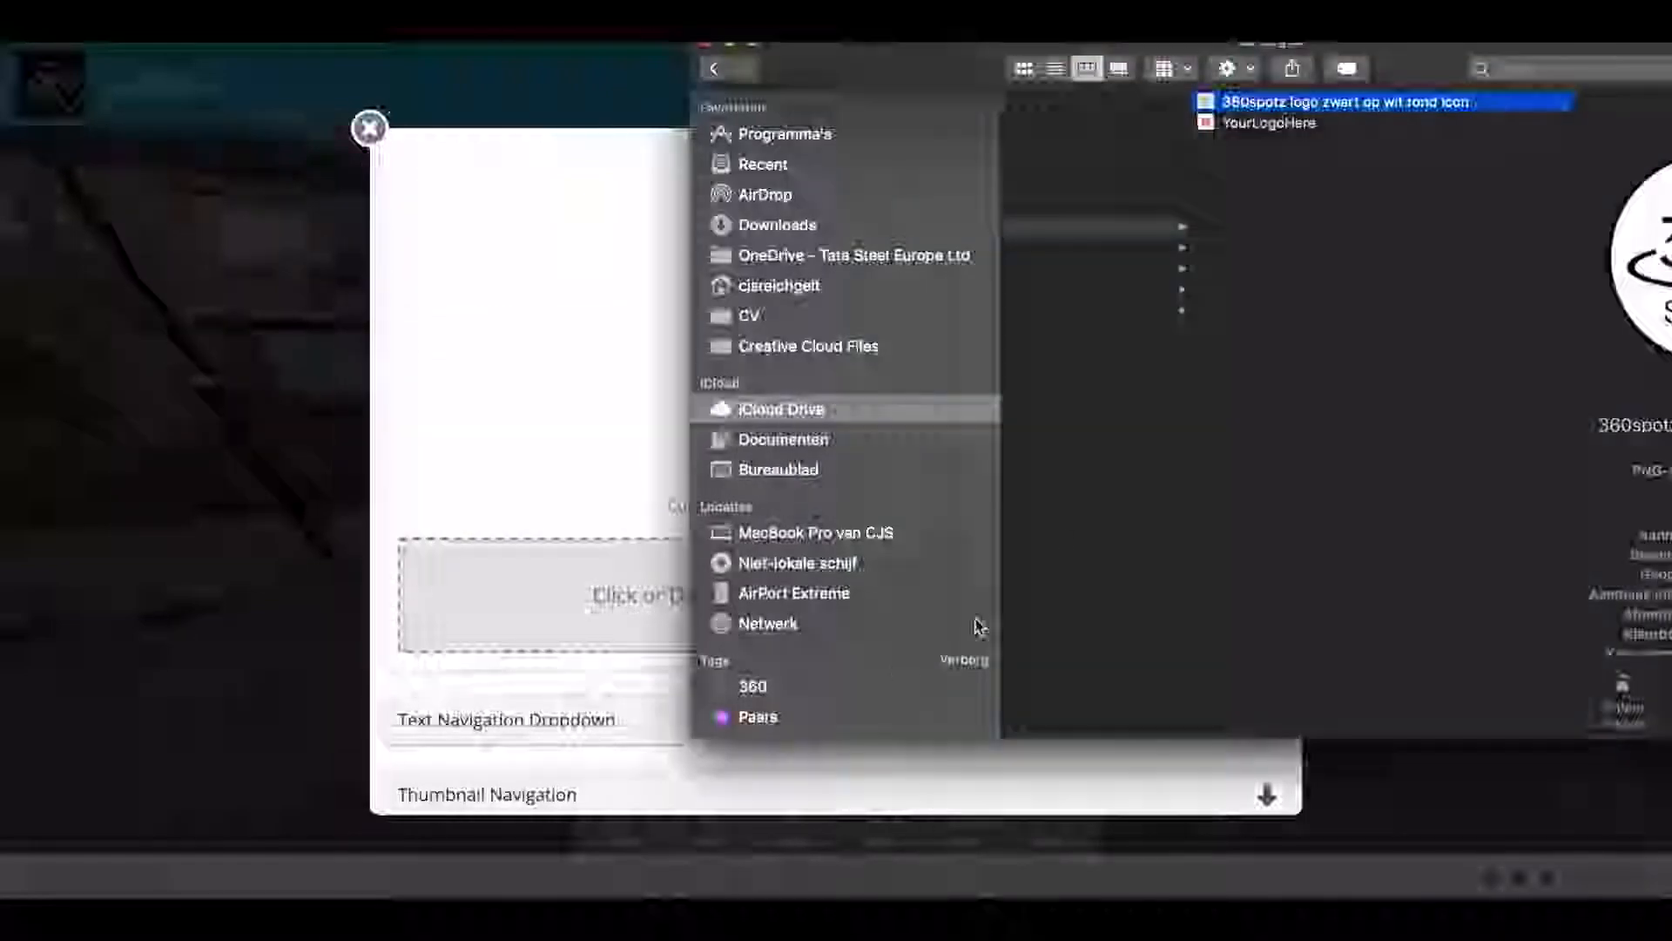
{"action": "left_click", "coordinate": [1260, 124]}
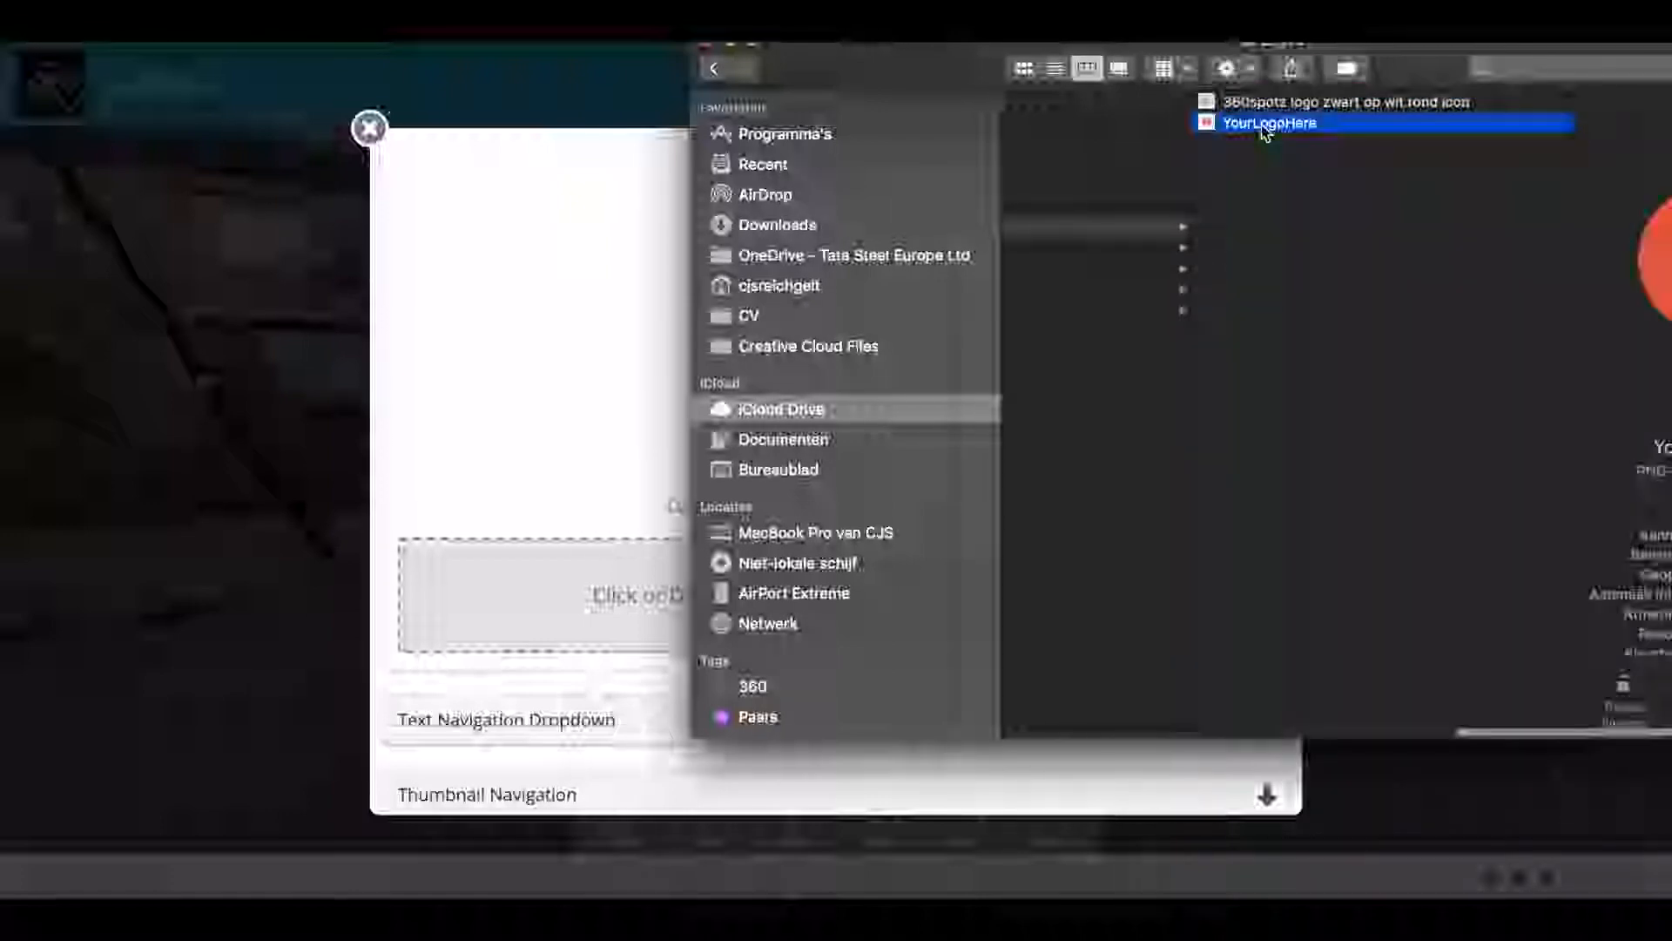
{"action": "left_click_drag", "start_coordinate": [1262, 124], "coordinate": [532, 617]}
{"action": "left_click", "coordinate": [491, 495]}
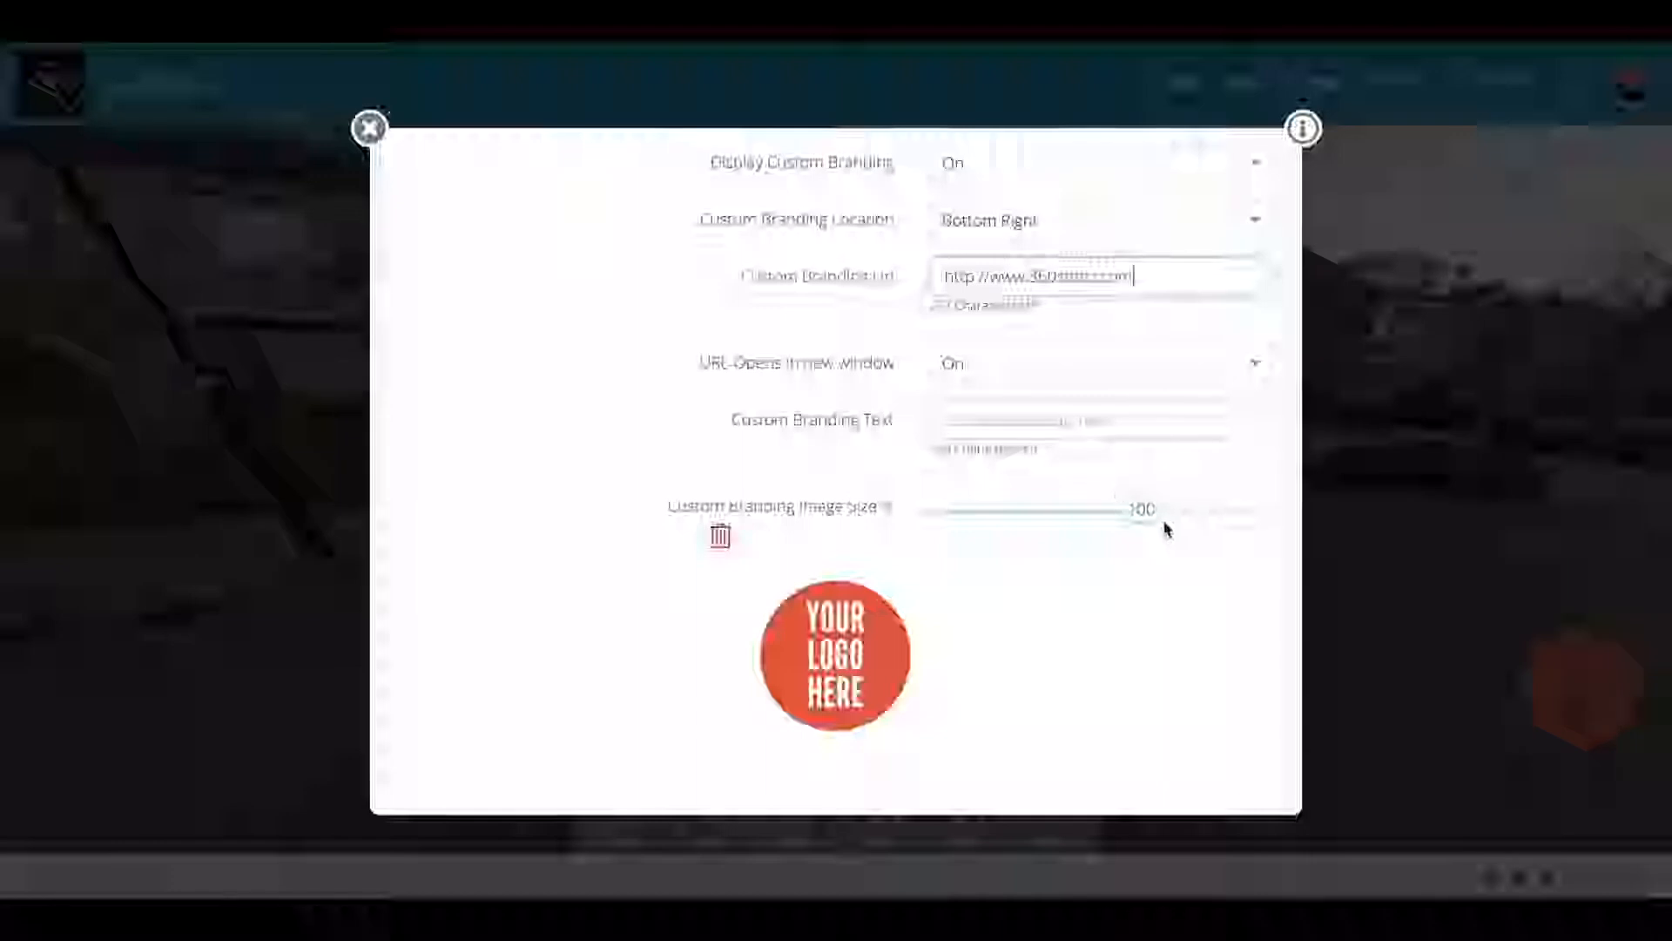
{"action": "mouse_move", "coordinate": [1125, 511]}
{"action": "left_mouse_down"}
{"action": "mouse_move", "coordinate": [978, 510]}
{"action": "mouse_move", "coordinate": [1245, 508]}
{"action": "mouse_move", "coordinate": [1146, 514]}
{"action": "left_mouse_up"}
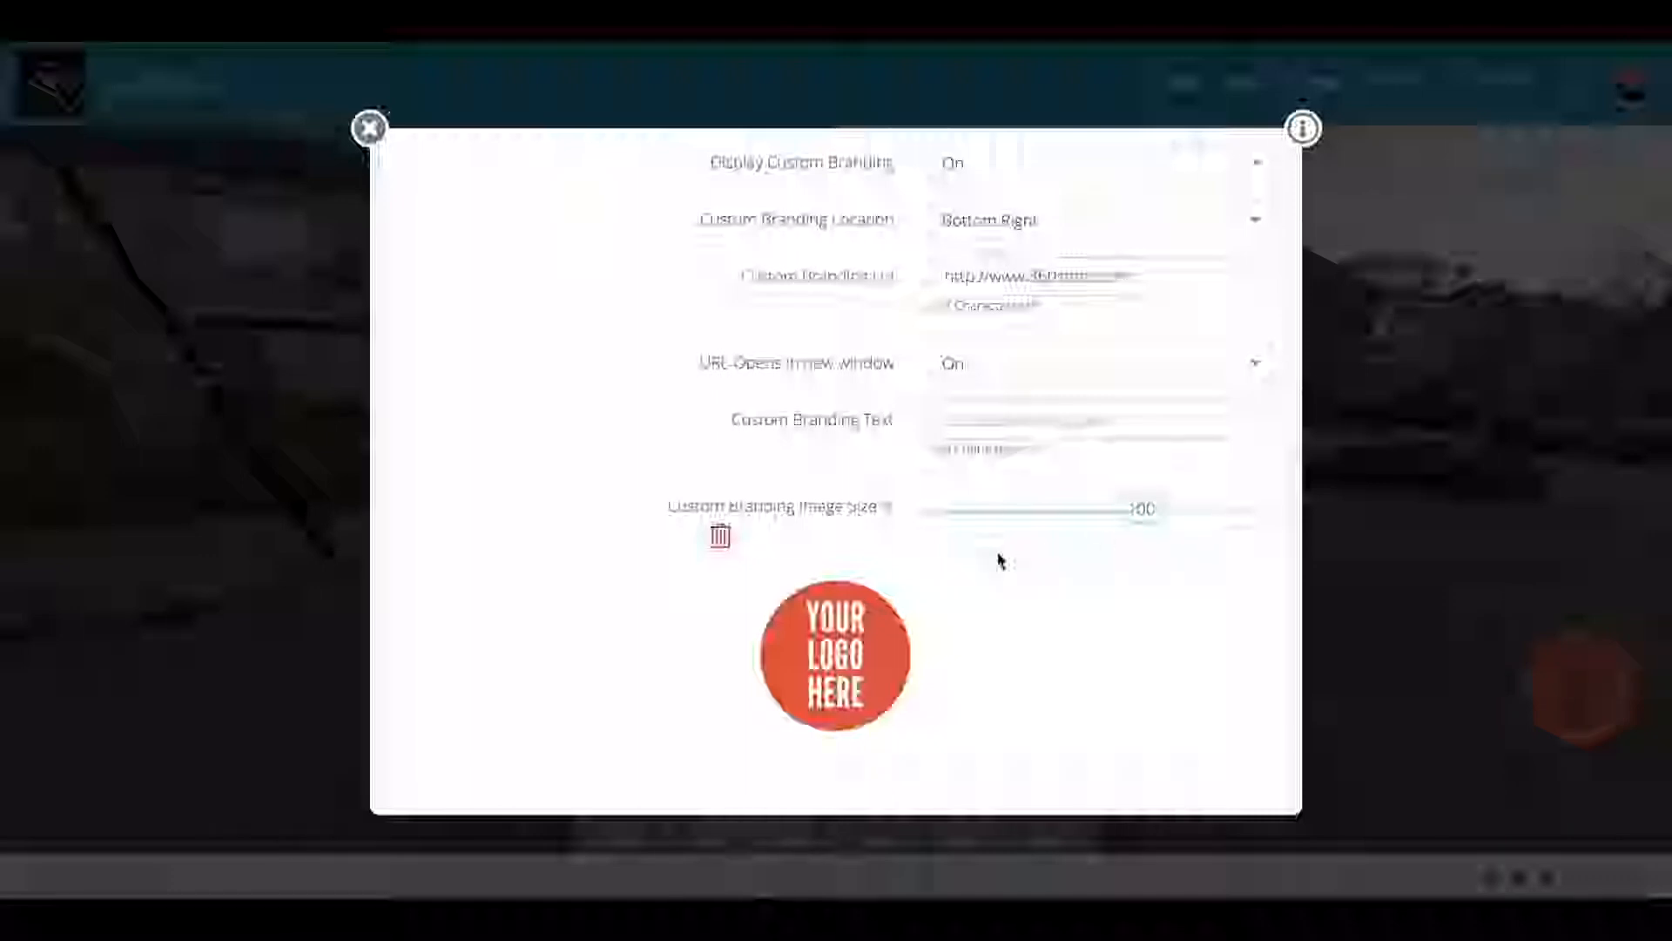
{"action": "scroll", "coordinate": [999, 560], "scroll_direction": "down", "scroll_amount": 5}
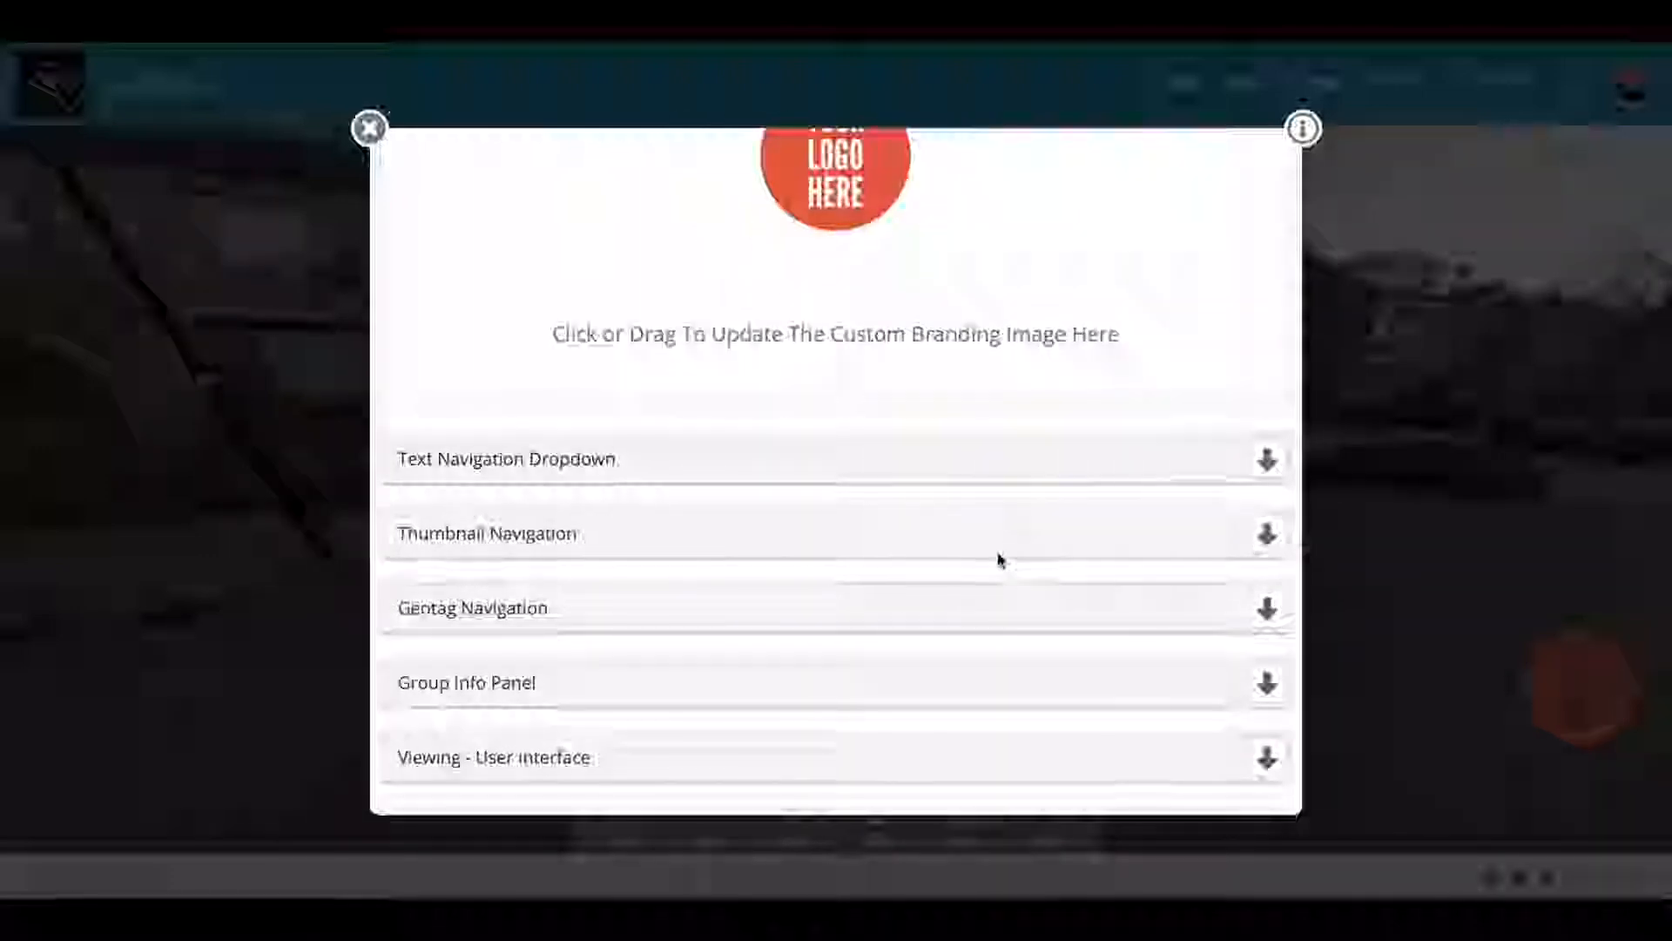
Step: Expand Field Of View (Zooming) and drag the Initial FOV slider lower
{"action": "scroll", "coordinate": [999, 560], "scroll_direction": "down", "scroll_amount": 2}
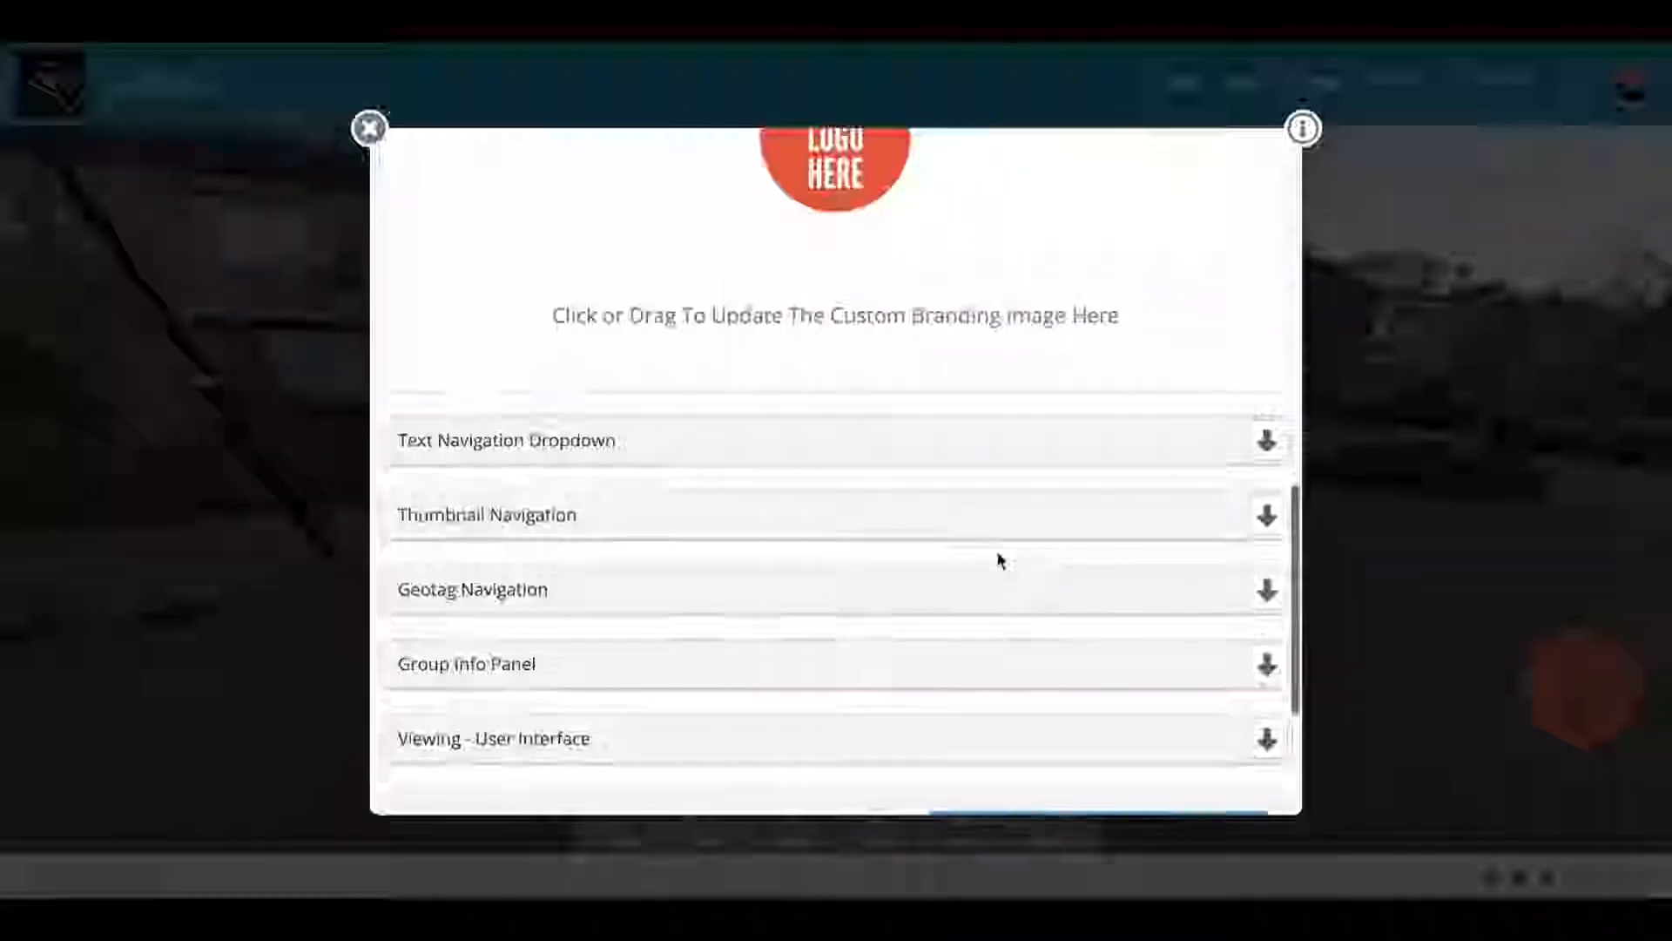
{"action": "scroll", "coordinate": [999, 560], "scroll_direction": "up", "scroll_amount": 8}
{"action": "scroll", "coordinate": [999, 558], "scroll_direction": "up", "scroll_amount": 5}
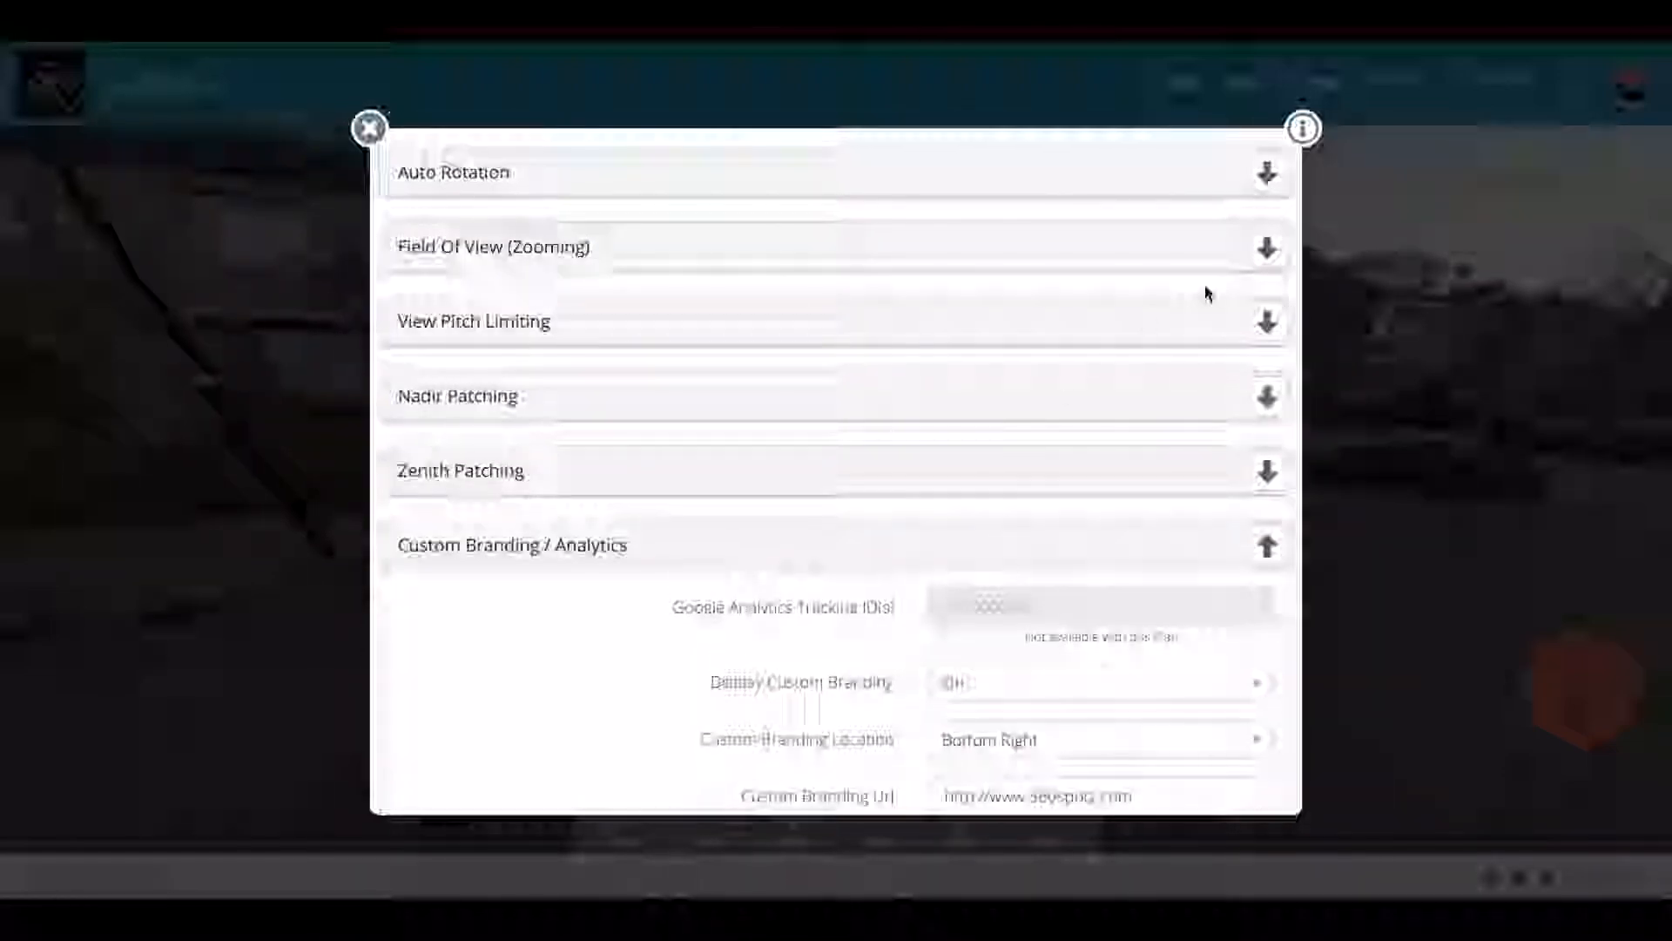
{"action": "left_click", "coordinate": [1269, 249]}
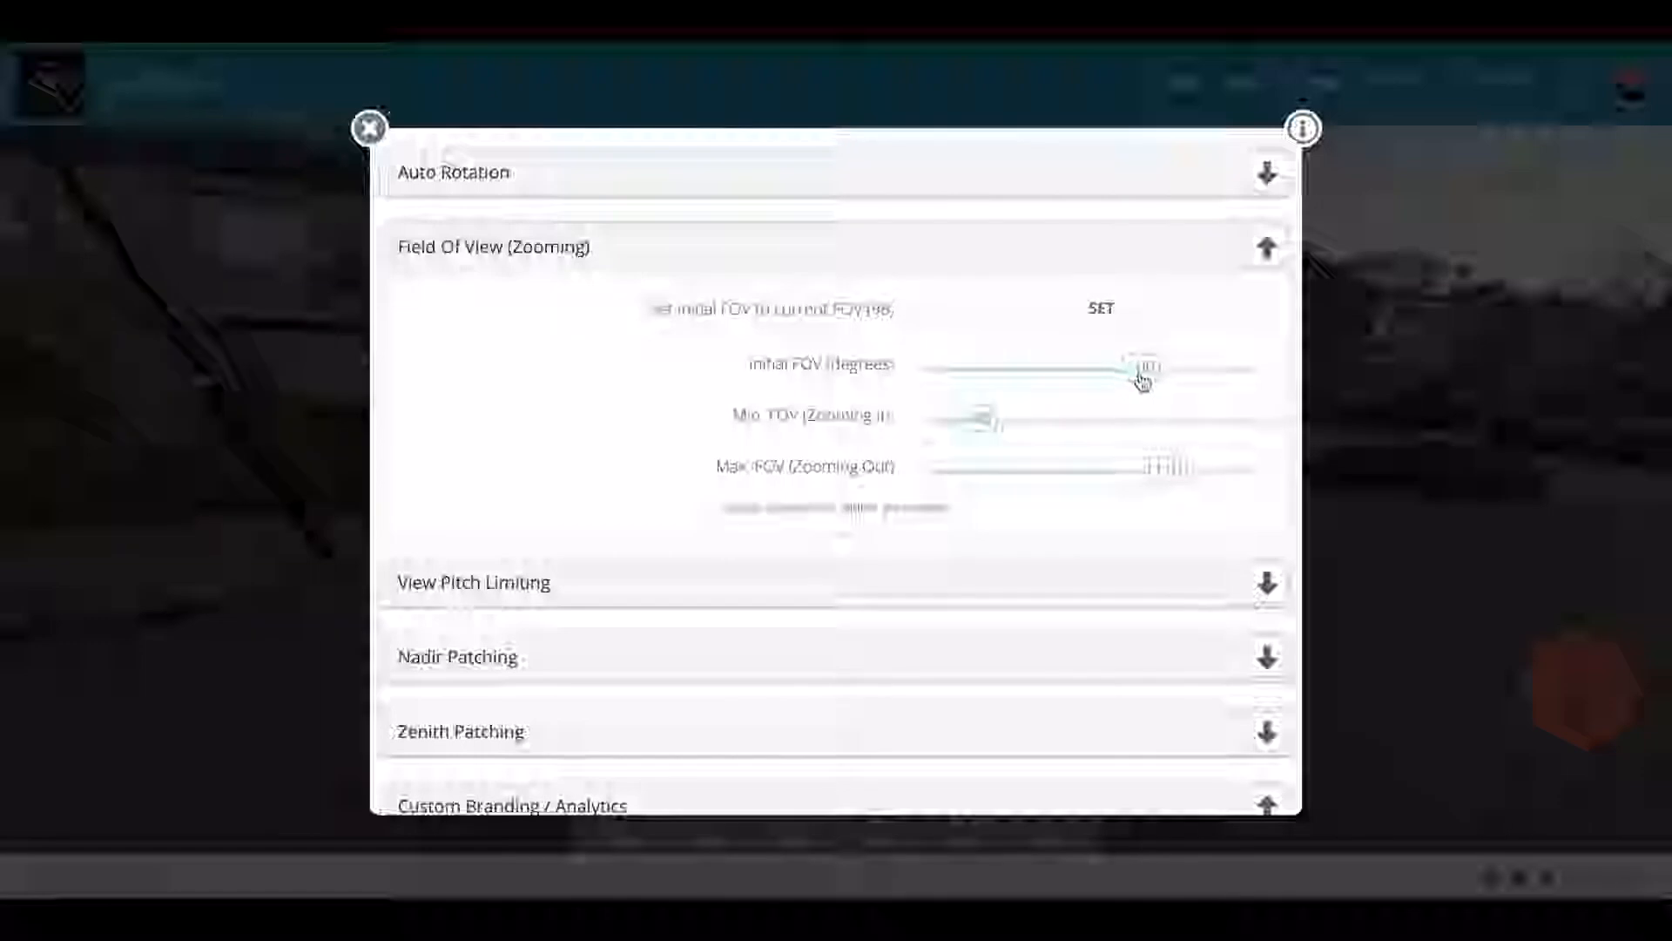
{"action": "left_click_drag", "start_coordinate": [1142, 381], "coordinate": [1146, 346]}
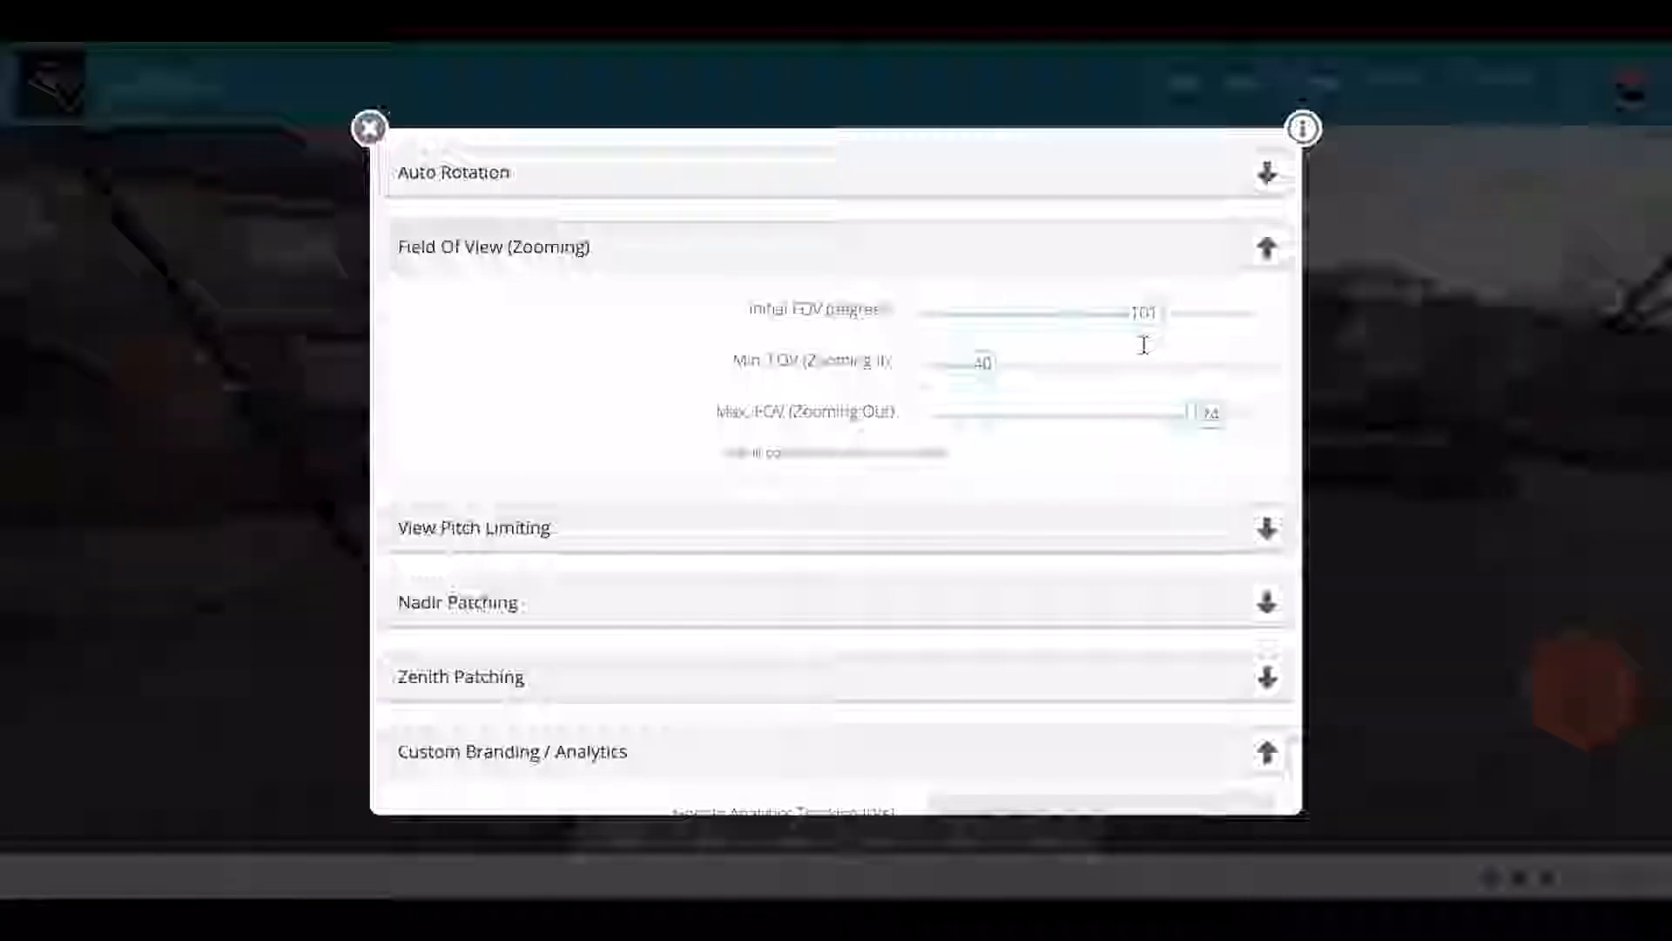
{"action": "scroll", "coordinate": [1109, 418], "scroll_direction": "down", "scroll_amount": 3}
{"action": "scroll", "coordinate": [1109, 420], "scroll_direction": "down", "scroll_amount": 10}
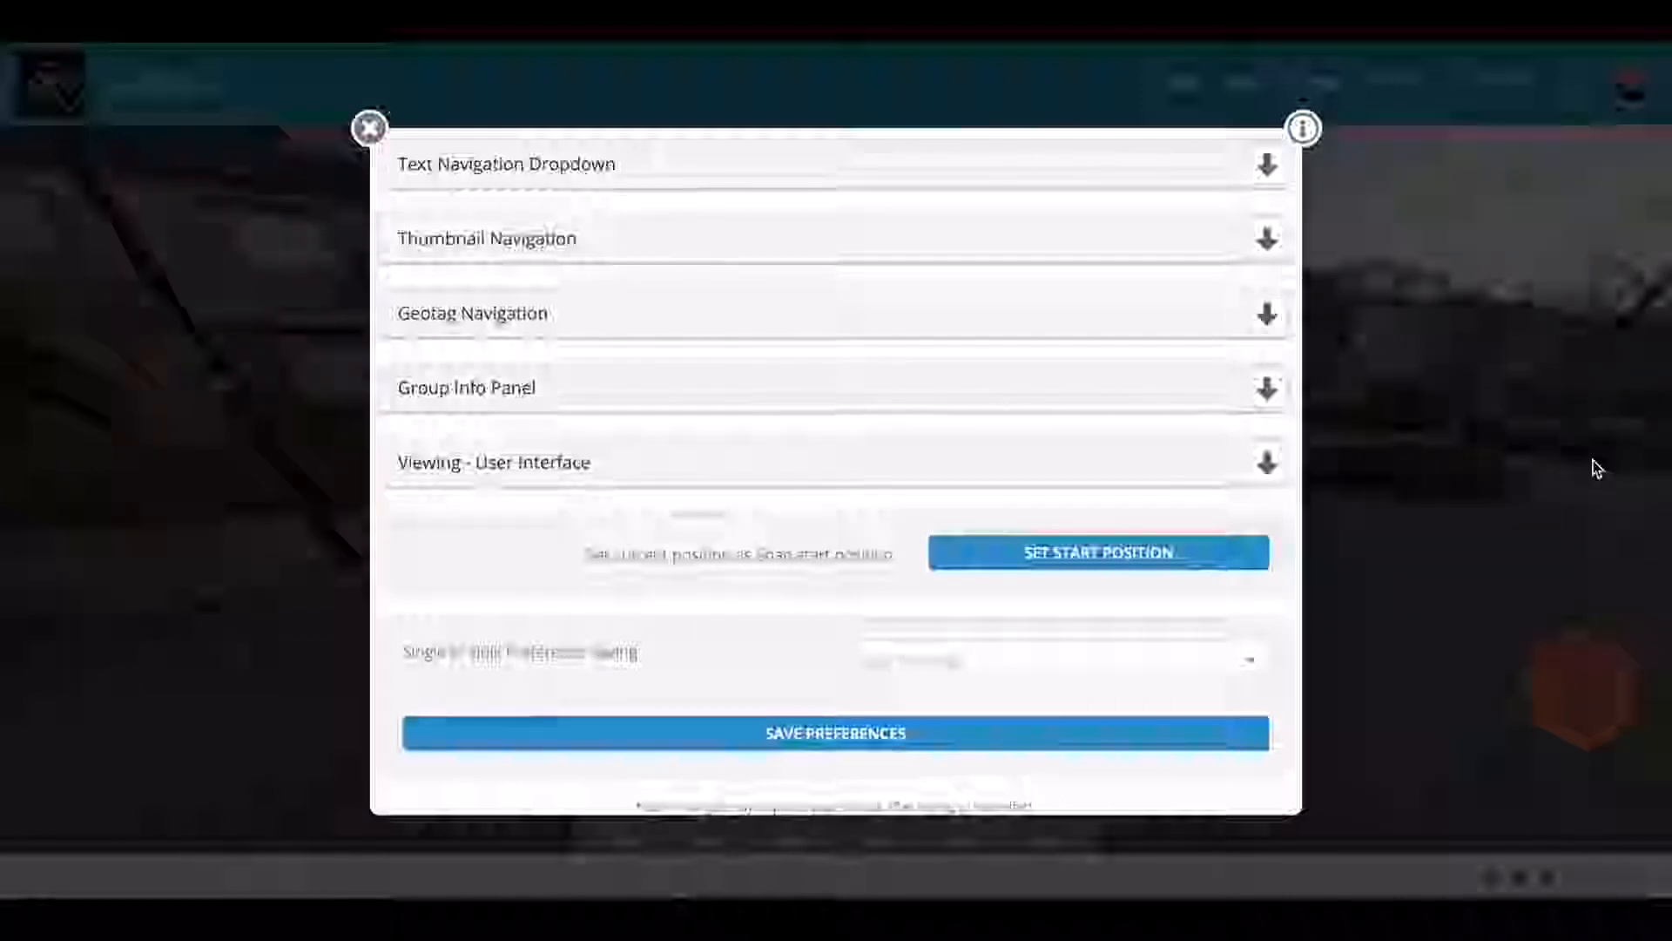
Step: Under Geotag Navigation, set 'Allow users to toggle the Geotag Map' to On
{"action": "left_click", "coordinate": [1266, 316]}
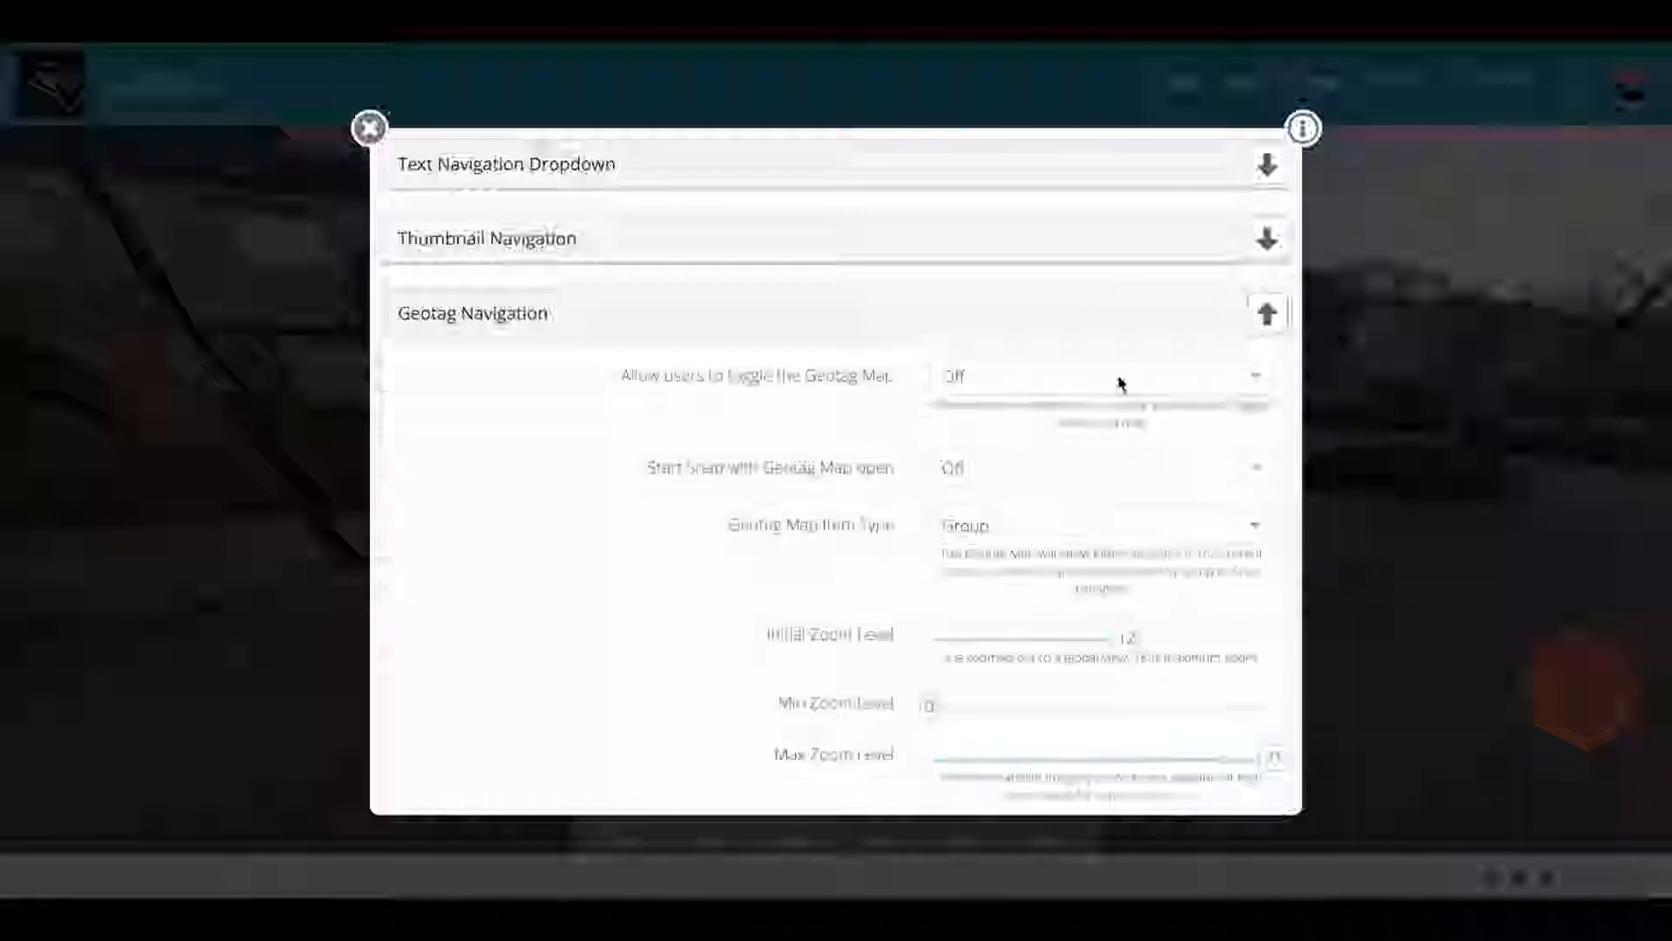
{"action": "left_click", "coordinate": [1075, 389]}
{"action": "left_click", "coordinate": [1071, 417]}
Step: Change the geotag map's Initial Display Type from Hybrid to Roadmap
{"action": "scroll", "coordinate": [863, 433], "scroll_direction": "down", "scroll_amount": 3}
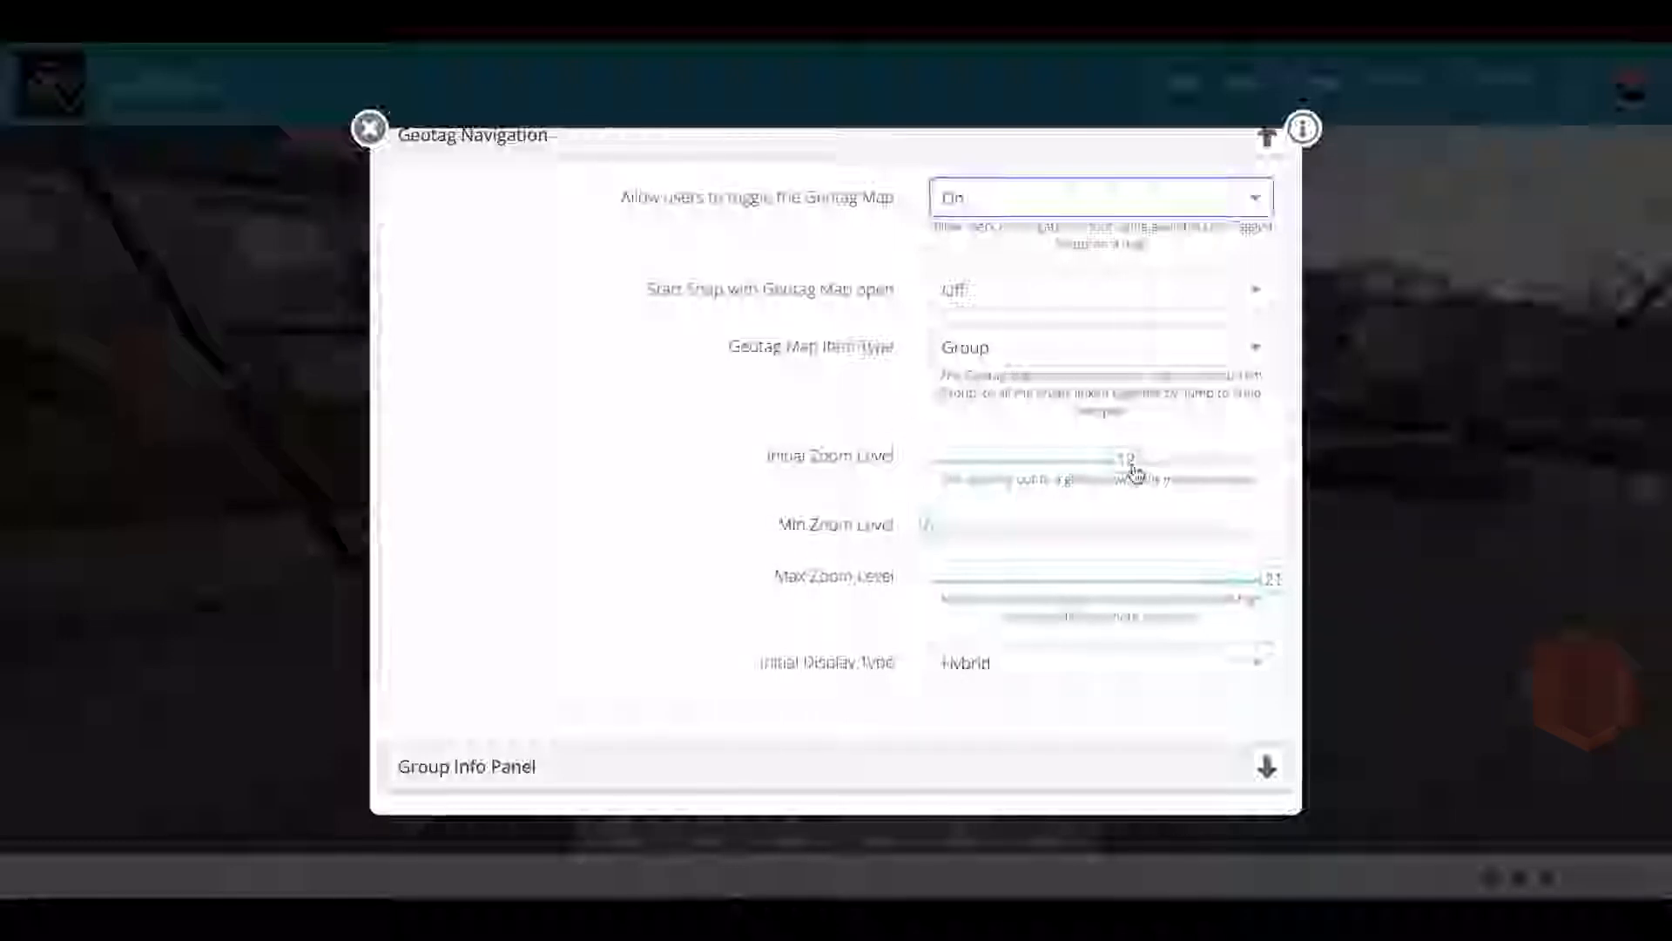
{"action": "scroll", "coordinate": [1000, 505], "scroll_direction": "down", "scroll_amount": 3}
{"action": "left_click", "coordinate": [1067, 459]}
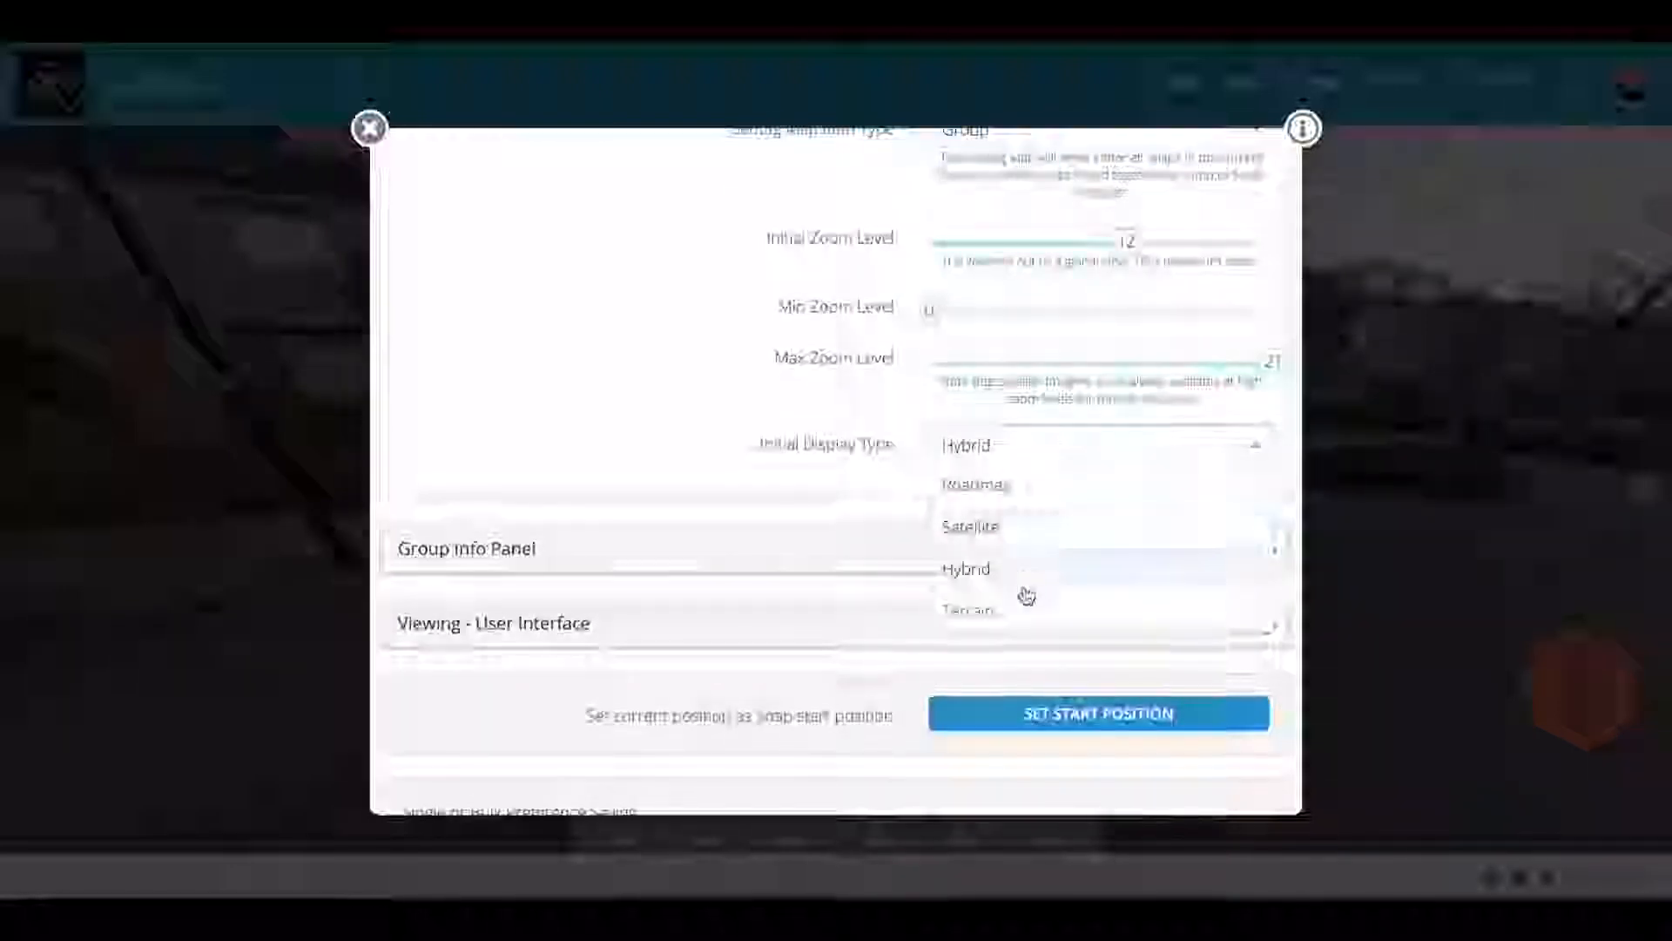
{"action": "left_click", "coordinate": [1016, 485]}
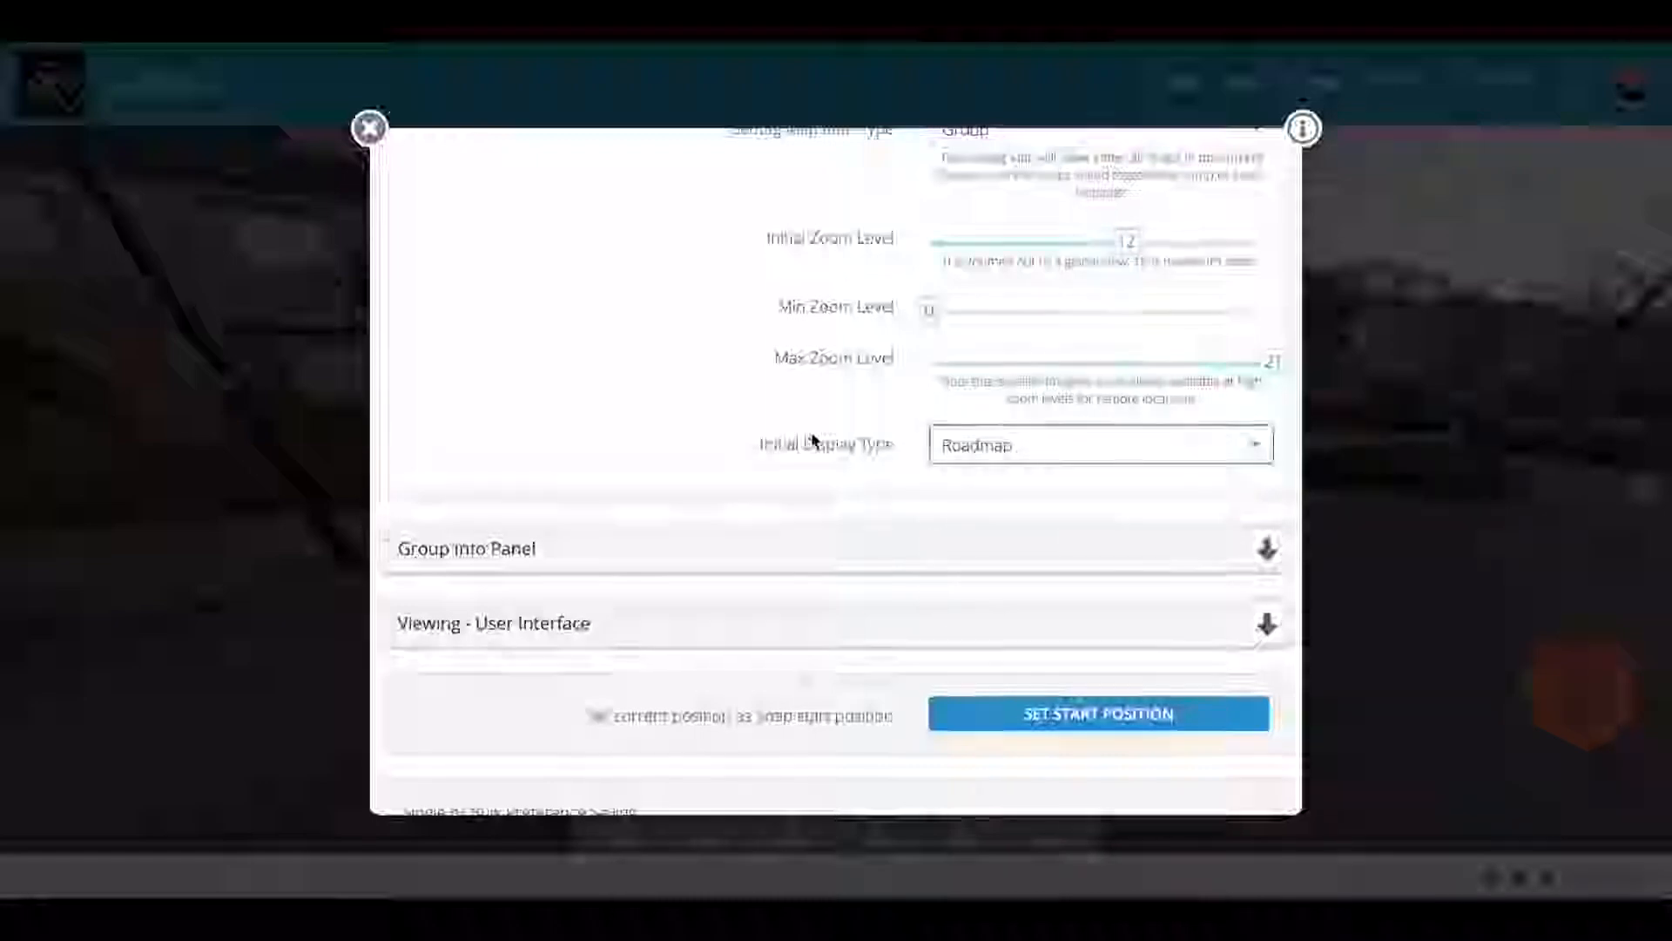
{"action": "scroll", "coordinate": [812, 436], "scroll_direction": "down", "scroll_amount": 2}
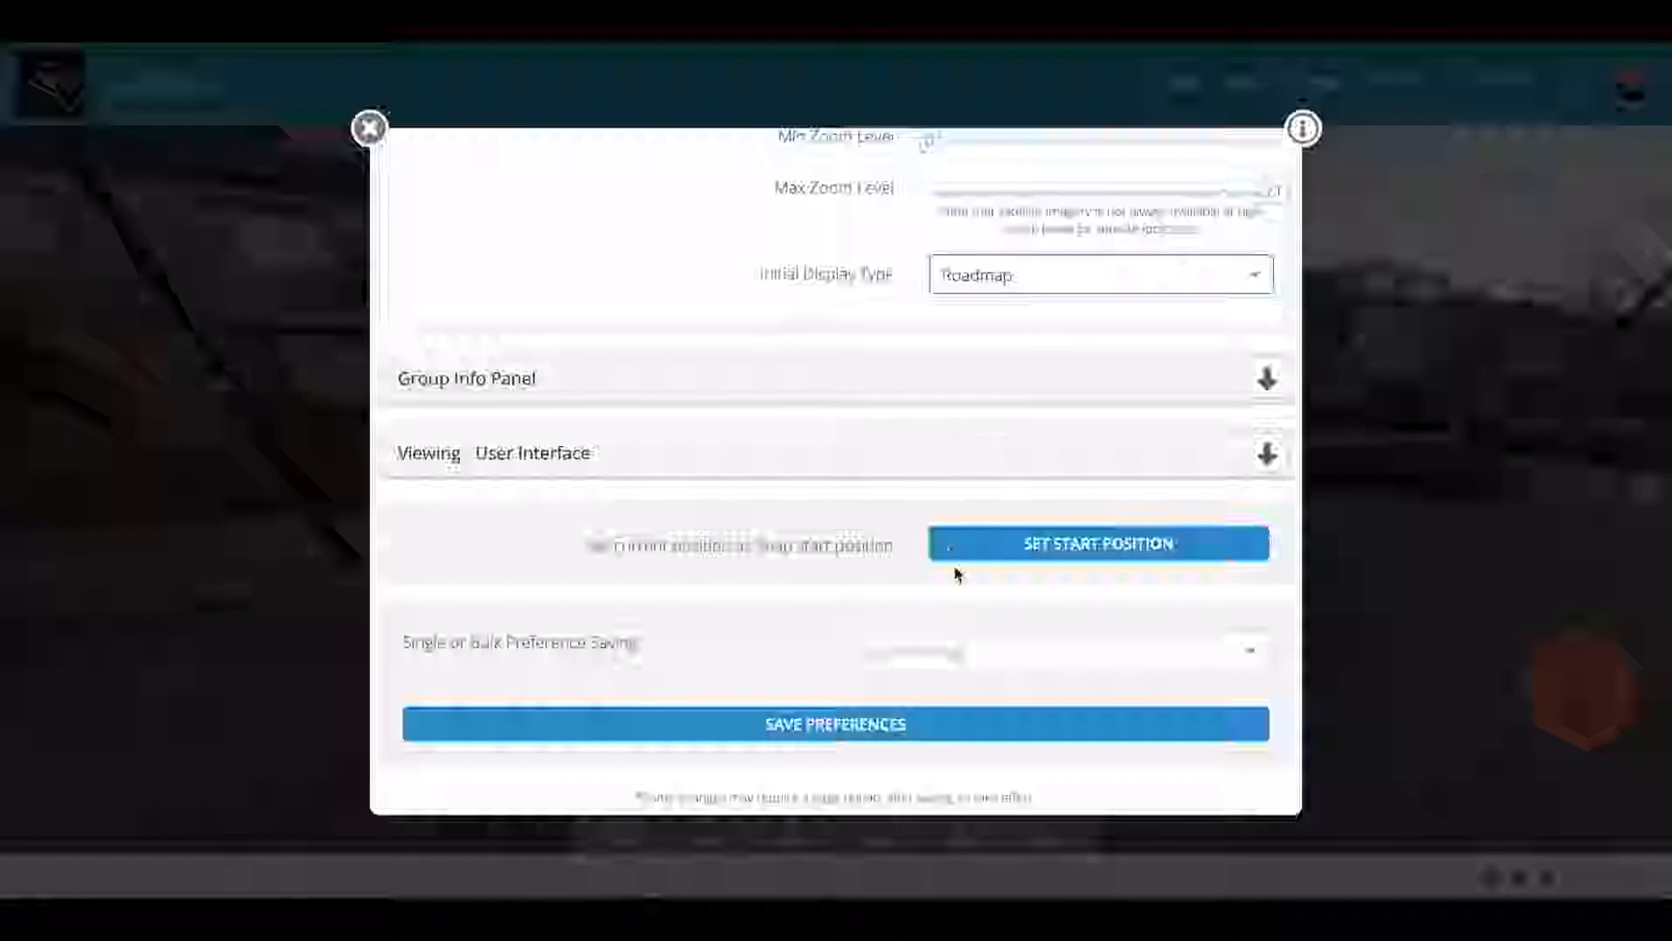
Step: Pick 'Demo Realtor - Current Group' for bulk preference saving and save the preferences
{"action": "left_click", "coordinate": [1010, 650]}
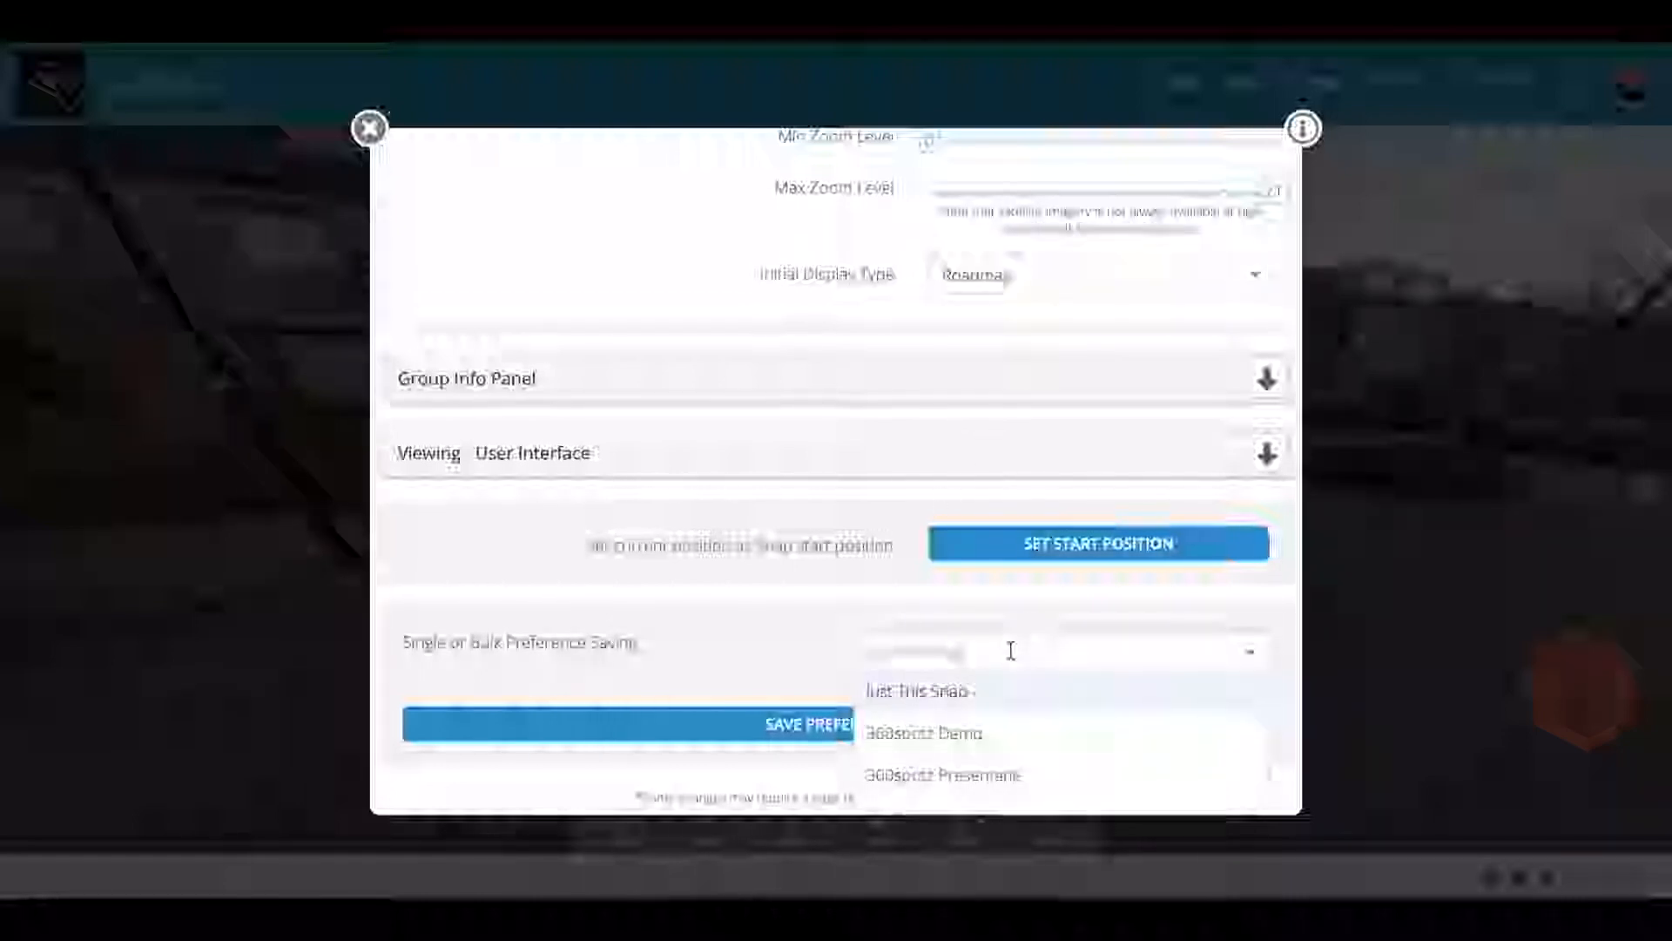
{"action": "scroll", "coordinate": [1011, 732], "scroll_direction": "down", "scroll_amount": 5}
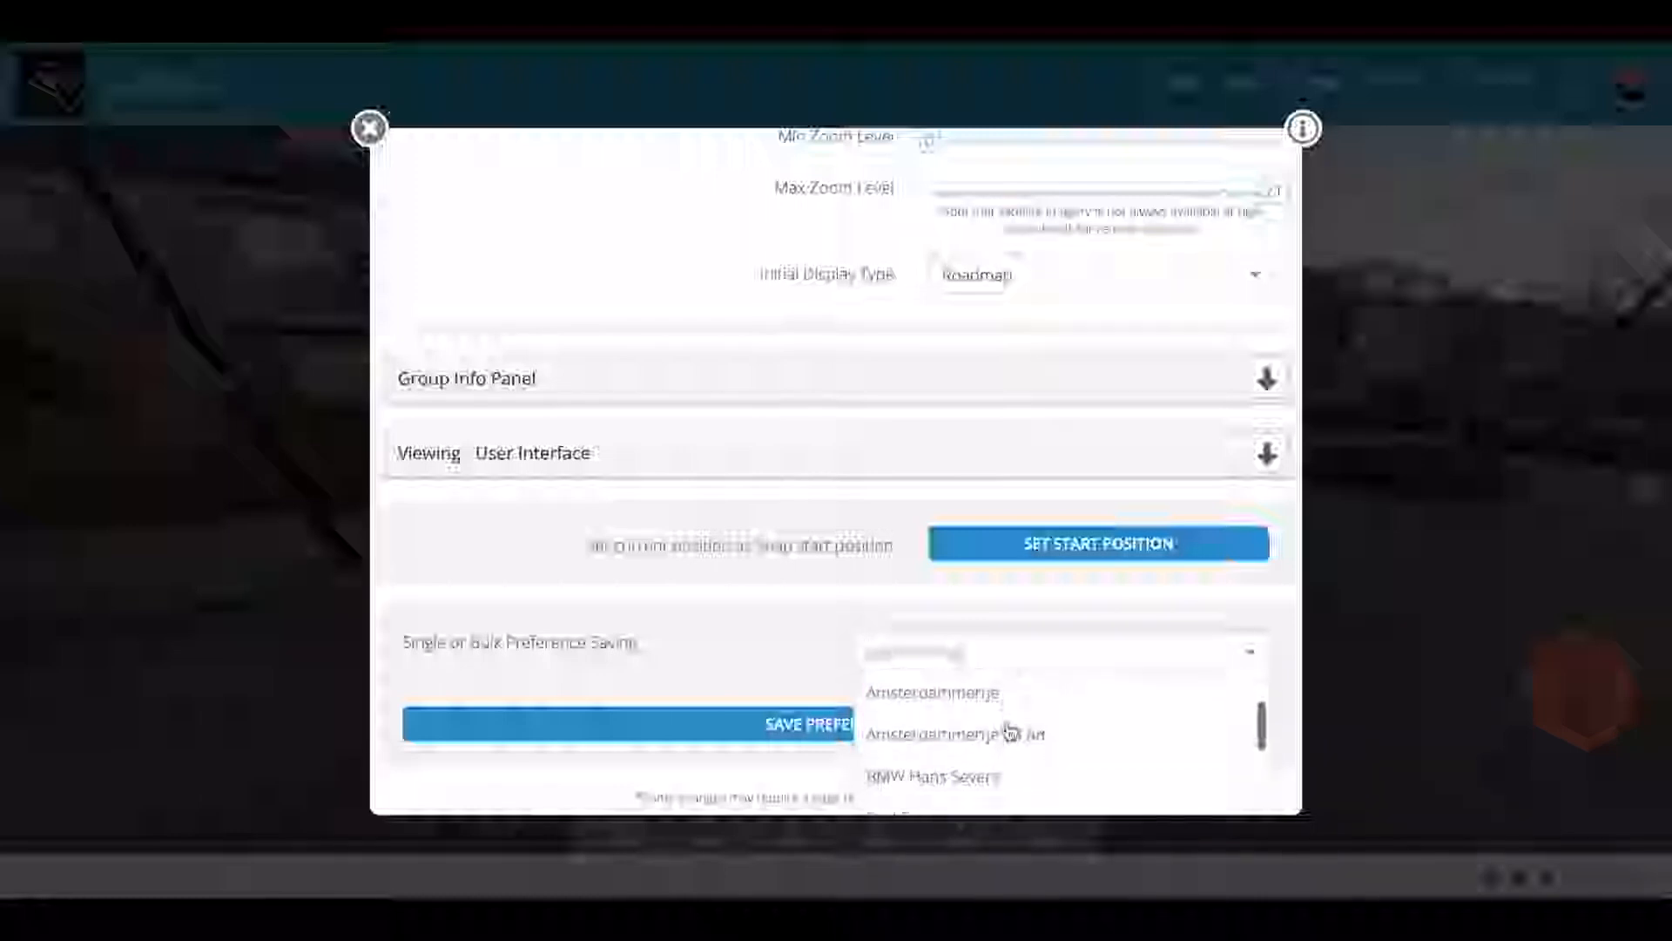
{"action": "scroll", "coordinate": [1010, 734], "scroll_direction": "down", "scroll_amount": 2}
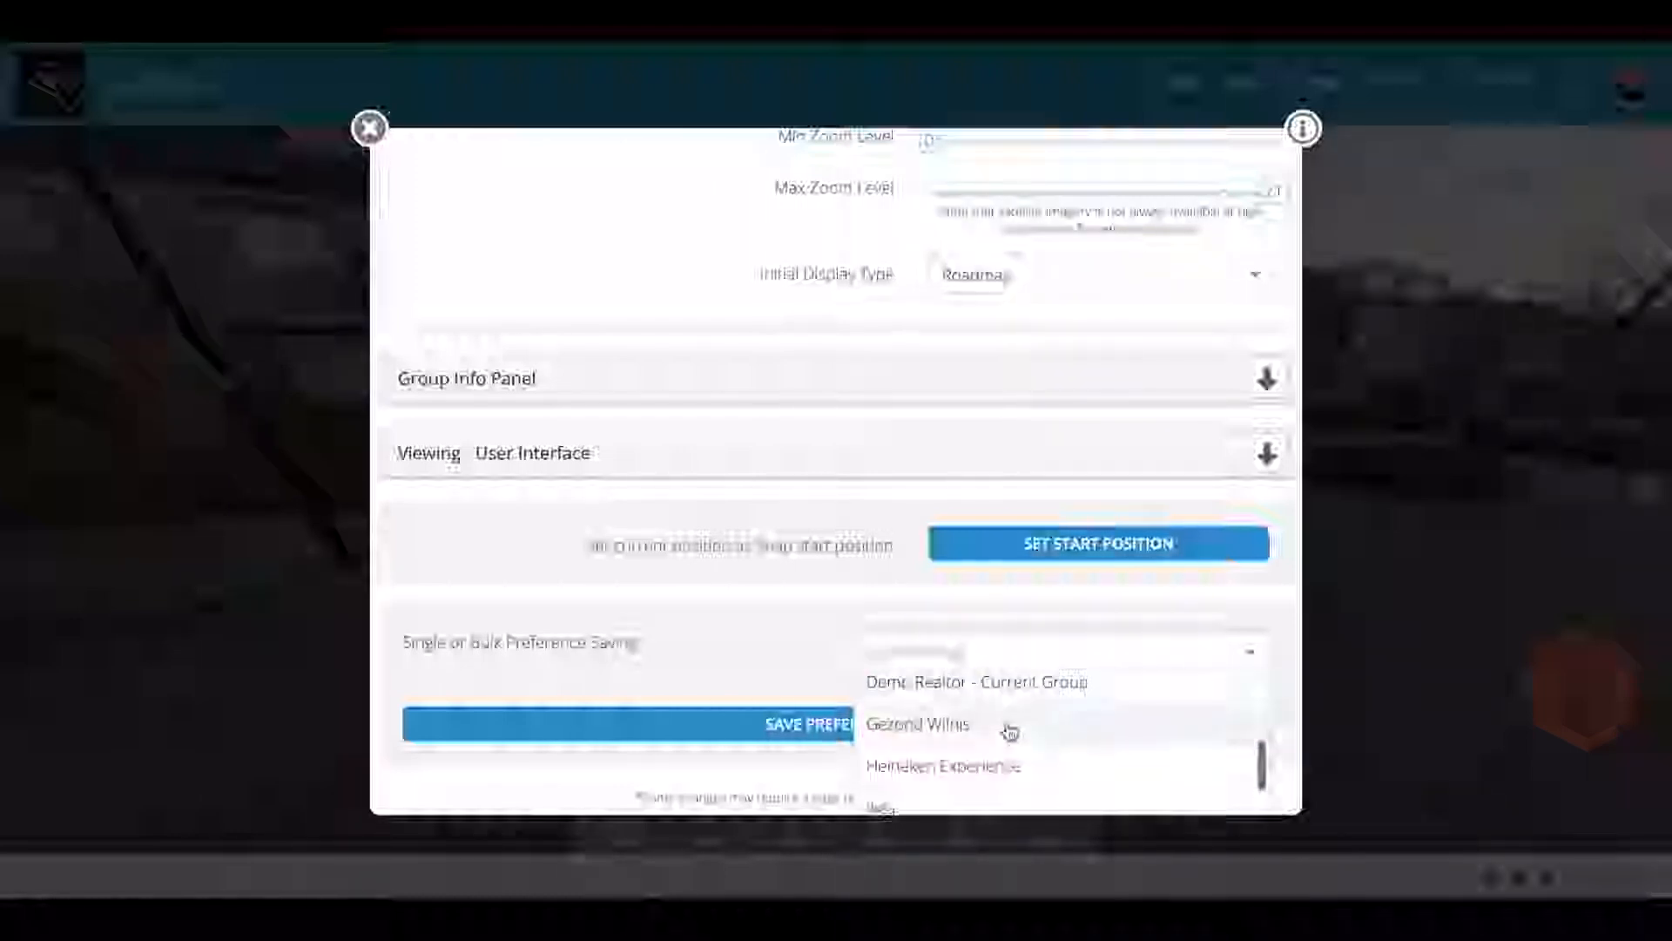
{"action": "left_click", "coordinate": [930, 688]}
{"action": "scroll", "coordinate": [890, 726], "scroll_direction": "down", "scroll_amount": 1}
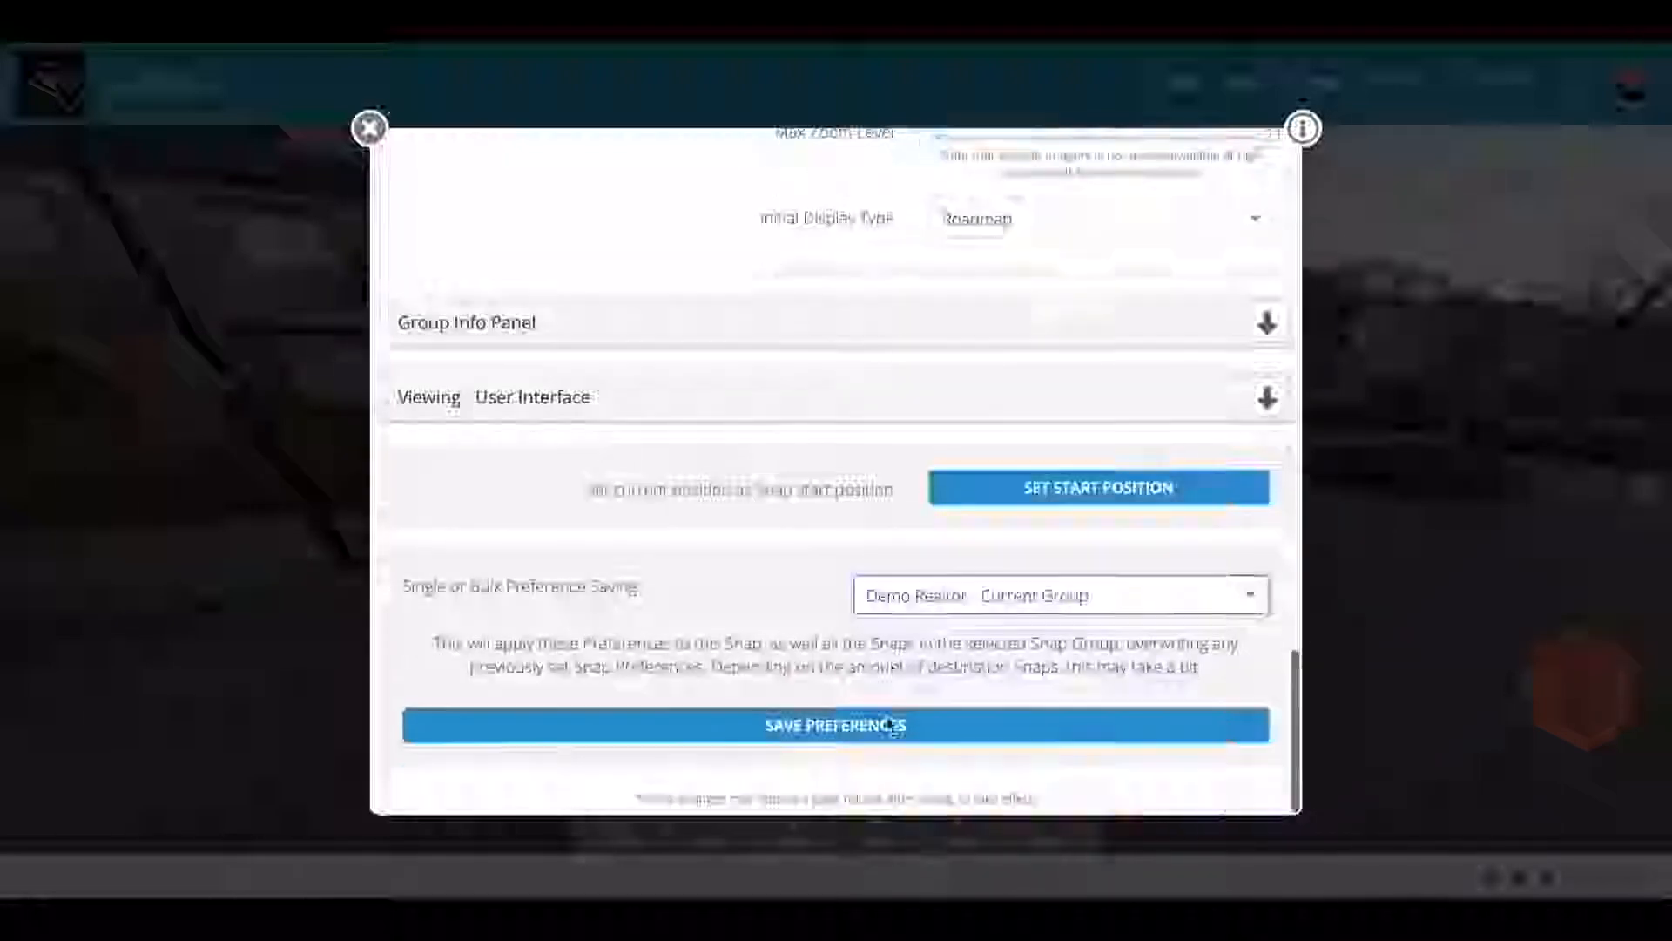
{"action": "left_click", "coordinate": [839, 730]}
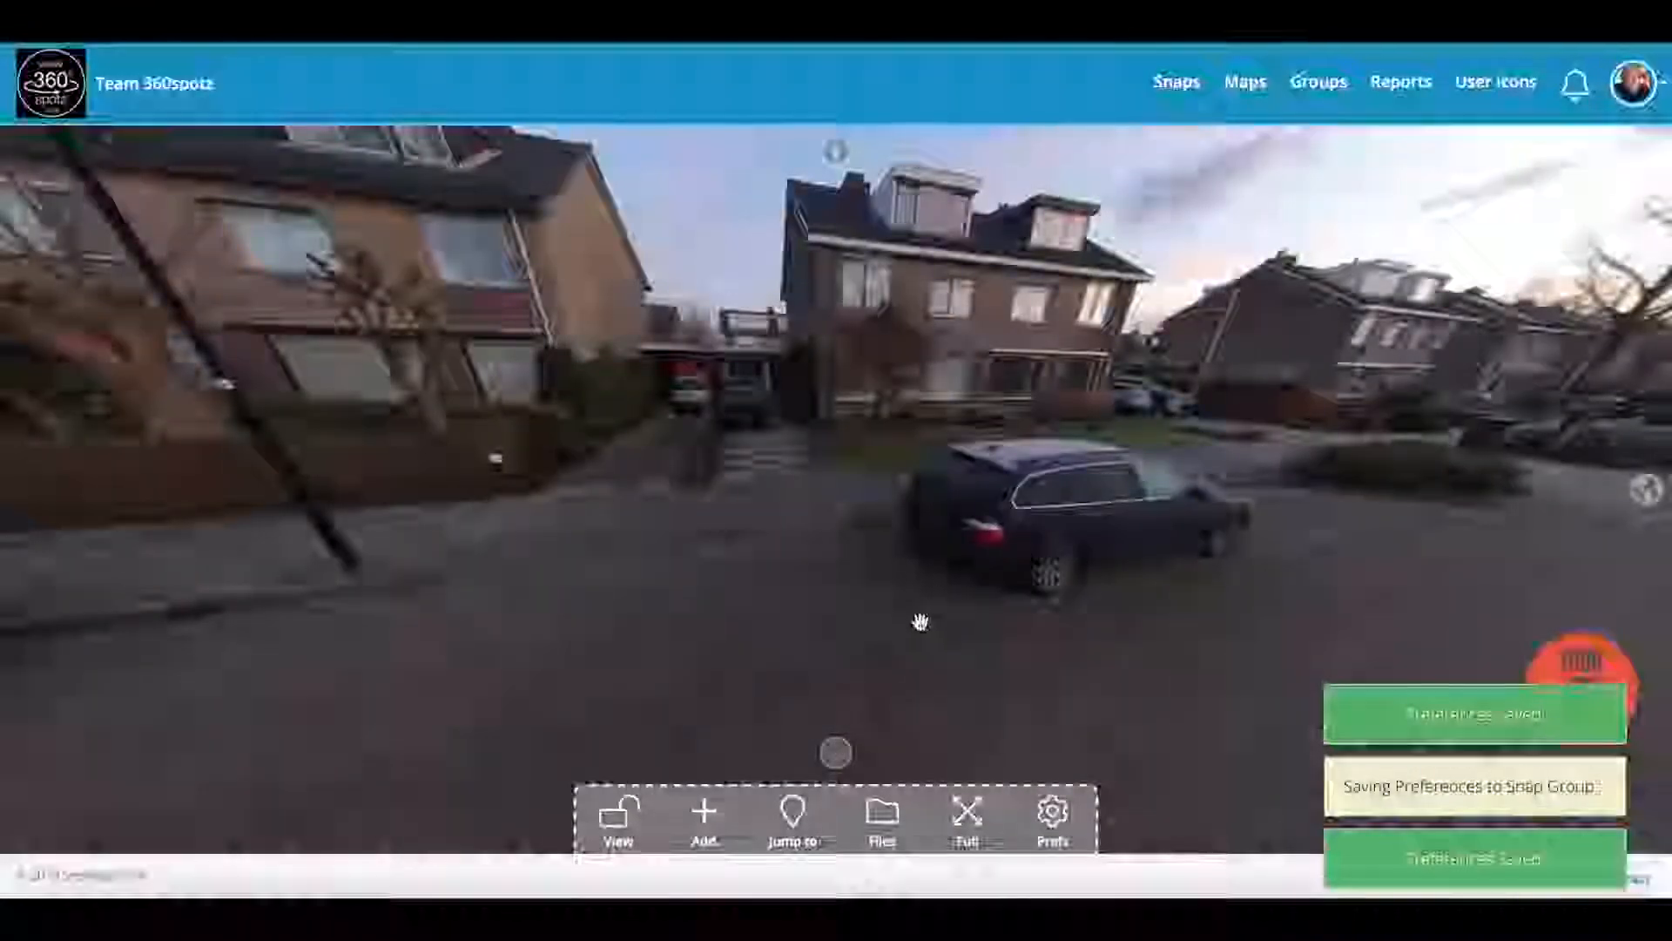
Step: Leave edit mode, open the snap location map, and zoom out to town scale
{"action": "left_click", "coordinate": [627, 826]}
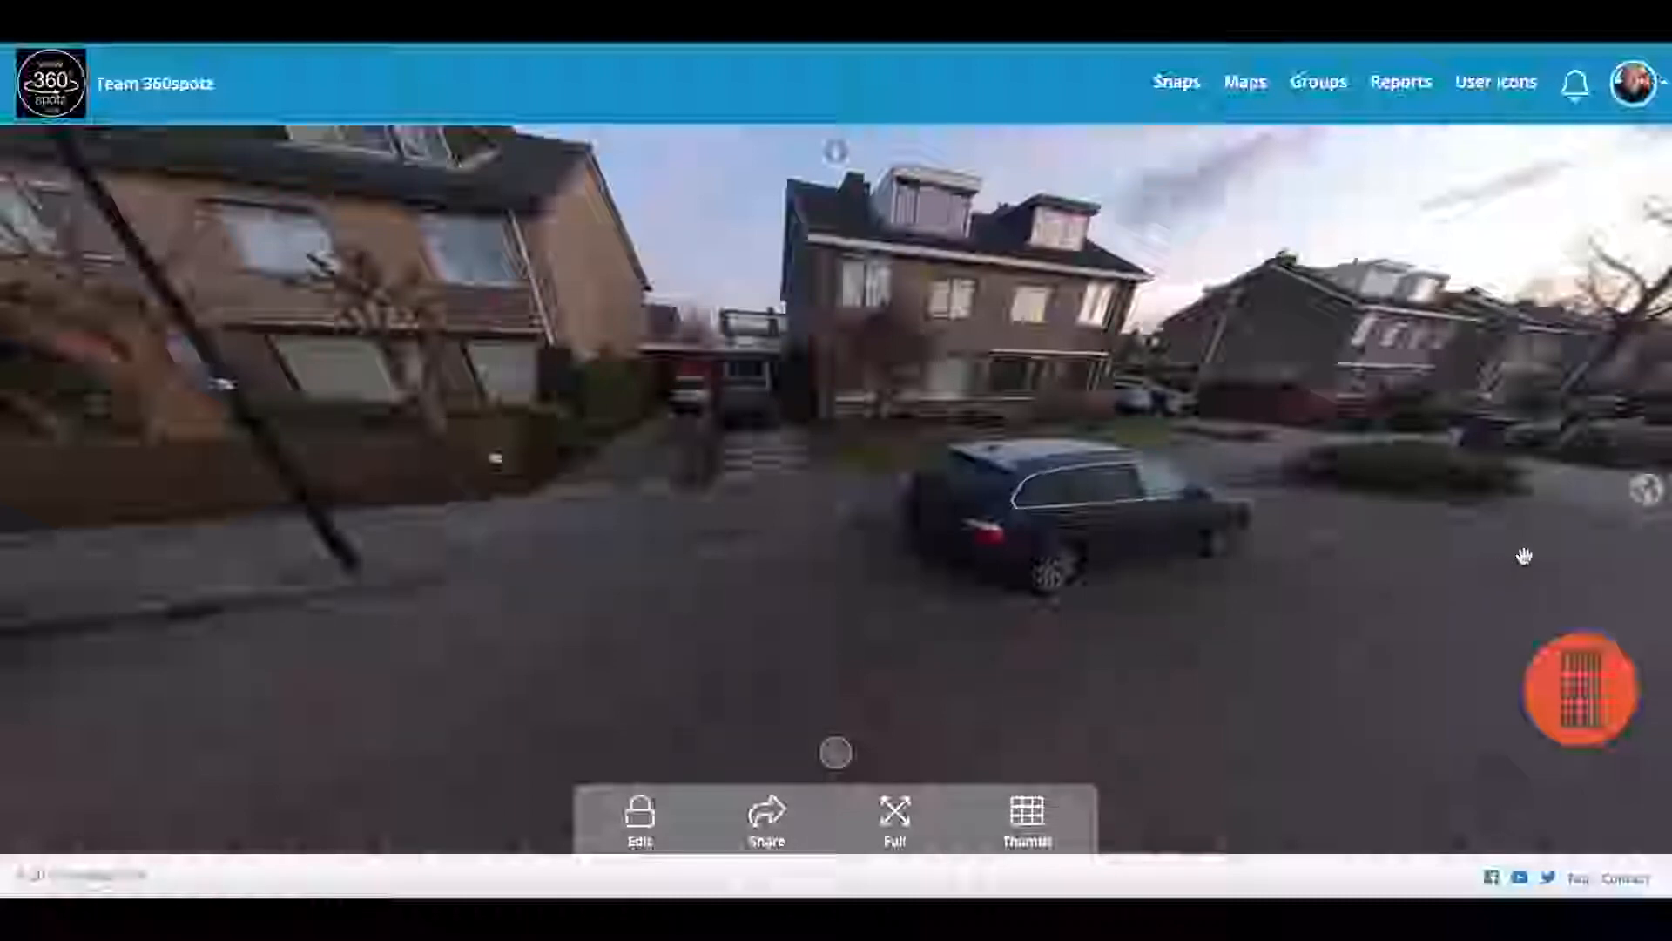
{"action": "left_click", "coordinate": [1649, 493]}
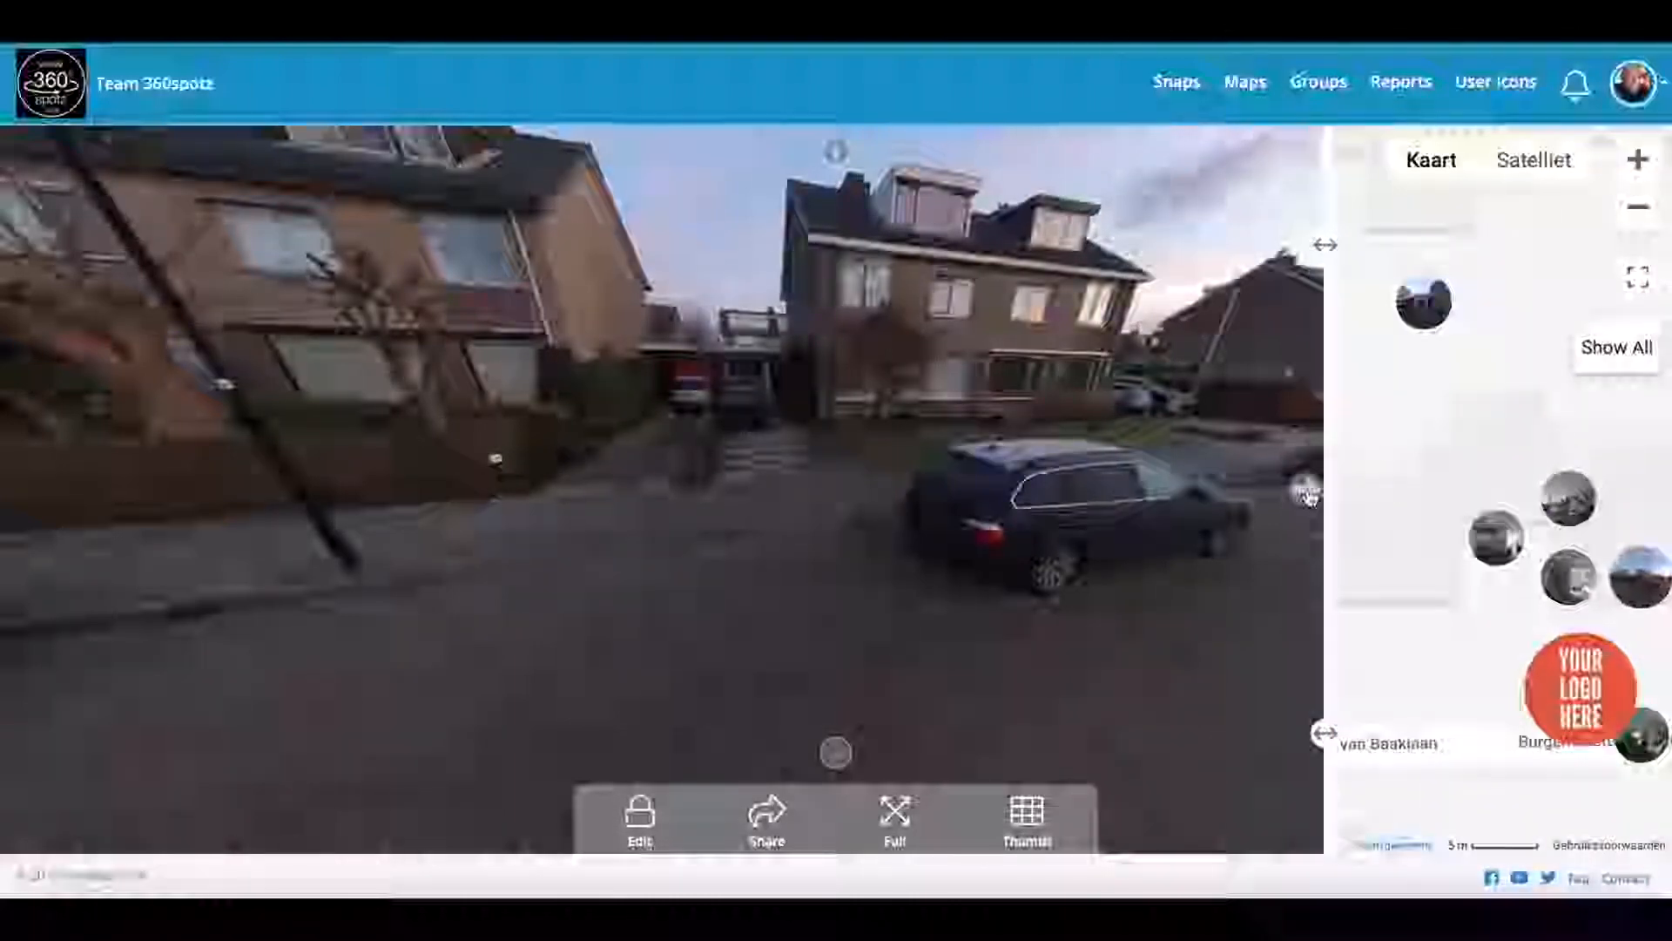
{"action": "left_click", "coordinate": [1637, 209]}
{"action": "left_click", "coordinate": [1637, 212]}
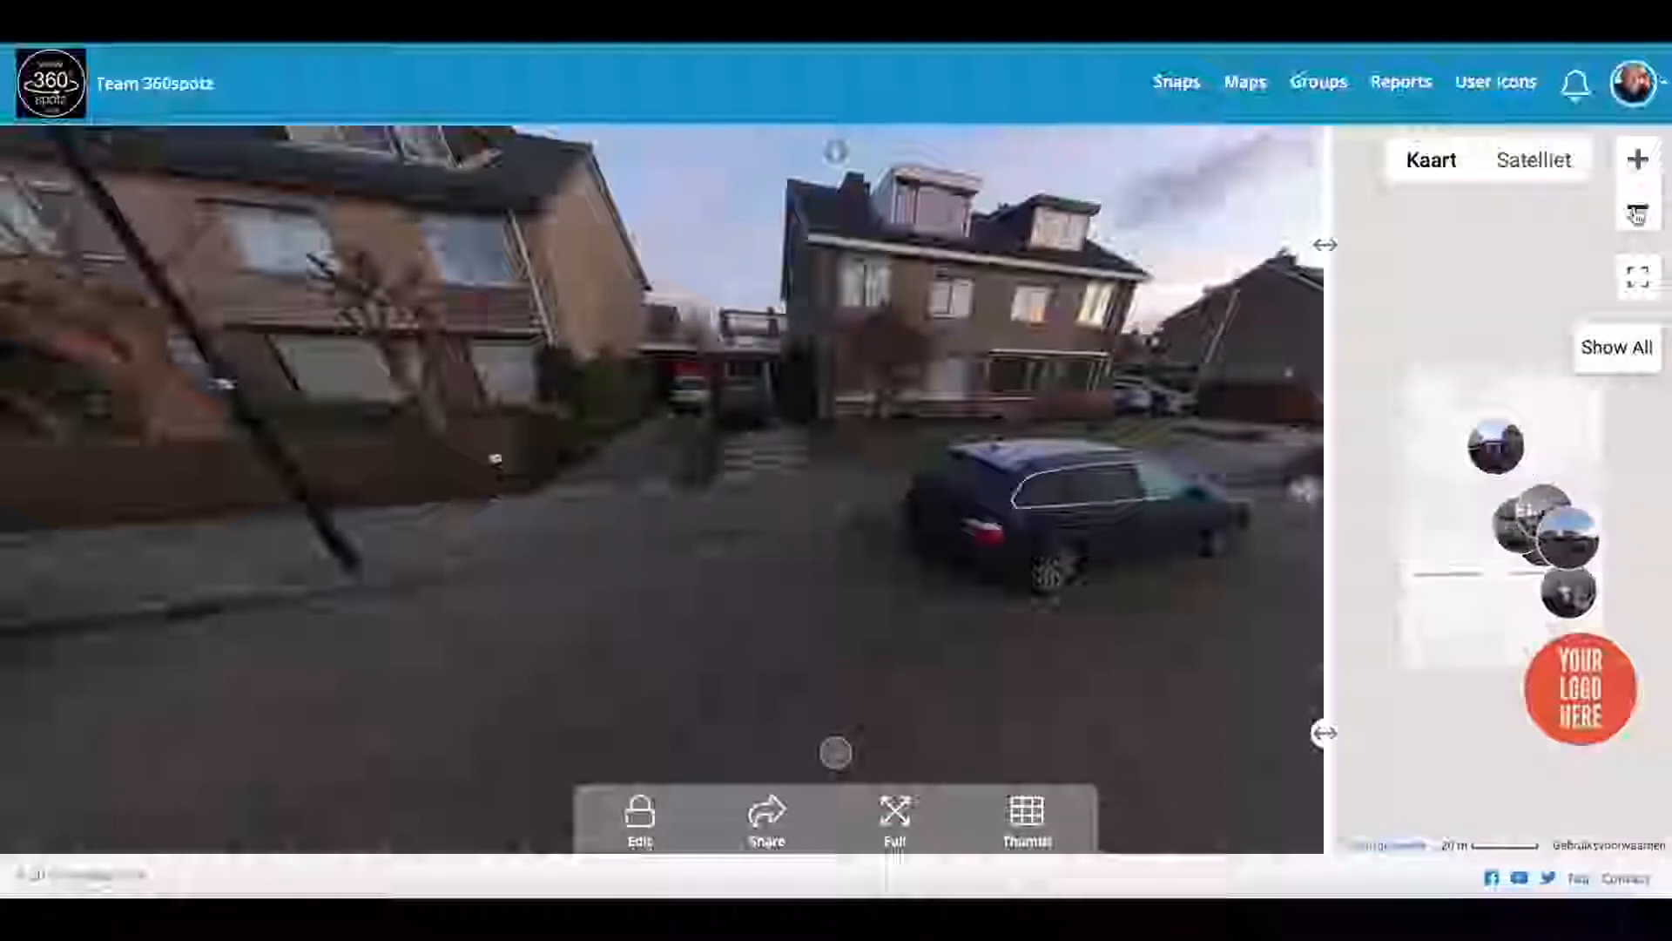
{"action": "left_click", "coordinate": [1637, 211]}
{"action": "left_click", "coordinate": [1637, 212]}
{"action": "left_click", "coordinate": [1637, 213]}
{"action": "left_click", "coordinate": [1637, 213]}
{"action": "left_click", "coordinate": [1637, 213]}
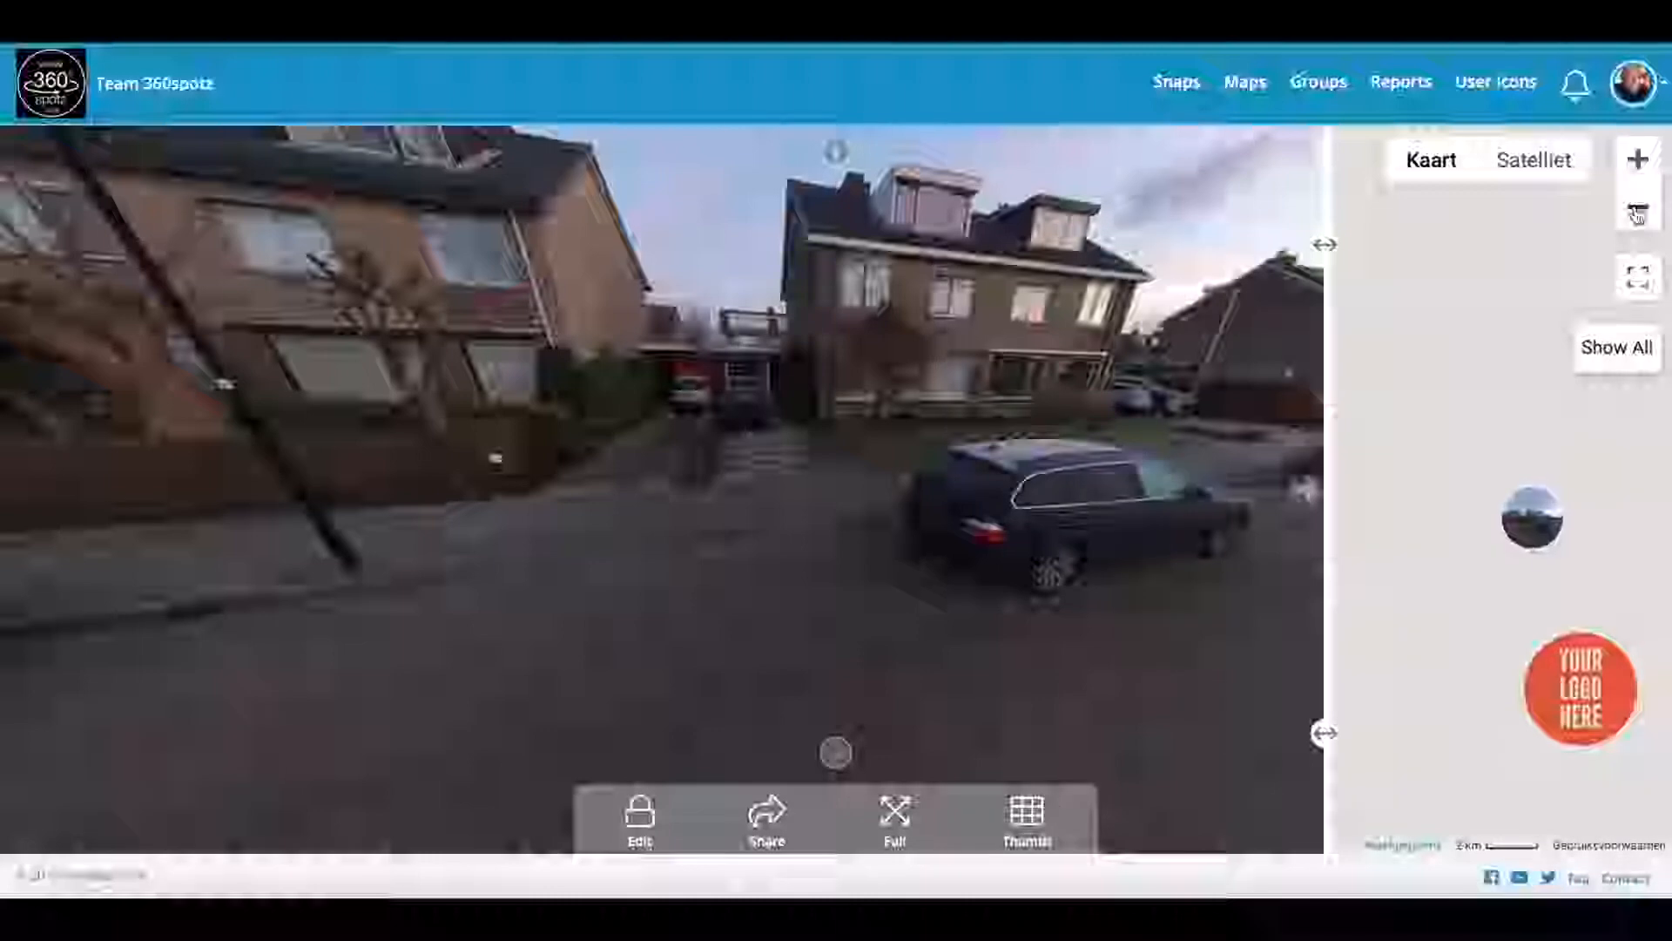
Step: Zoom the map back in on the neighbourhood, close it, and hide the toolbar
{"action": "left_click", "coordinate": [1637, 160]}
{"action": "left_click", "coordinate": [1637, 159]}
{"action": "left_click", "coordinate": [1637, 159]}
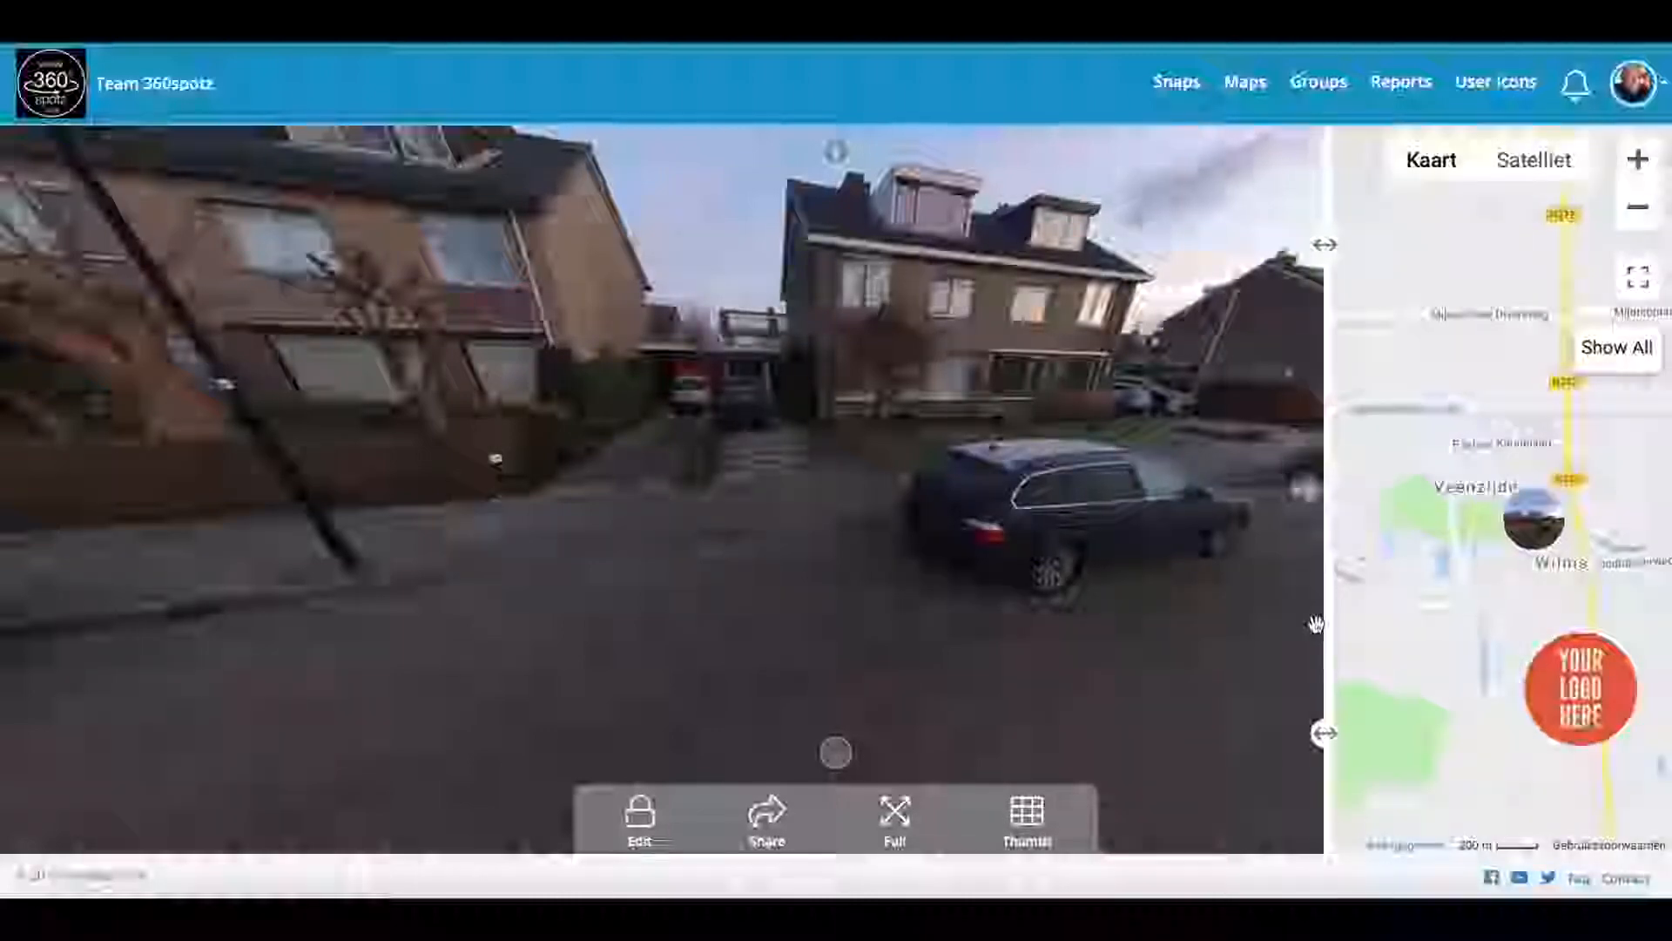
{"action": "left_click", "coordinate": [1304, 487]}
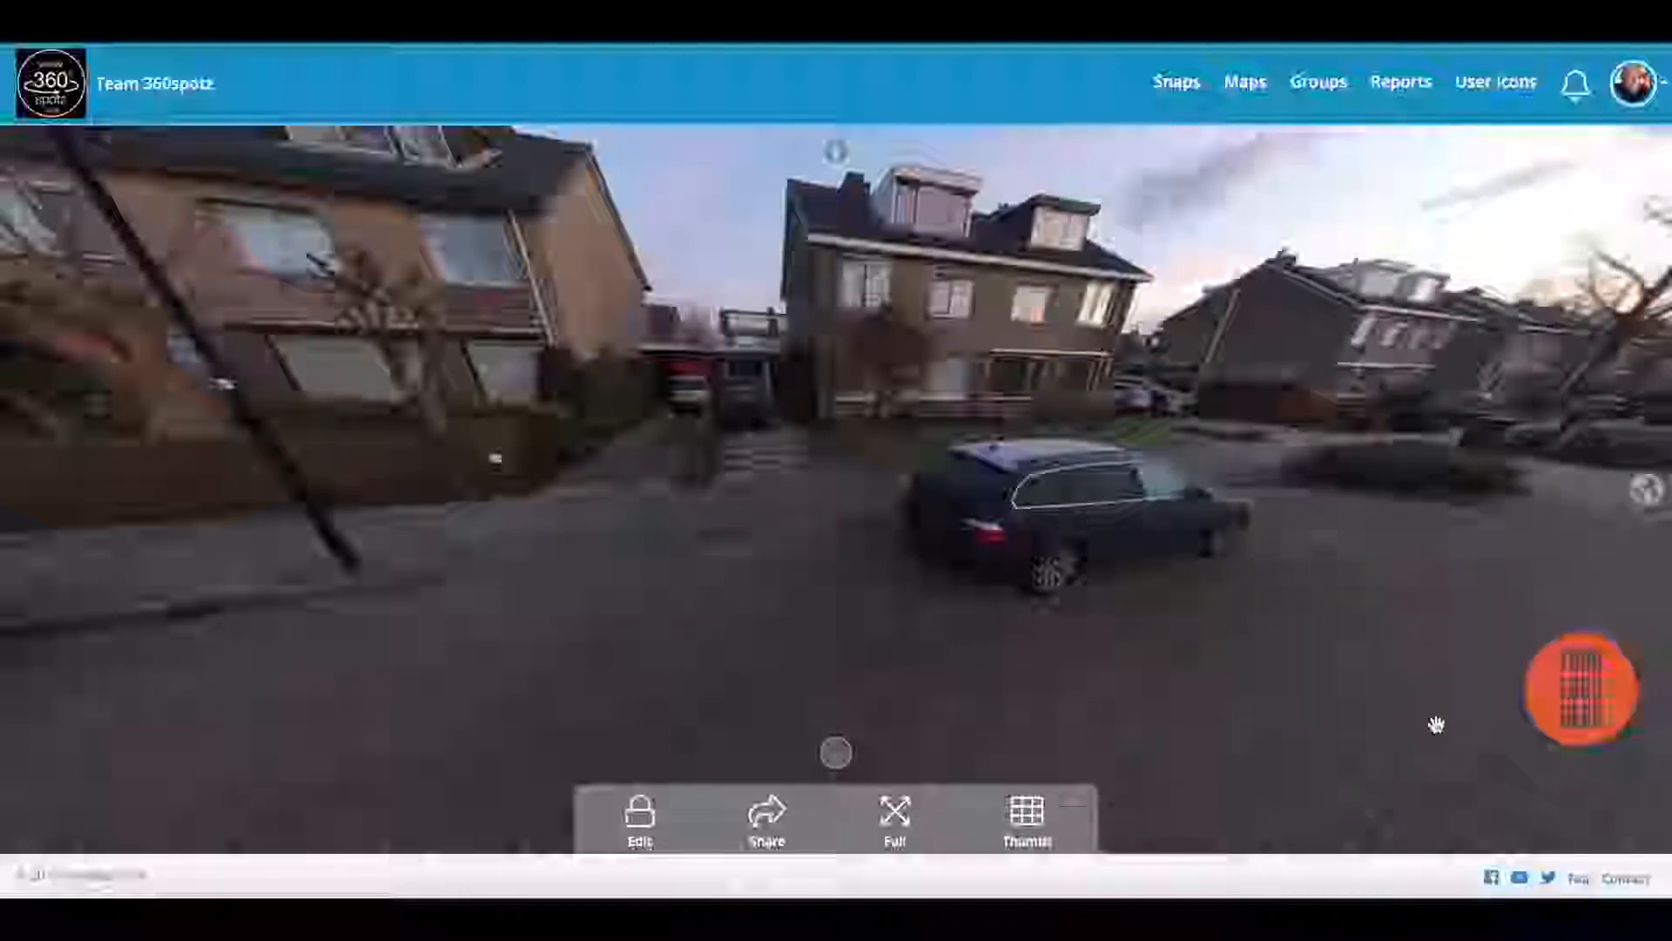
{"action": "left_click", "coordinate": [830, 760]}
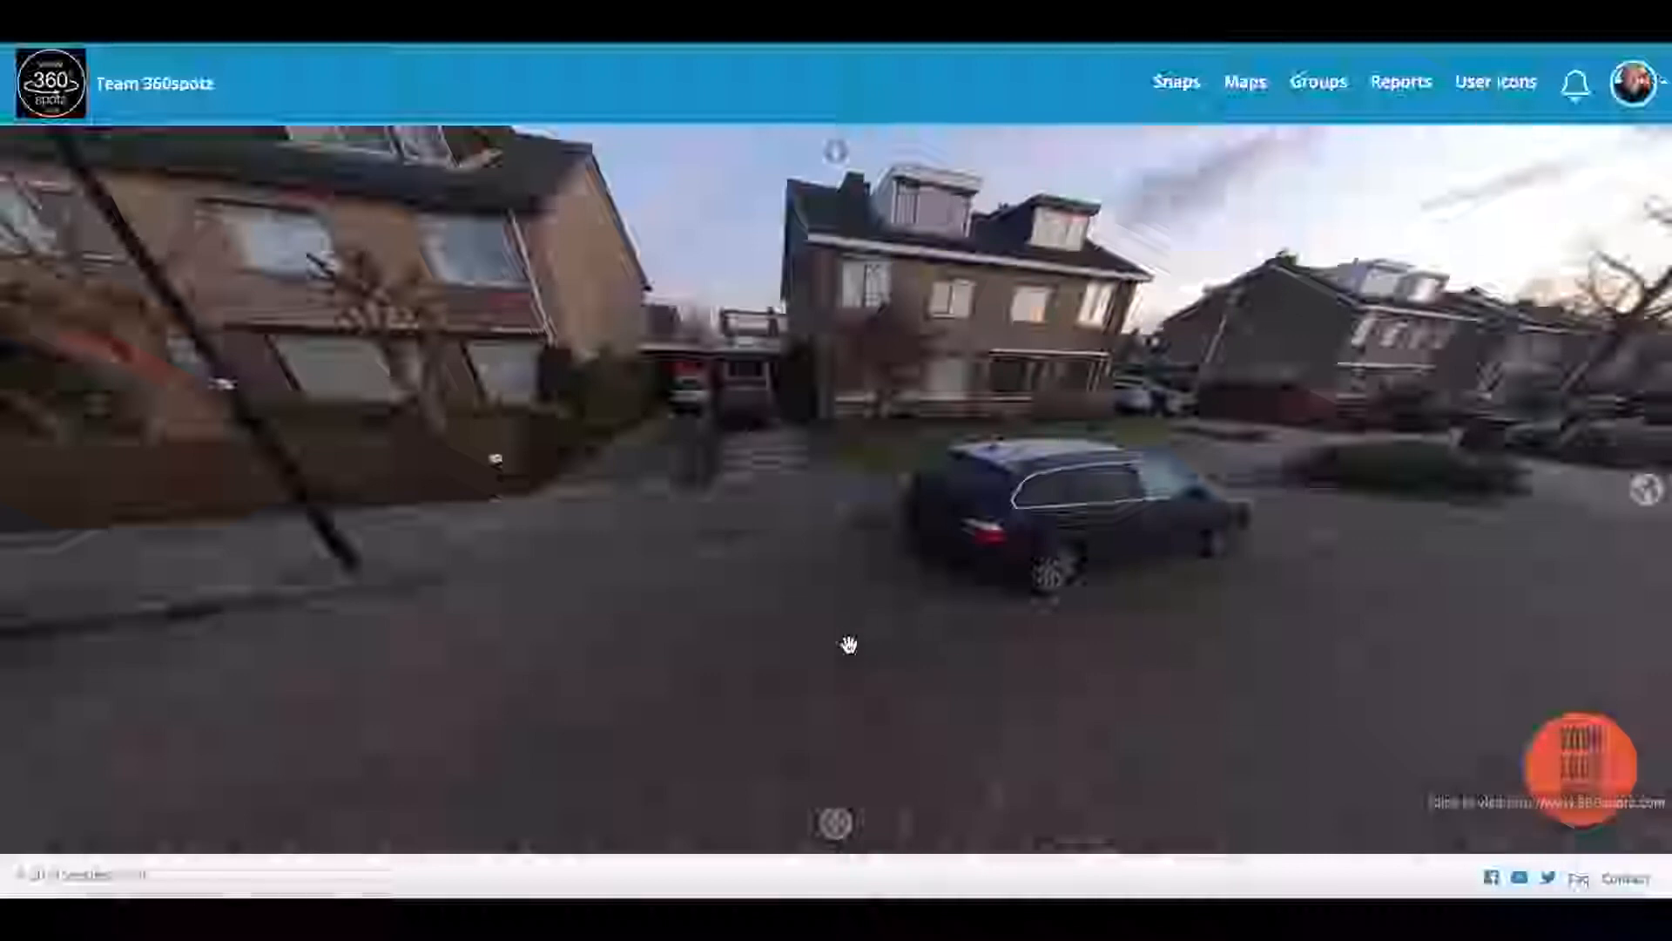
Step: Rotate the street panorama to centre the two houses, lamp post and footpath, then restore the toolbar
{"action": "left_click_drag", "start_coordinate": [952, 664], "coordinate": [948, 537]}
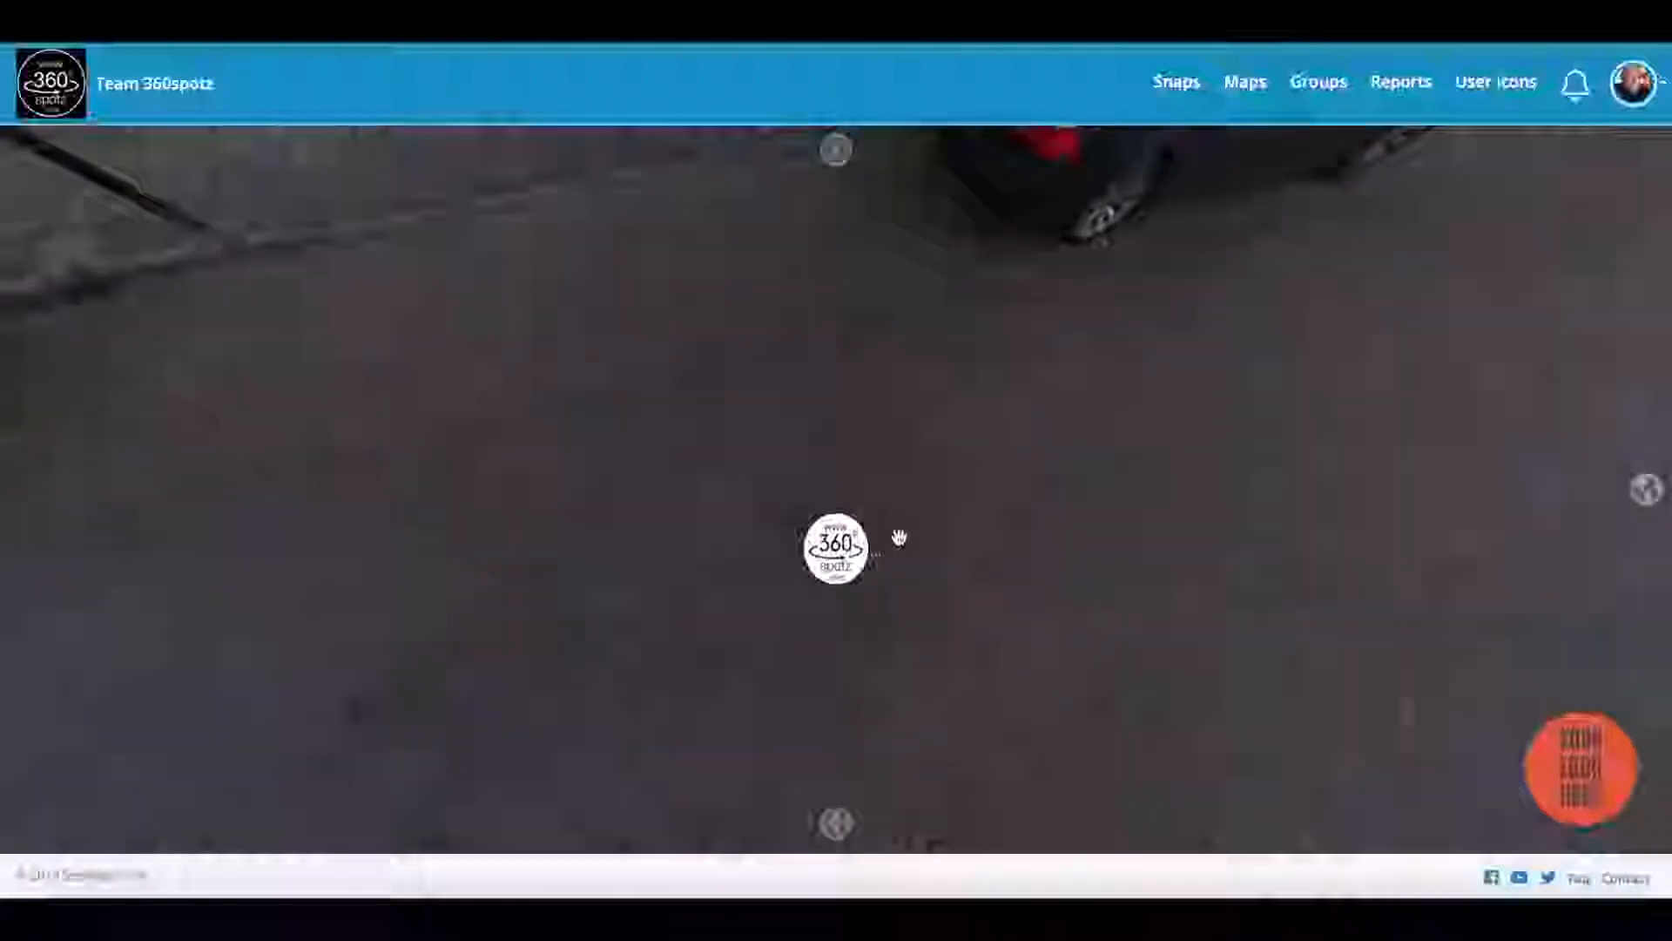
{"action": "left_click_drag", "start_coordinate": [926, 444], "coordinate": [905, 479]}
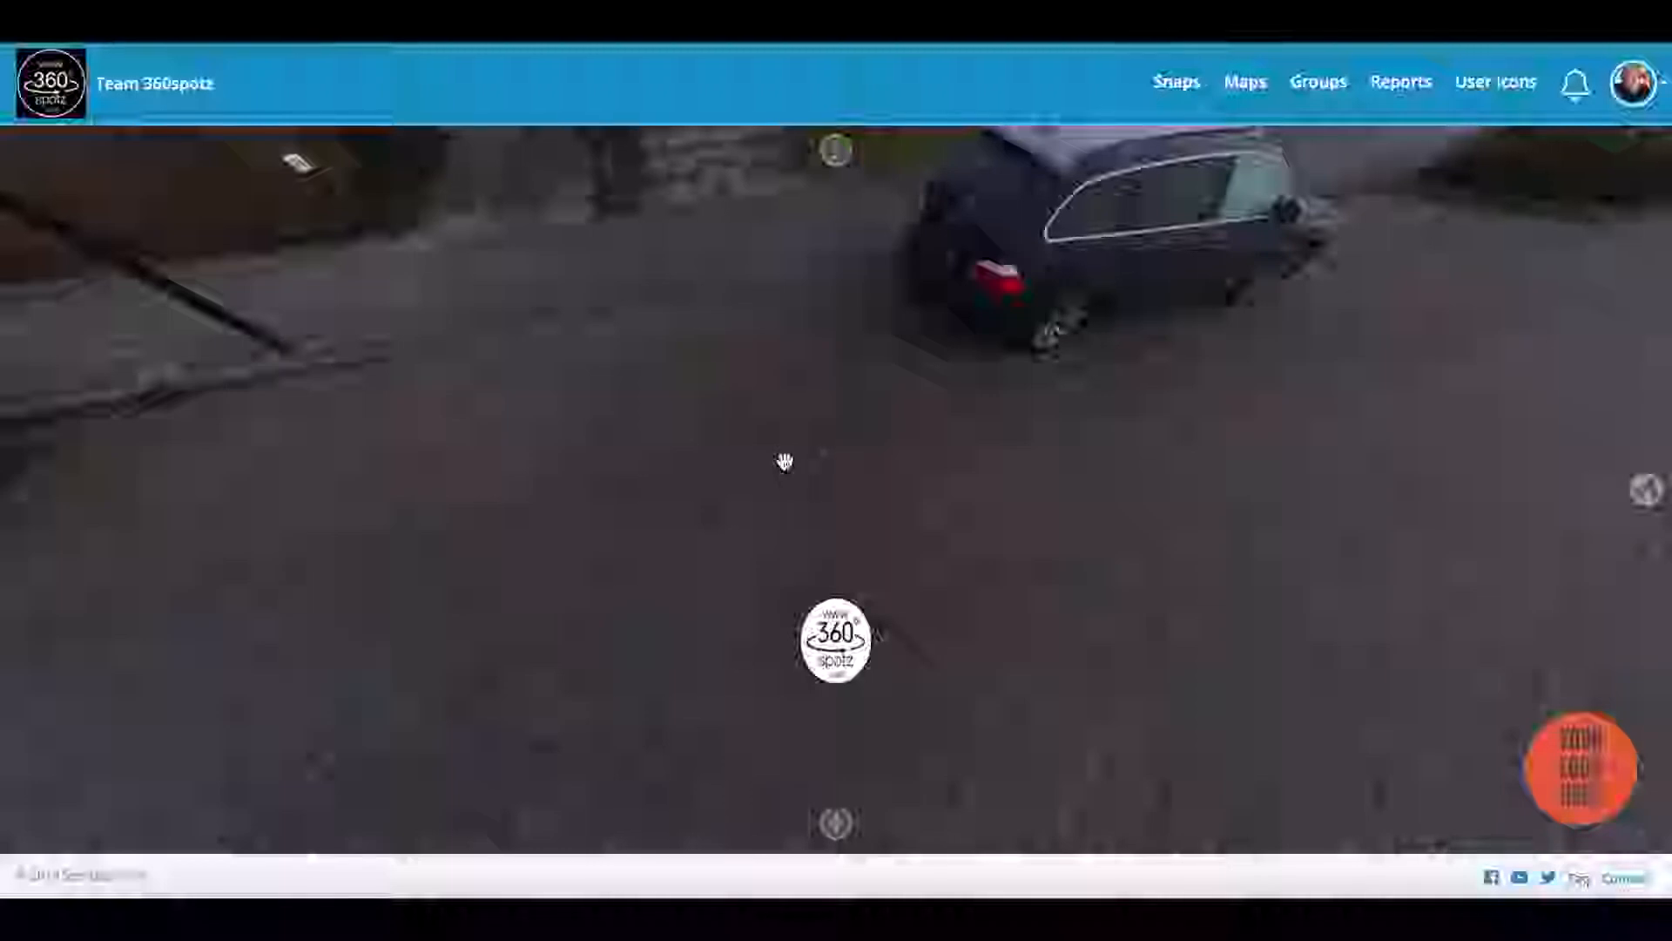
{"action": "left_click_drag", "start_coordinate": [784, 464], "coordinate": [975, 470]}
{"action": "left_click_drag", "start_coordinate": [615, 478], "coordinate": [825, 452]}
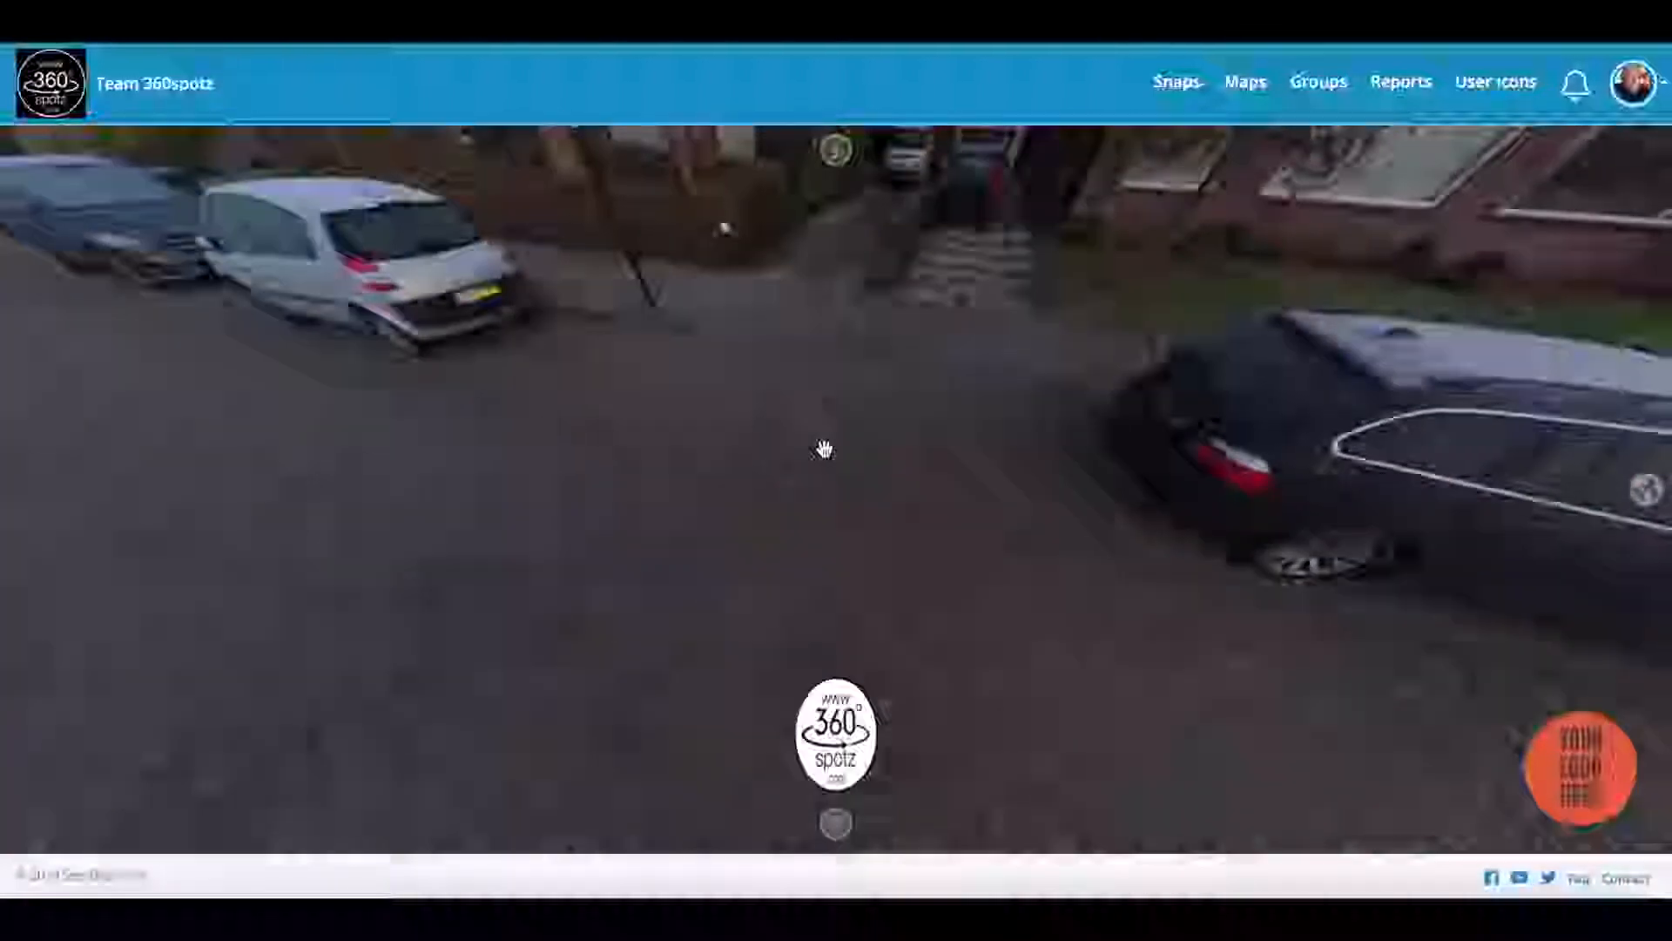
{"action": "left_click_drag", "start_coordinate": [665, 515], "coordinate": [835, 521]}
{"action": "left_click_drag", "start_coordinate": [683, 496], "coordinate": [874, 495]}
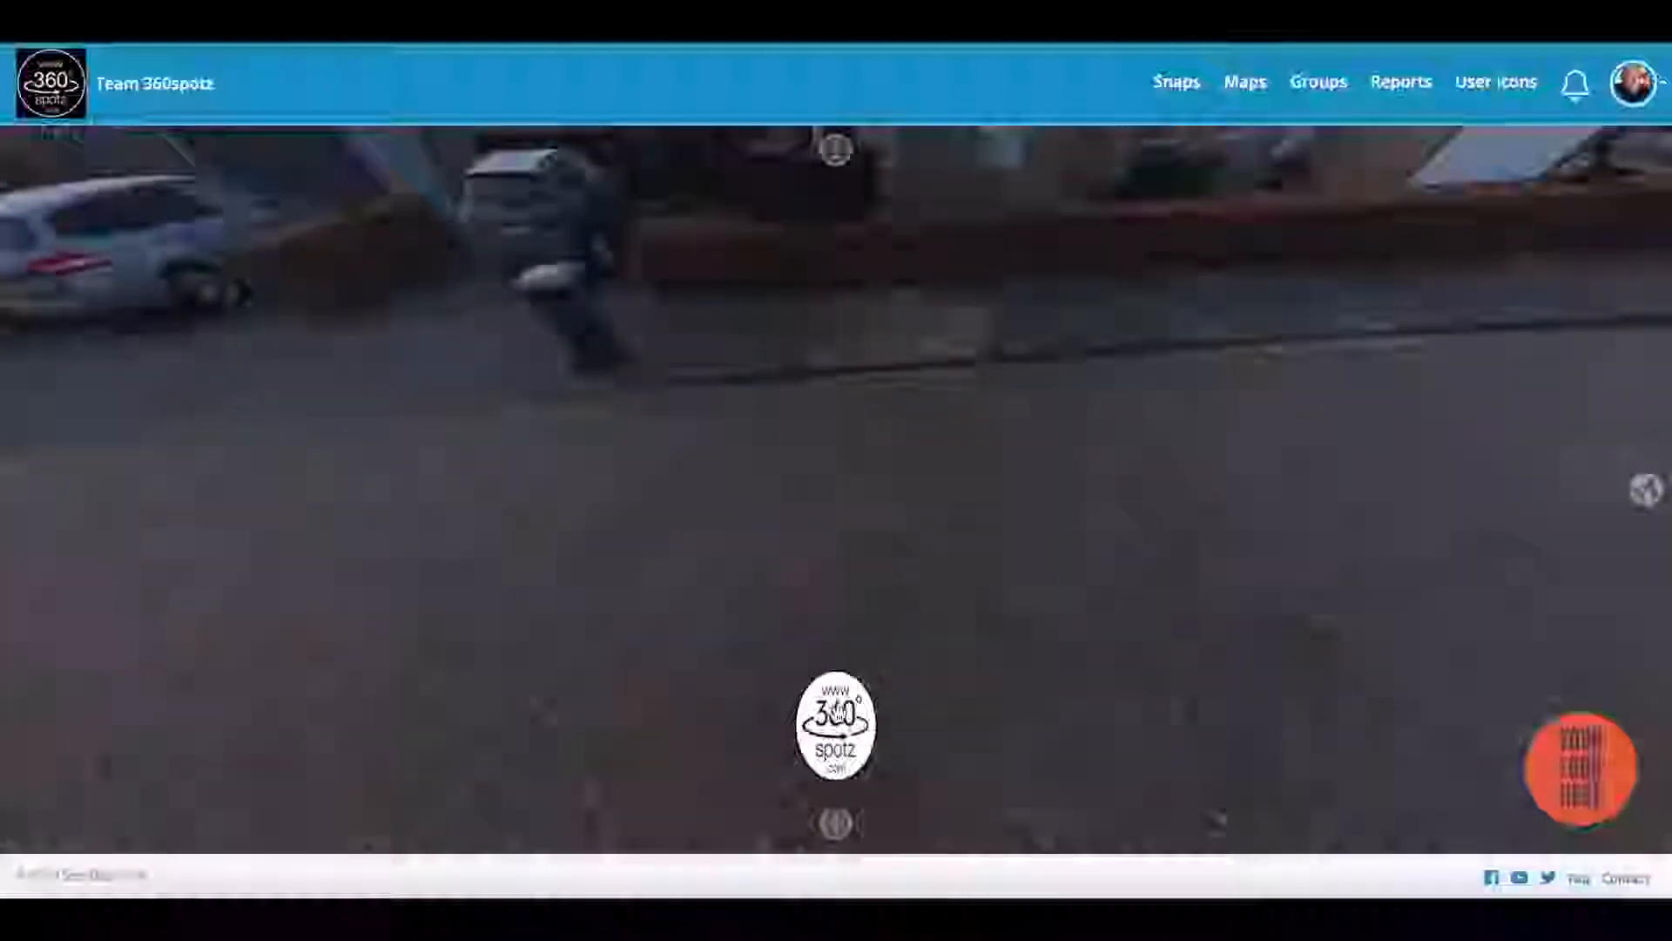
{"action": "left_click_drag", "start_coordinate": [731, 491], "coordinate": [1016, 556]}
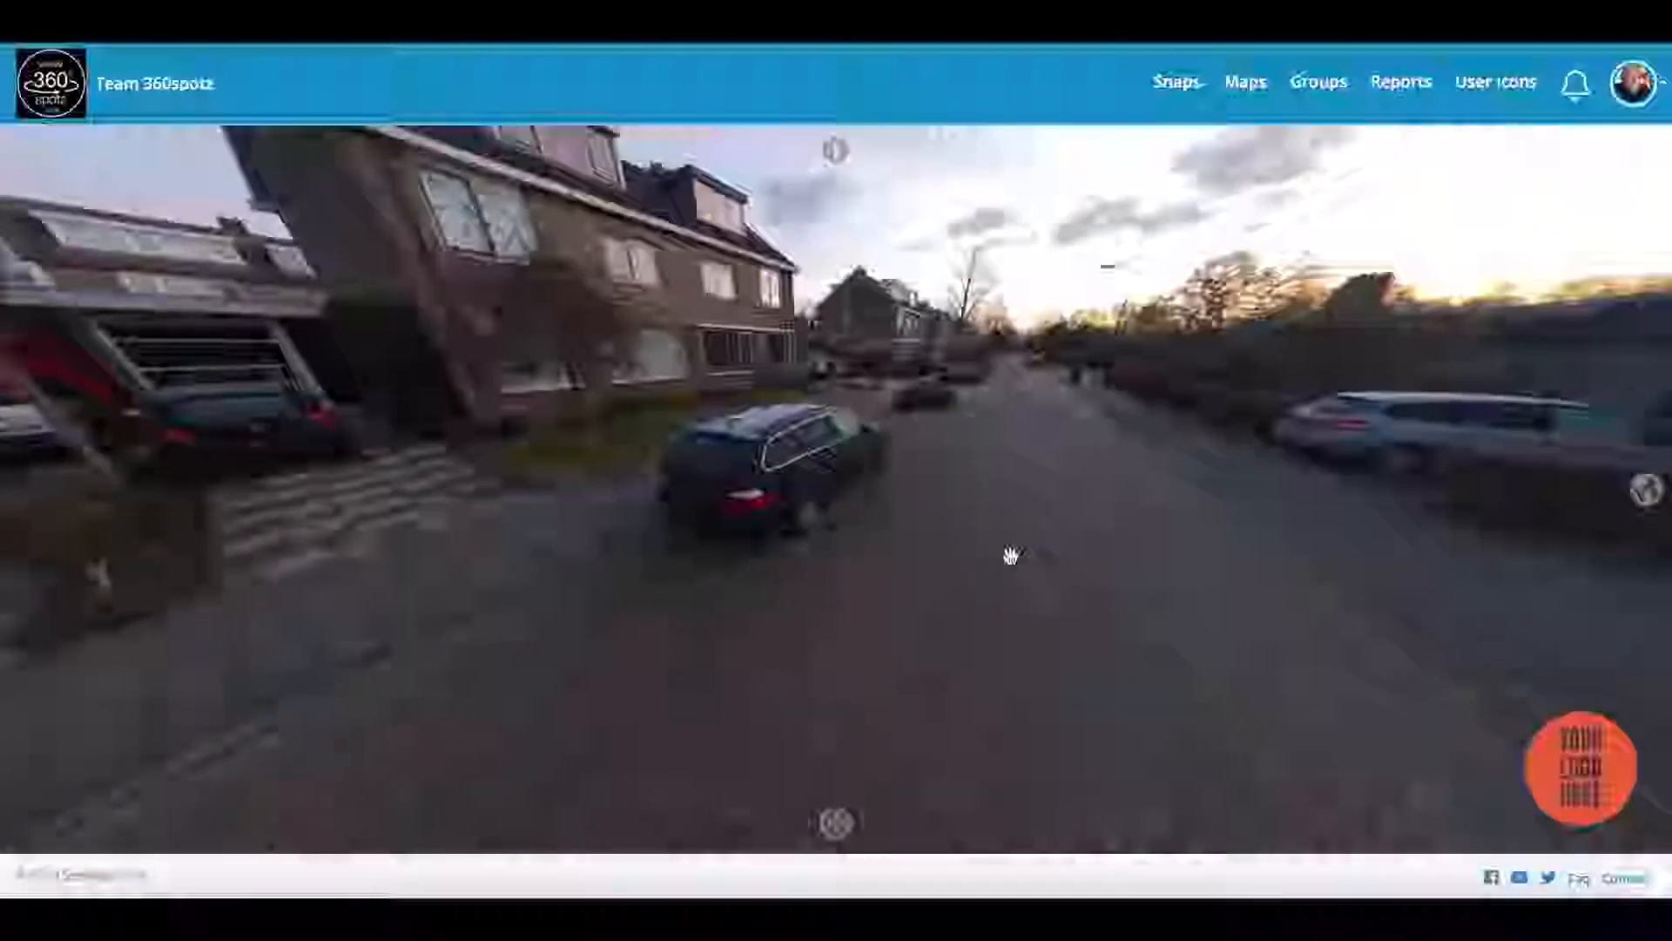
{"action": "left_click_drag", "start_coordinate": [635, 531], "coordinate": [749, 516]}
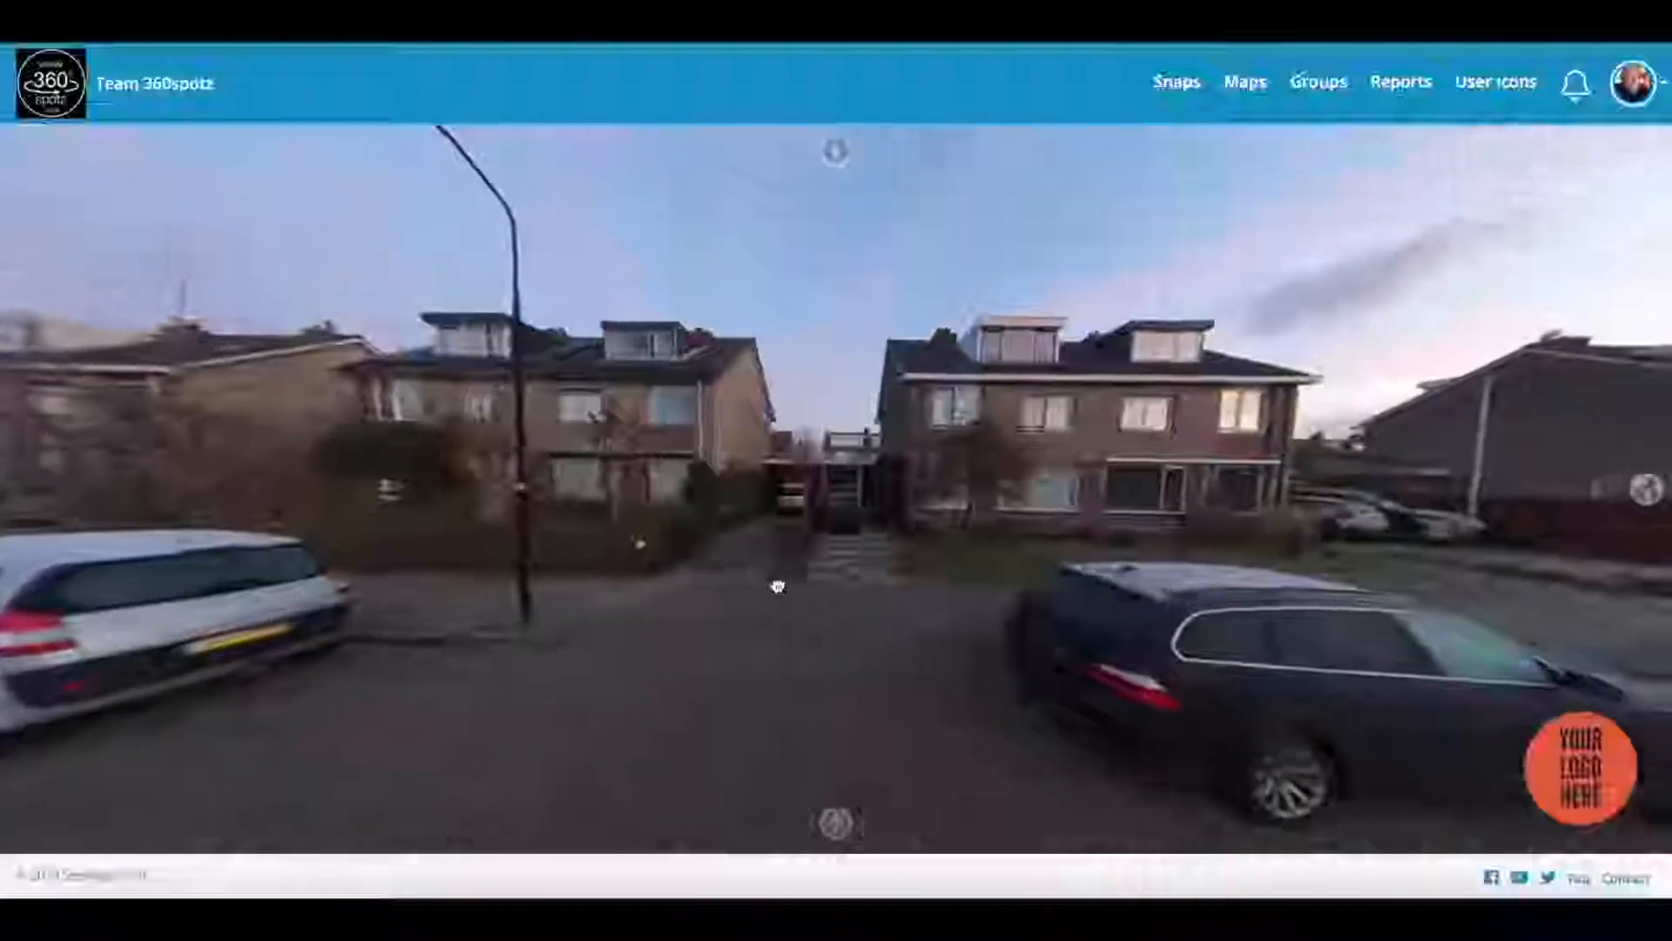
{"action": "left_click", "coordinate": [837, 825]}
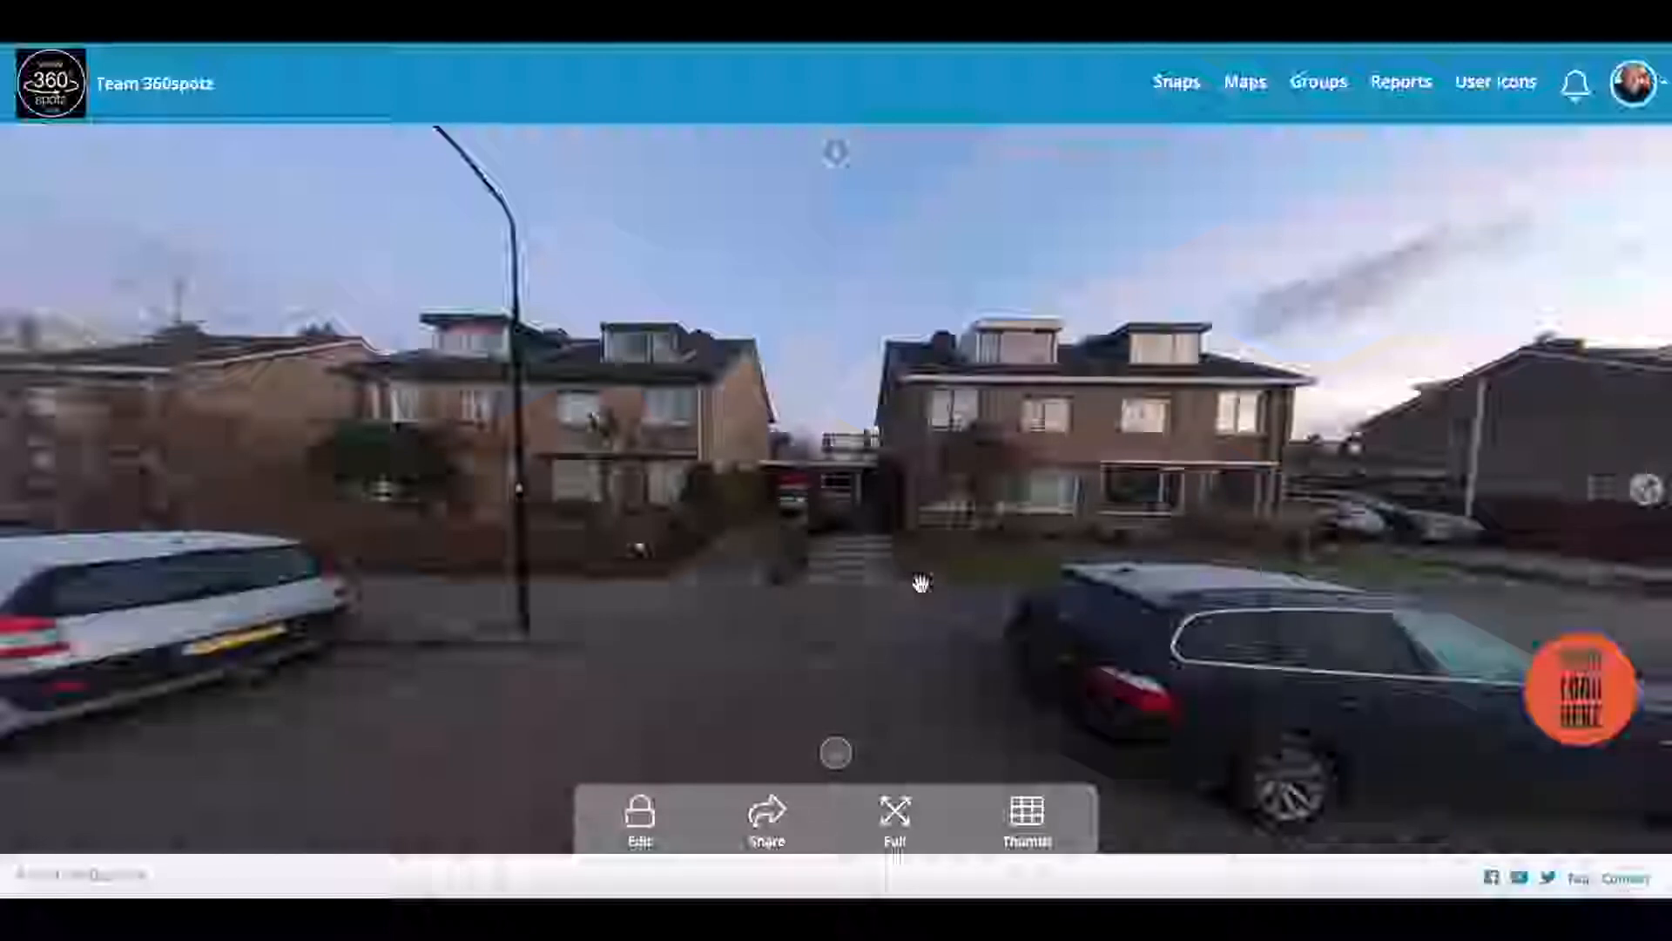
Step: Add a New Hotspot on the path between the two houses and open its editor
{"action": "left_click", "coordinate": [642, 817]}
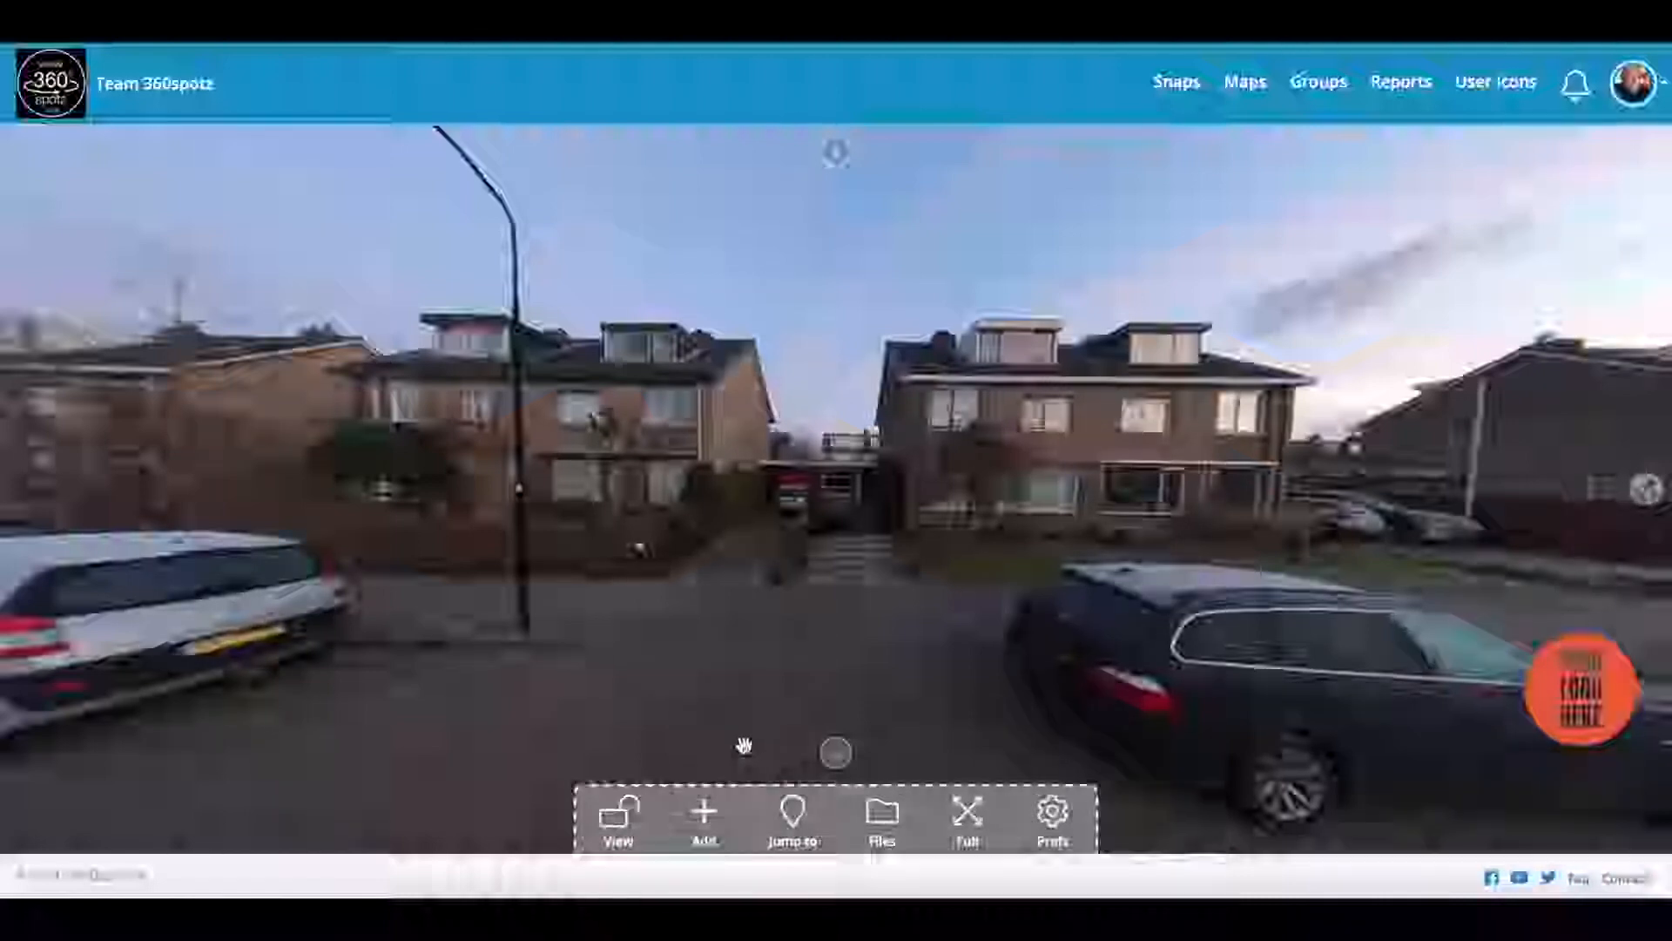
{"action": "left_click", "coordinate": [705, 817]}
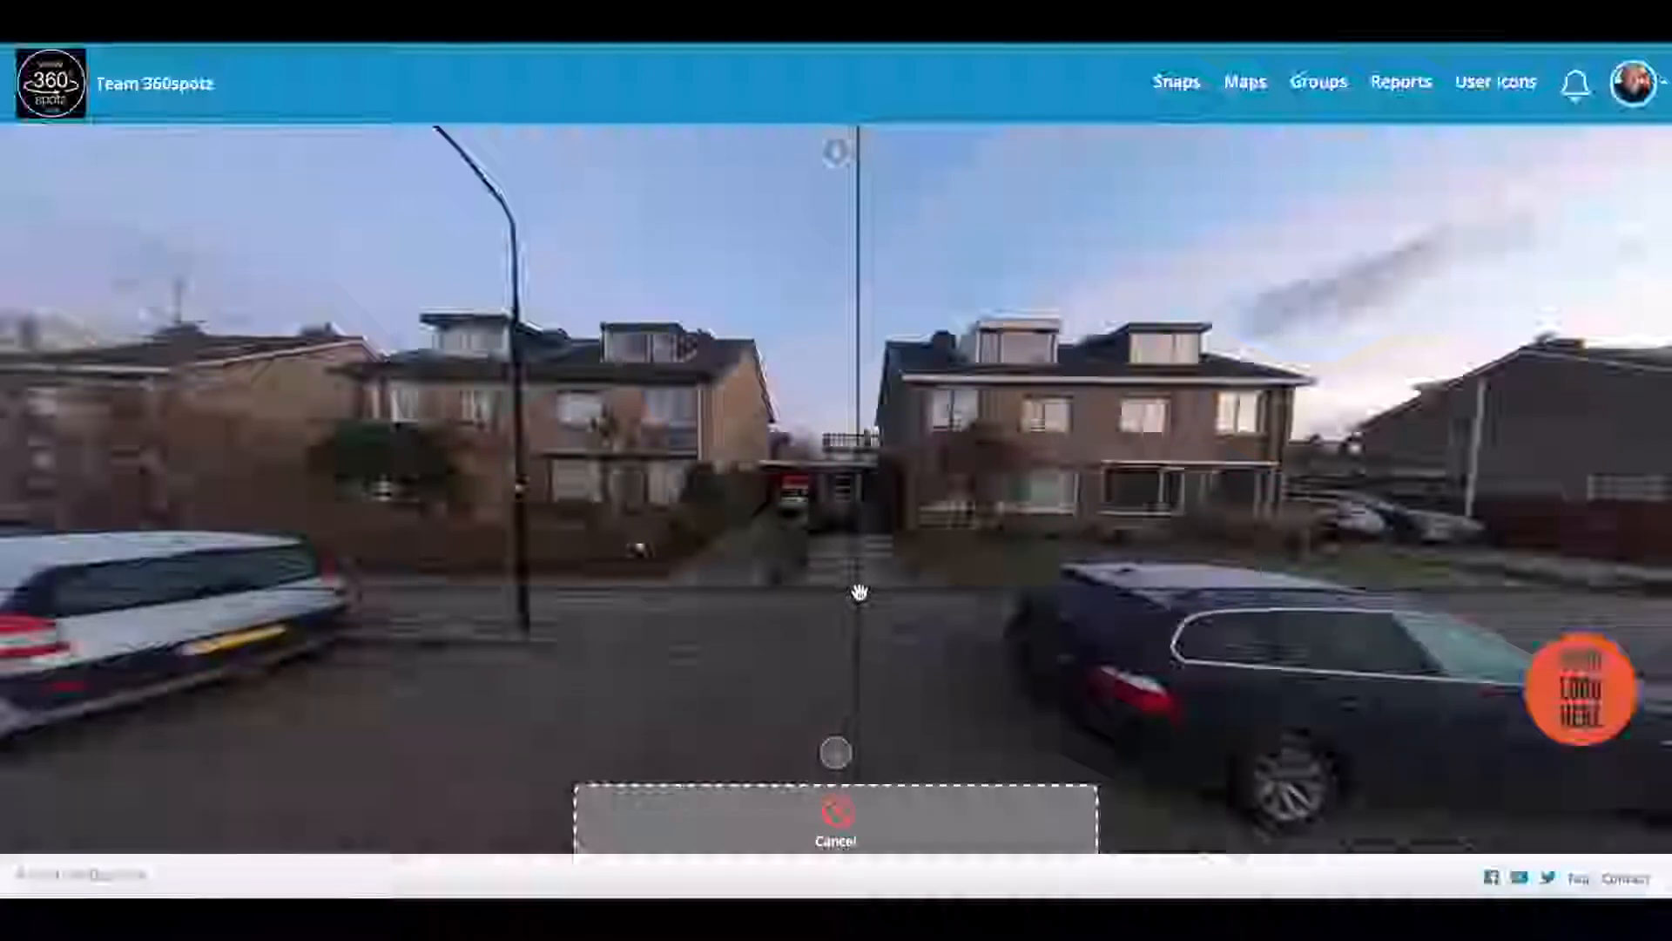
{"action": "left_click", "coordinate": [839, 517]}
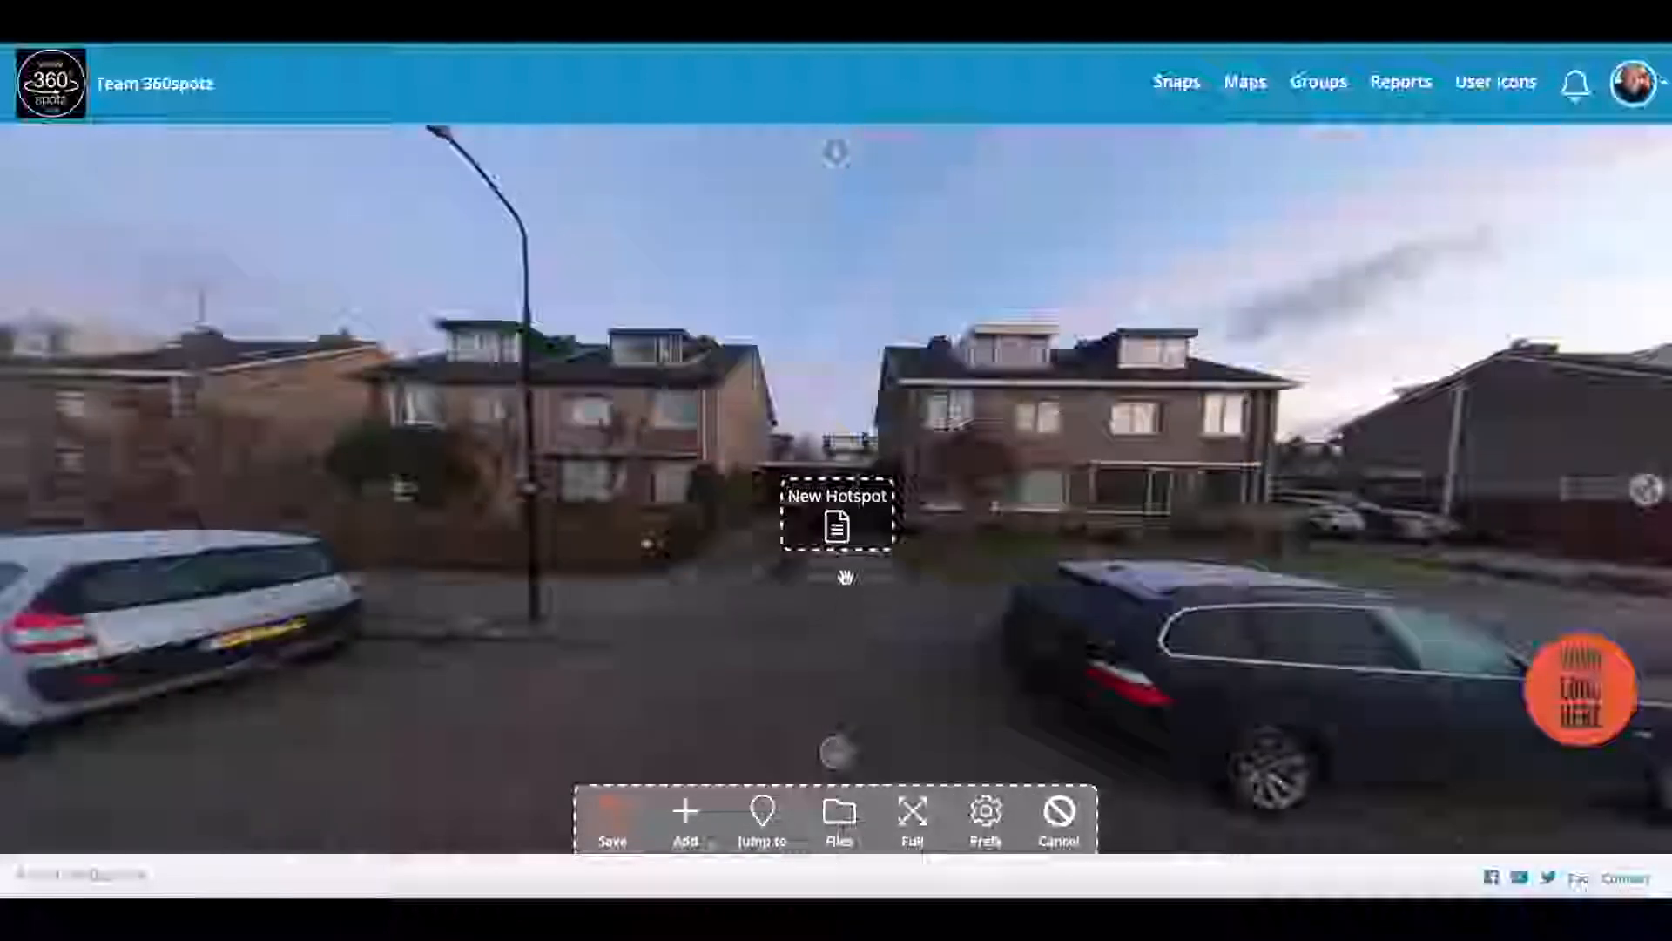
{"action": "left_click", "coordinate": [838, 534]}
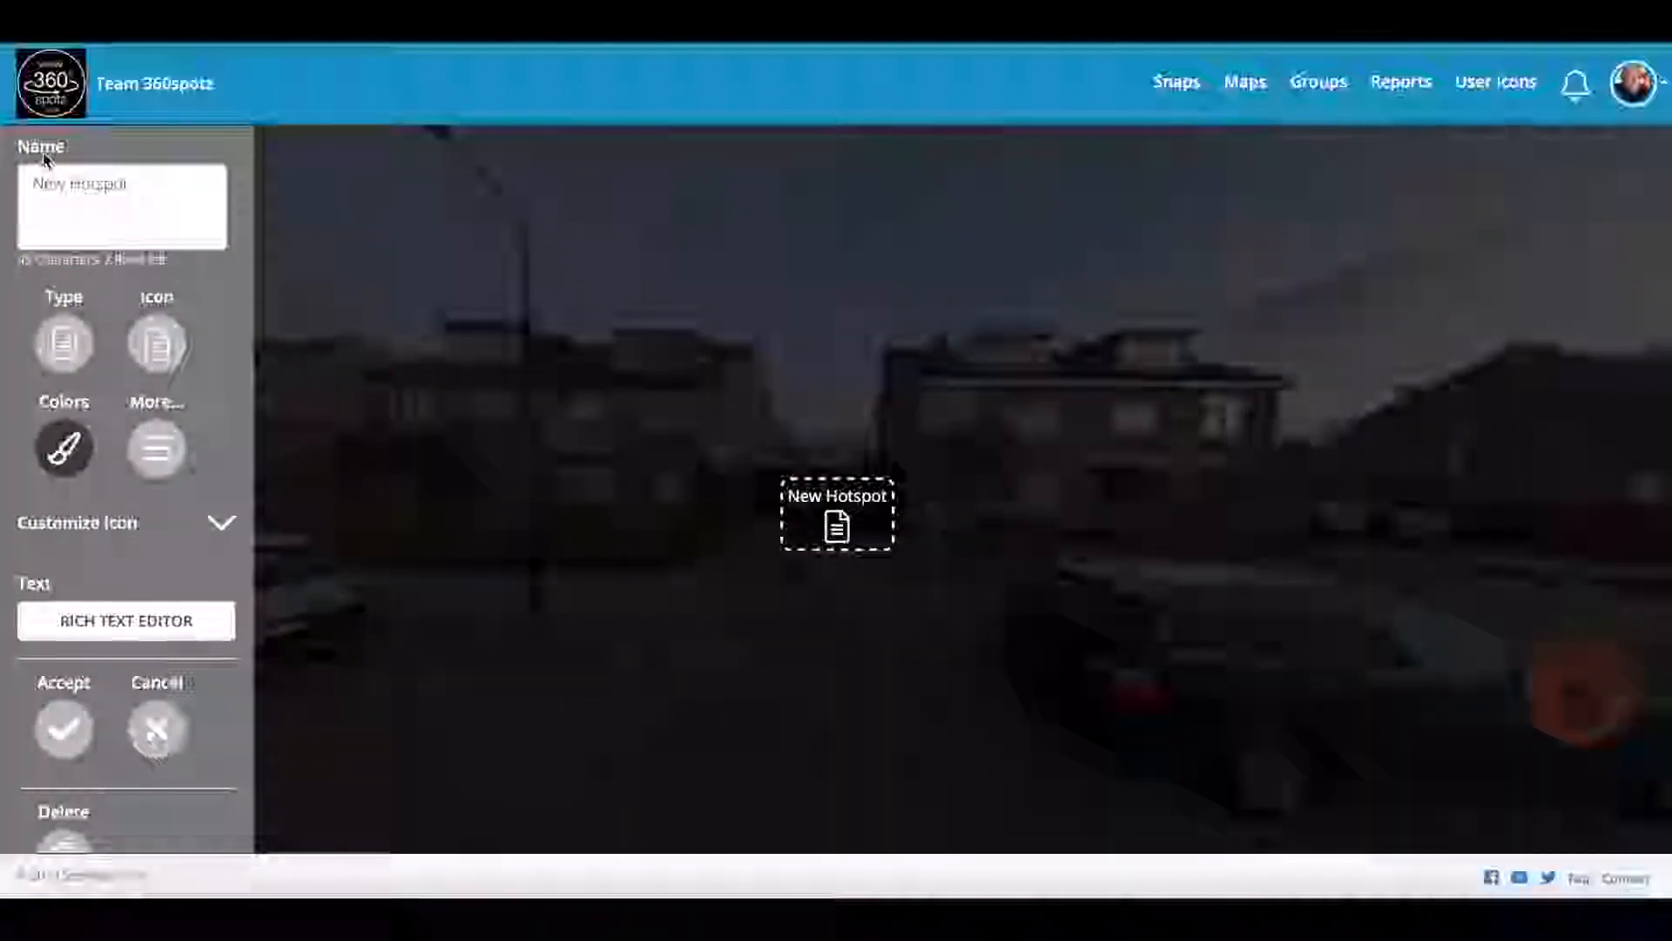
Step: Show the New Hotspot's type grid, from Url, Email and Audio through Snap
{"action": "left_click", "coordinate": [66, 344]}
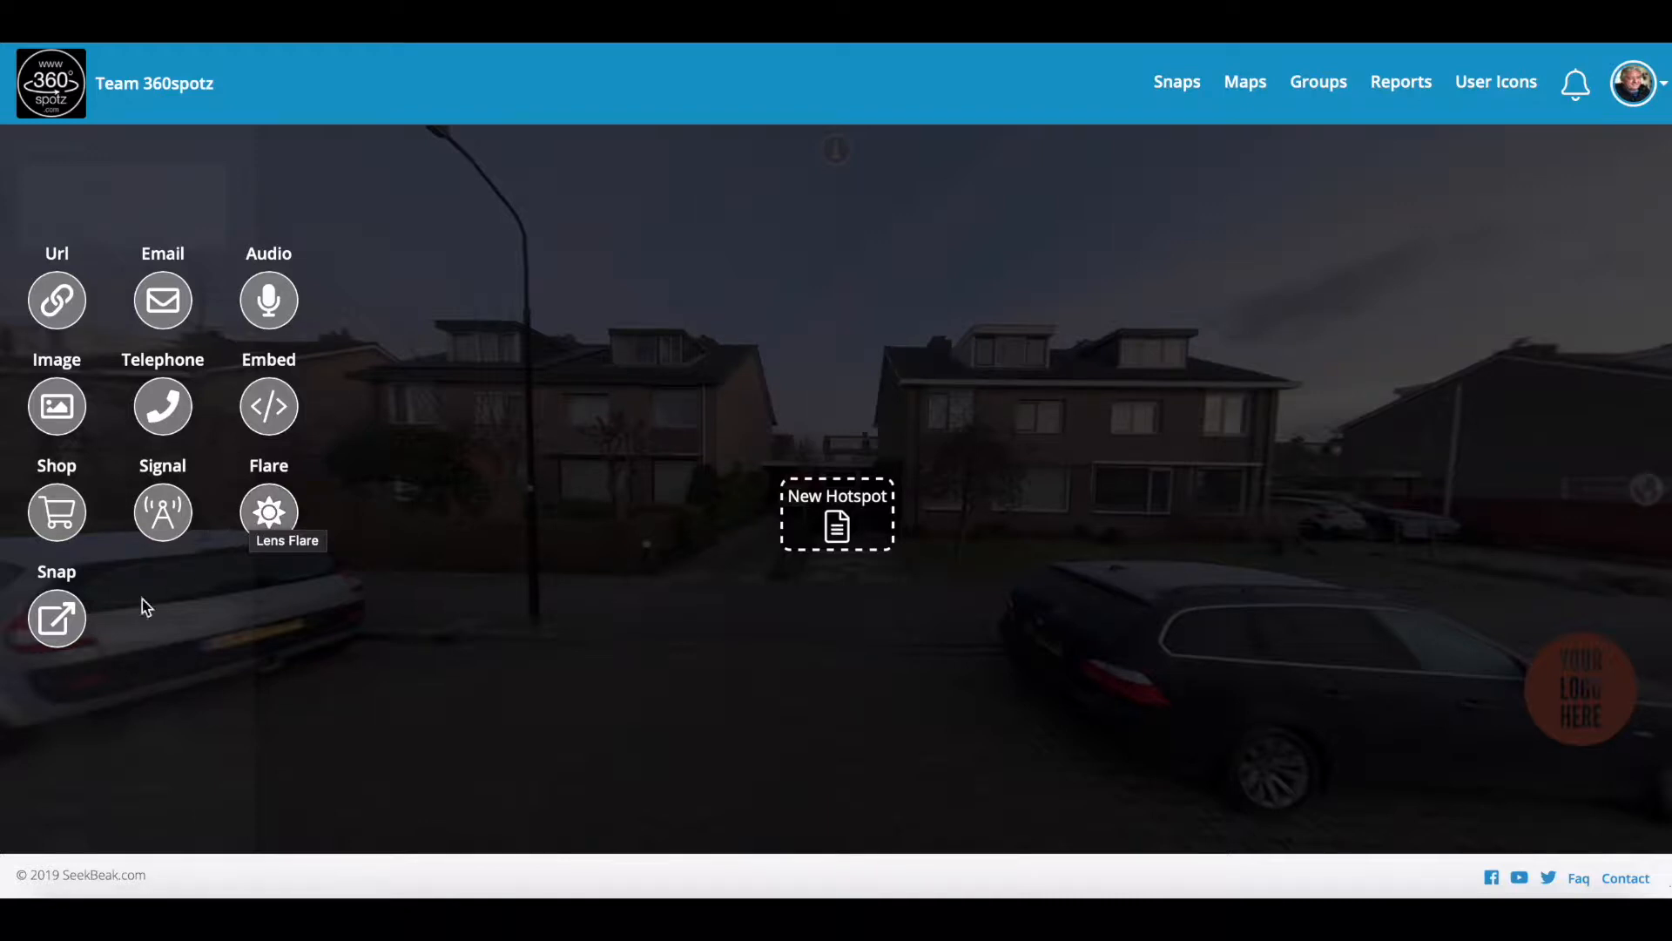
Step: Make the hotspot a Snap jump to Demo Front door in the Demo Realtor group
{"action": "left_click", "coordinate": [57, 620]}
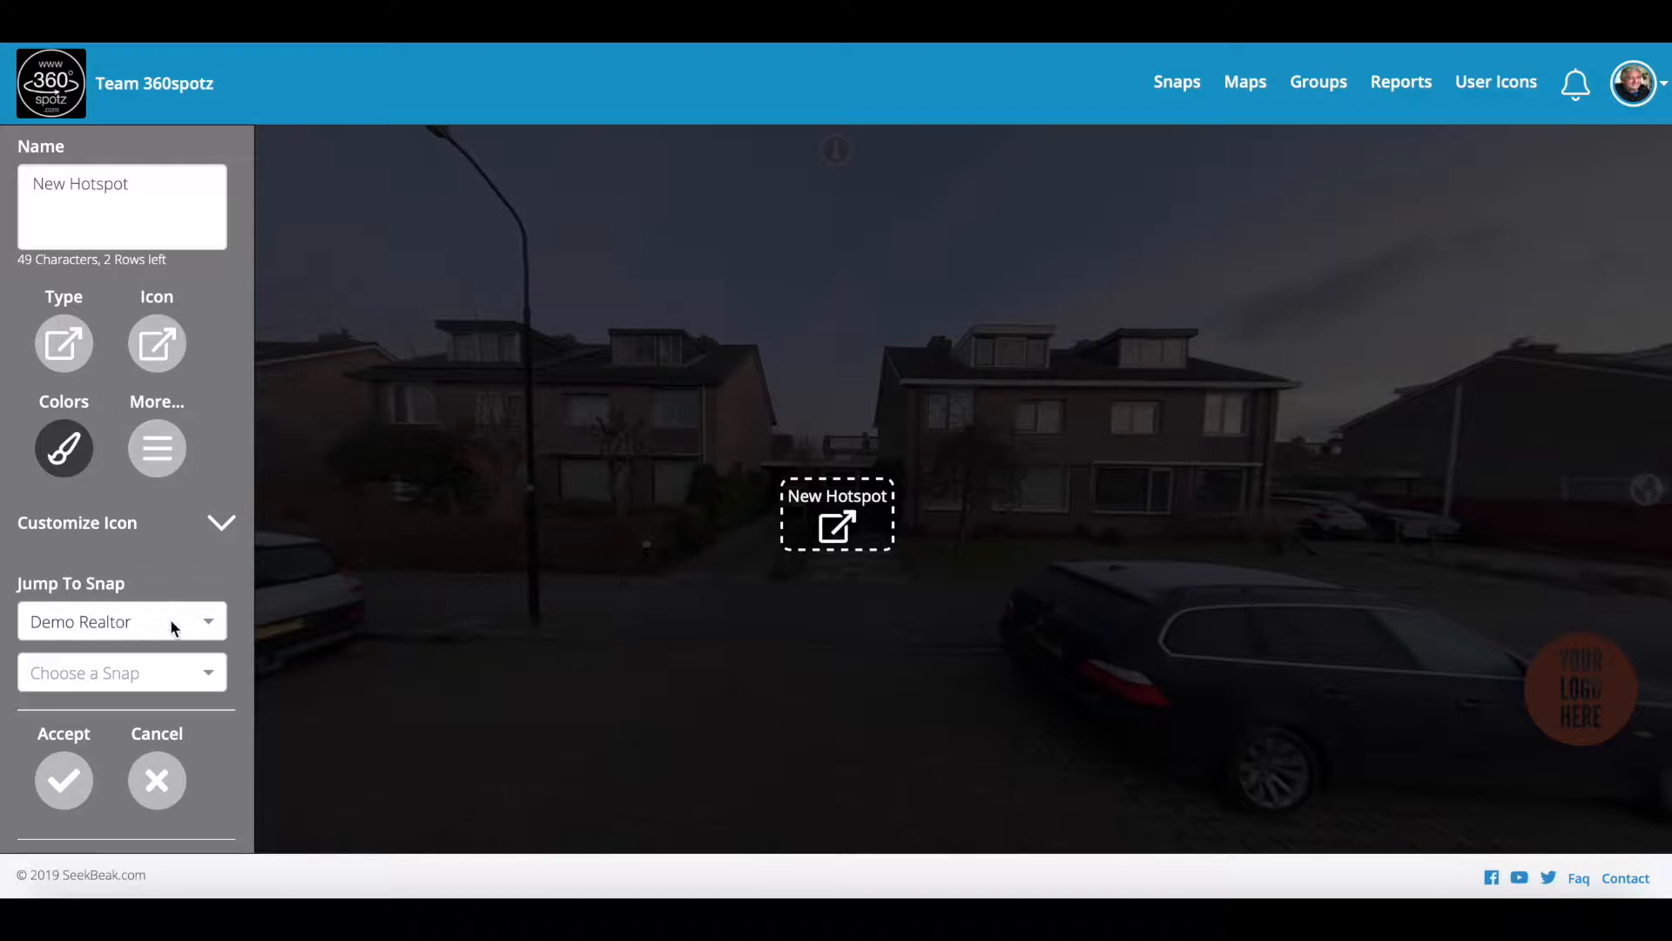
{"action": "left_click", "coordinate": [205, 622]}
{"action": "left_click", "coordinate": [206, 622]}
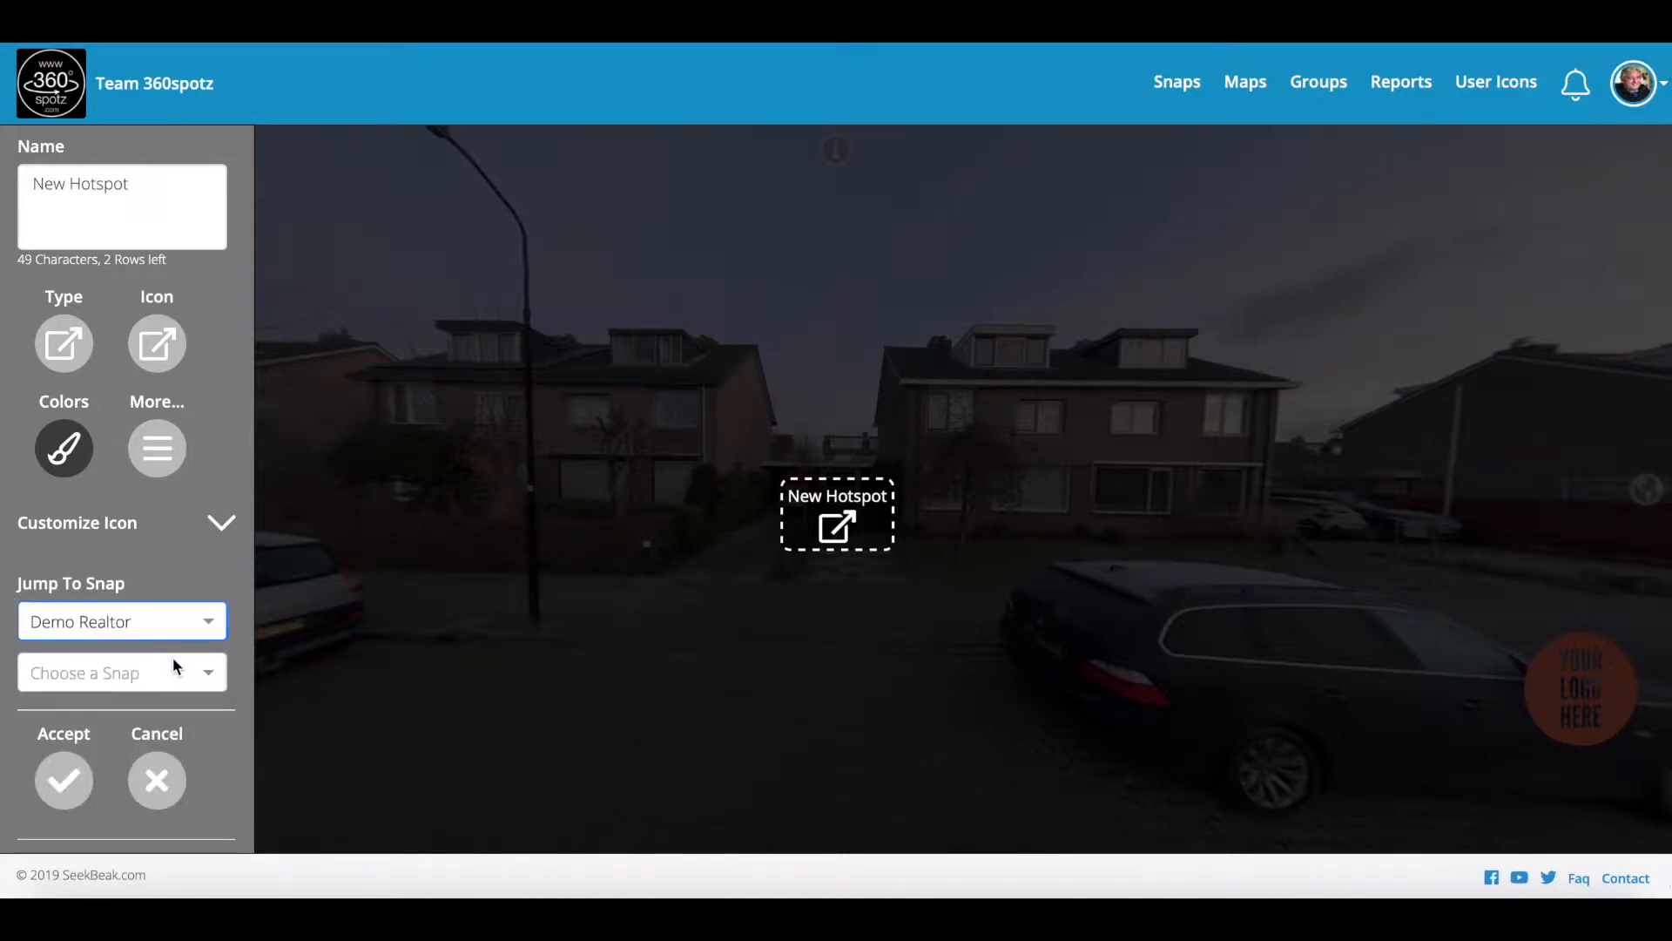
{"action": "left_click", "coordinate": [211, 673]}
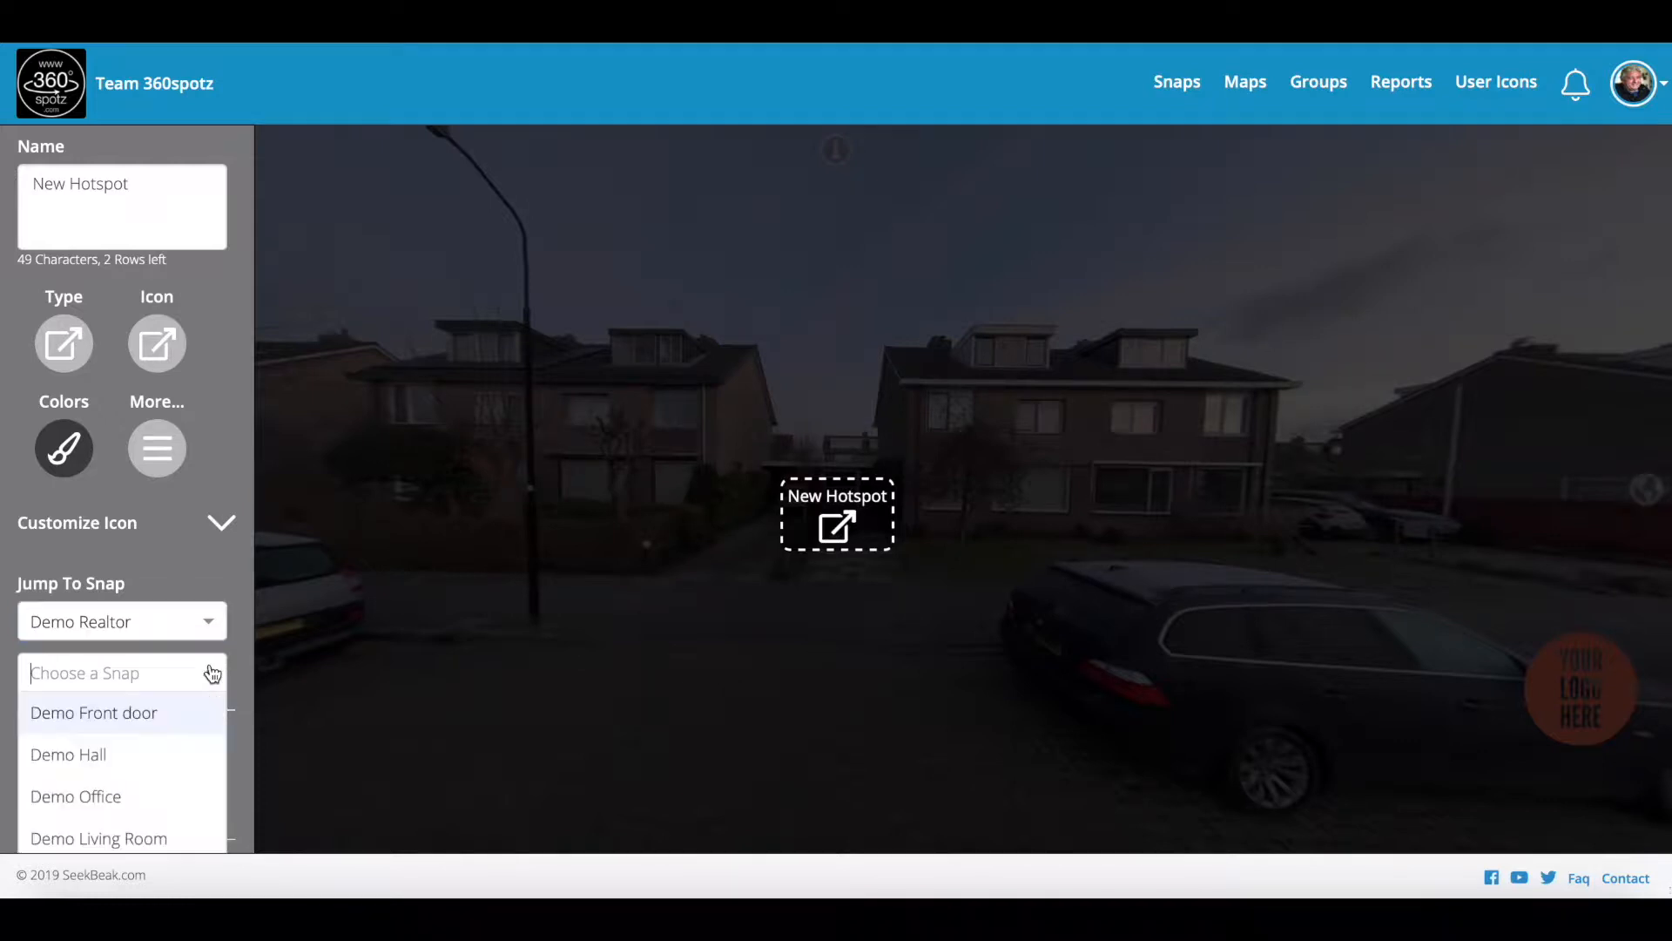
{"action": "scroll", "coordinate": [123, 780], "scroll_direction": "down", "scroll_amount": 1}
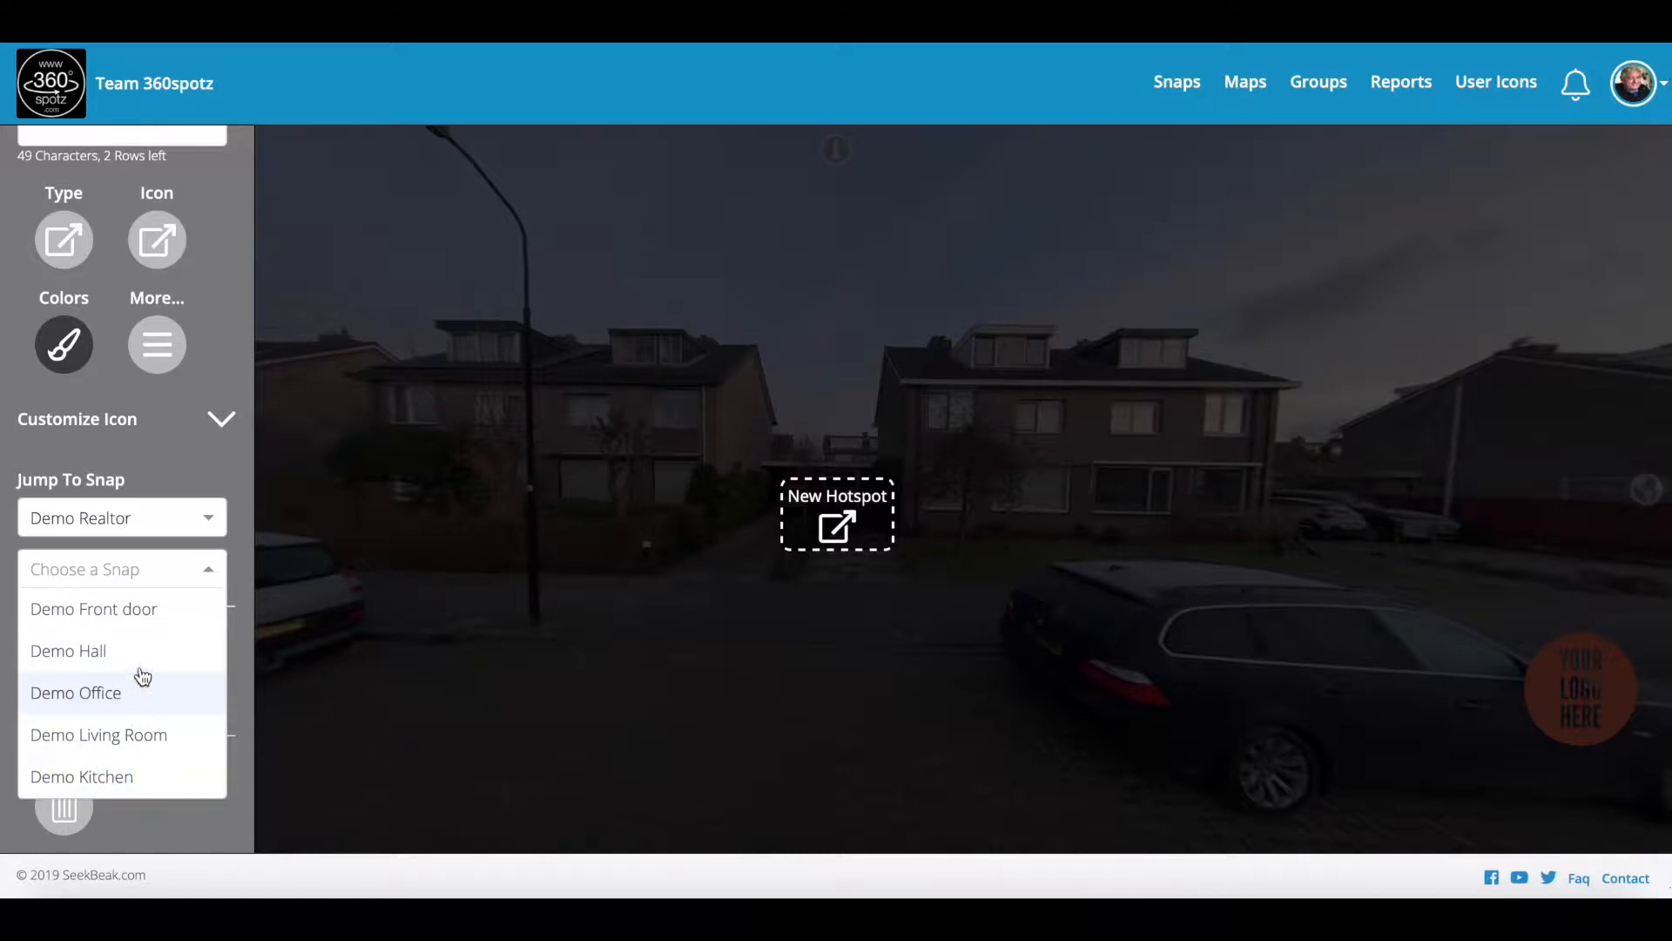
{"action": "left_click", "coordinate": [126, 614]}
{"action": "scroll", "coordinate": [126, 618], "scroll_direction": "up", "scroll_amount": 2}
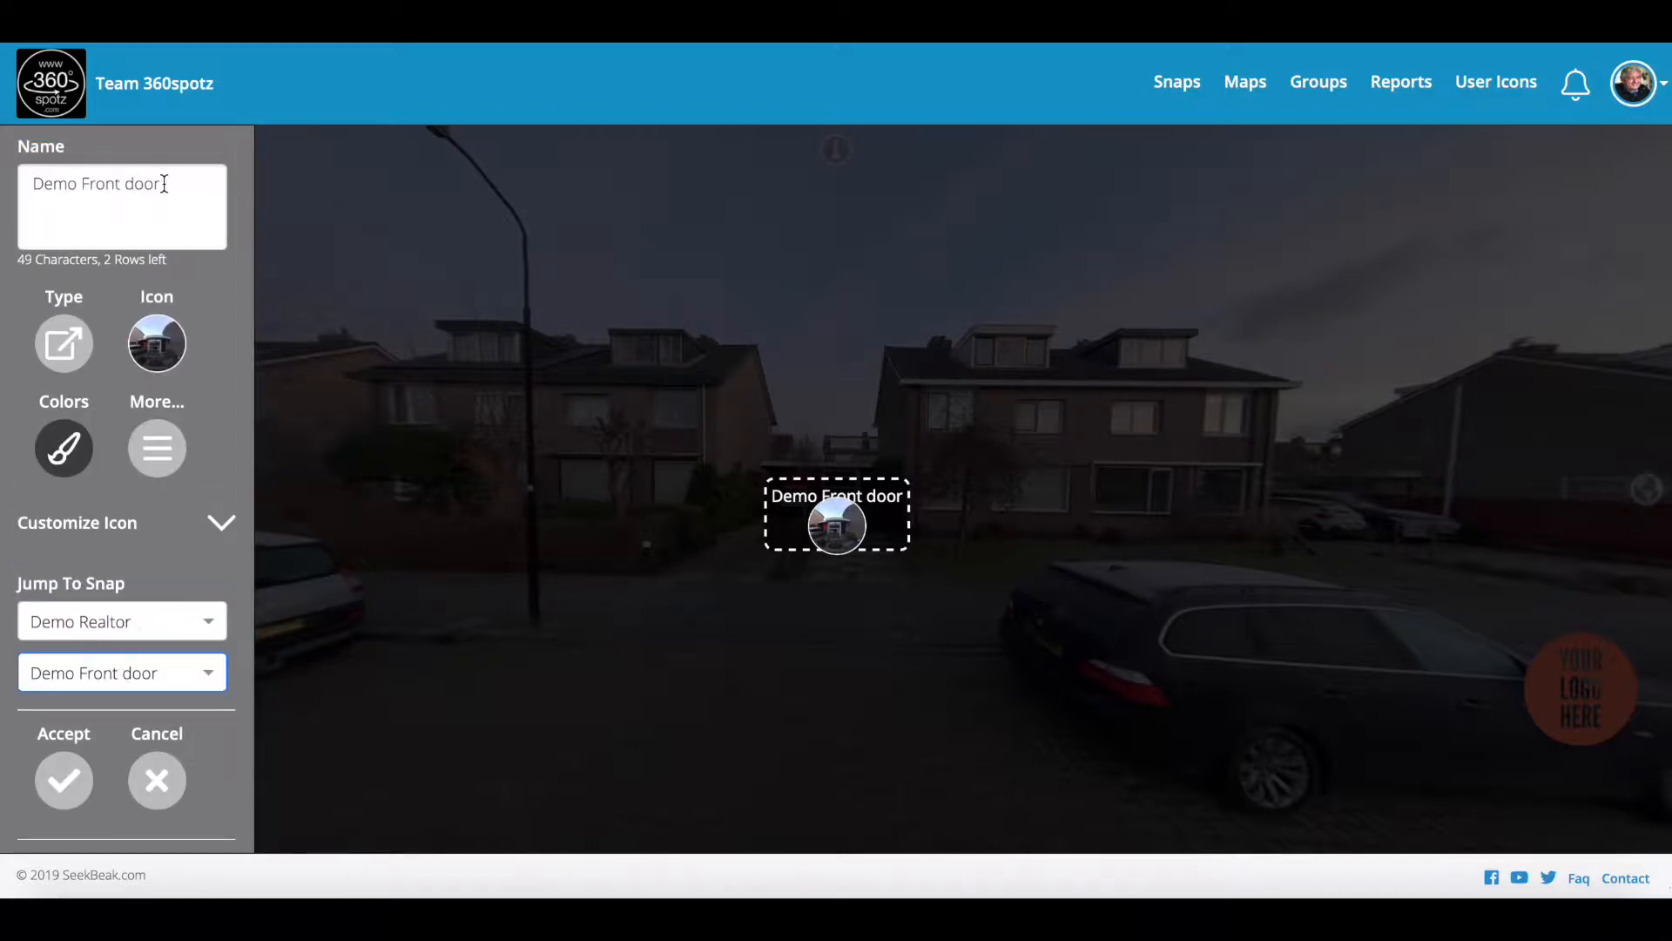
Step: Clear the hotspot's Front Door name and nudge it onto the driveway
{"action": "left_click_drag", "start_coordinate": [172, 183], "coordinate": [20, 184]}
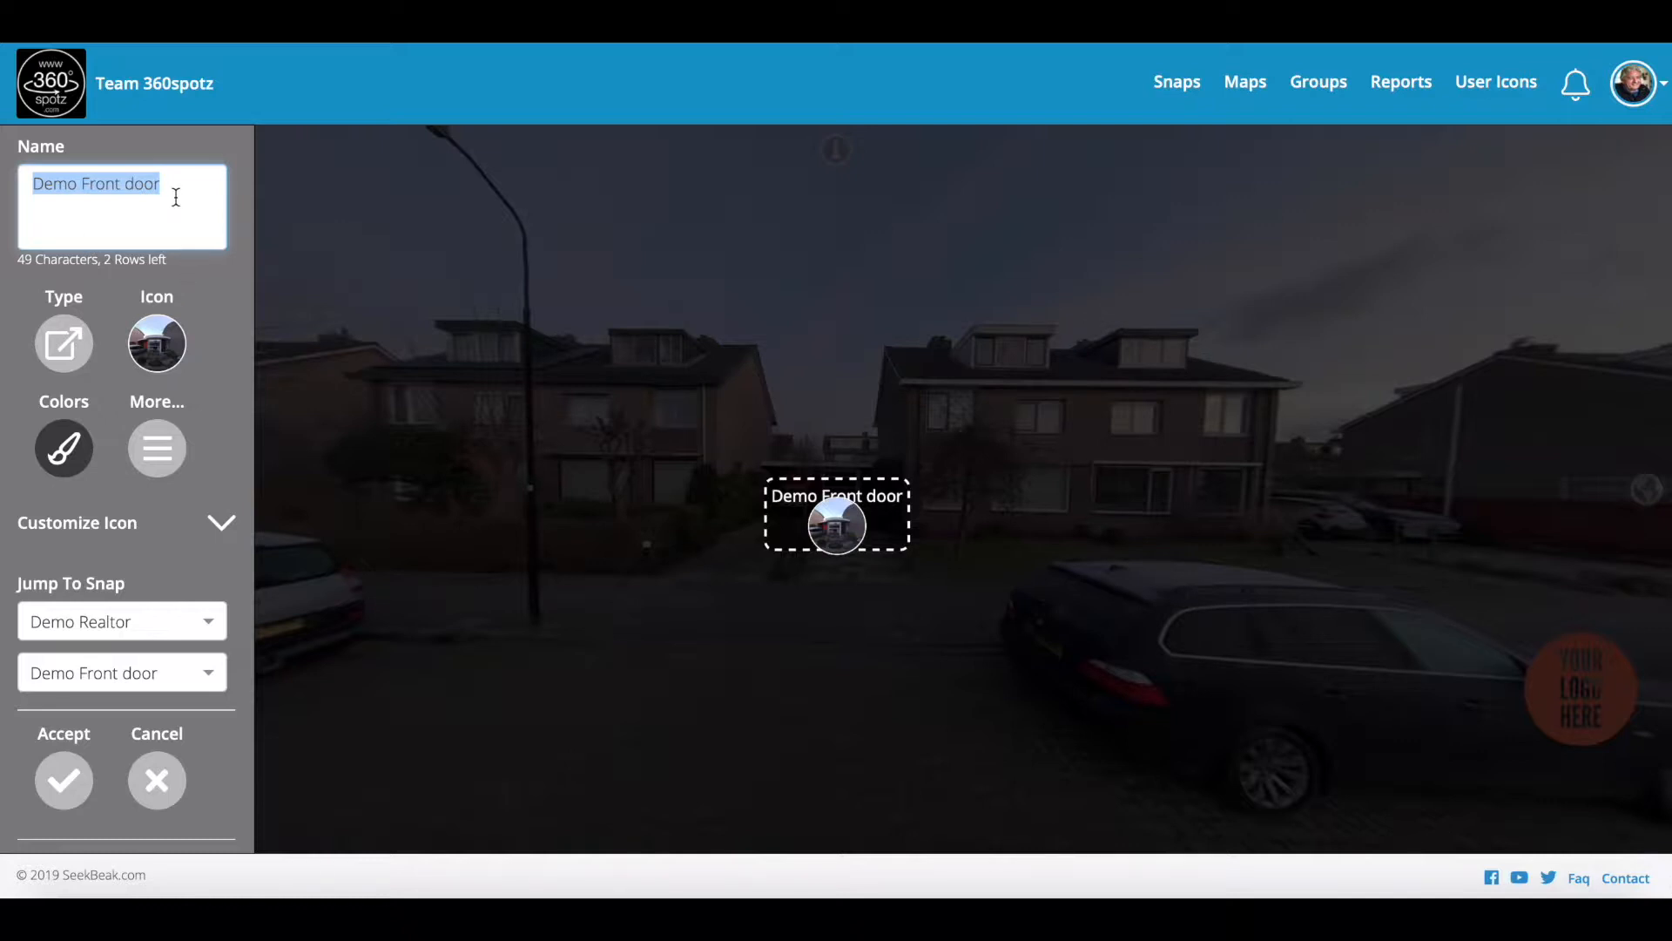
{"action": "type", "text": "F"}
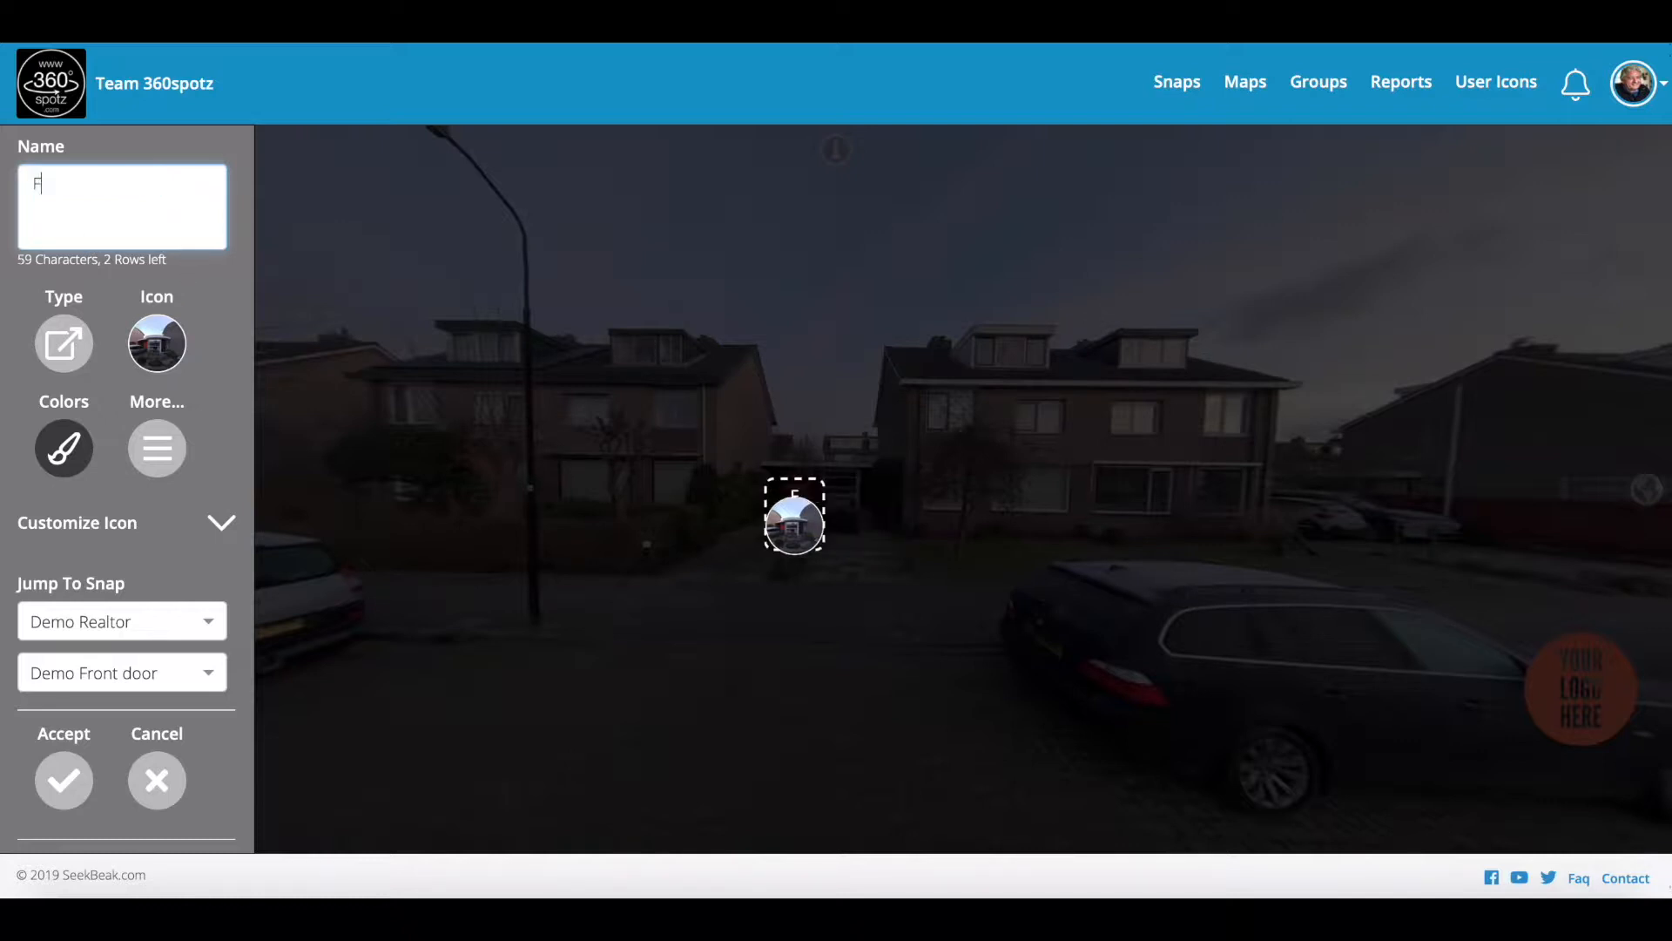
{"action": "type", "text": "ront Door"}
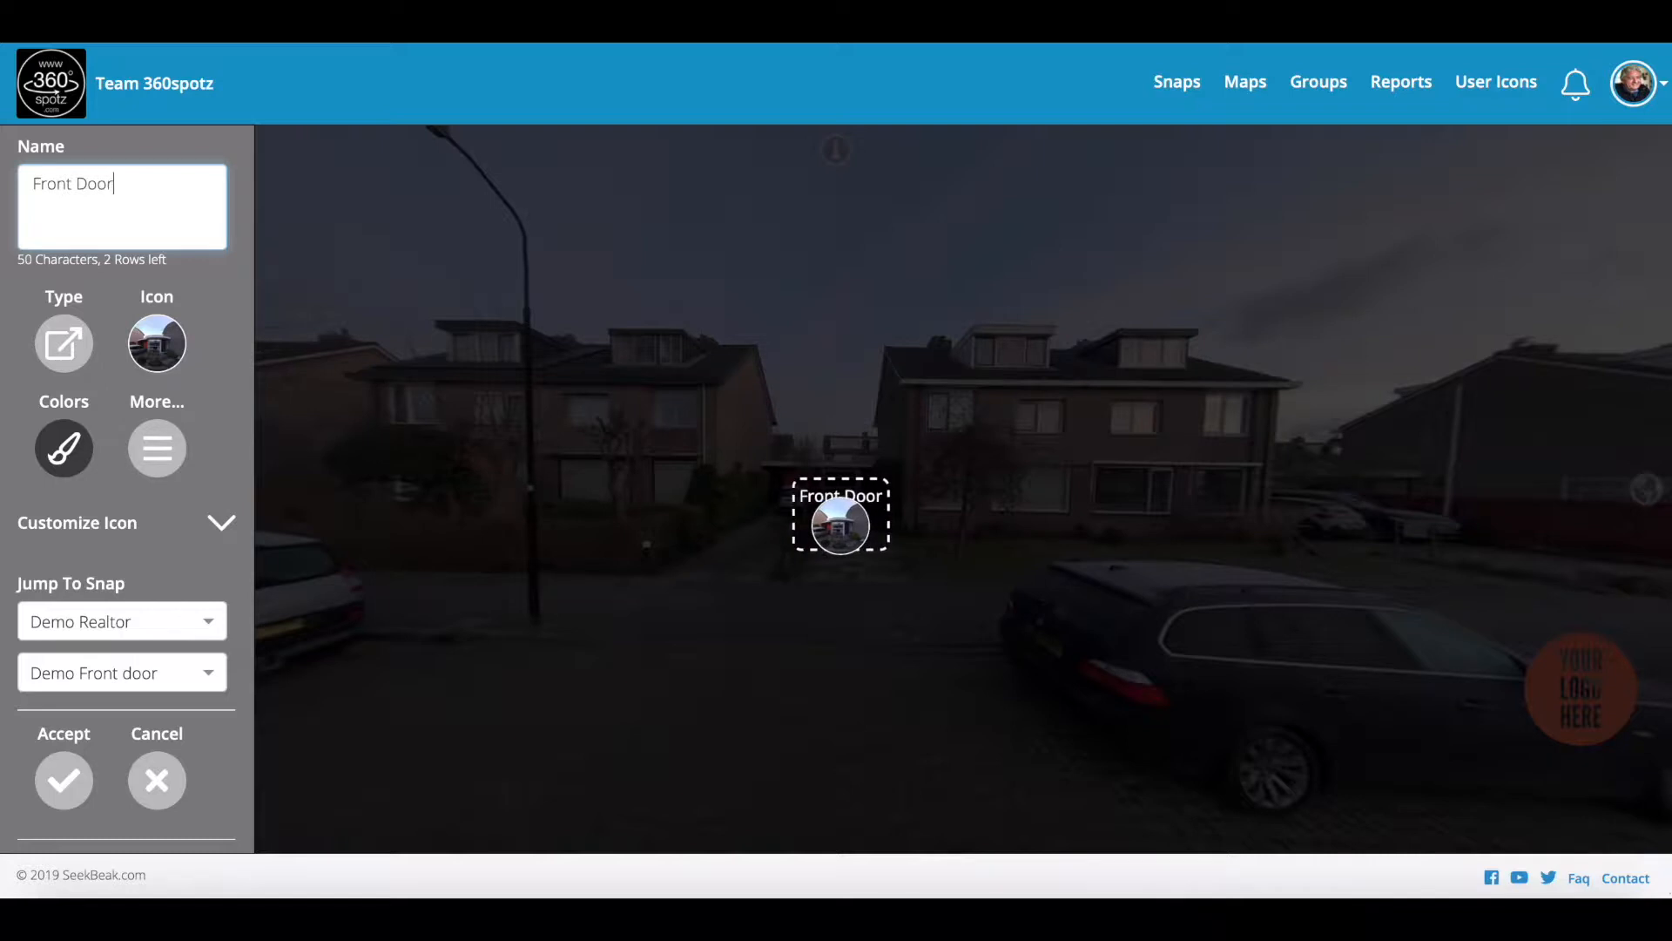
{"action": "key", "text": "BackSpace"}
{"action": "key", "text": "BackSpace"}
{"action": "key", "text": "BackSpace"}
{"action": "key", "text": "BackSpace"}
{"action": "key", "text": "BackSpace"}
{"action": "key", "text": "BackSpace"}
{"action": "key", "text": "BackSpace"}
{"action": "key", "text": "BackSpace"}
{"action": "key", "text": "BackSpace"}
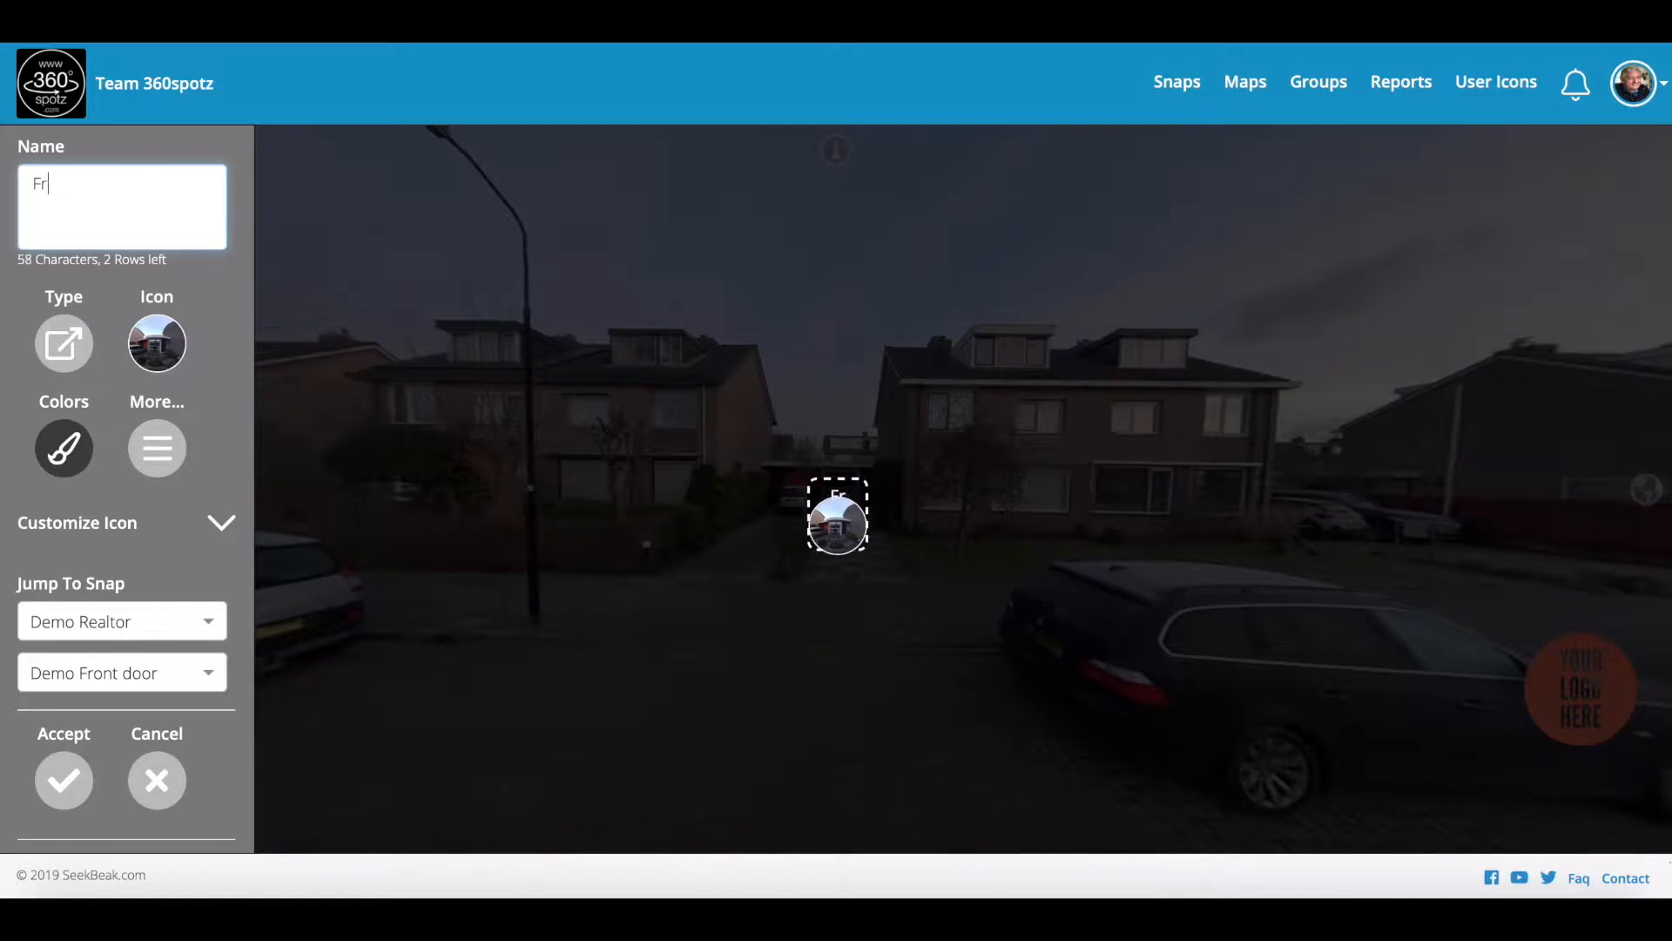
{"action": "left_click_drag", "start_coordinate": [822, 480], "coordinate": [830, 491]}
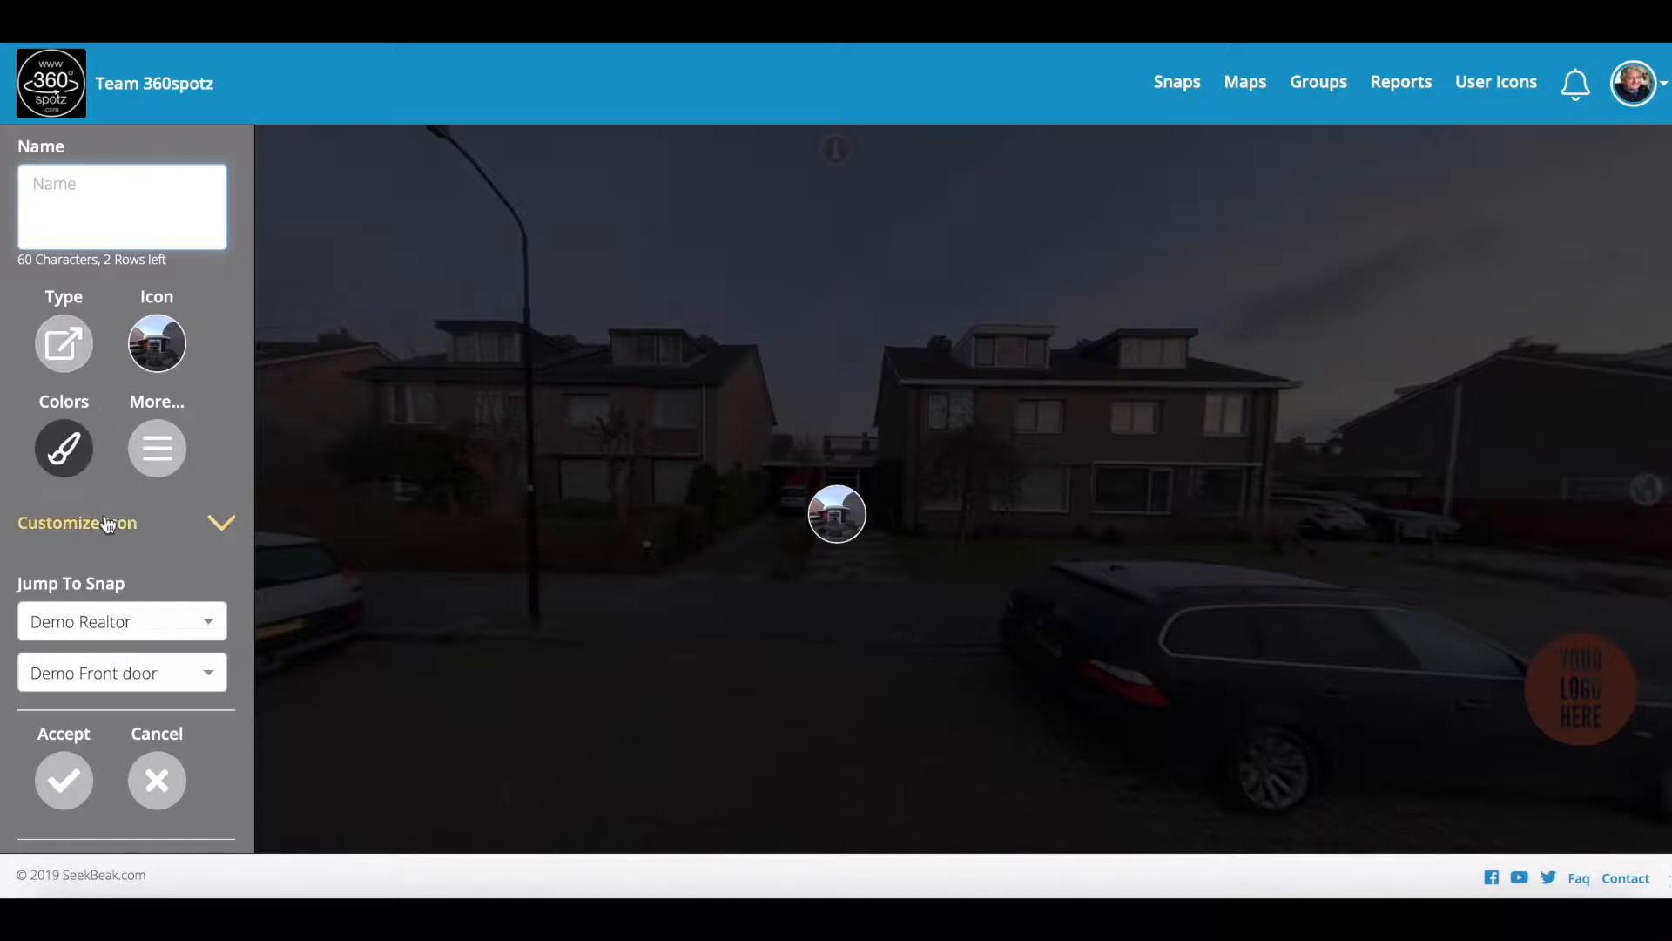
Step: Set the hotspot's BG colour to fully opaque red #FF0101
{"action": "left_click", "coordinate": [59, 459]}
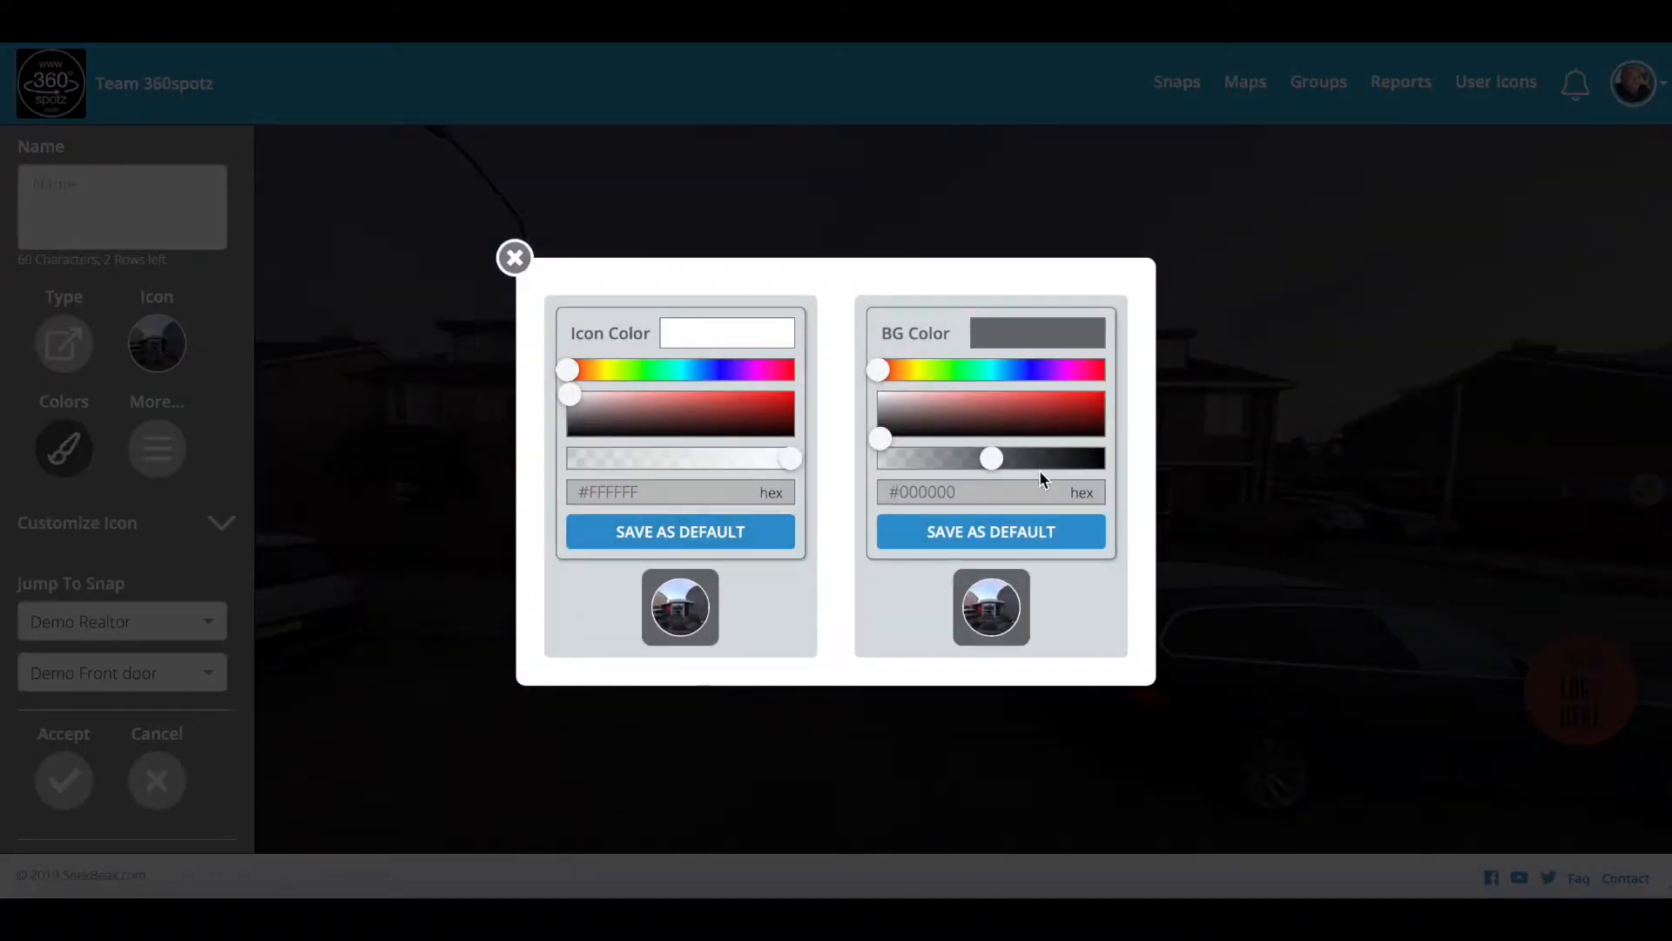
{"action": "left_click_drag", "start_coordinate": [883, 442], "coordinate": [1106, 376]}
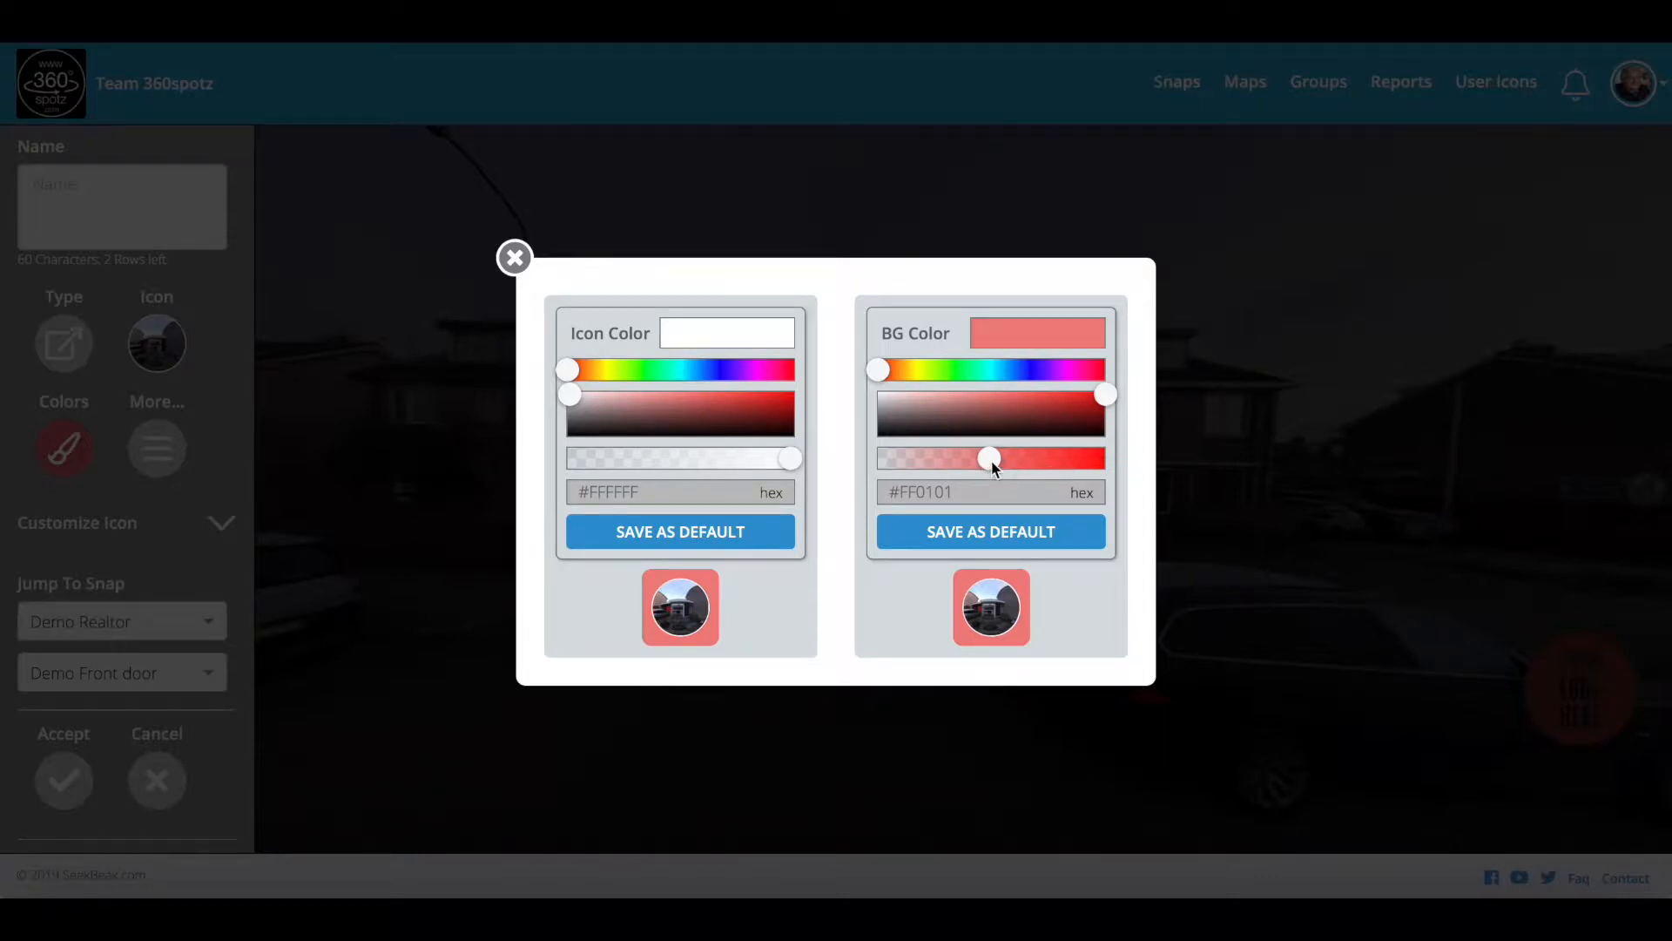
{"action": "left_click_drag", "start_coordinate": [993, 468], "coordinate": [1102, 463]}
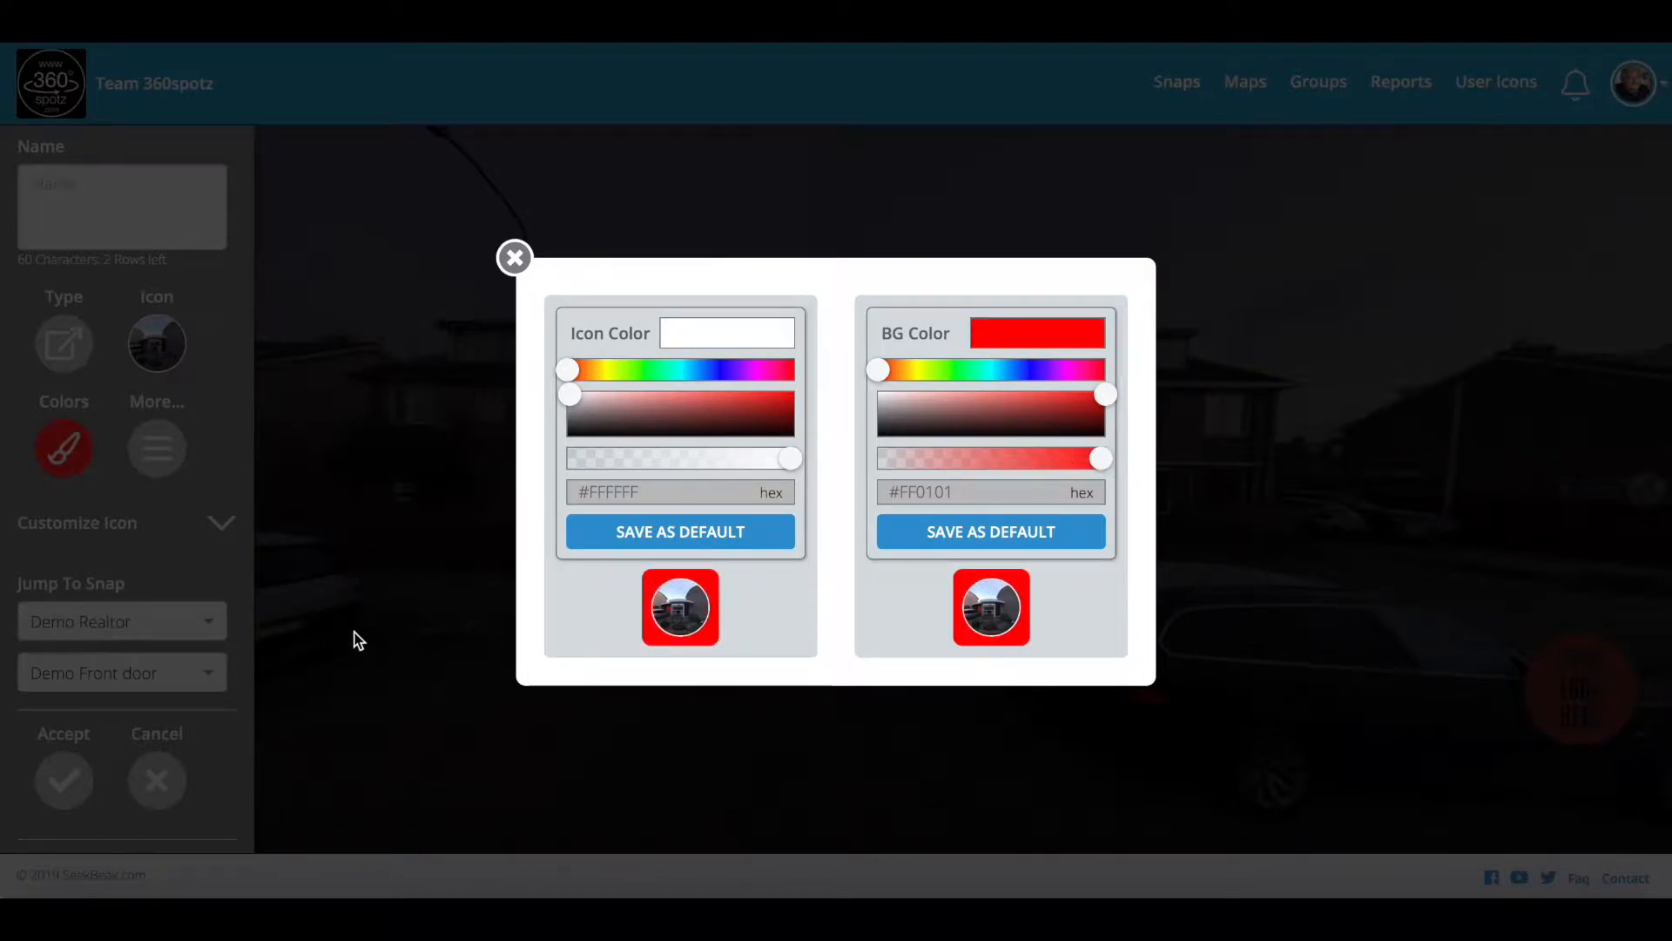
{"action": "left_click", "coordinate": [514, 259]}
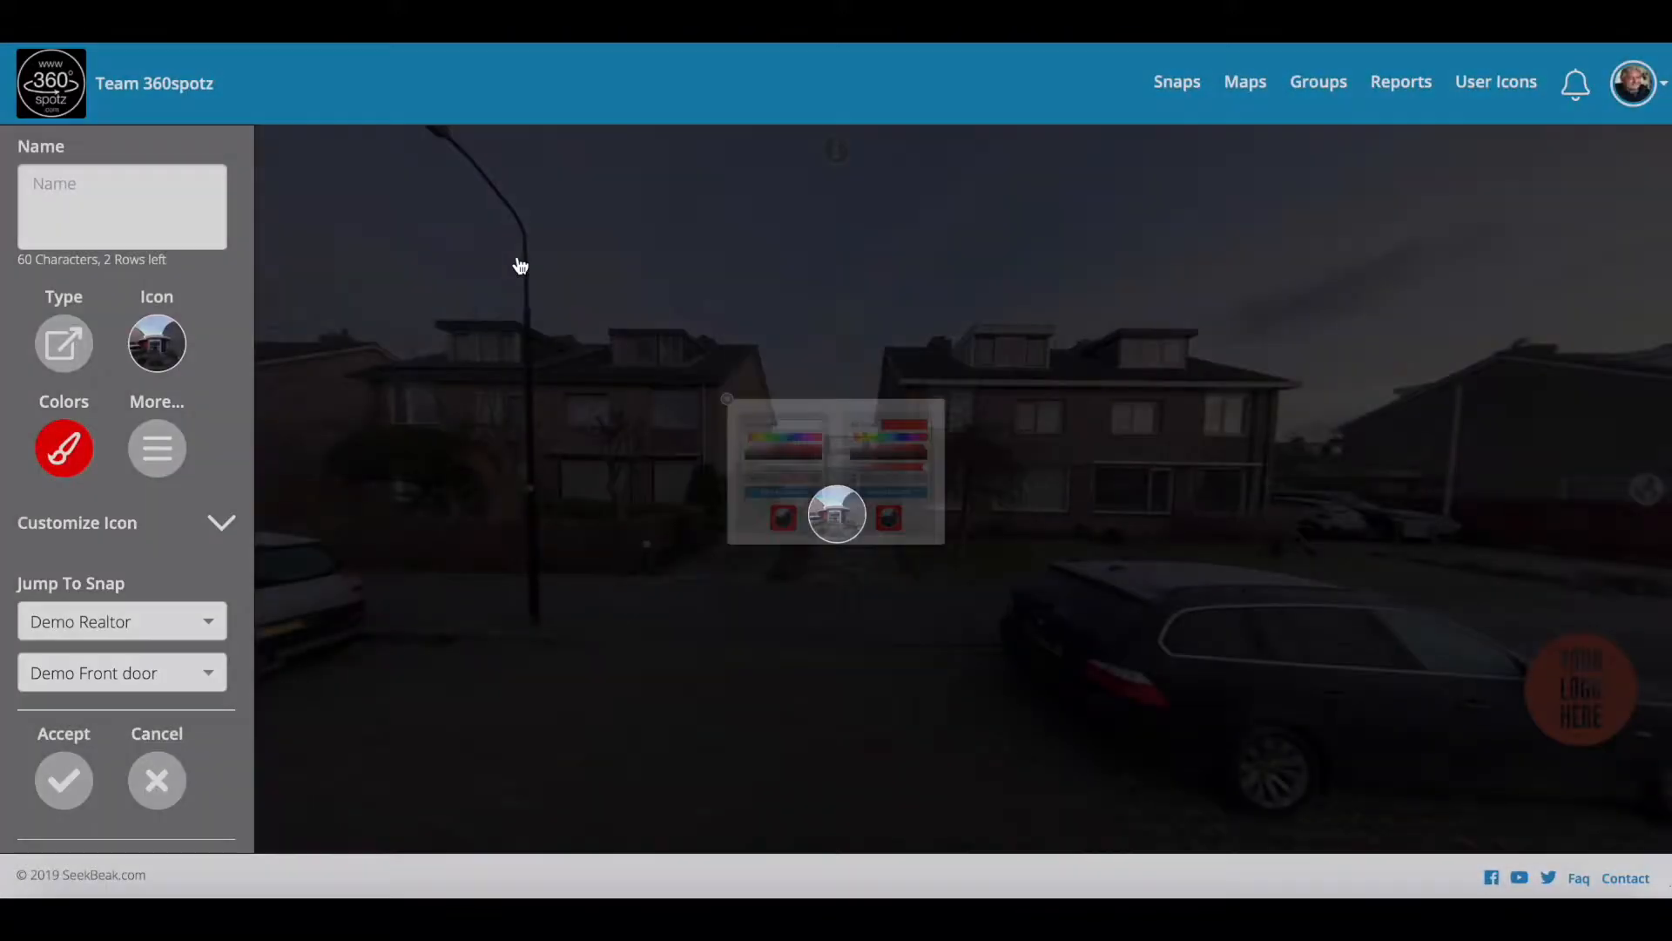
Step: Save the red hotspot, then reopen its editor and expand the More... options
{"action": "left_click", "coordinate": [65, 776]}
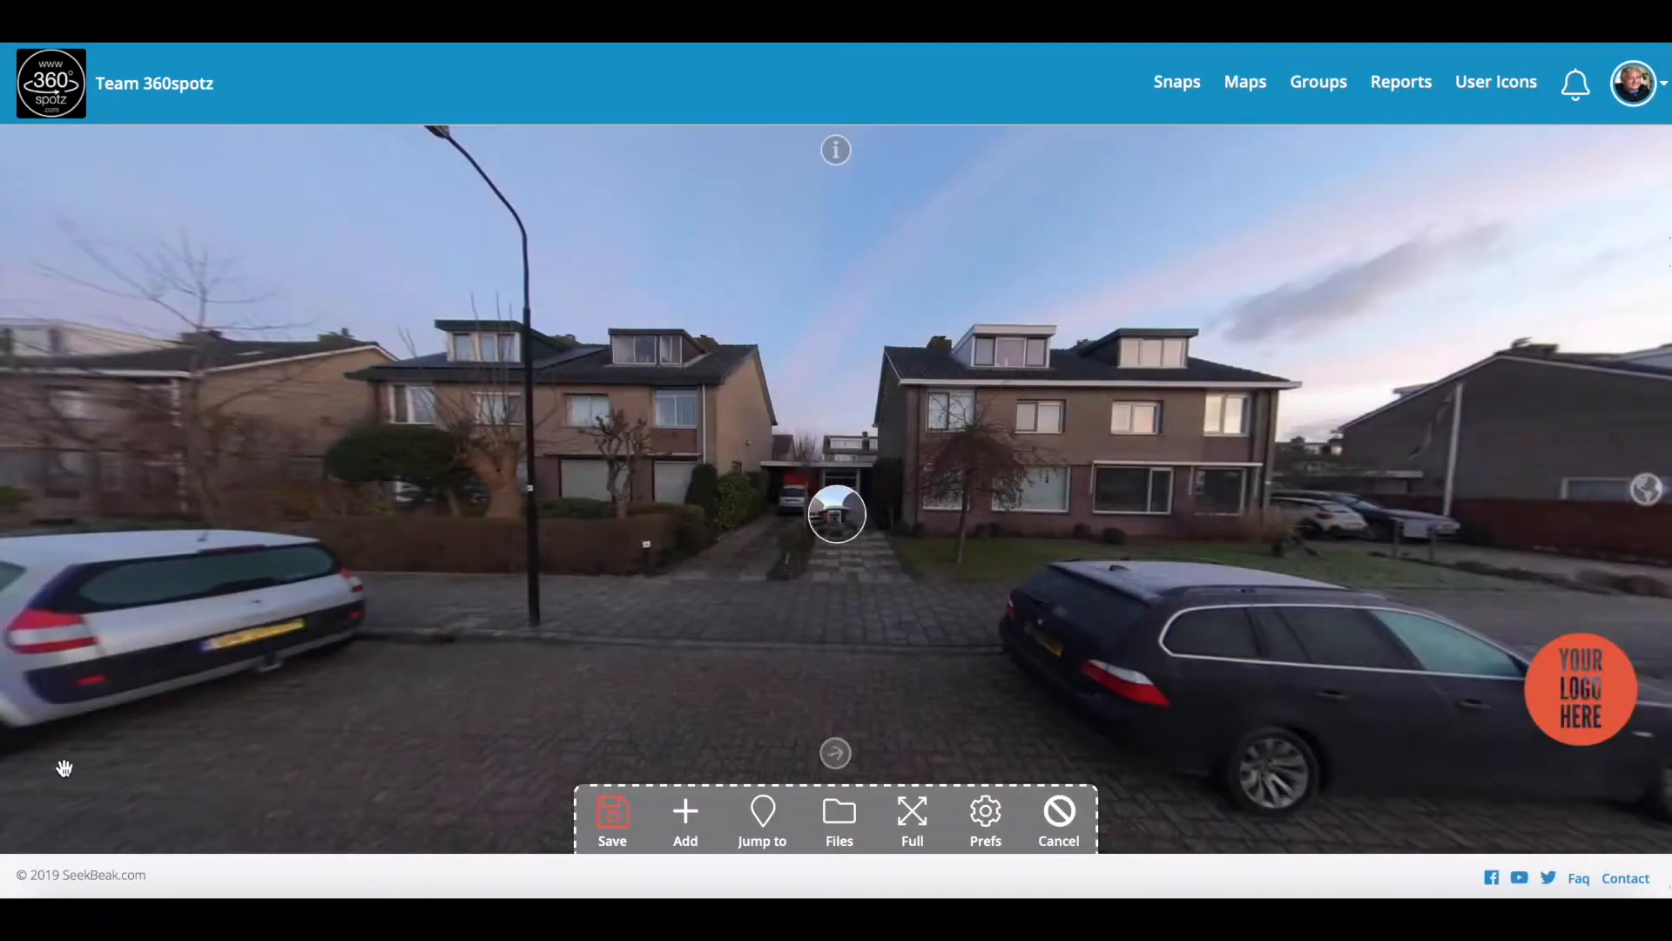
{"action": "left_click", "coordinate": [616, 819]}
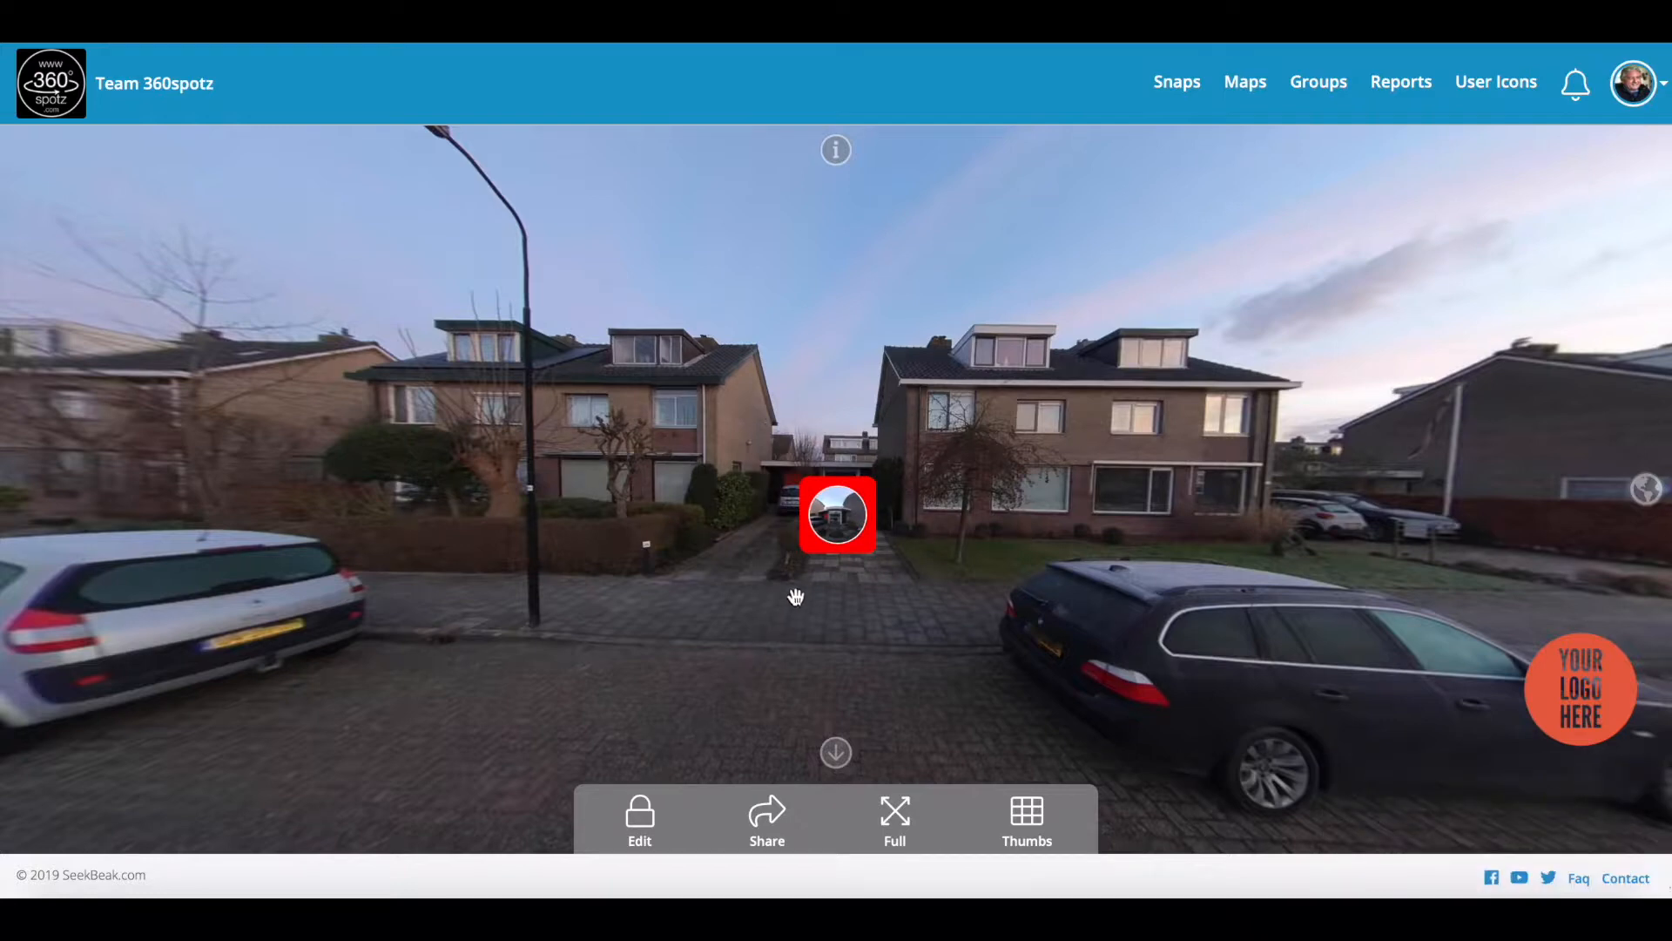
{"action": "mouse_move", "coordinate": [823, 527]}
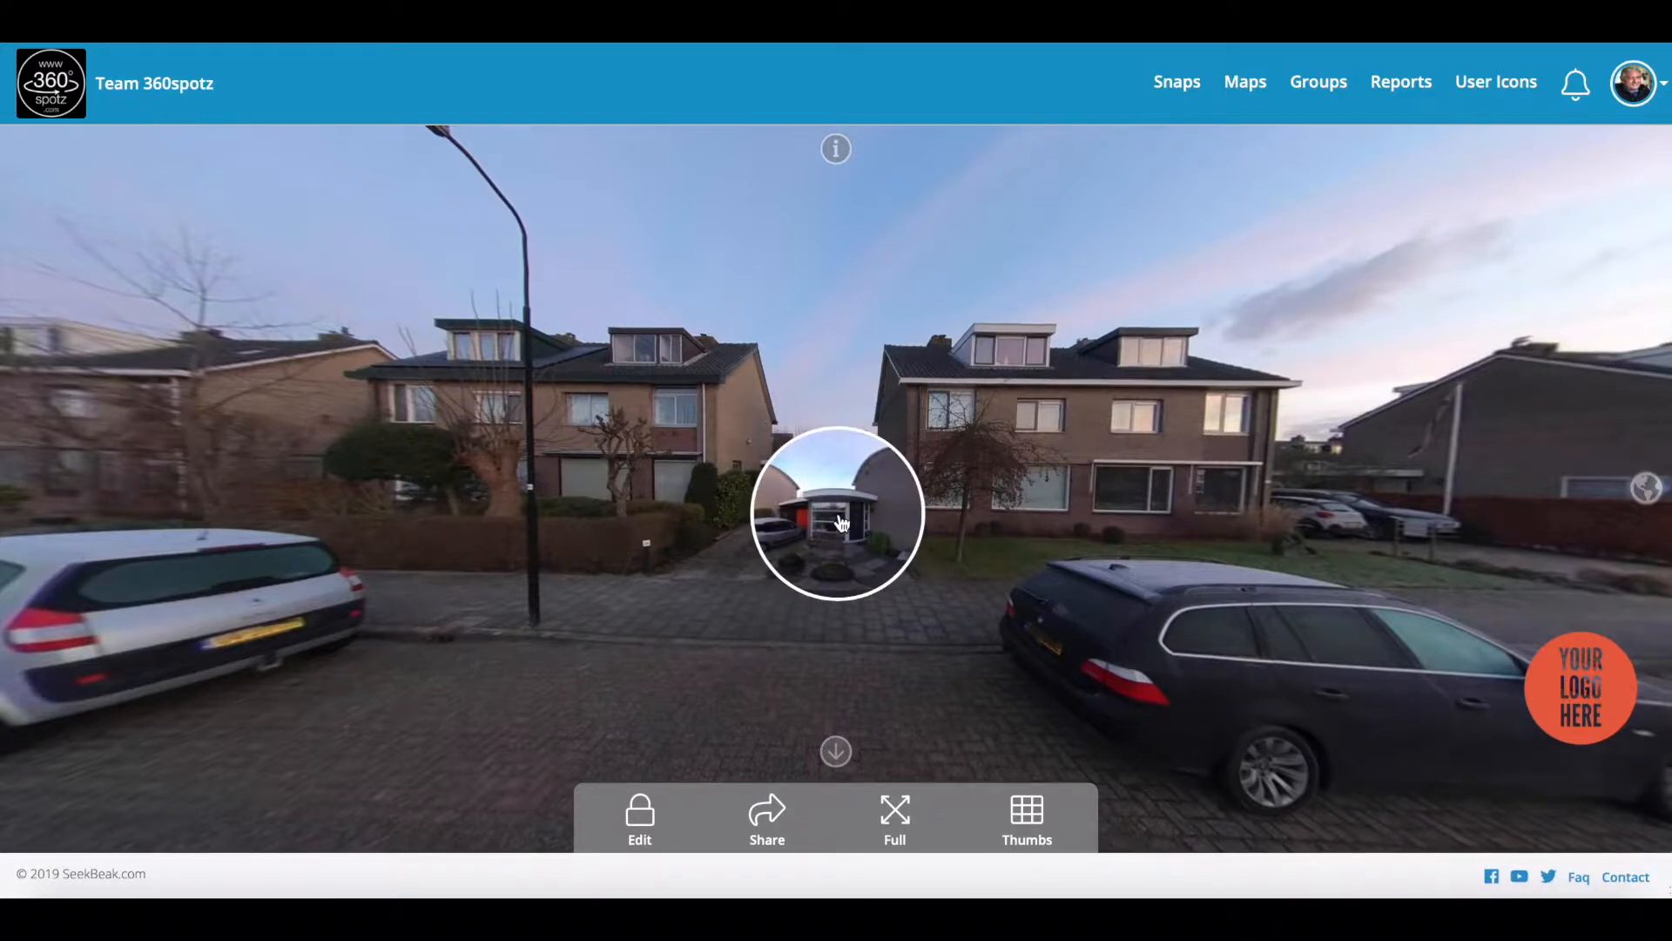
{"action": "left_click", "coordinate": [642, 819]}
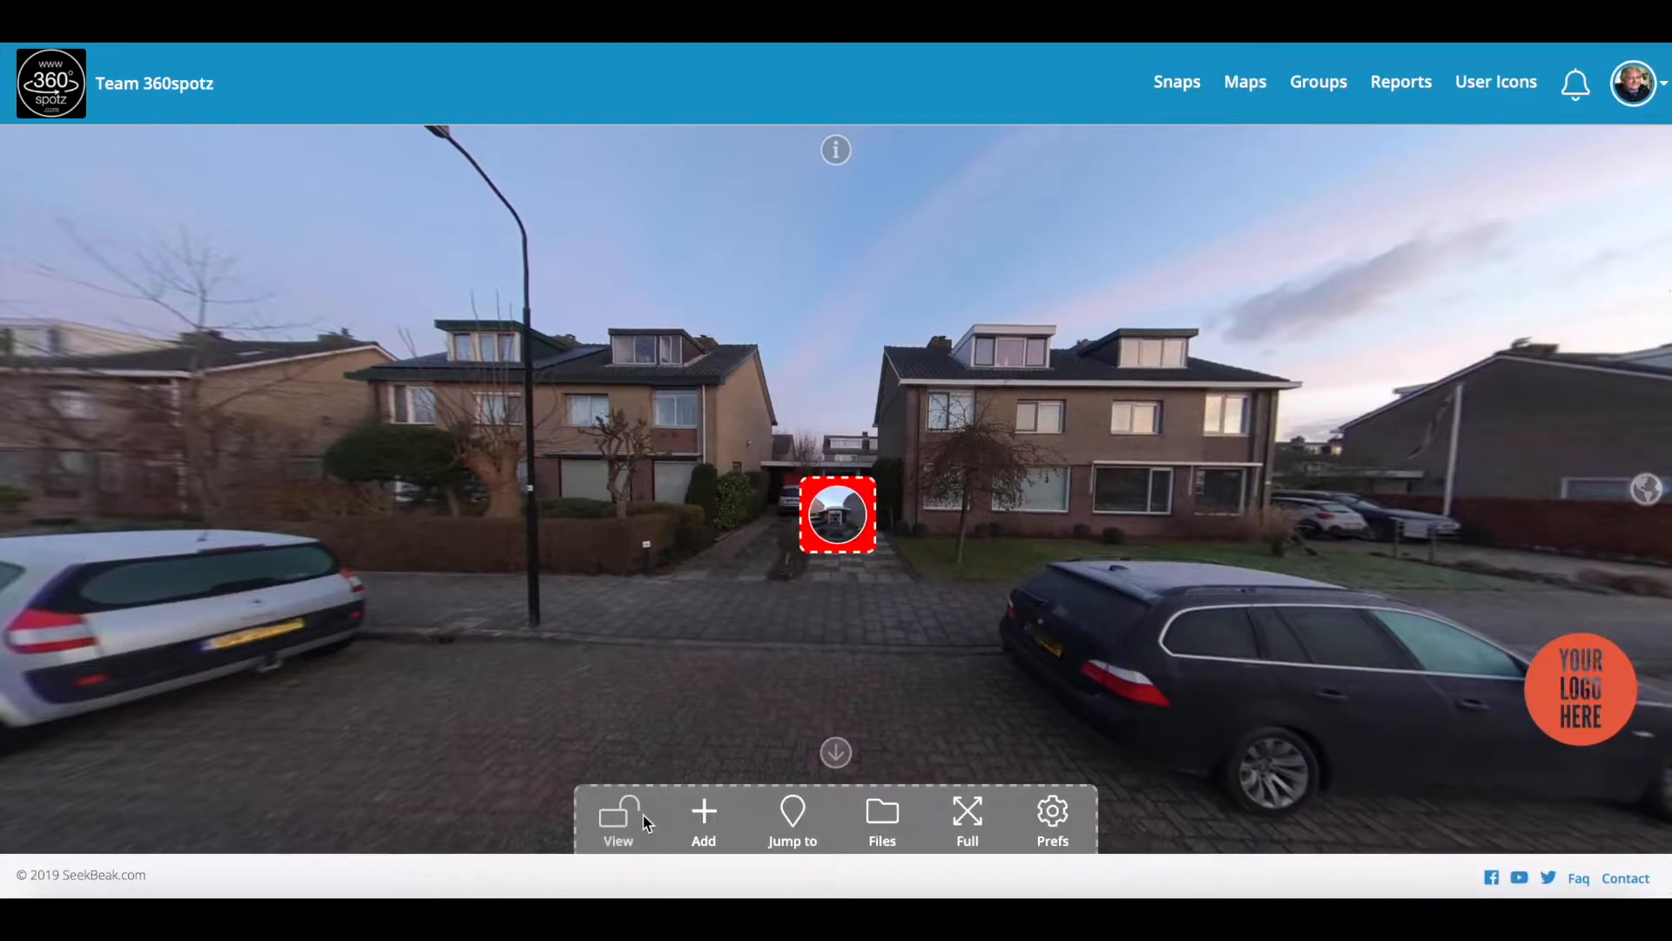
{"action": "left_click", "coordinate": [836, 524]}
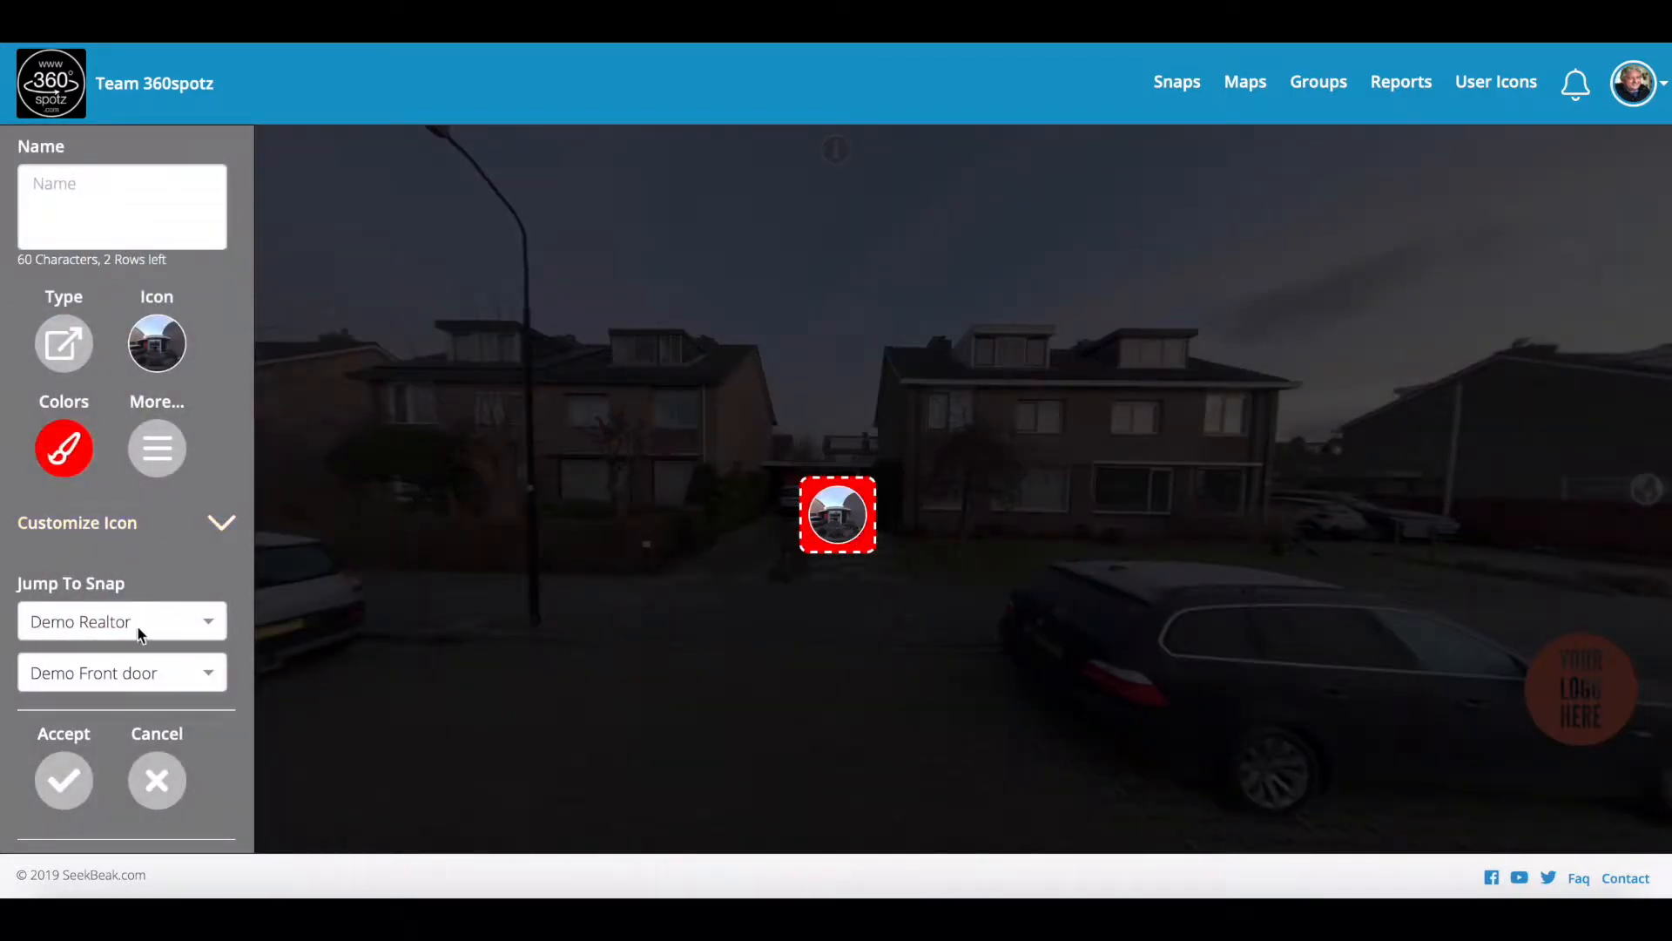
{"action": "left_click", "coordinate": [157, 447]}
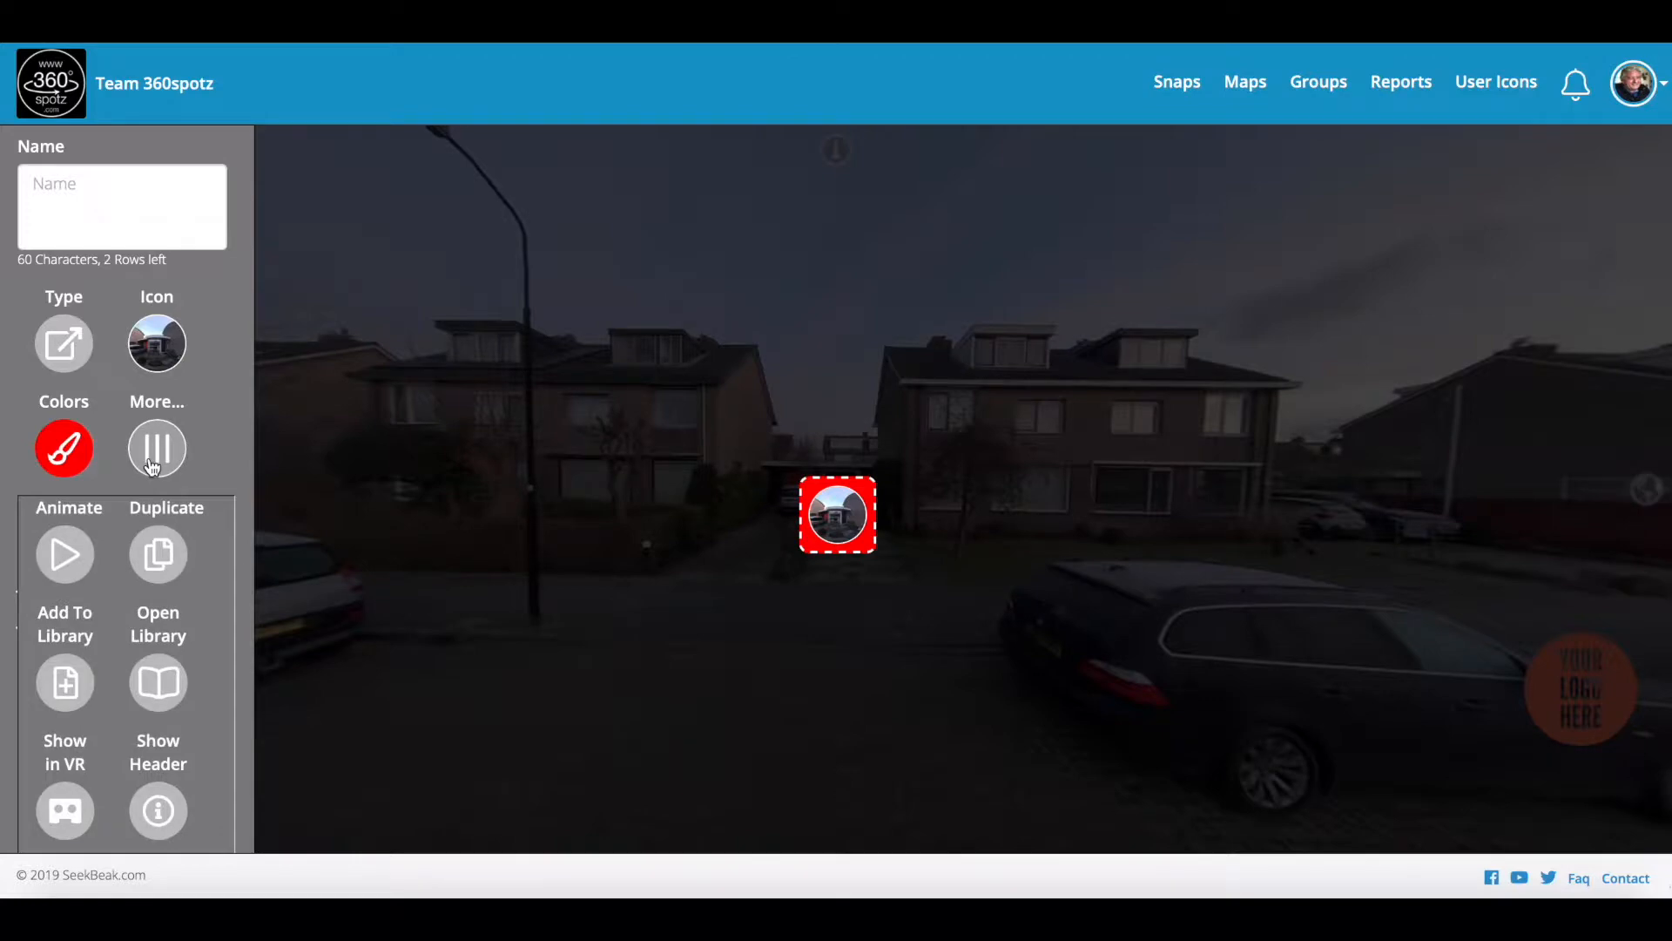
{"action": "scroll", "coordinate": [153, 468], "scroll_direction": "down", "scroll_amount": 2}
{"action": "scroll", "coordinate": [152, 467], "scroll_direction": "down", "scroll_amount": 1}
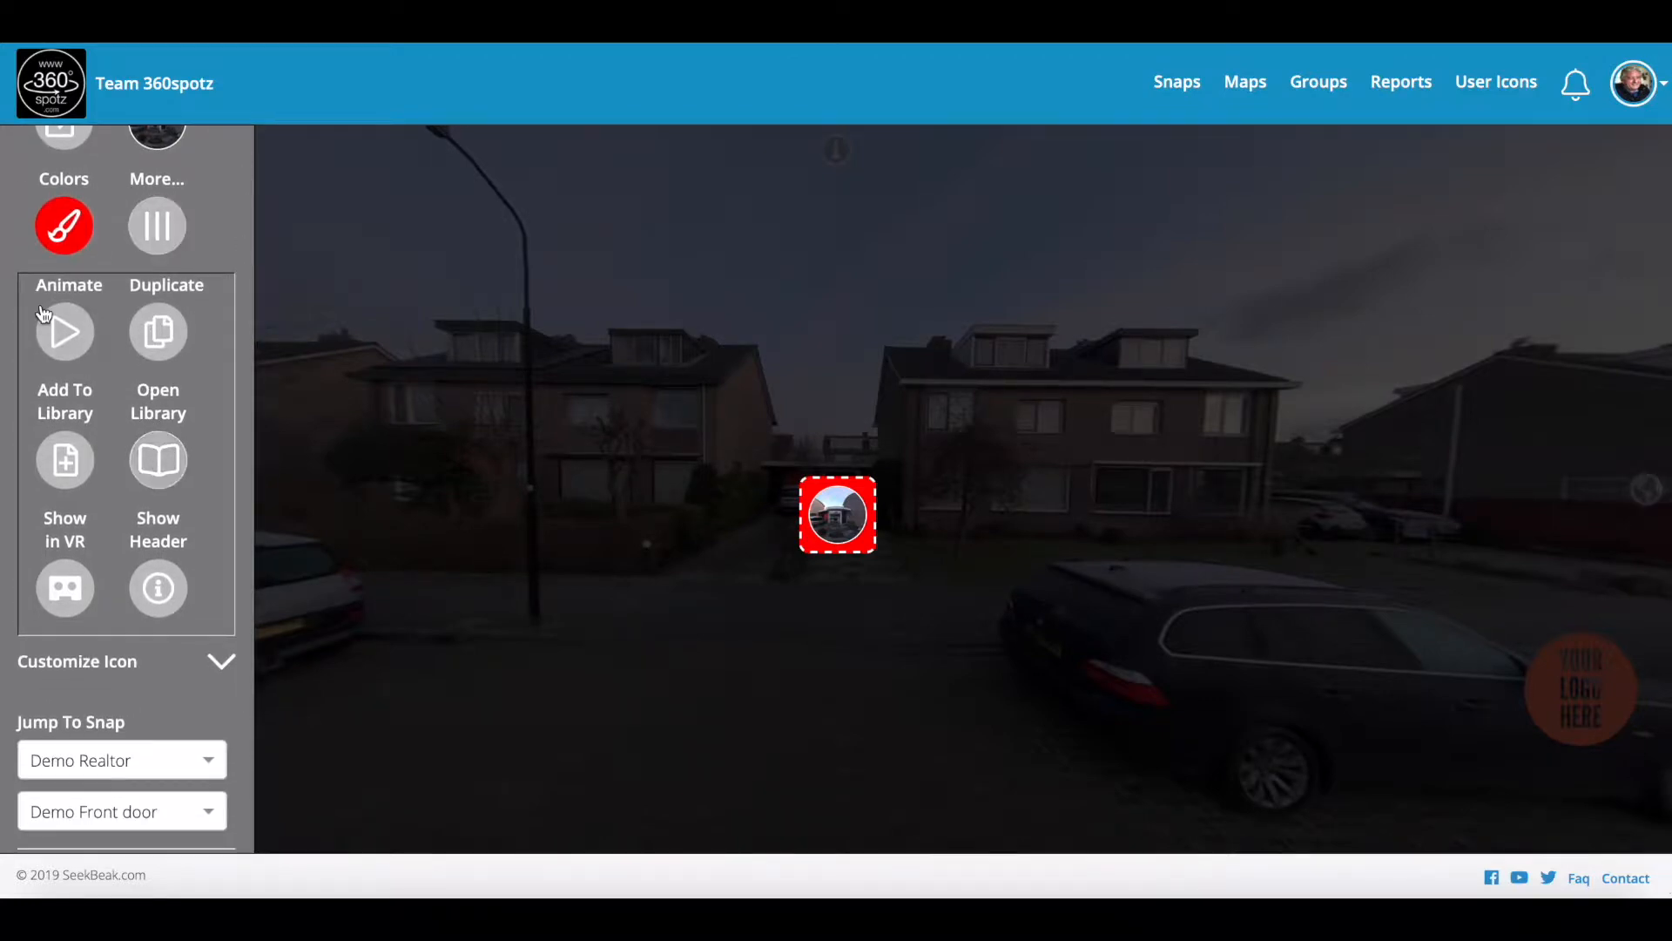
Step: Turn on Pulse and Seesaw animation, reducing the Seesaw swing to 20 degrees
{"action": "left_click", "coordinate": [61, 336]}
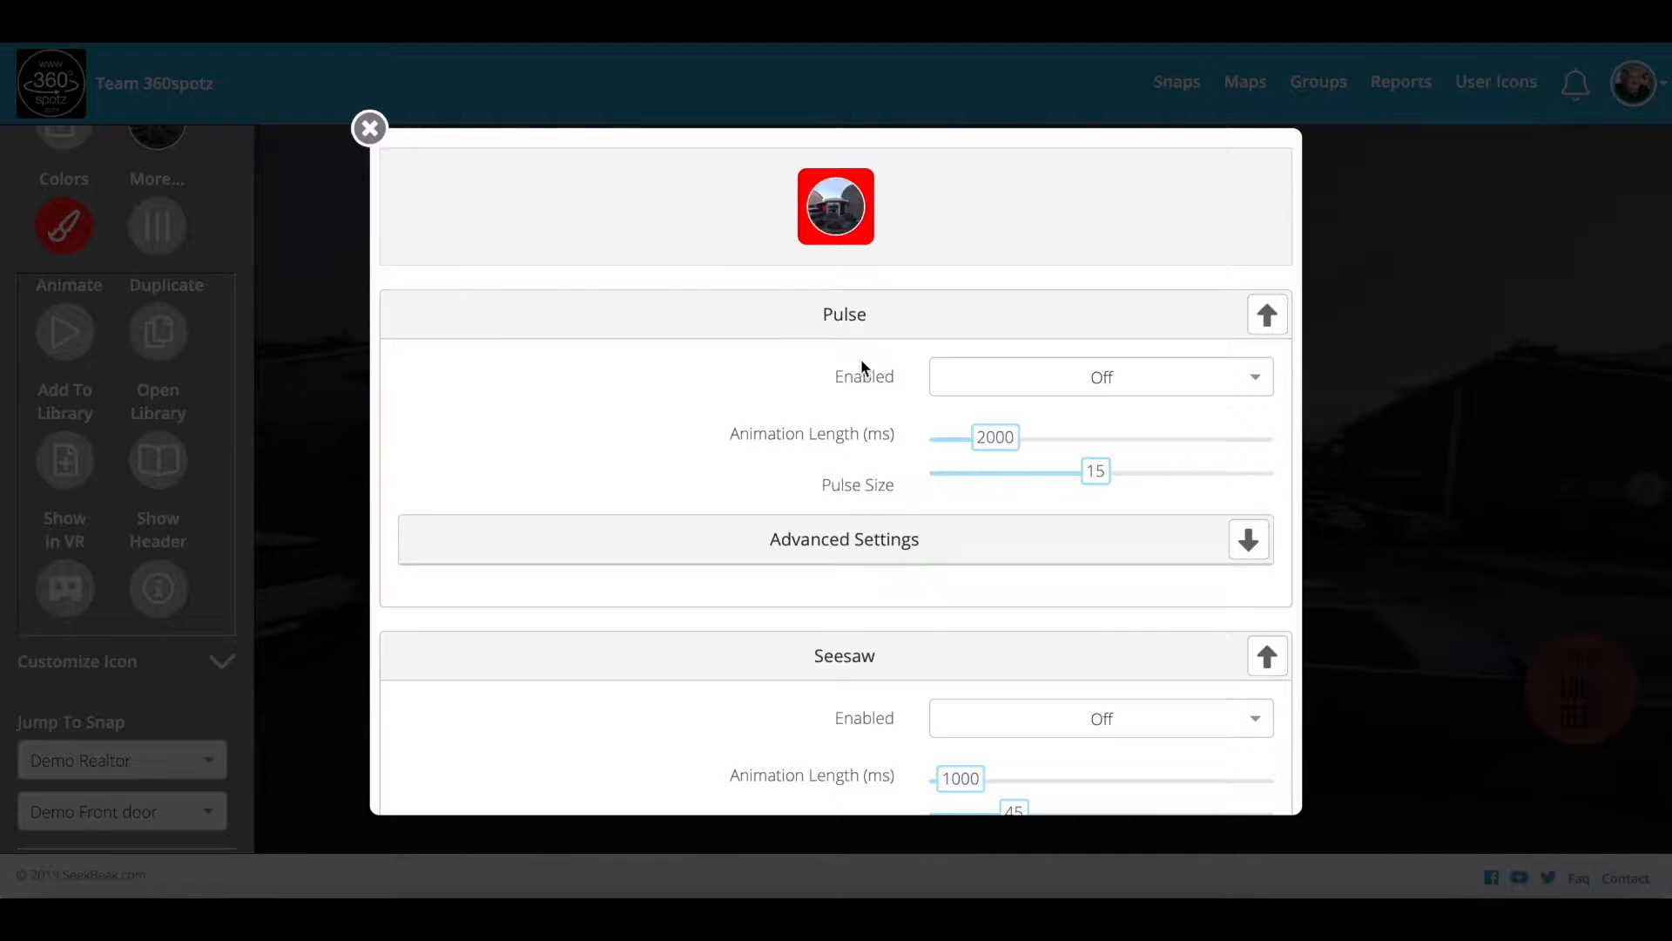
{"action": "left_click", "coordinate": [955, 382]}
{"action": "left_click", "coordinate": [1008, 425]}
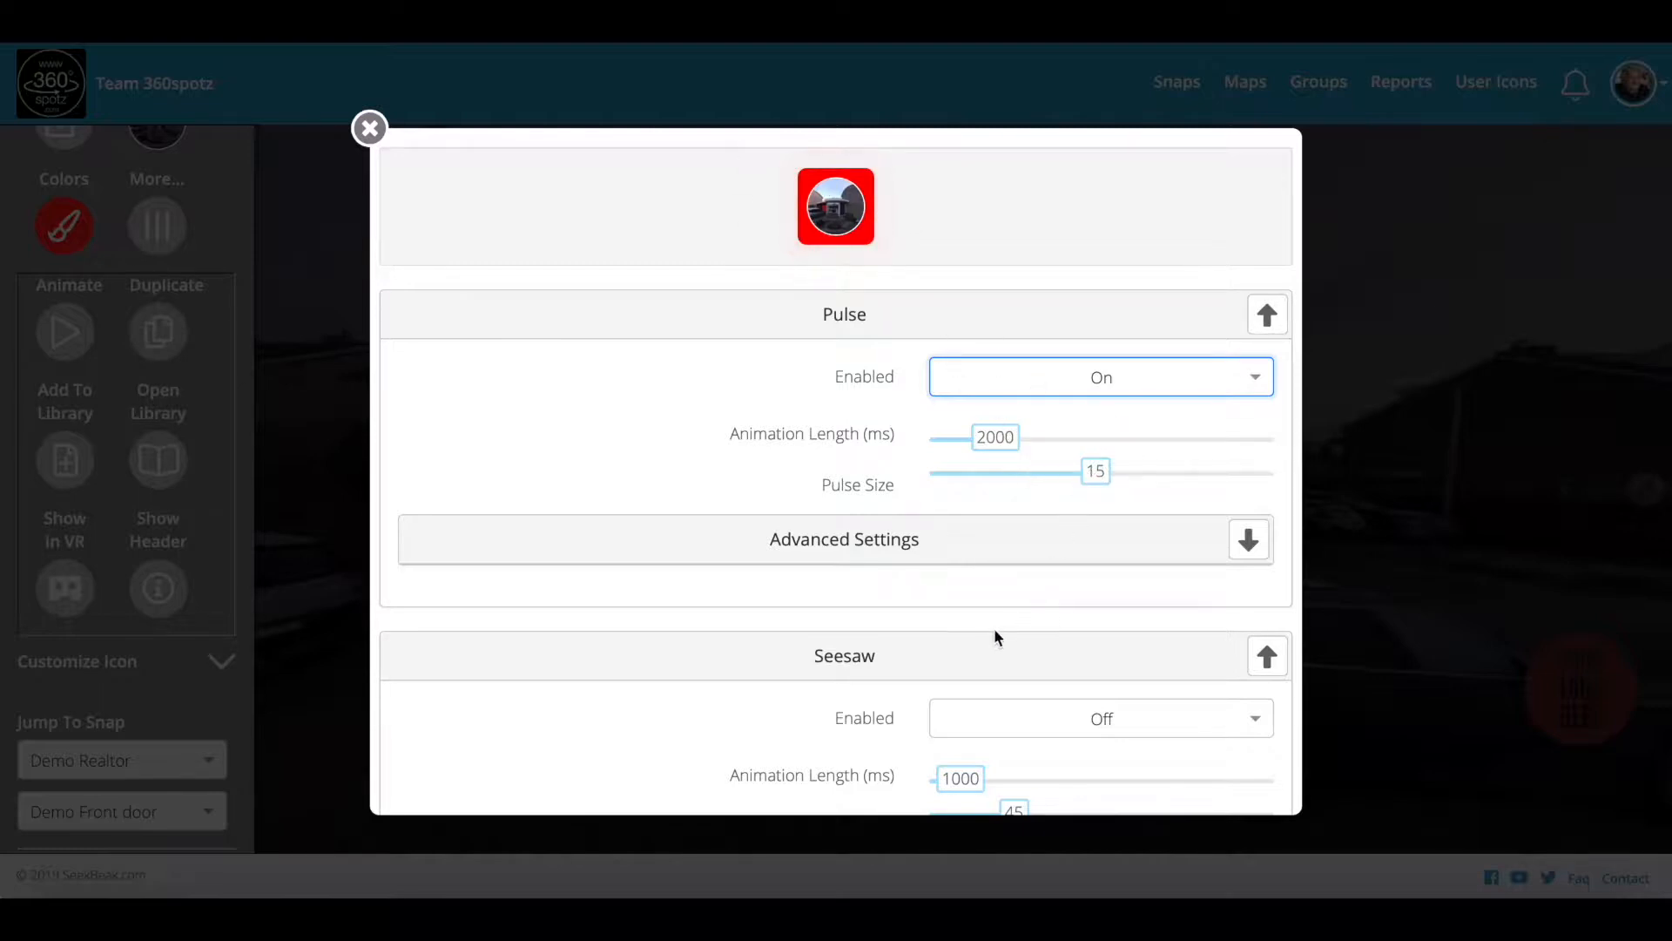
{"action": "scroll", "coordinate": [954, 575], "scroll_direction": "down", "scroll_amount": 2}
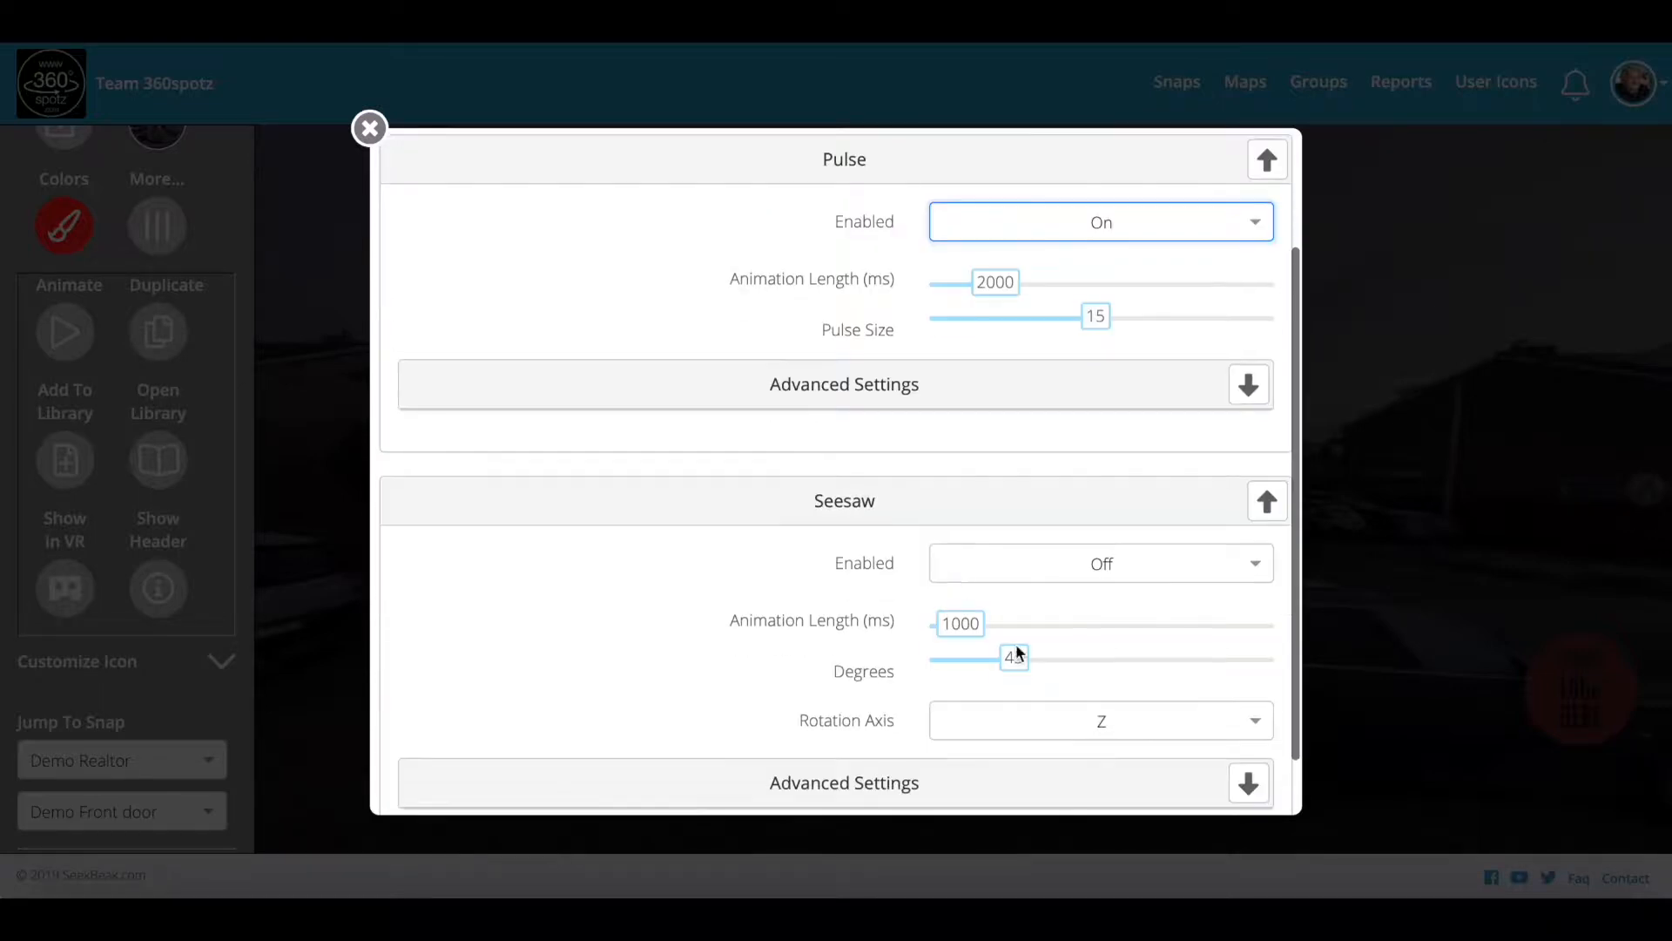
{"action": "left_click", "coordinate": [1049, 566]}
{"action": "left_click", "coordinate": [1047, 612]}
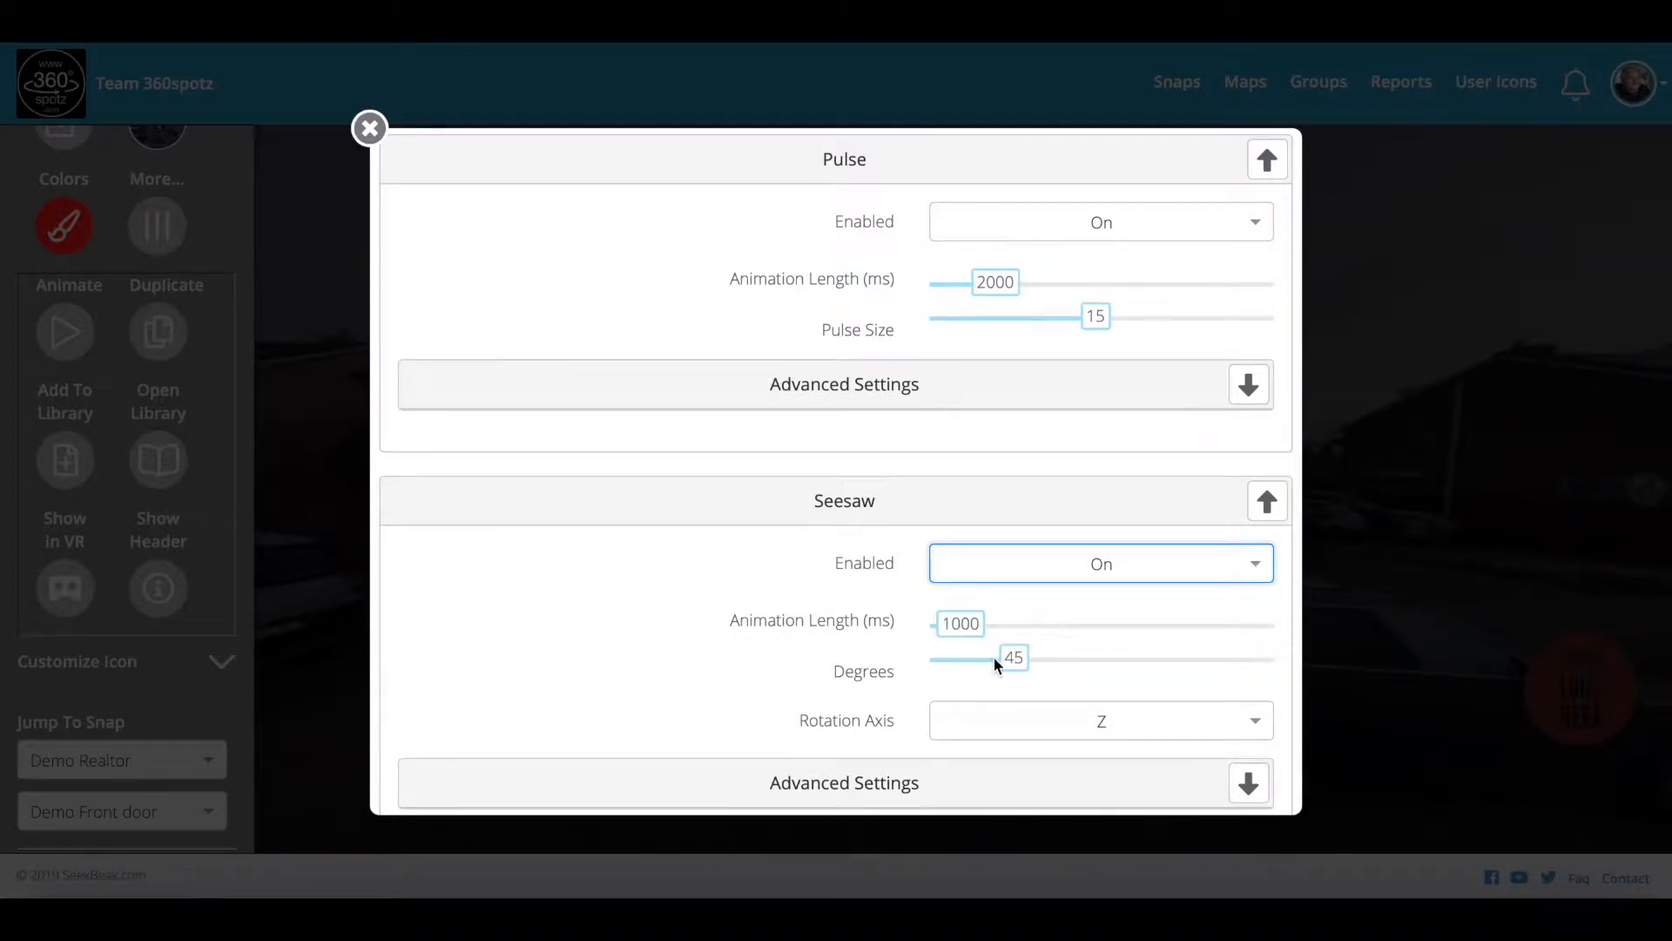
{"action": "left_click_drag", "start_coordinate": [1013, 664], "coordinate": [977, 664]}
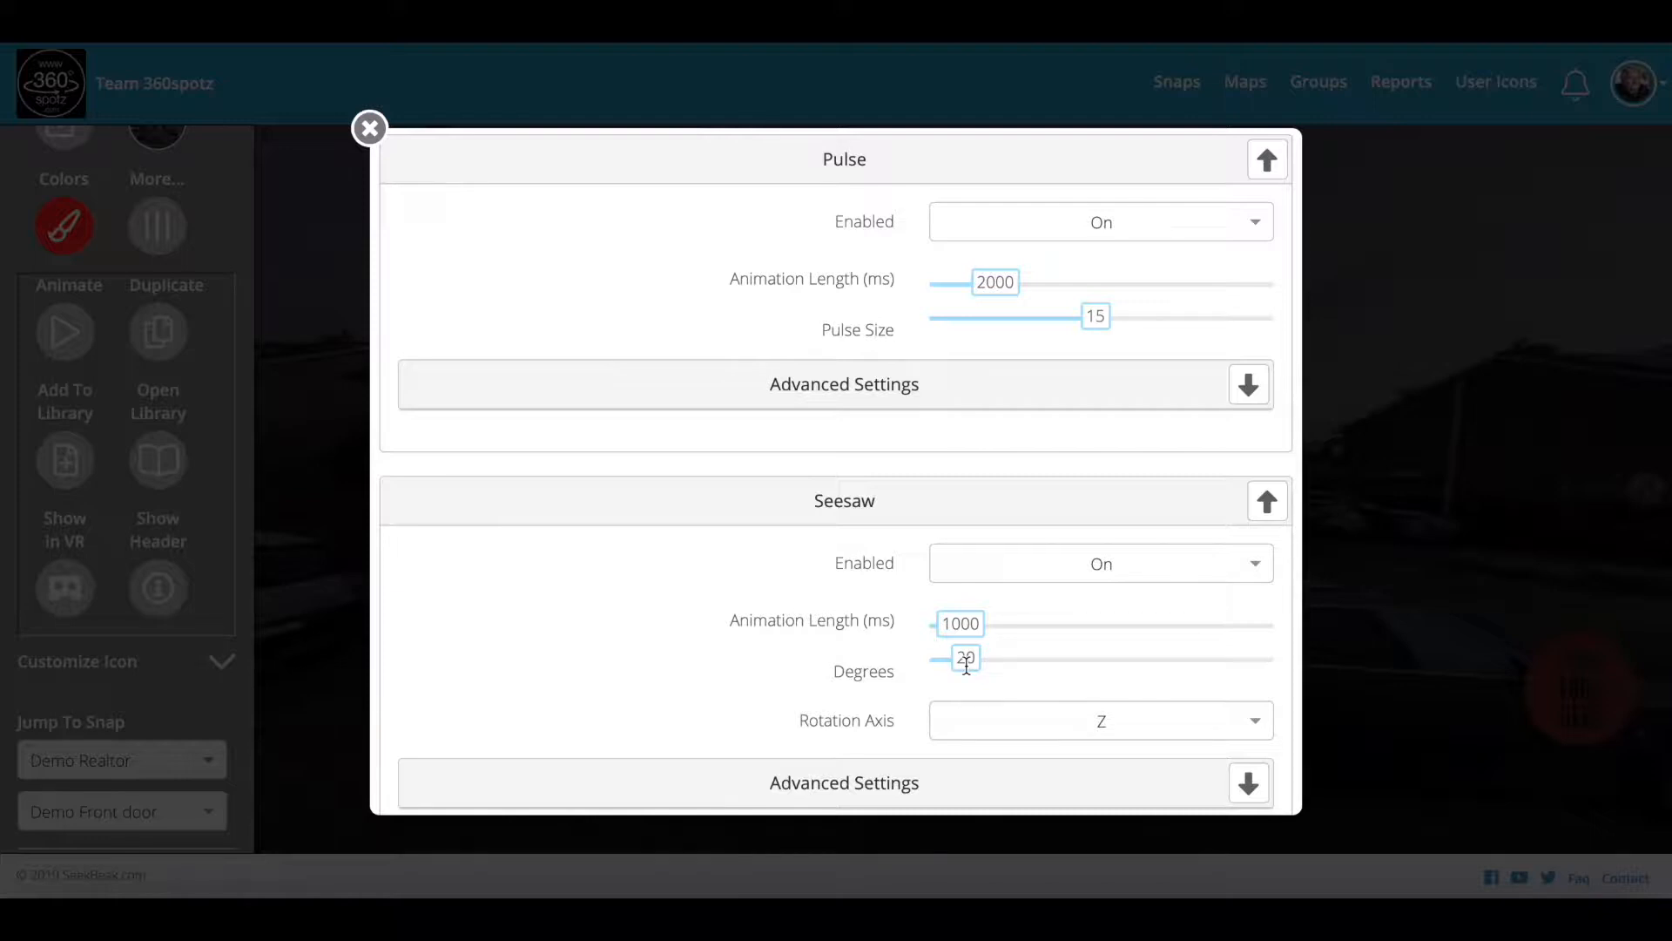
{"action": "scroll", "coordinate": [847, 563], "scroll_direction": "down", "scroll_amount": 1}
{"action": "scroll", "coordinate": [840, 560], "scroll_direction": "up", "scroll_amount": 3}
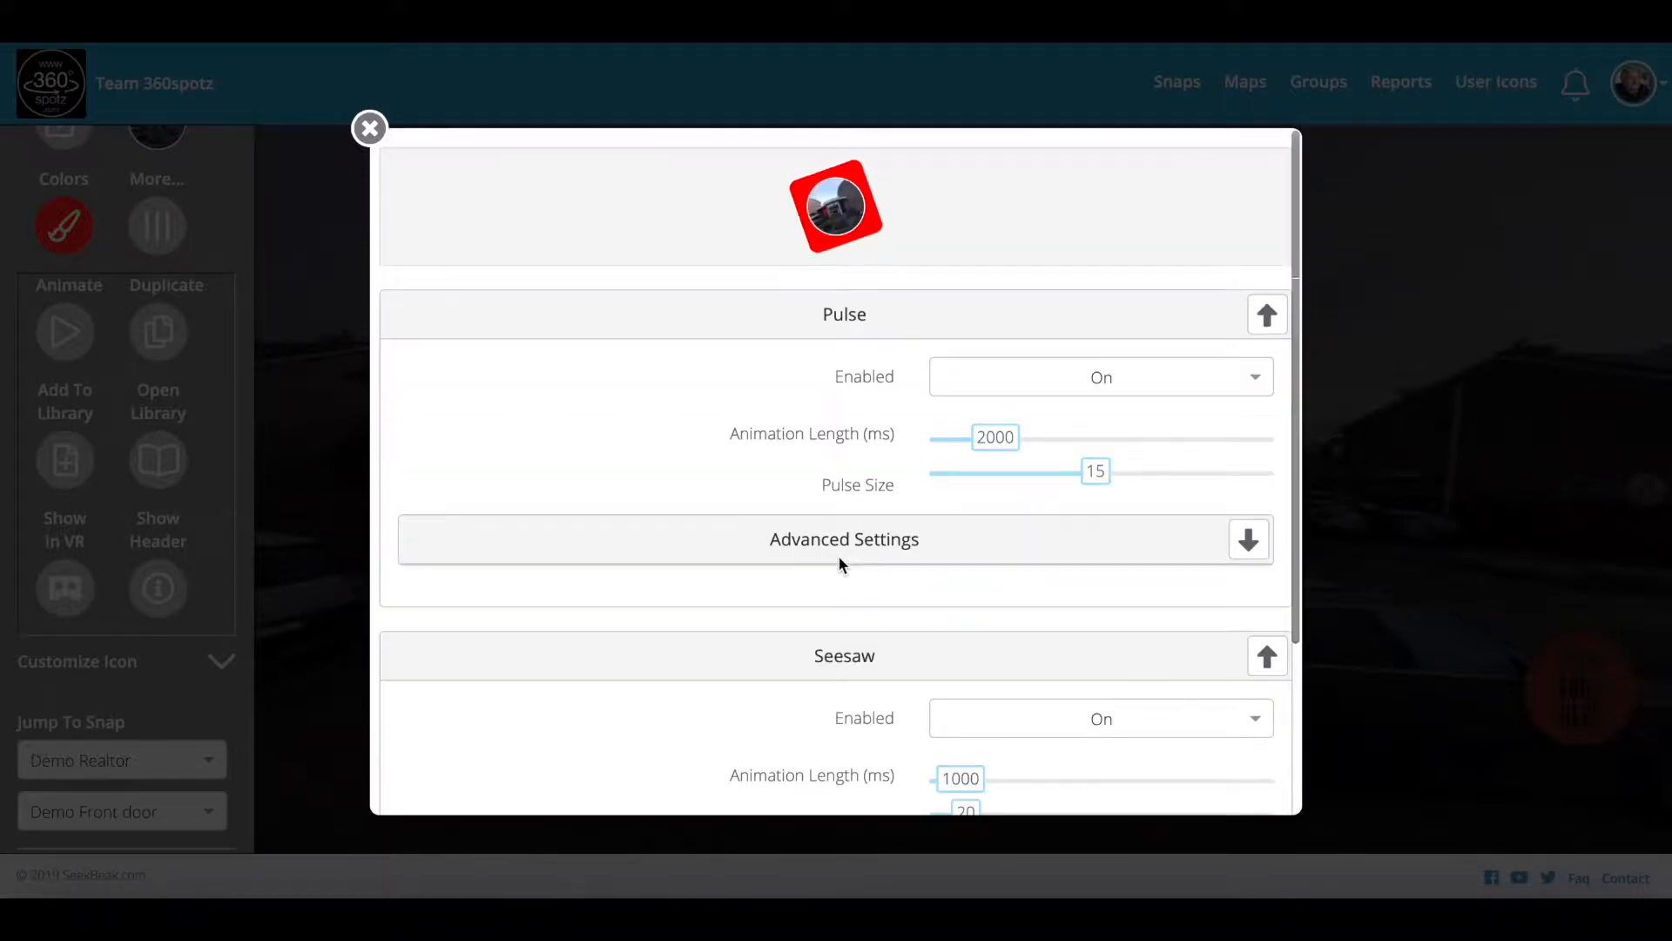
Step: Close the animation dialog, leave the icon scale at 1, and accept the hotspot settings
{"action": "left_click", "coordinate": [369, 128]}
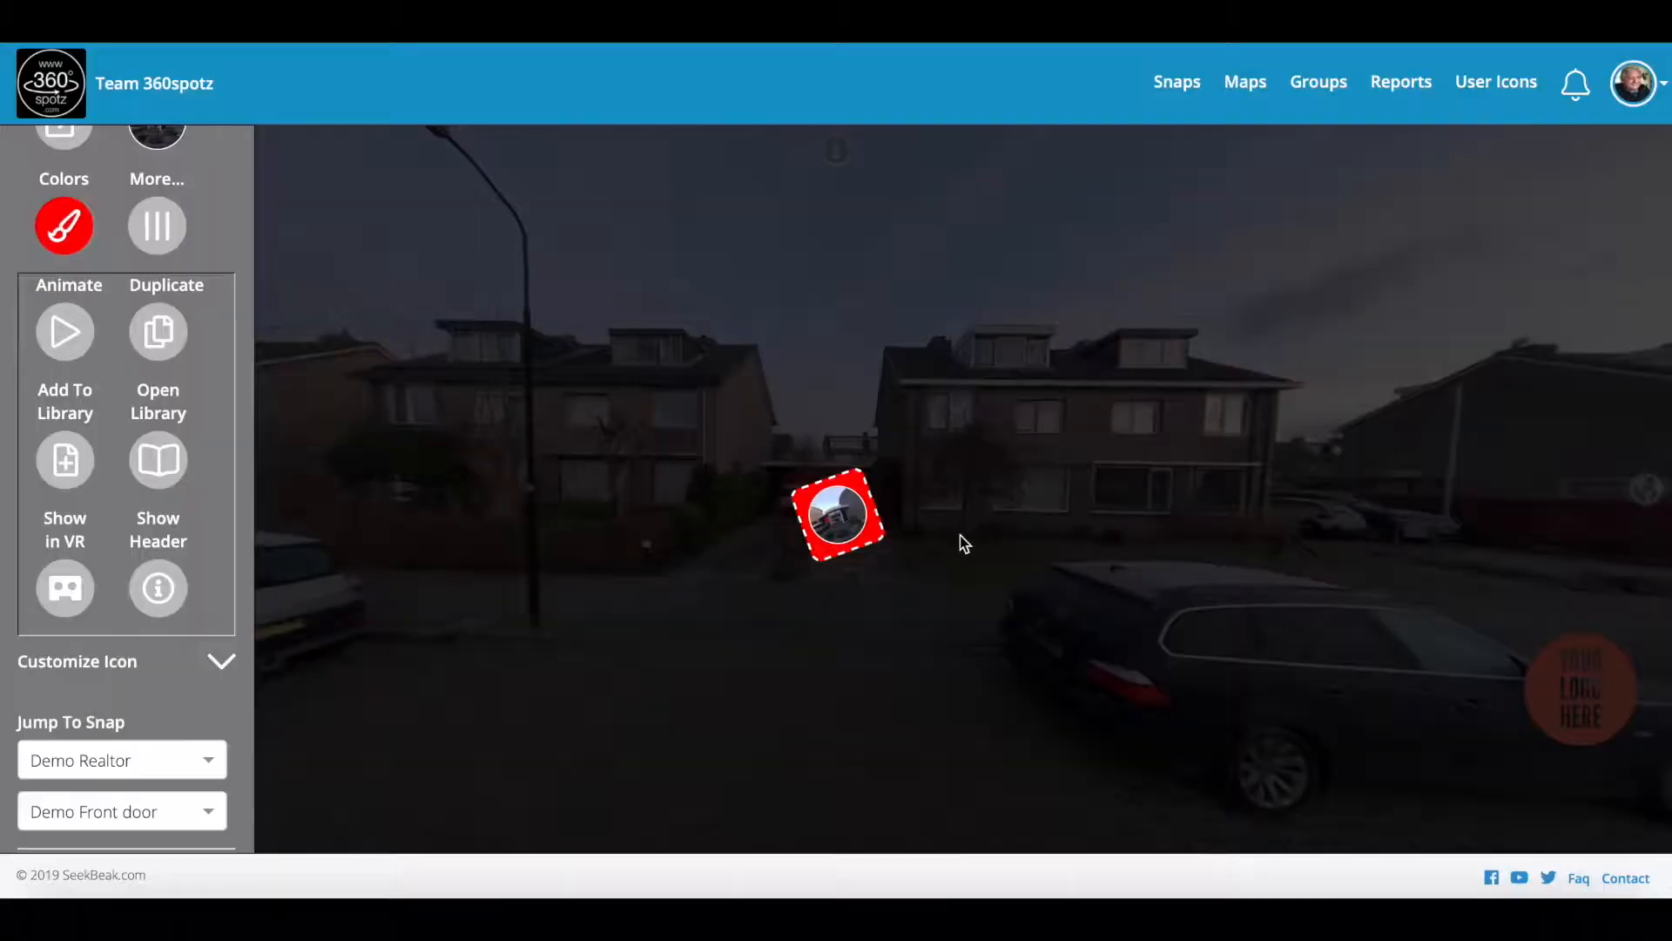
{"action": "scroll", "coordinate": [119, 706], "scroll_direction": "down", "scroll_amount": 2}
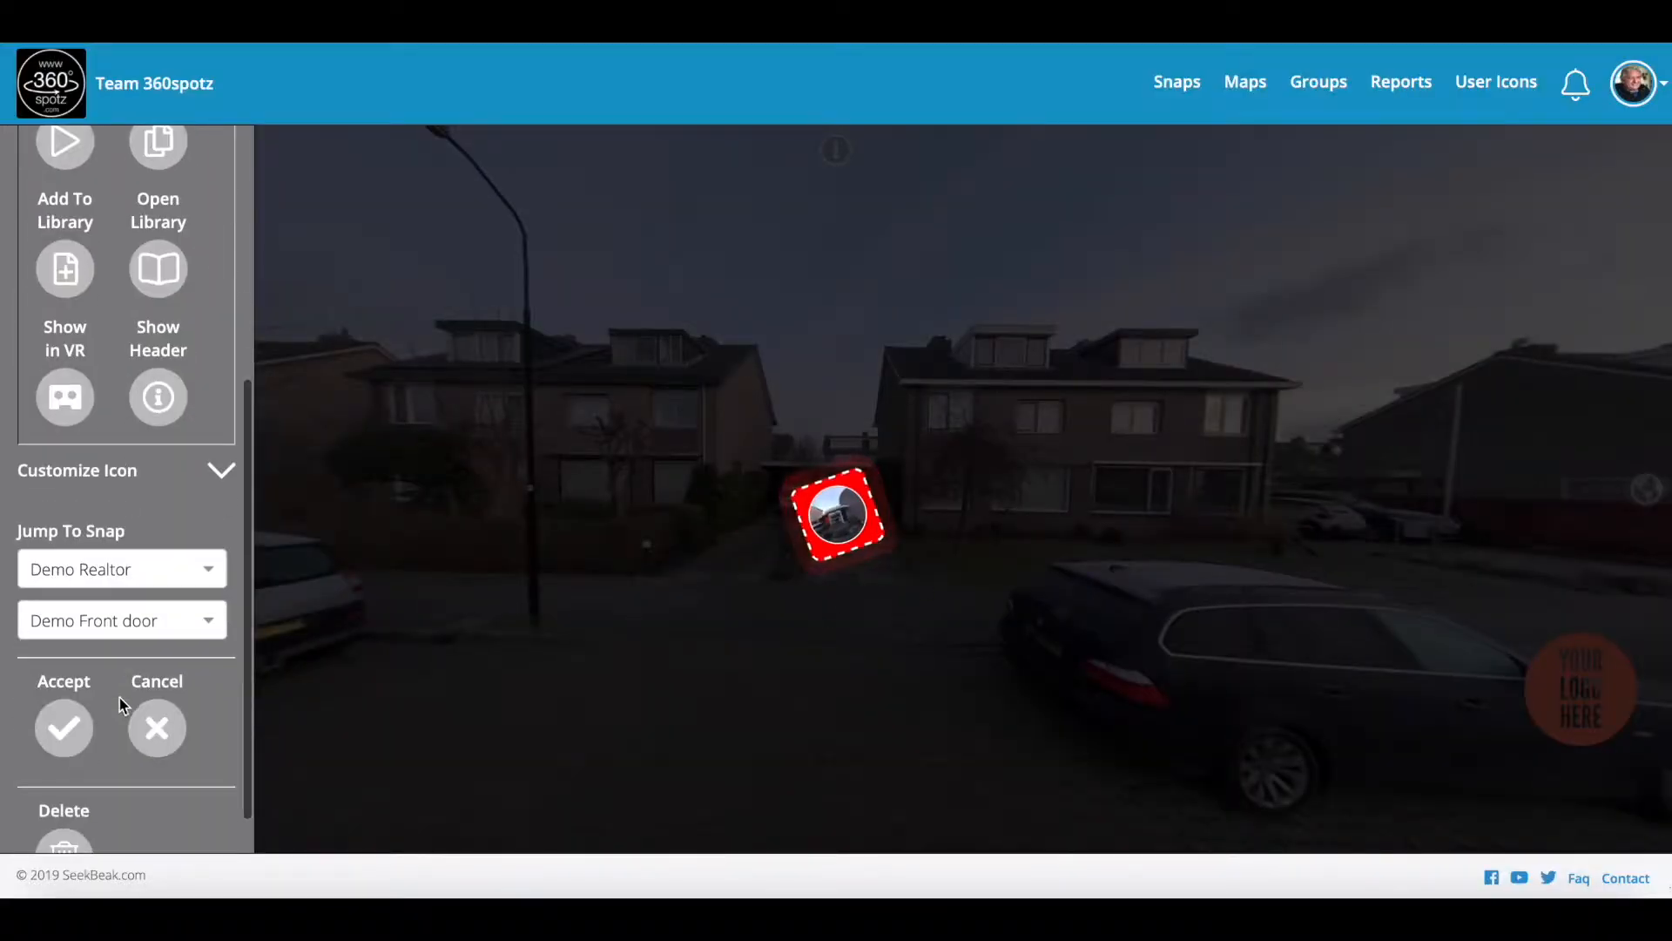
{"action": "scroll", "coordinate": [209, 492], "scroll_direction": "up", "scroll_amount": 1}
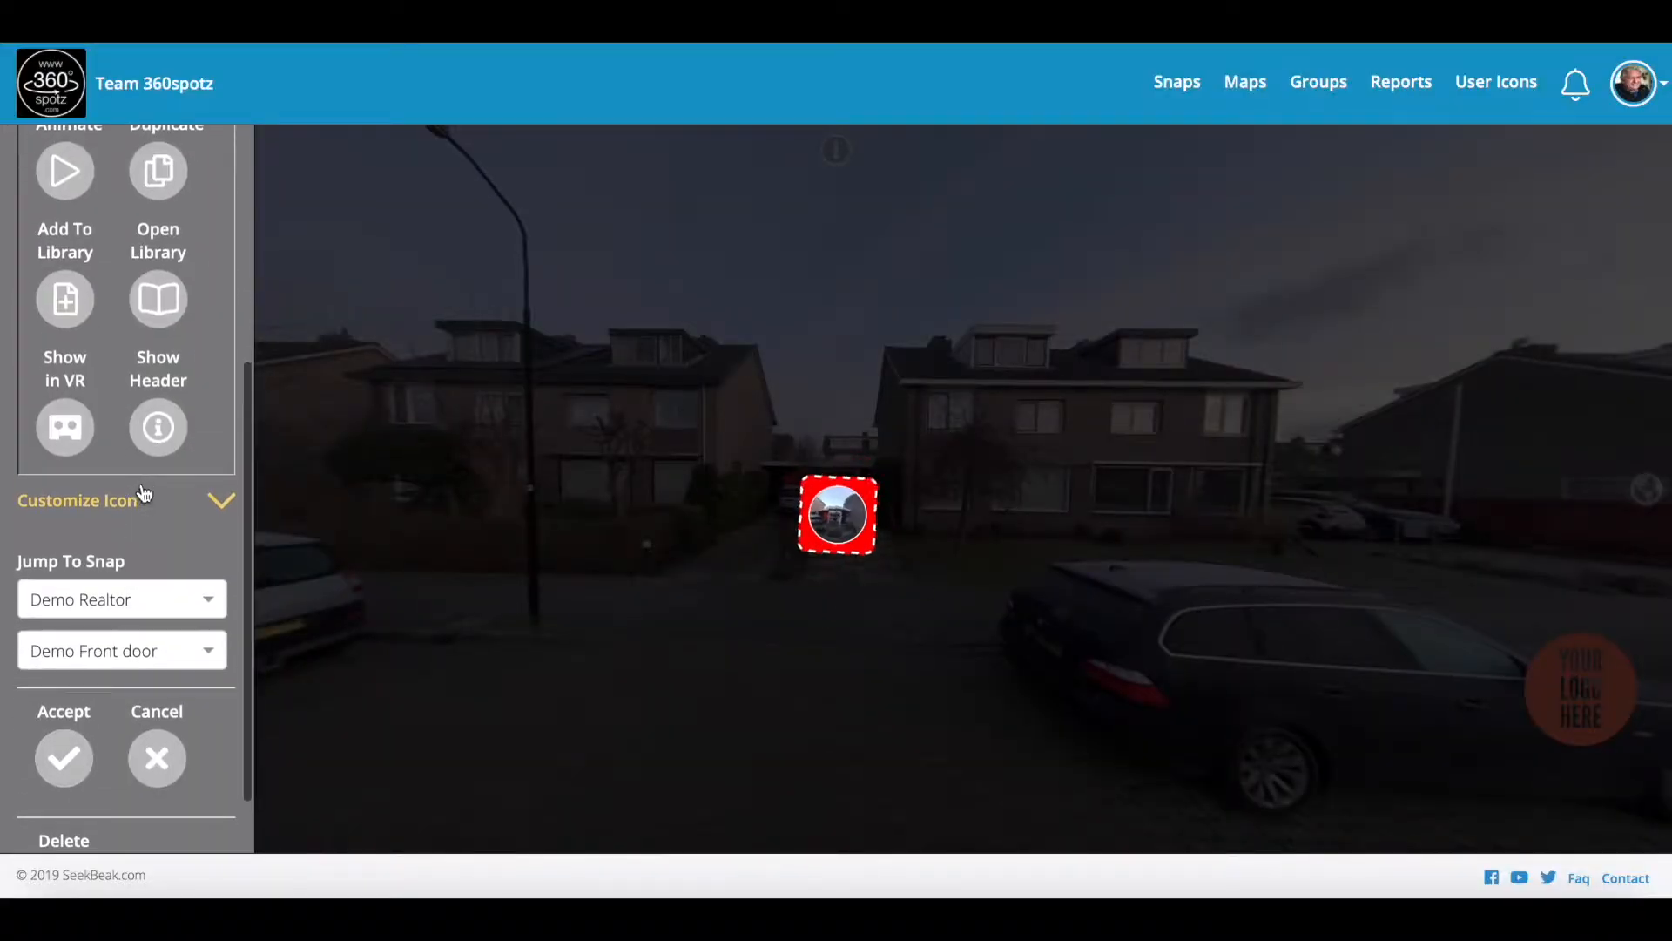
{"action": "left_click", "coordinate": [220, 503]}
{"action": "scroll", "coordinate": [131, 540], "scroll_direction": "down", "scroll_amount": 2}
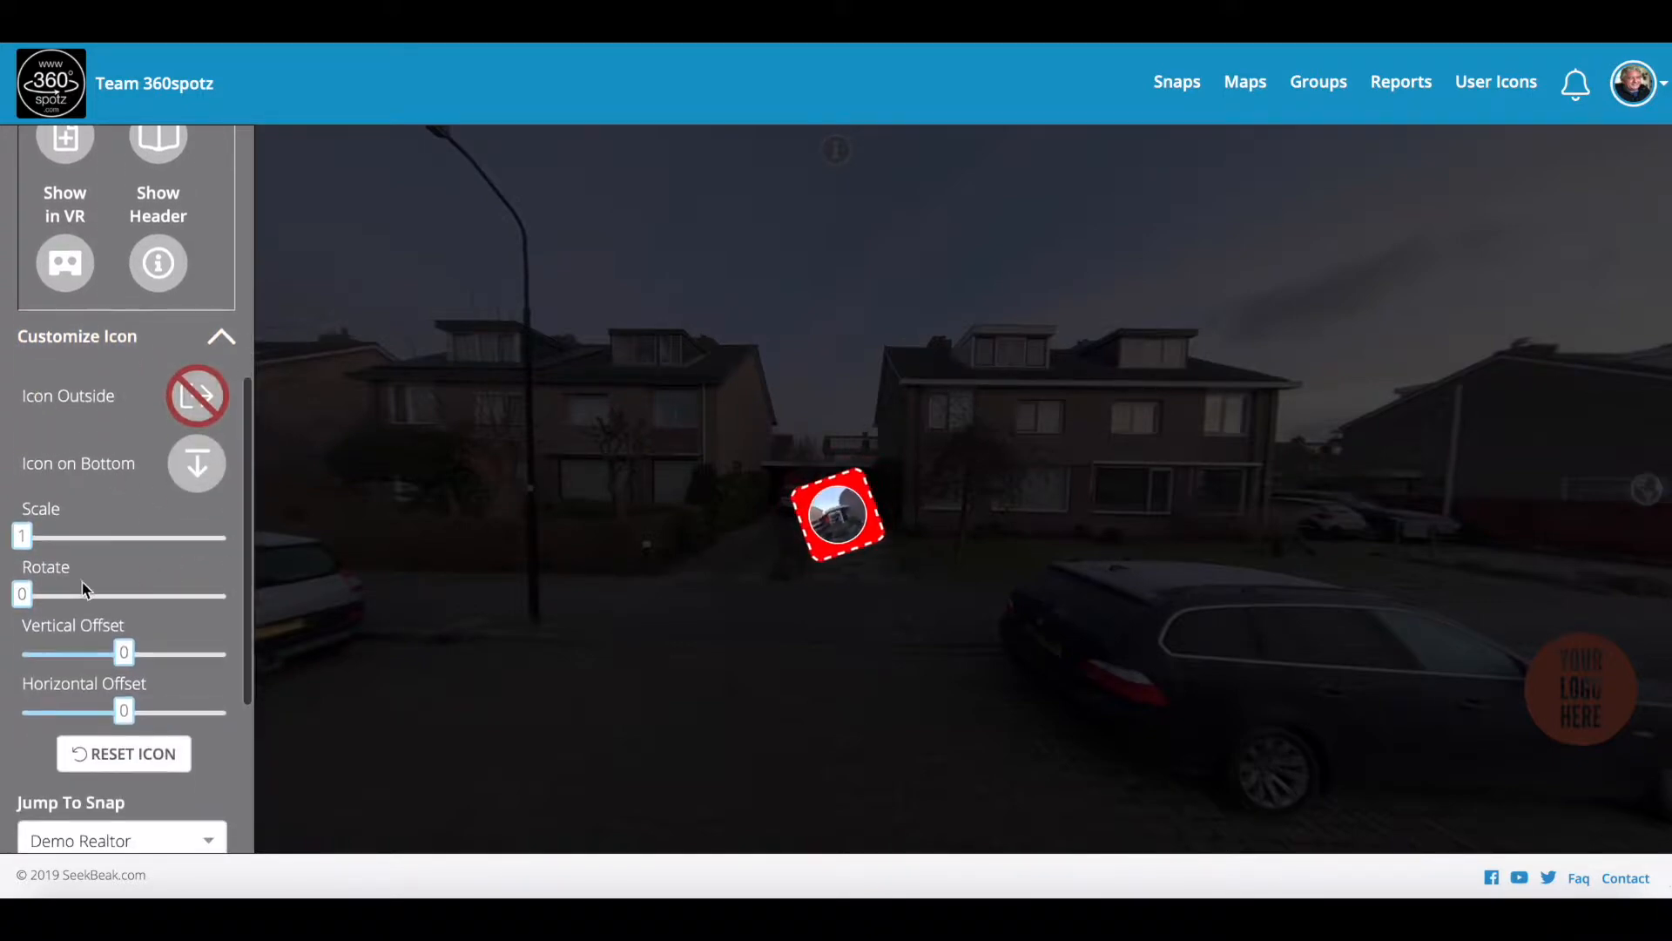
{"action": "mouse_move", "coordinate": [19, 542]}
{"action": "left_mouse_down"}
{"action": "mouse_move", "coordinate": [122, 534]}
{"action": "mouse_move", "coordinate": [21, 534]}
{"action": "left_mouse_up"}
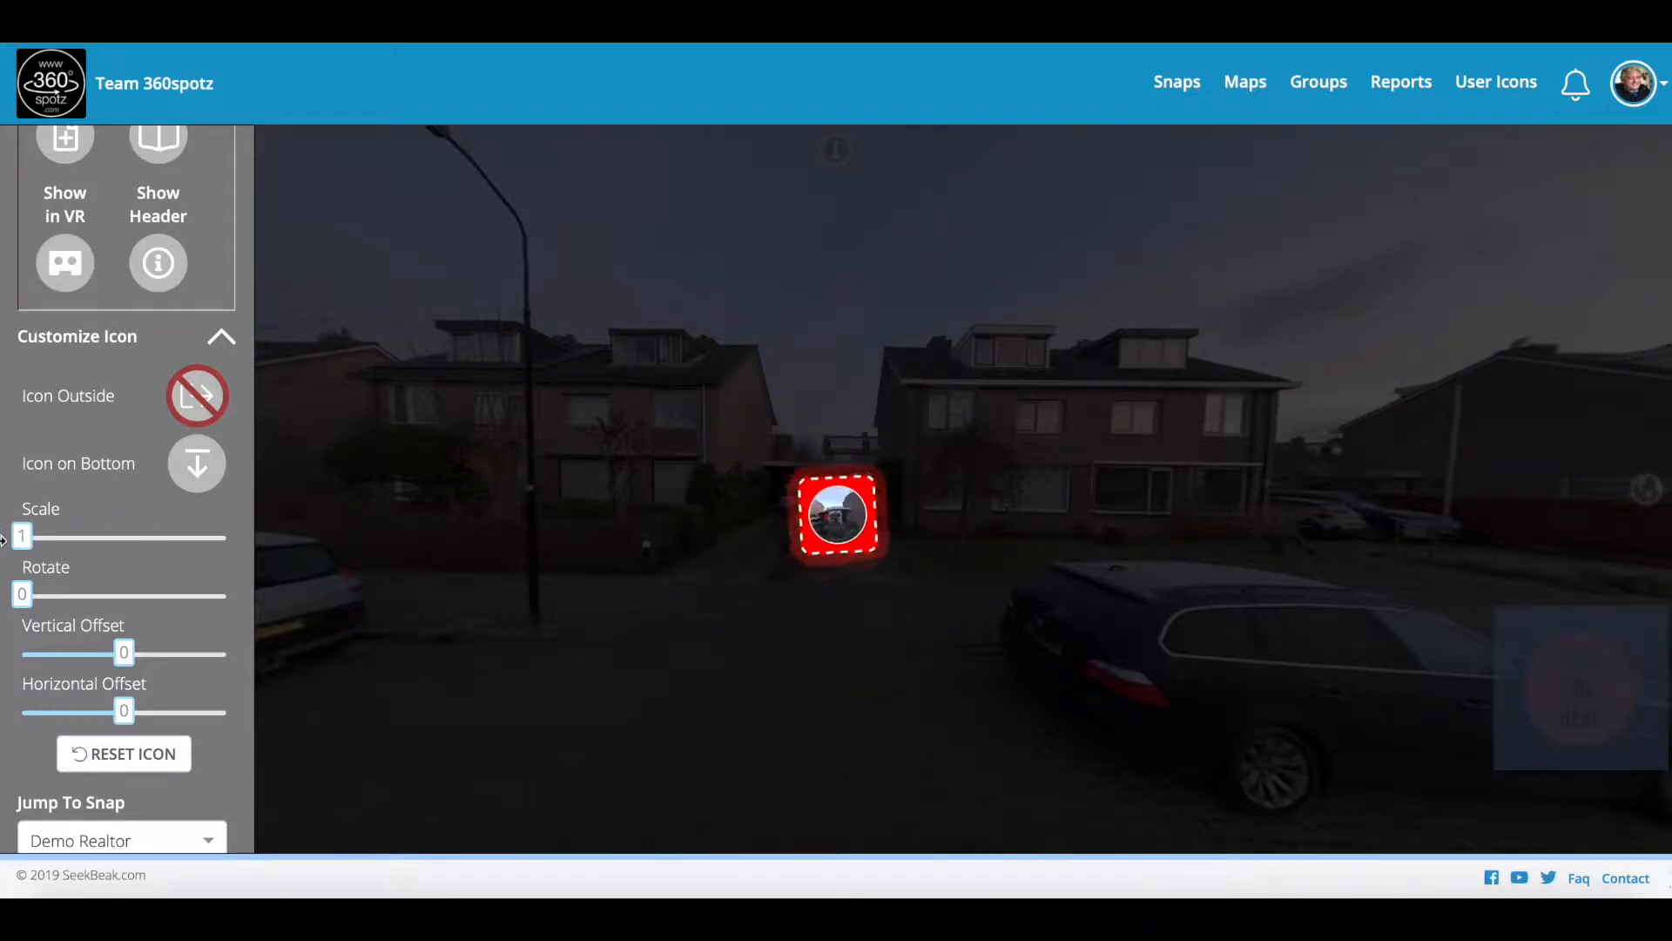
{"action": "scroll", "coordinate": [139, 540], "scroll_direction": "down", "scroll_amount": 2}
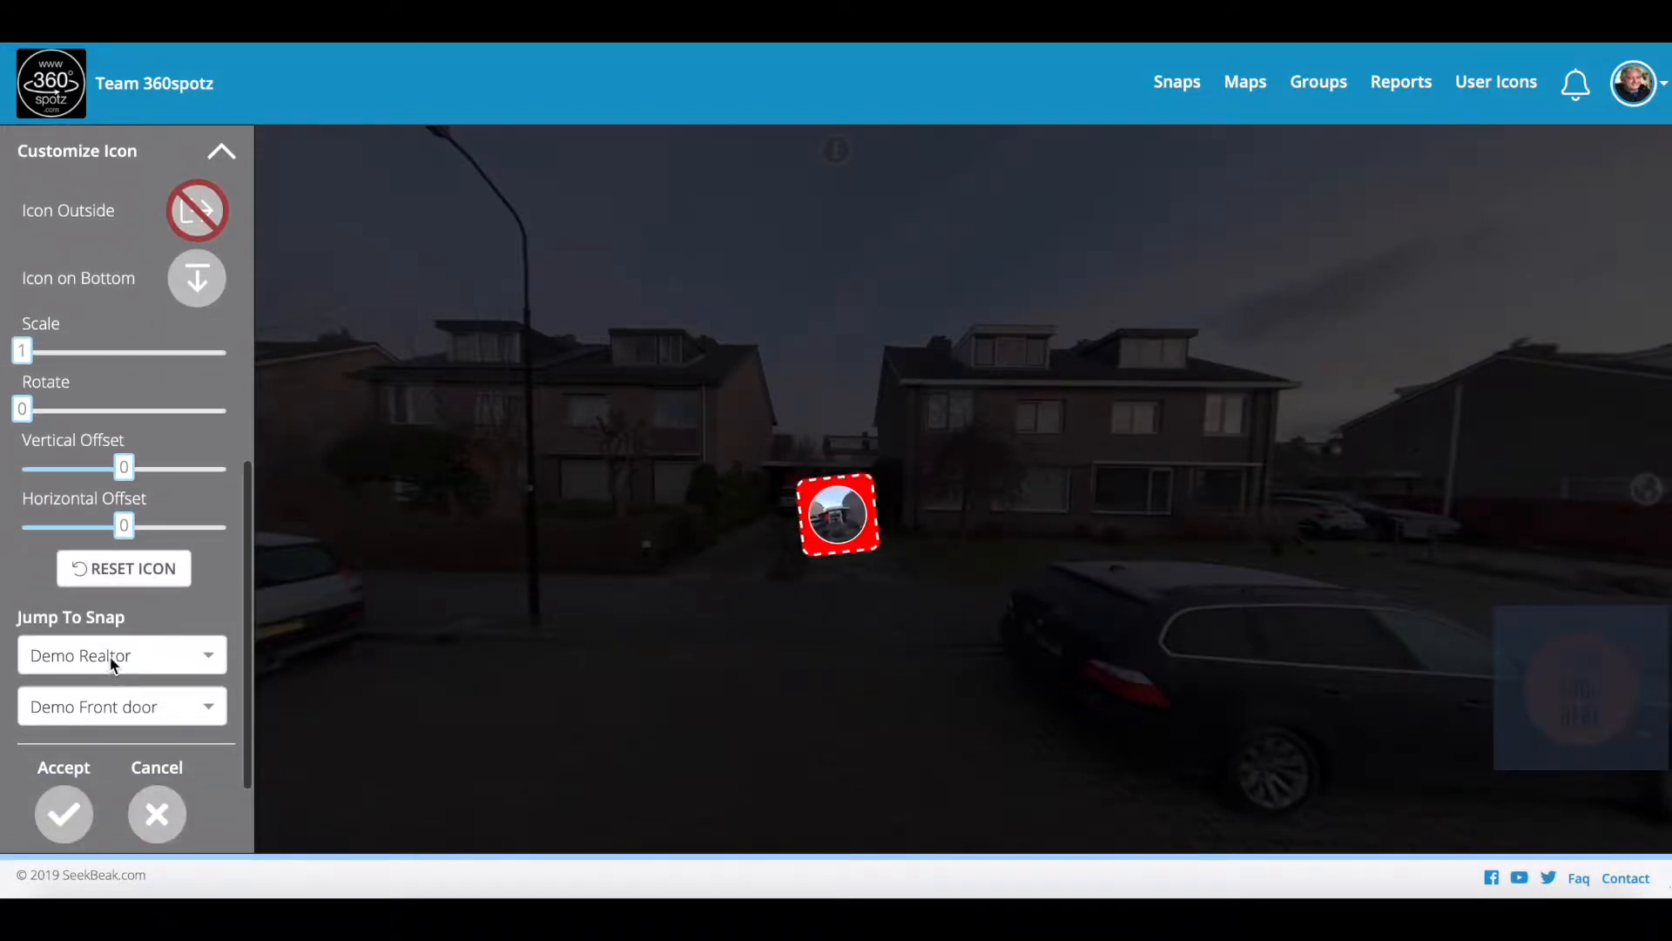
{"action": "left_click", "coordinate": [85, 797]}
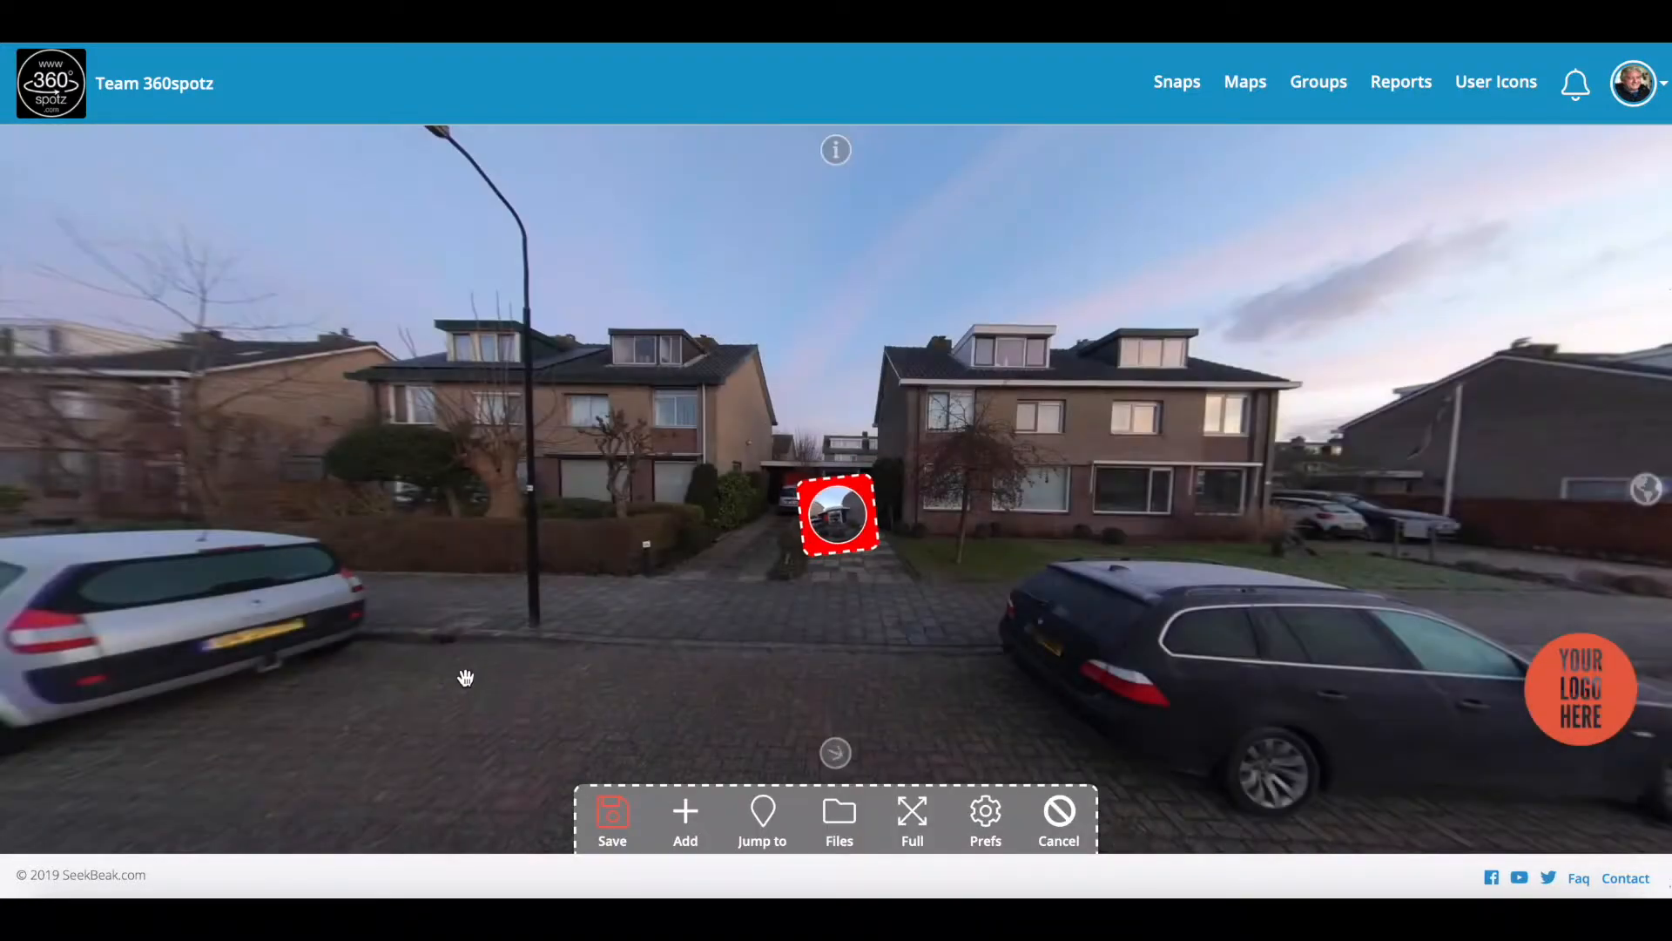
Step: Save the hotspots and click the red hotspot to jump into the Demo Front door panorama
{"action": "left_click", "coordinate": [613, 819]}
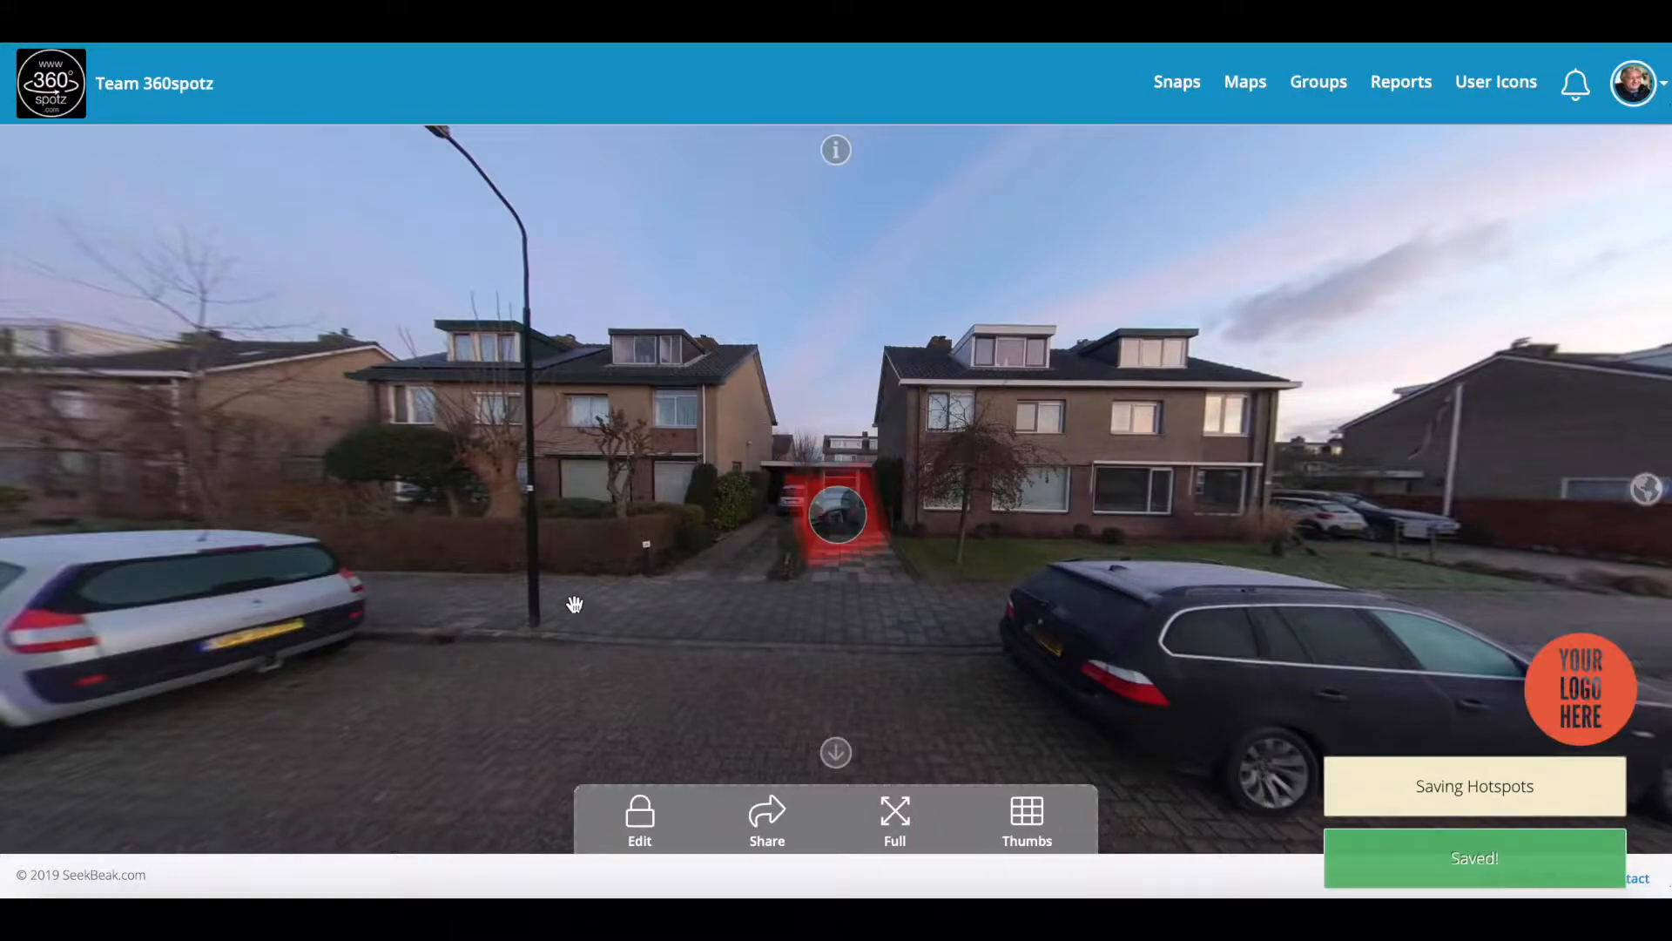
{"action": "left_click_drag", "start_coordinate": [1012, 584], "coordinate": [943, 531]}
{"action": "mouse_move", "coordinate": [760, 488]}
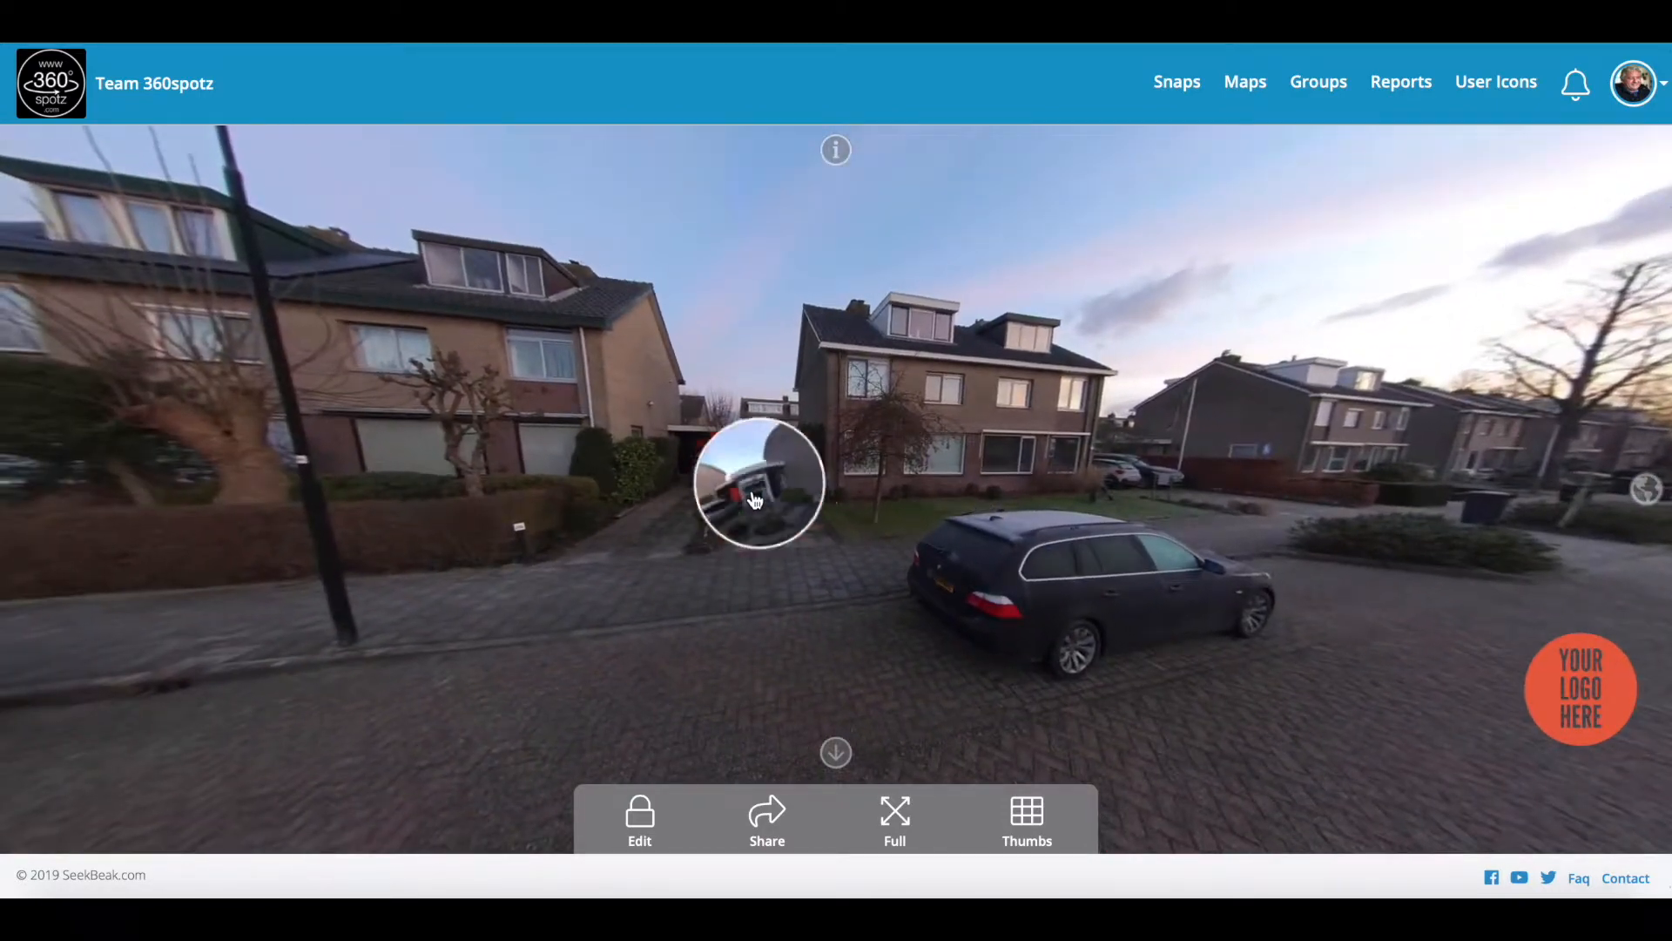
{"action": "left_click", "coordinate": [763, 499]}
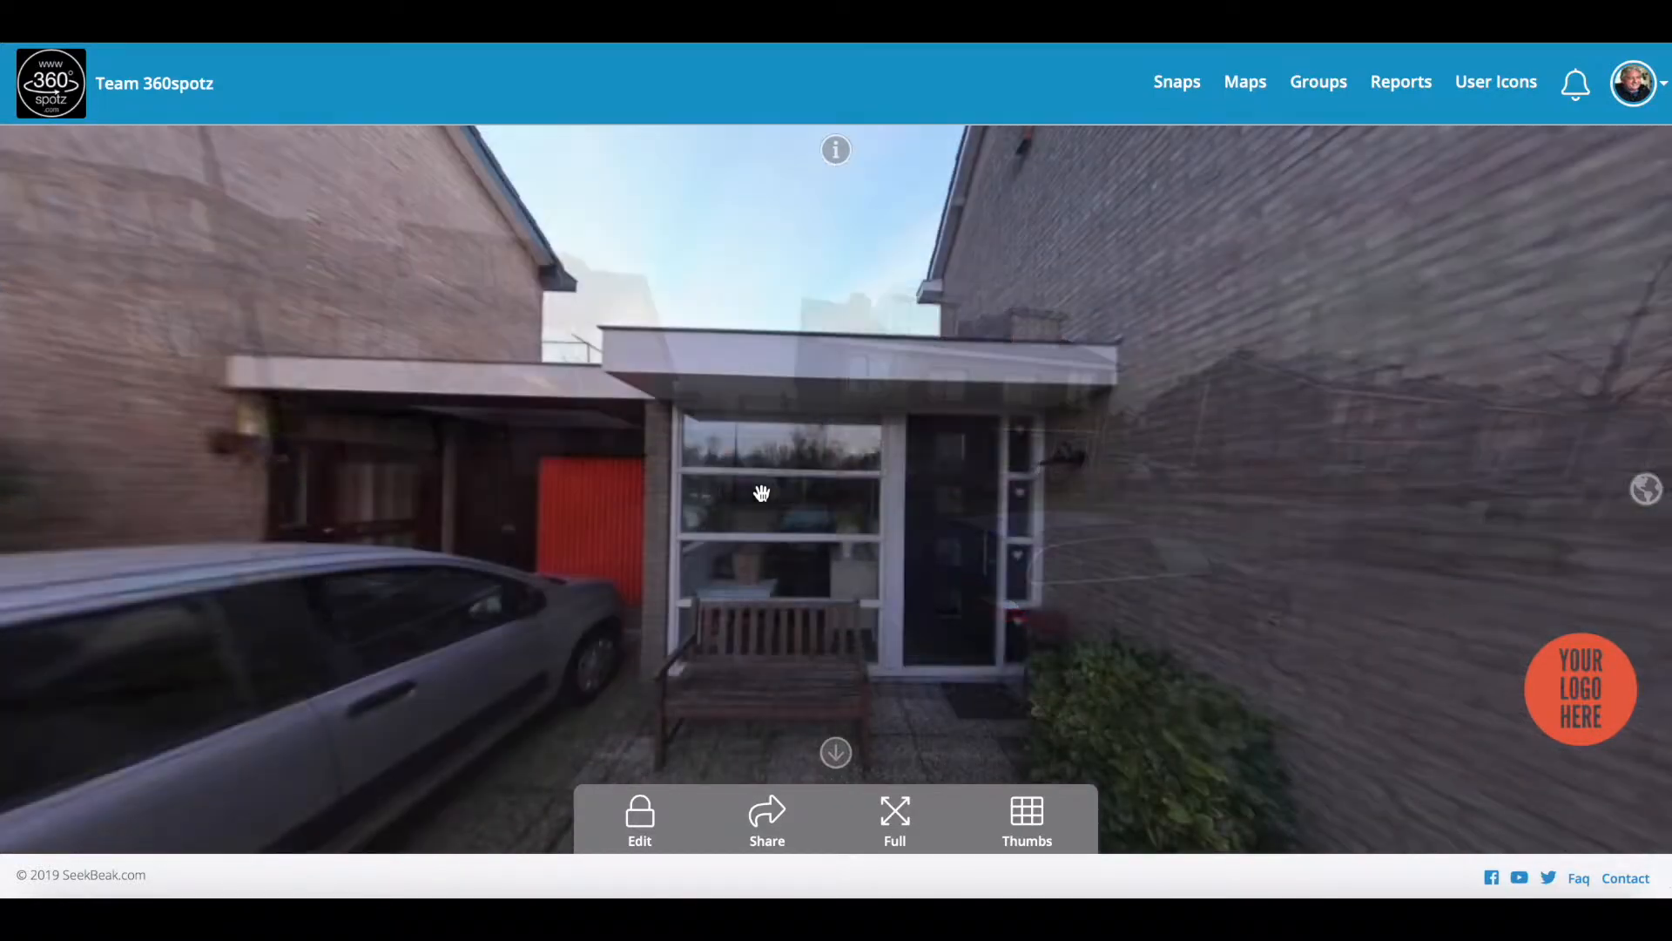
{"action": "left_click_drag", "start_coordinate": [1150, 486], "coordinate": [769, 474]}
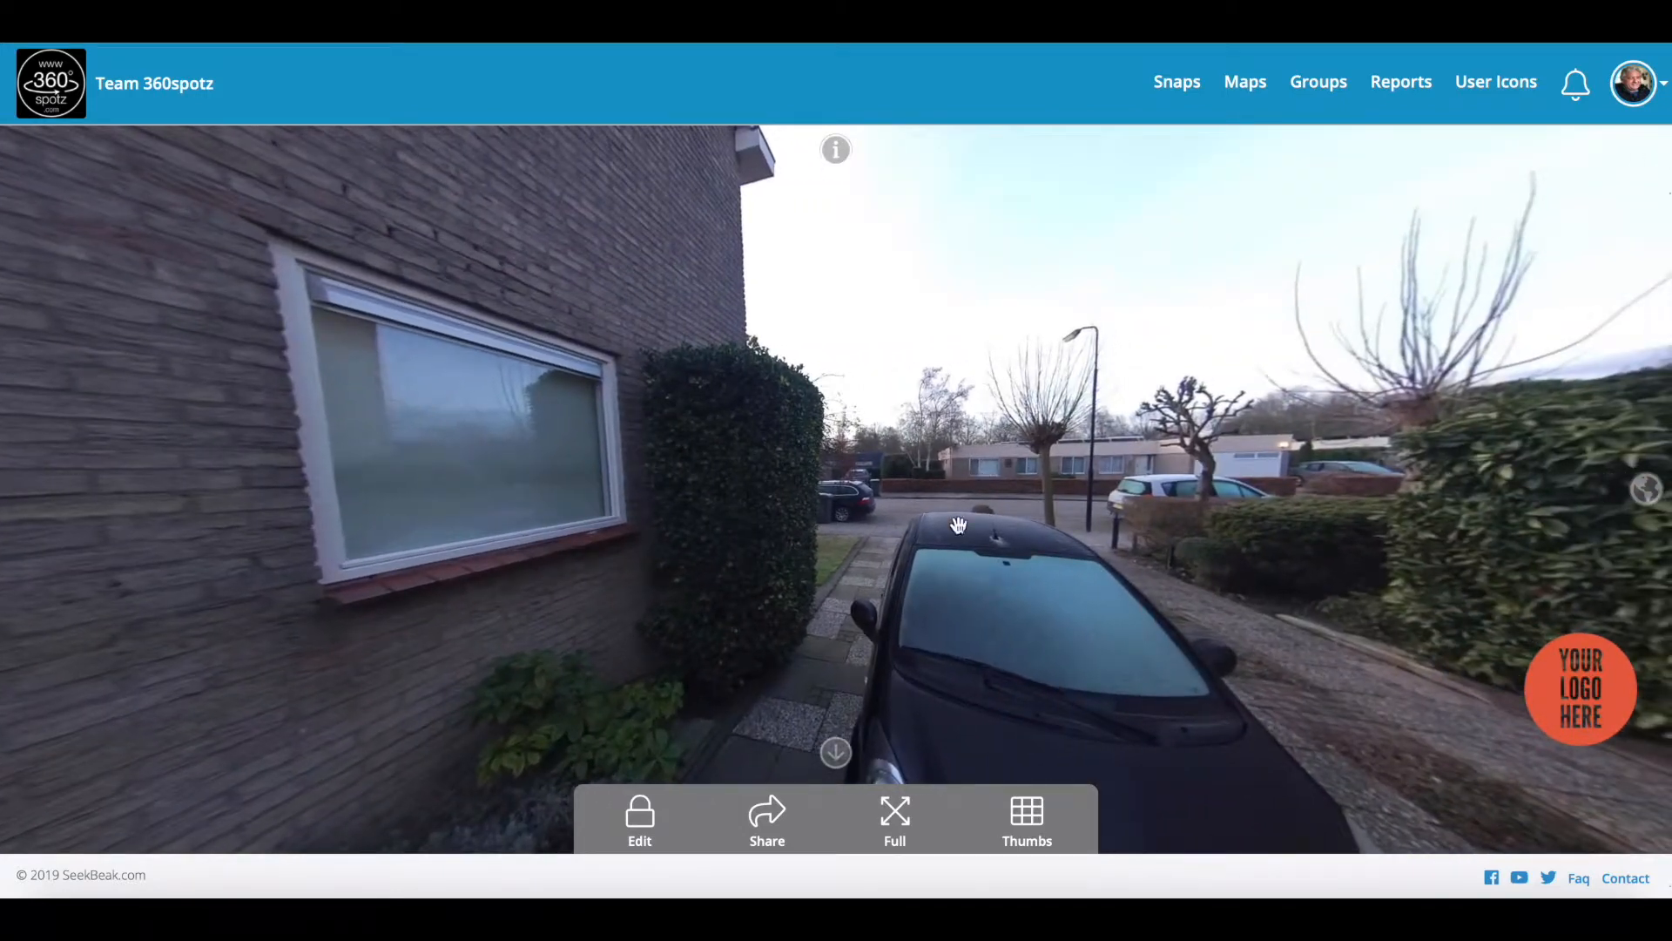
Step: Place a new hotspot over the street in the Front door panorama and open its settings
{"action": "left_click", "coordinate": [640, 817]}
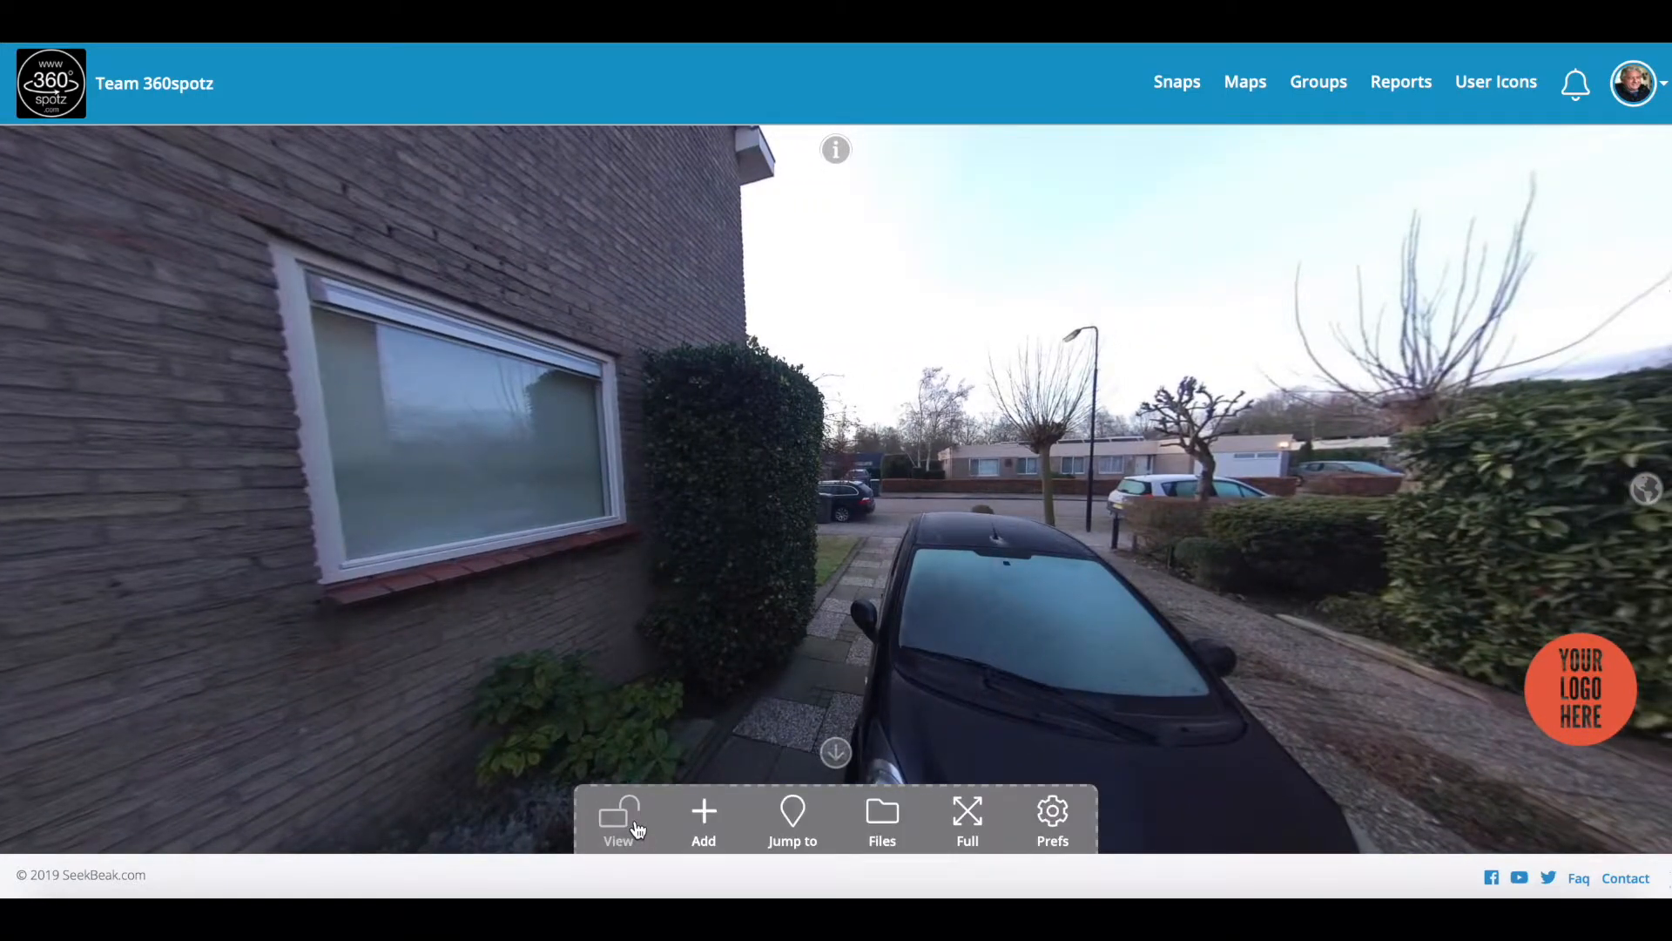
{"action": "left_click", "coordinate": [706, 815]}
{"action": "left_click", "coordinate": [980, 475]}
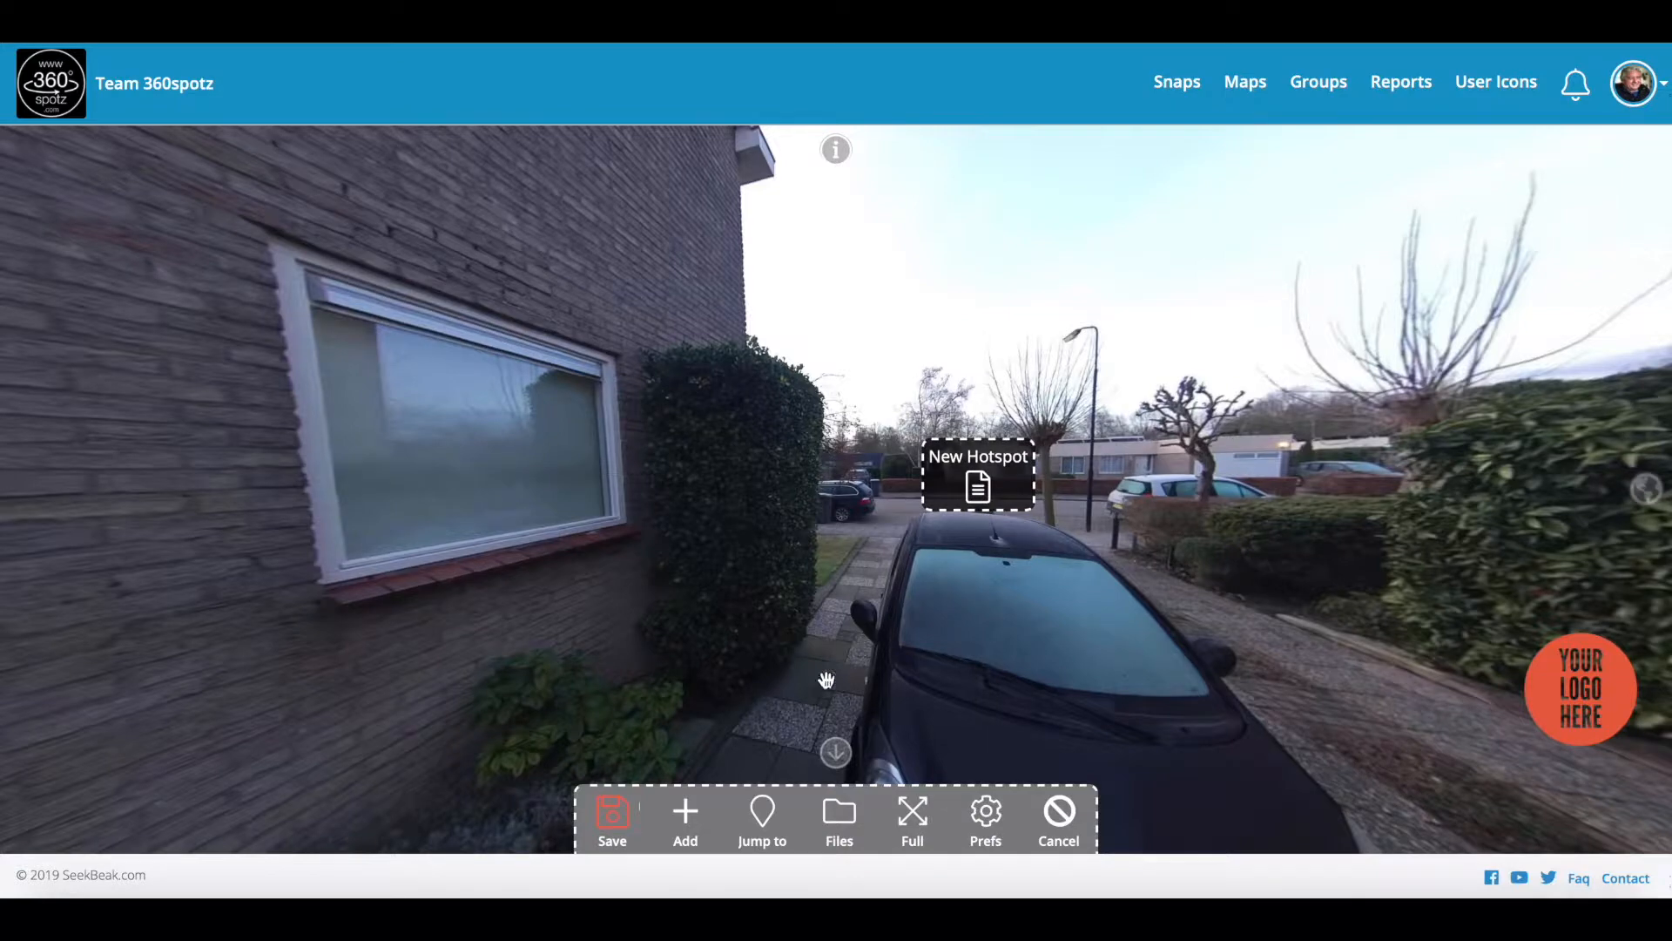
{"action": "left_click", "coordinate": [975, 511]}
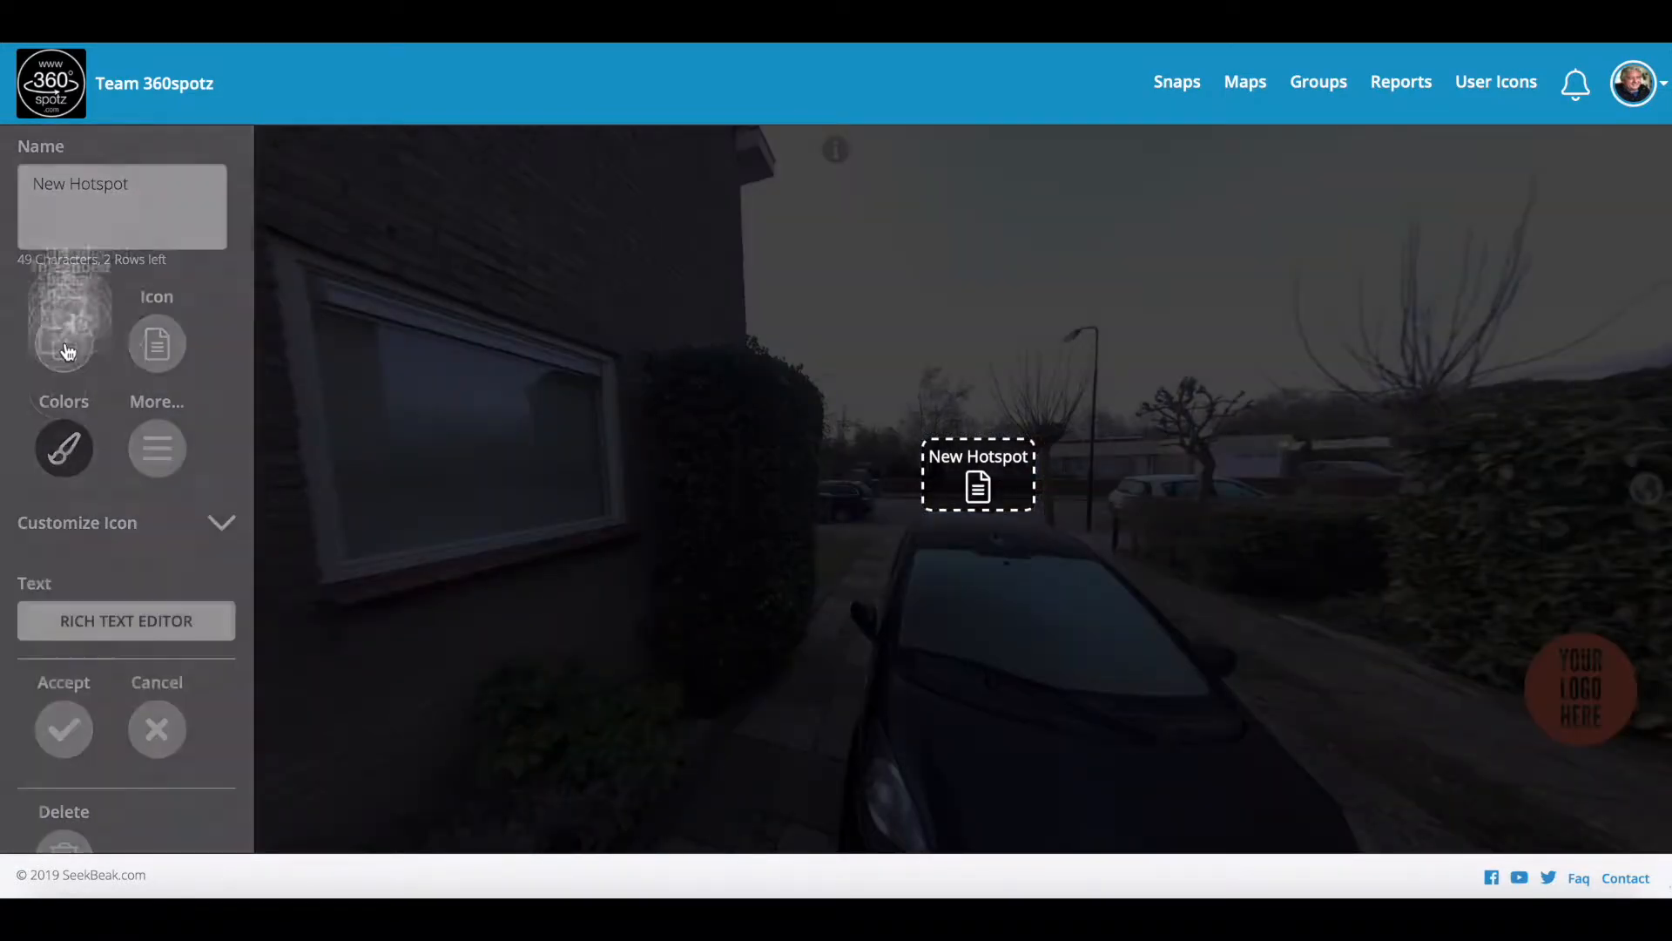
Step: Make it a Snap hotspot that jumps to Demo Street view
{"action": "left_click", "coordinate": [65, 346]}
{"action": "left_click", "coordinate": [60, 619]}
{"action": "left_click", "coordinate": [205, 680]}
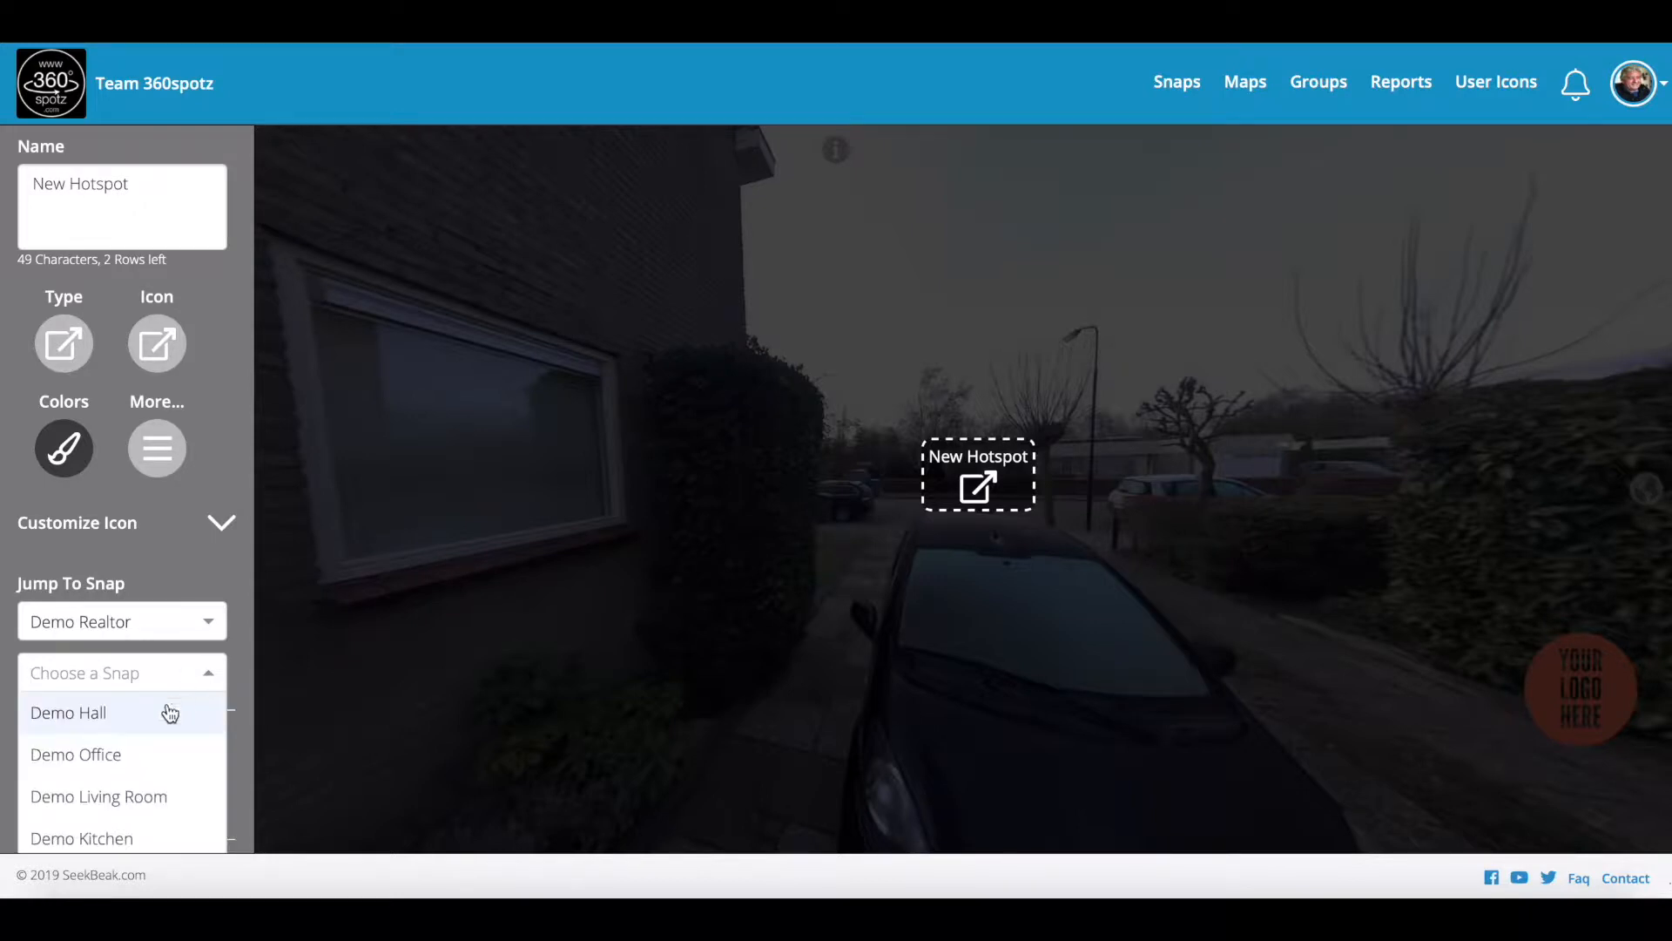
{"action": "scroll", "coordinate": [104, 746], "scroll_direction": "down", "scroll_amount": 2}
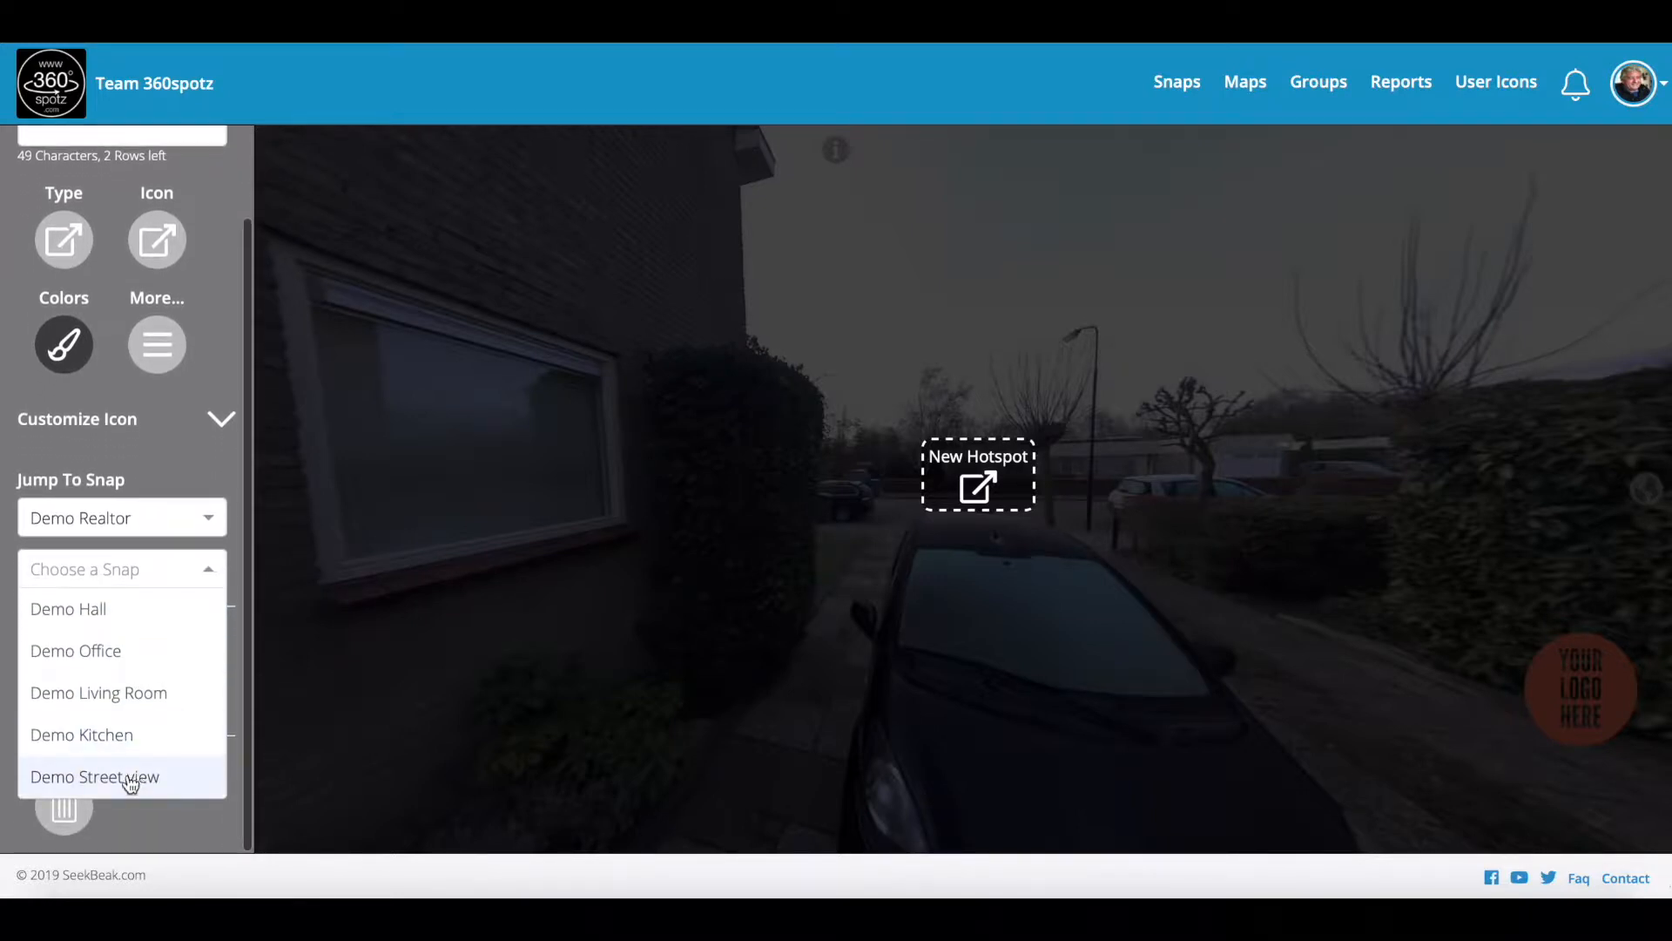
{"action": "left_click", "coordinate": [166, 775]}
{"action": "scroll", "coordinate": [135, 232], "scroll_direction": "up", "scroll_amount": 1}
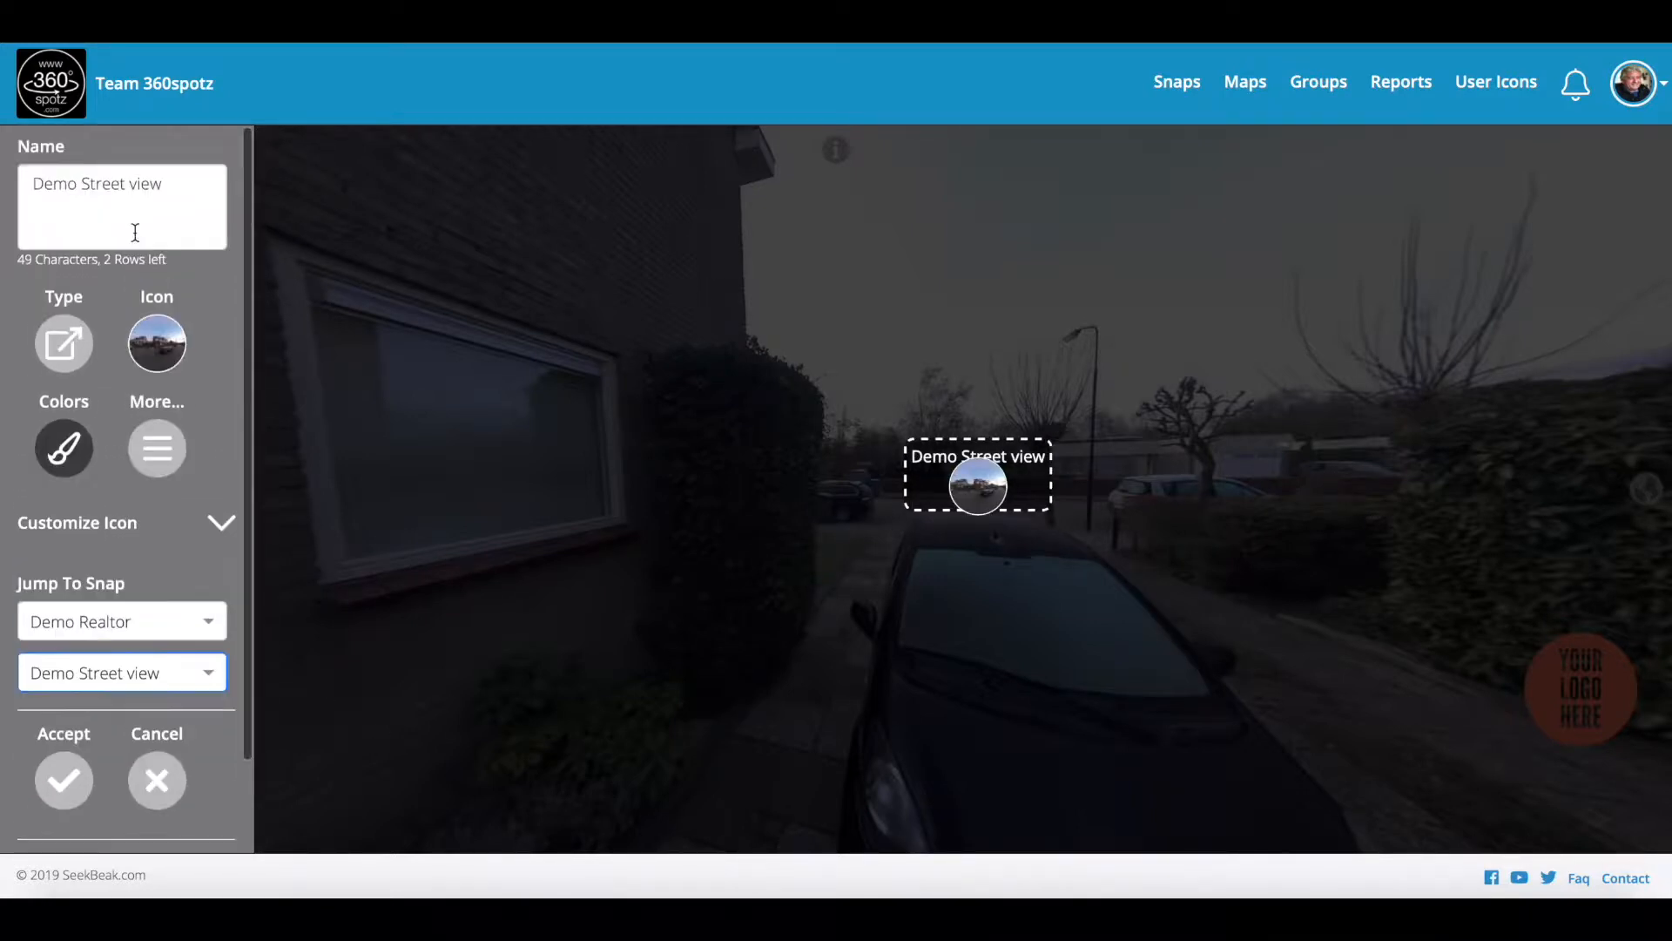
Step: Clear the hotspot's name, make its background fully transparent, then accept and save
{"action": "left_click_drag", "start_coordinate": [185, 177], "coordinate": [3, 181]}
{"action": "key", "text": "BackSpace"}
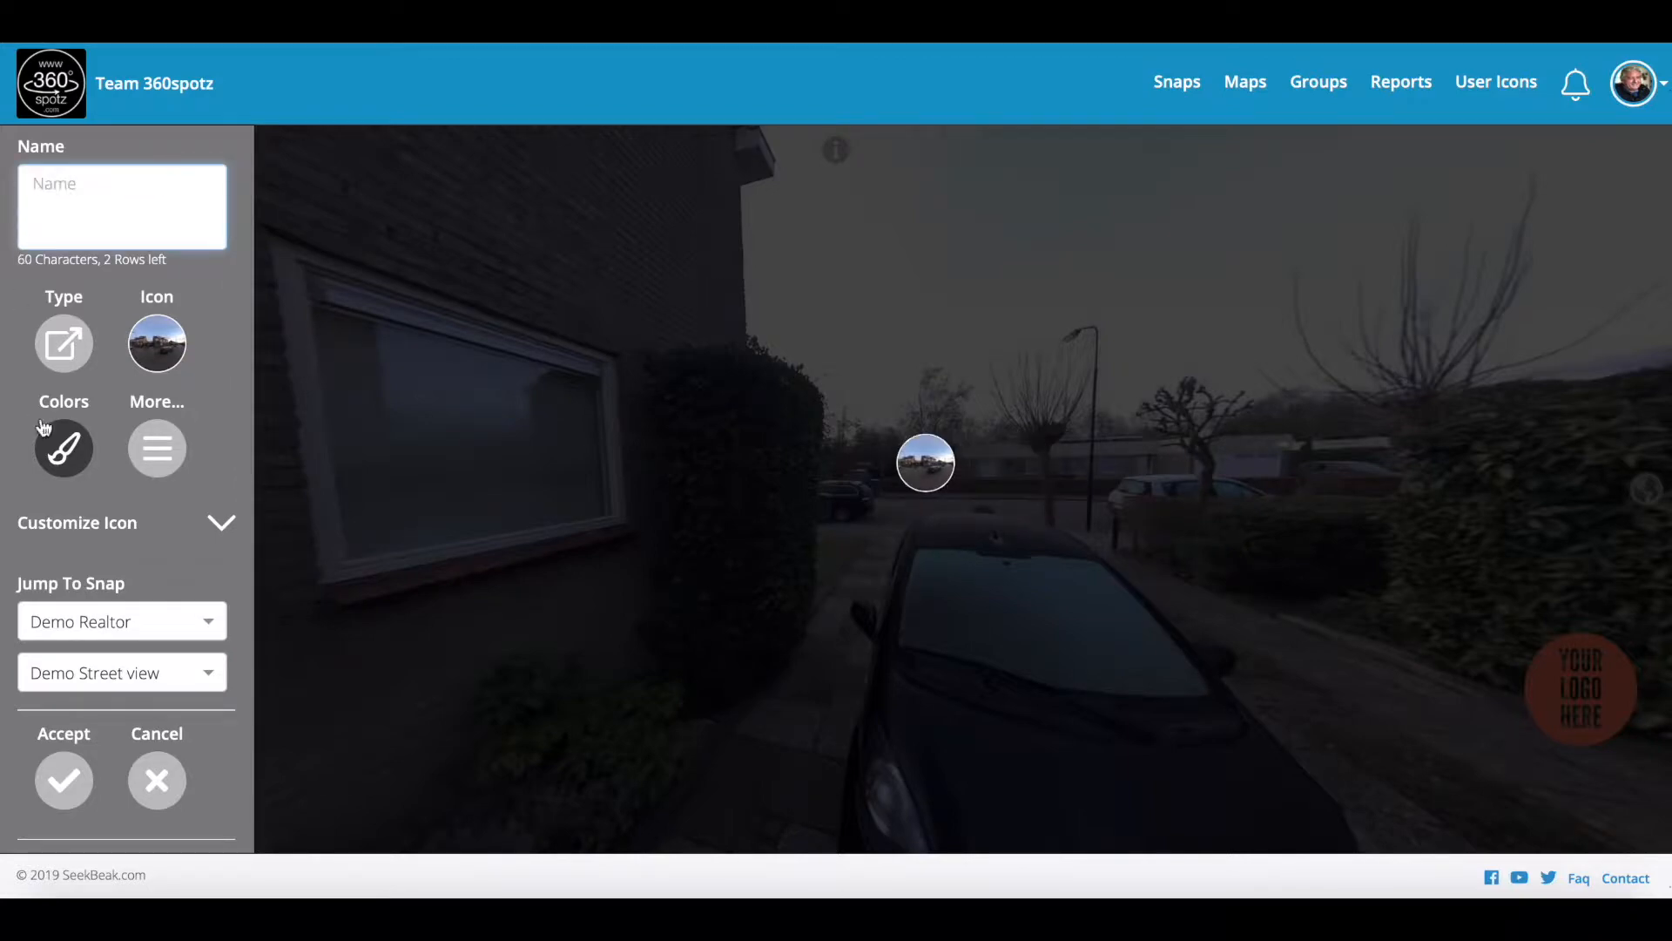
{"action": "left_click", "coordinate": [69, 459]}
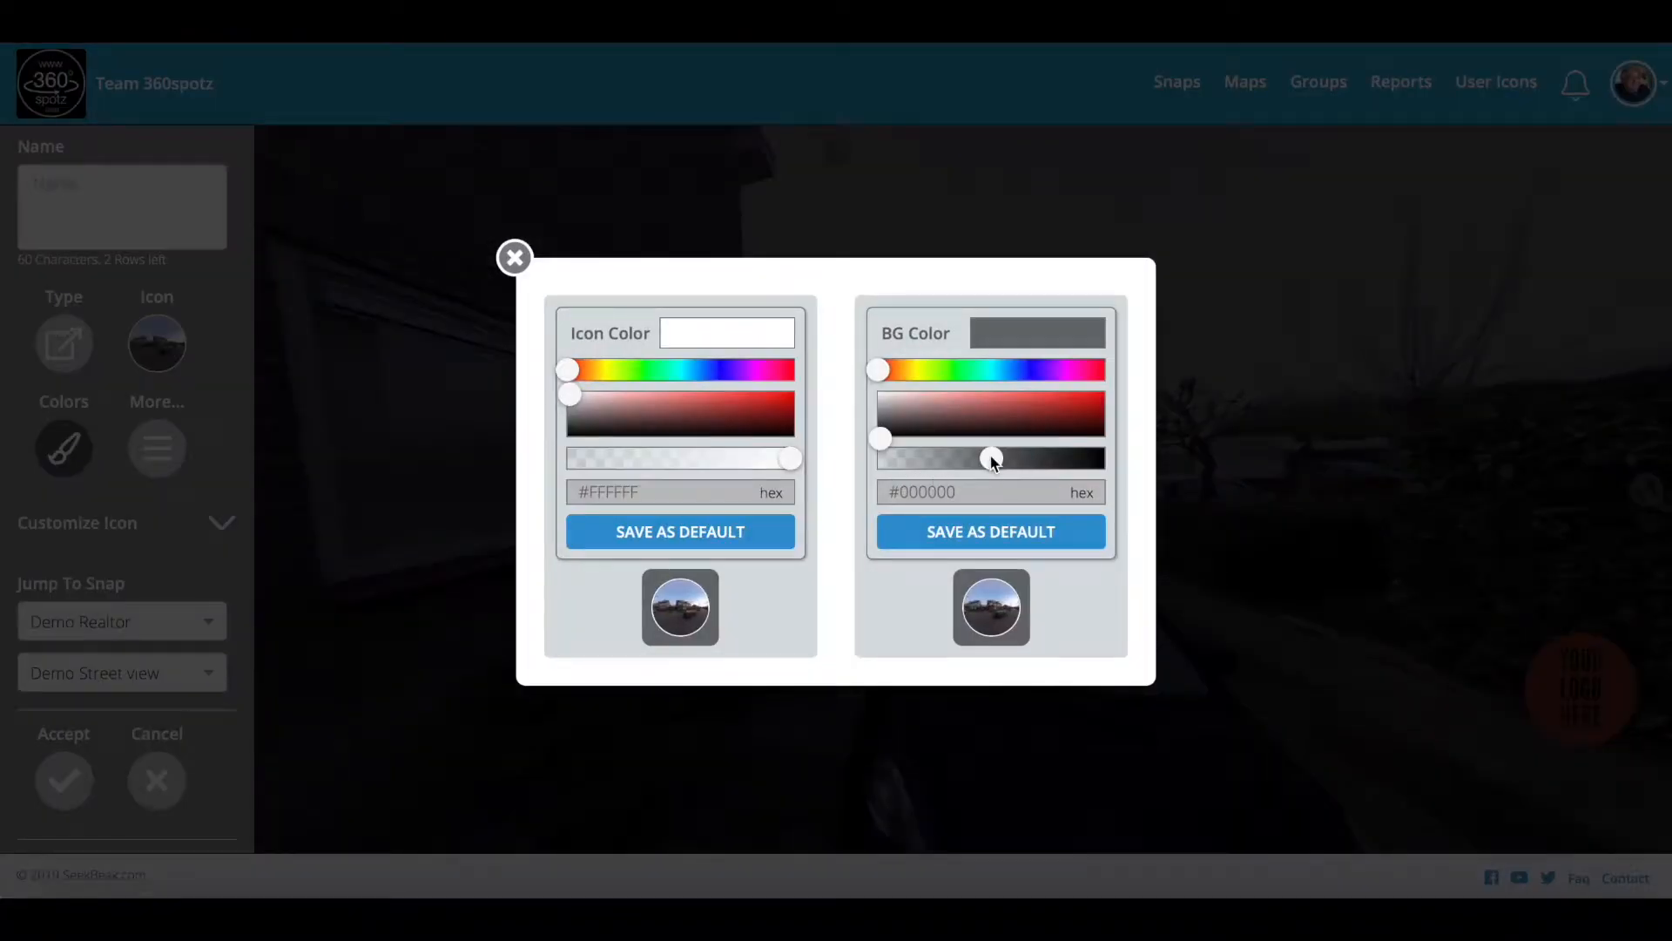
{"action": "left_click_drag", "start_coordinate": [992, 462], "coordinate": [704, 489]}
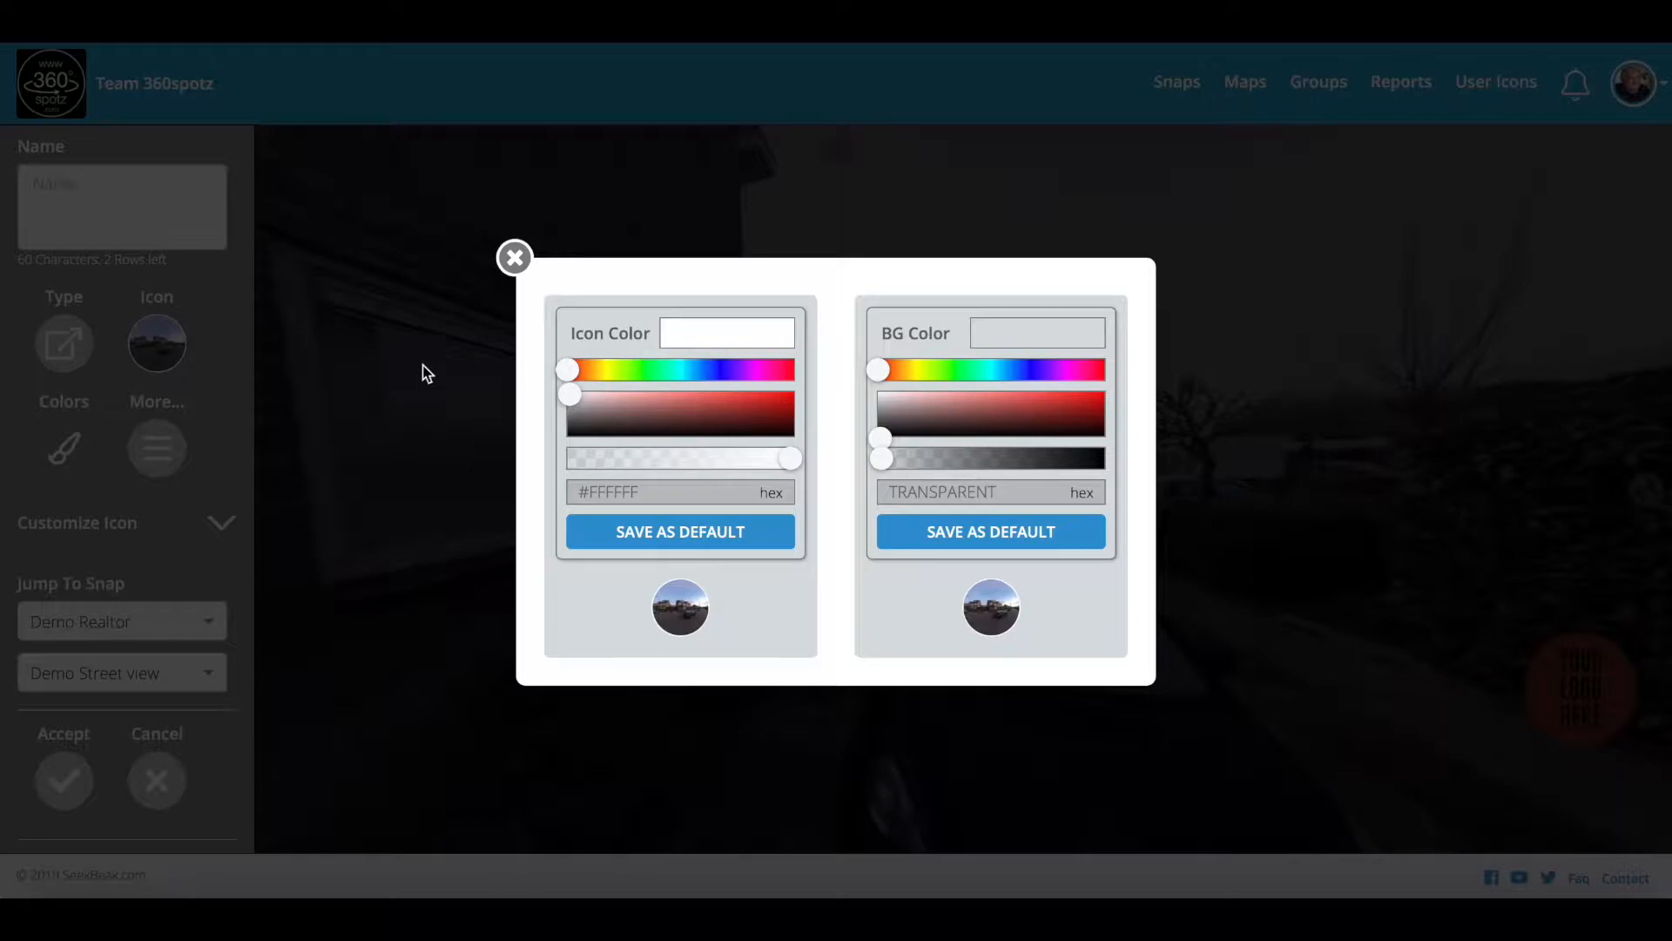
{"action": "left_click", "coordinate": [519, 261]}
{"action": "left_click", "coordinate": [63, 780]}
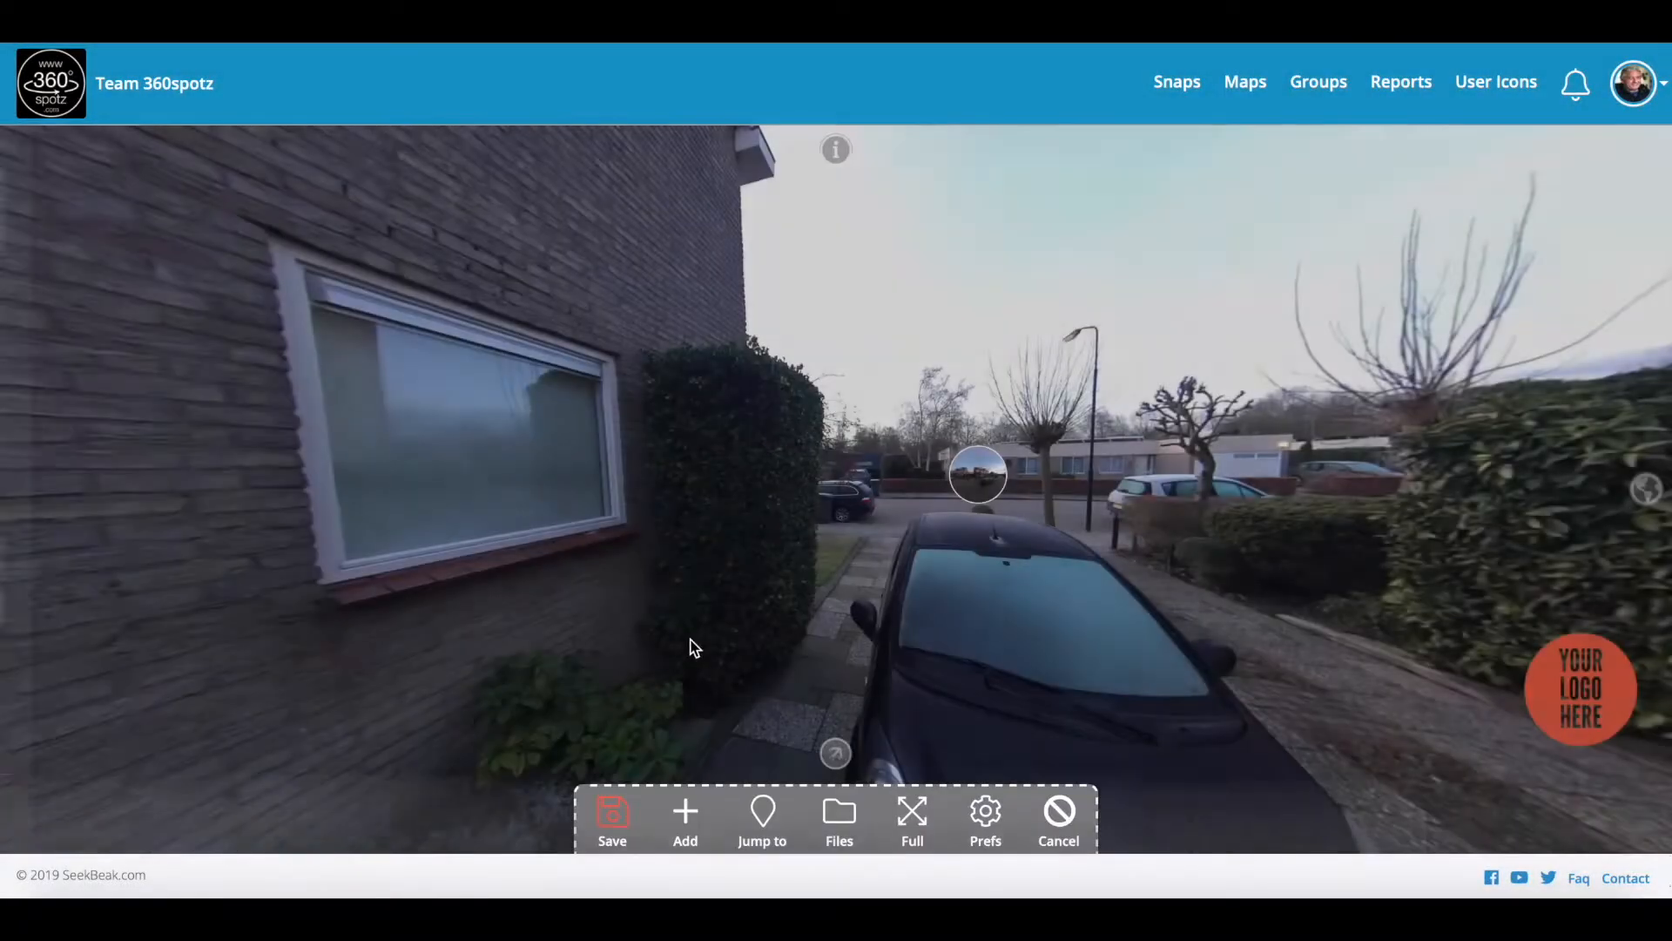
{"action": "left_click", "coordinate": [612, 814]}
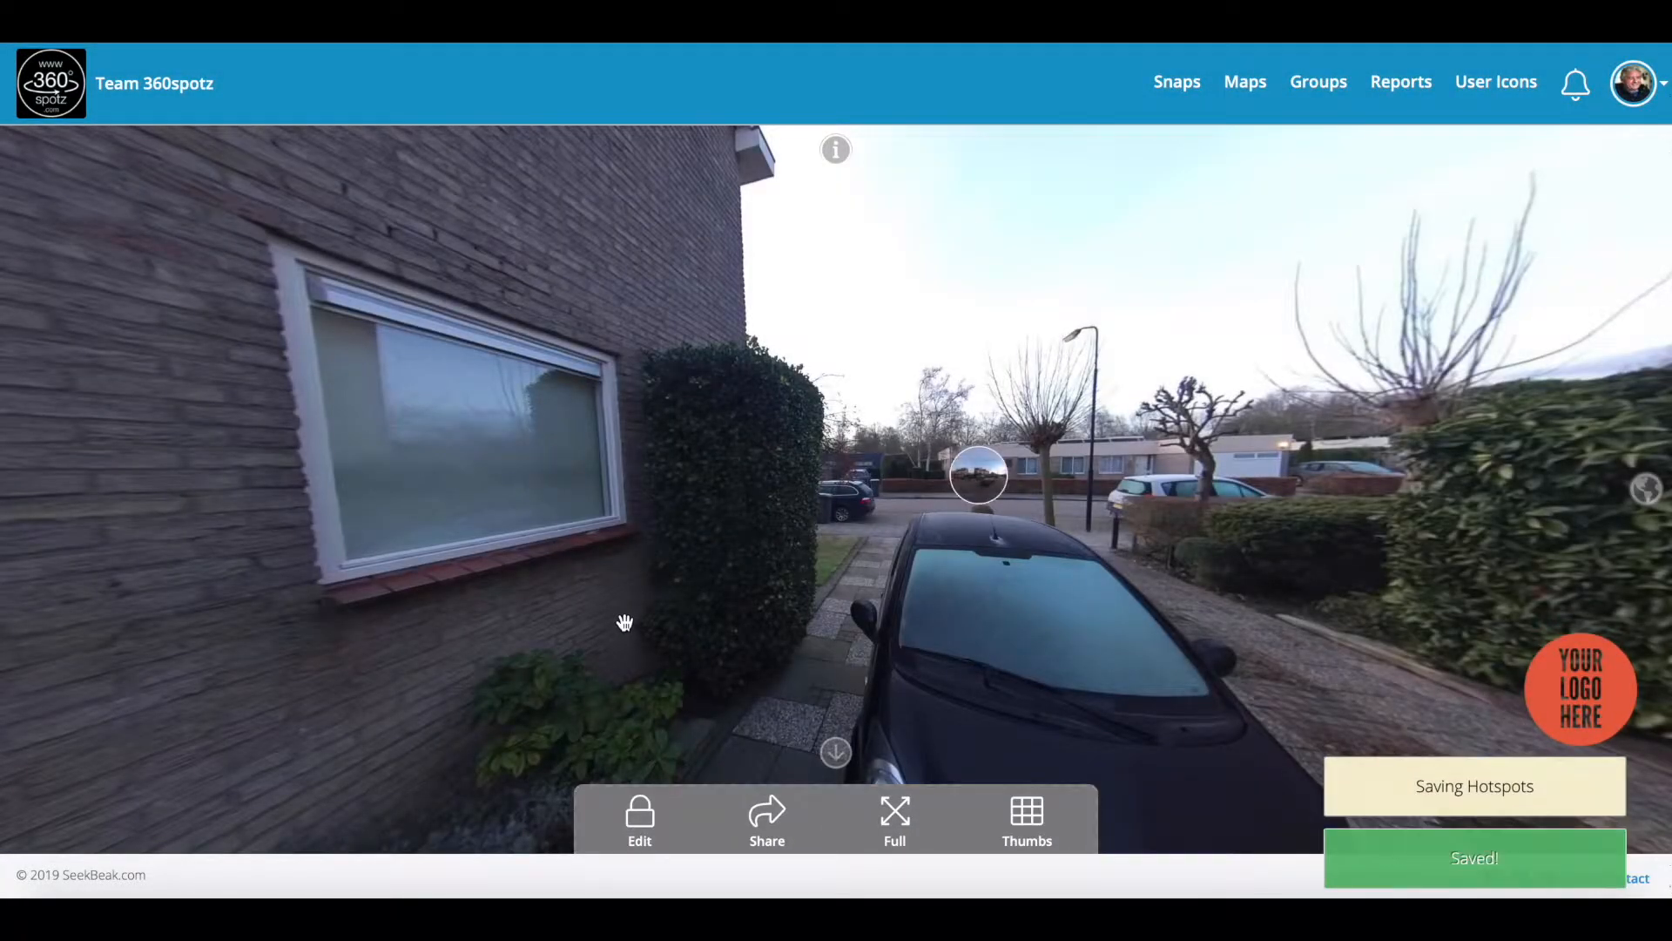
Step: Follow hotspots through the street view to the front door panorama
{"action": "left_click", "coordinate": [988, 470]}
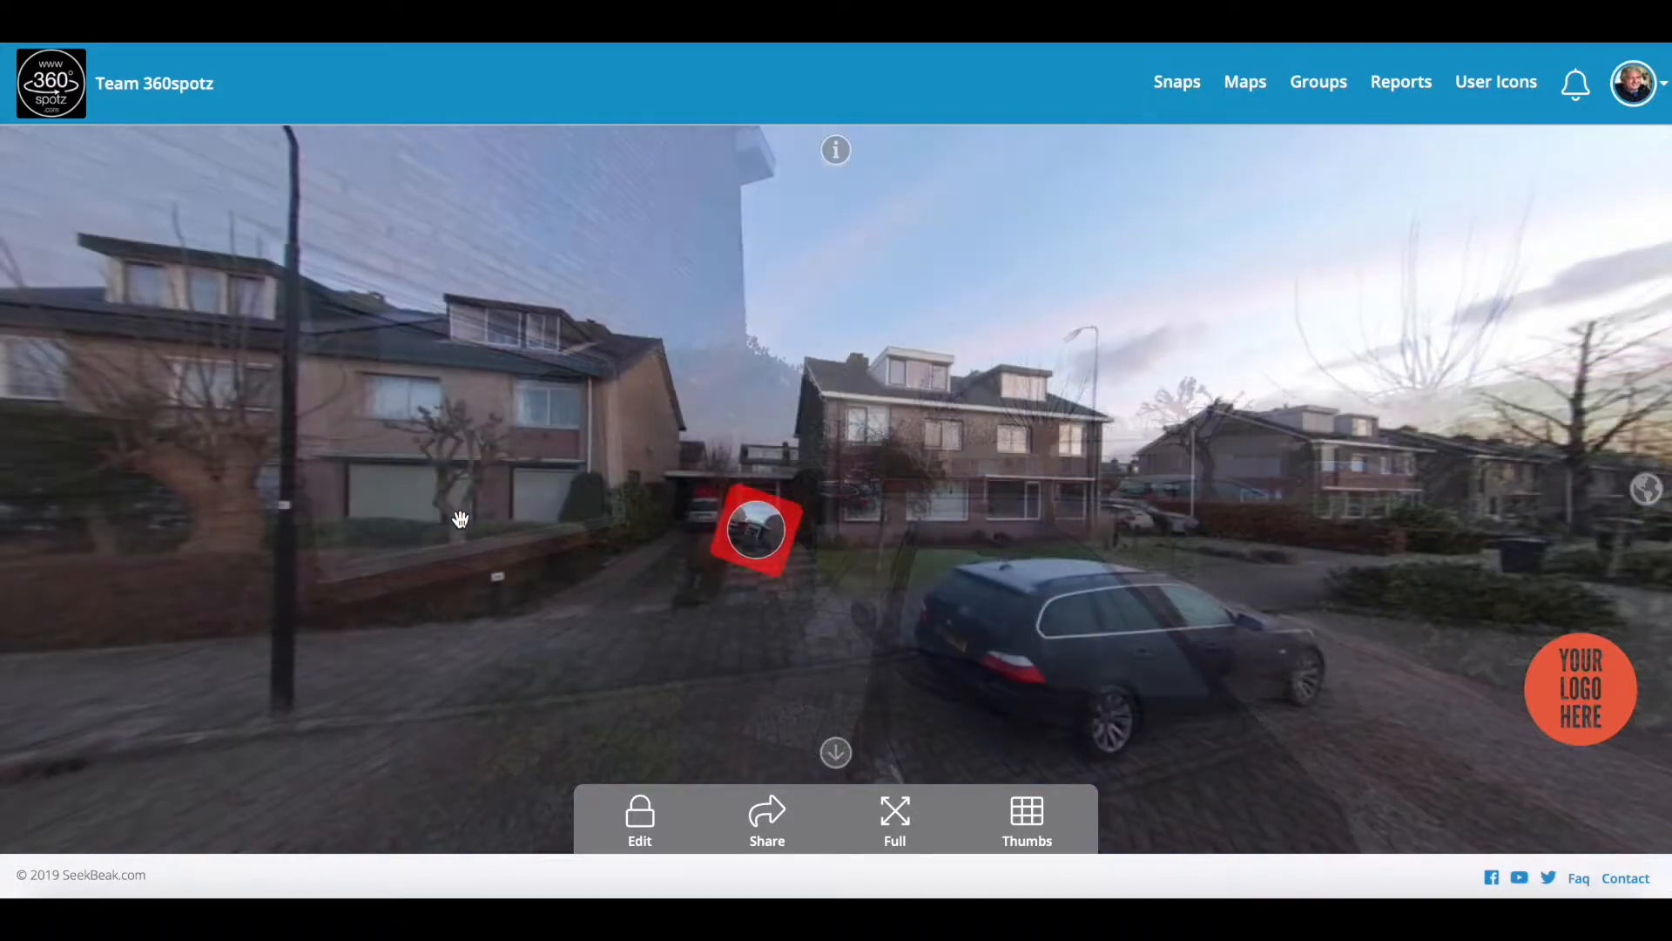
{"action": "left_click_drag", "start_coordinate": [460, 520], "coordinate": [1049, 575]}
{"action": "left_click", "coordinate": [828, 534]}
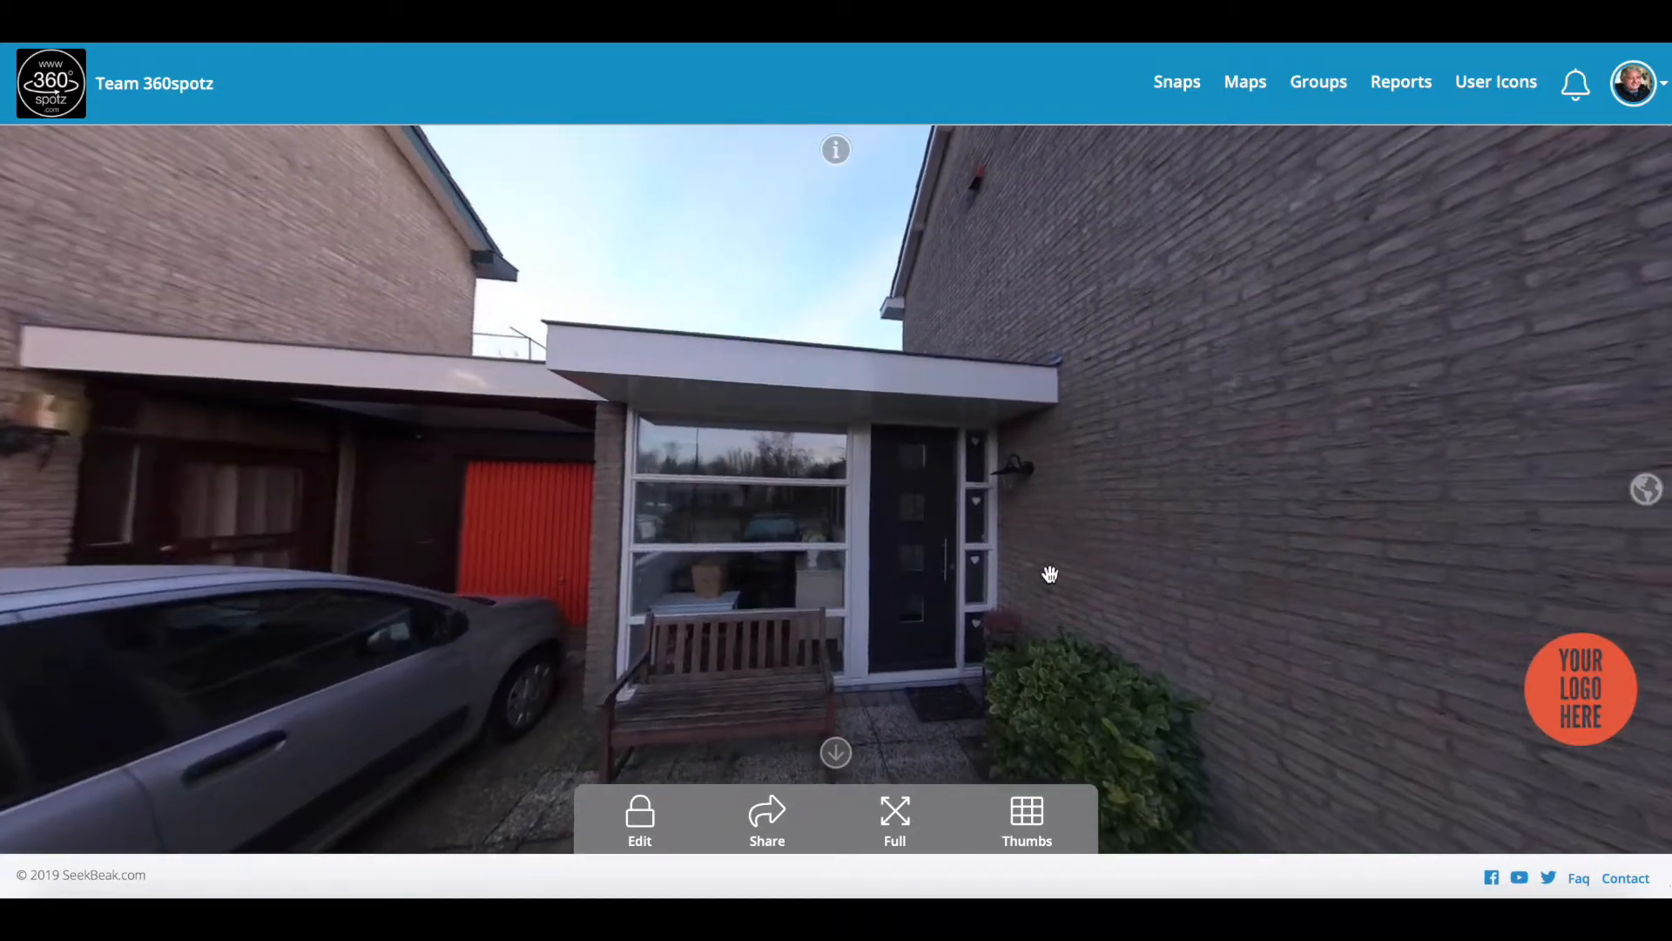
Step: Place a hotspot on the front door that jumps to the Demo Hall snap
{"action": "left_click", "coordinate": [639, 823]}
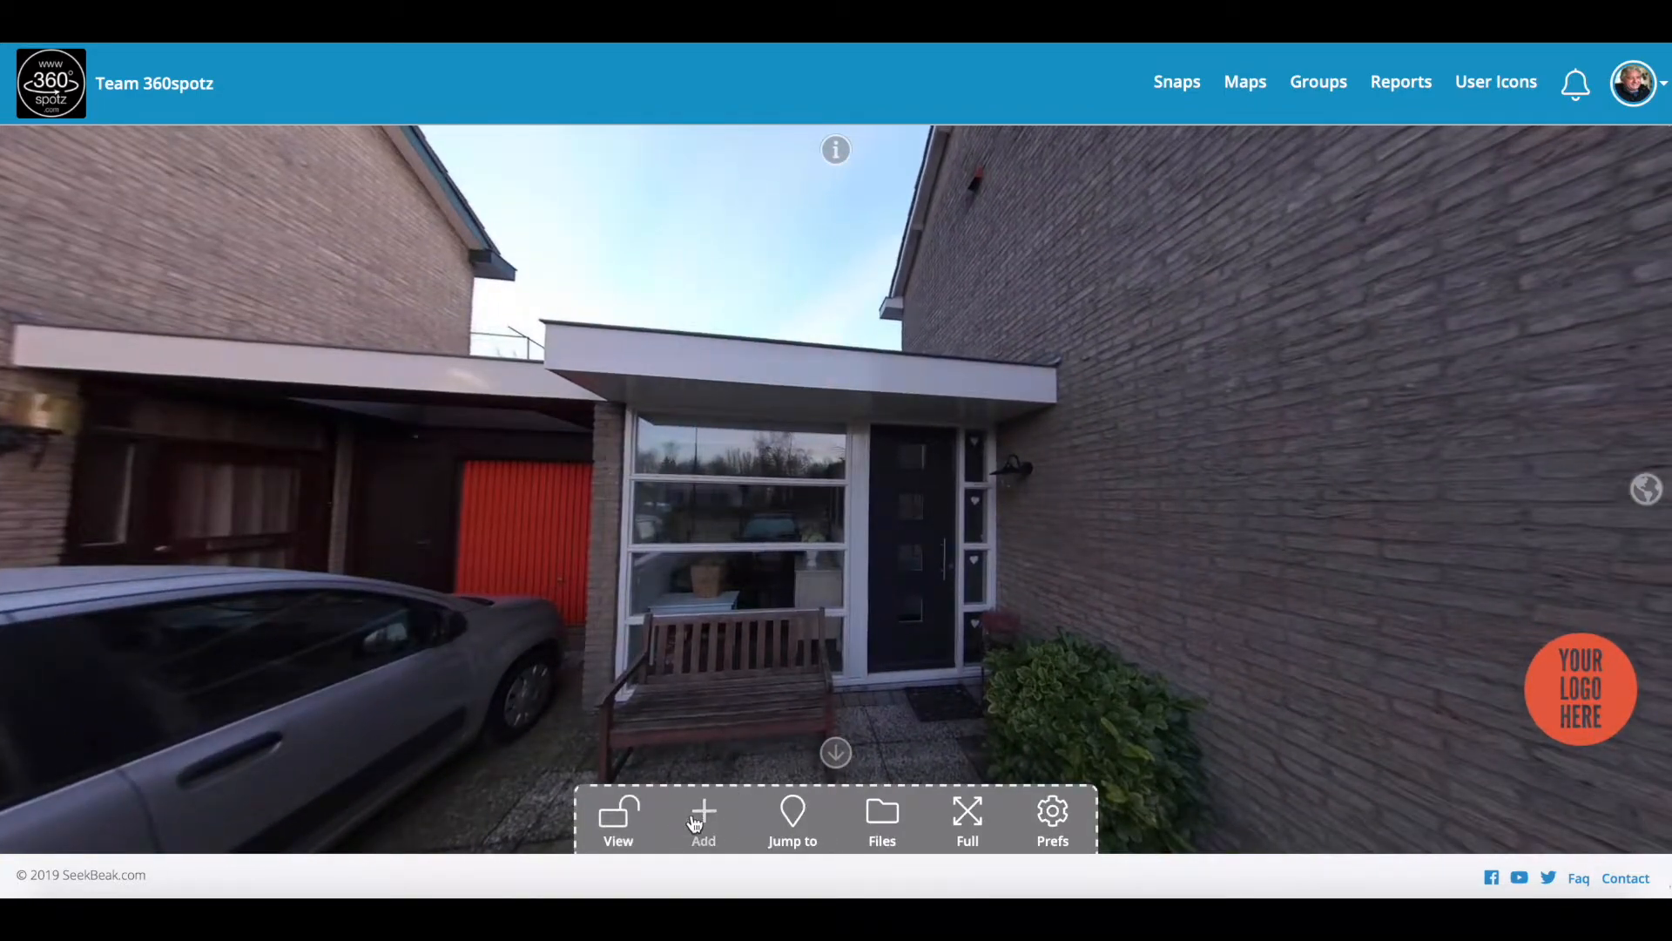
{"action": "left_click", "coordinate": [702, 815]}
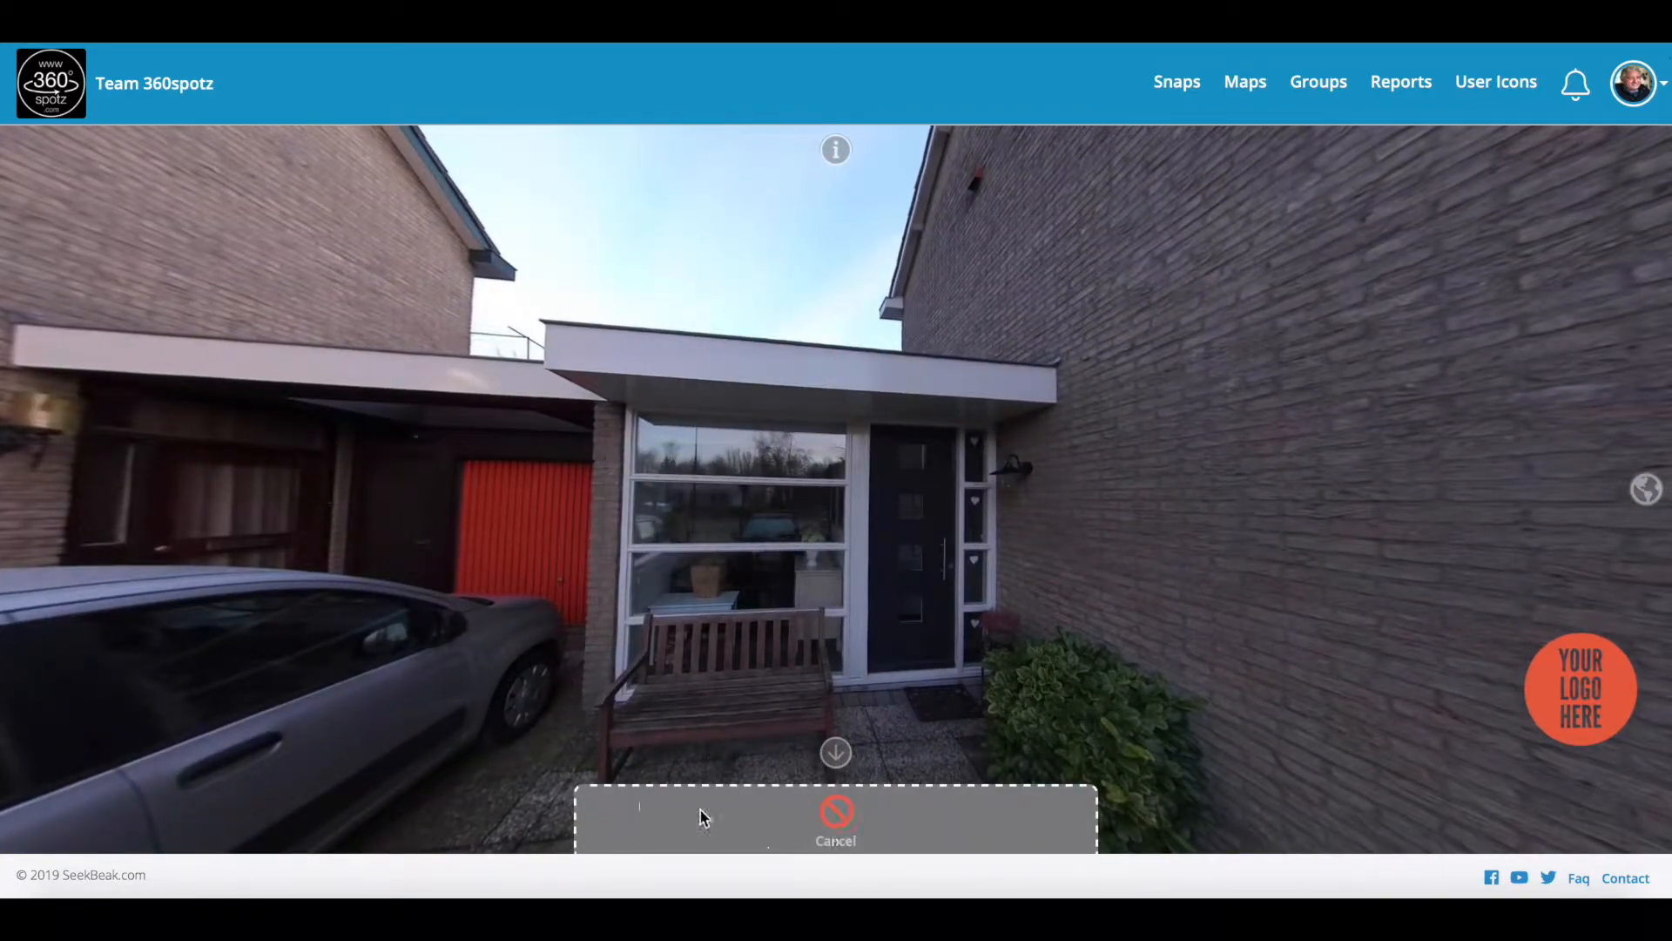
{"action": "left_click", "coordinate": [907, 601]}
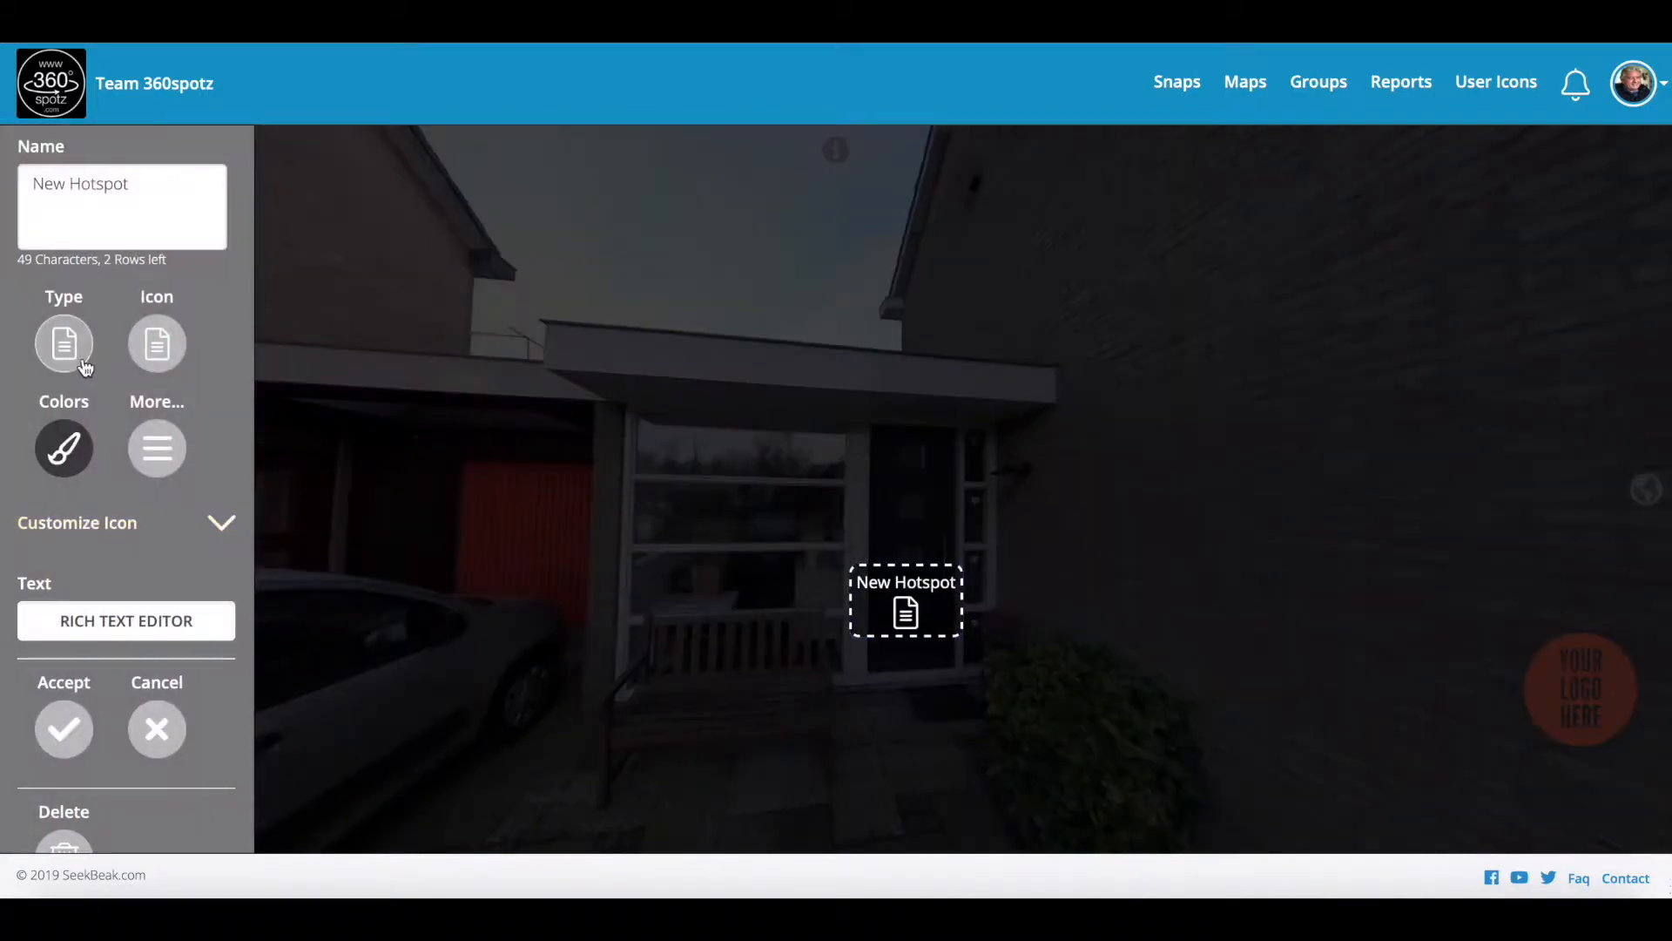
{"action": "left_click", "coordinate": [85, 366]}
{"action": "left_click", "coordinate": [68, 625]}
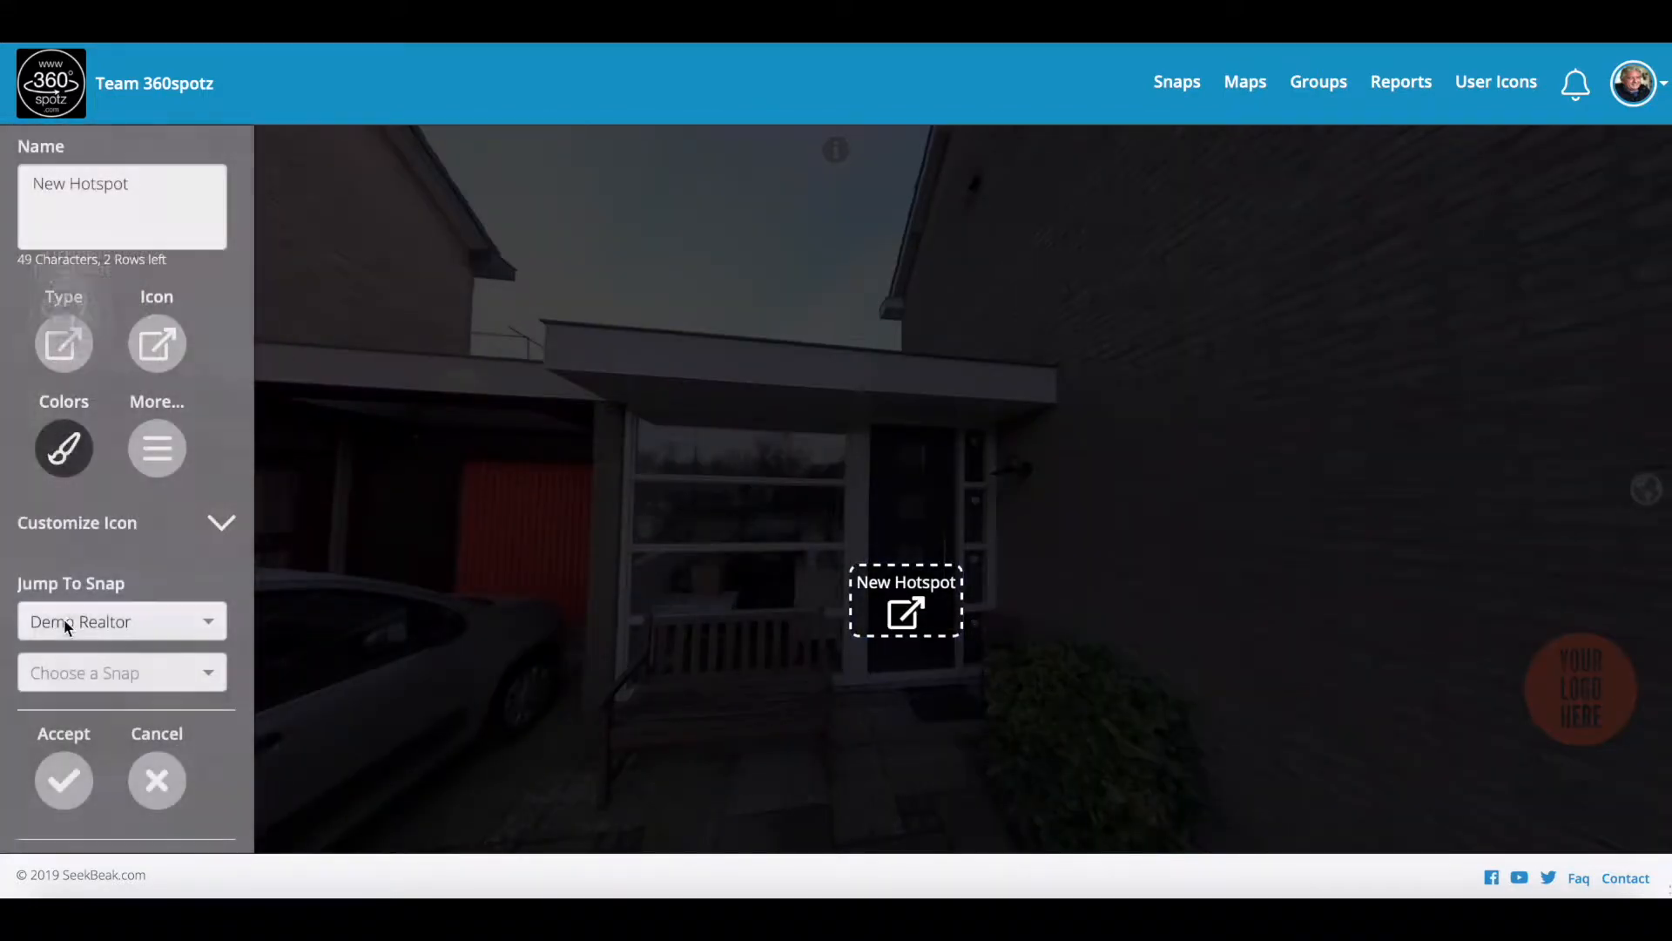
{"action": "left_click", "coordinate": [114, 671]}
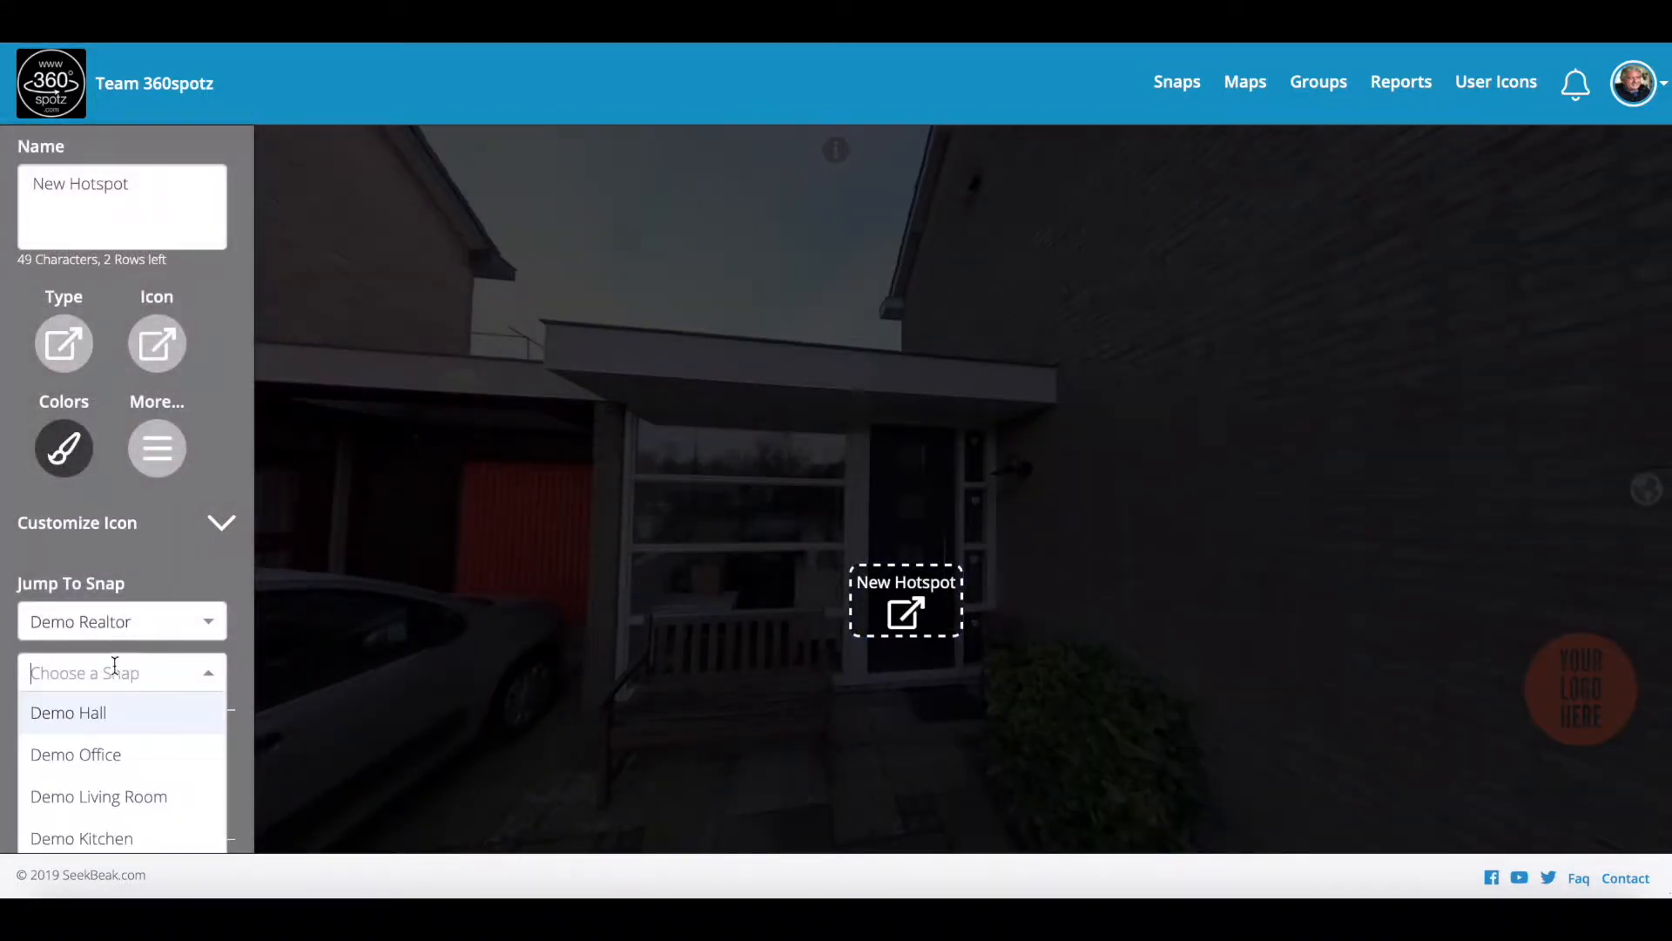
{"action": "left_click", "coordinate": [111, 716]}
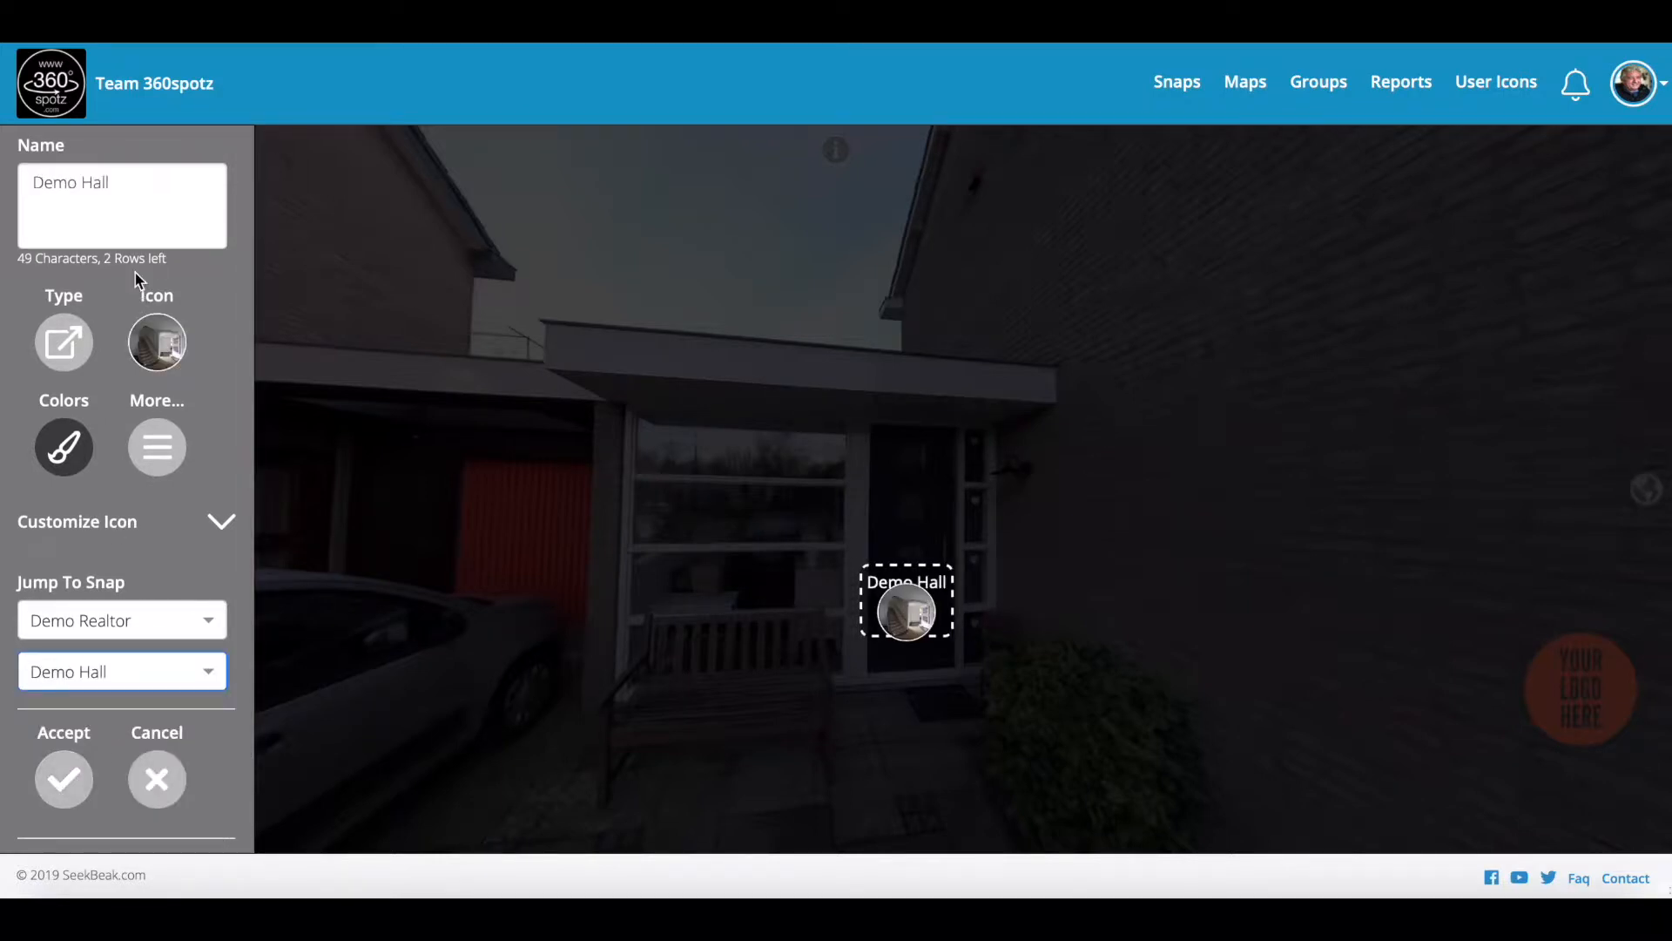
Step: Label the hotspot 'Welcome', accept and save, then follow it into Demo Hall
{"action": "left_click_drag", "start_coordinate": [125, 182], "coordinate": [18, 182]}
{"action": "key", "text": "BackSpace"}
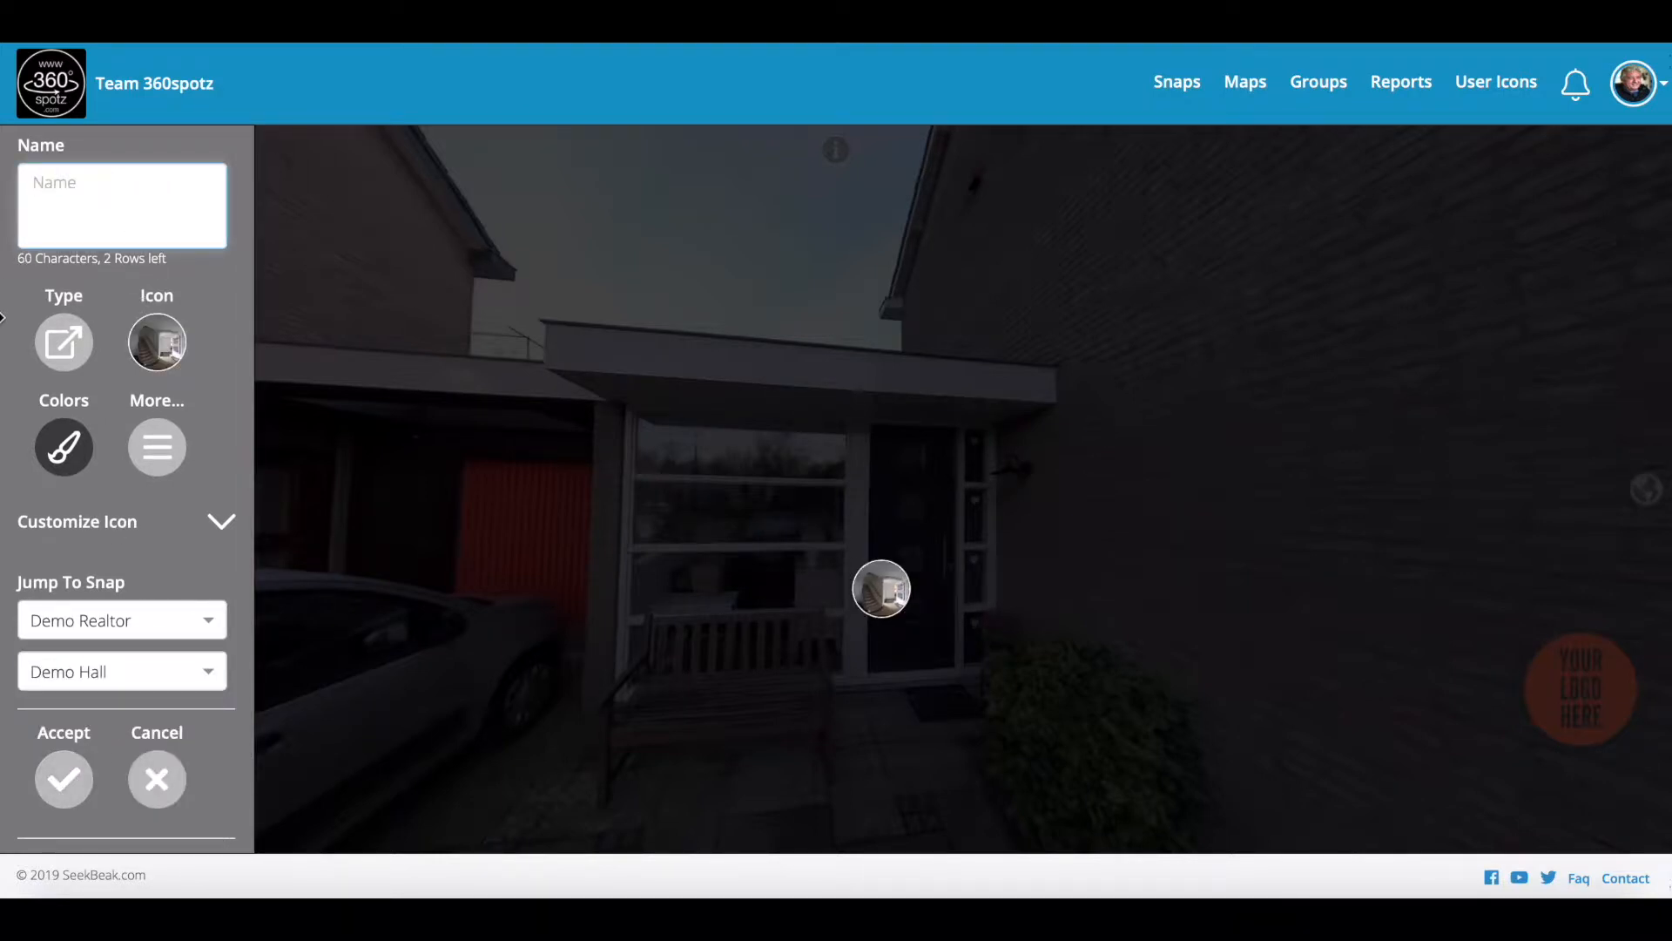
{"action": "type", "text": "Welcome"}
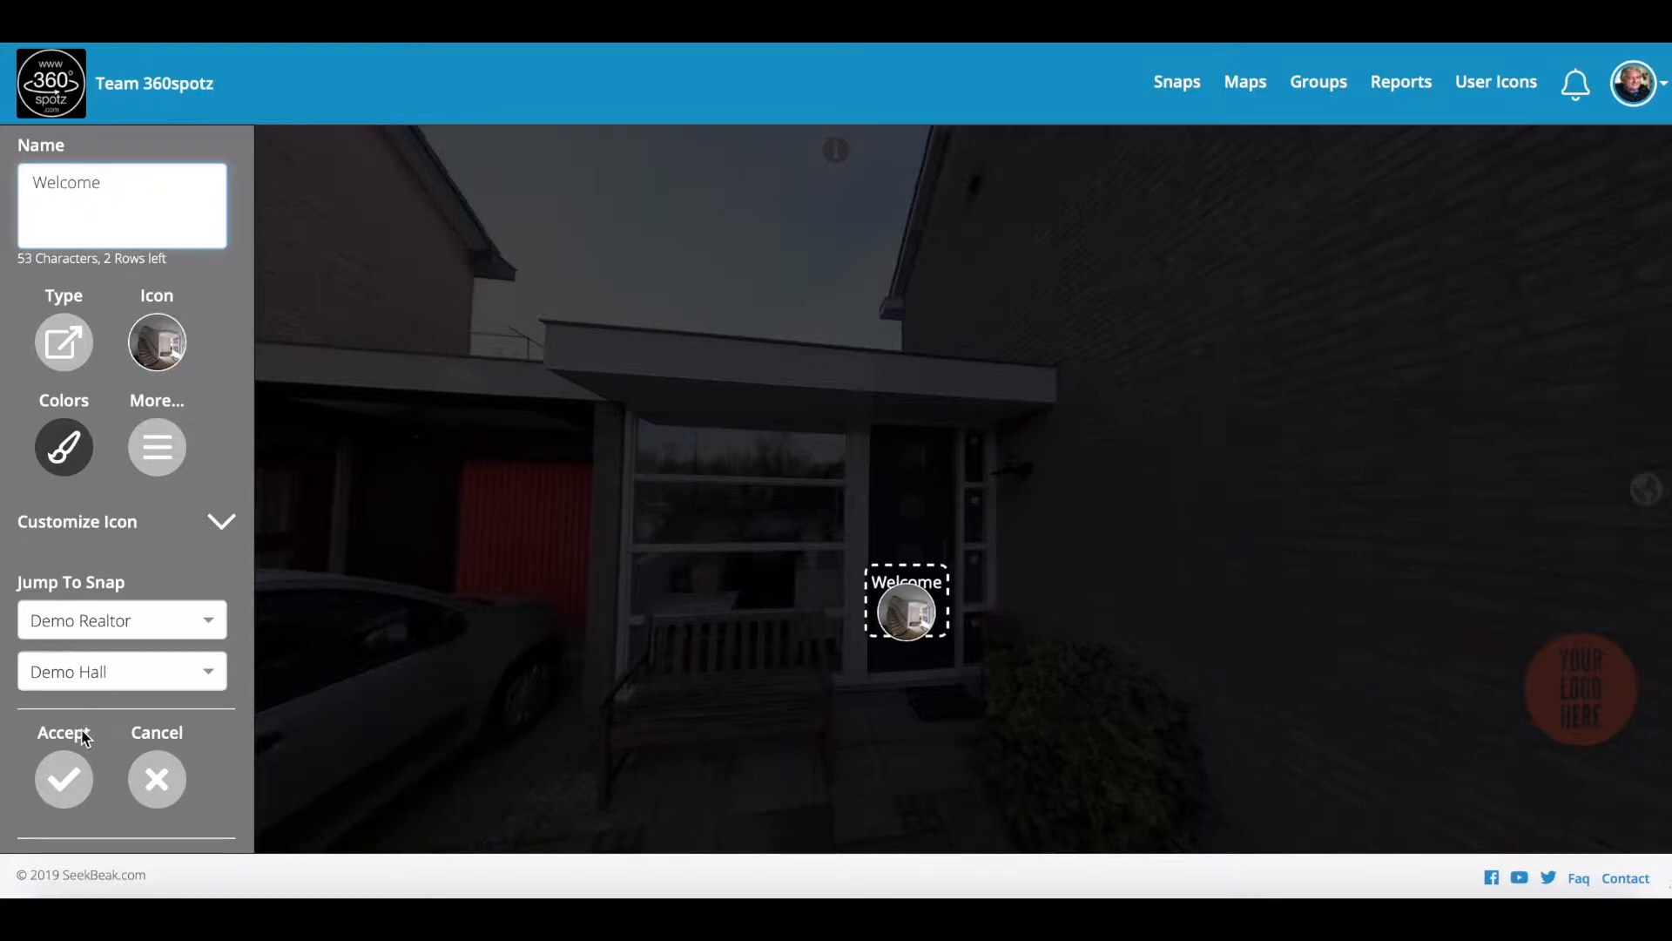
{"action": "left_click", "coordinate": [63, 778]}
{"action": "left_click", "coordinate": [612, 819]}
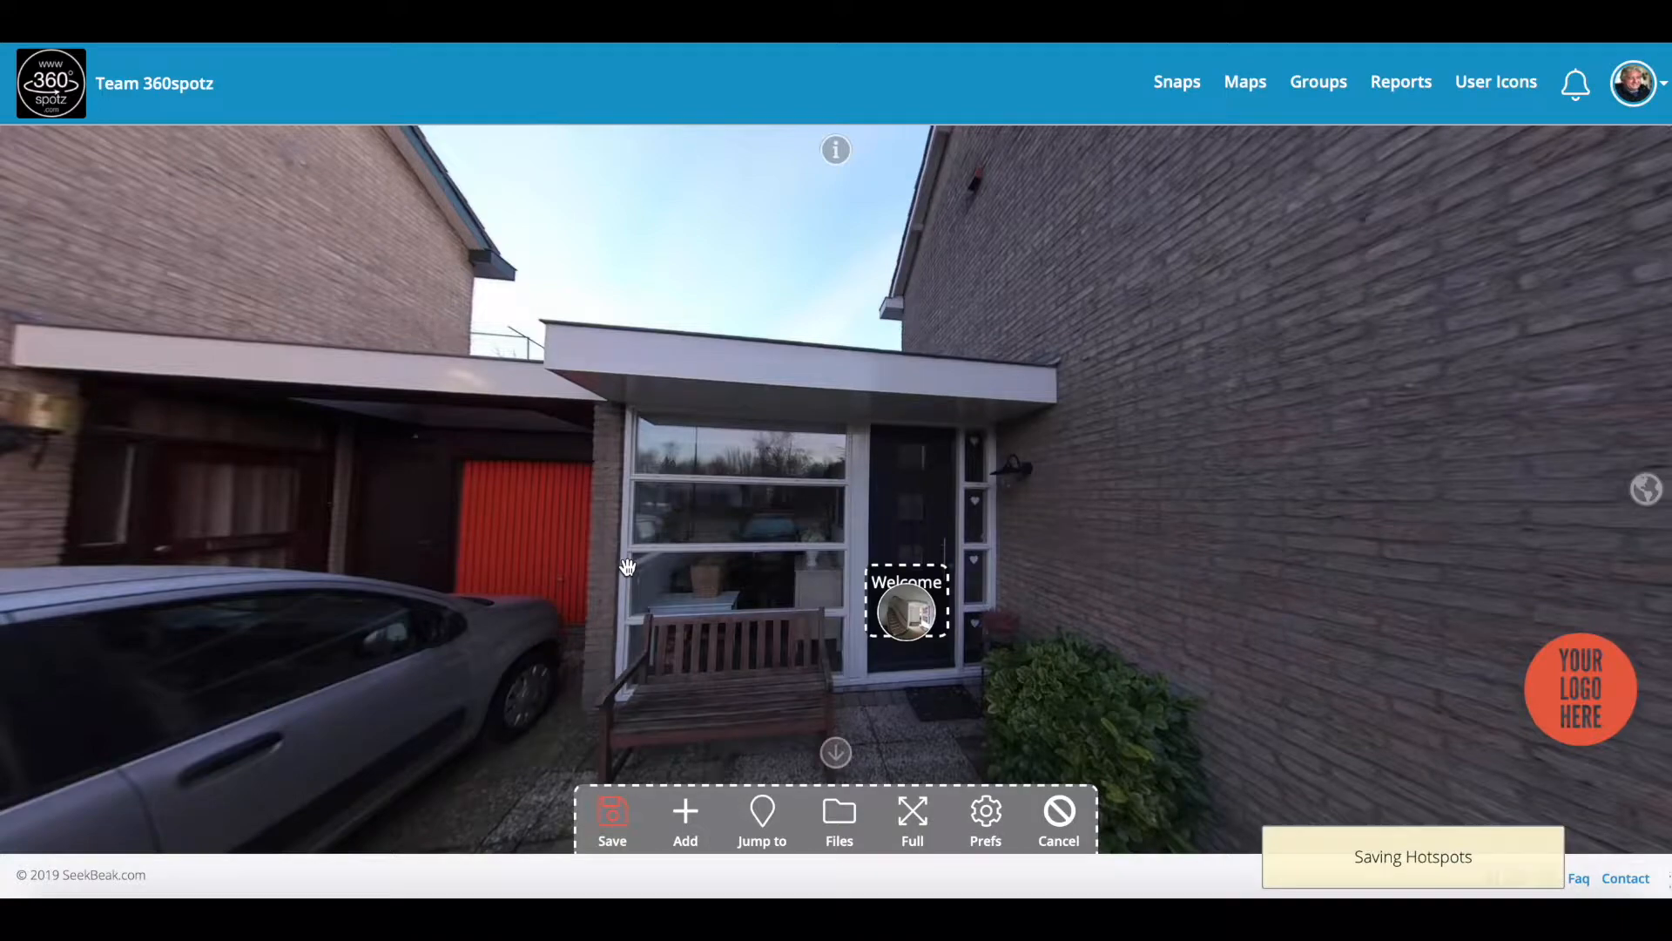
{"action": "left_click", "coordinate": [911, 628]}
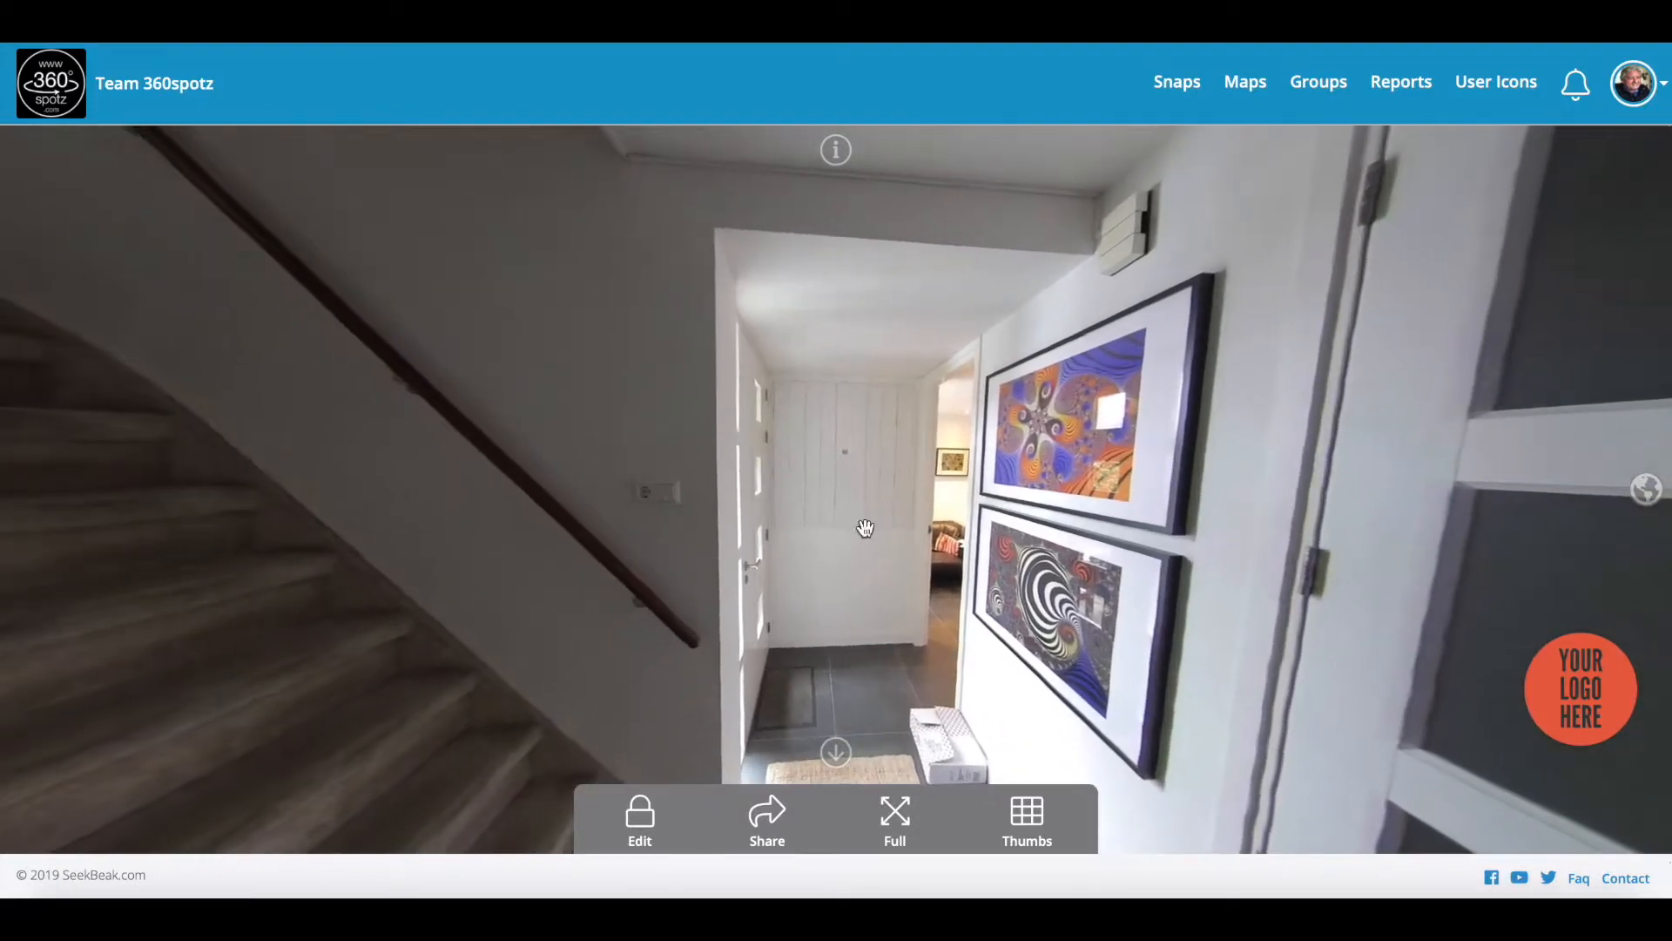
Step: Add an unlabelled hotspot beside the hall doorway that jumps to Demo Front door
{"action": "left_click", "coordinate": [640, 819]}
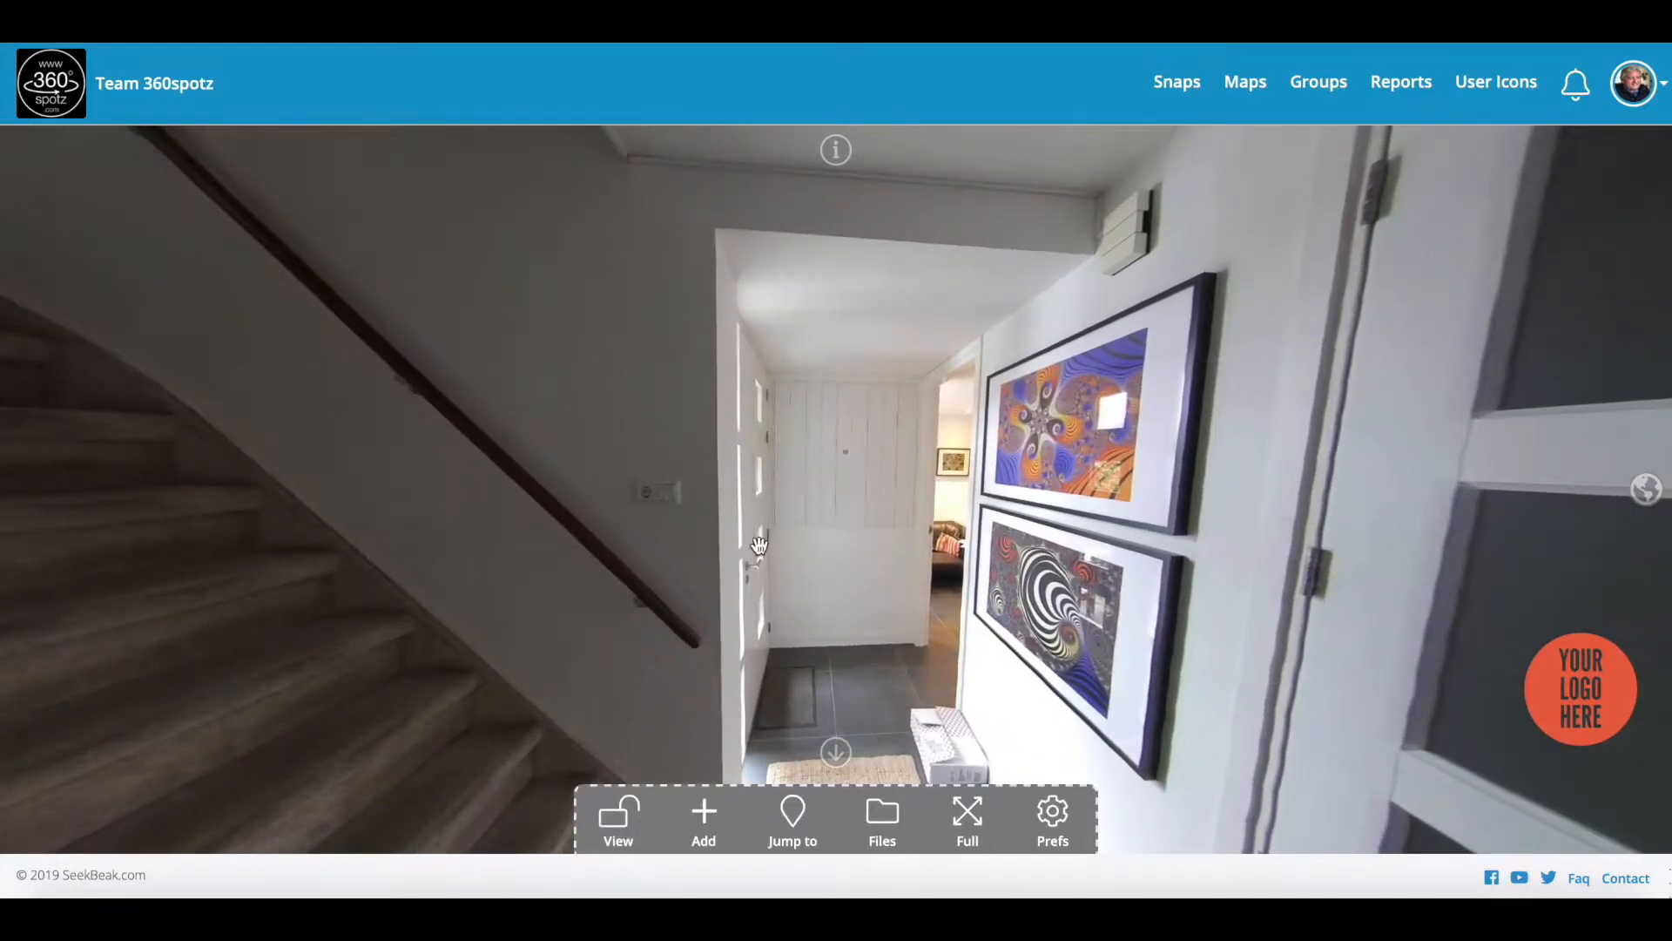
{"action": "left_click", "coordinate": [703, 819]}
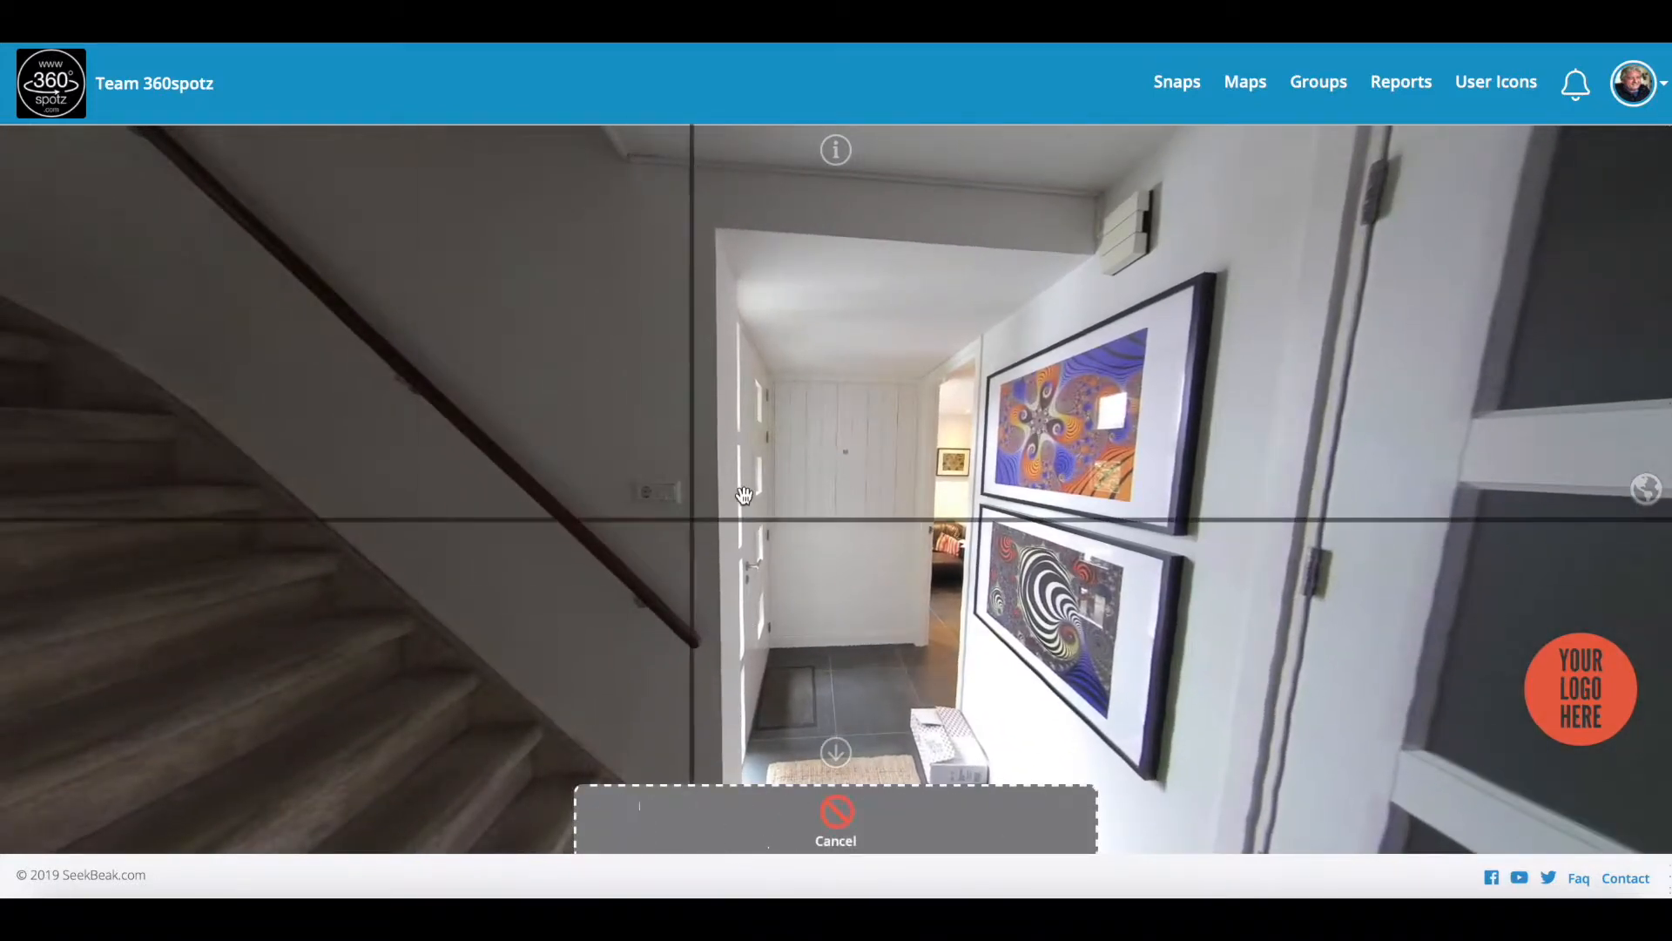
{"action": "left_click", "coordinate": [755, 496]}
{"action": "left_click", "coordinate": [754, 503]}
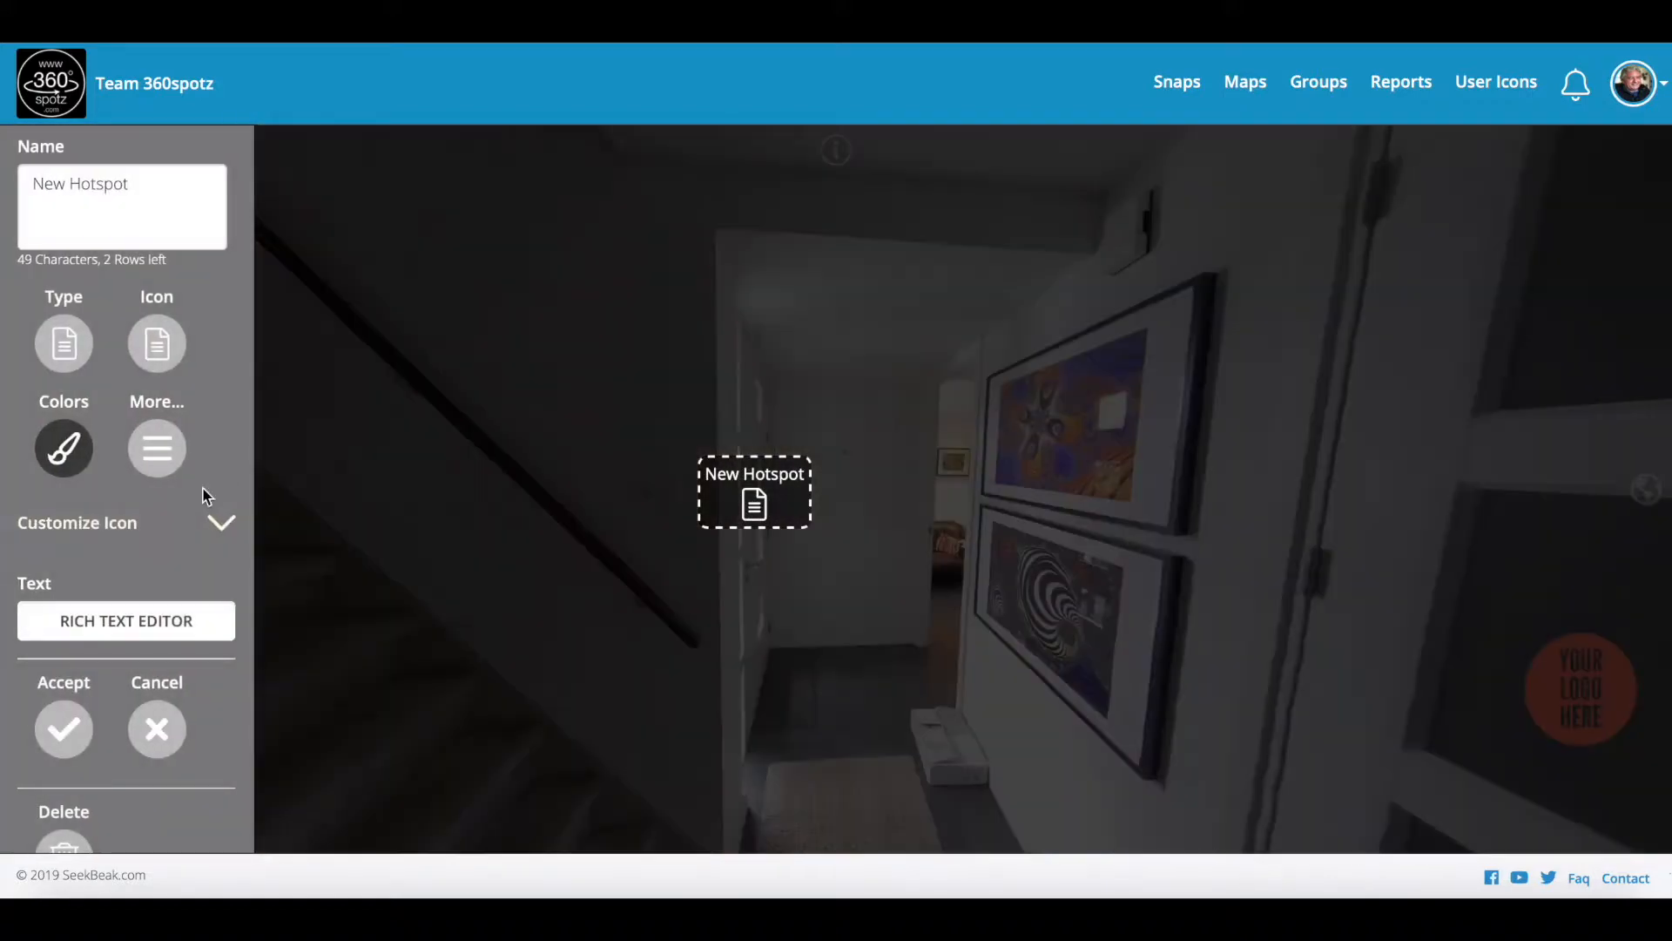
{"action": "left_click", "coordinate": [63, 344]}
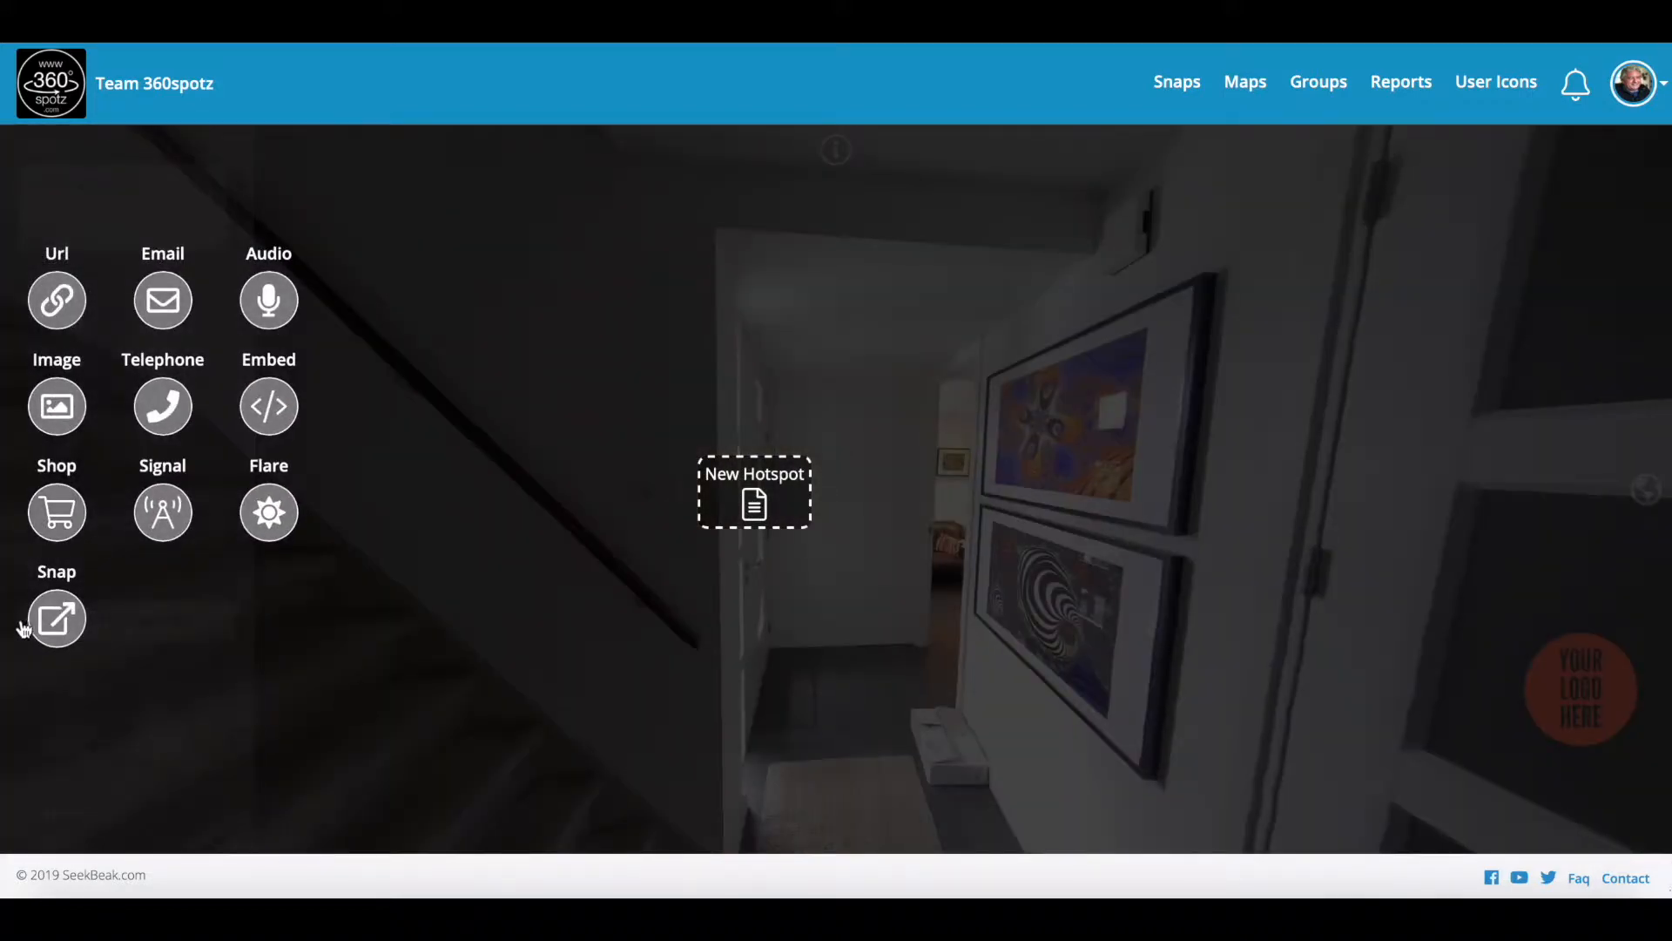
{"action": "left_click", "coordinate": [48, 624]}
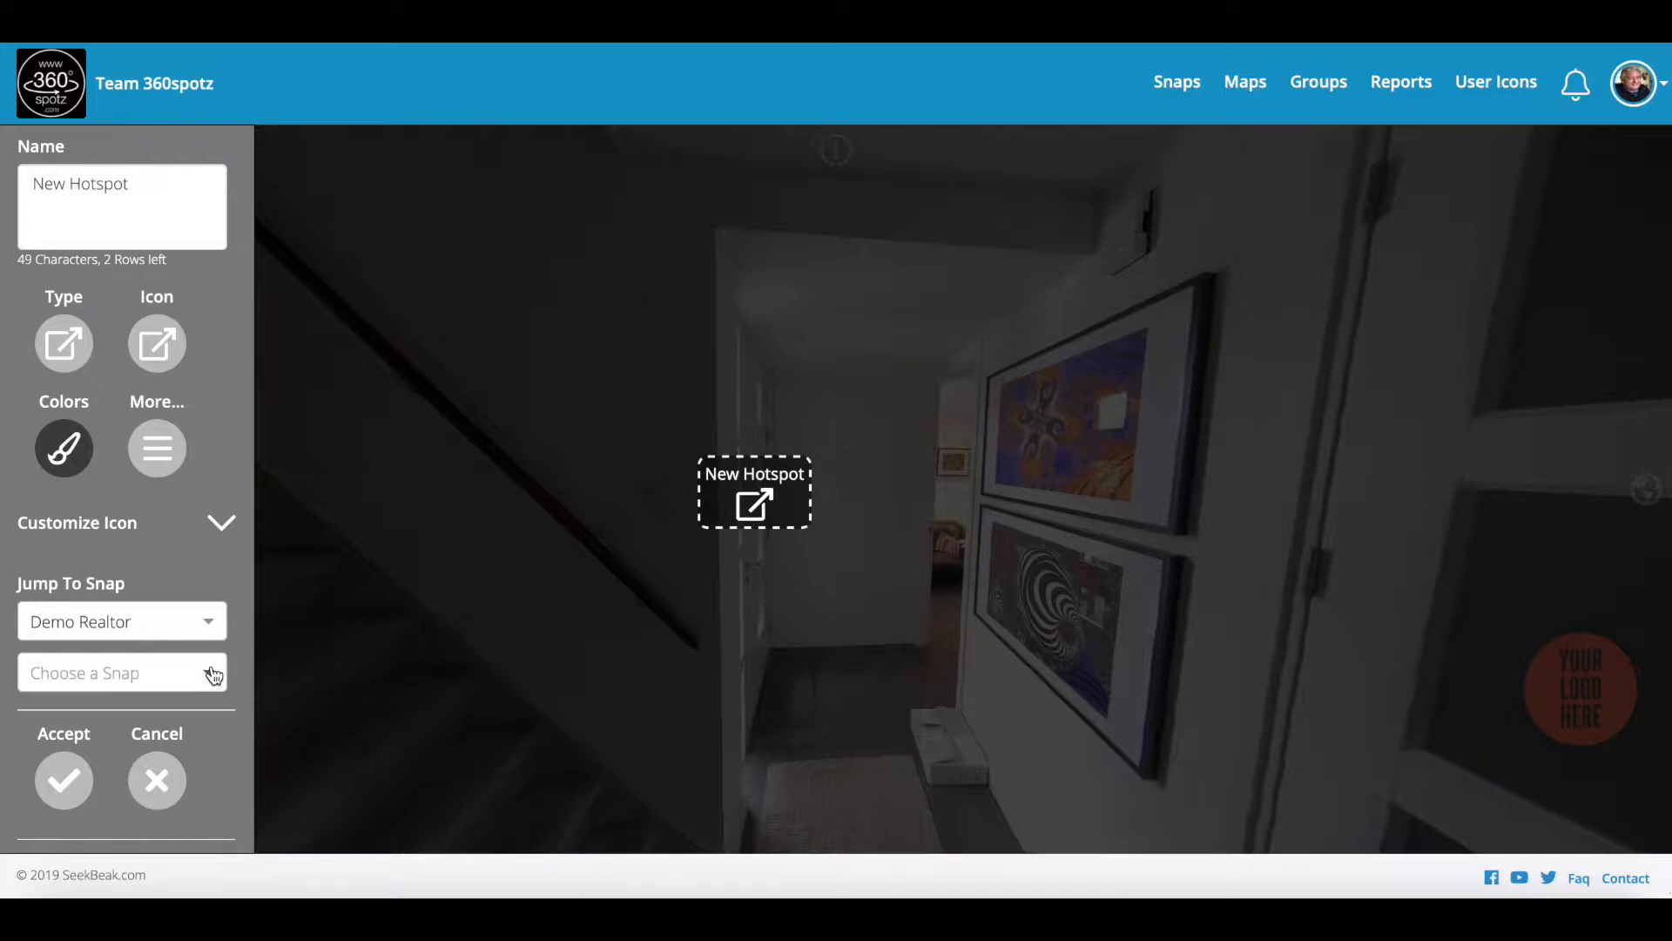
{"action": "left_click", "coordinate": [213, 675]}
{"action": "left_click", "coordinate": [142, 709]}
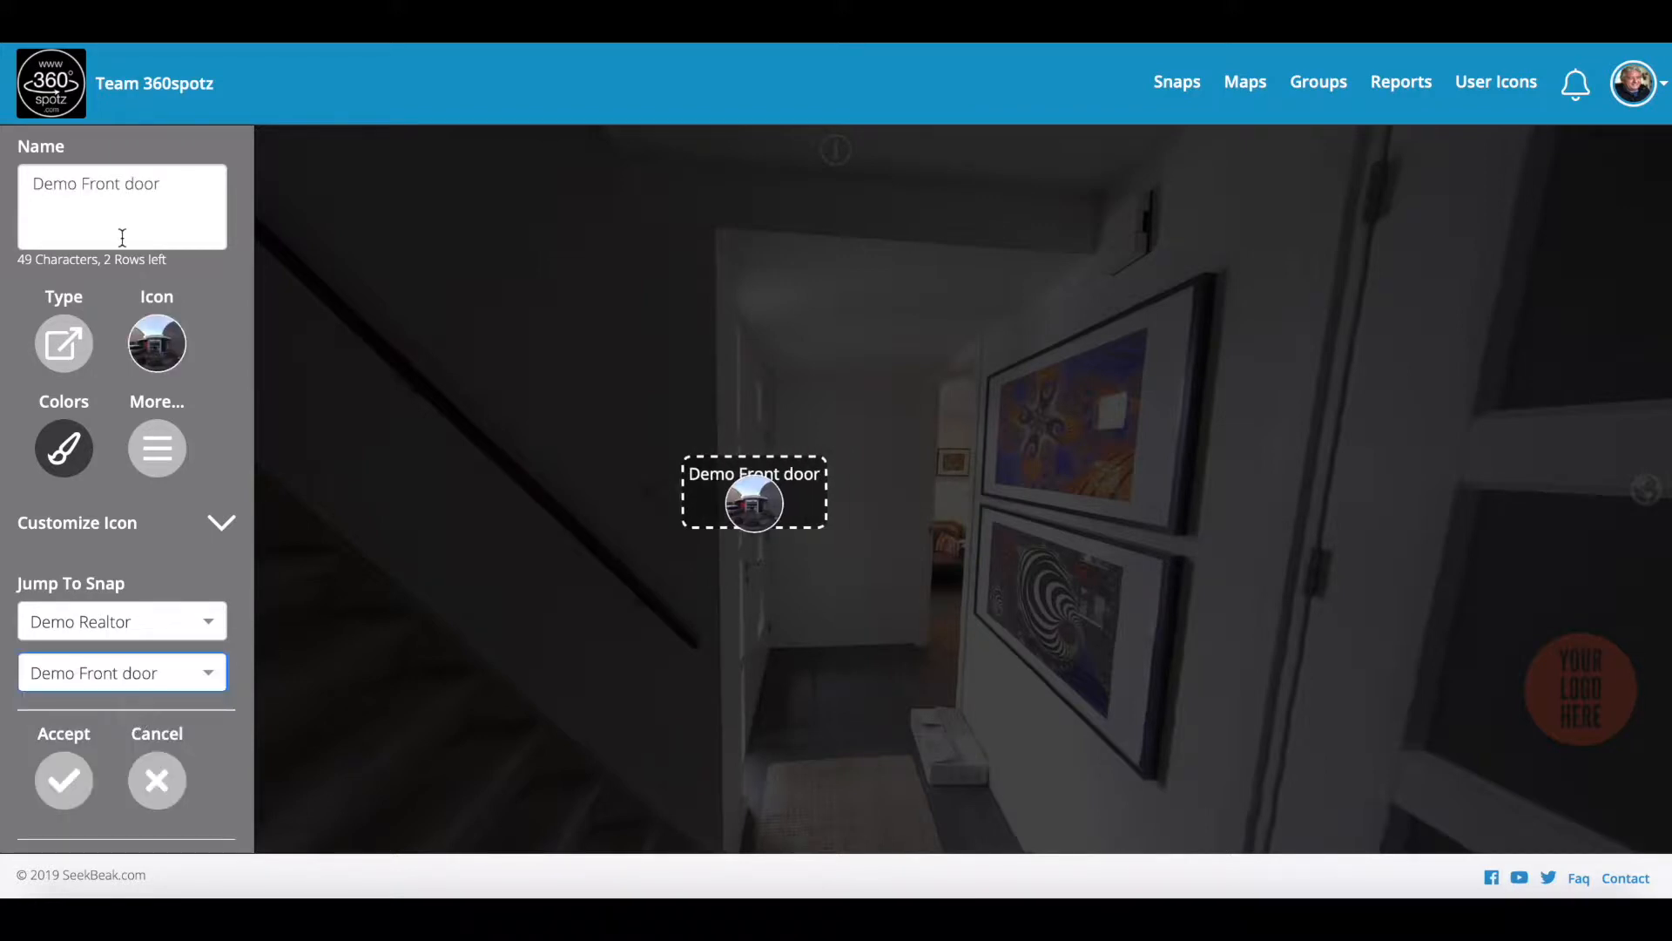
{"action": "left_click_drag", "start_coordinate": [168, 180], "coordinate": [7, 185]}
{"action": "key", "text": "BackSpace"}
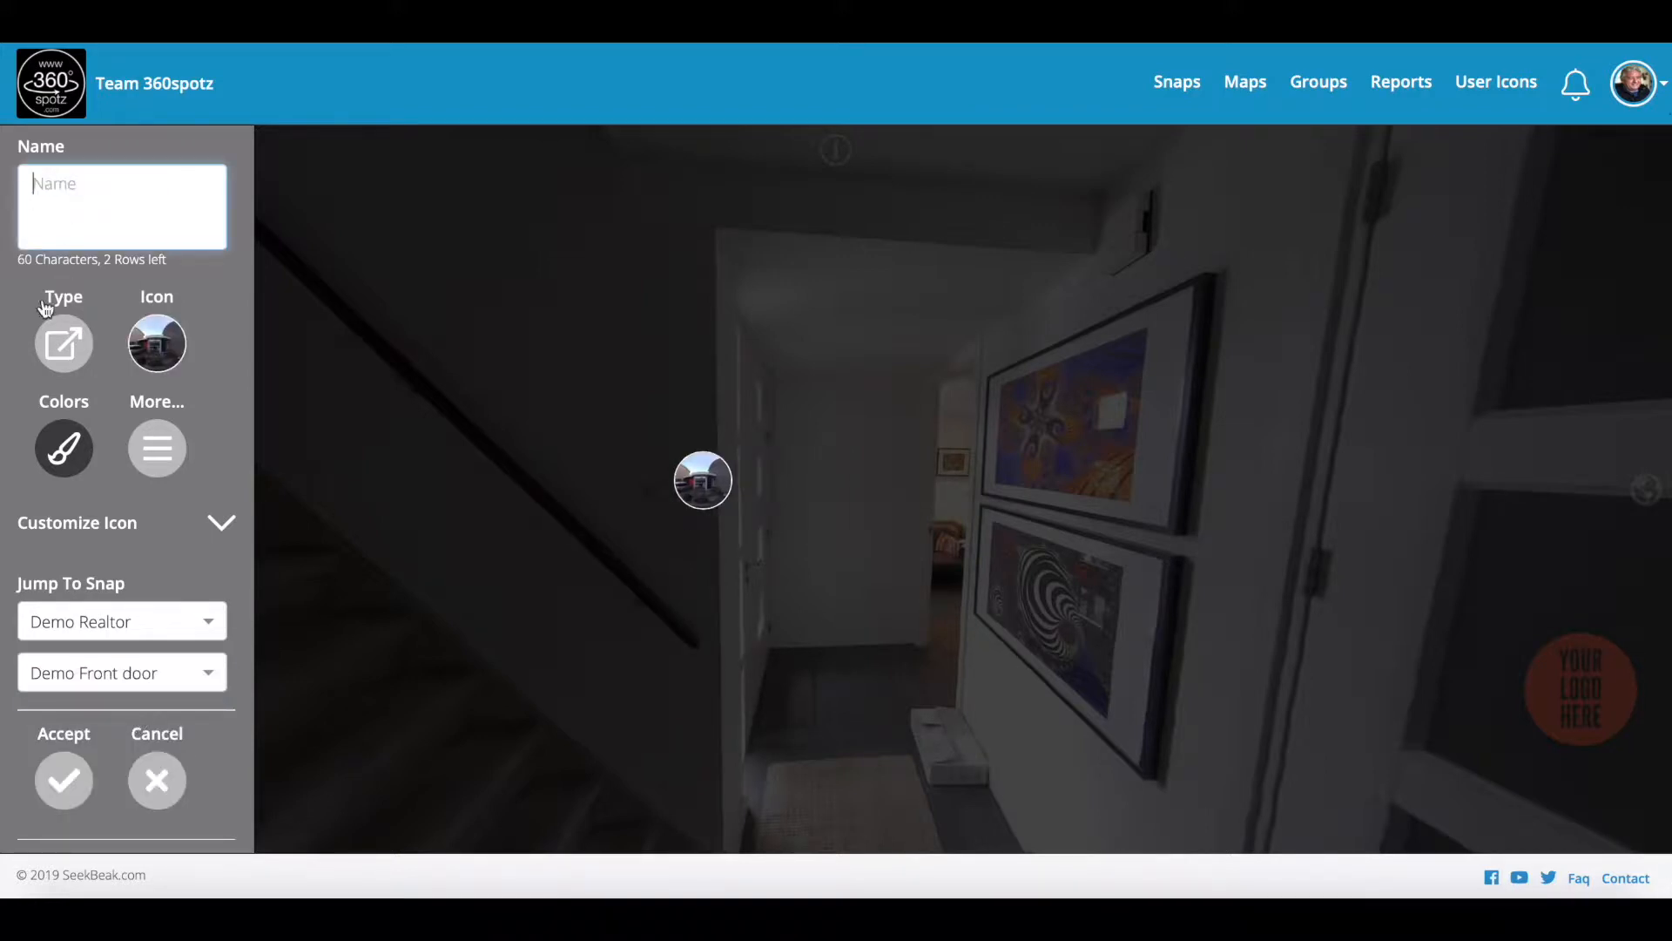
{"action": "left_click", "coordinate": [64, 780]}
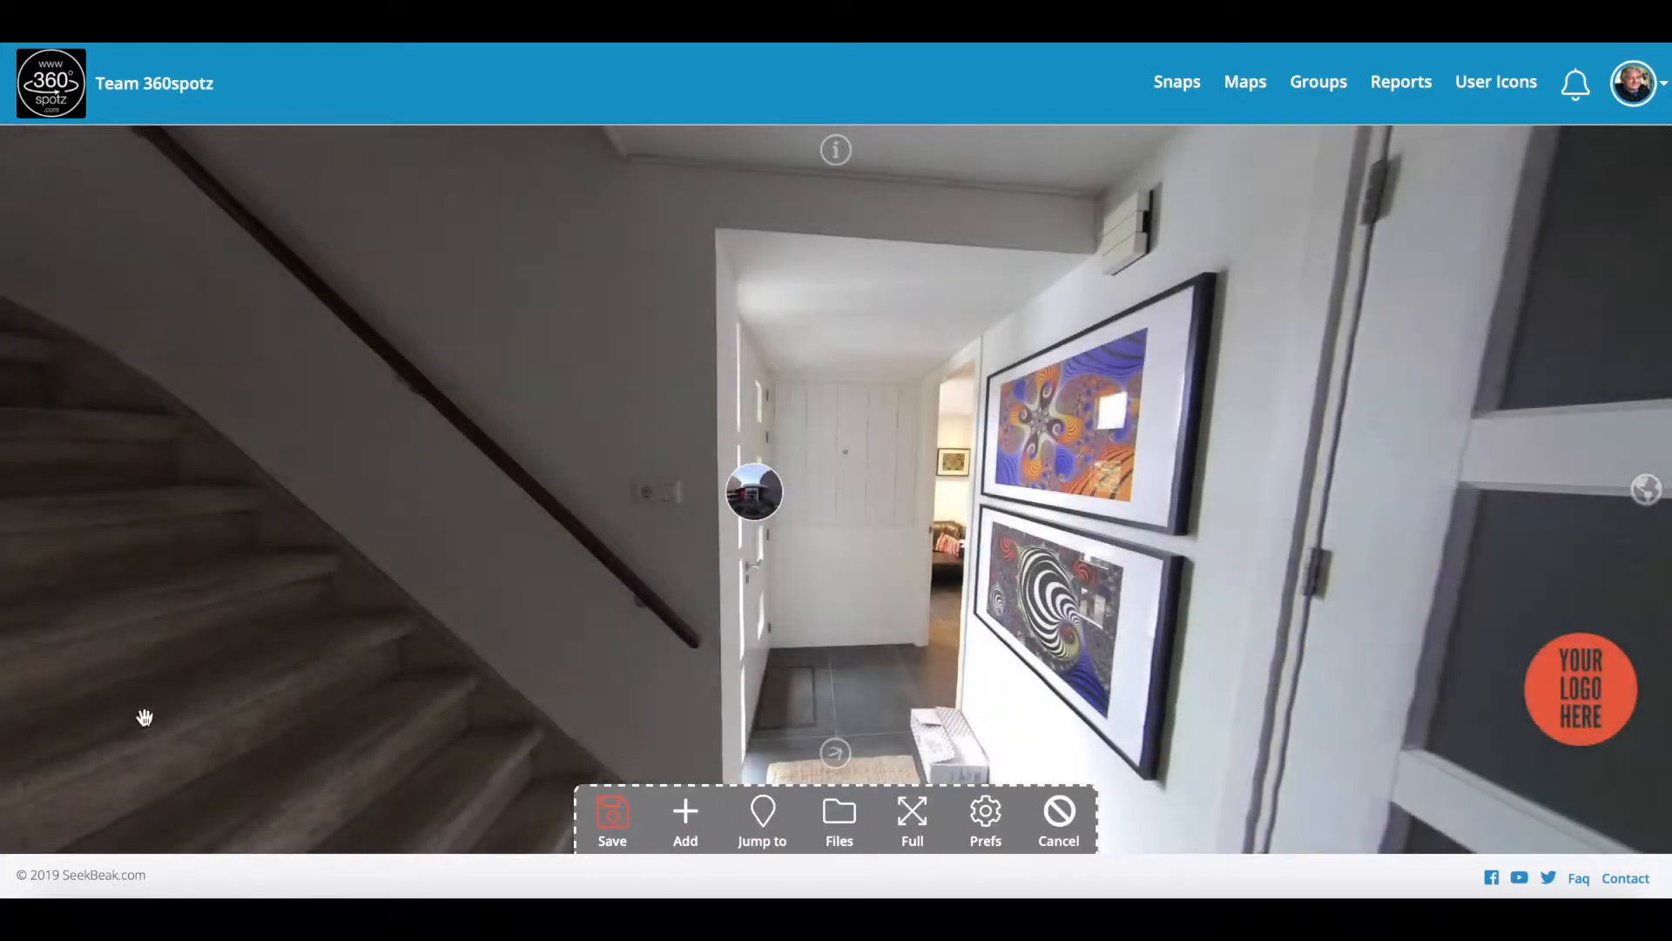
Step: Add a second unlabelled hotspot in the hallway doorway that jumps to Demo Office
{"action": "left_click", "coordinate": [702, 819]}
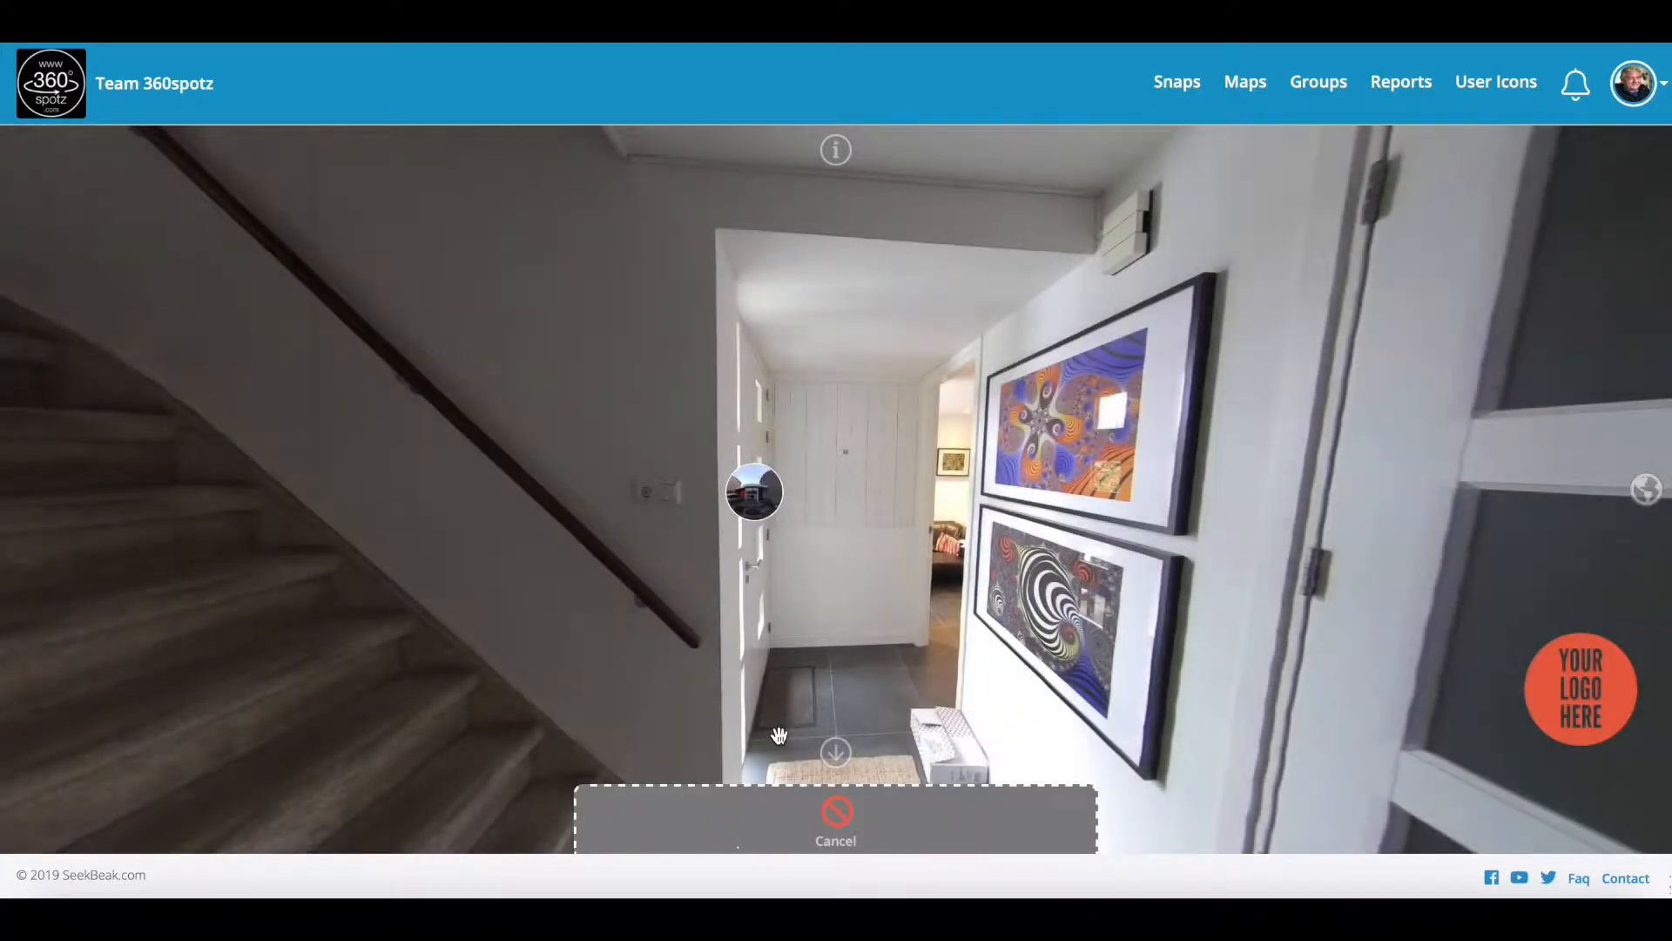
{"action": "left_click", "coordinate": [948, 527]}
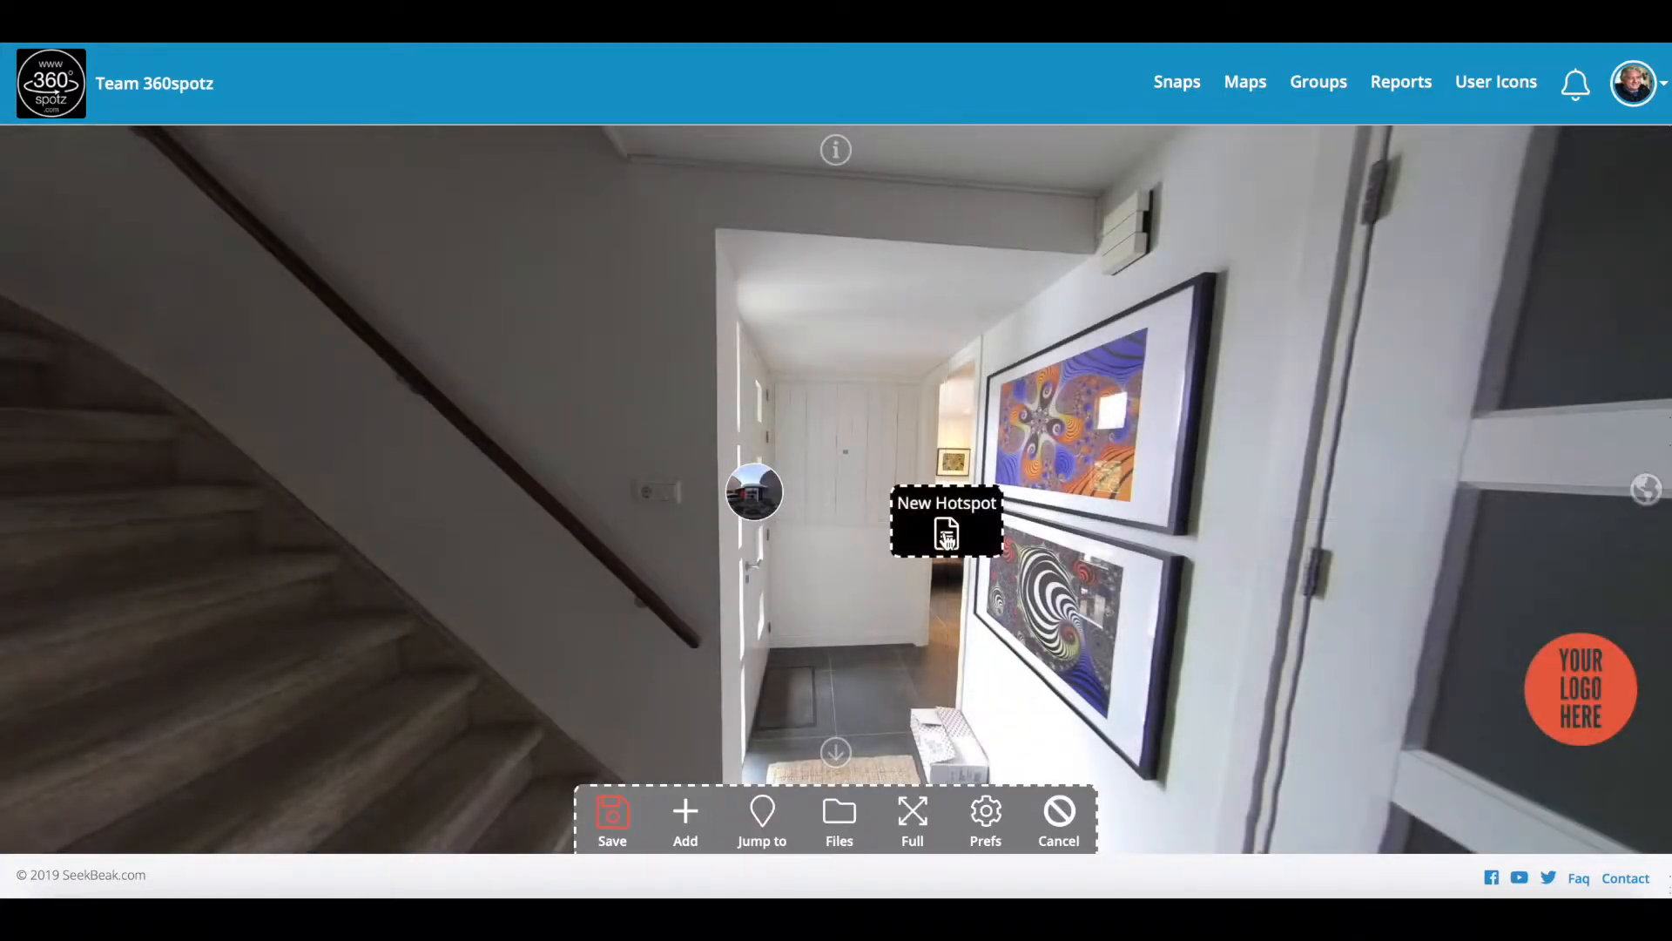
{"action": "left_click", "coordinate": [948, 536]}
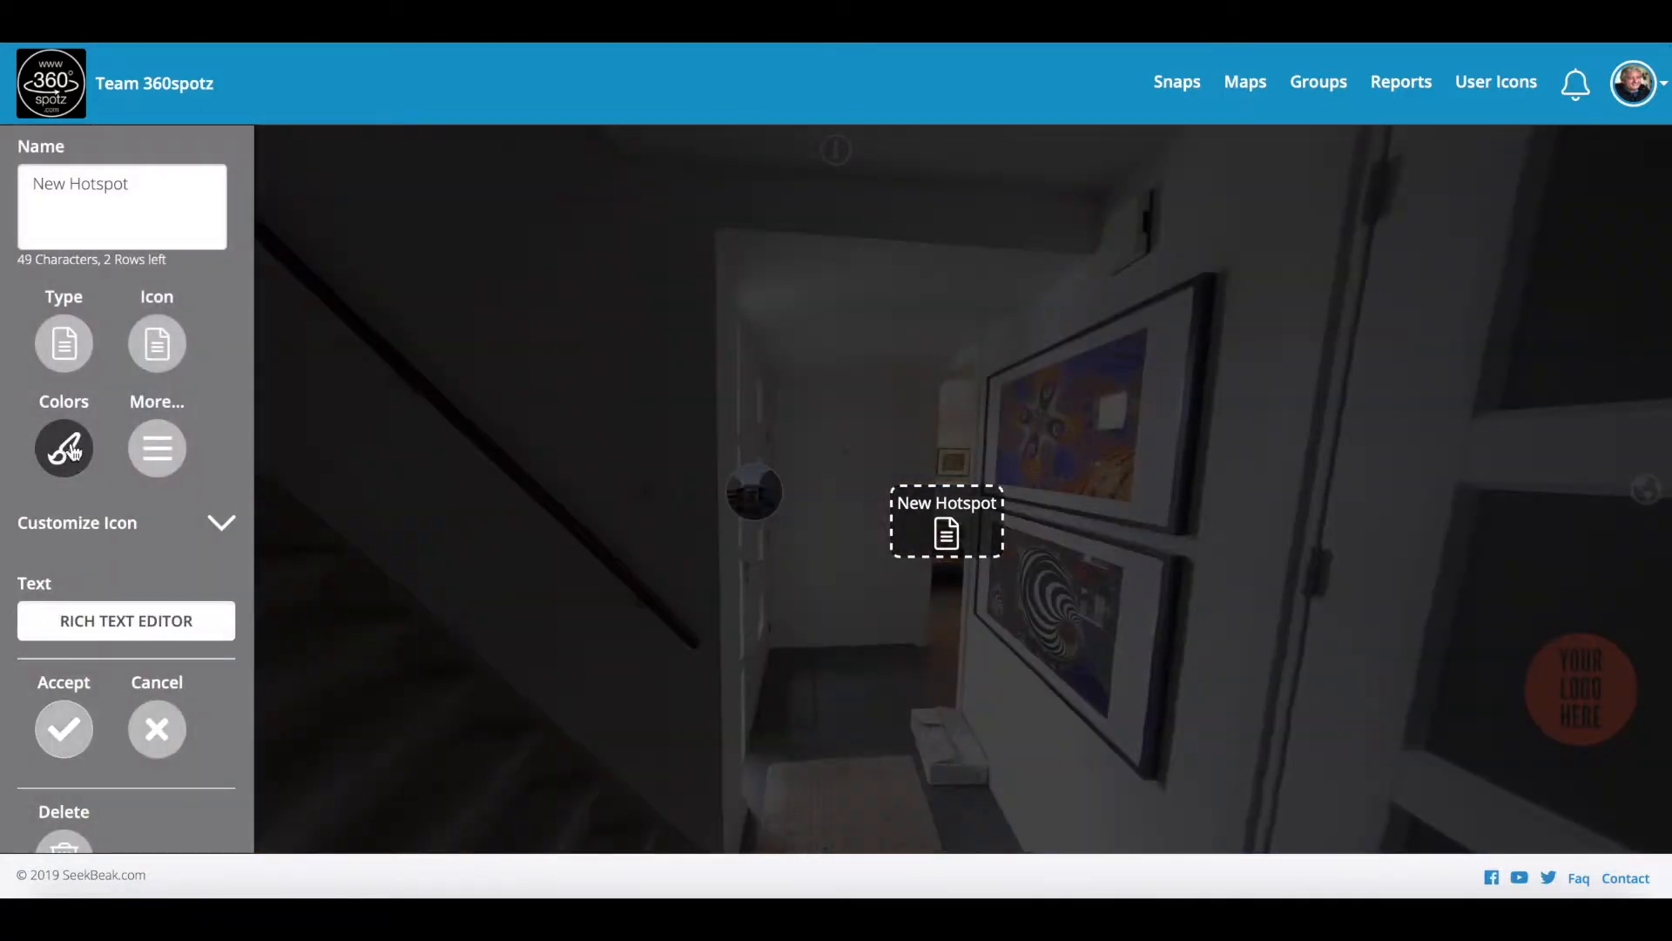
{"action": "left_click", "coordinate": [74, 353]}
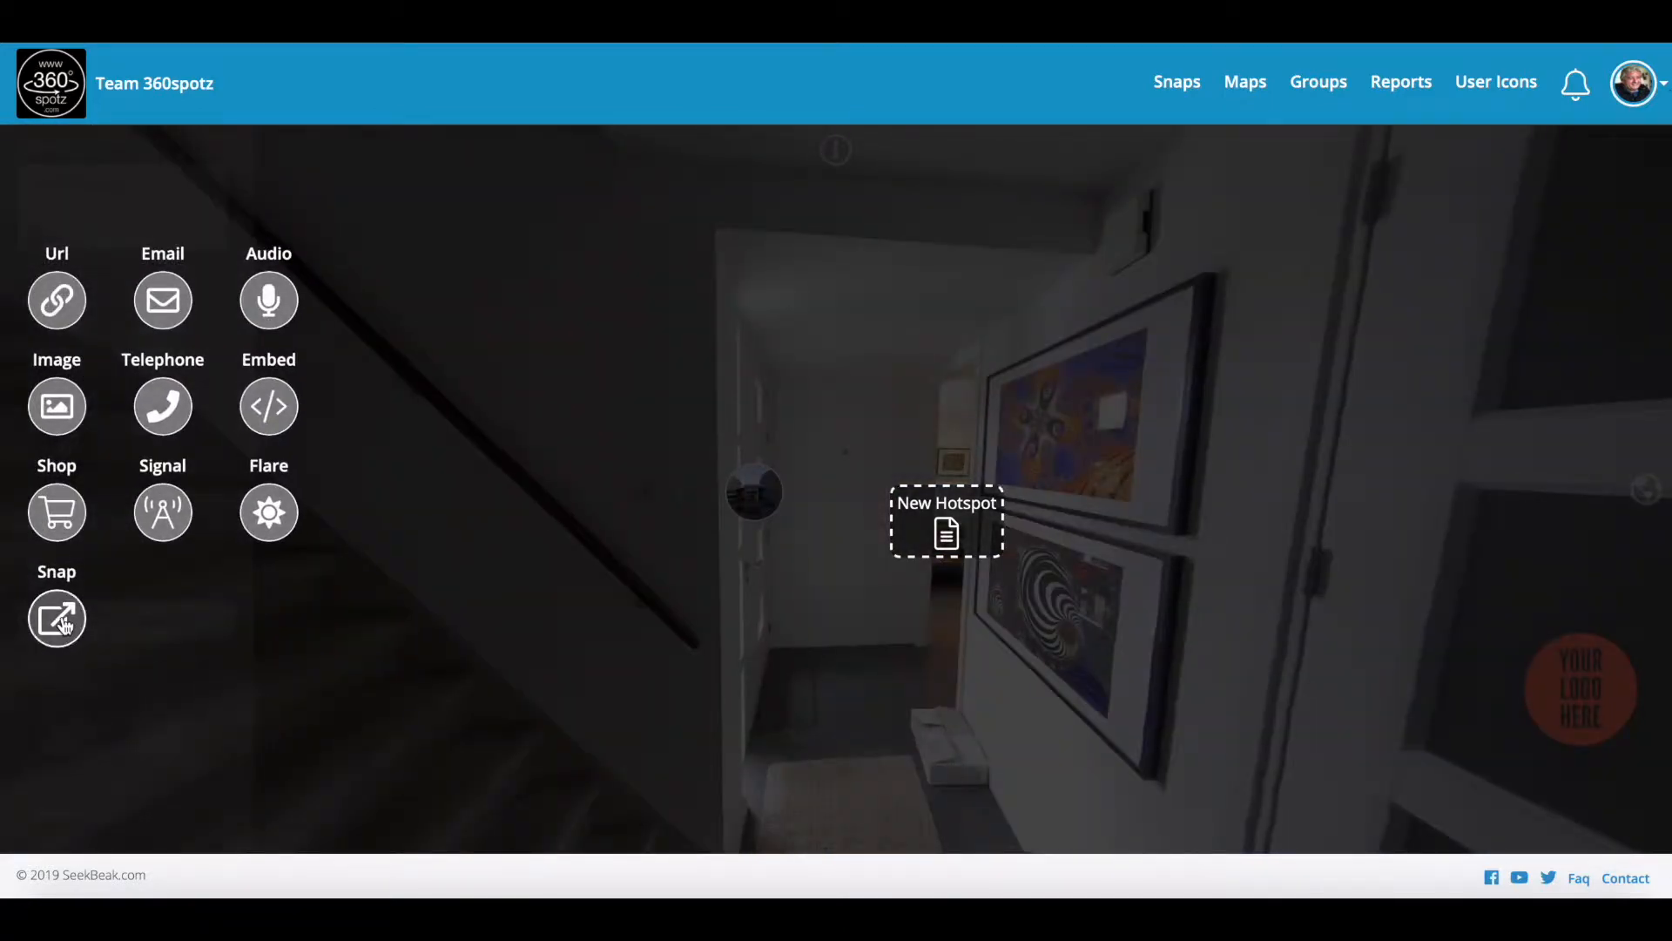
{"action": "left_click", "coordinate": [73, 636]}
{"action": "left_click", "coordinate": [80, 672]}
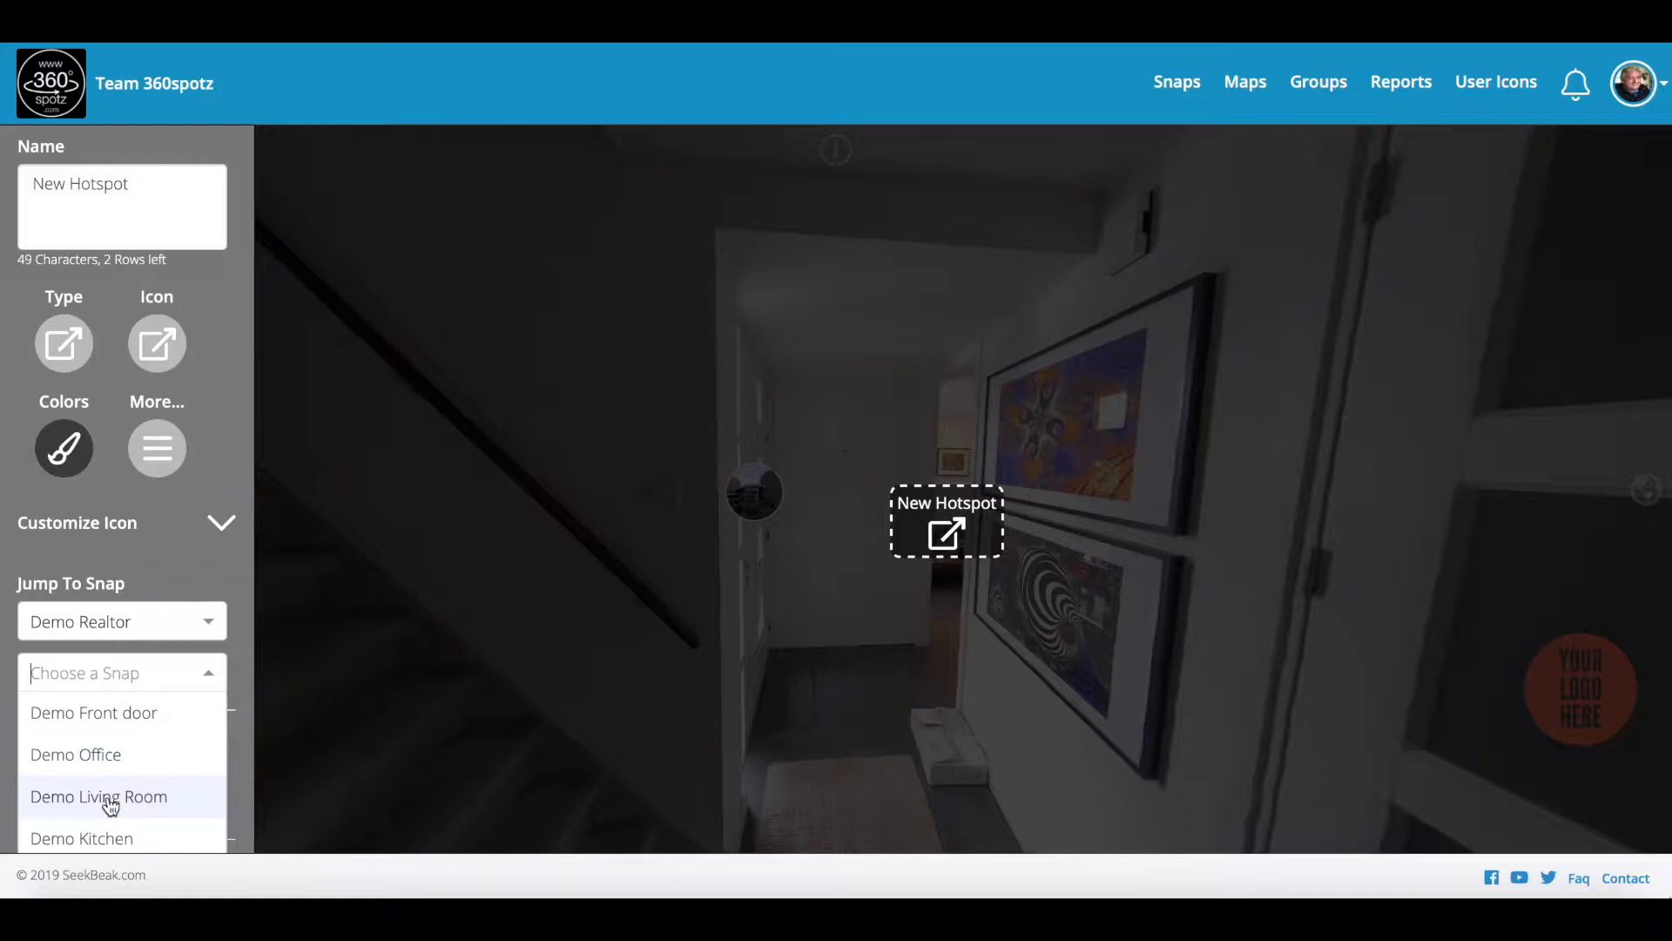
{"action": "left_click", "coordinate": [114, 755]}
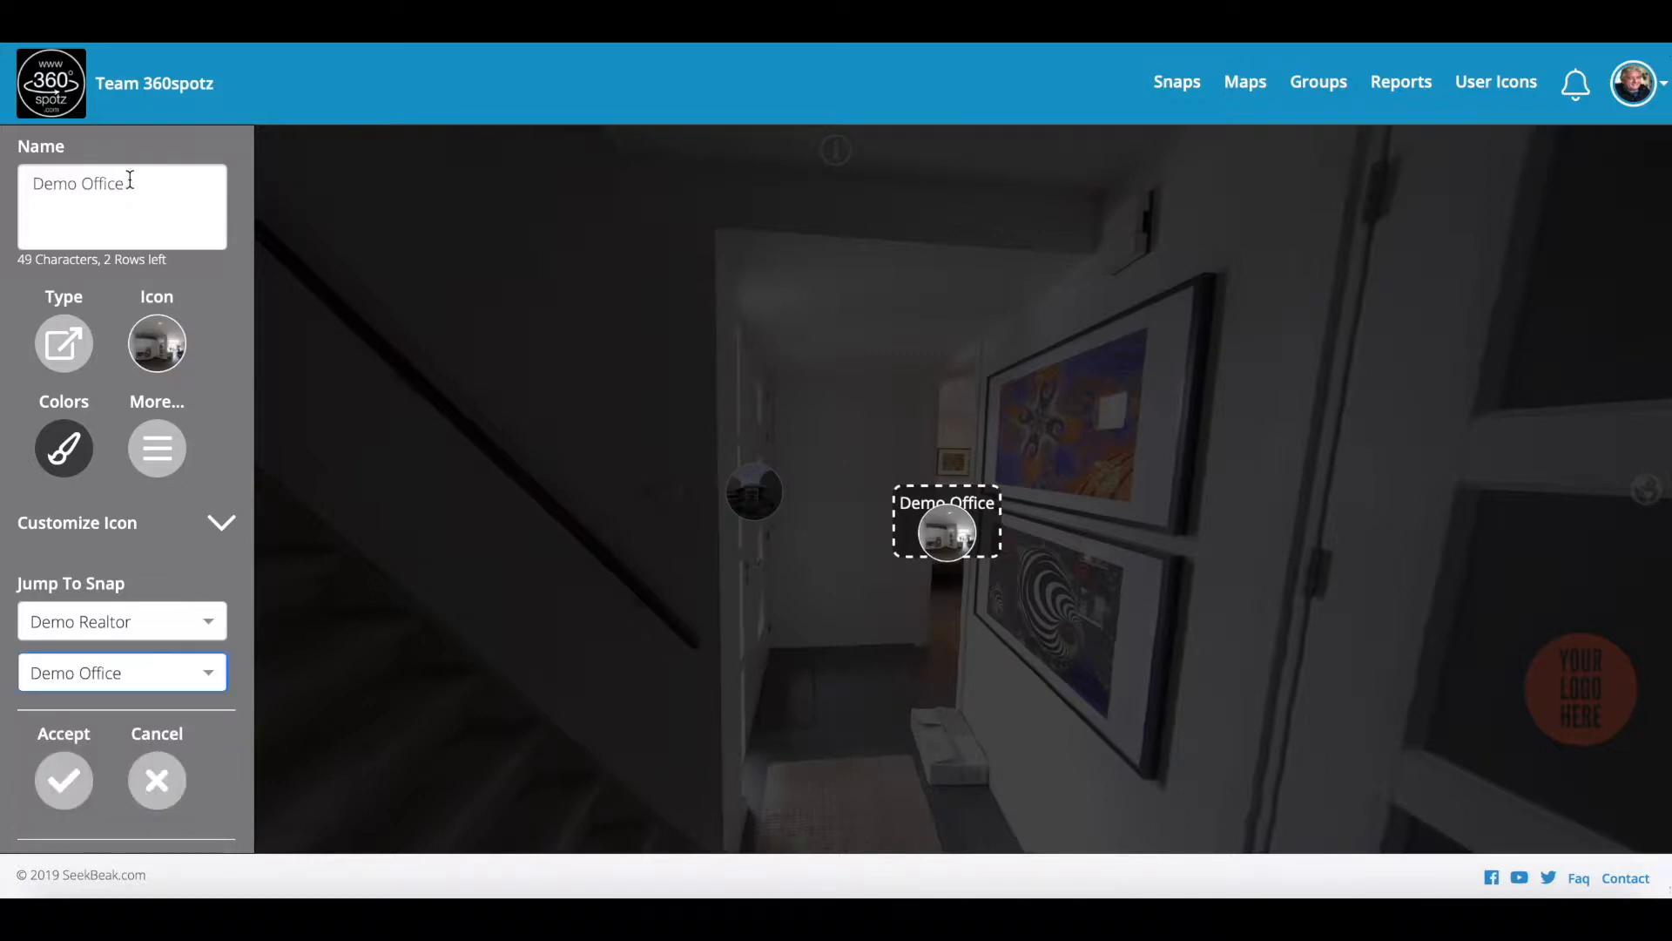
{"action": "left_click_drag", "start_coordinate": [130, 179], "coordinate": [1, 184]}
{"action": "key", "text": "BackSpace"}
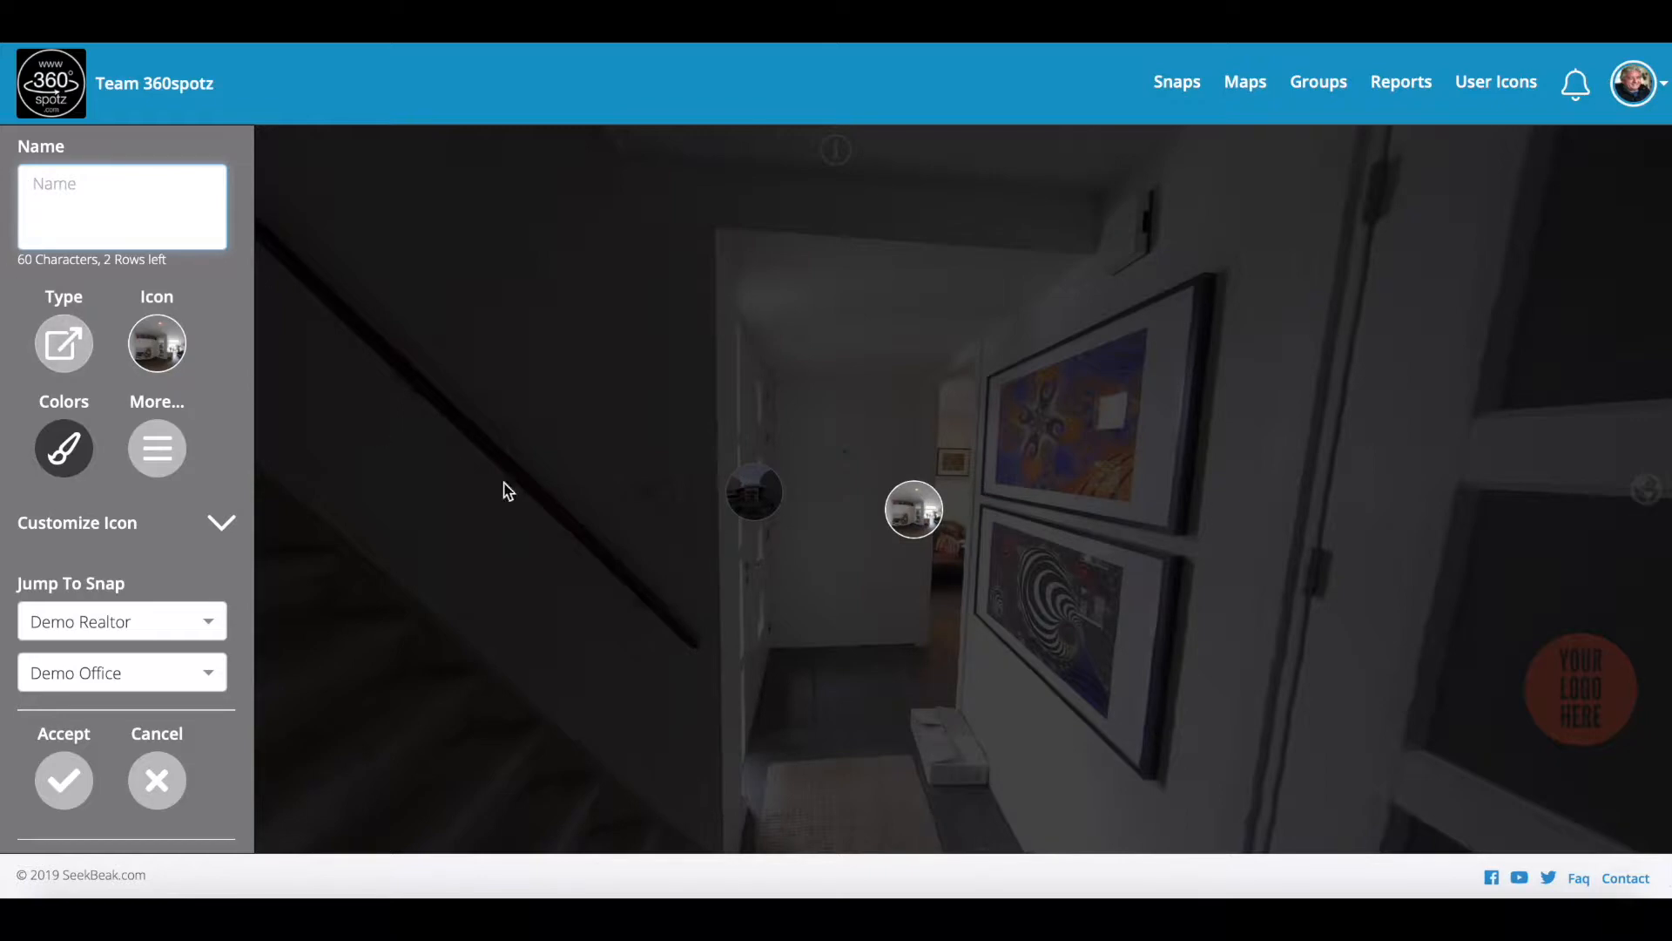
{"action": "left_click", "coordinate": [64, 780]}
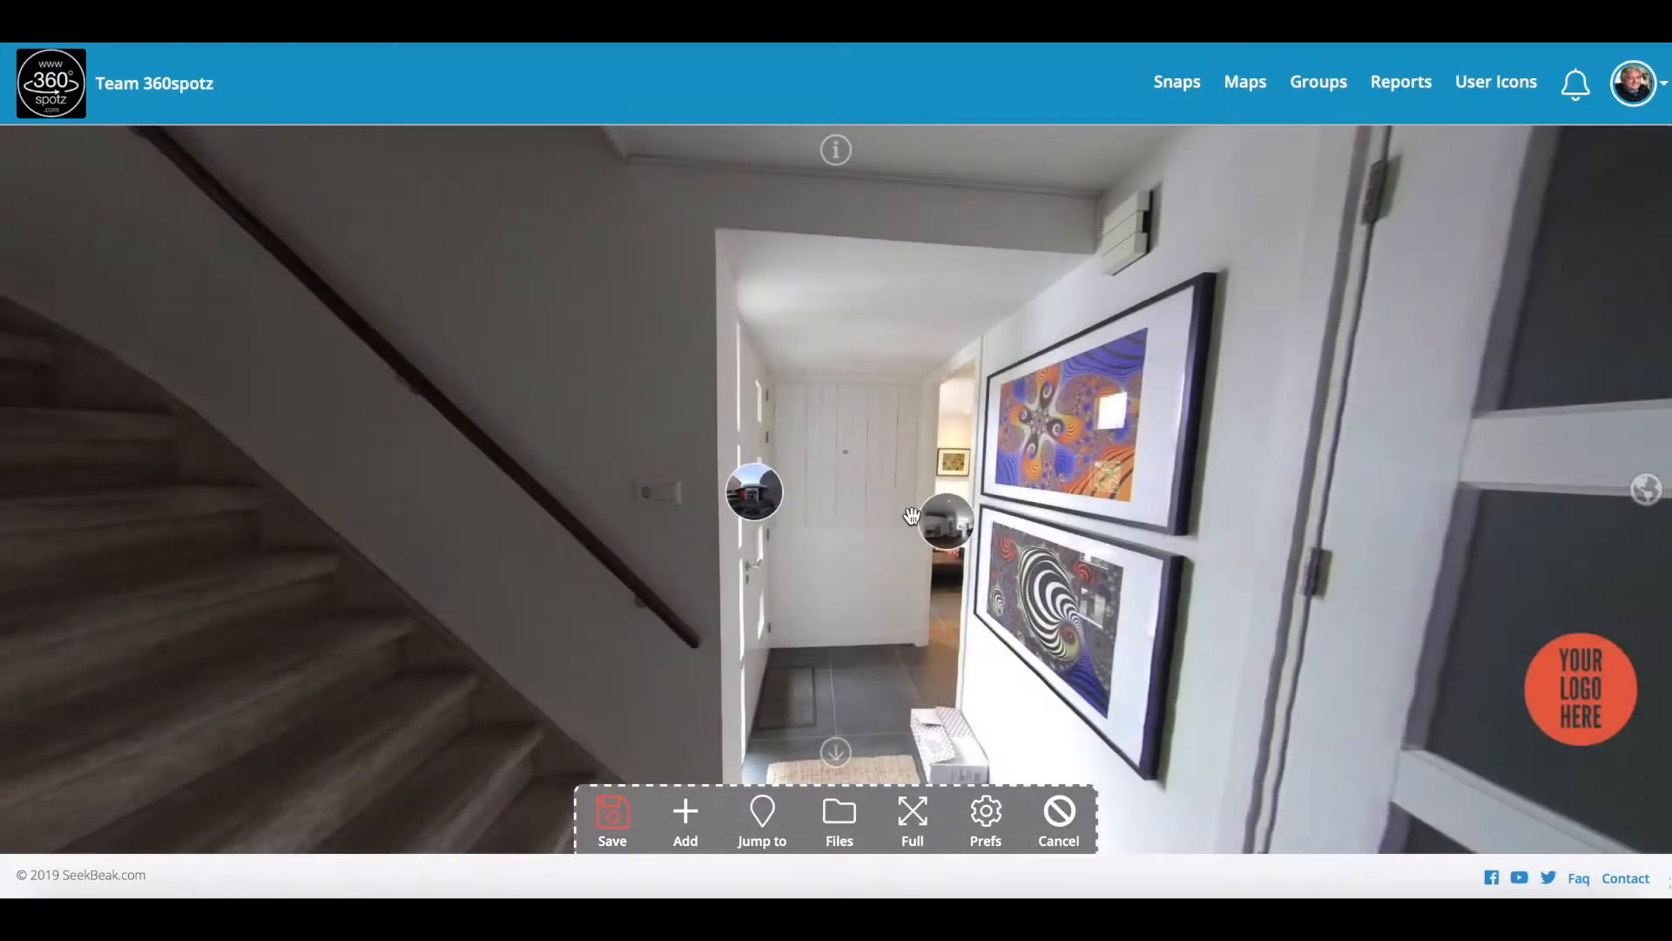
Step: Put an unlabelled hotspot on the hall's glass door that jumps to Demo Living Room, and save
{"action": "left_click_drag", "start_coordinate": [807, 622], "coordinate": [400, 586]}
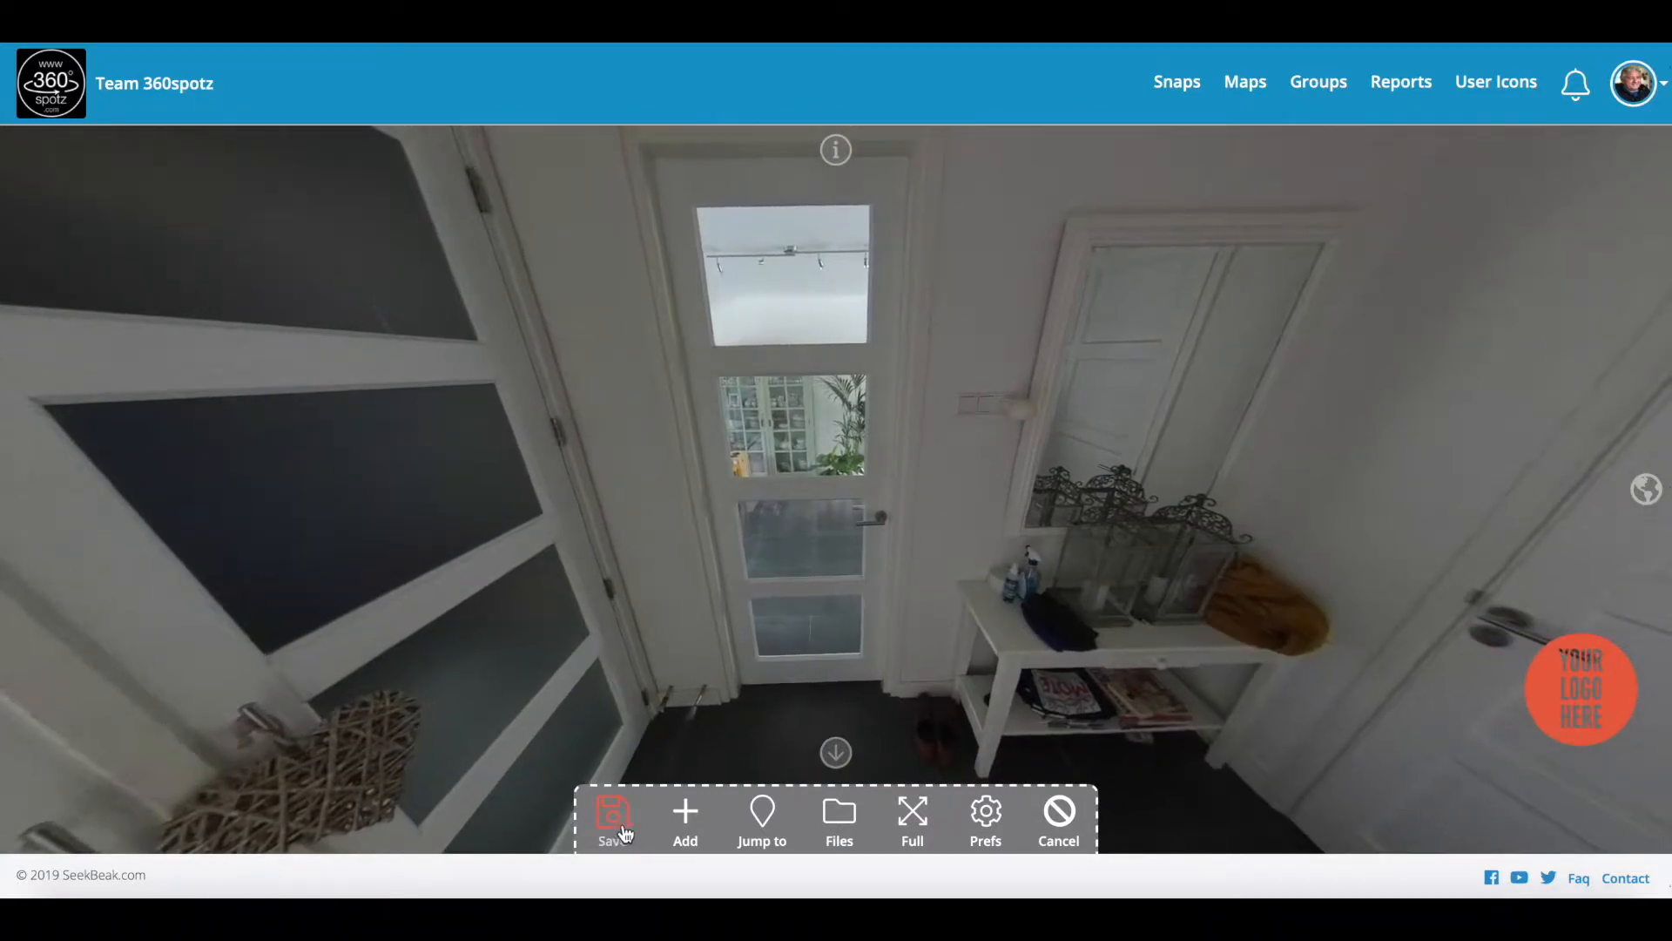
{"action": "left_click", "coordinate": [687, 815]}
{"action": "left_click", "coordinate": [832, 481]}
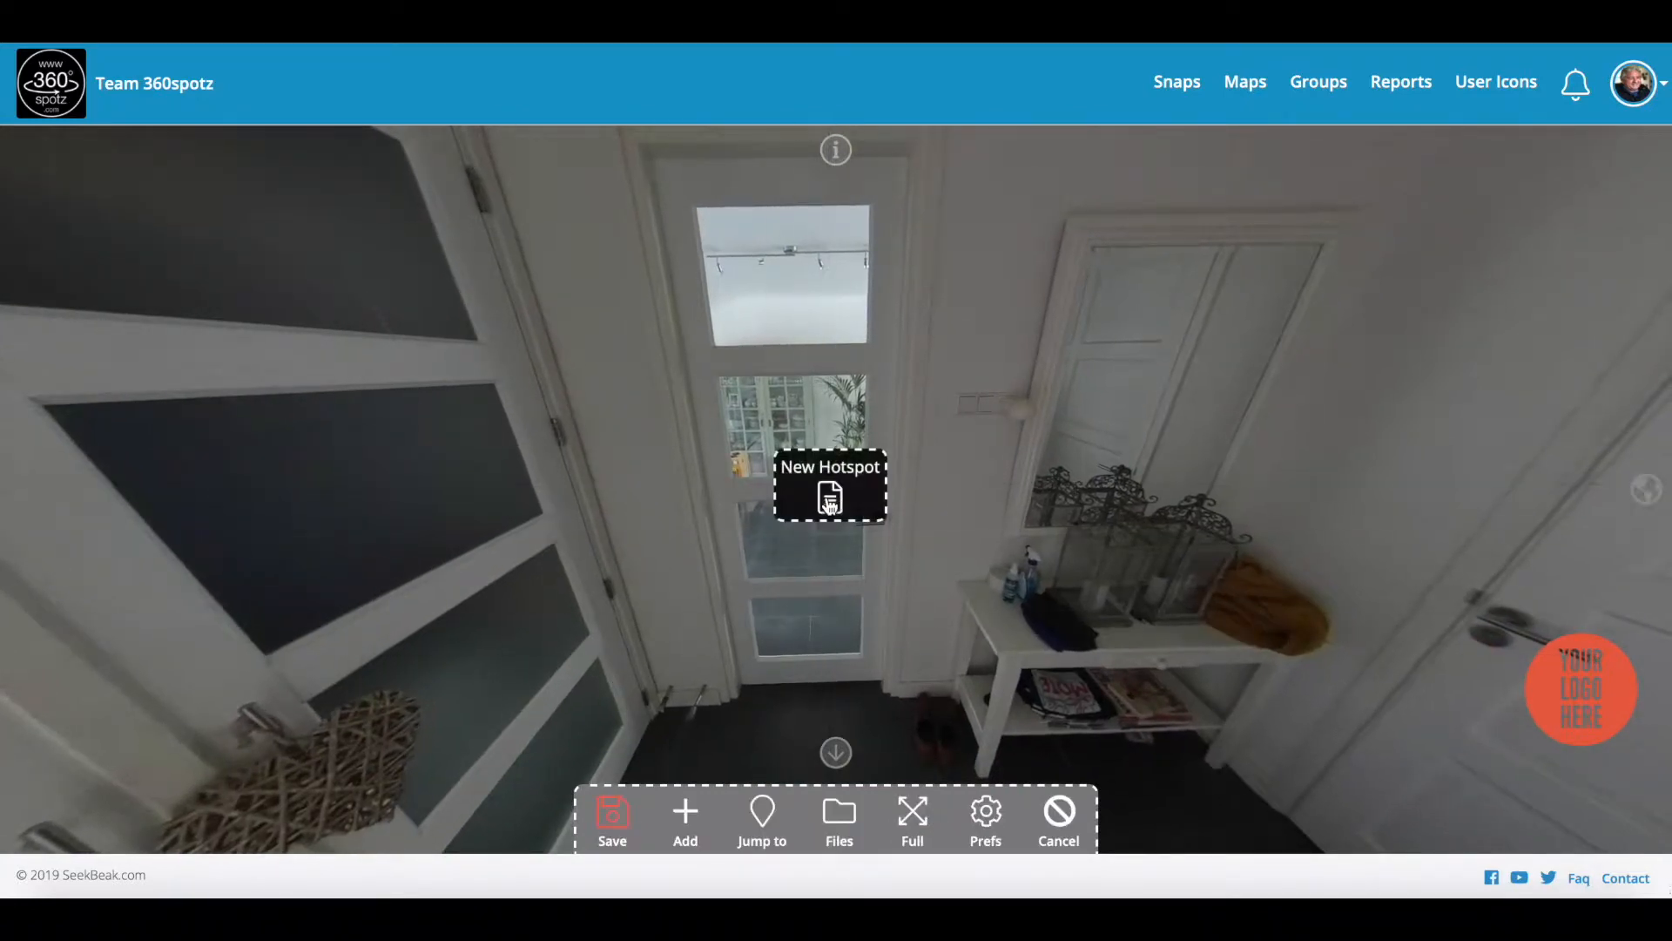
{"action": "left_click", "coordinate": [832, 498]}
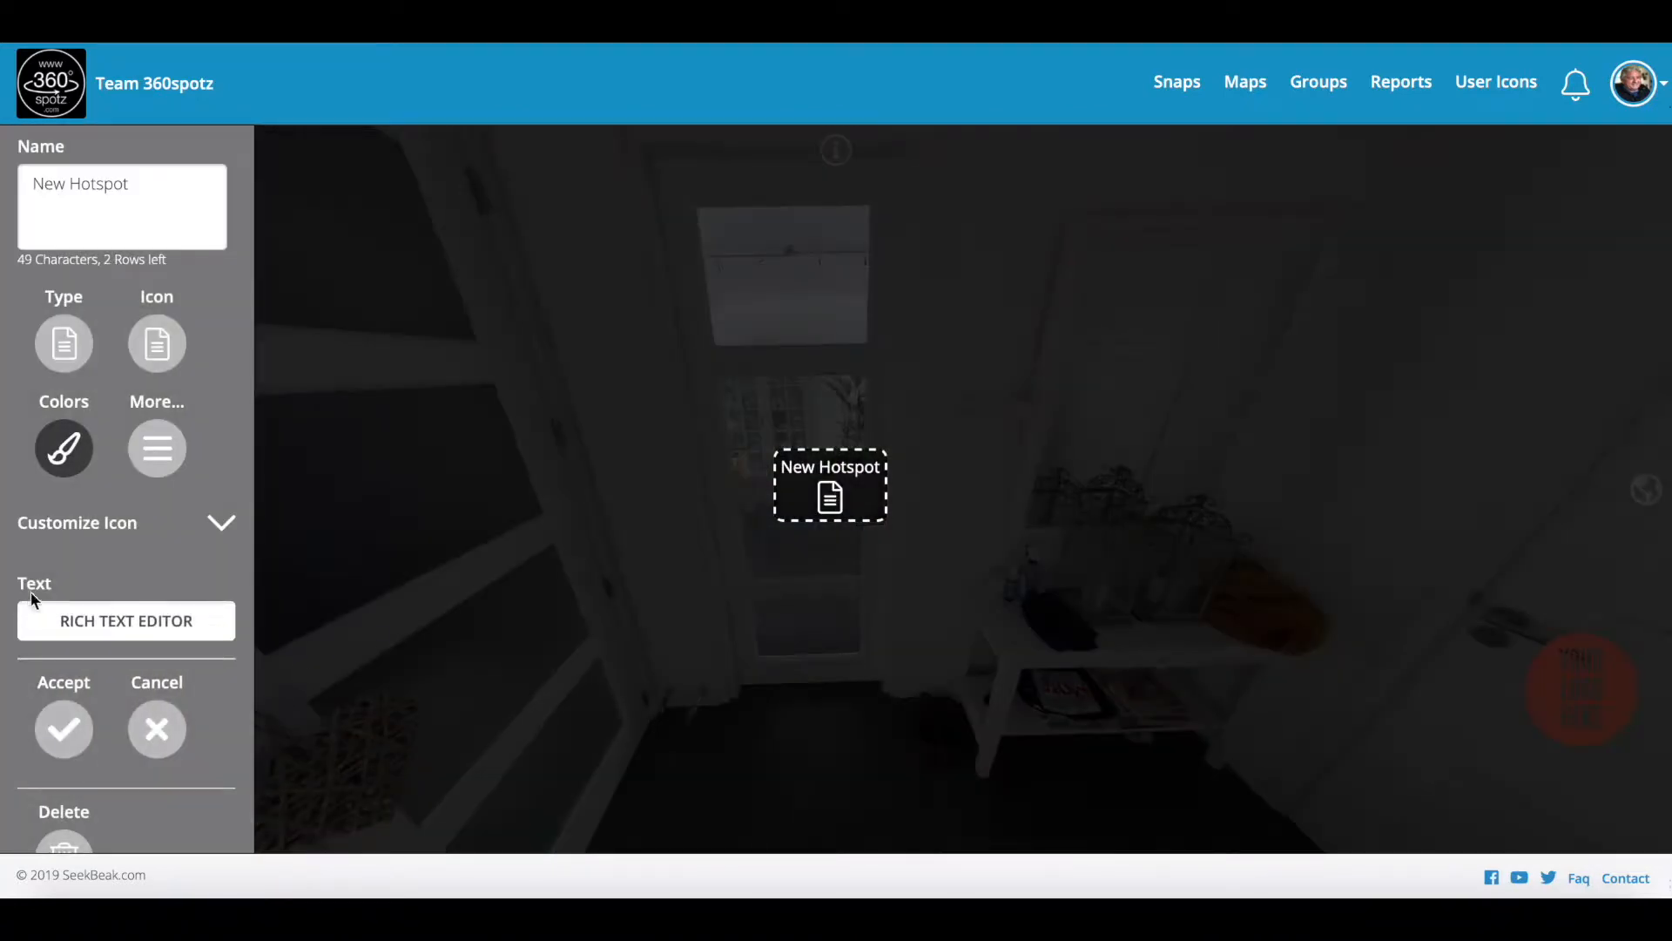
{"action": "left_click", "coordinate": [52, 370]}
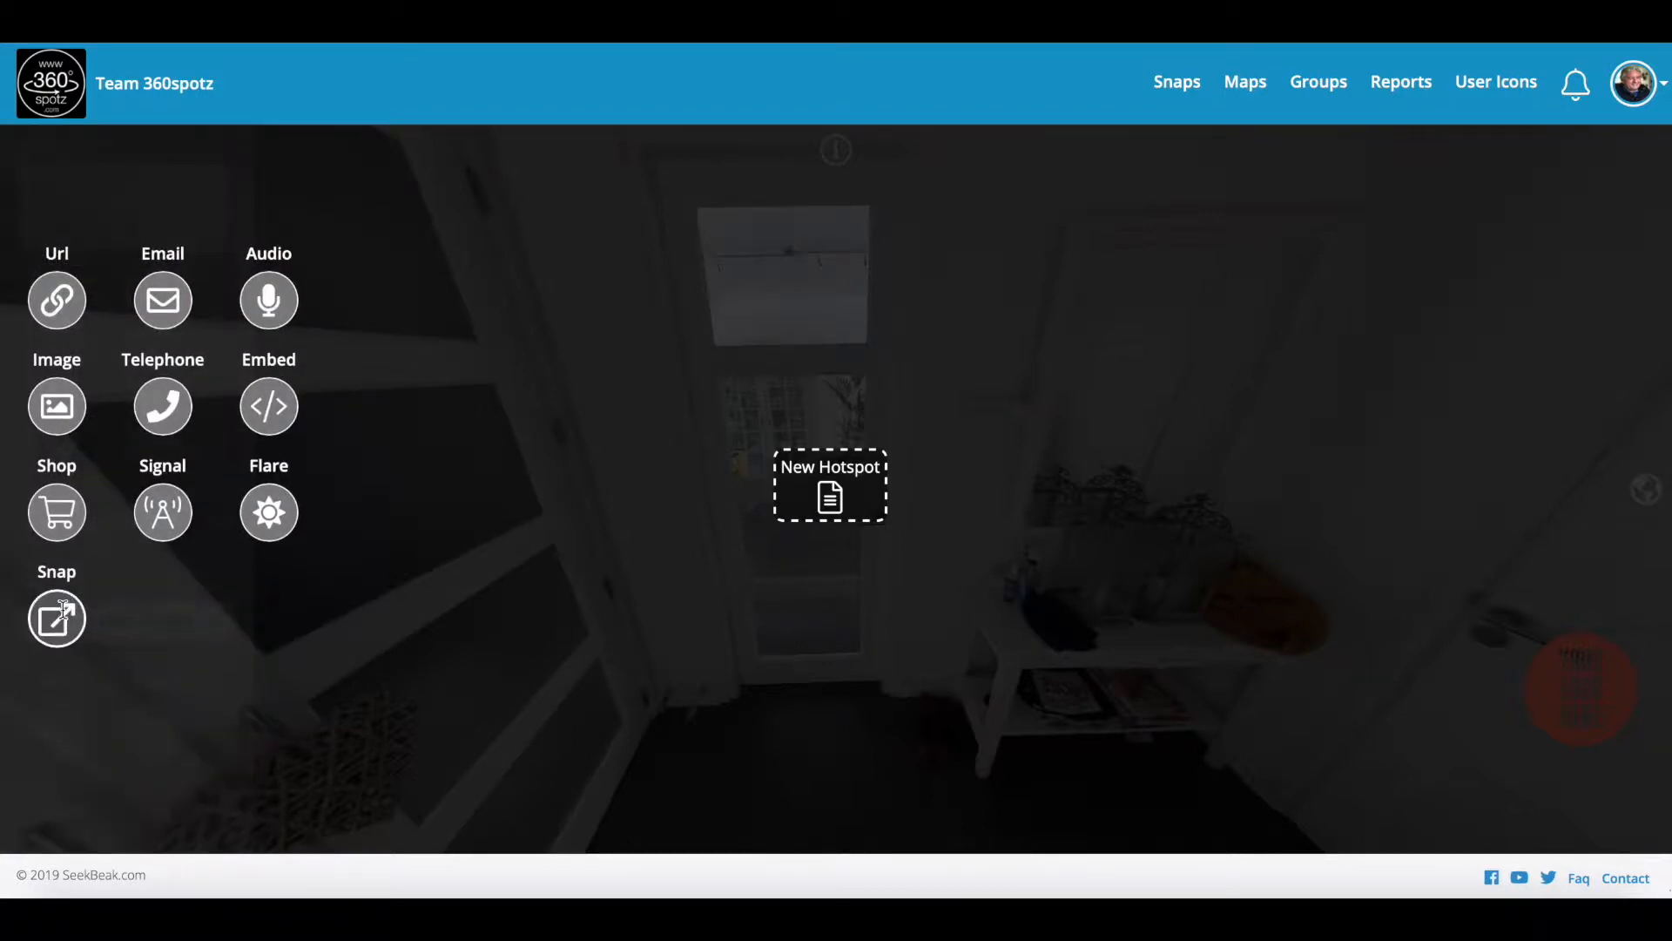
{"action": "left_click", "coordinate": [61, 617]}
{"action": "left_click", "coordinate": [209, 672]}
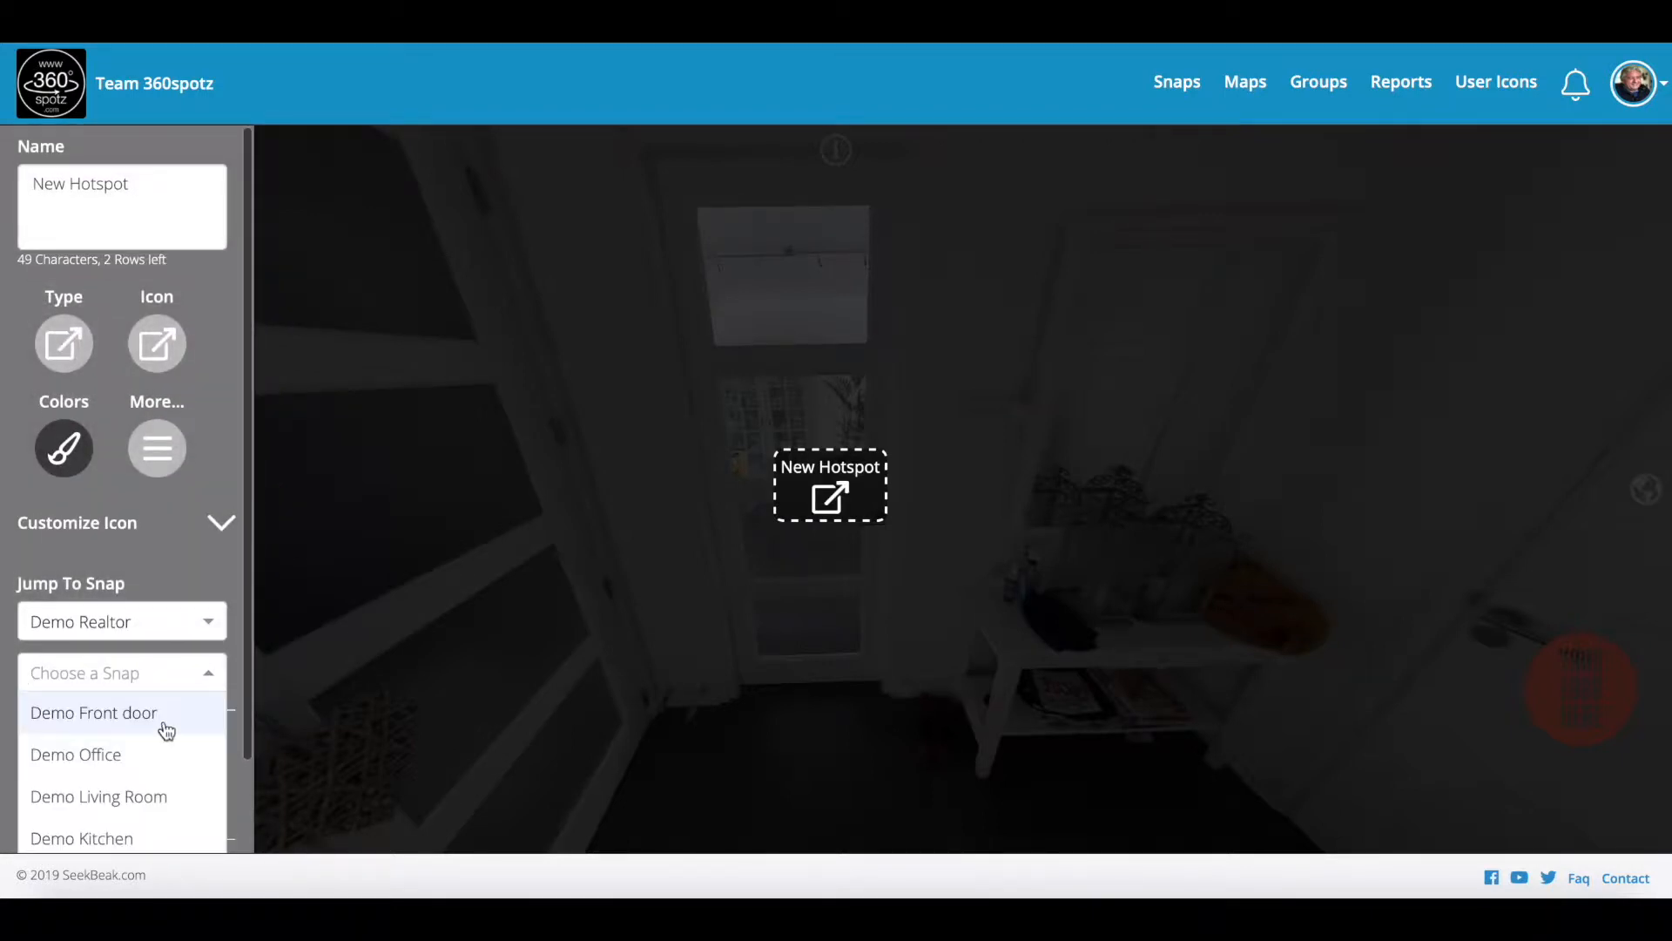
{"action": "left_click", "coordinate": [119, 798]}
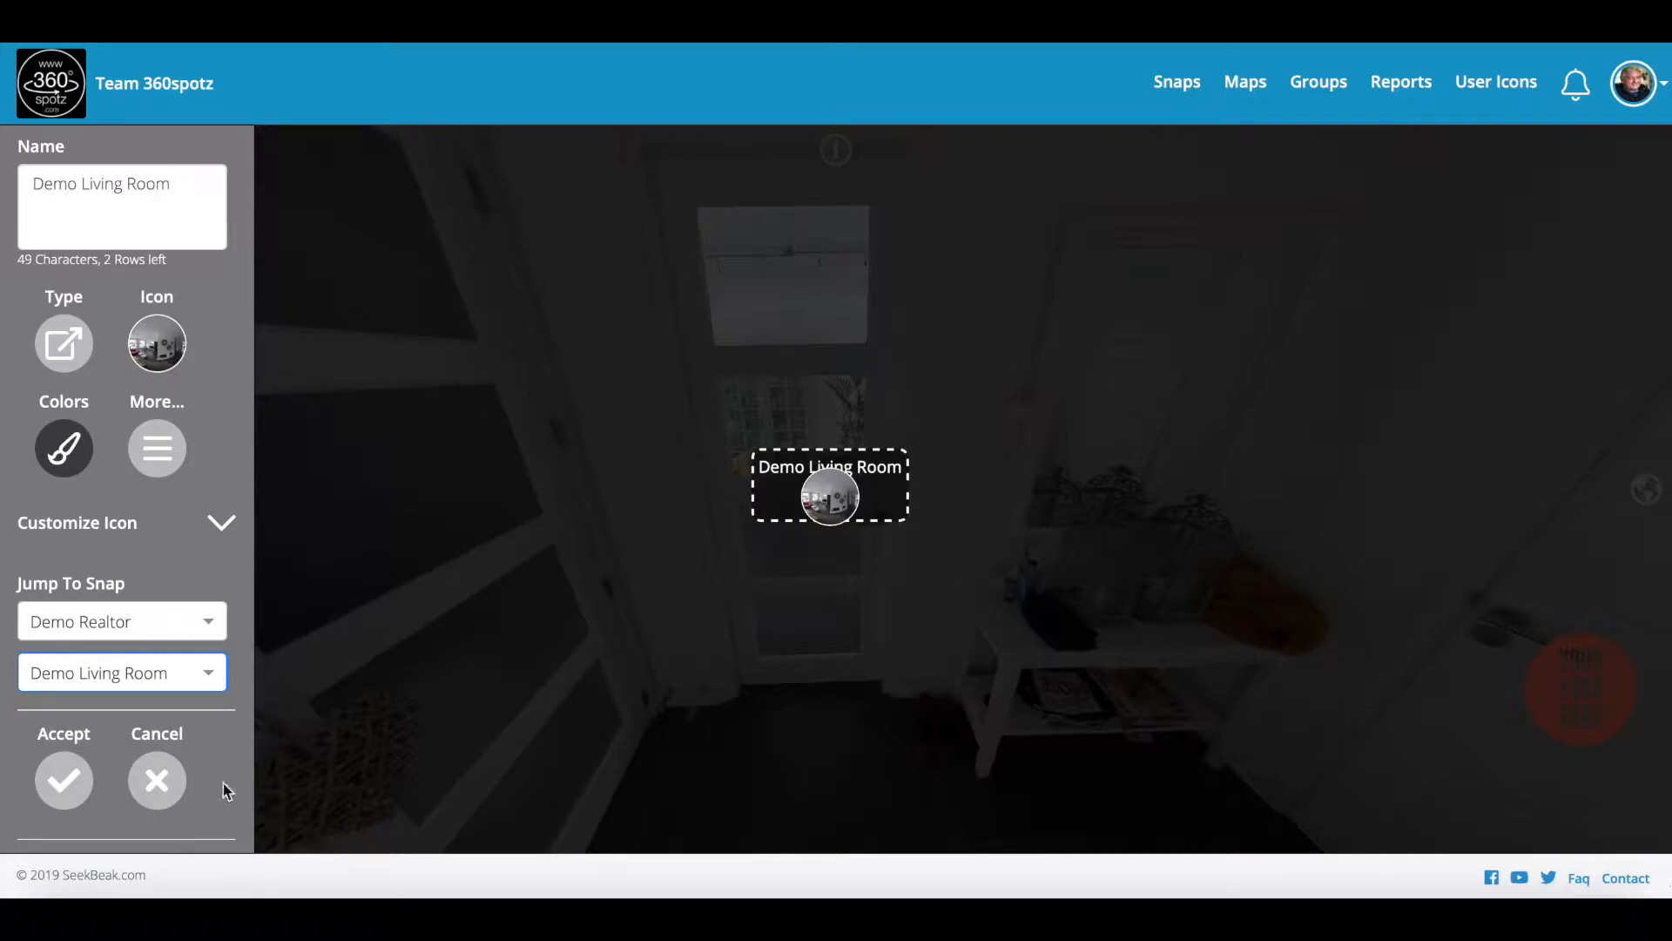
{"action": "left_click_drag", "start_coordinate": [179, 183], "coordinate": [5, 206]}
{"action": "key", "text": "BackSpace"}
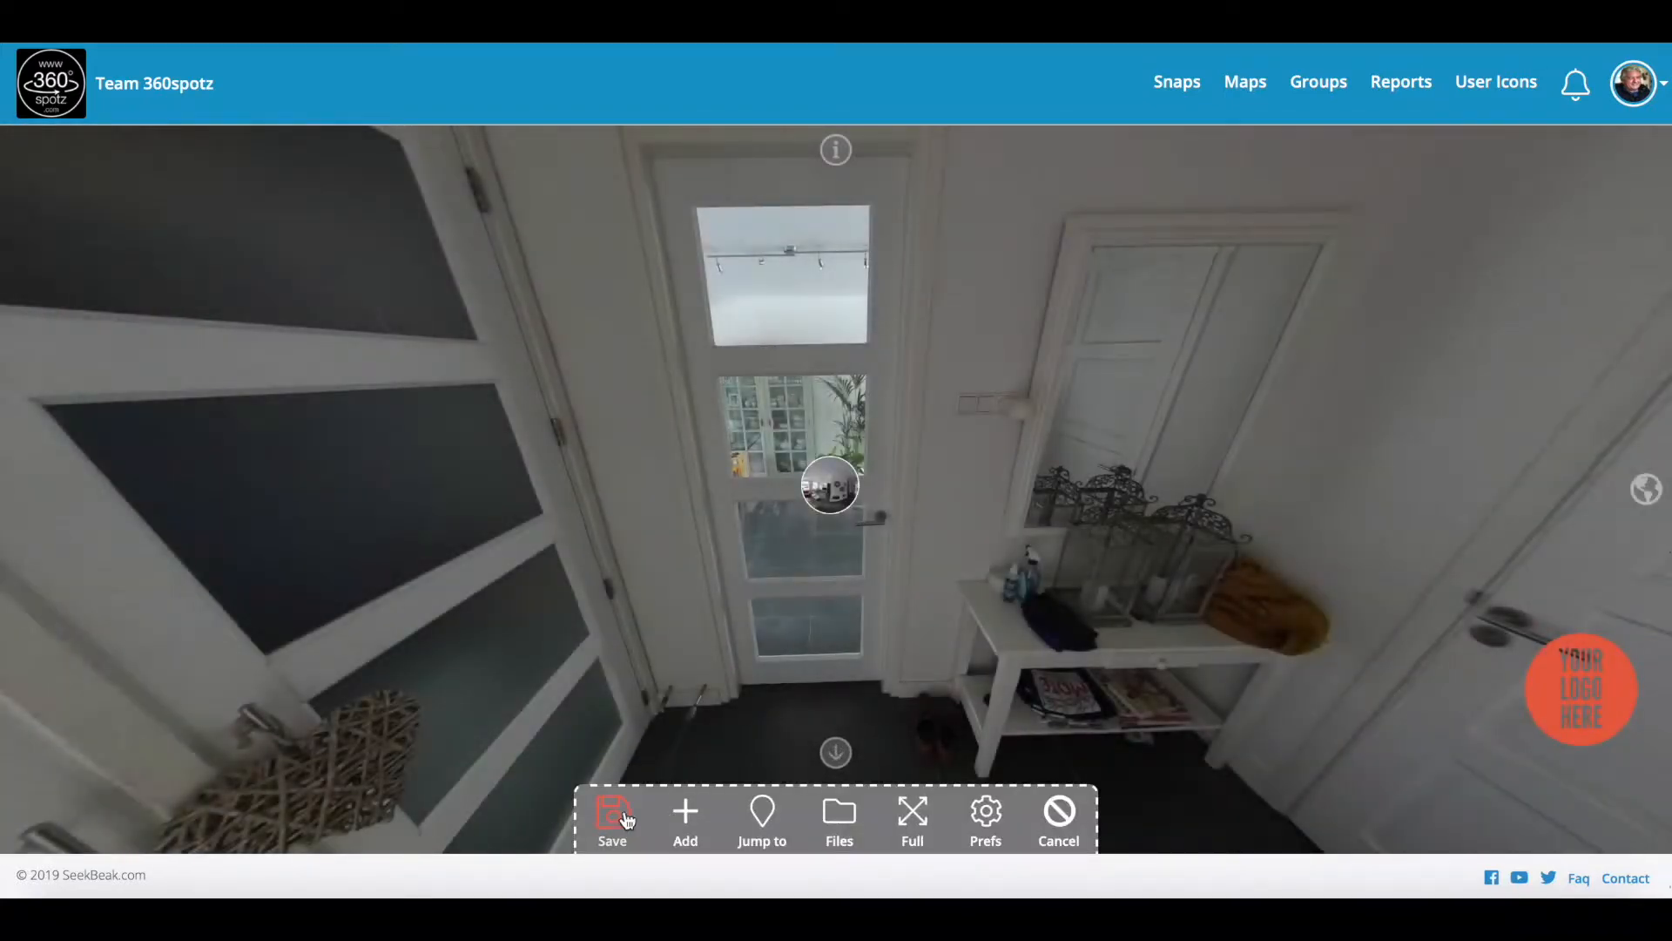
{"action": "left_click", "coordinate": [623, 818]}
Step: Jump to the office panorama and turn the view toward its door
{"action": "mouse_move", "coordinate": [1053, 575]}
{"action": "left_mouse_down"}
{"action": "mouse_move", "coordinate": [758, 541]}
{"action": "mouse_move", "coordinate": [665, 552]}
{"action": "left_mouse_up"}
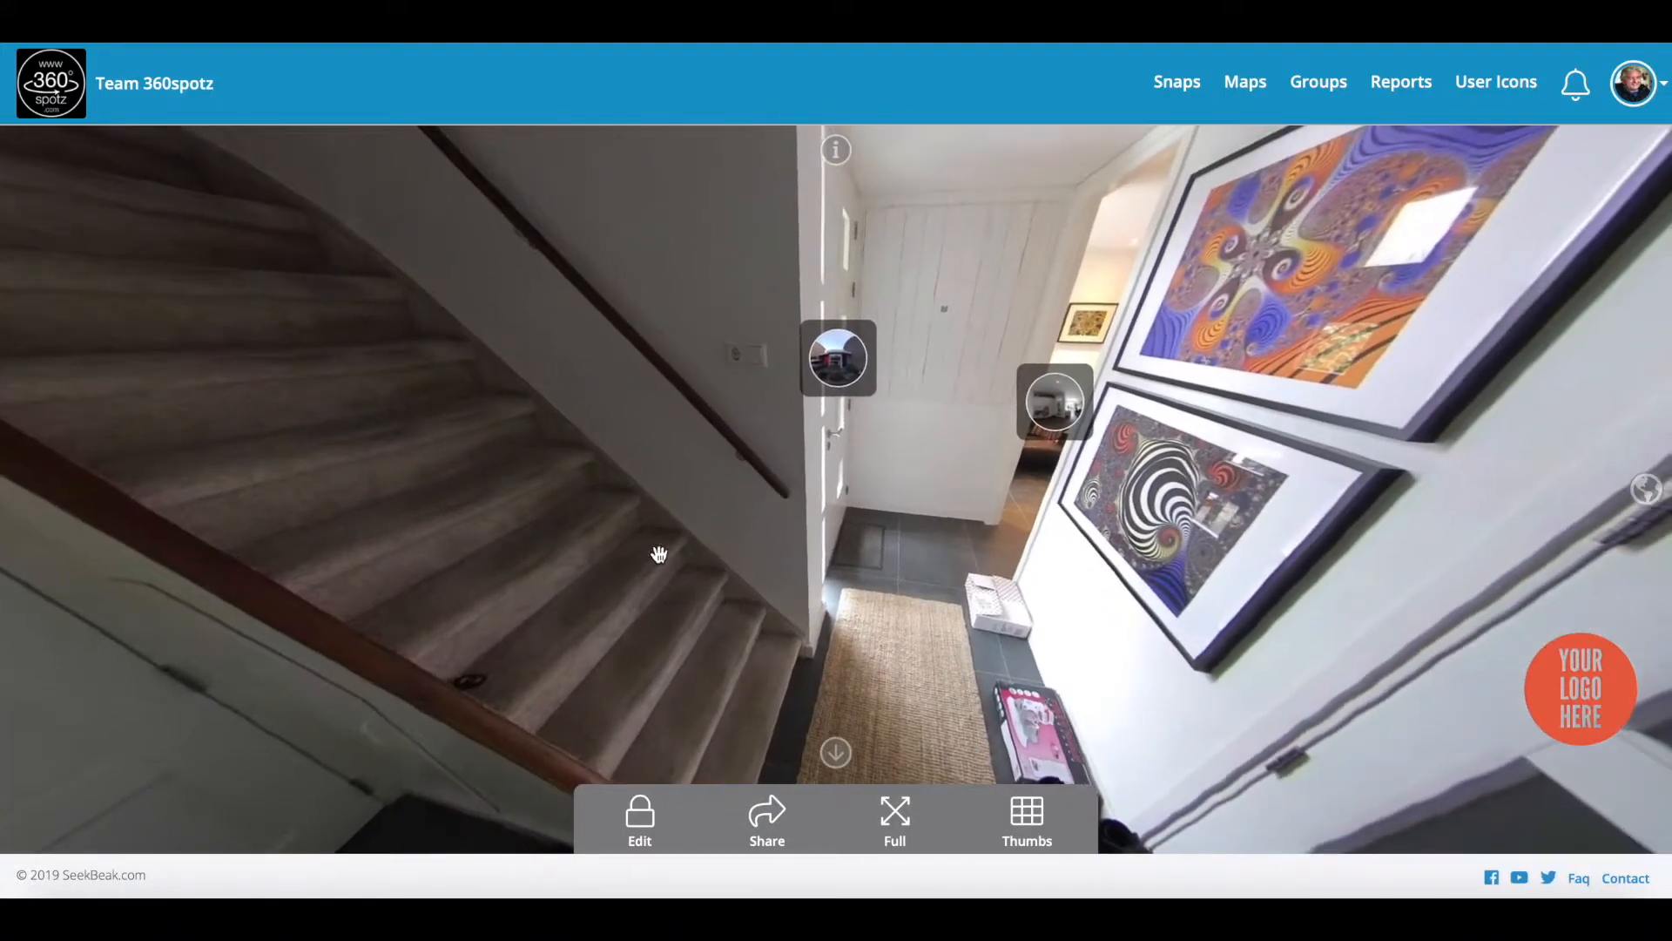
{"action": "left_click", "coordinate": [1016, 430]}
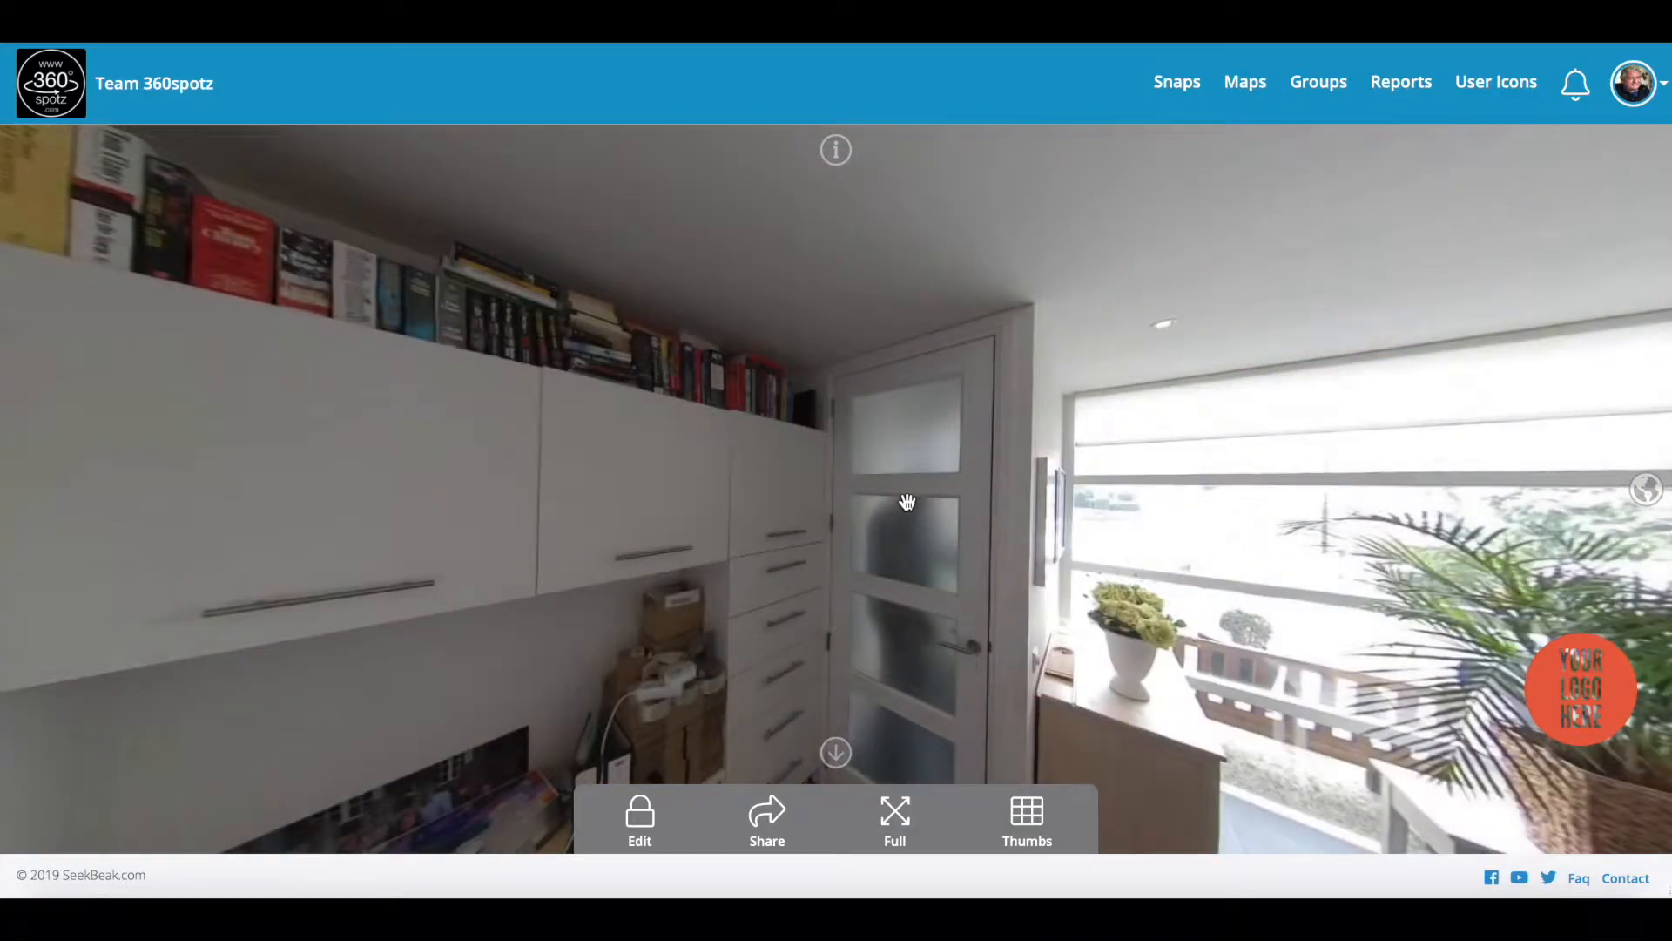
{"action": "mouse_move", "coordinate": [907, 499]}
{"action": "left_mouse_down"}
{"action": "mouse_move", "coordinate": [922, 464]}
{"action": "mouse_move", "coordinate": [601, 472]}
{"action": "mouse_move", "coordinate": [794, 489]}
{"action": "left_mouse_up"}
{"action": "mouse_move", "coordinate": [954, 474]}
{"action": "left_mouse_down"}
{"action": "mouse_move", "coordinate": [914, 508]}
{"action": "mouse_move", "coordinate": [882, 488]}
{"action": "left_mouse_up"}
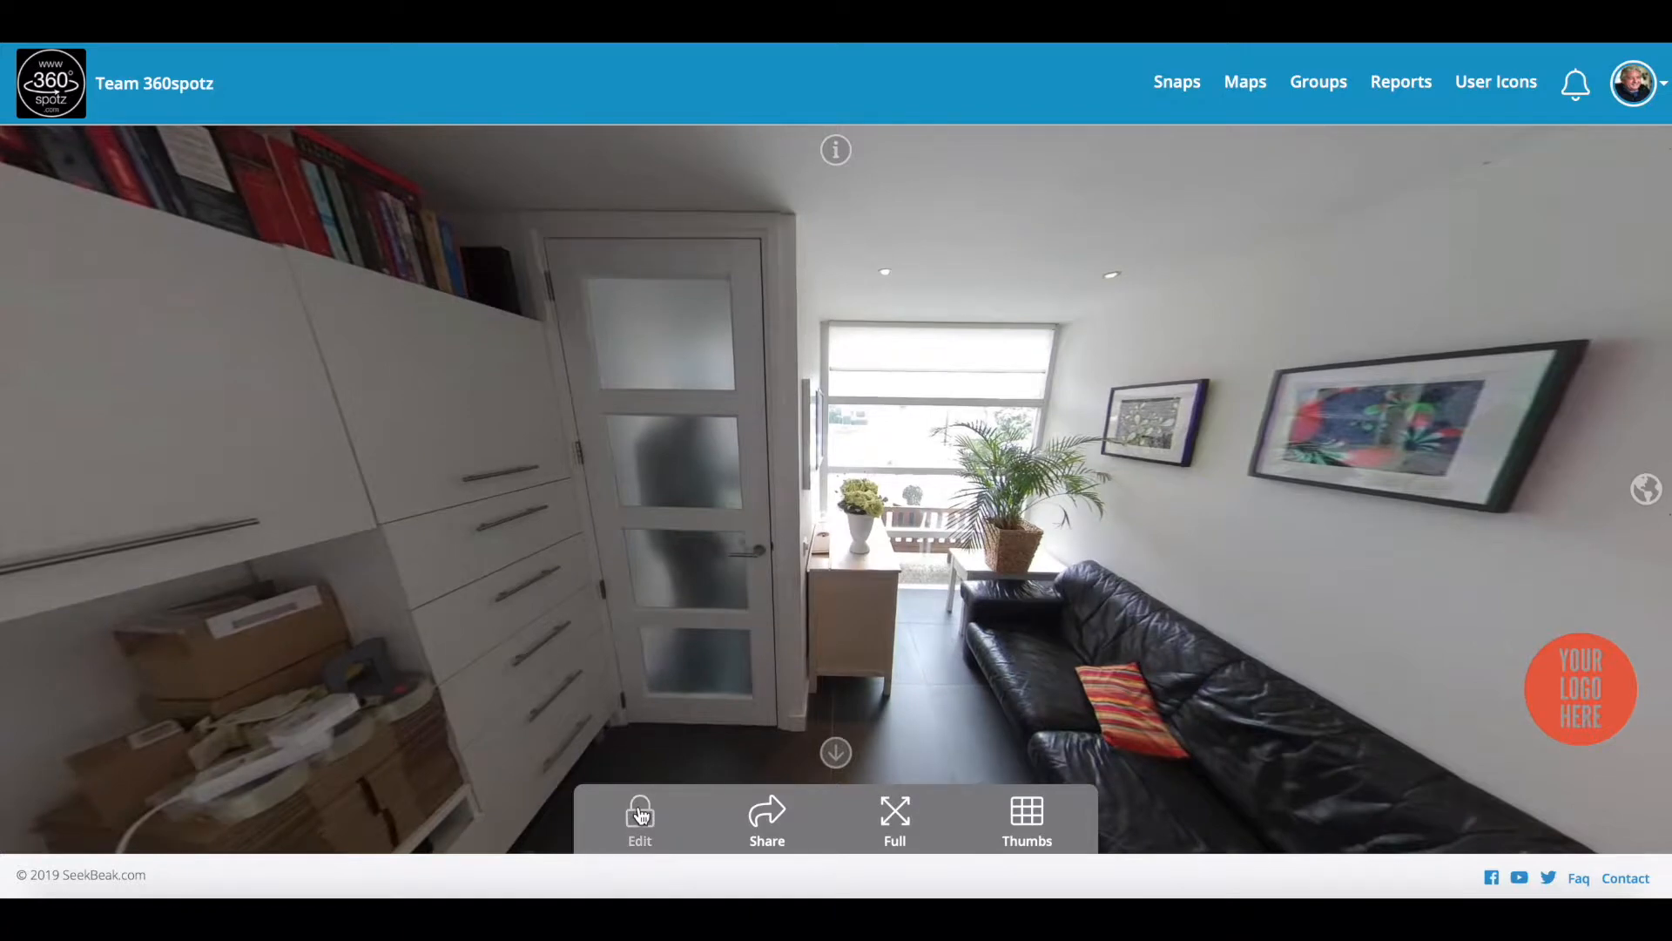
Step: Add an unlabelled hotspot on the office door that jumps to Demo Hall, and save
{"action": "left_click", "coordinate": [640, 815]}
{"action": "left_click", "coordinate": [707, 813]}
{"action": "left_click", "coordinate": [735, 498]}
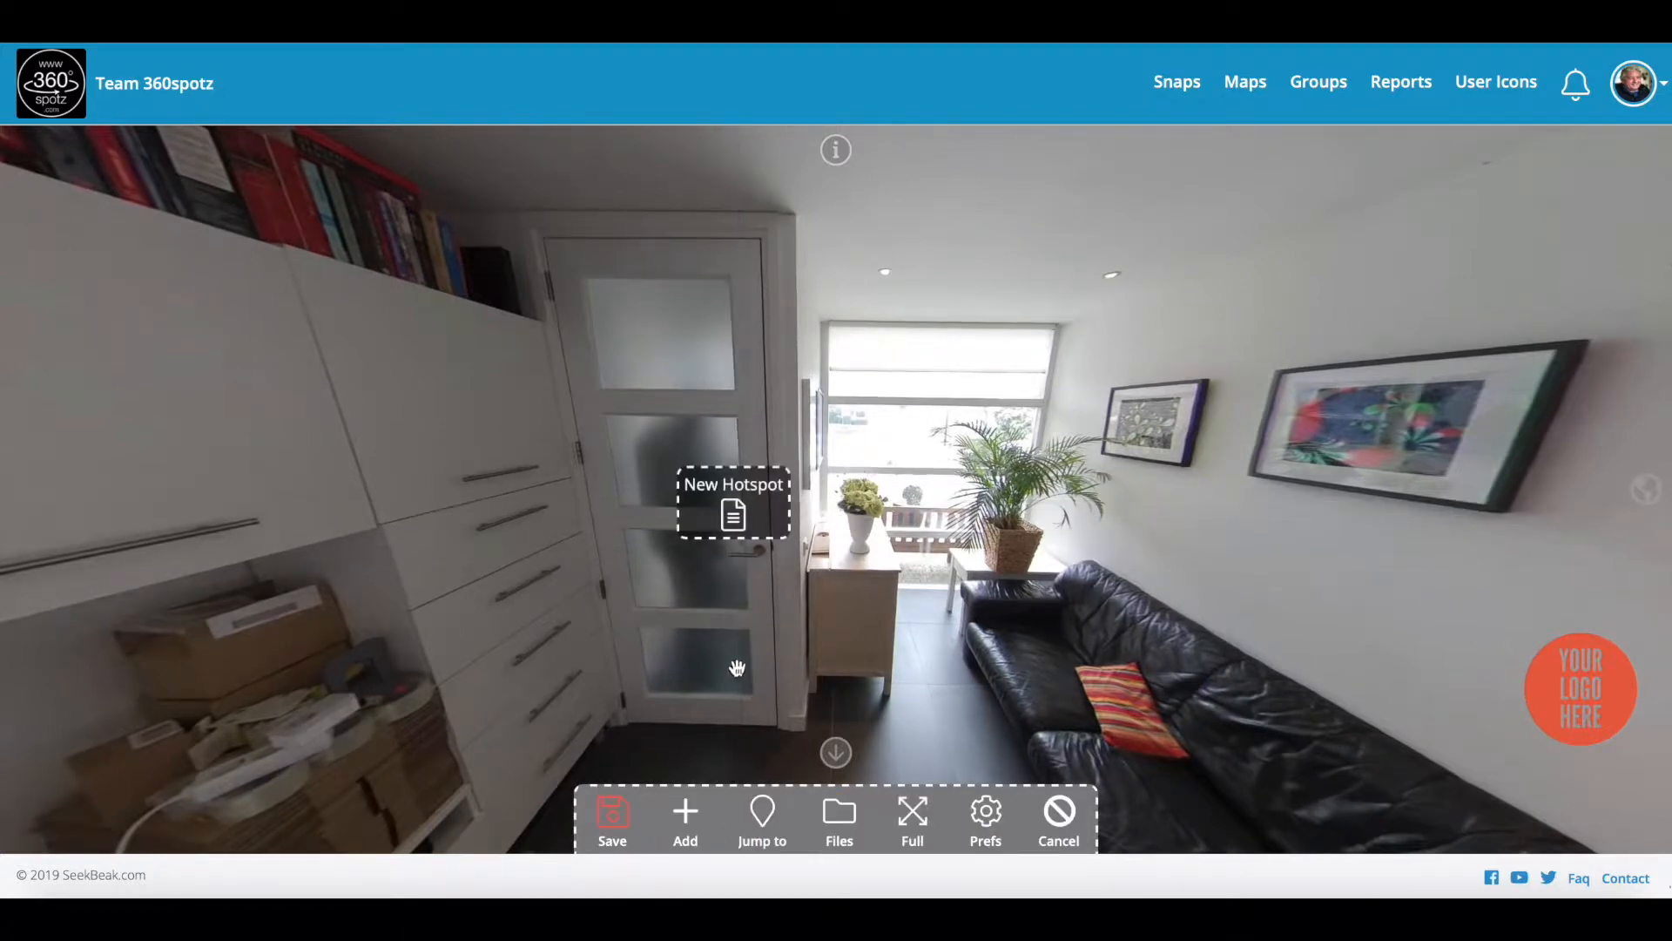
{"action": "left_click", "coordinate": [732, 492]}
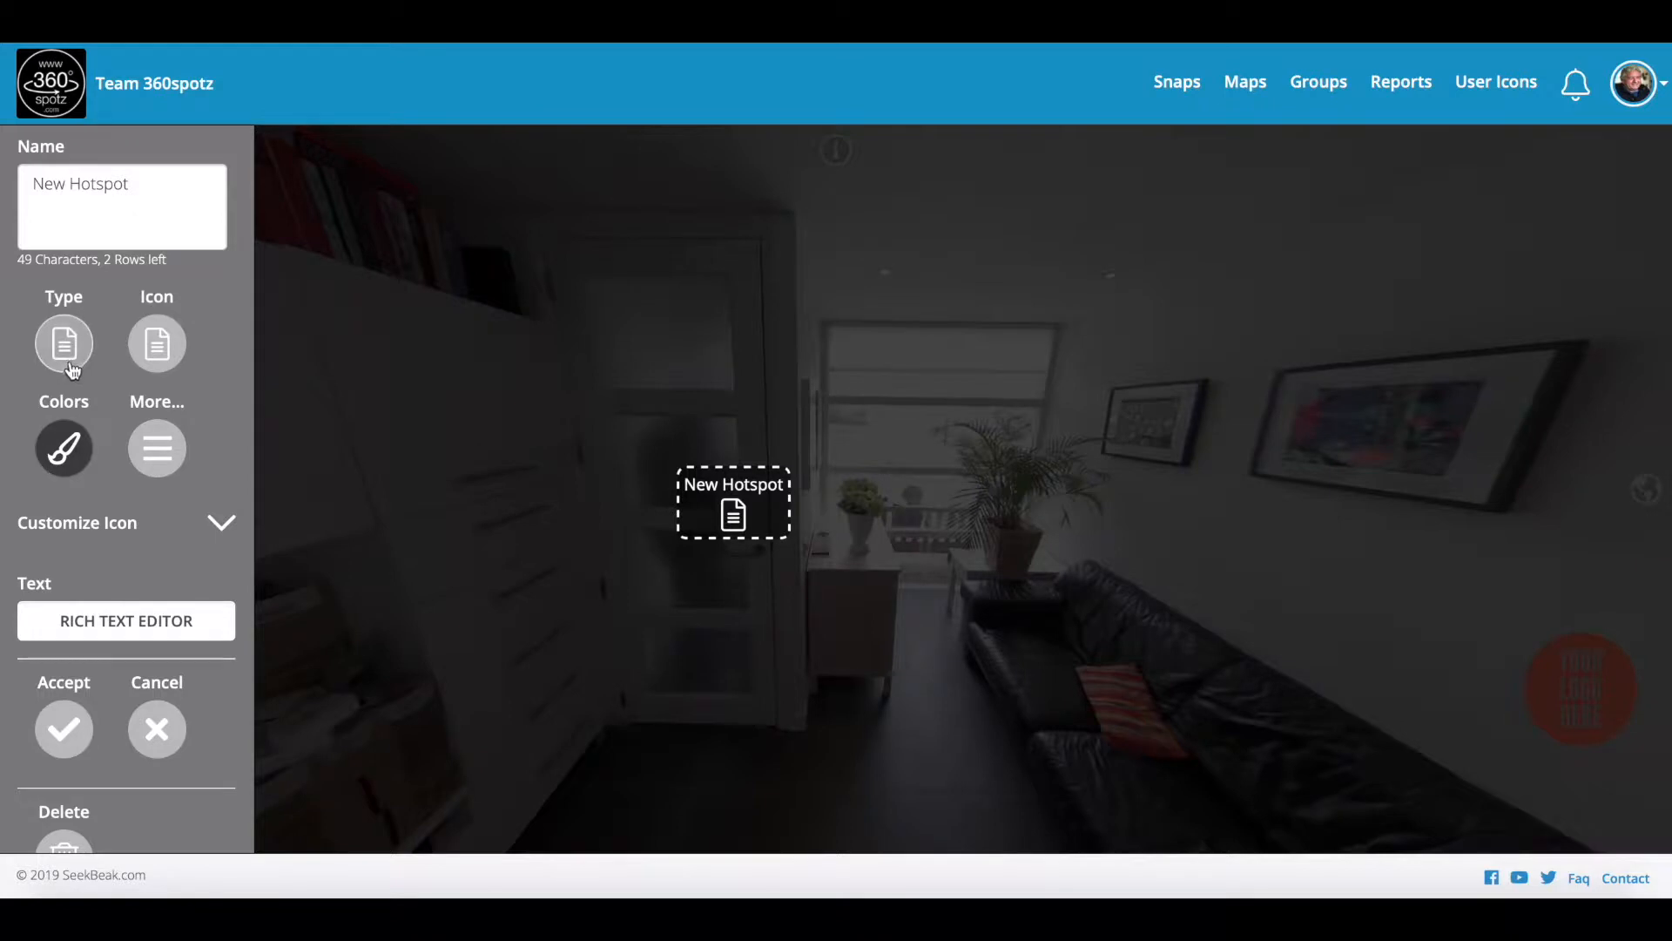
{"action": "left_click", "coordinate": [65, 344]}
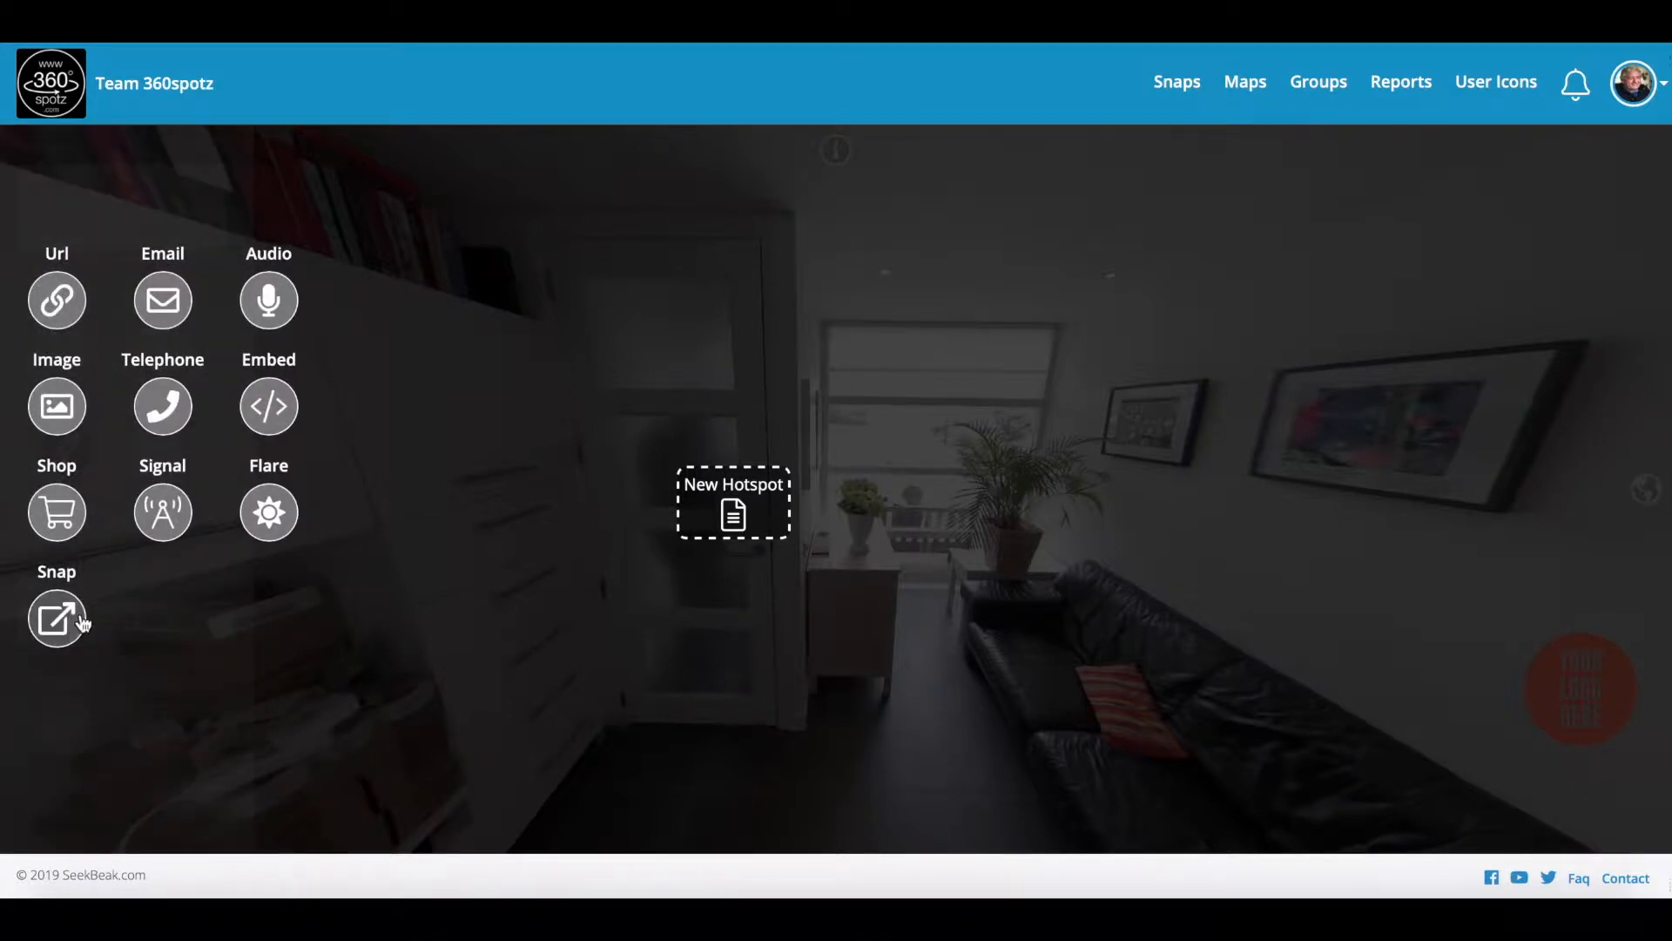
{"action": "left_click", "coordinate": [63, 621]}
{"action": "left_click", "coordinate": [211, 688]}
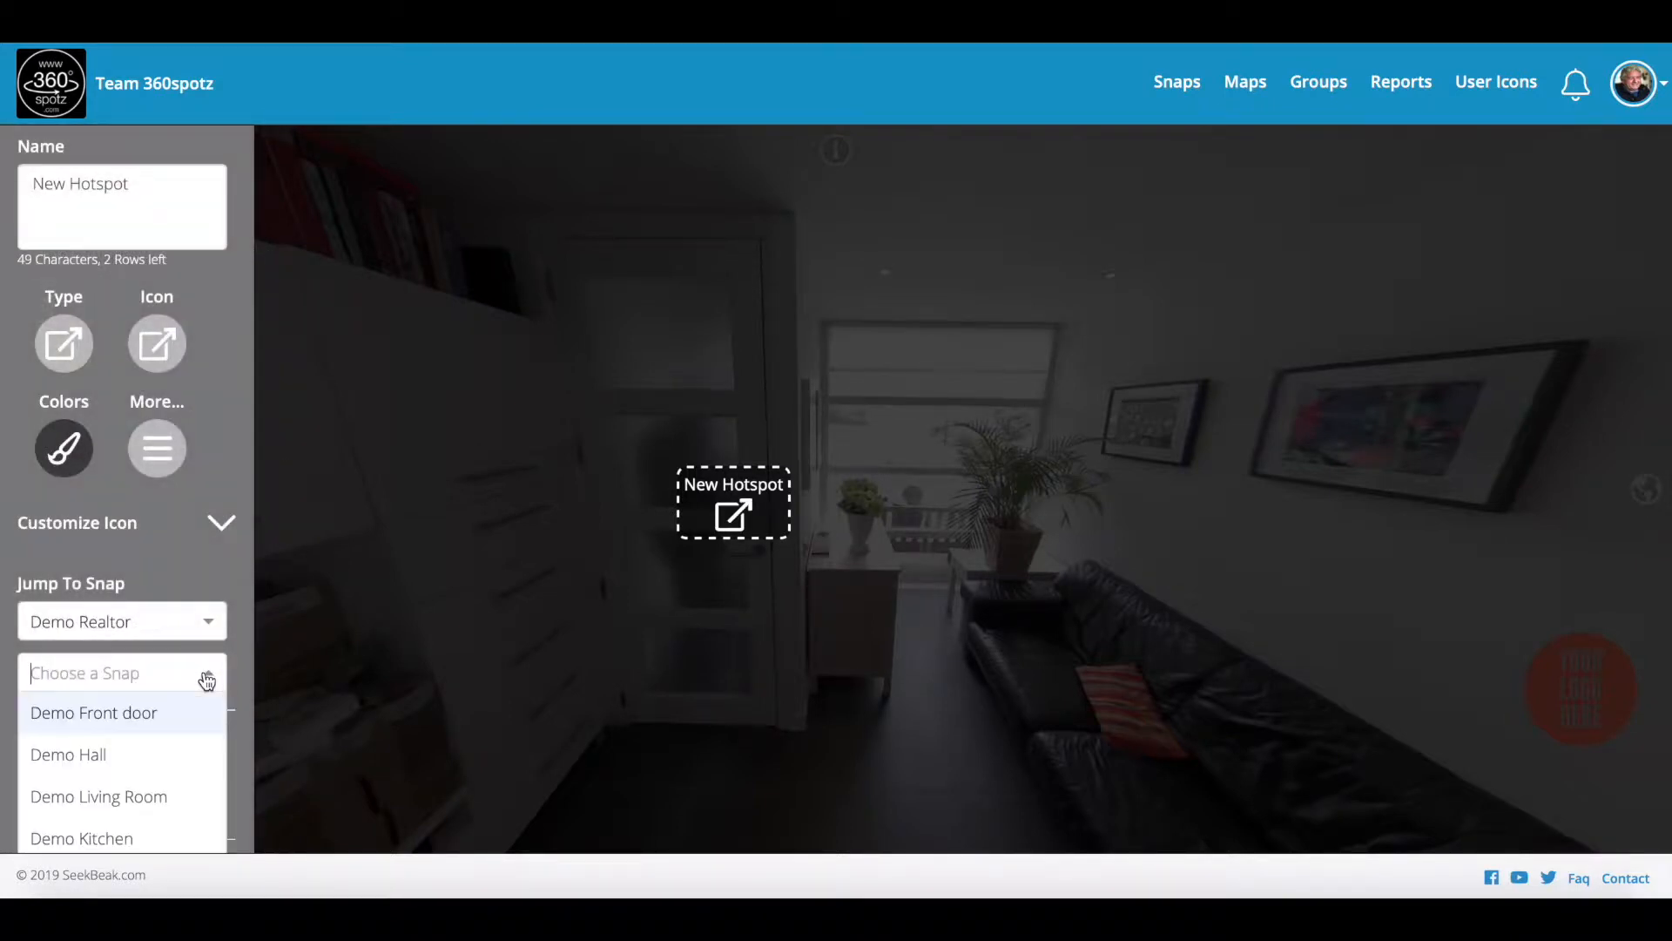
{"action": "left_click", "coordinate": [149, 751]}
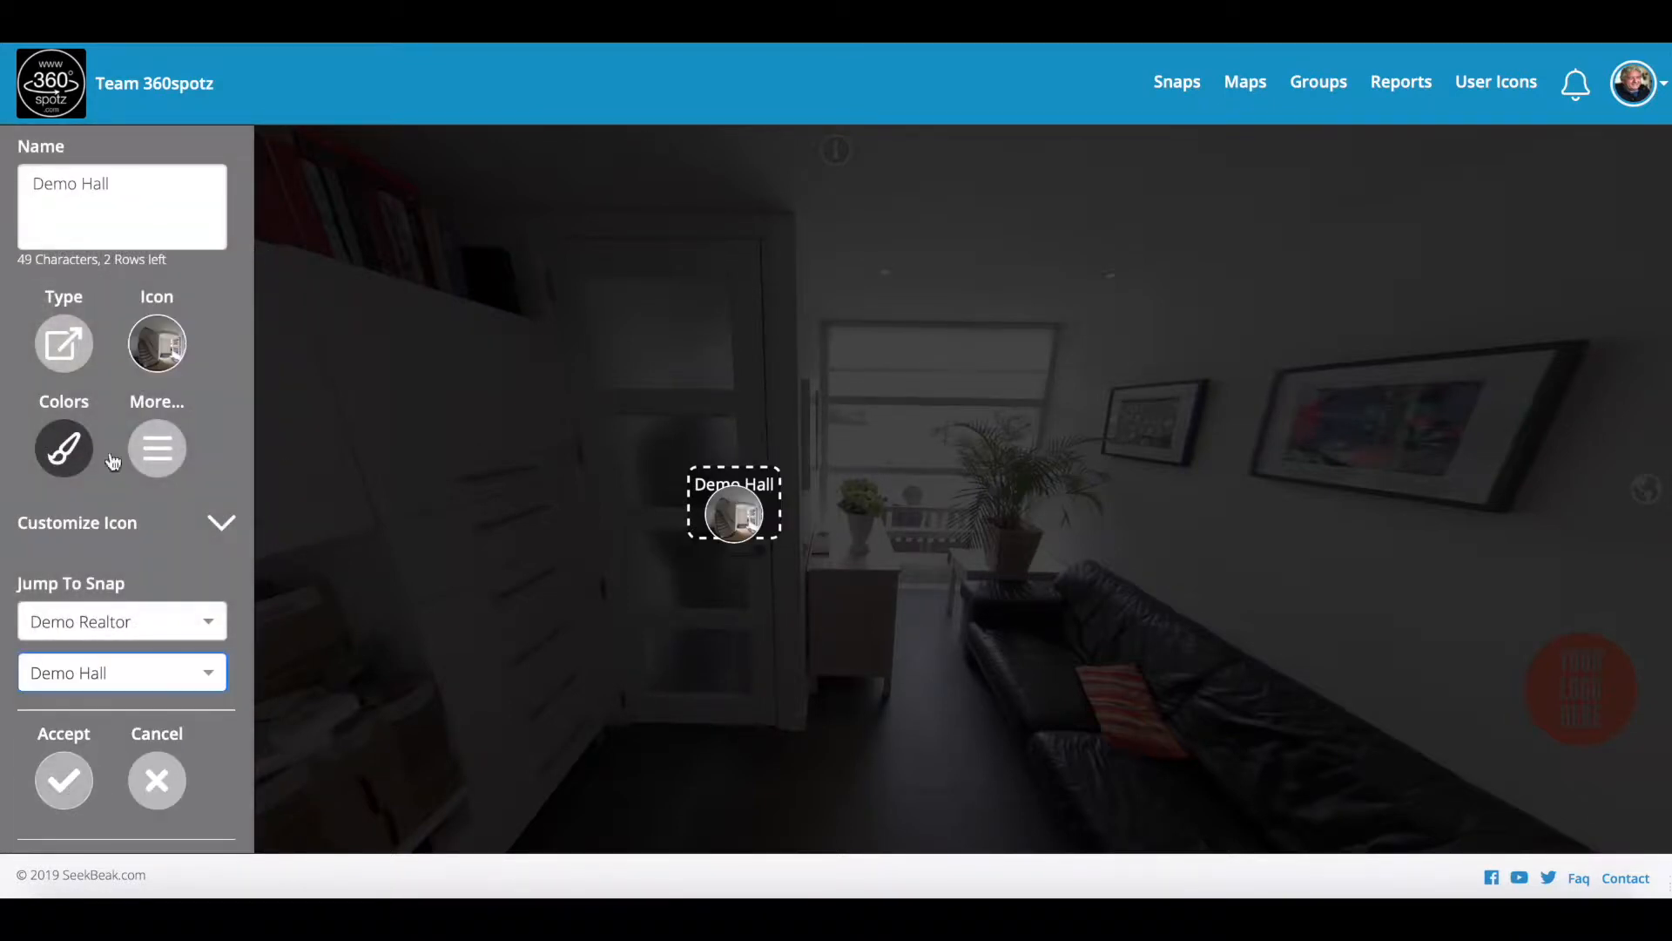
{"action": "key", "text": "BackSpace"}
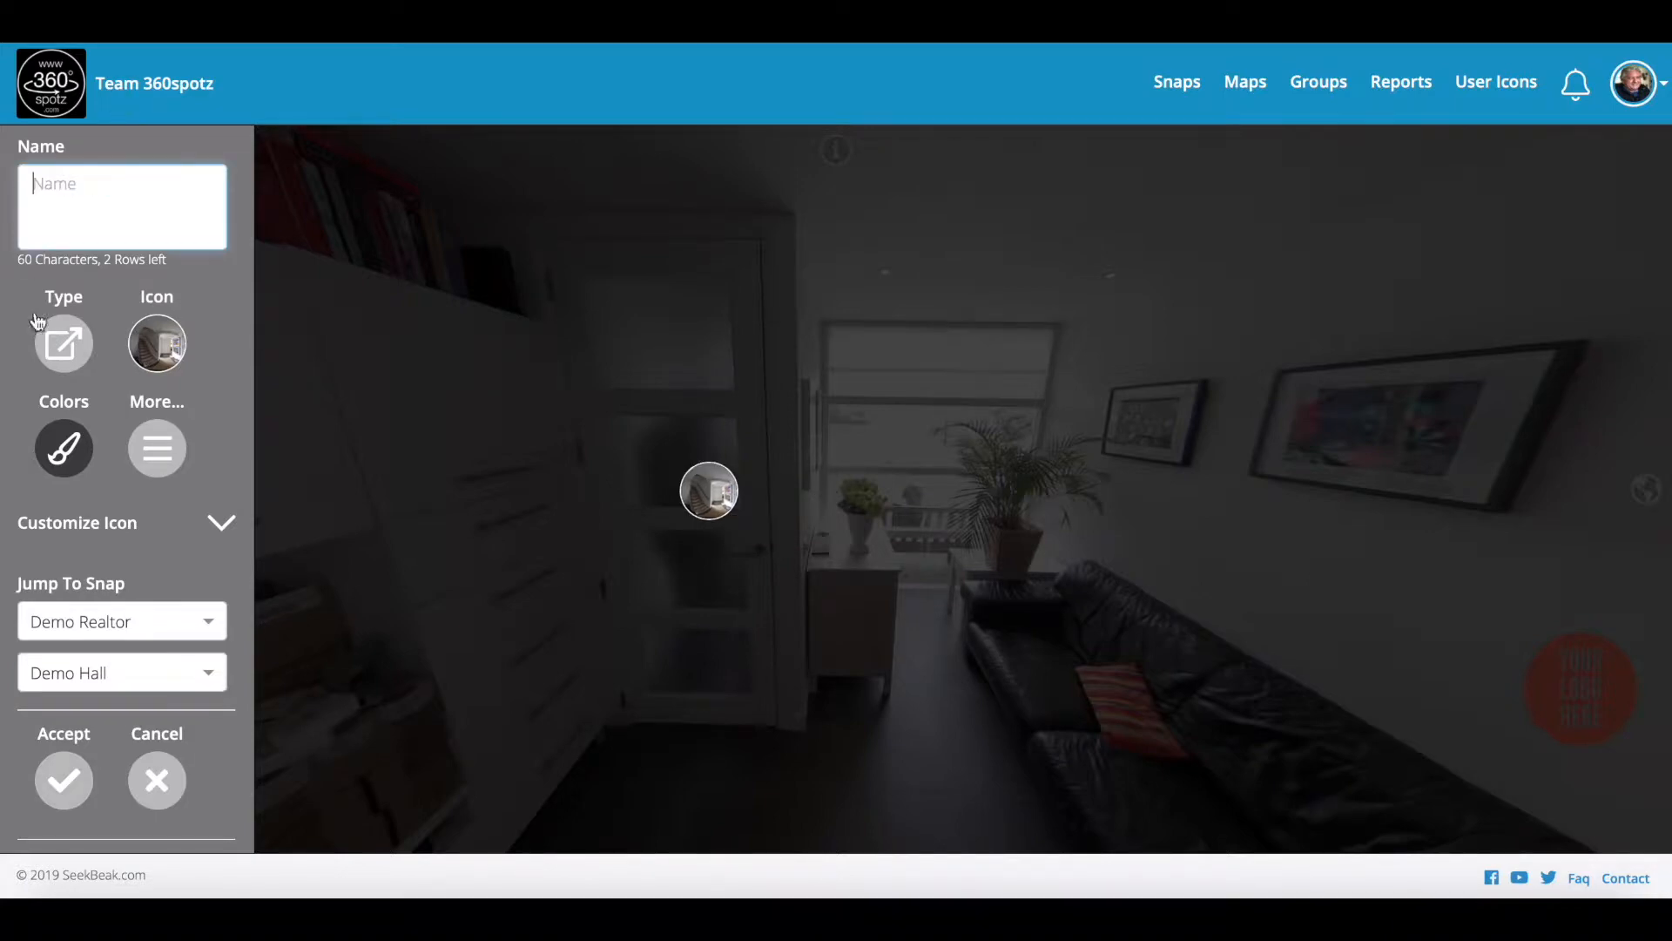
{"action": "left_click", "coordinate": [62, 794]}
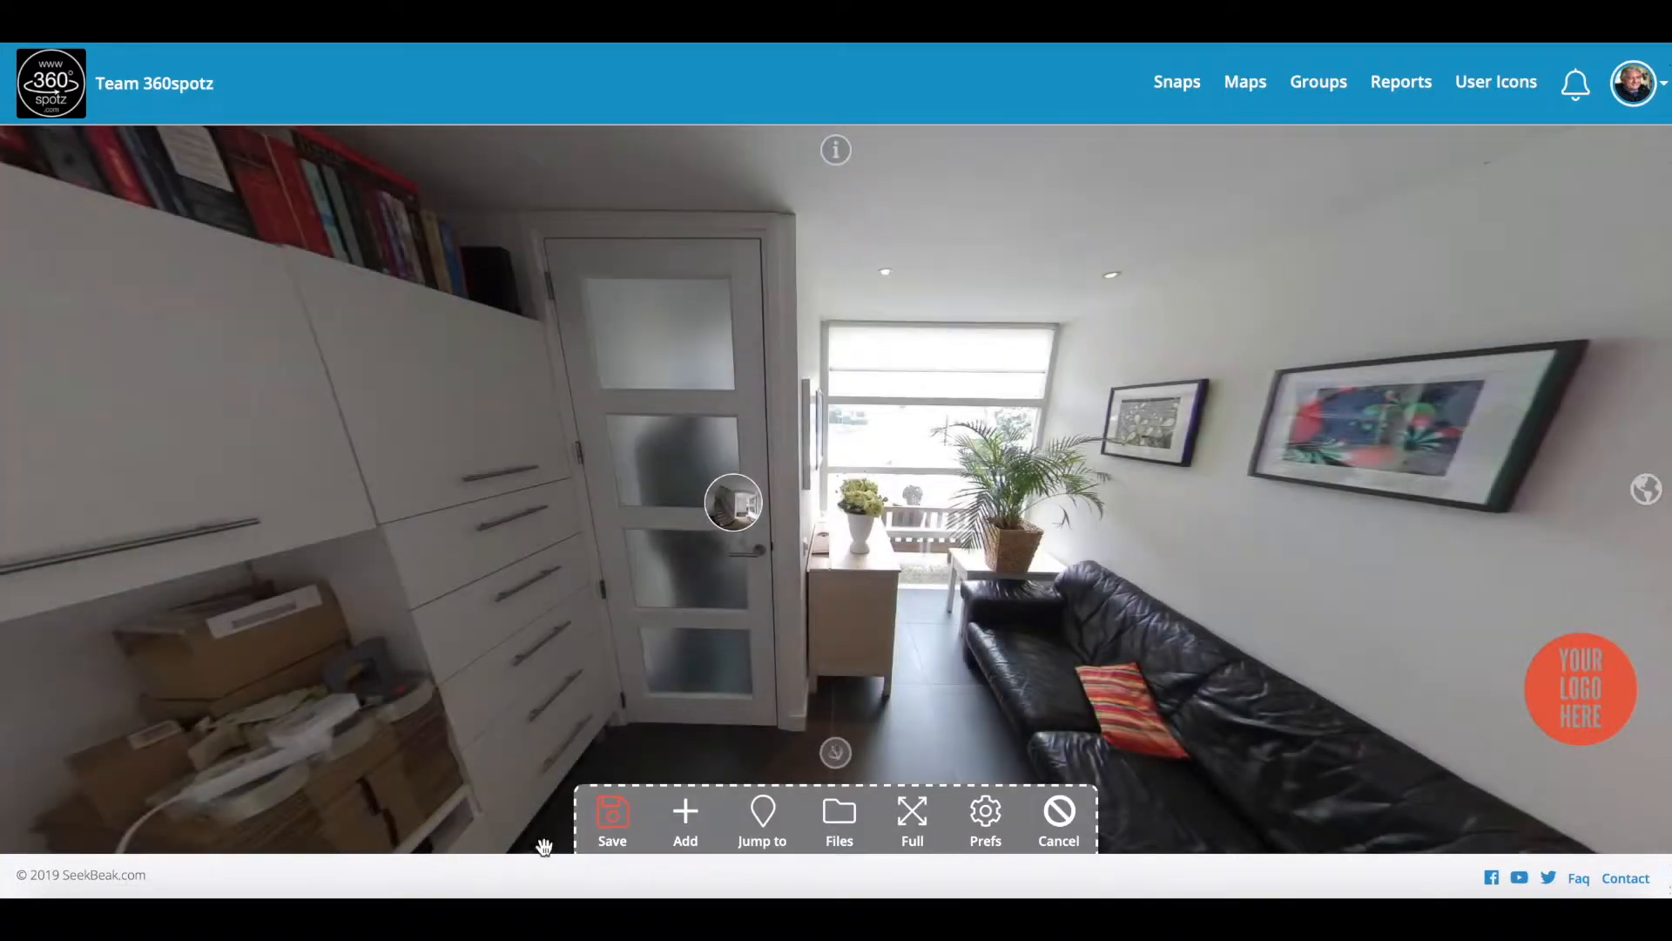
{"action": "left_click", "coordinate": [620, 816]}
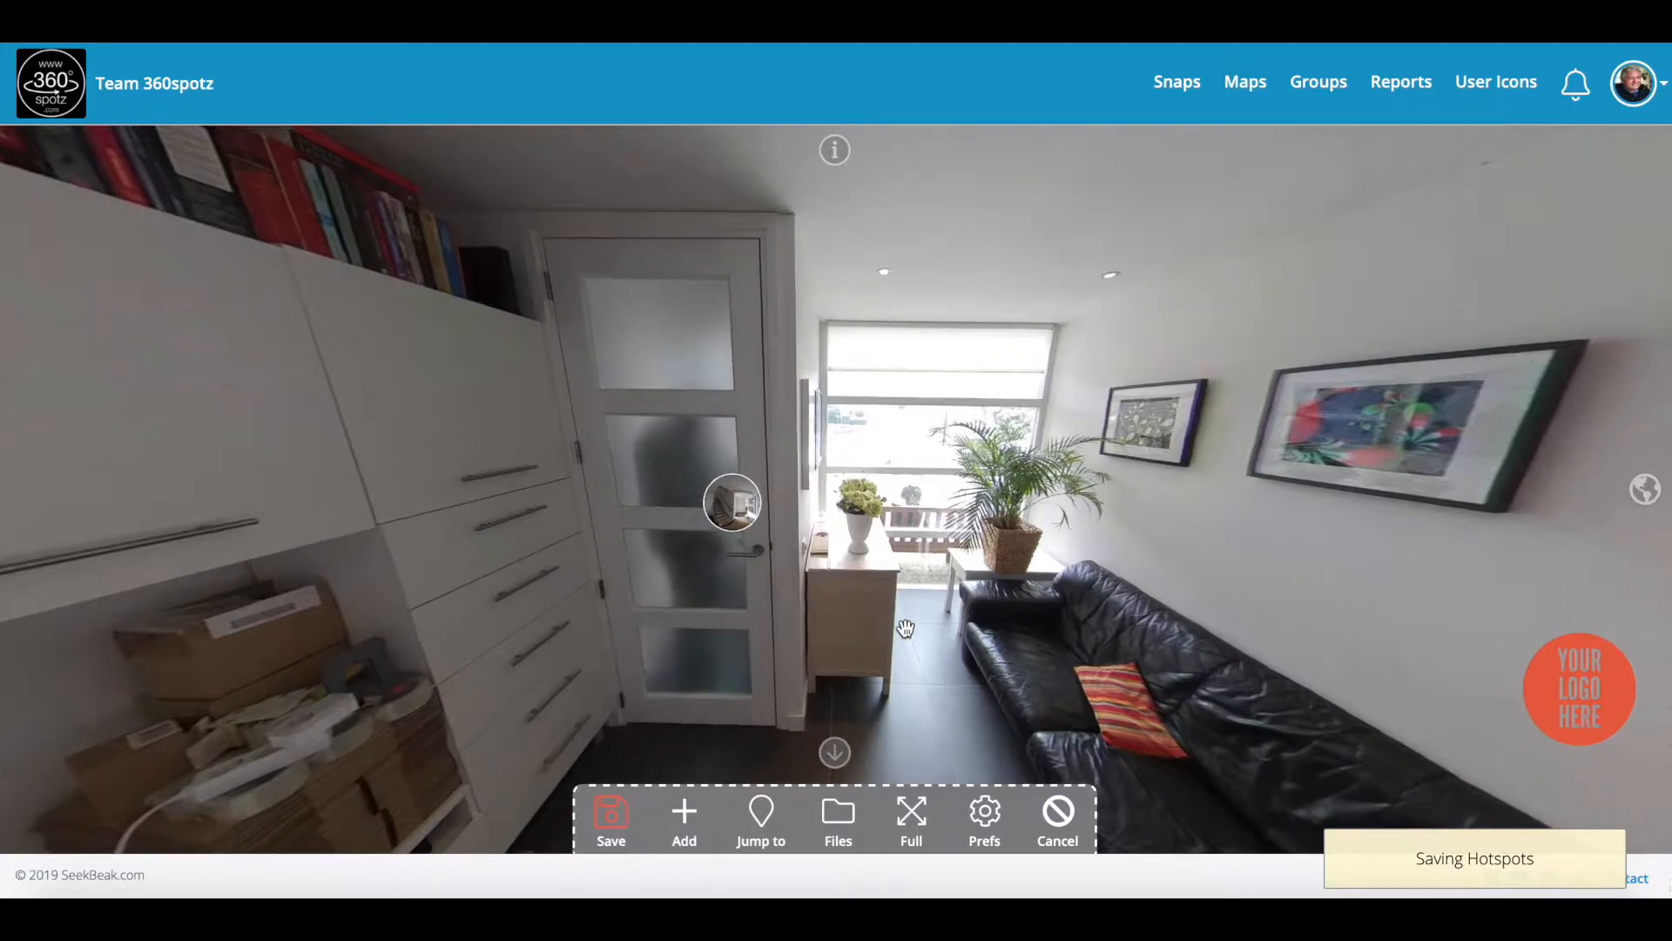
Step: Reopen the door hotspot's settings to verify them, then confirm
{"action": "left_click", "coordinate": [736, 519]}
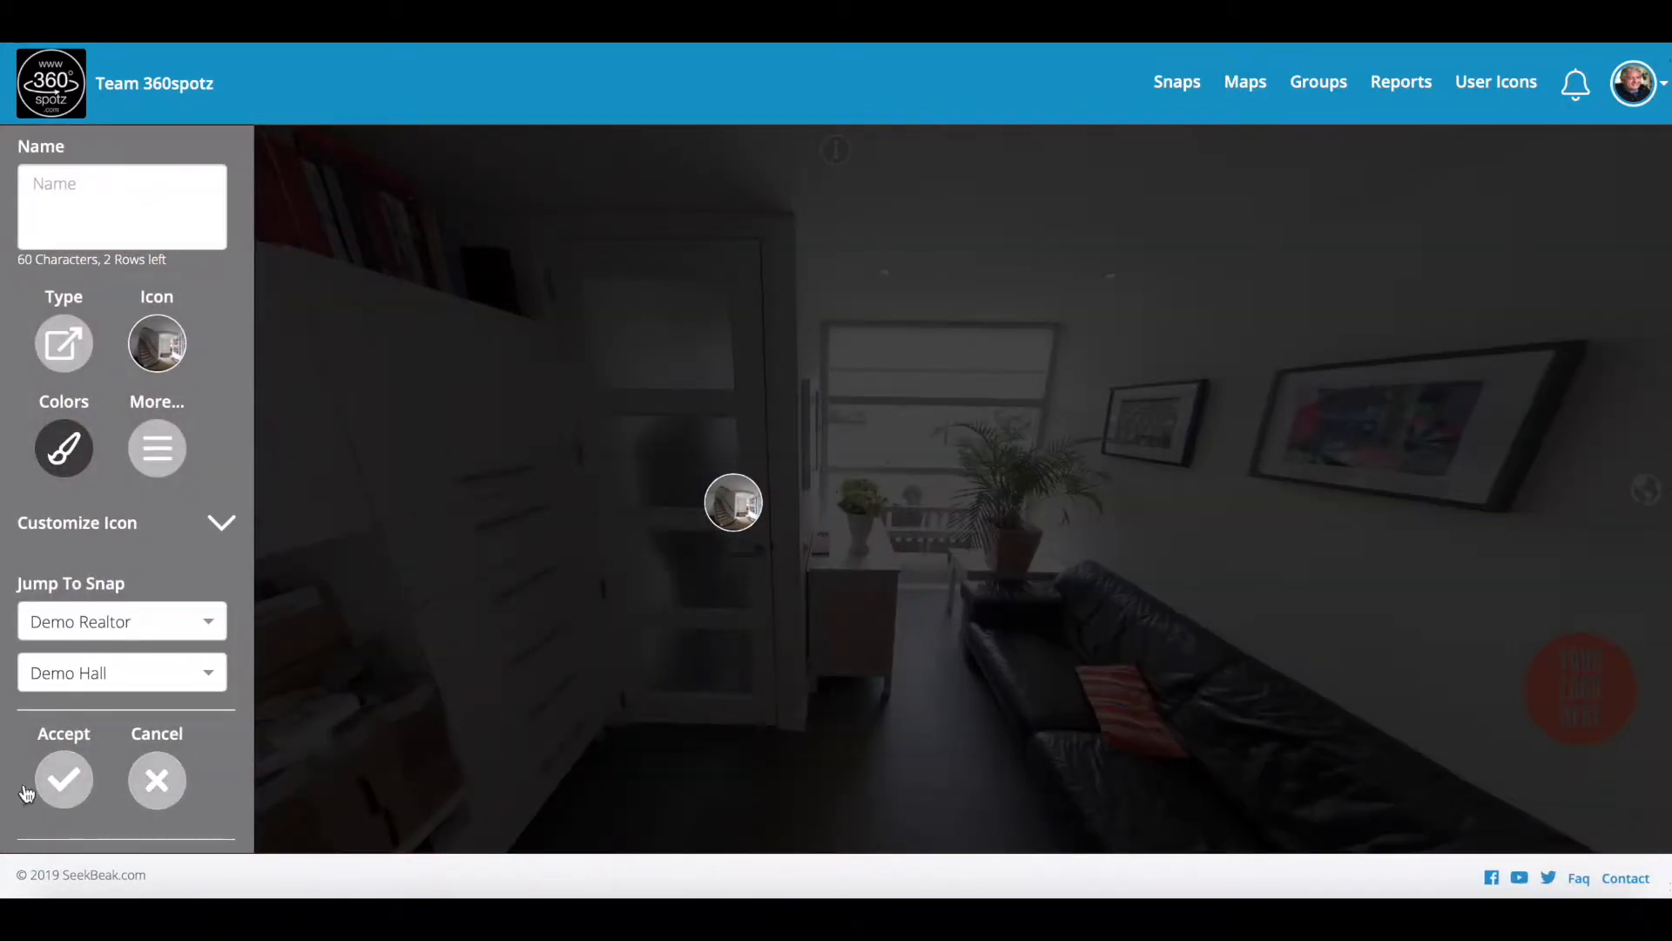
{"action": "left_click", "coordinate": [65, 778]}
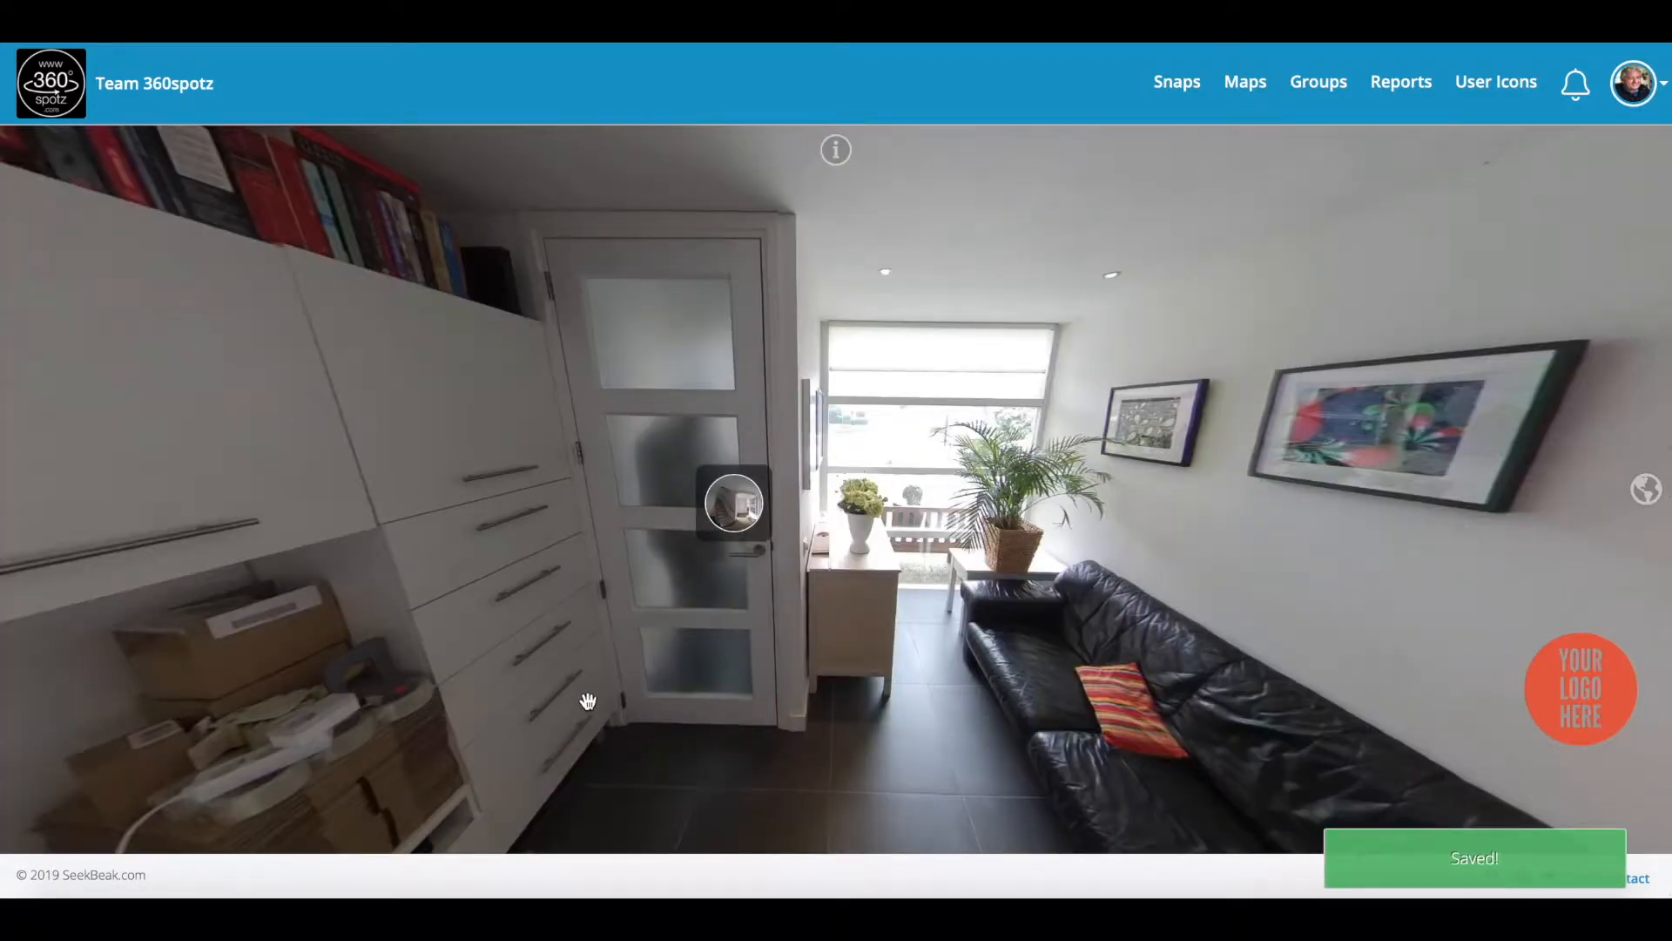
{"action": "left_click_drag", "start_coordinate": [587, 701], "coordinate": [586, 604]}
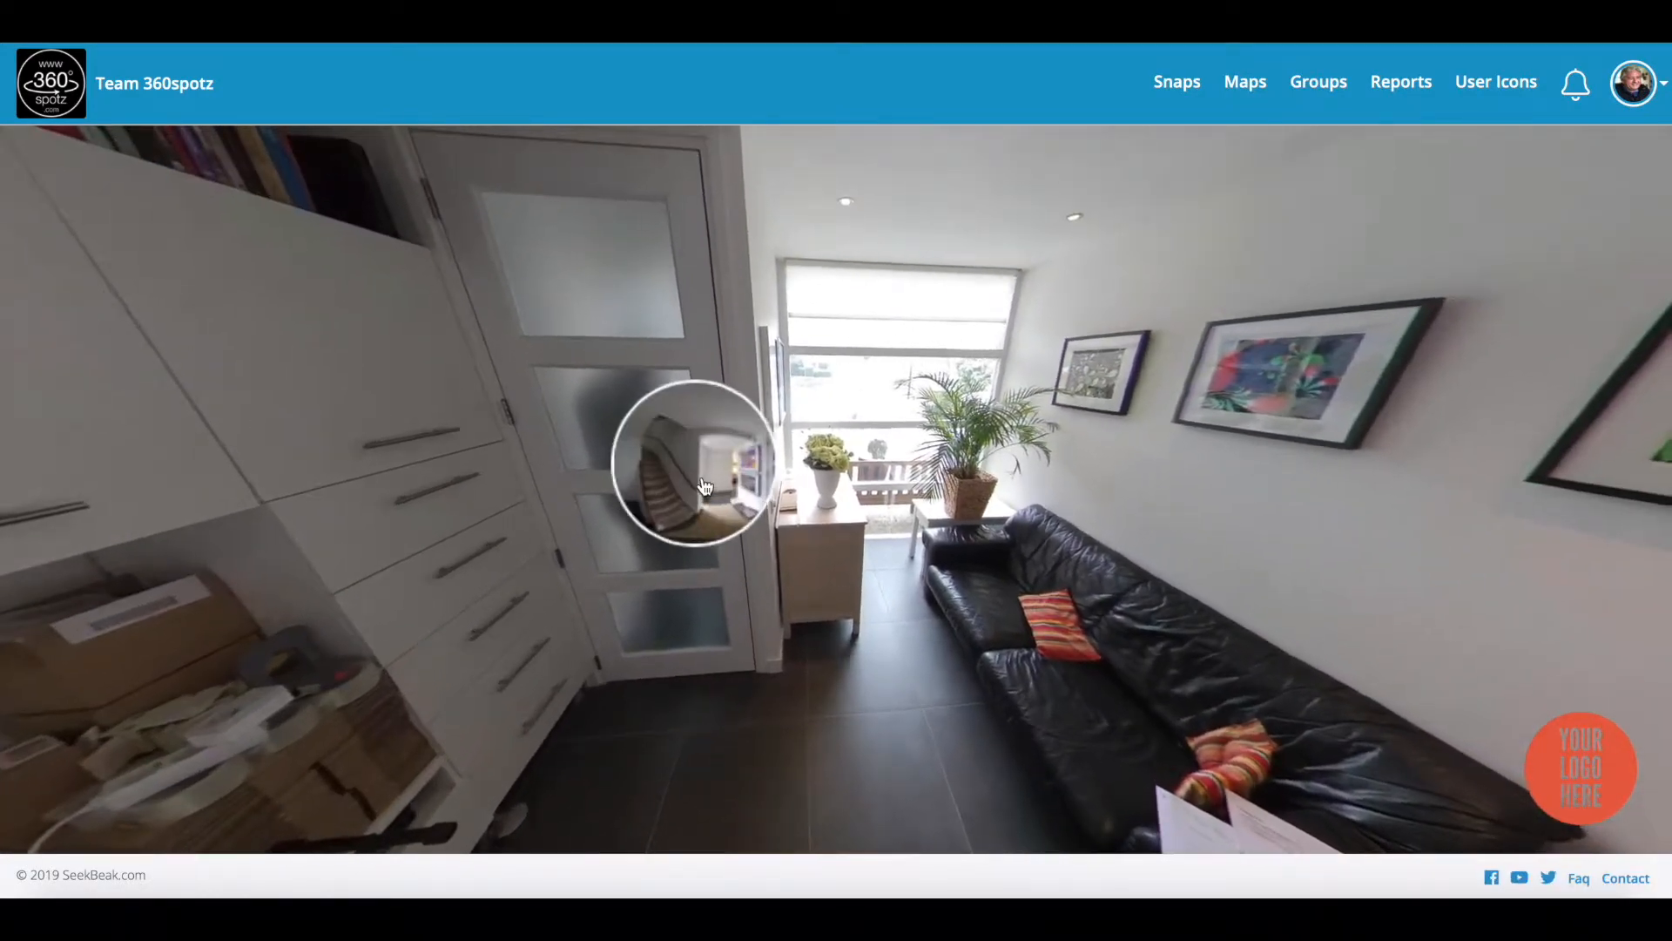
Step: Return to the hall via the door hotspot, then show the Demo Realtor snaps list
{"action": "left_click", "coordinate": [700, 470]}
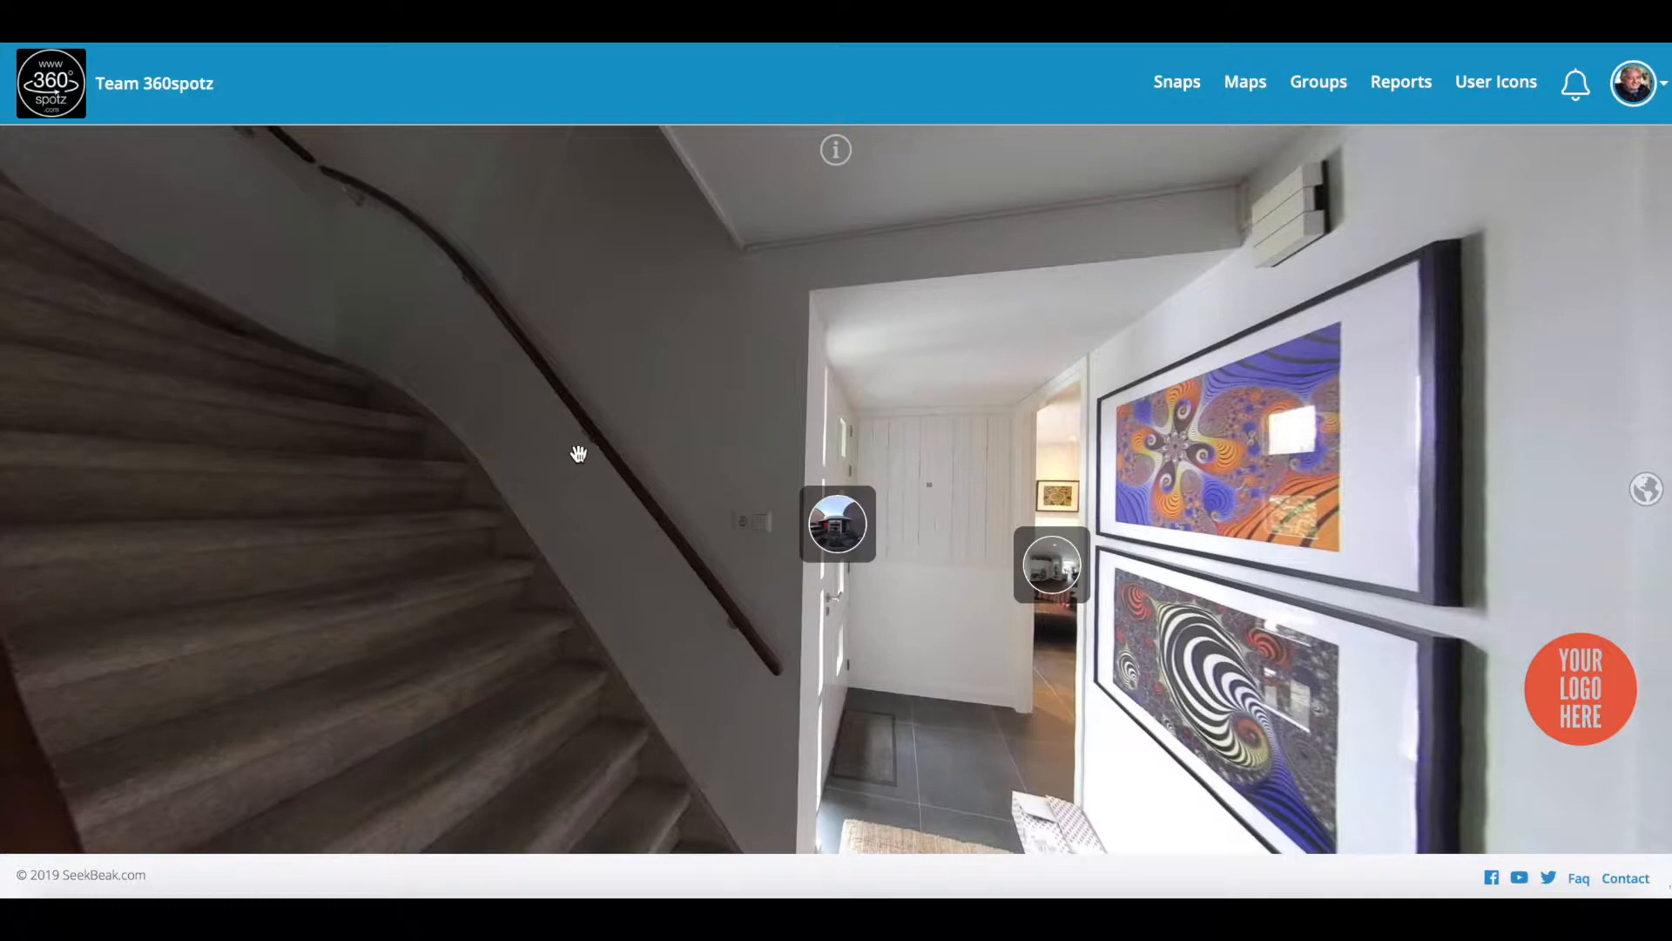
{"action": "left_click", "coordinate": [1167, 82]}
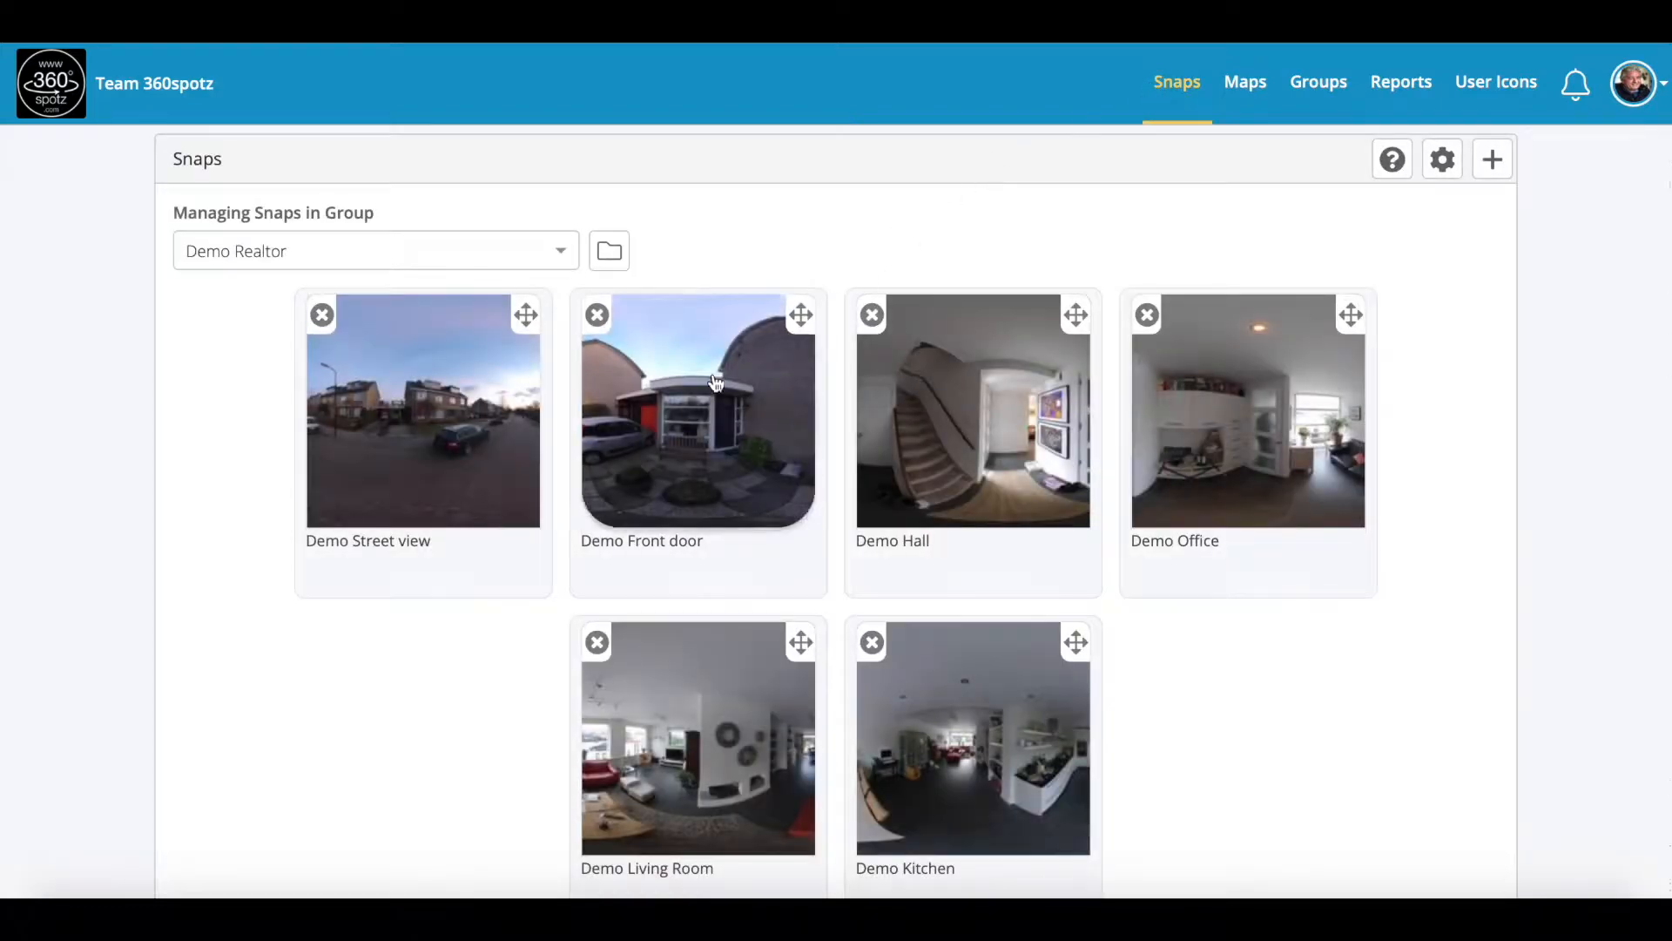
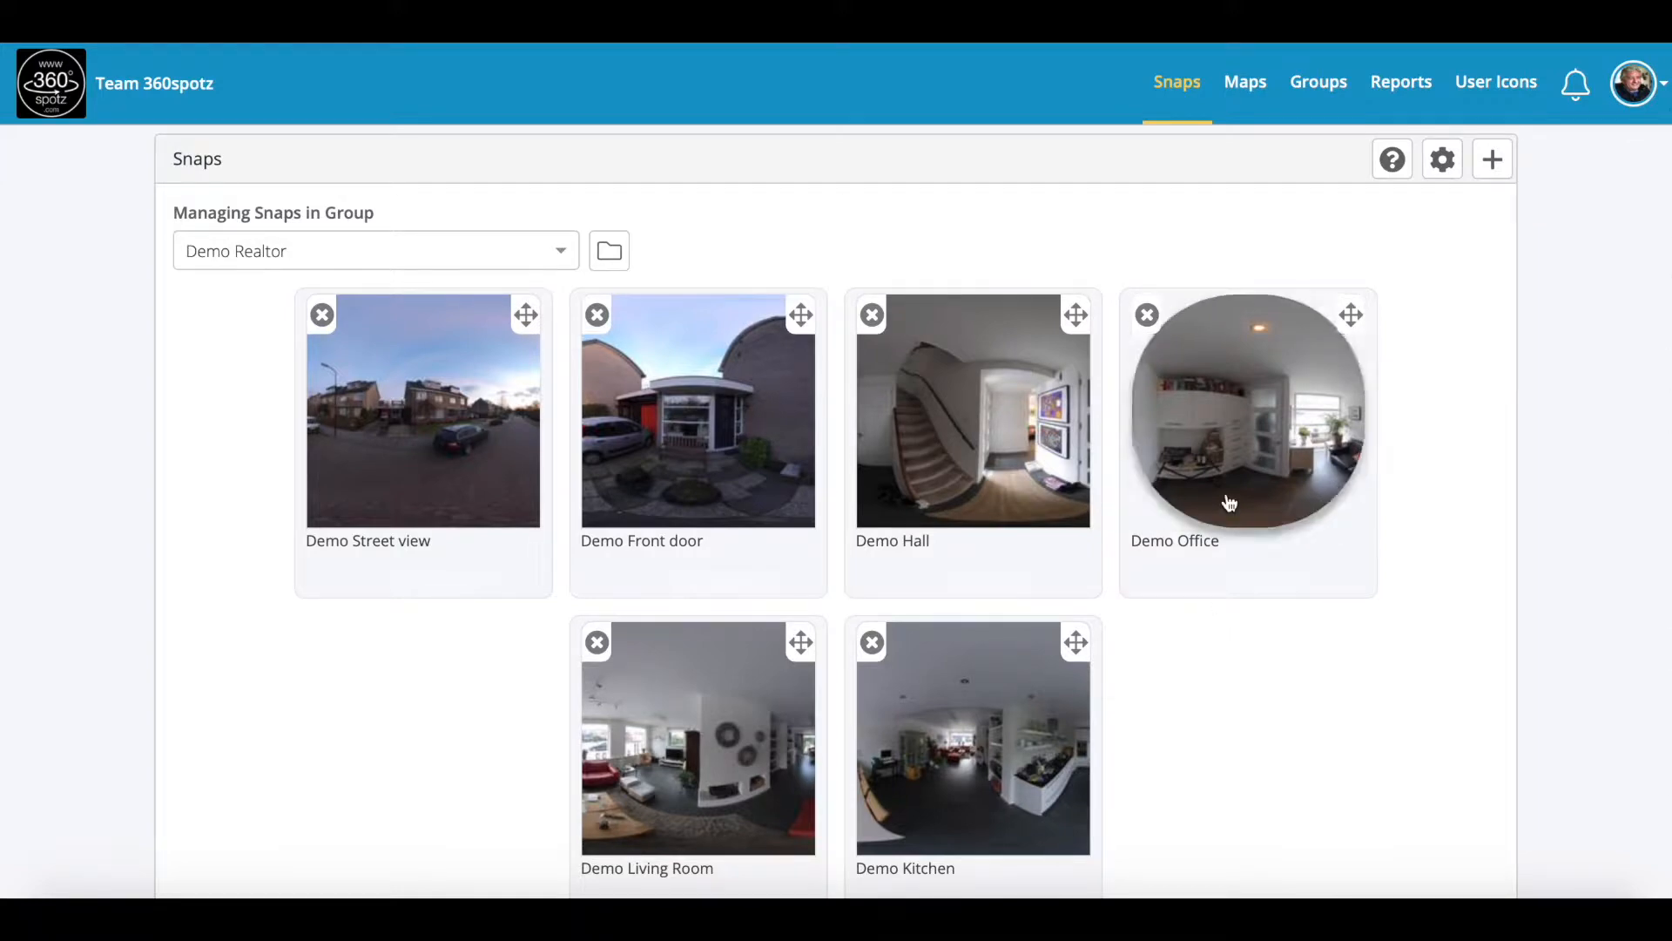
Step: Open Demo Hall, visit Demo Office and return, then go through the glass door into the living room
{"action": "left_click", "coordinate": [937, 488]}
{"action": "mouse_move", "coordinate": [647, 525]}
{"action": "left_mouse_down"}
{"action": "mouse_move", "coordinate": [752, 488]}
{"action": "mouse_move", "coordinate": [653, 486]}
{"action": "left_mouse_up"}
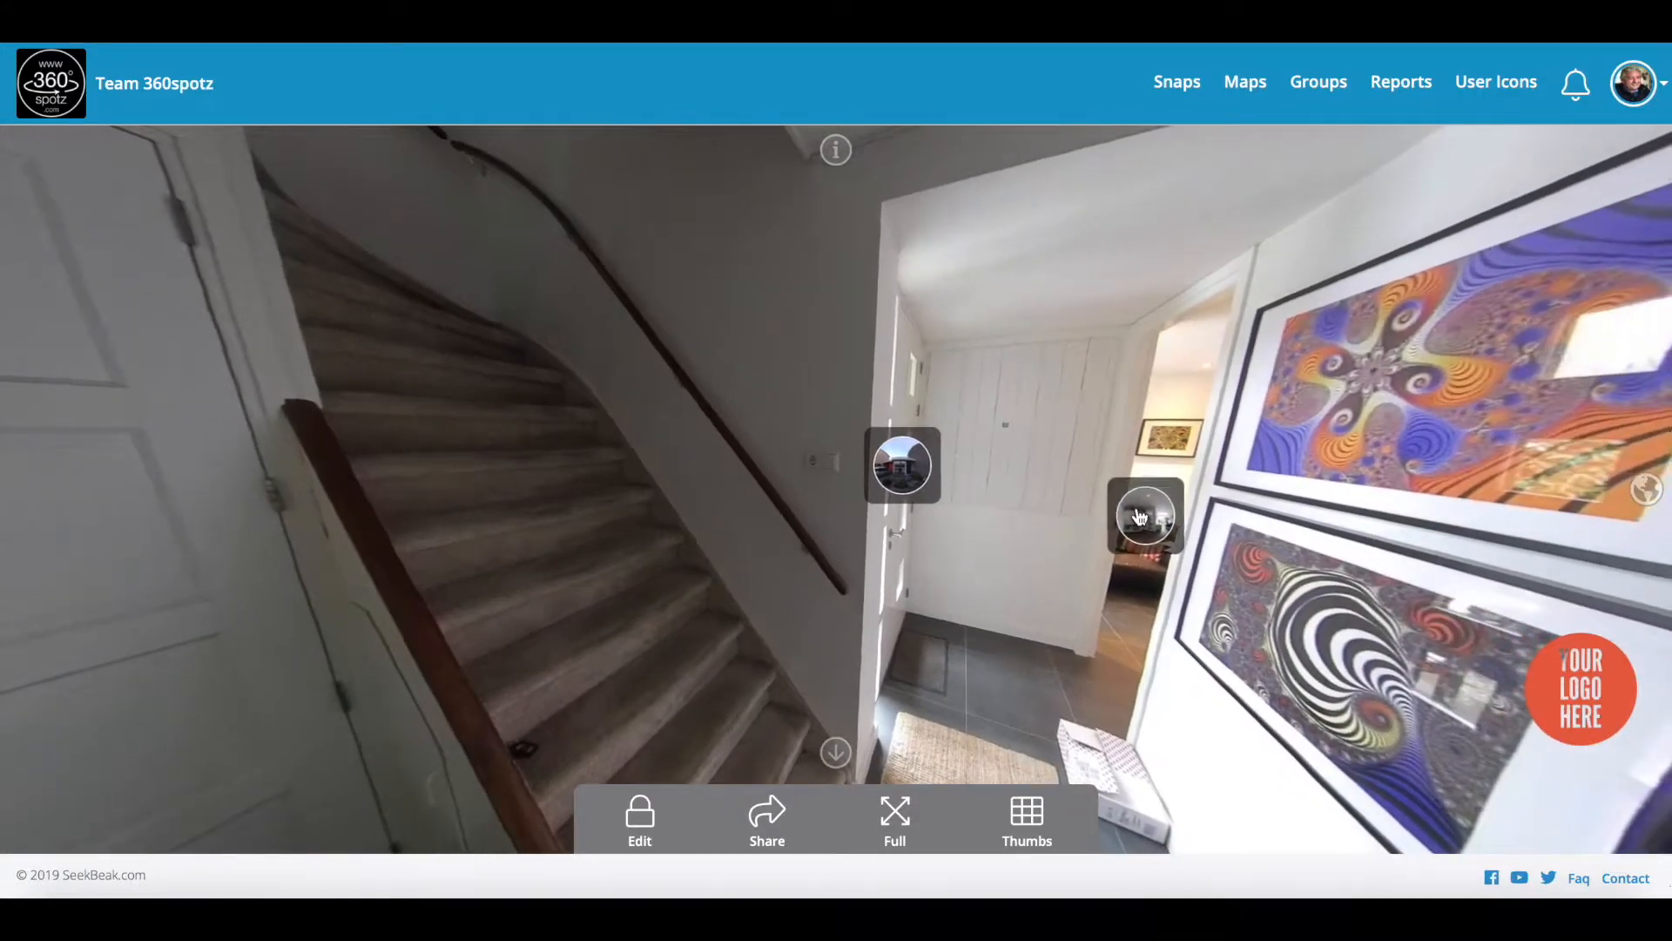
{"action": "left_click", "coordinate": [1142, 506]}
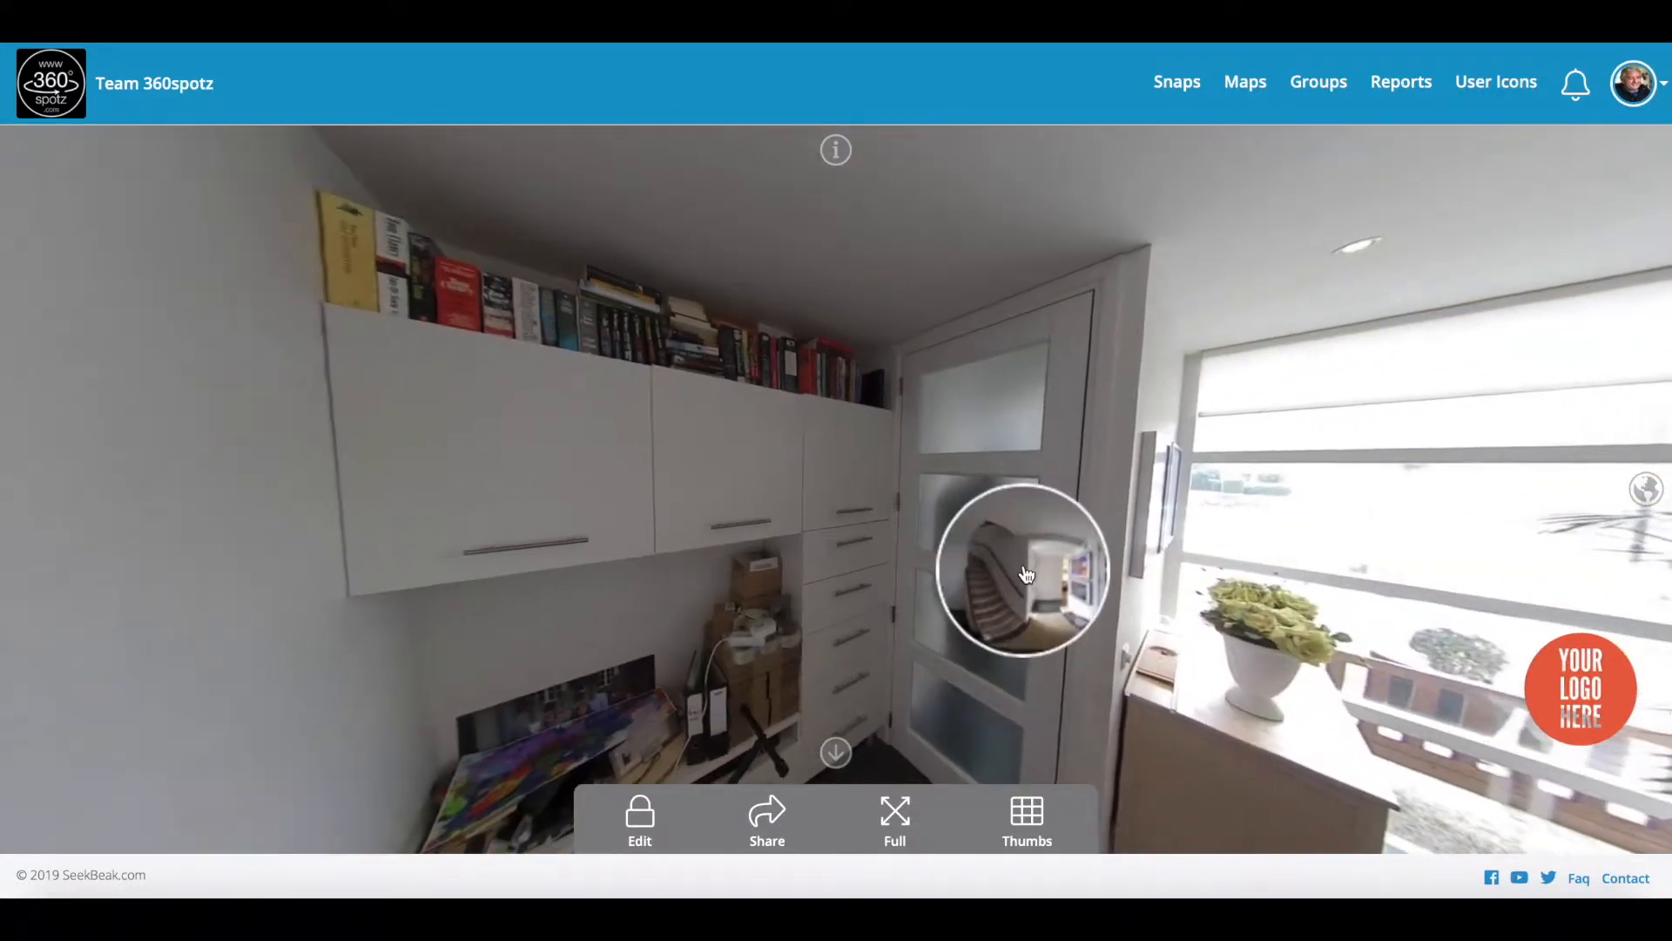
{"action": "left_click", "coordinate": [1026, 574]}
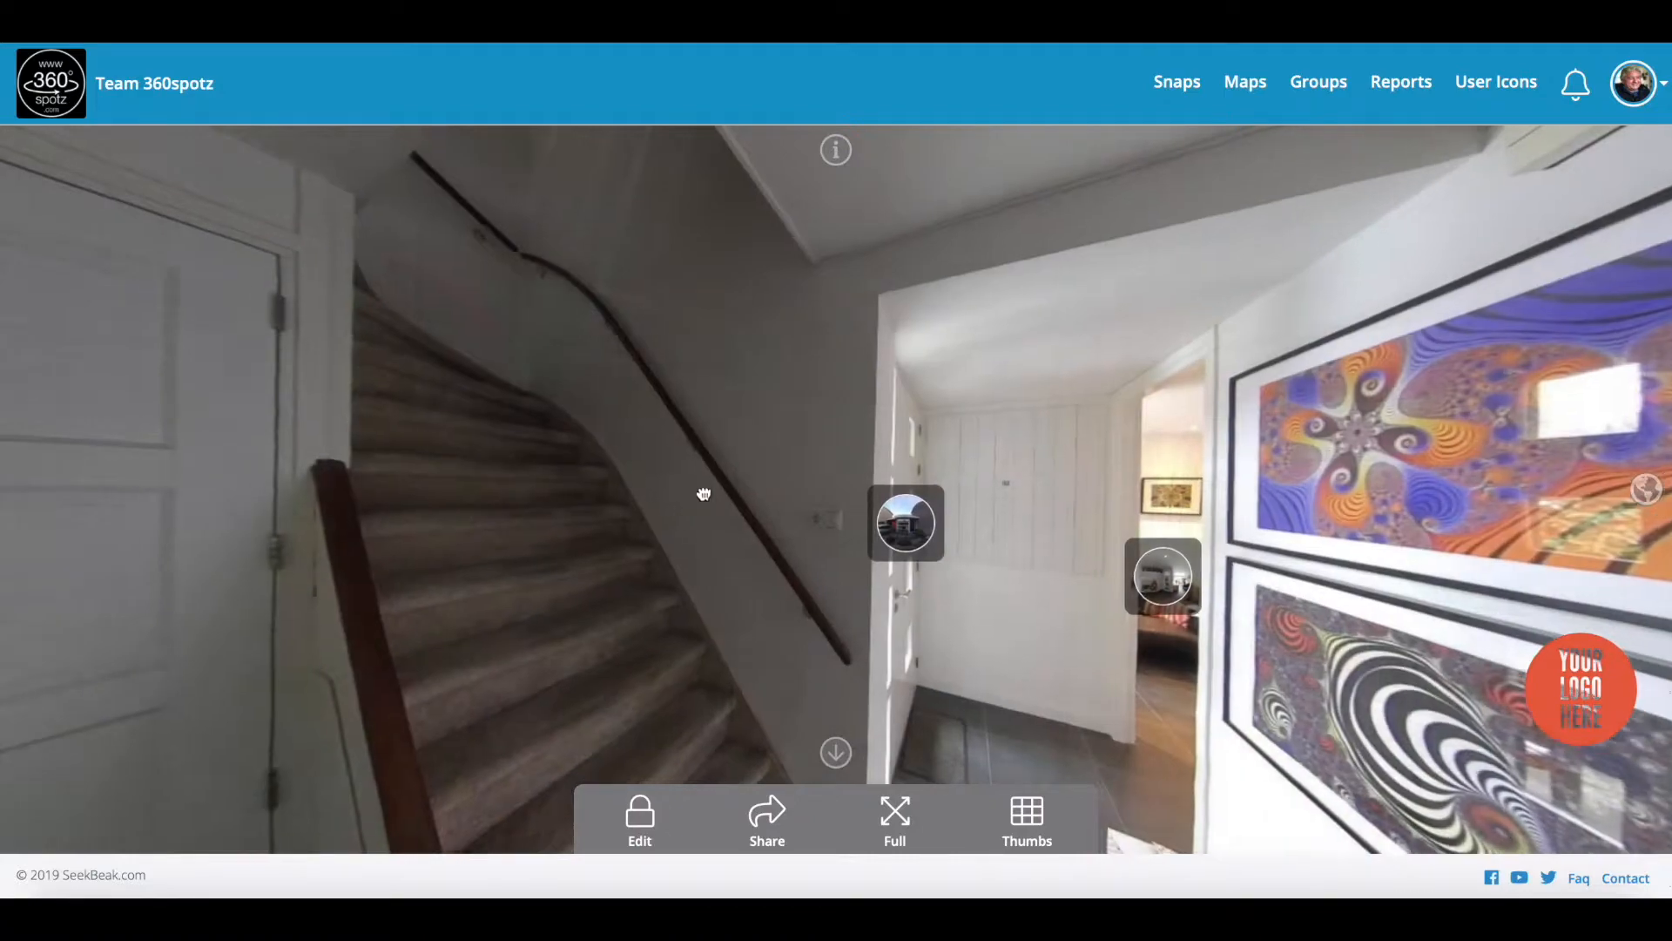
{"action": "left_click_drag", "start_coordinate": [704, 495], "coordinate": [1109, 471]}
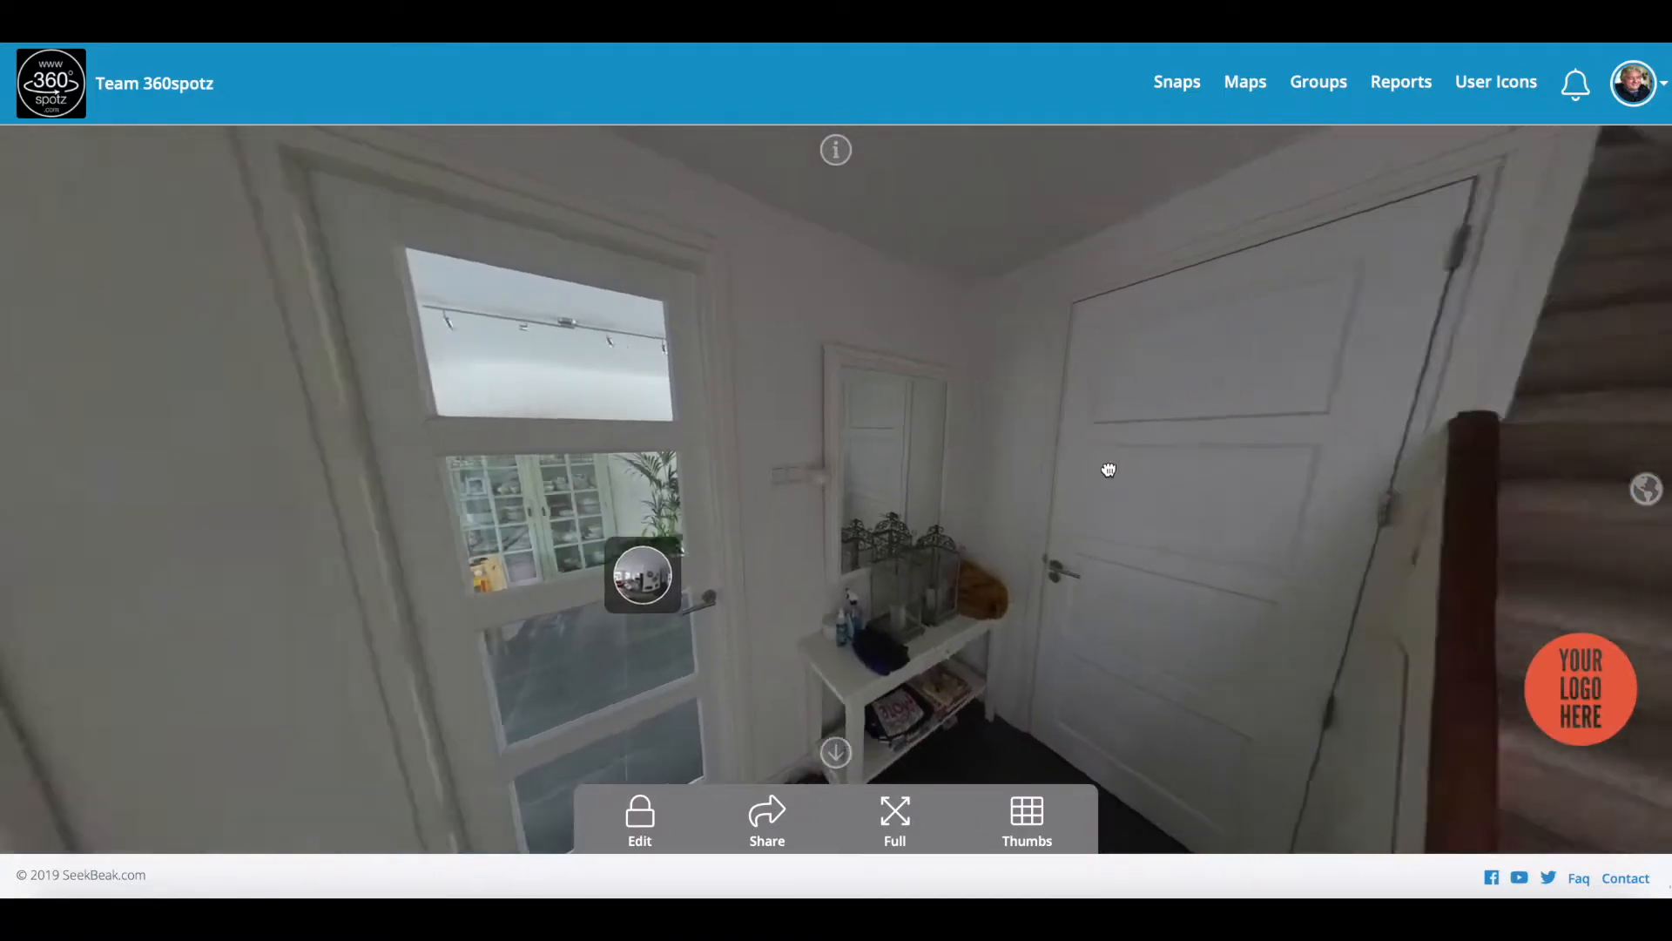
{"action": "left_click", "coordinate": [693, 573]}
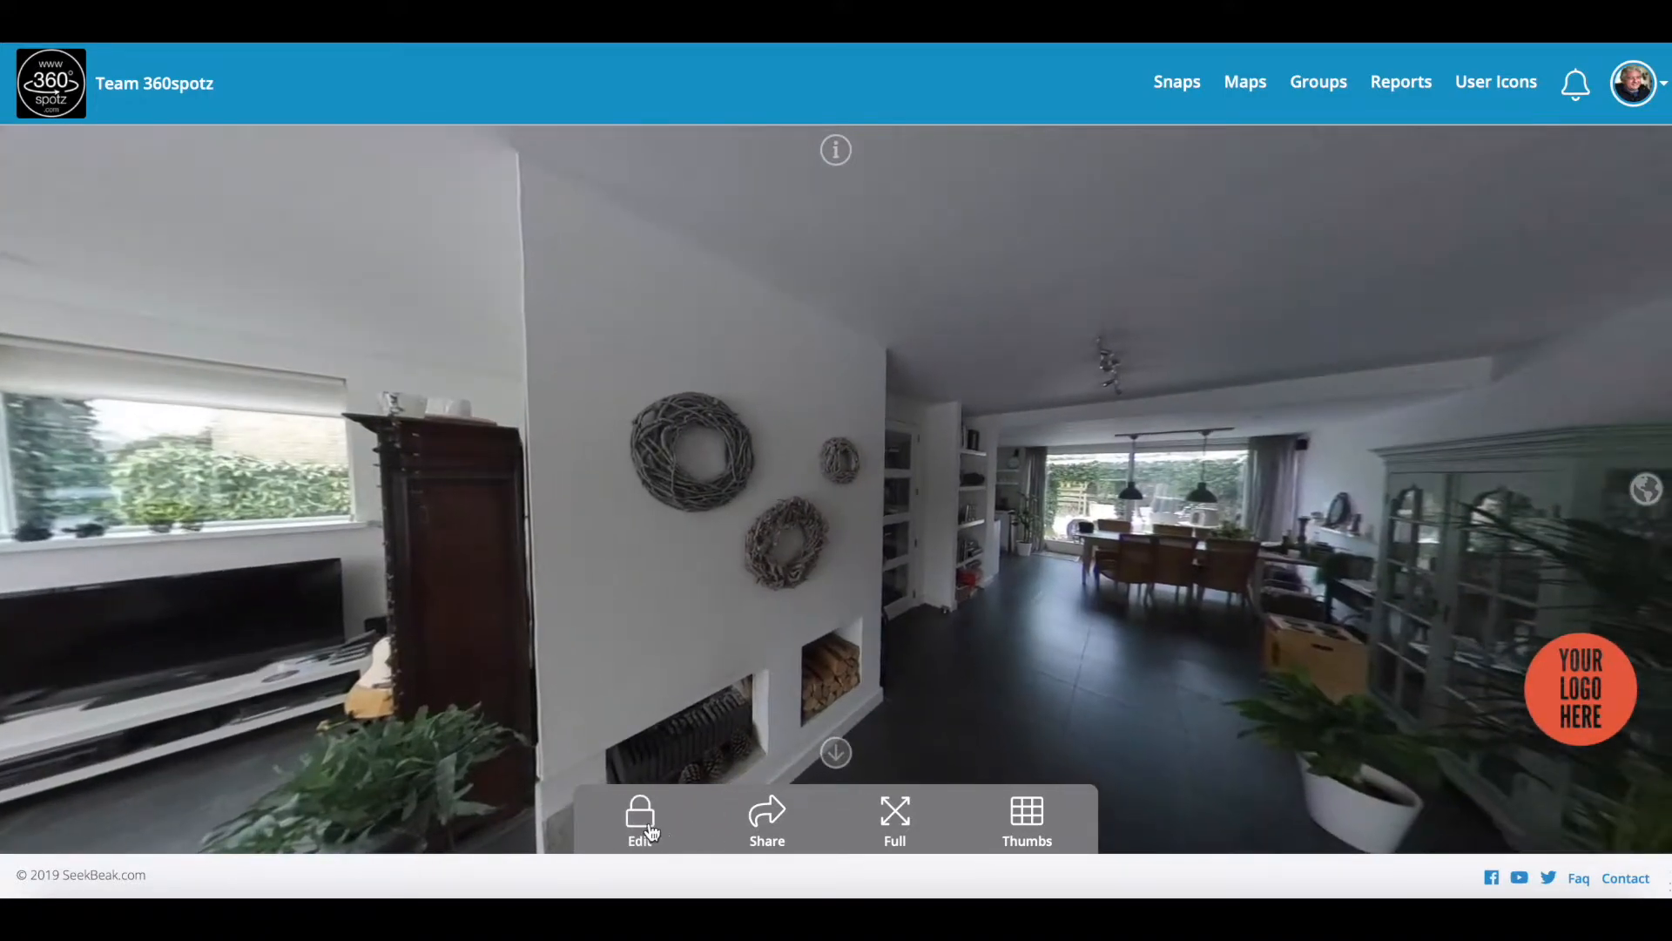
Step: Add an unlabelled Snap hotspot by the wreathed wall that jumps to Demo Hall, and save
{"action": "left_click", "coordinate": [640, 817]}
{"action": "left_click", "coordinate": [706, 823]}
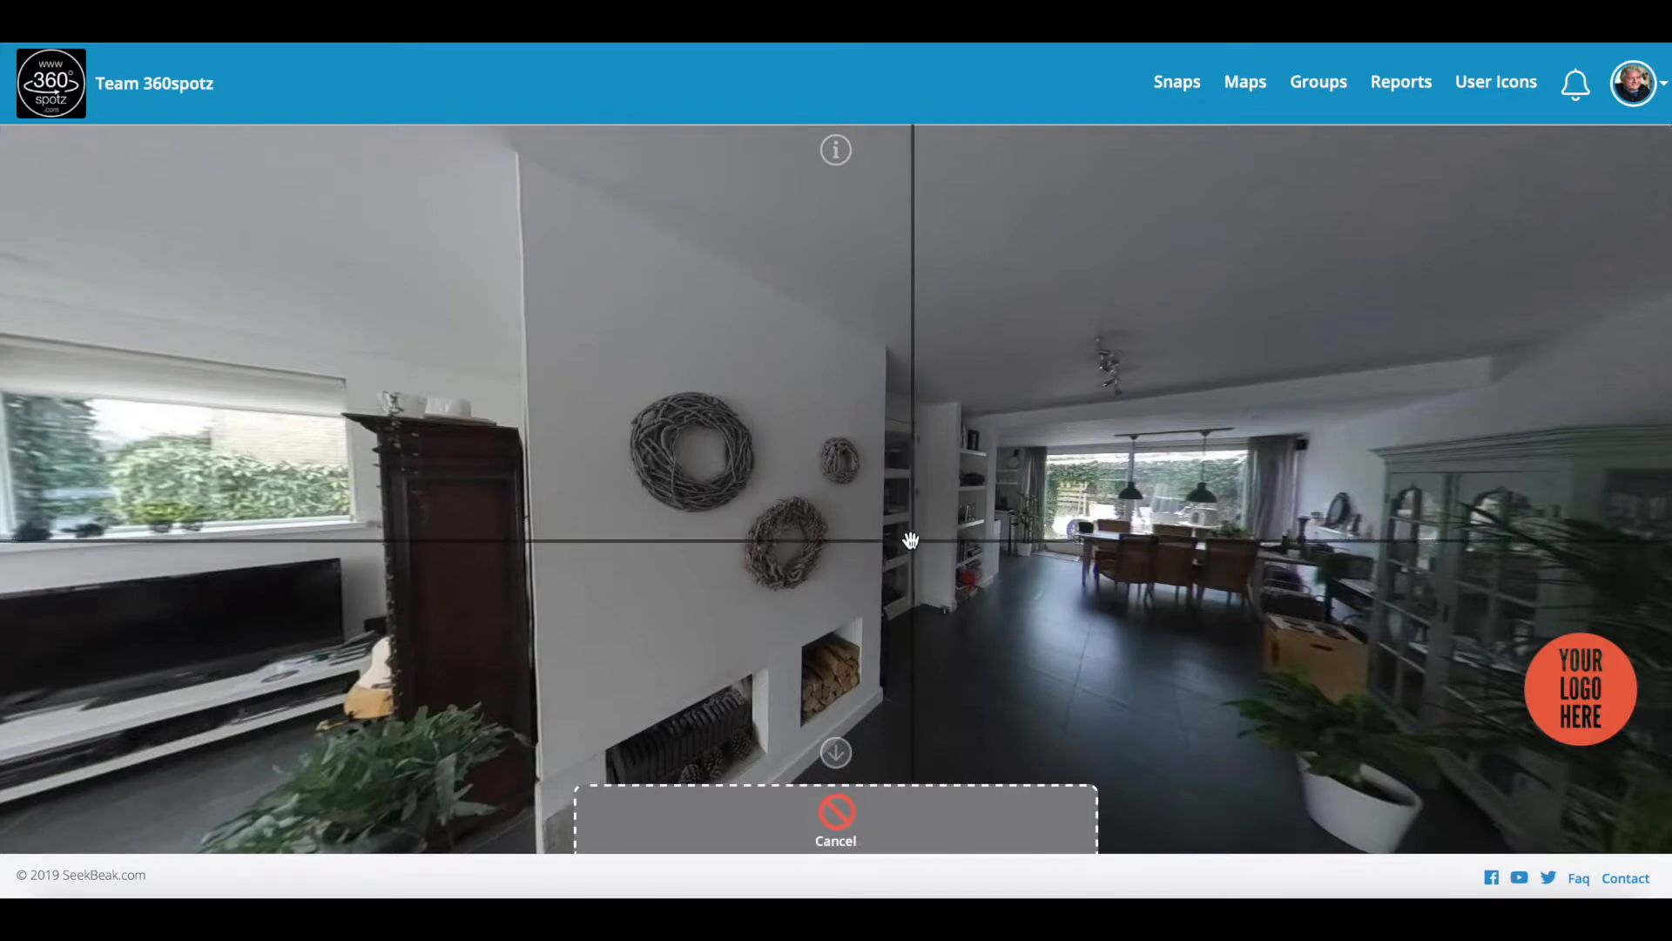
{"action": "left_click", "coordinate": [911, 540]}
{"action": "left_click", "coordinate": [915, 547]}
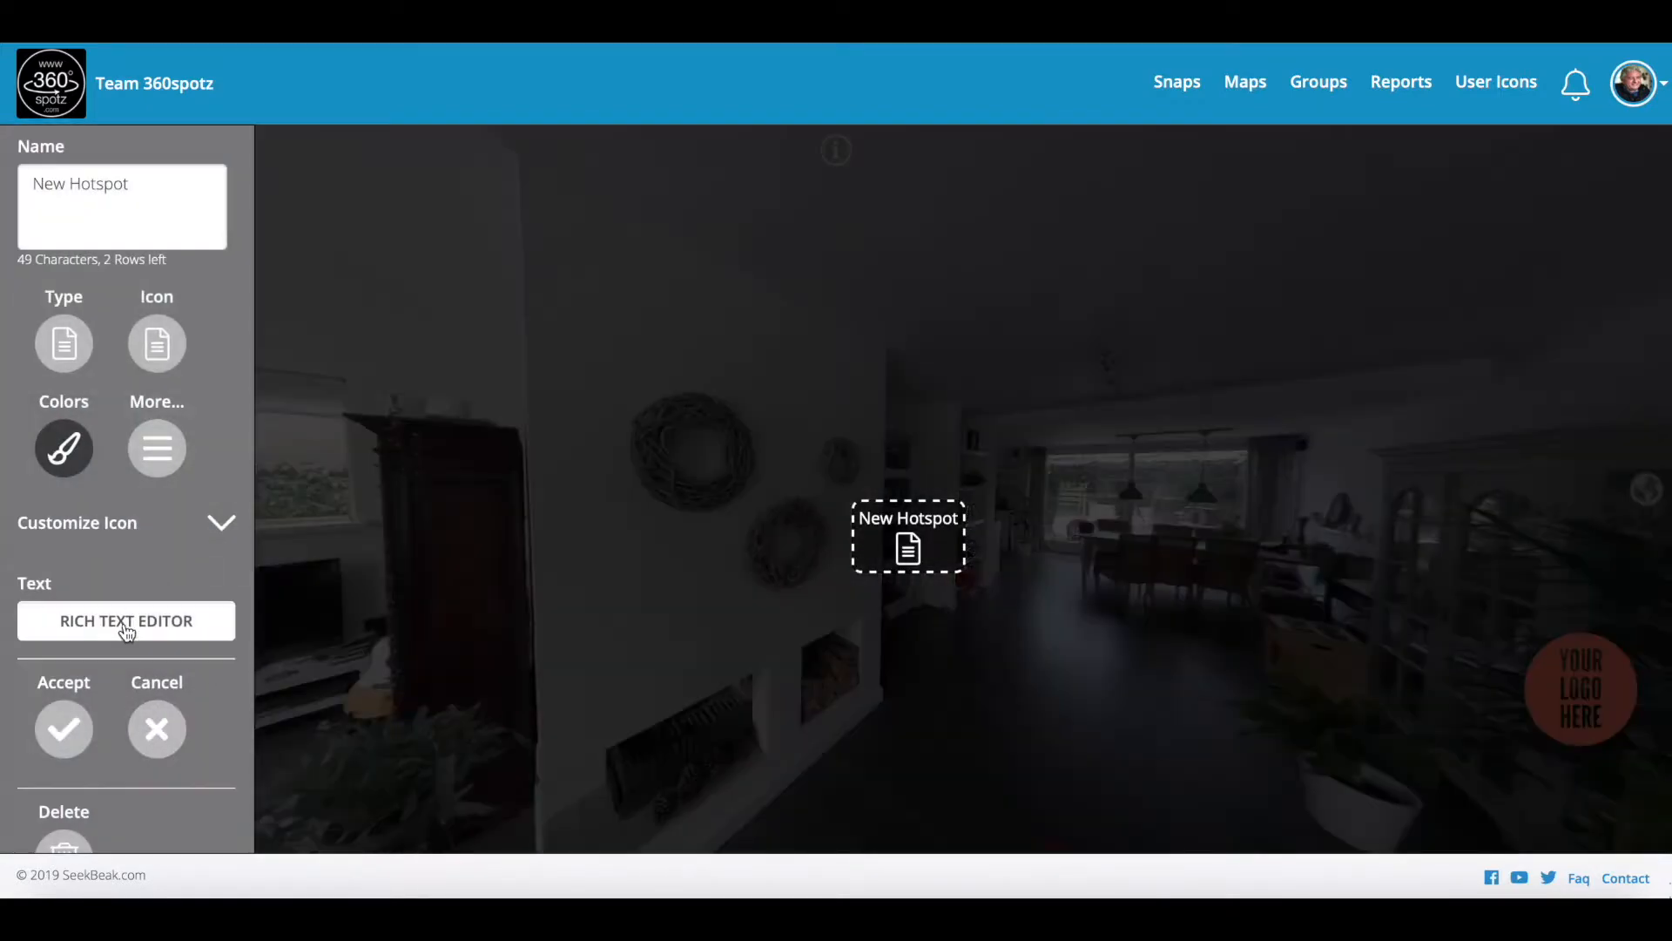
{"action": "left_click", "coordinate": [74, 350]}
{"action": "left_click", "coordinate": [60, 616]}
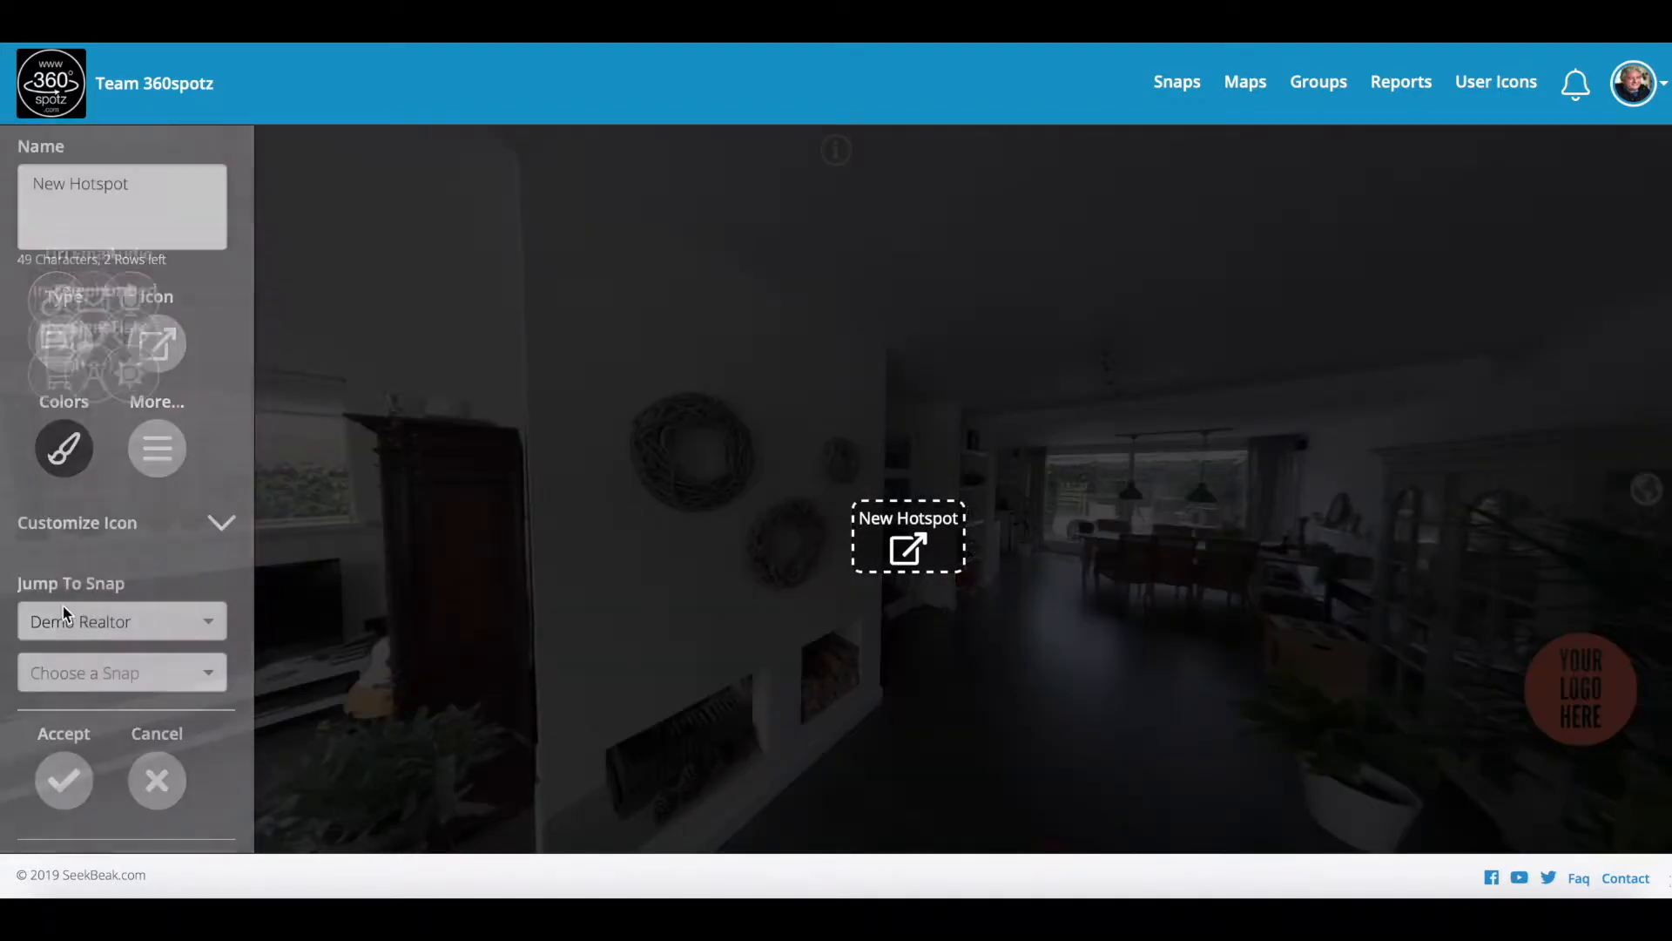
{"action": "left_click", "coordinate": [109, 679]}
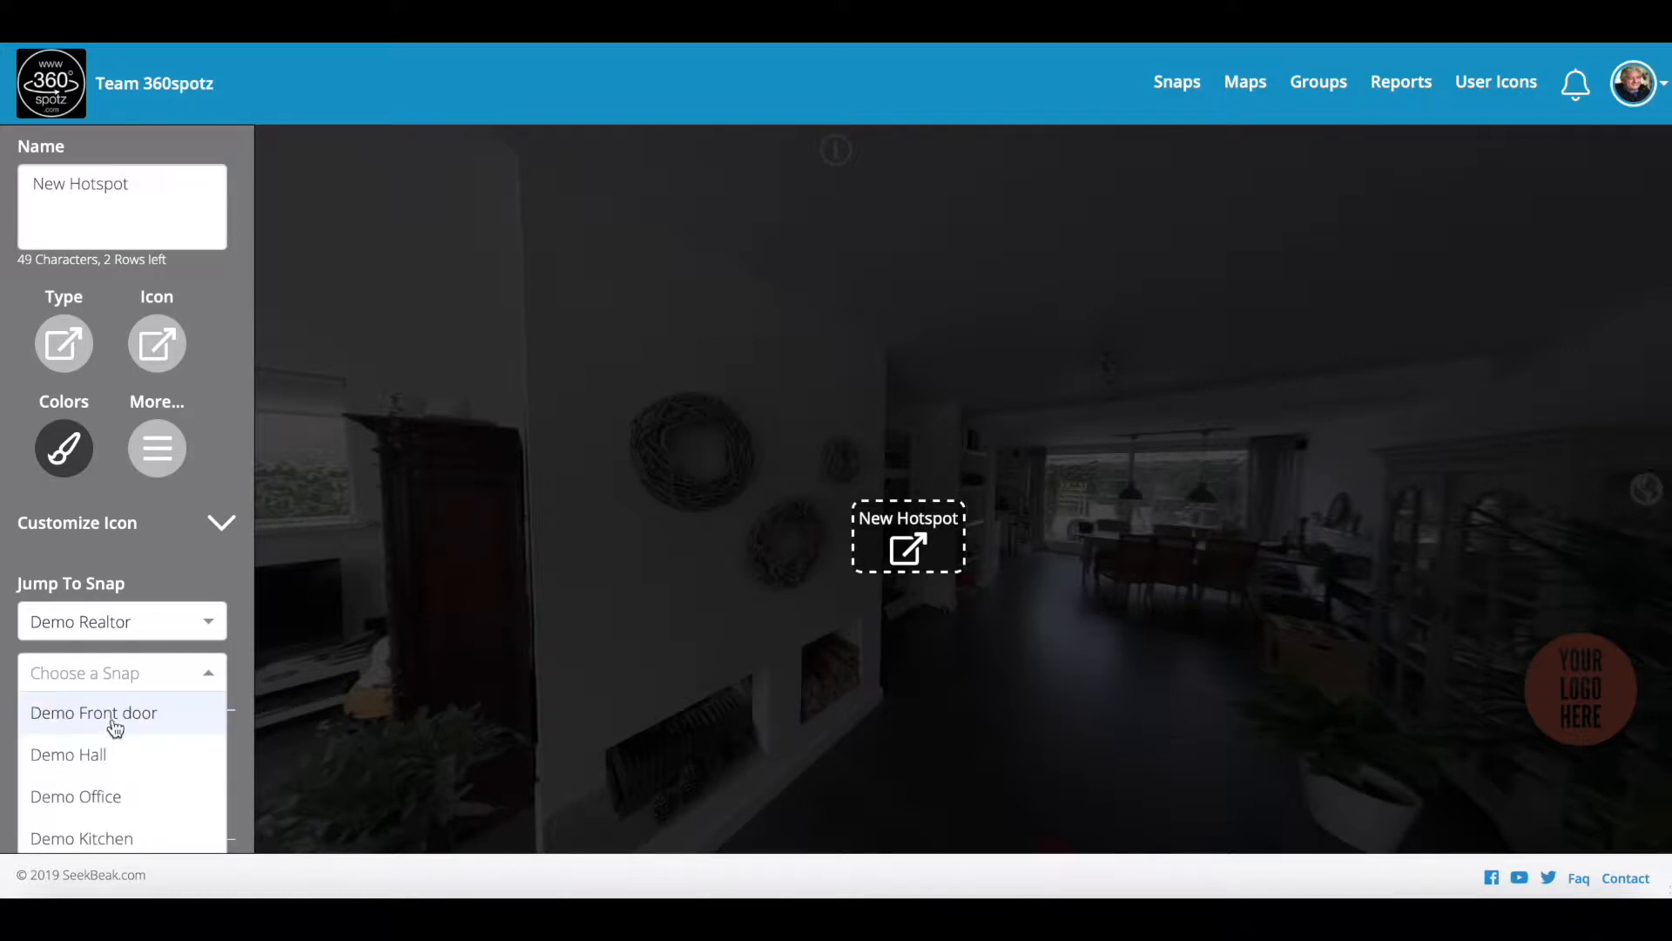
{"action": "left_click", "coordinate": [101, 756]}
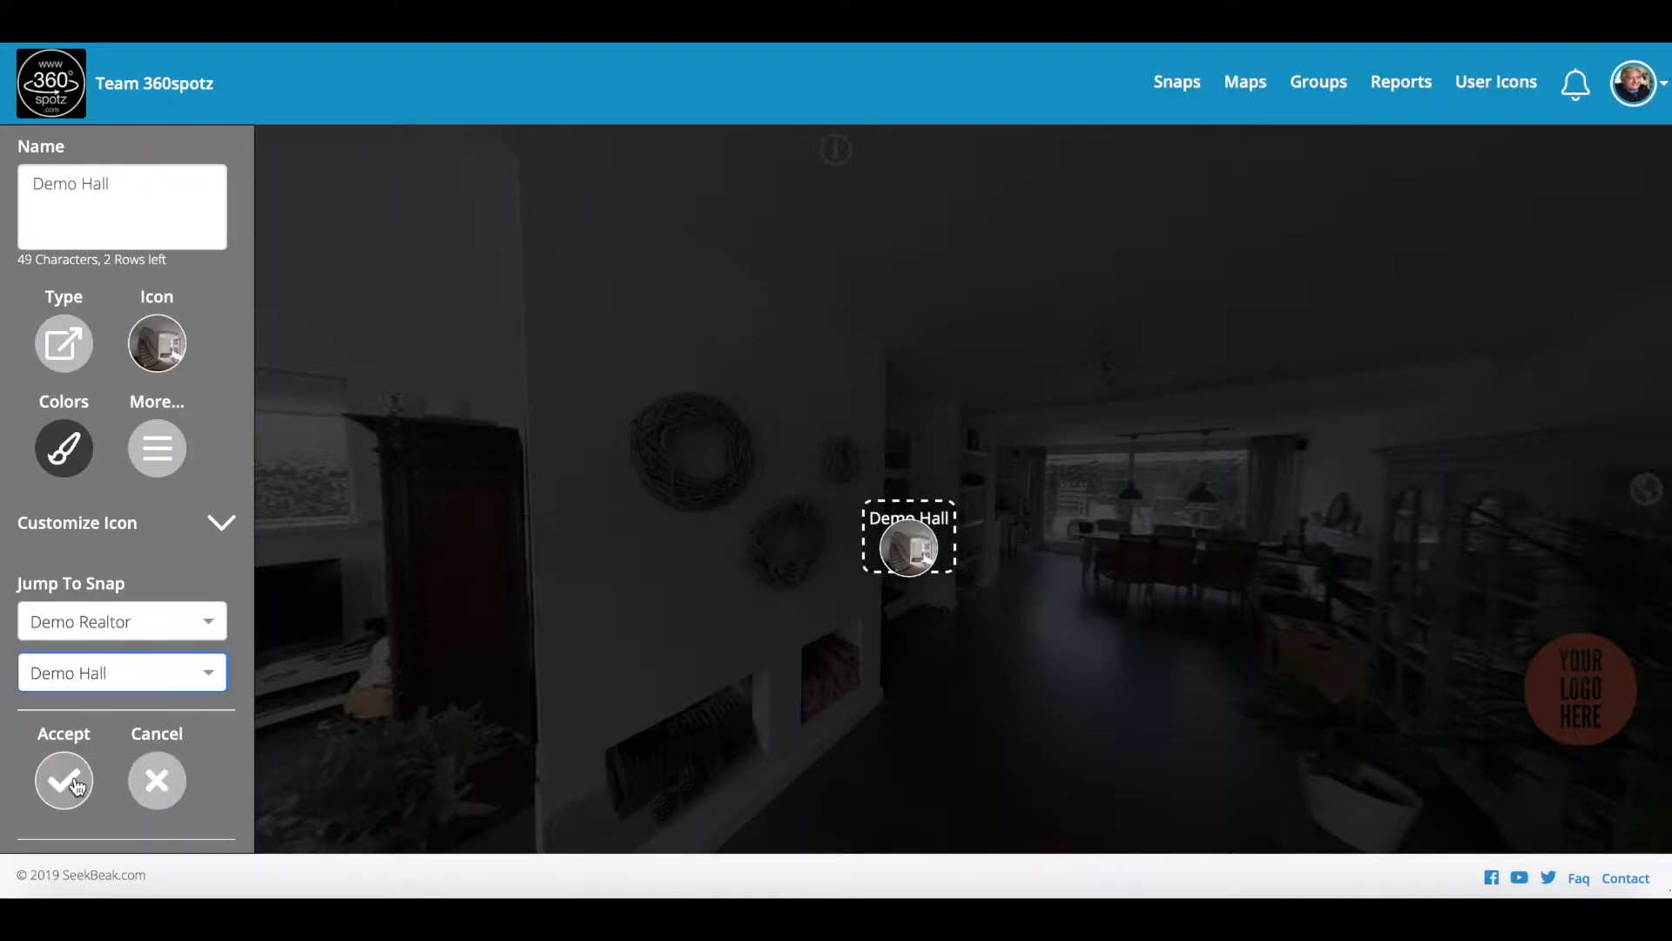
{"action": "key", "text": "BackSpace"}
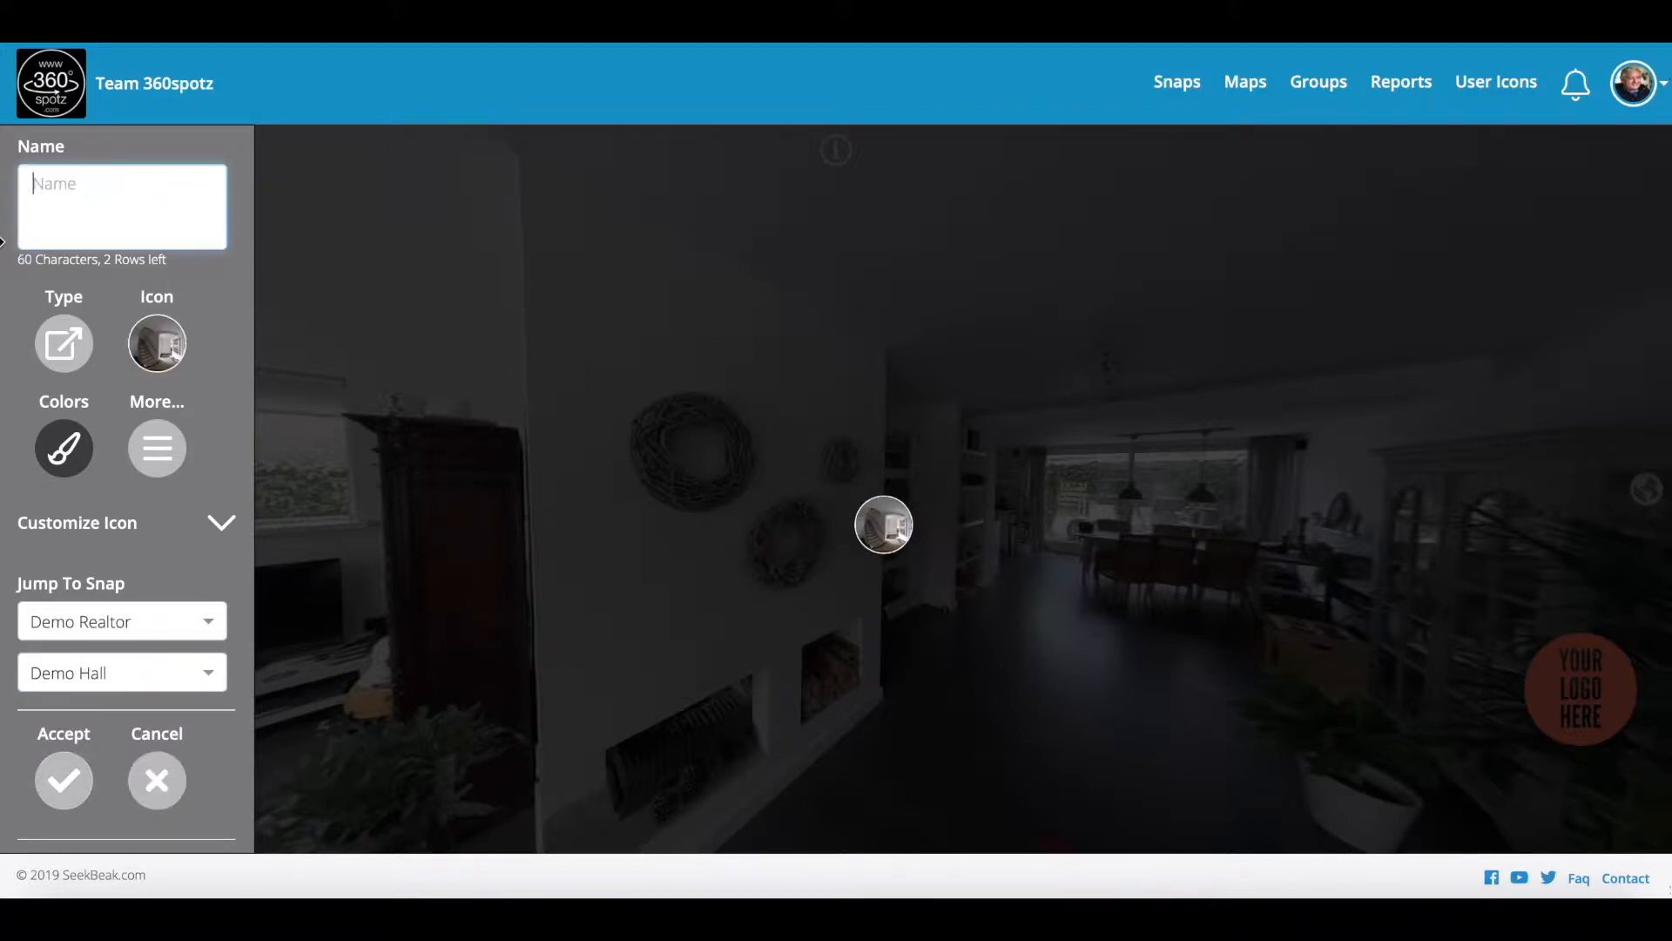
{"action": "left_click", "coordinate": [51, 759]}
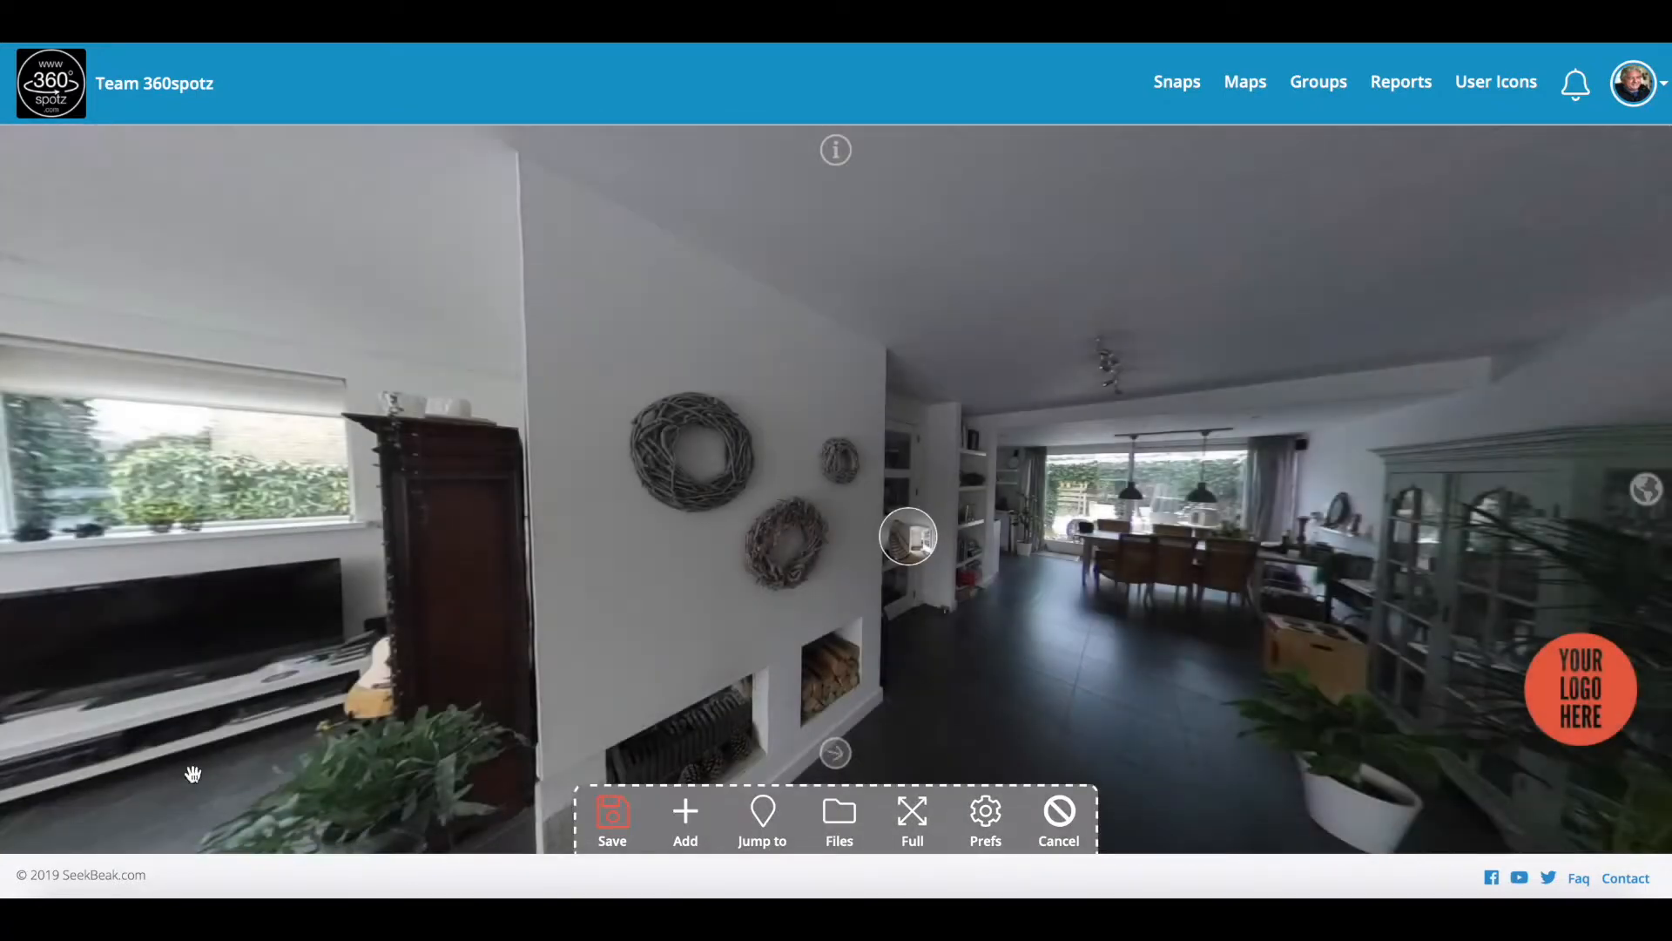
{"action": "left_click", "coordinate": [614, 830]}
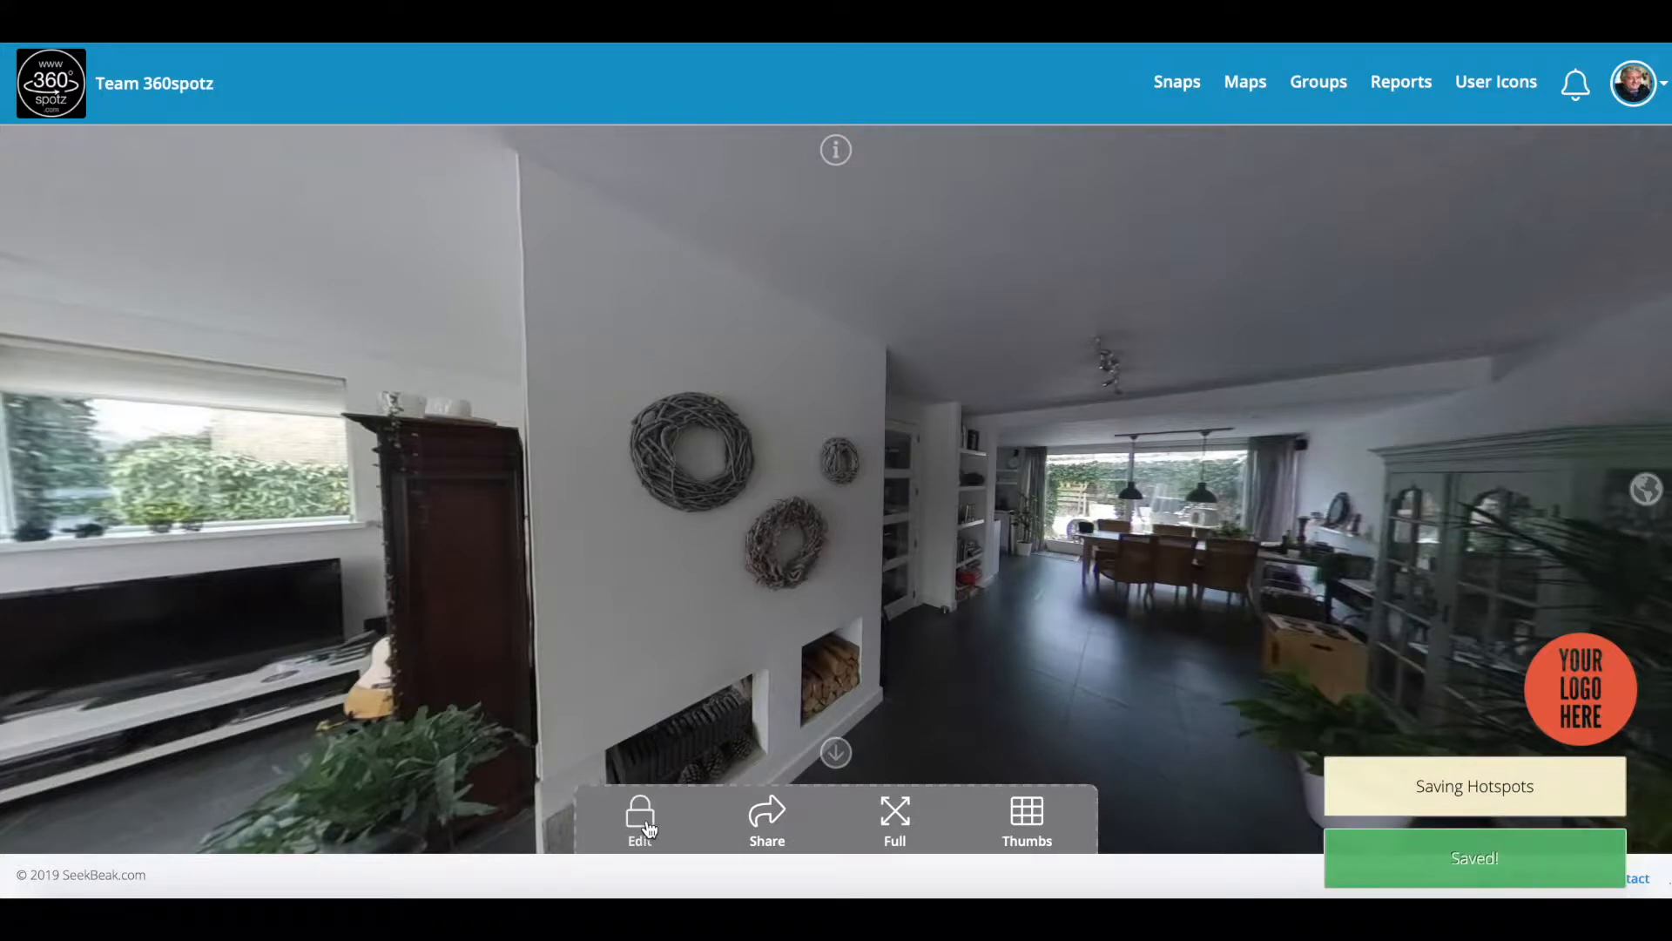
Step: Add a second unlabelled Snap hotspot toward the dining area that jumps to Demo Kitchen, and save
{"action": "left_click", "coordinate": [642, 832]}
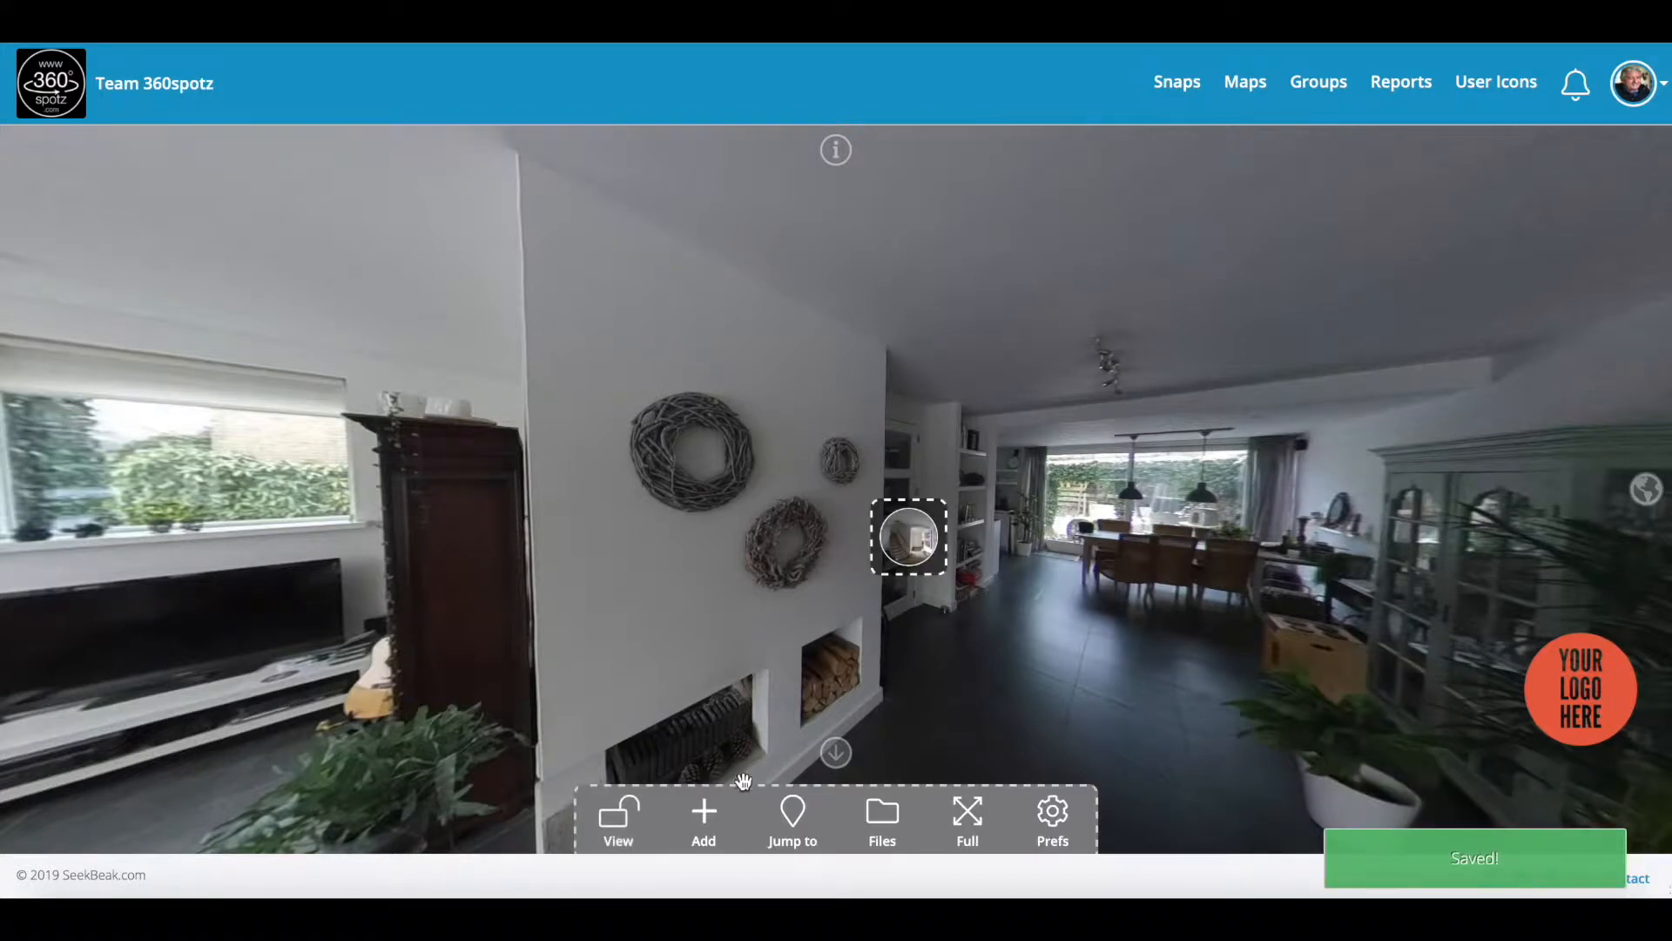
{"action": "left_click", "coordinate": [705, 817]}
{"action": "left_click", "coordinate": [1068, 530]}
{"action": "left_click", "coordinate": [1068, 529]}
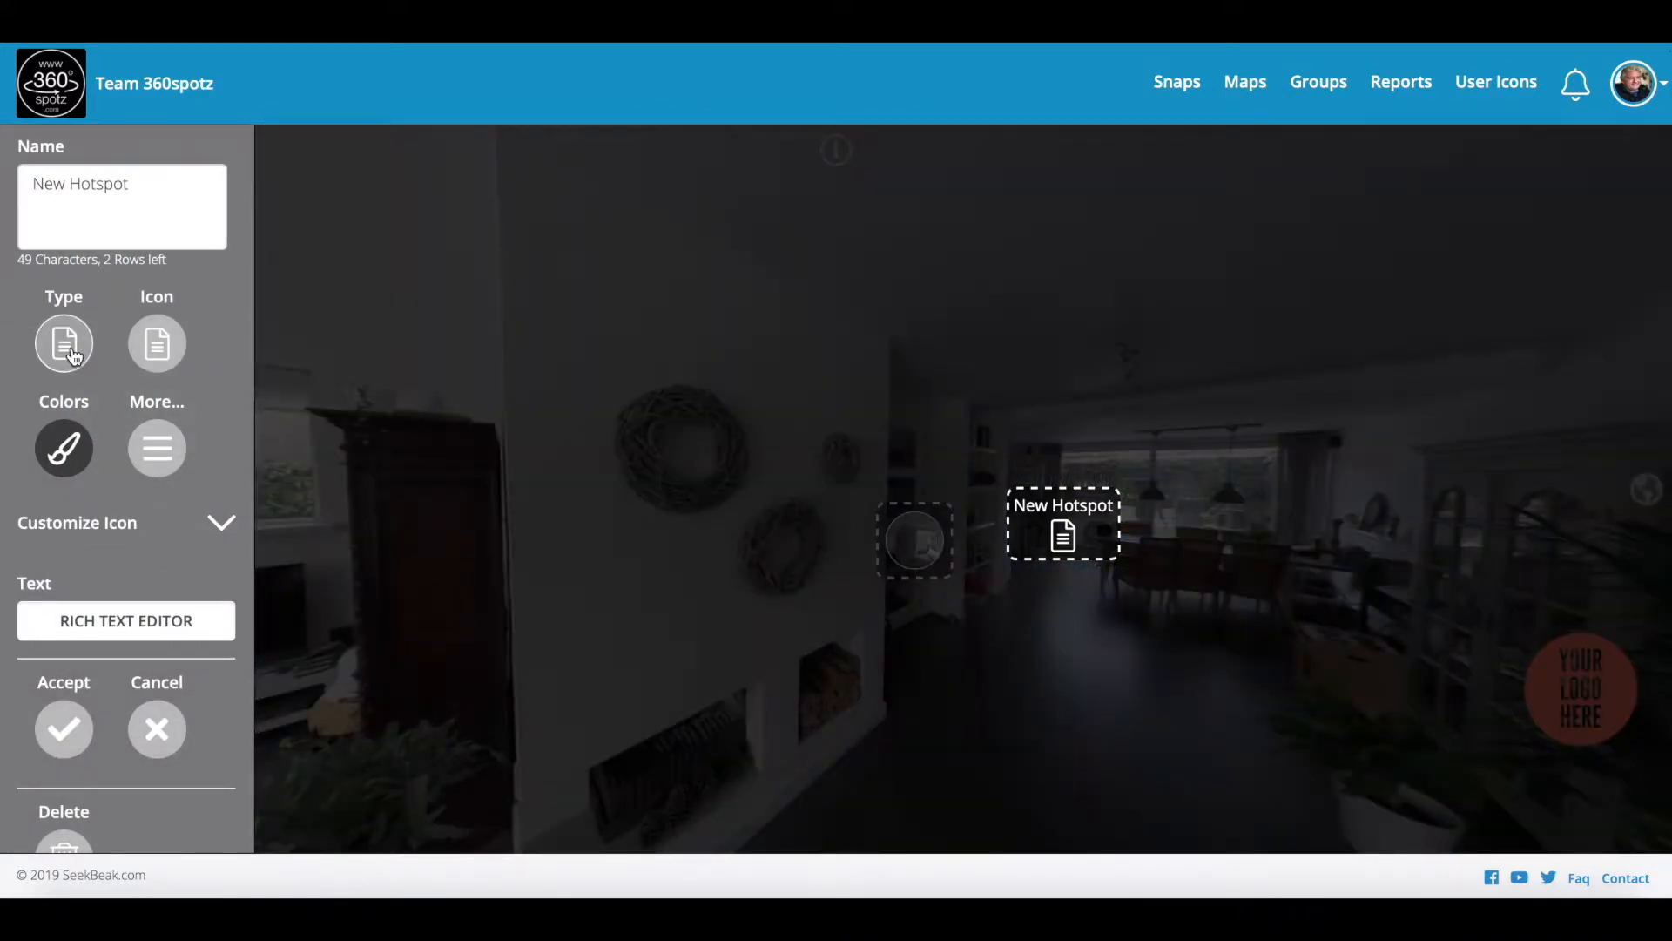
{"action": "left_click", "coordinate": [65, 348]}
{"action": "left_click", "coordinate": [58, 619]}
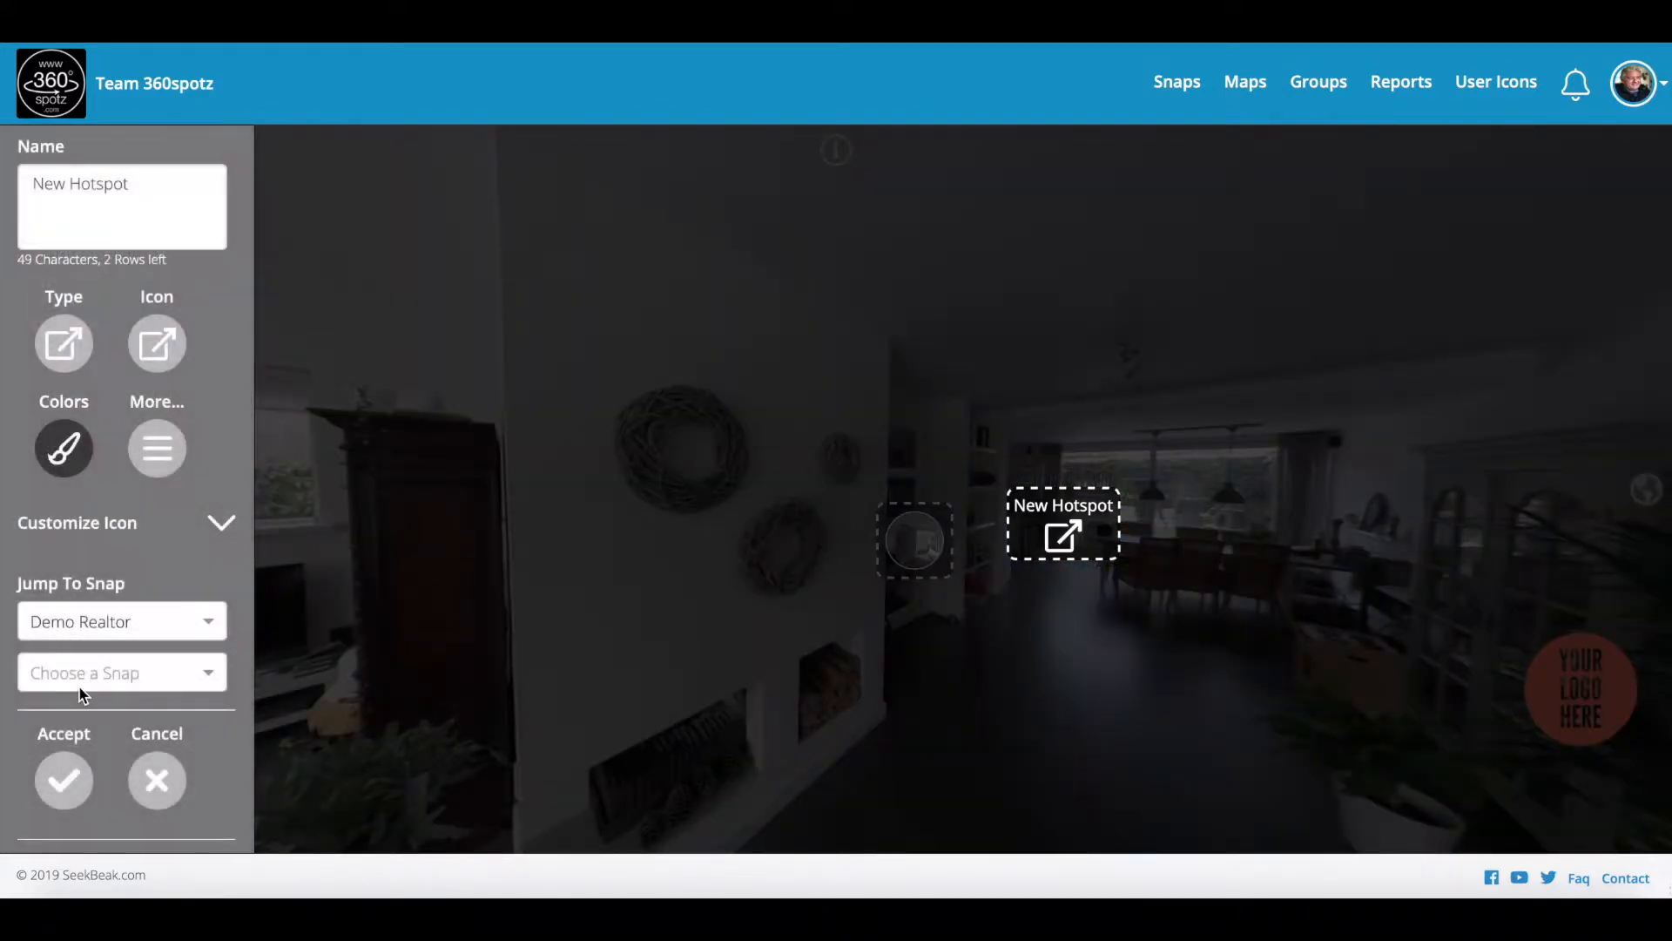
{"action": "left_click", "coordinate": [89, 671]}
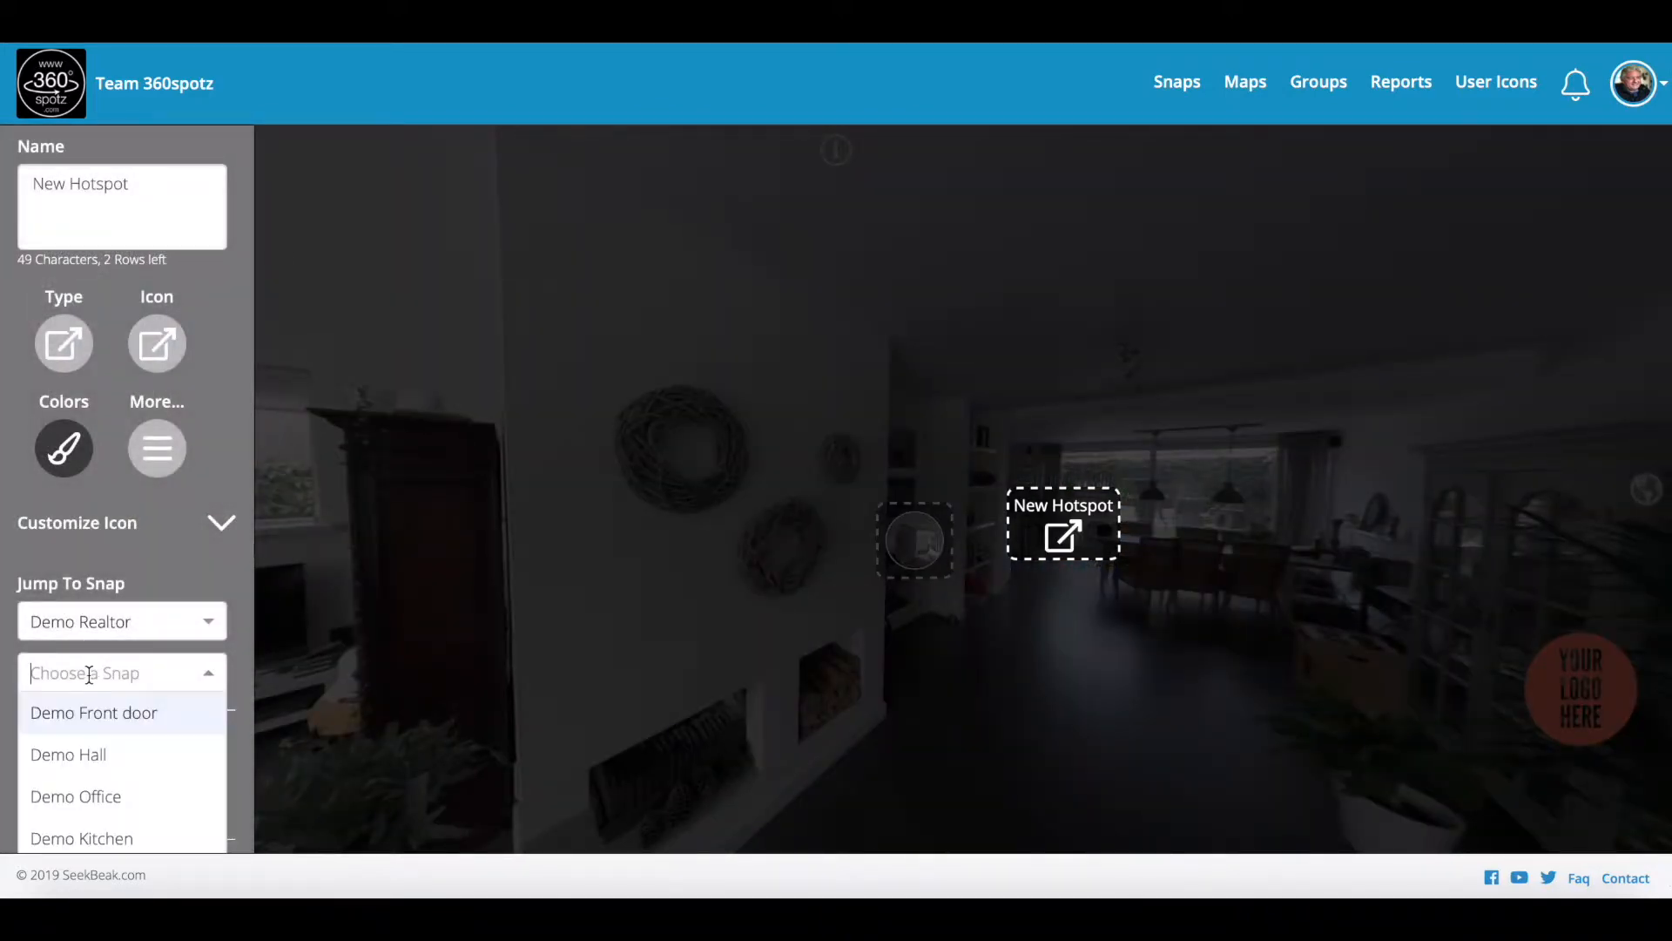
{"action": "left_click", "coordinate": [106, 835]}
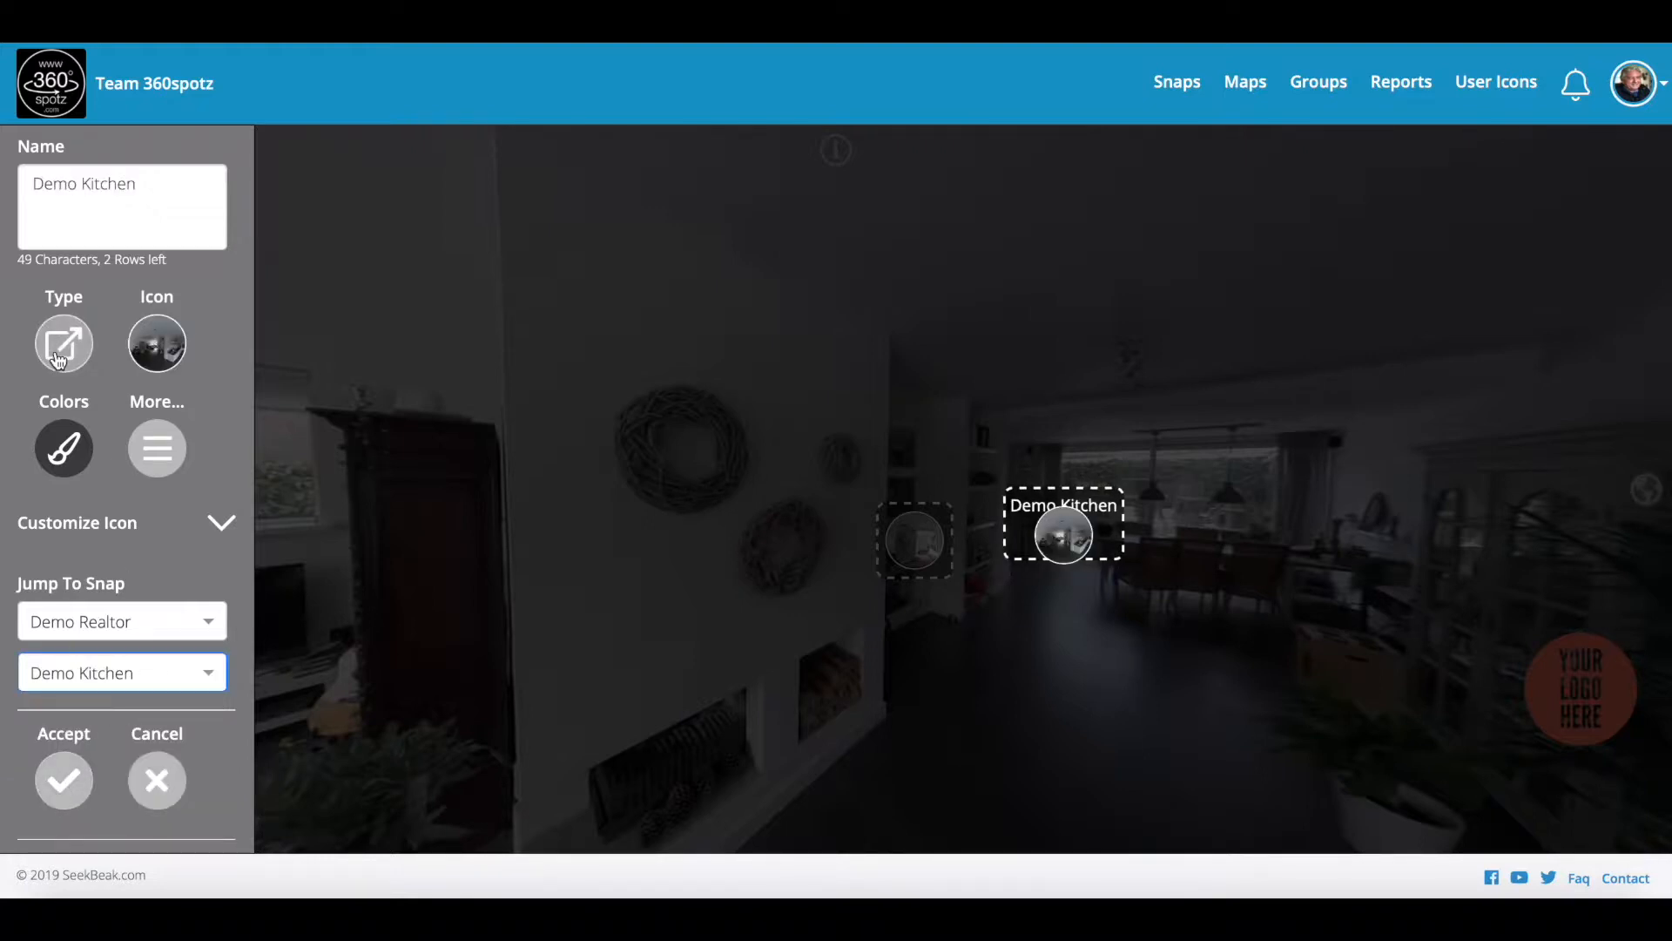
{"action": "key", "text": "BackSpace"}
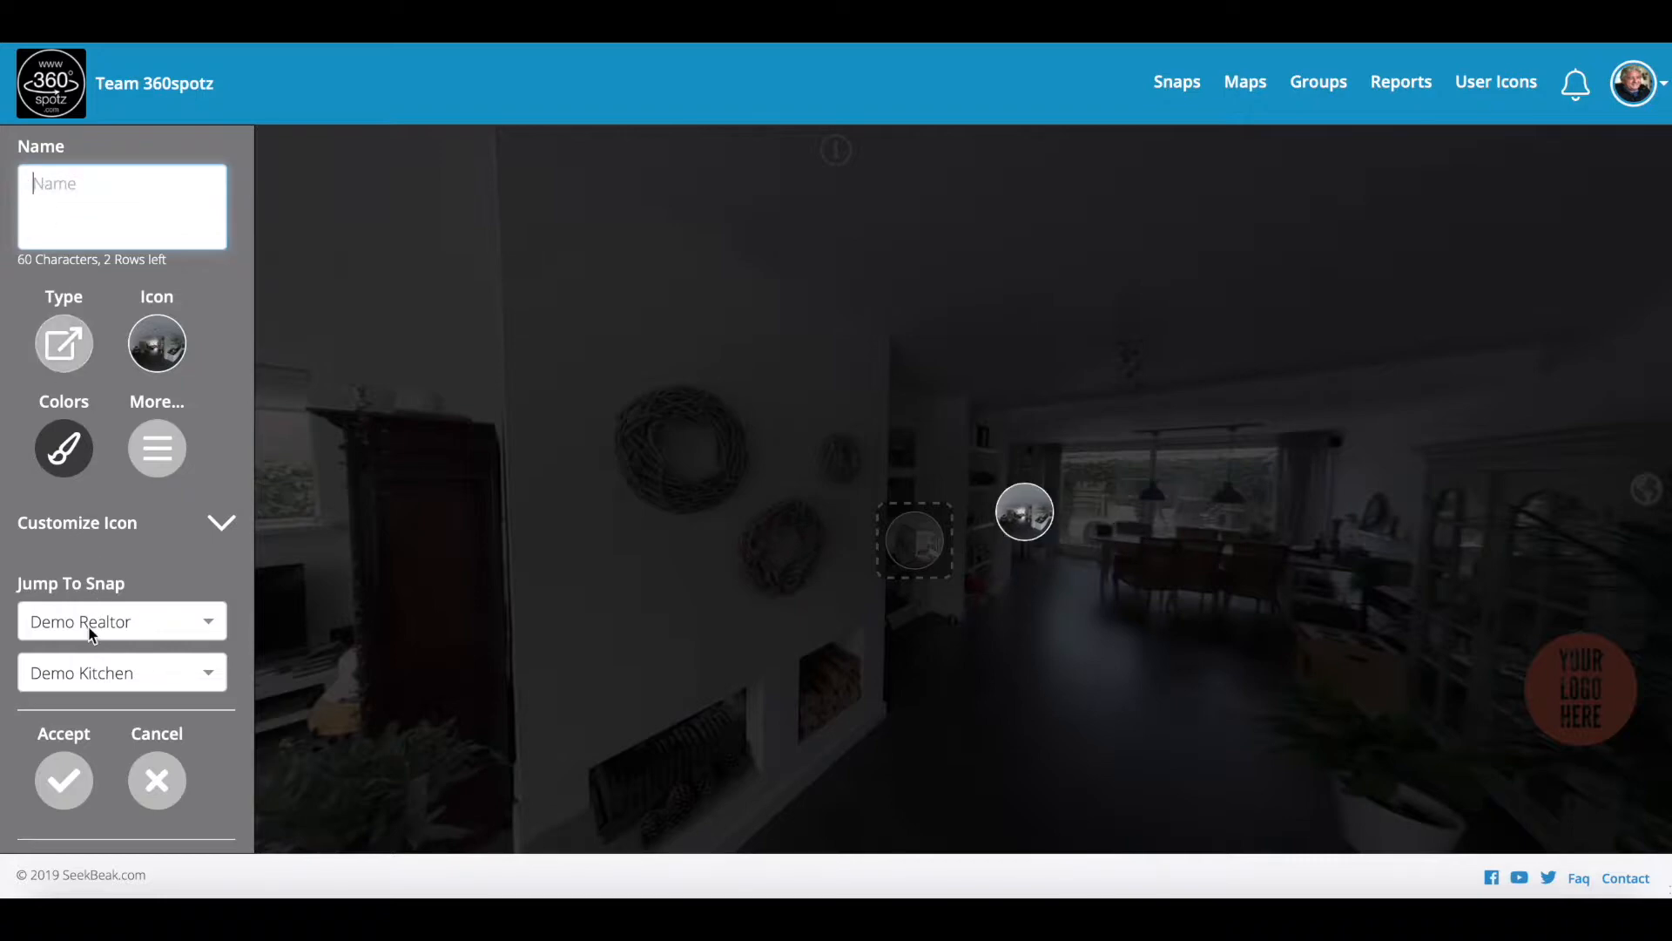
{"action": "left_click", "coordinate": [63, 782]}
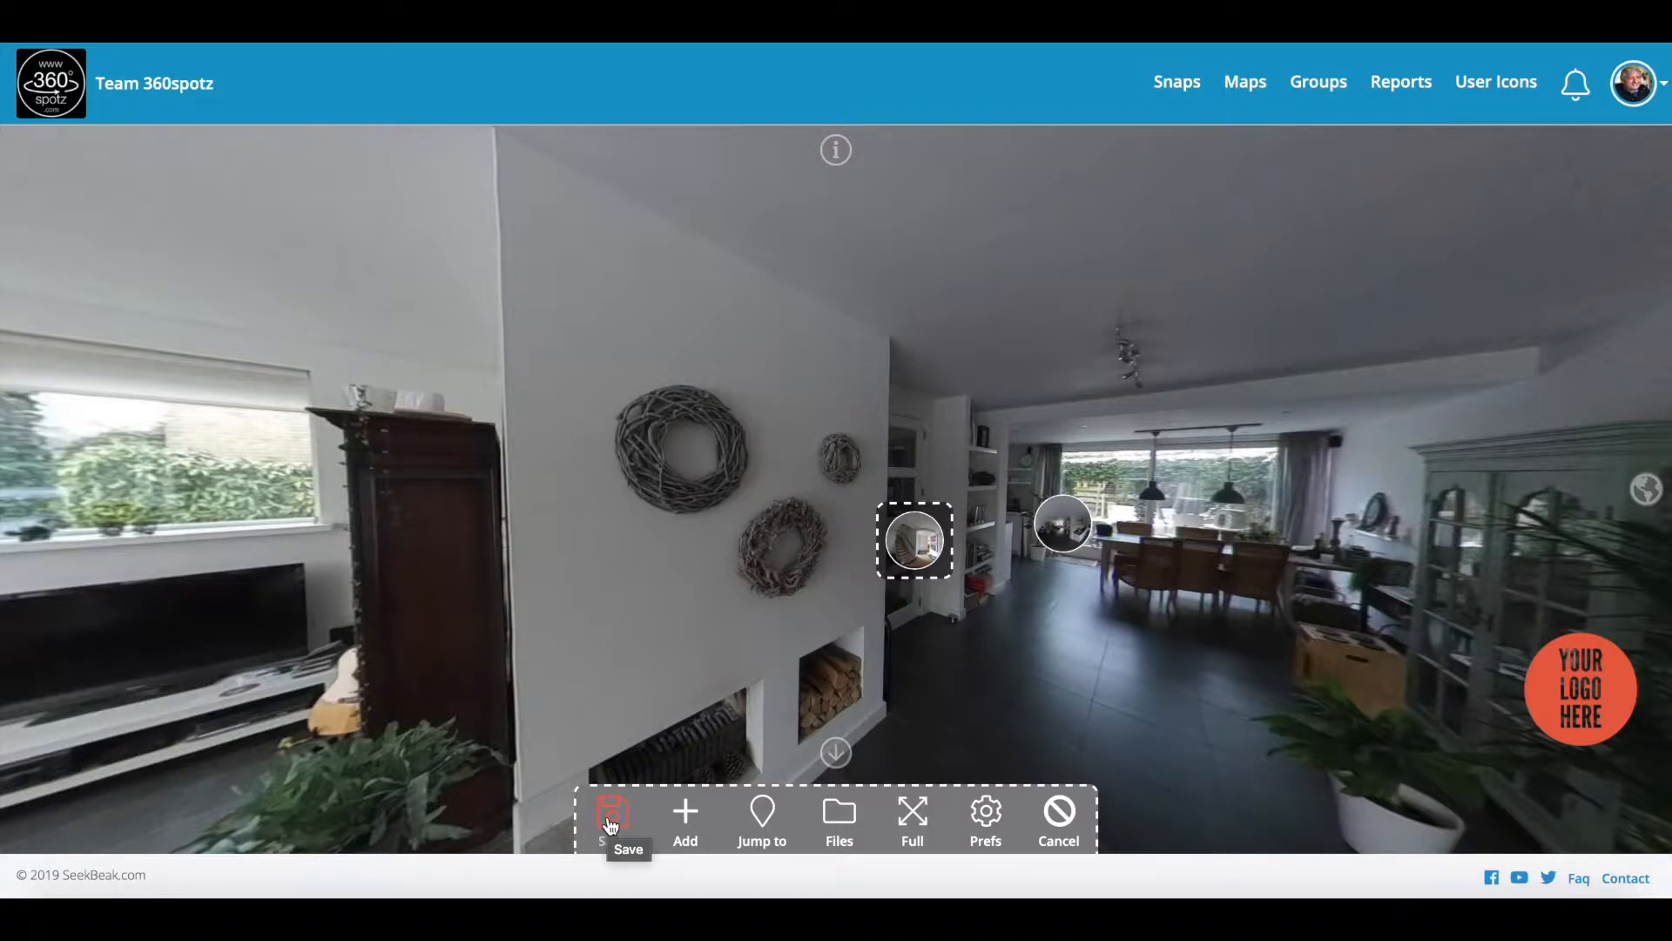
{"action": "left_click", "coordinate": [611, 818]}
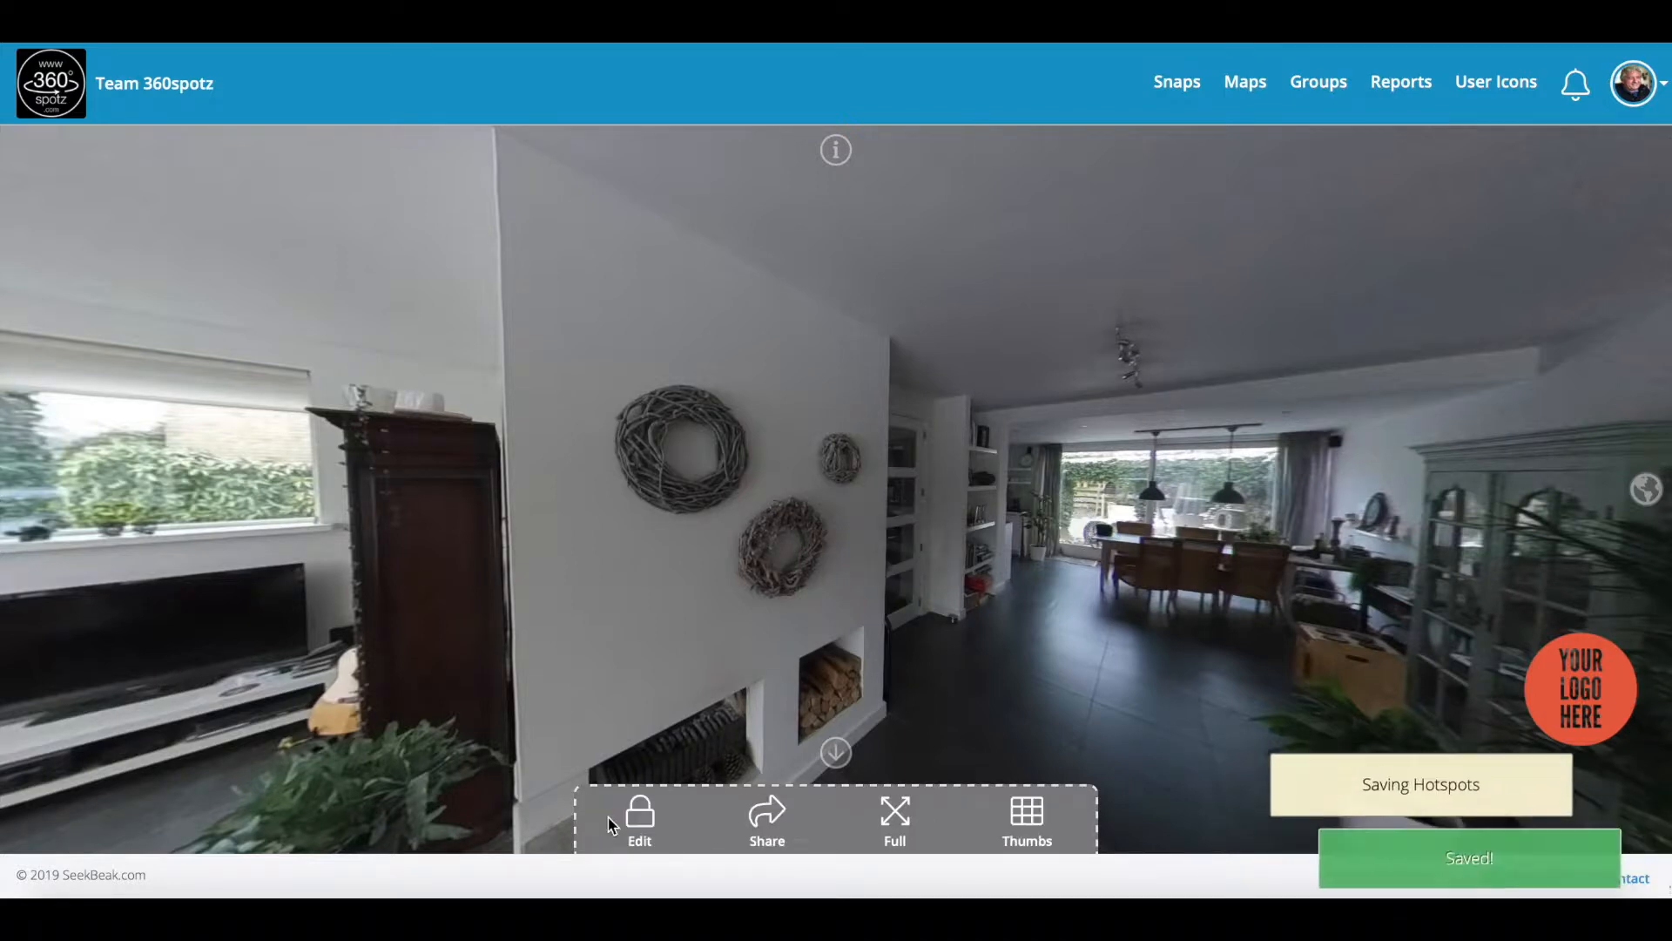
{"action": "left_click_drag", "start_coordinate": [857, 679], "coordinate": [732, 656]}
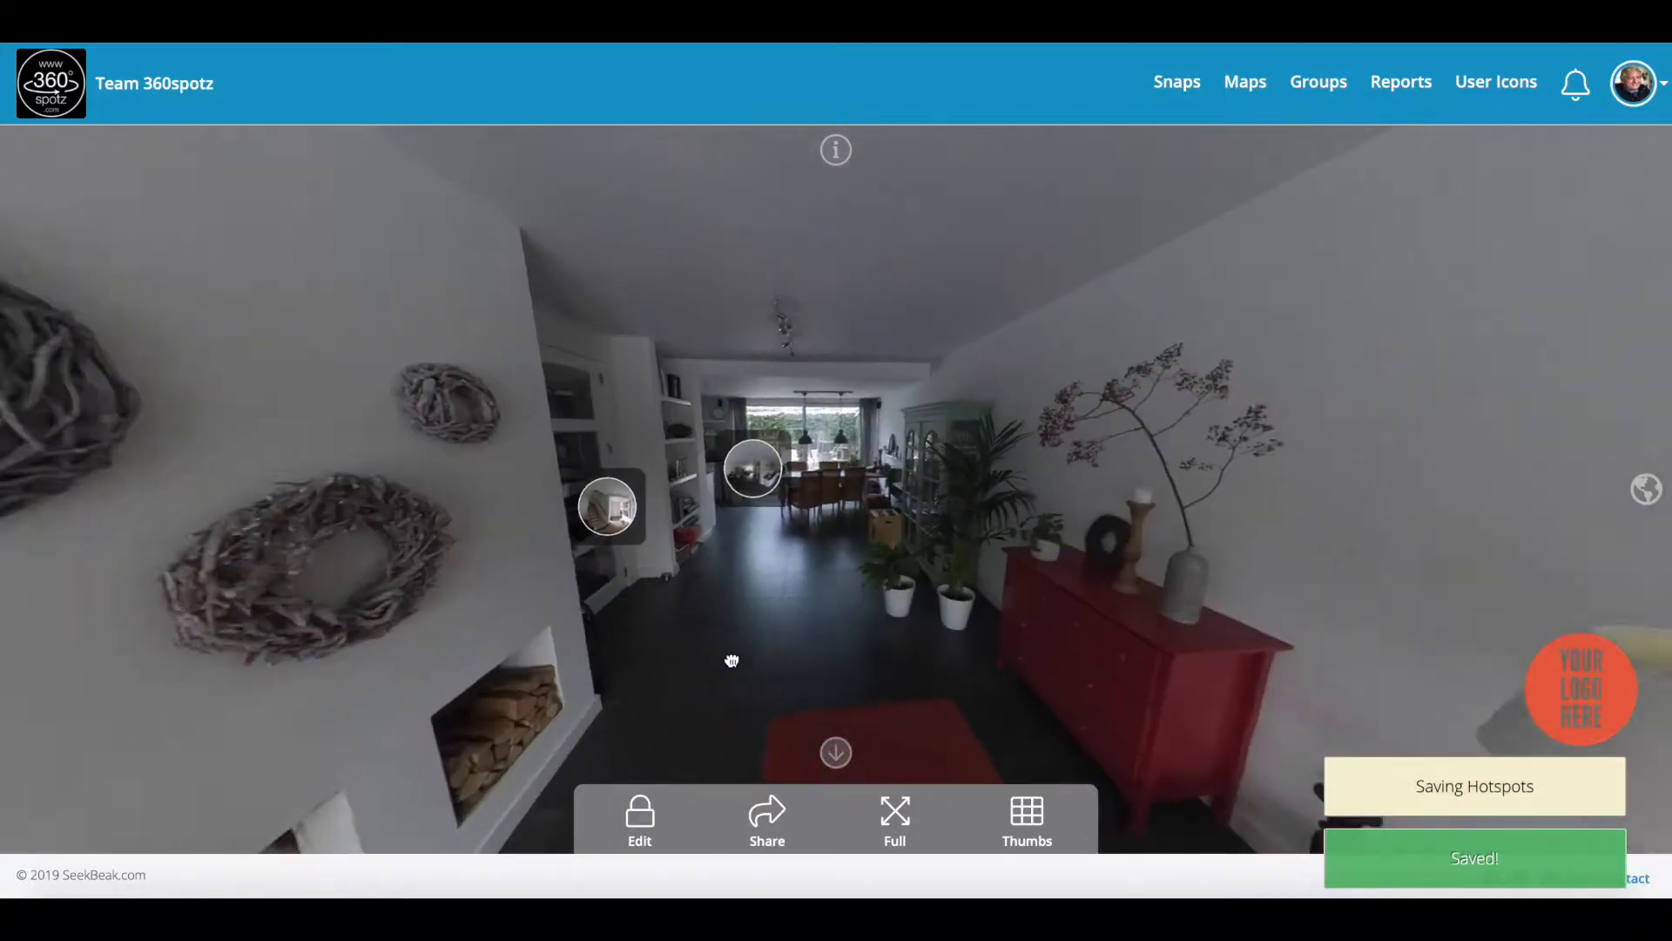
Step: In the kitchen, add an unlabelled Snap hotspot that jumps to Demo Living Room
{"action": "left_click", "coordinate": [738, 473]}
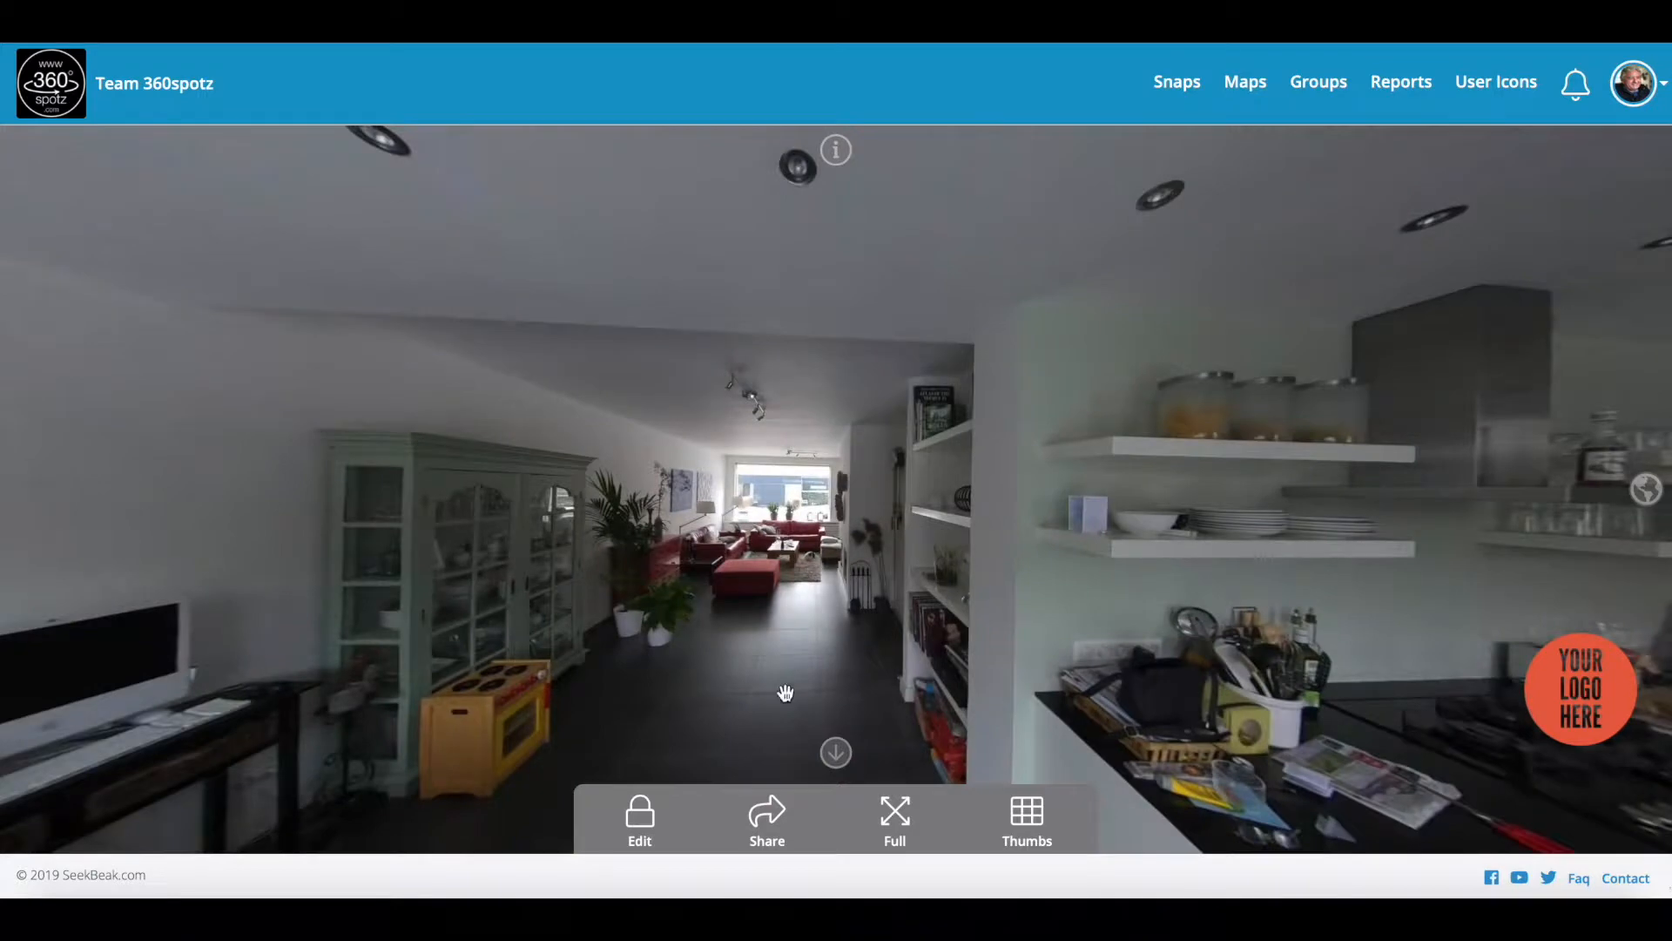
{"action": "left_click", "coordinate": [649, 825]}
{"action": "left_click", "coordinate": [704, 819]}
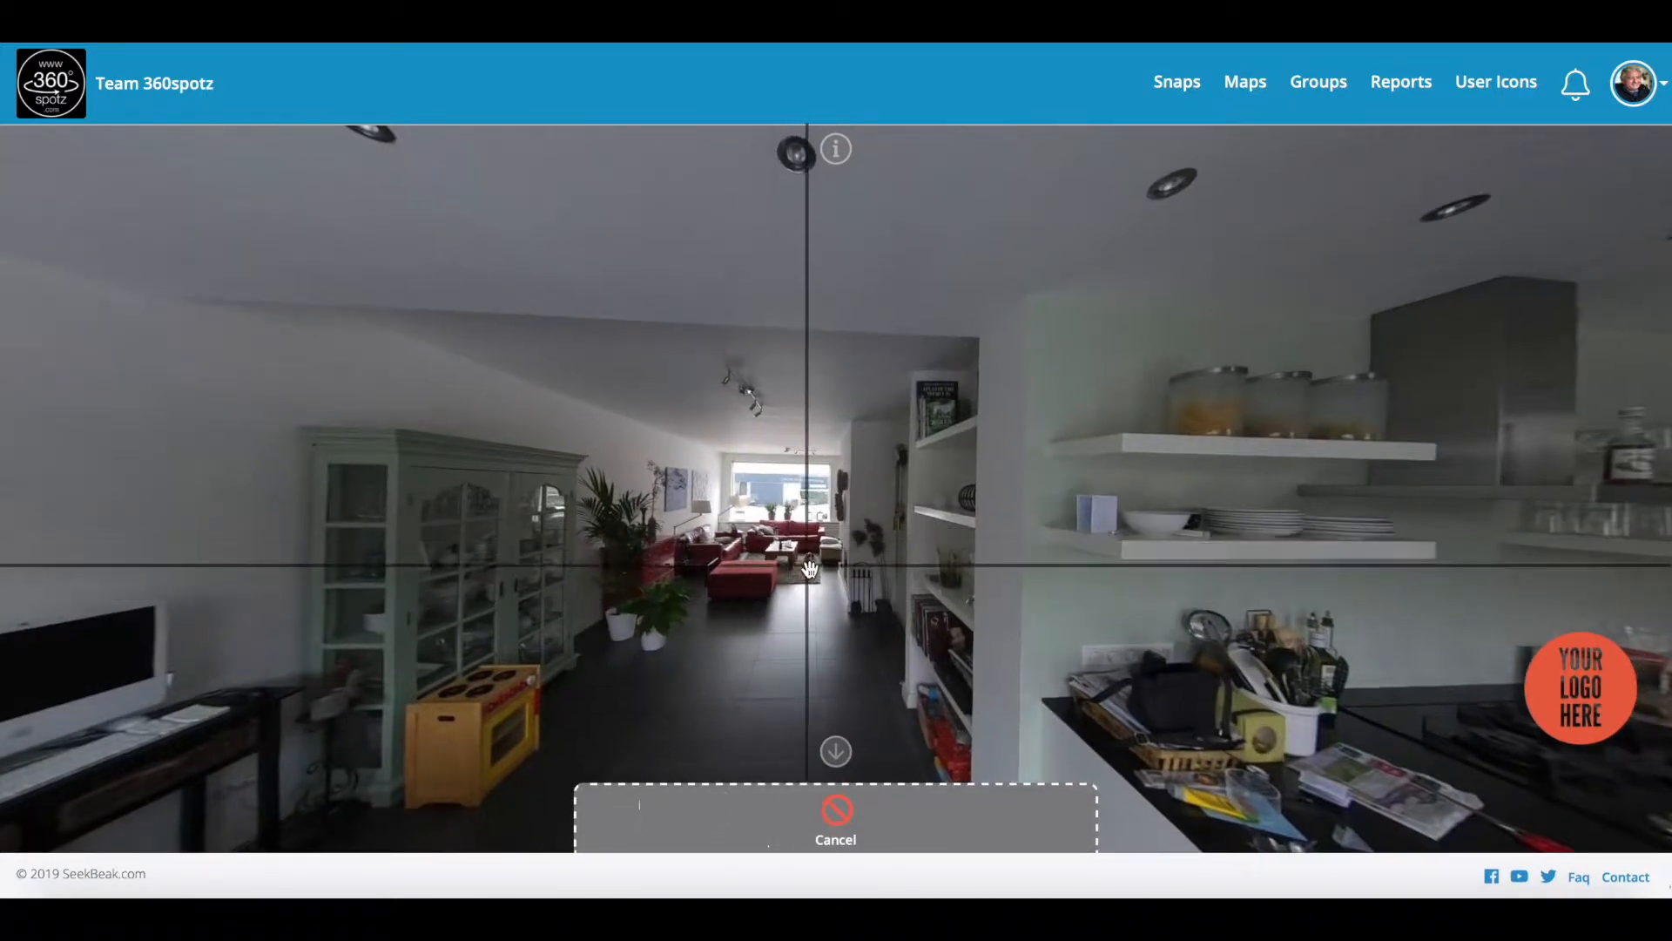
{"action": "left_click", "coordinate": [815, 571]}
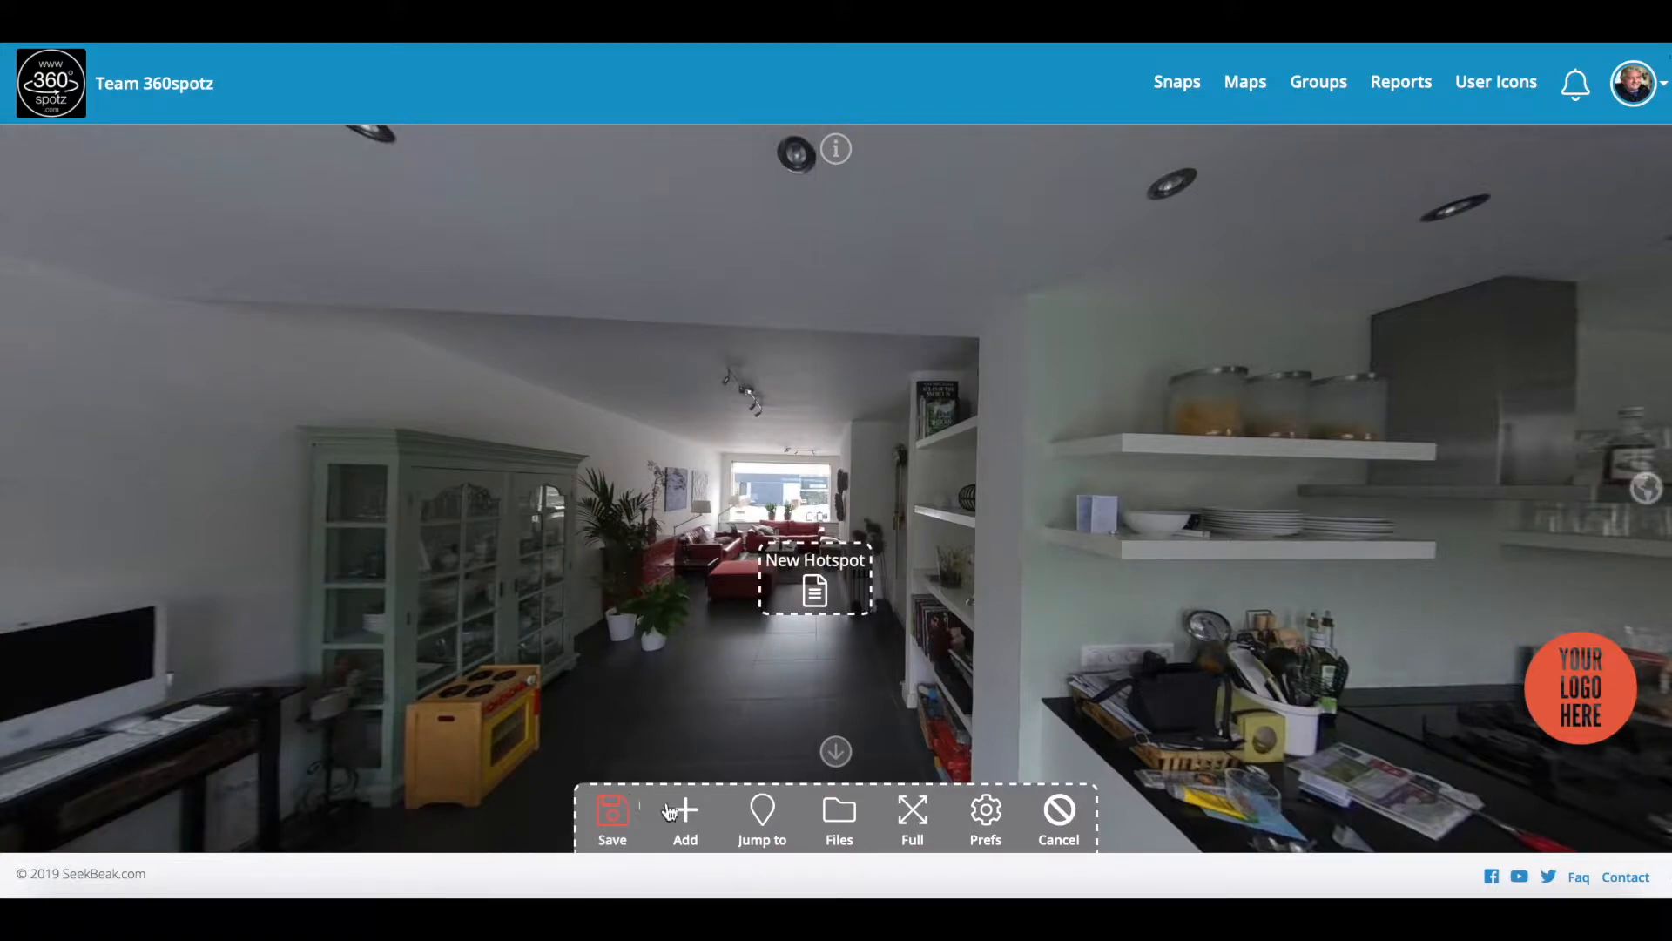
{"action": "left_click", "coordinate": [814, 582]}
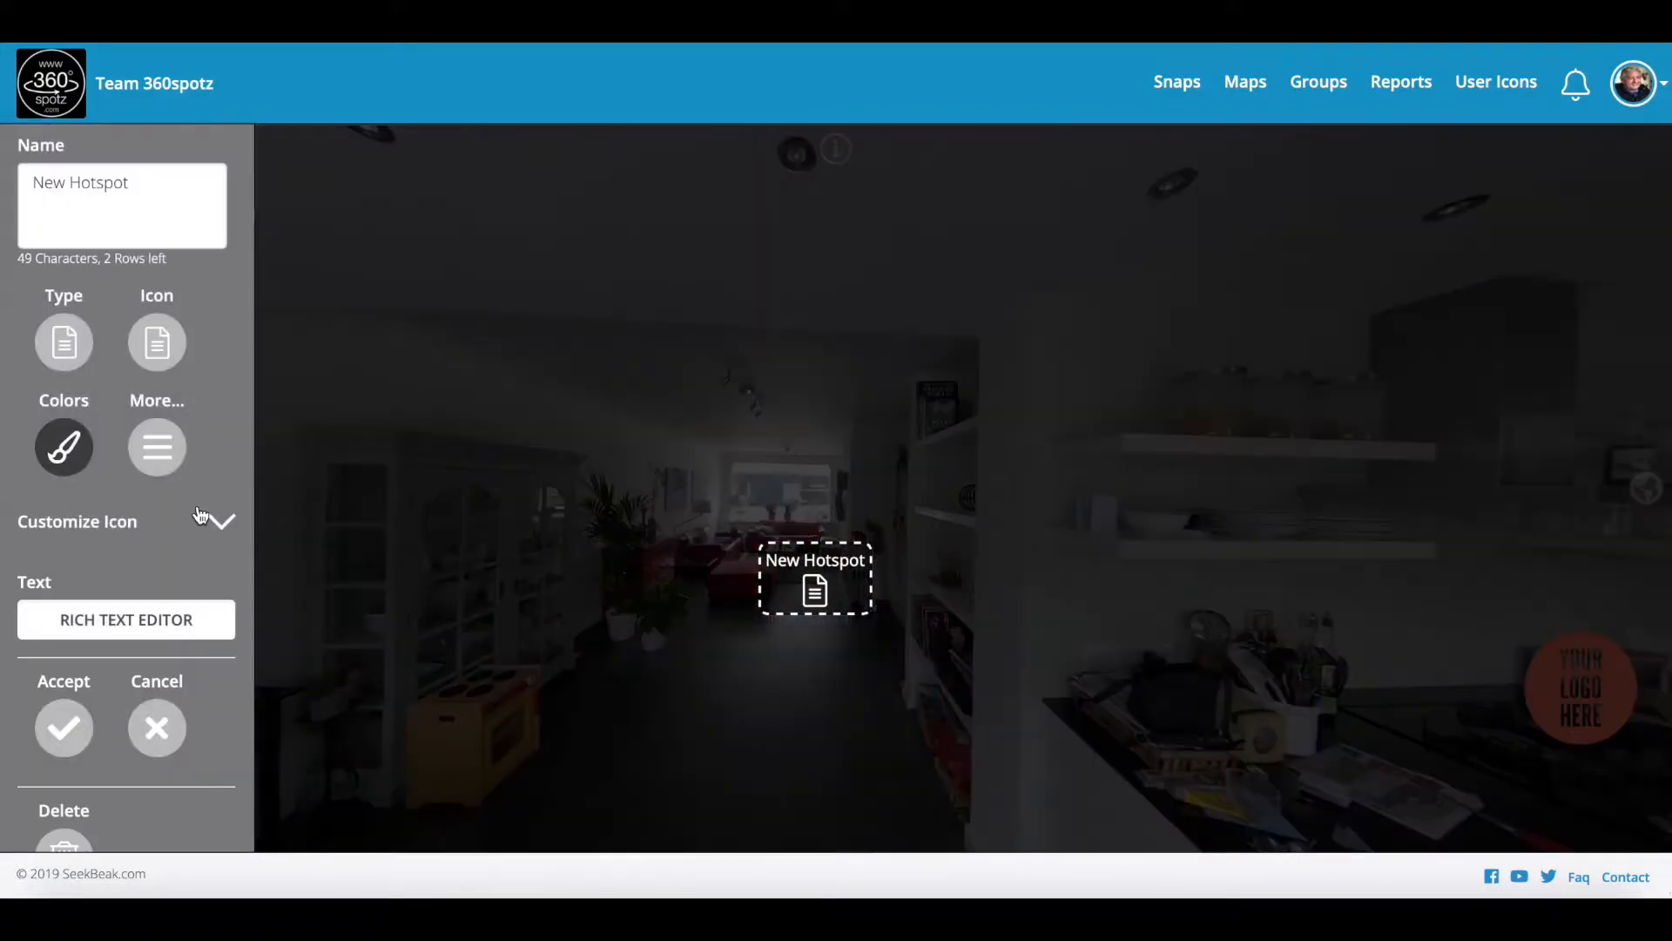
{"action": "left_click", "coordinate": [84, 343]}
{"action": "left_click", "coordinate": [61, 622]}
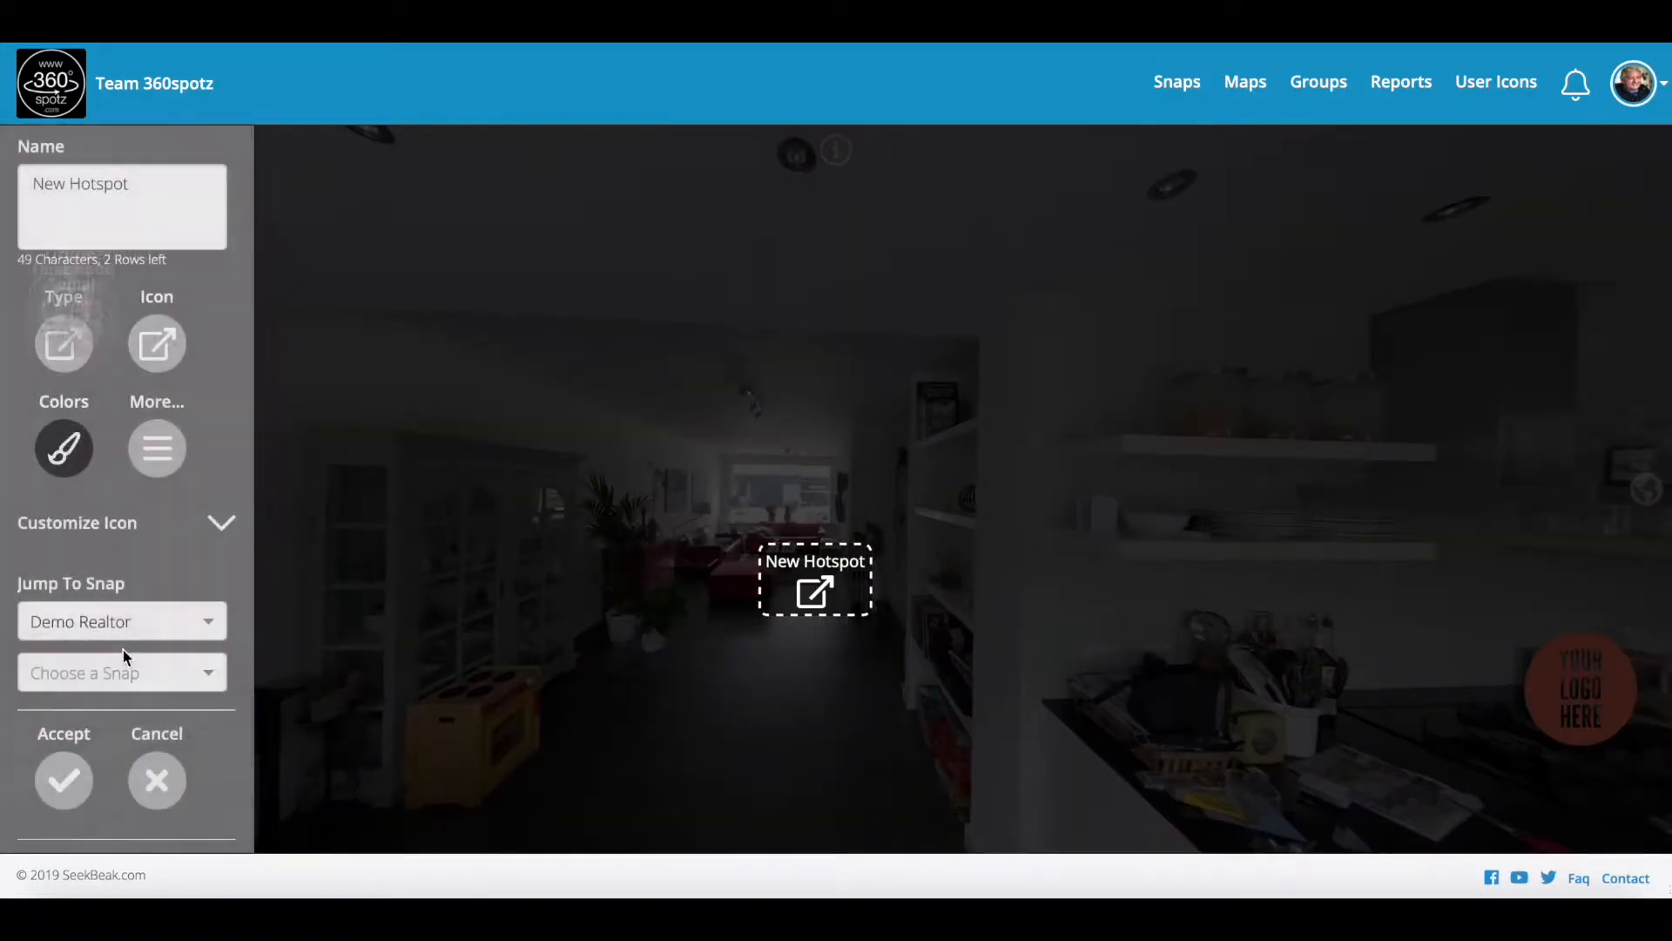
{"action": "left_click", "coordinate": [128, 669]}
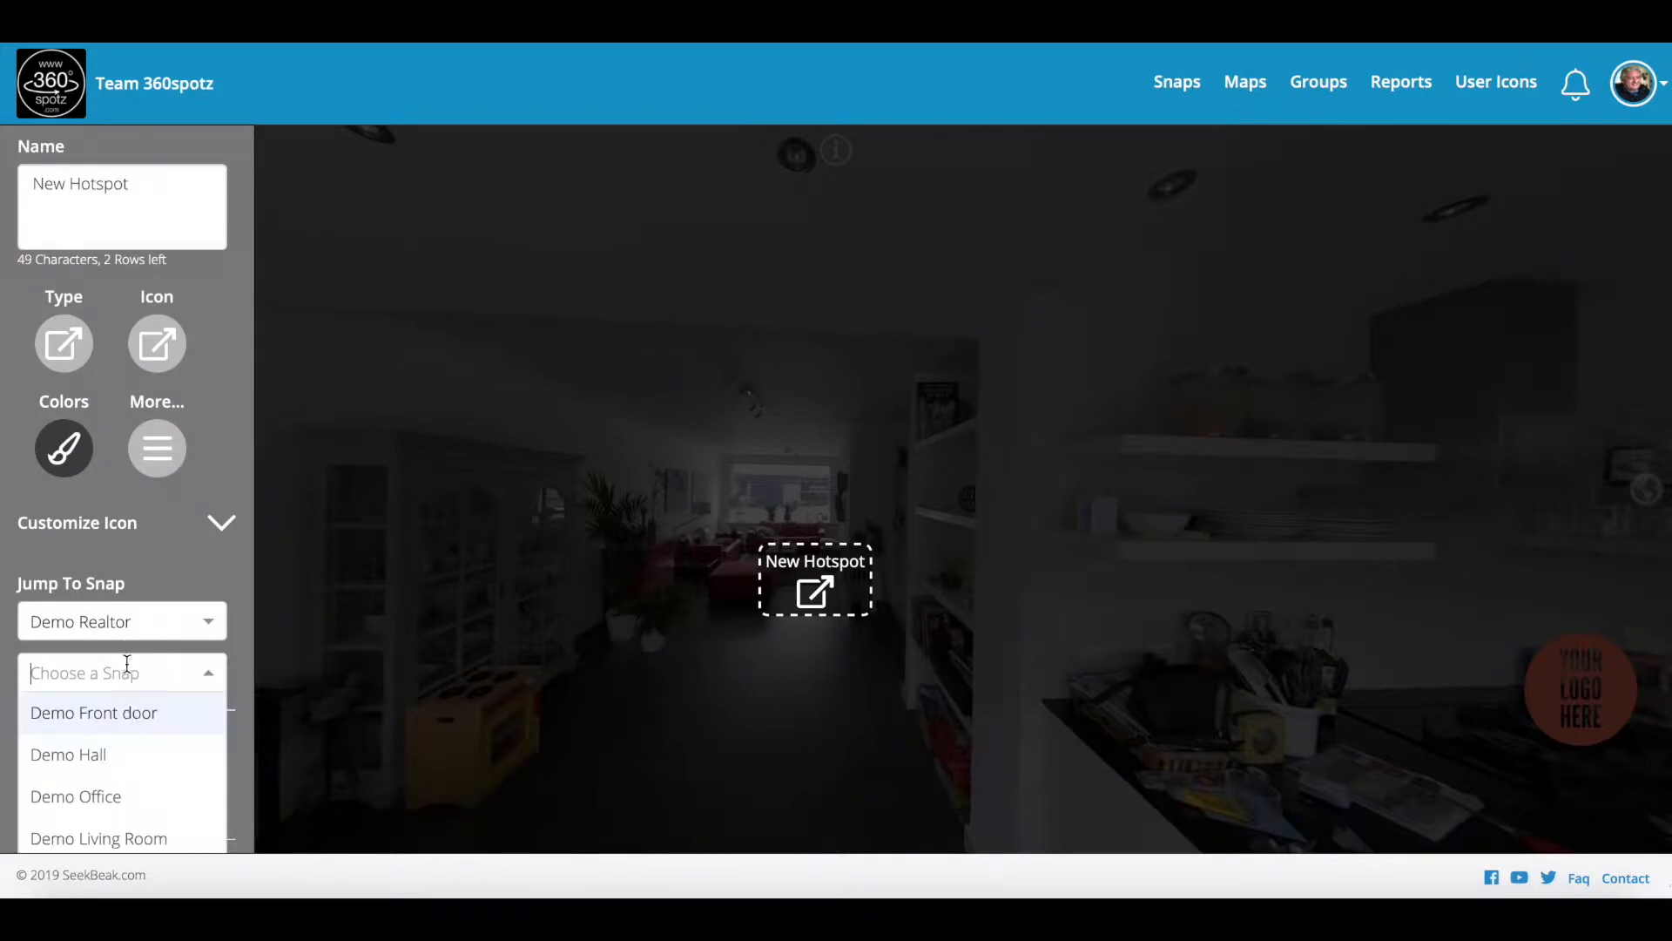
{"action": "left_click", "coordinate": [122, 836]}
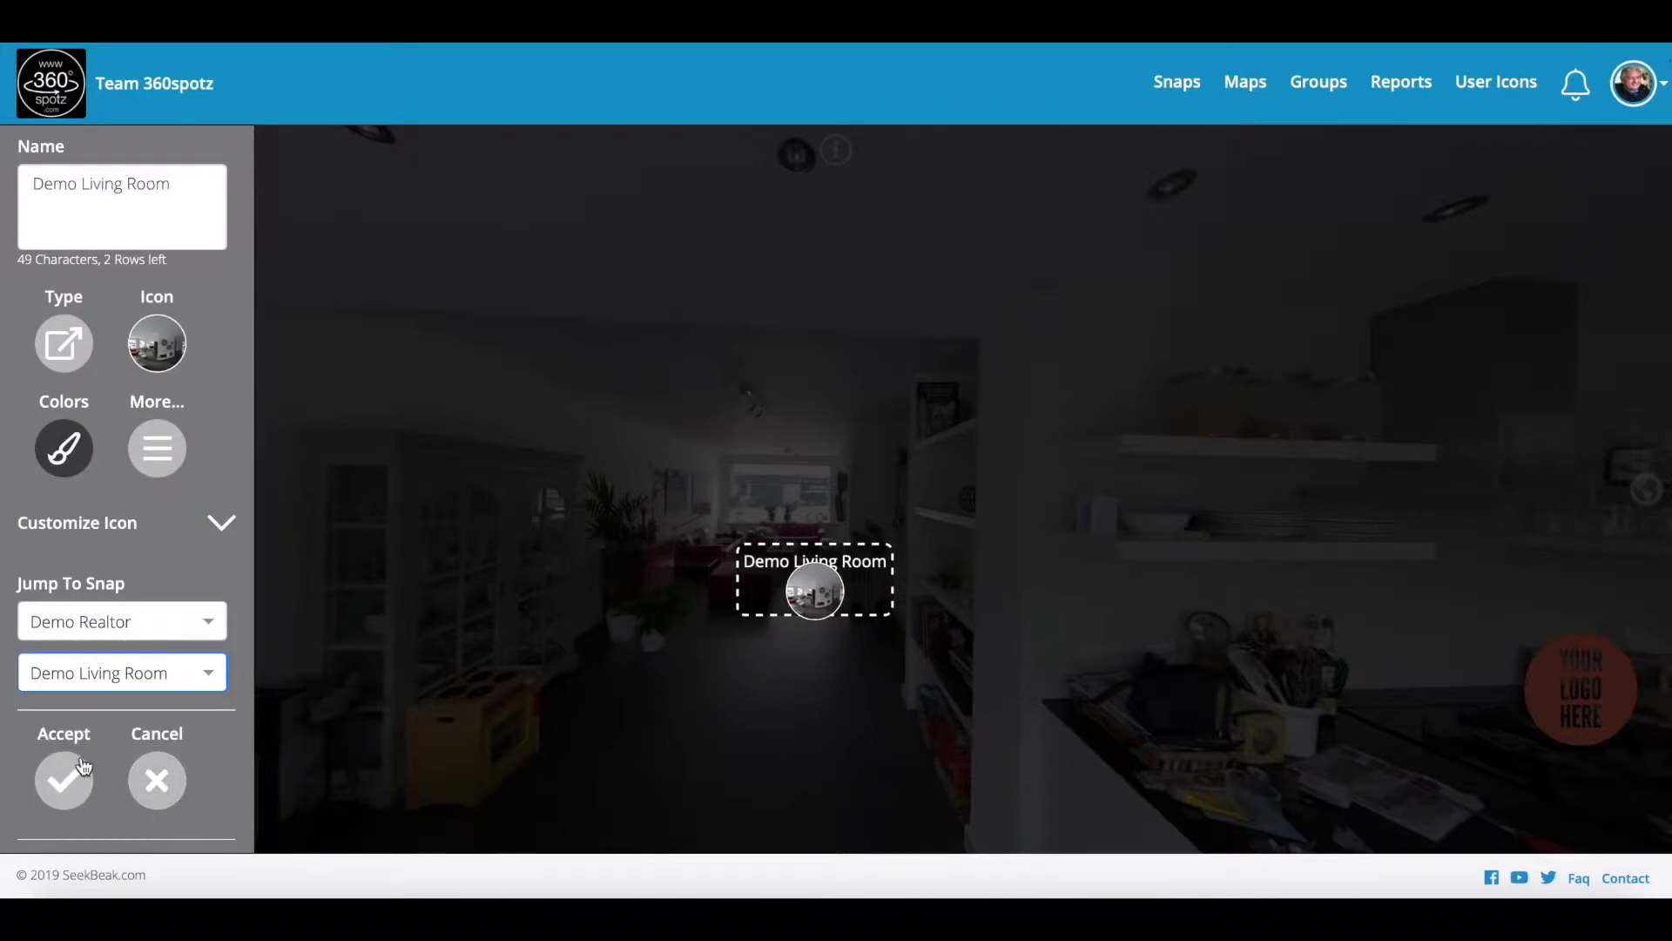
{"action": "left_click_drag", "start_coordinate": [177, 170], "coordinate": [99, 180]}
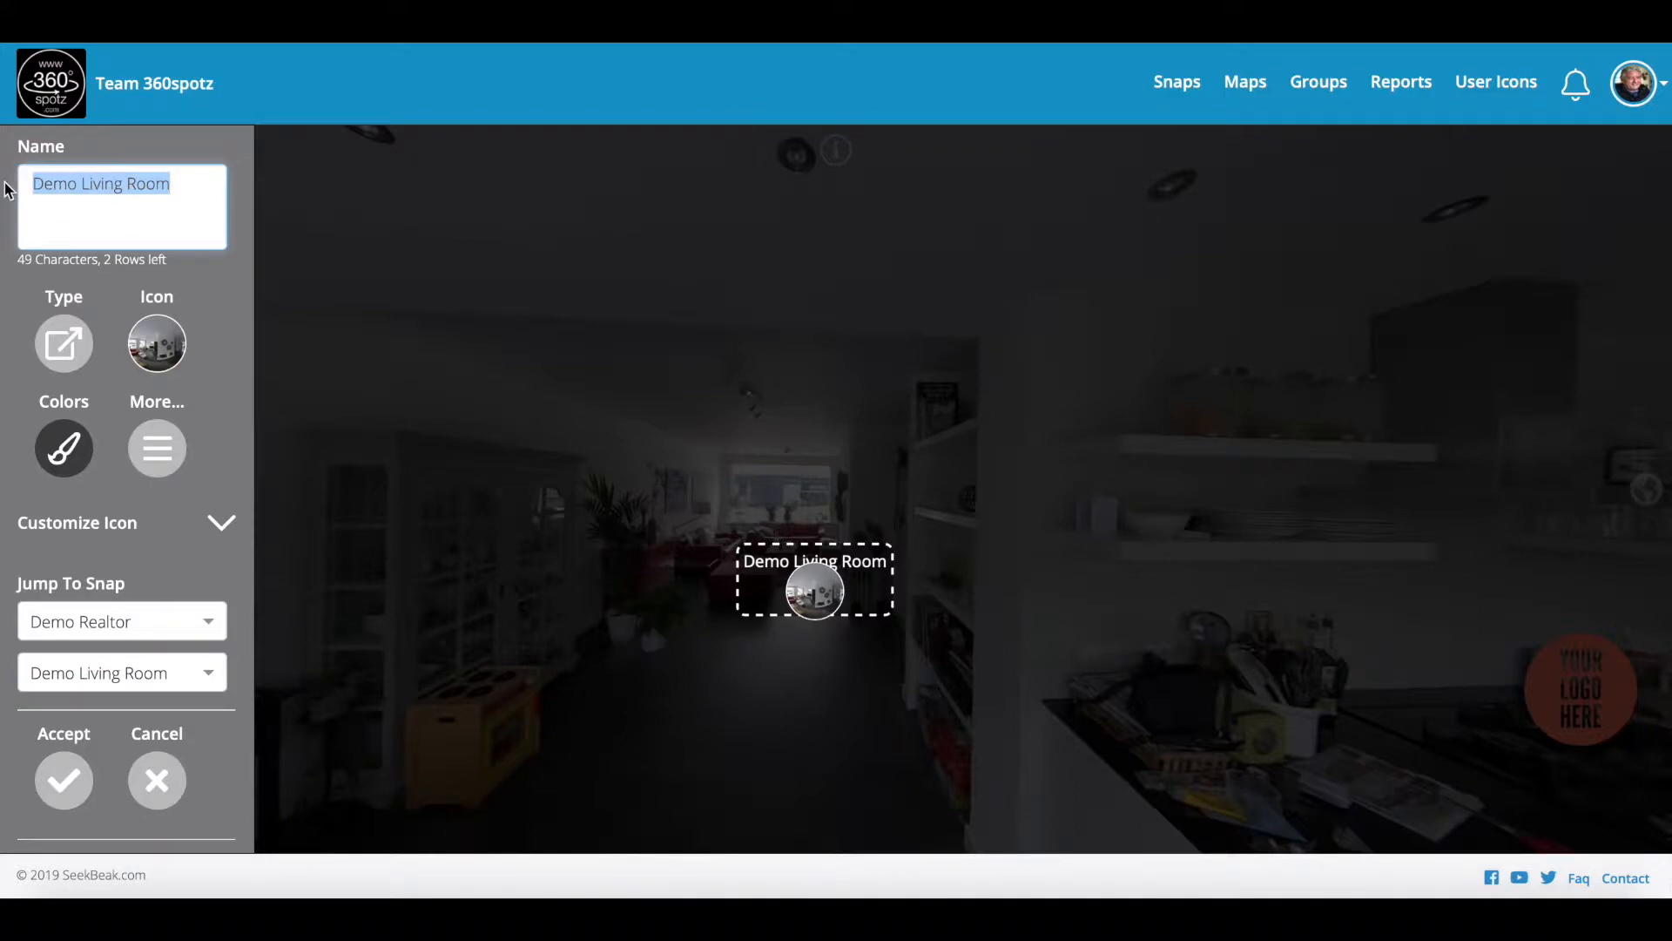
{"action": "key", "text": "BackSpace"}
{"action": "left_click", "coordinate": [64, 779]}
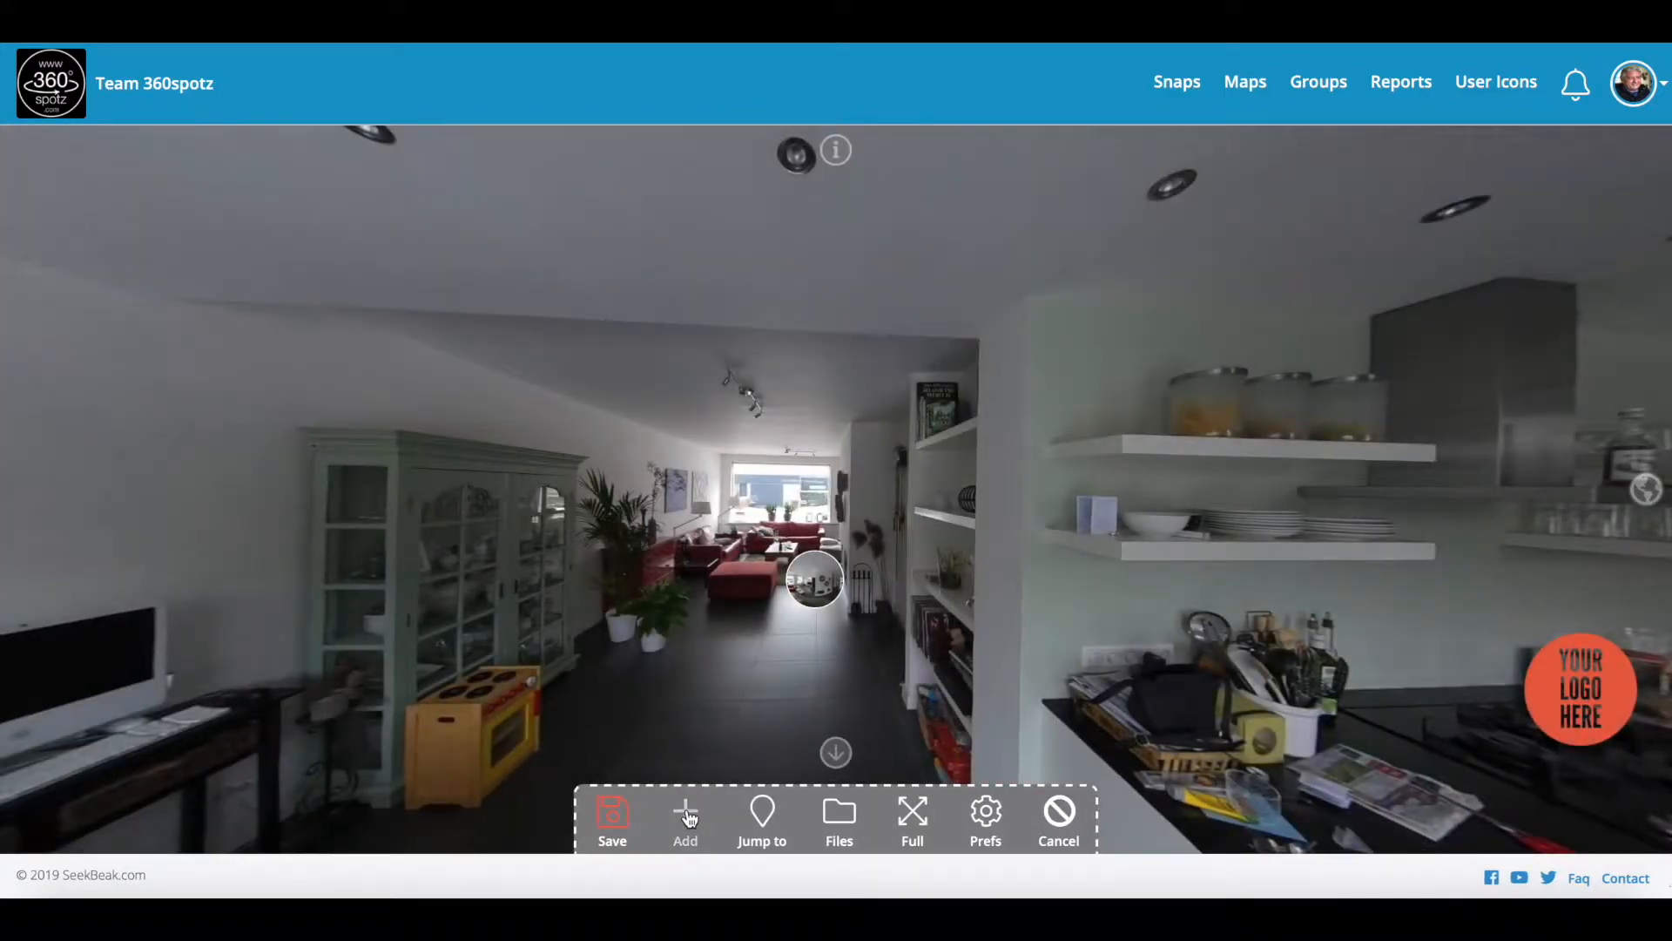
Step: Add a Snap hotspot beside it linking to Demo Hall, and save
{"action": "left_click", "coordinate": [686, 815]}
{"action": "left_click", "coordinate": [909, 596]}
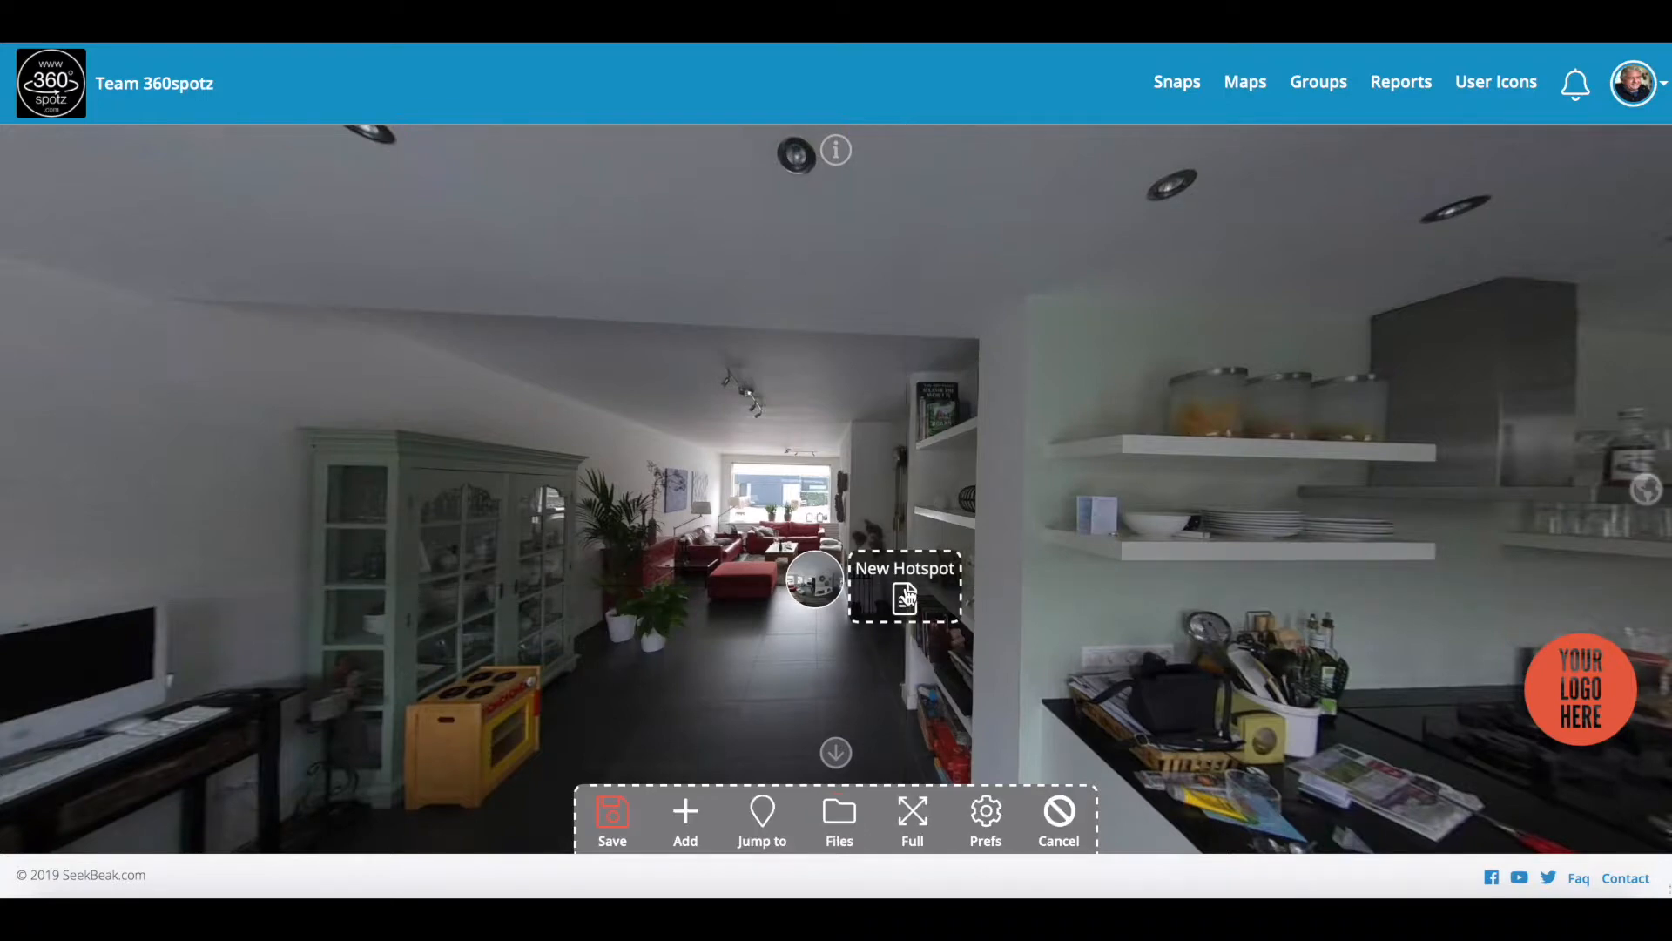
{"action": "left_click", "coordinate": [906, 595]}
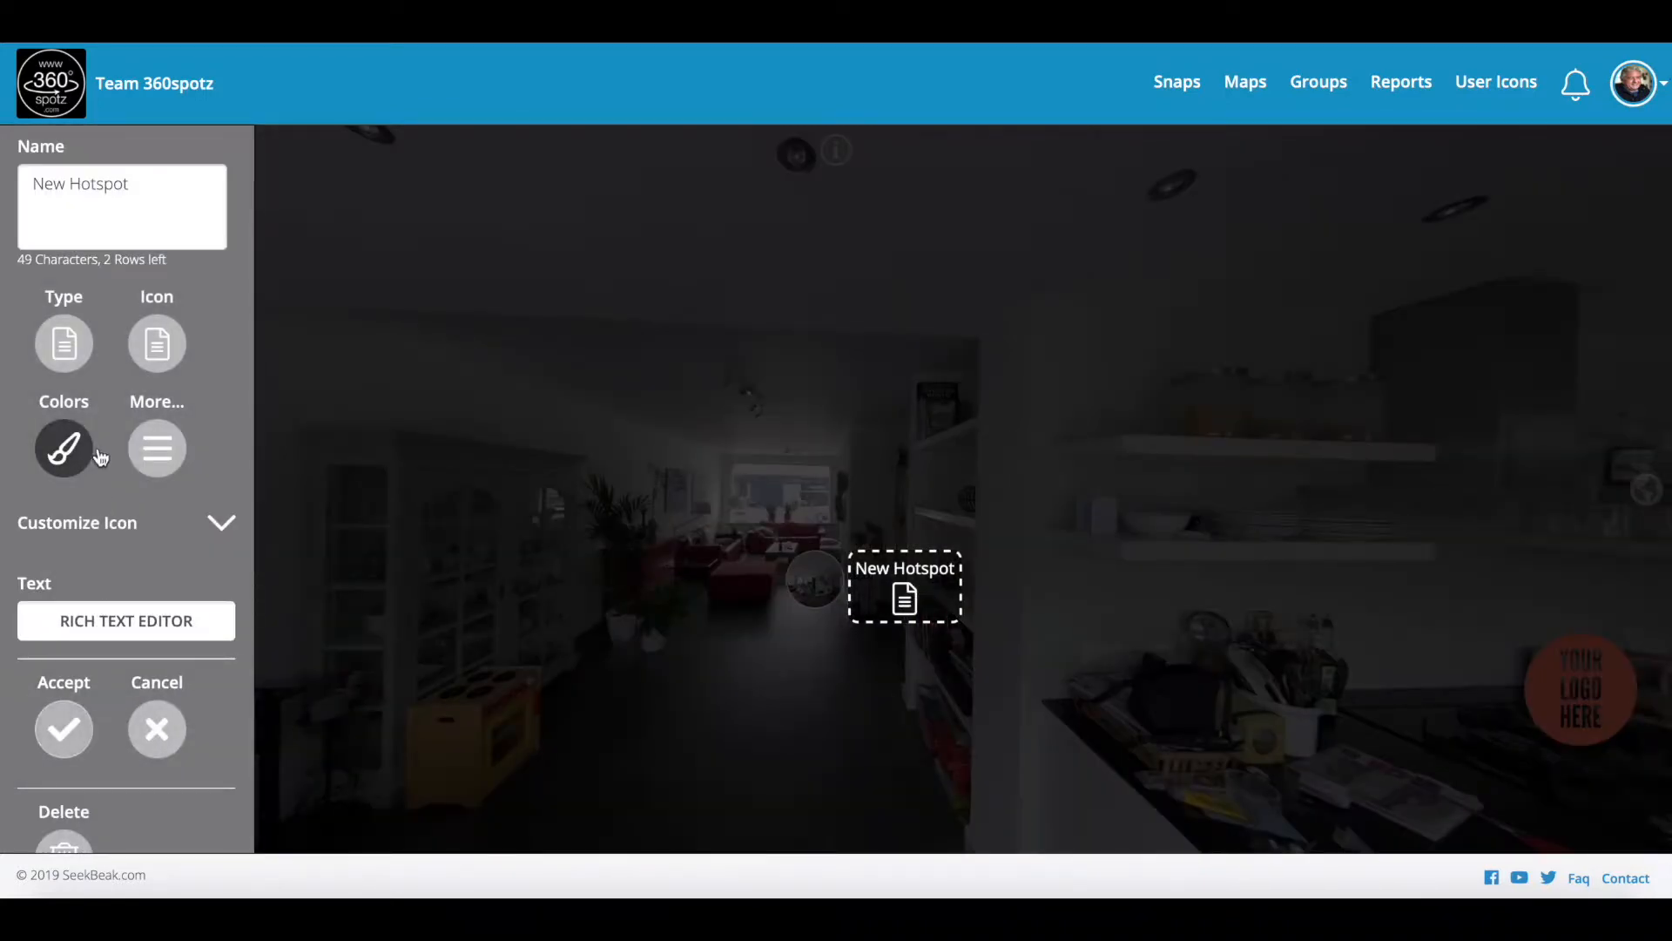
{"action": "left_click", "coordinate": [70, 352]}
{"action": "left_click", "coordinate": [70, 622]}
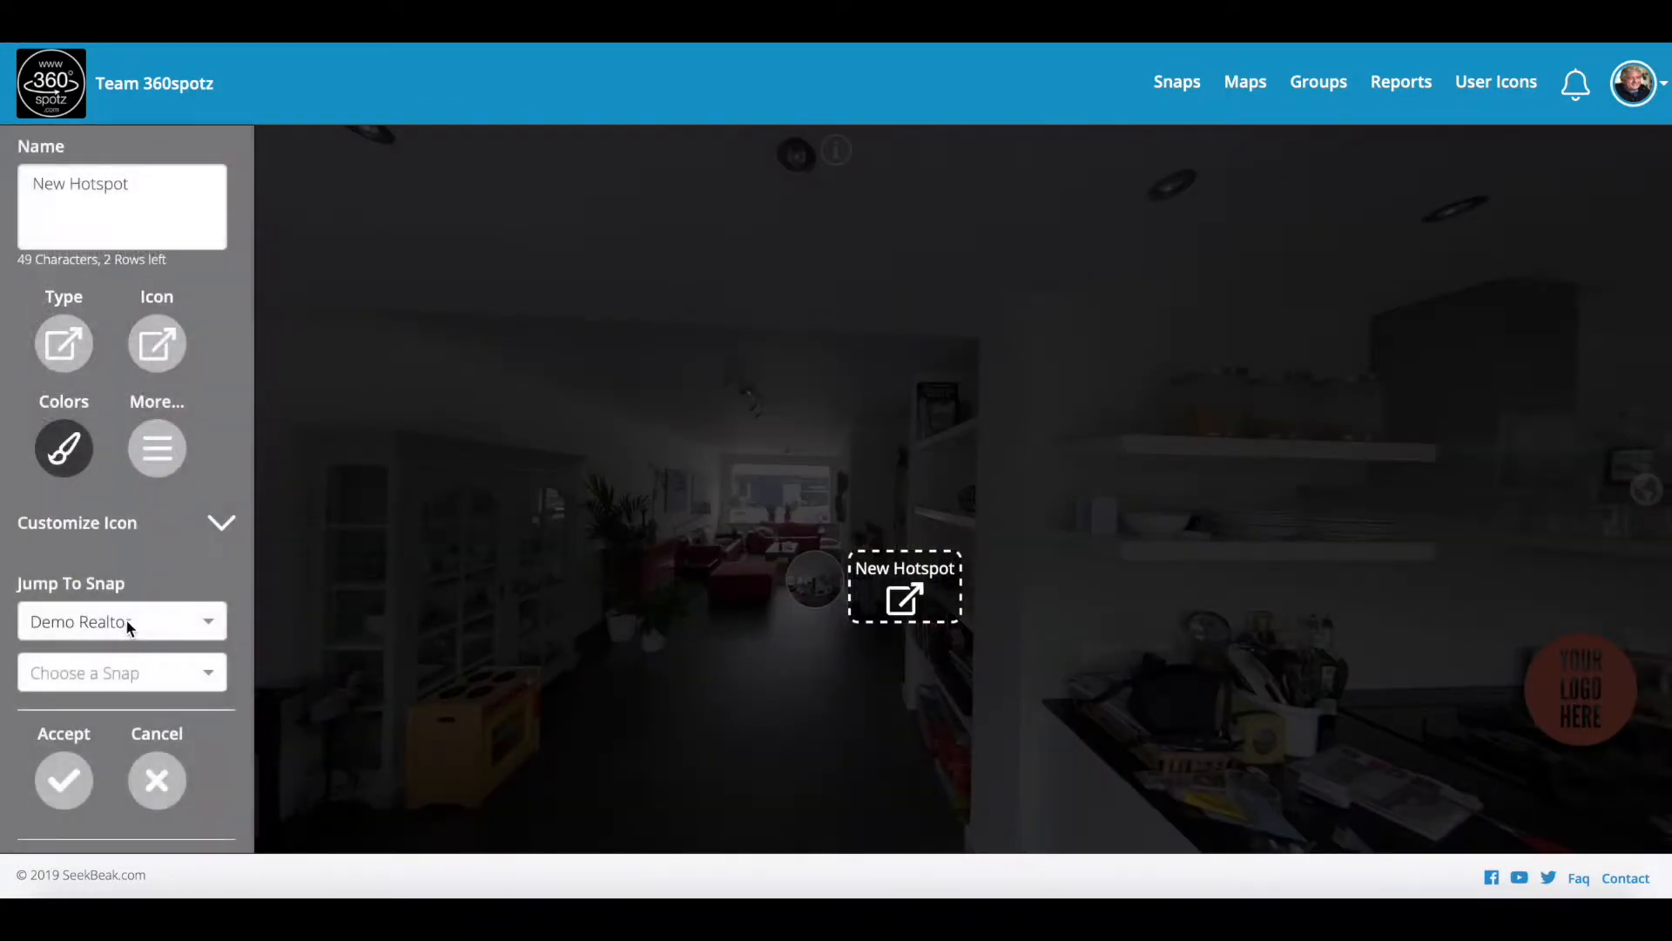
{"action": "left_click", "coordinate": [105, 676]}
{"action": "left_click", "coordinate": [105, 754]}
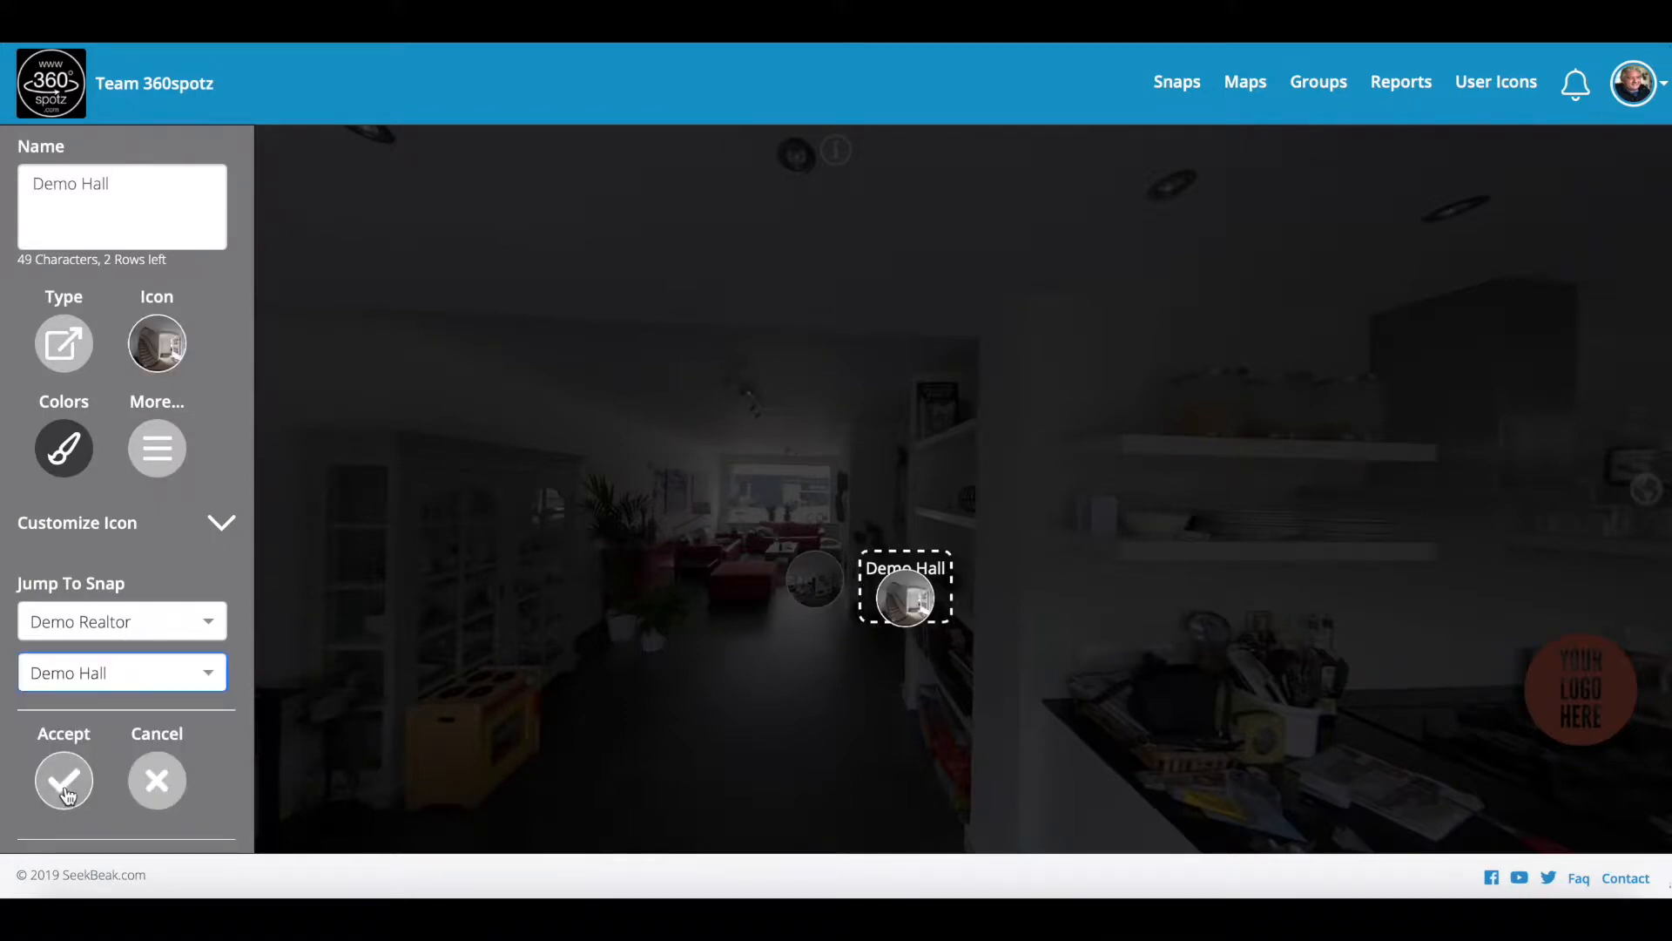
{"action": "left_click", "coordinate": [63, 779]}
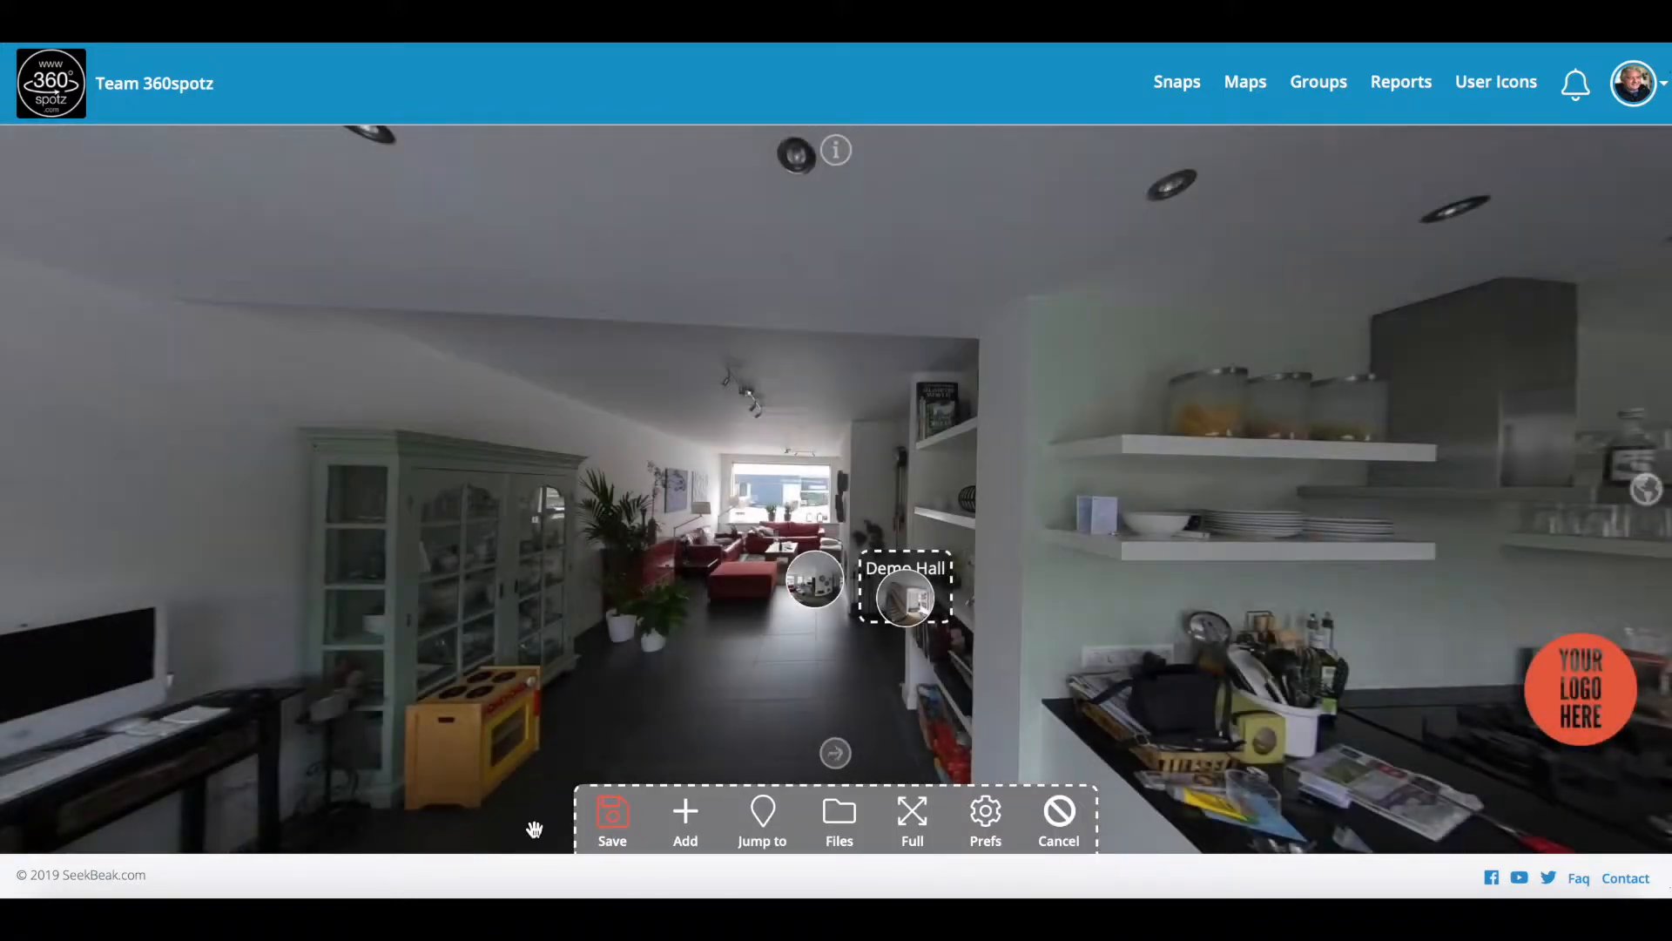
{"action": "left_click", "coordinate": [612, 823]}
{"action": "scroll", "coordinate": [663, 582], "scroll_direction": "up", "scroll_amount": 3}
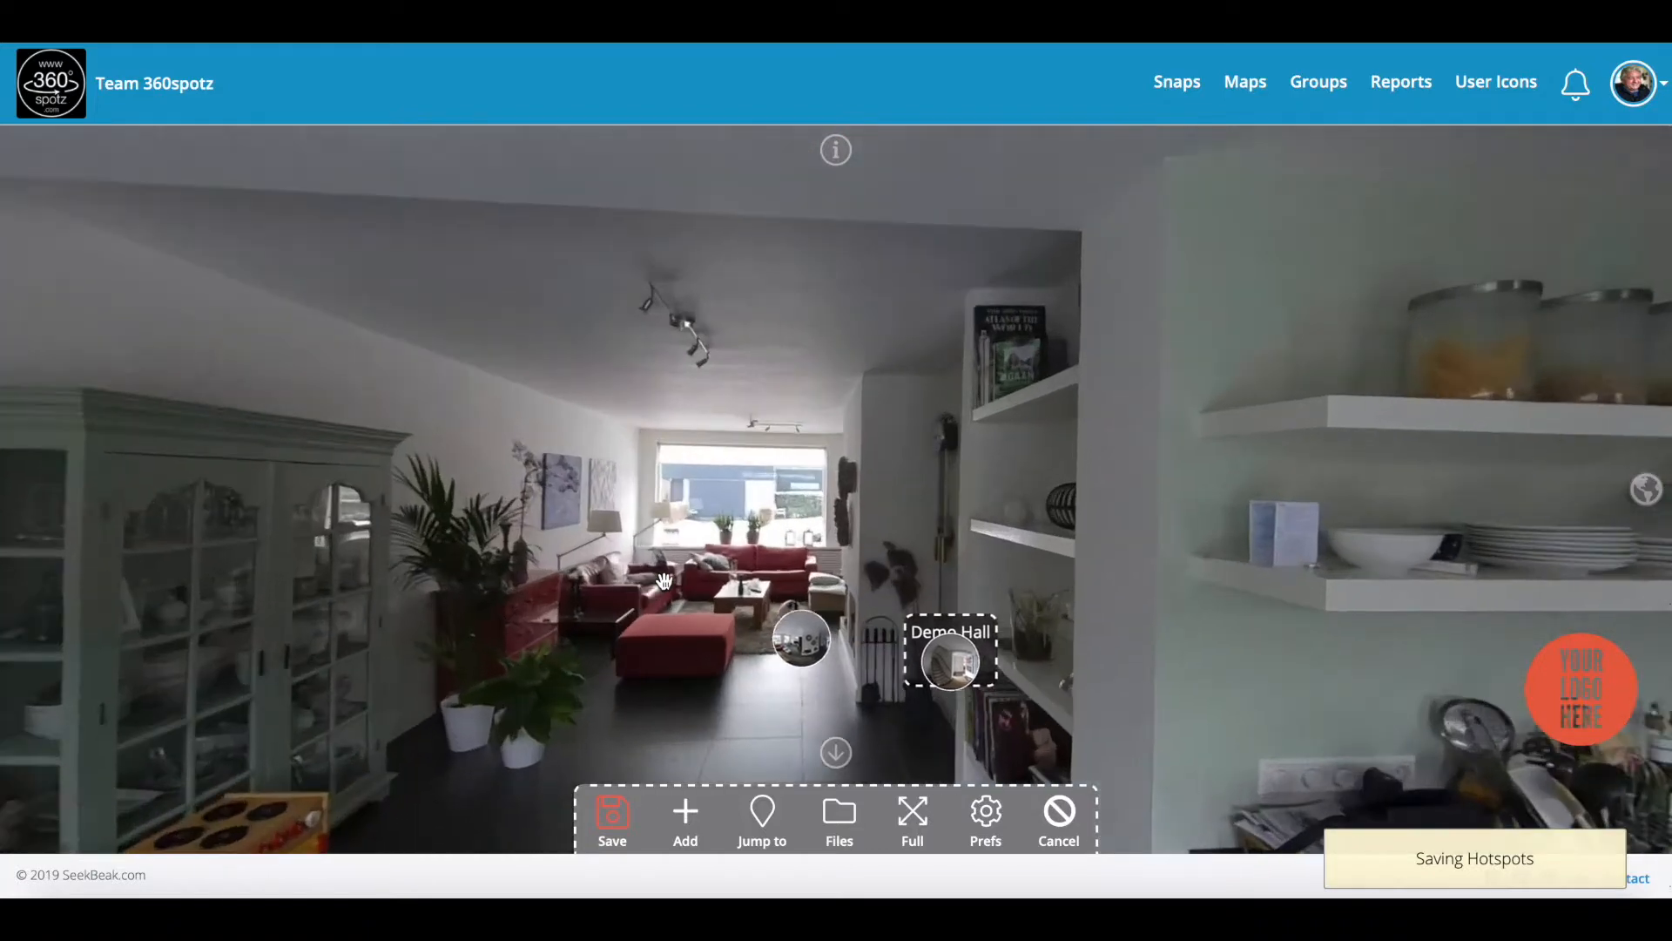
{"action": "left_click", "coordinate": [613, 819]}
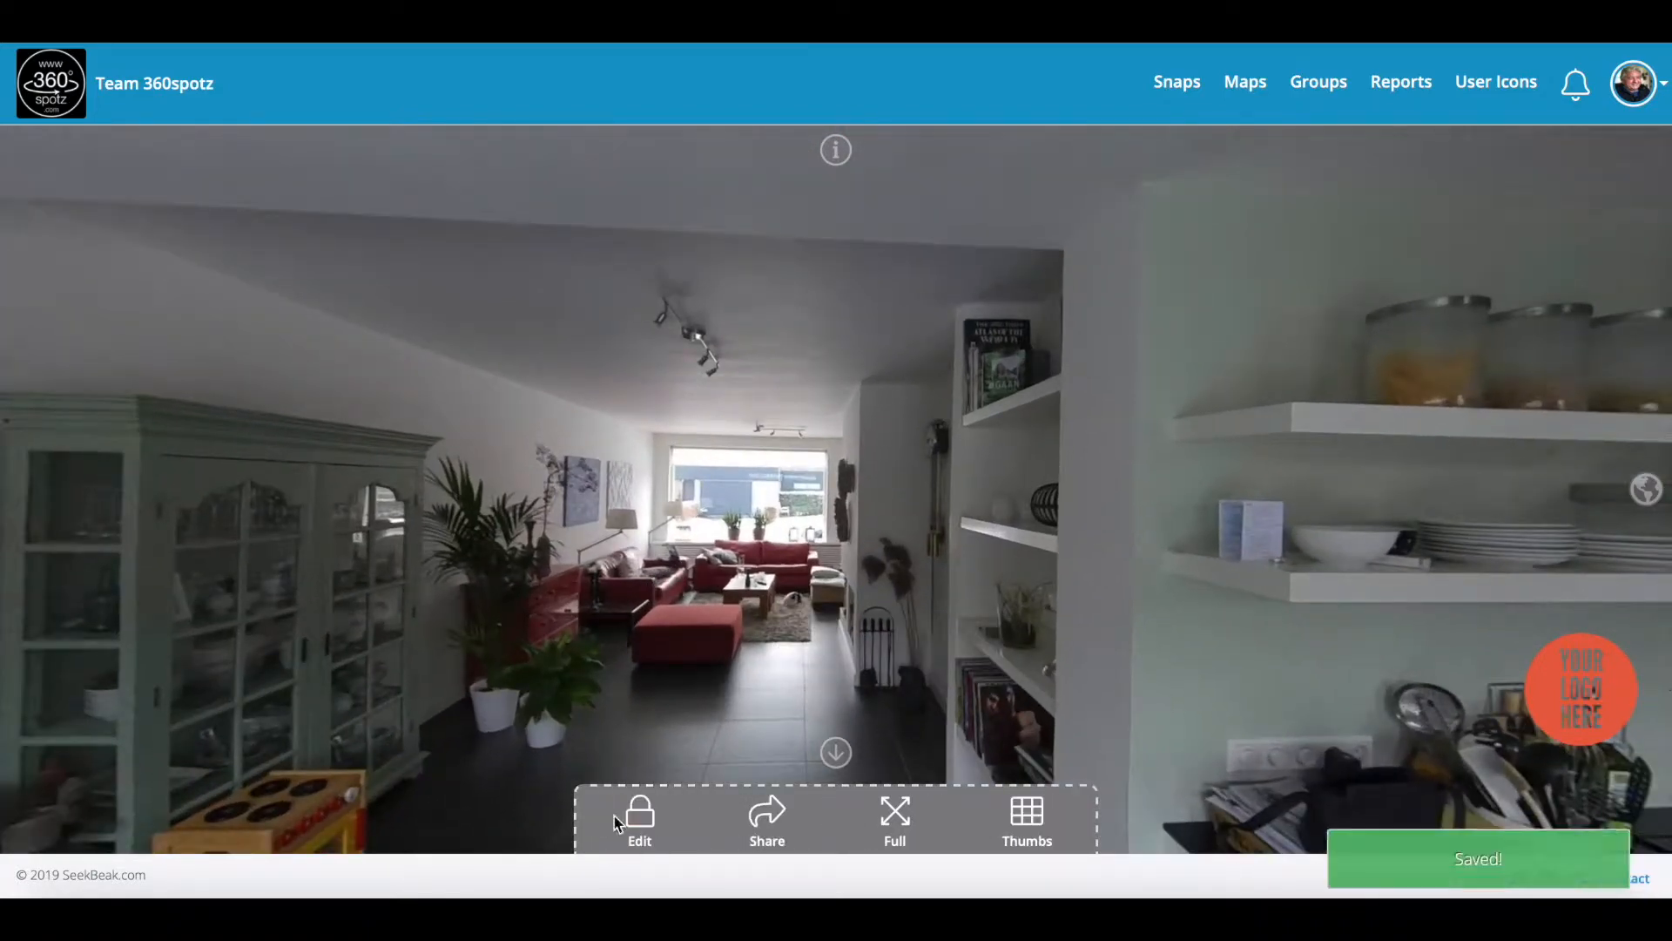
Step: Remove the Demo Hall hotspot's name label and save the change
{"action": "left_click_drag", "start_coordinate": [883, 489], "coordinate": [768, 471]}
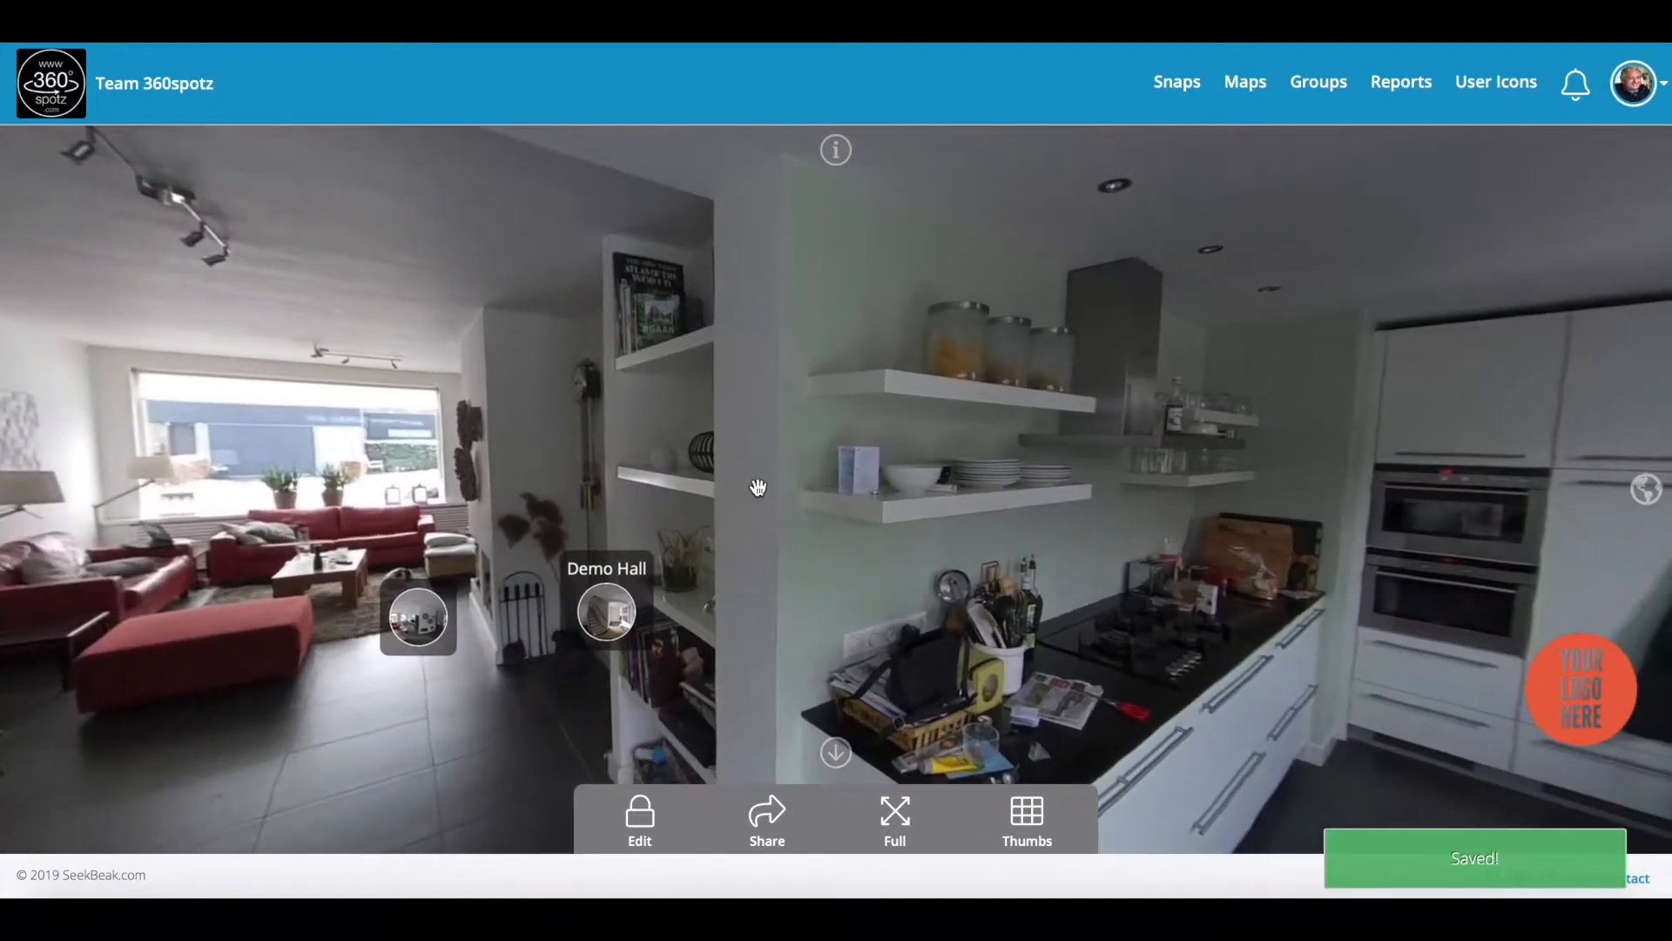
{"action": "left_click", "coordinate": [644, 819]}
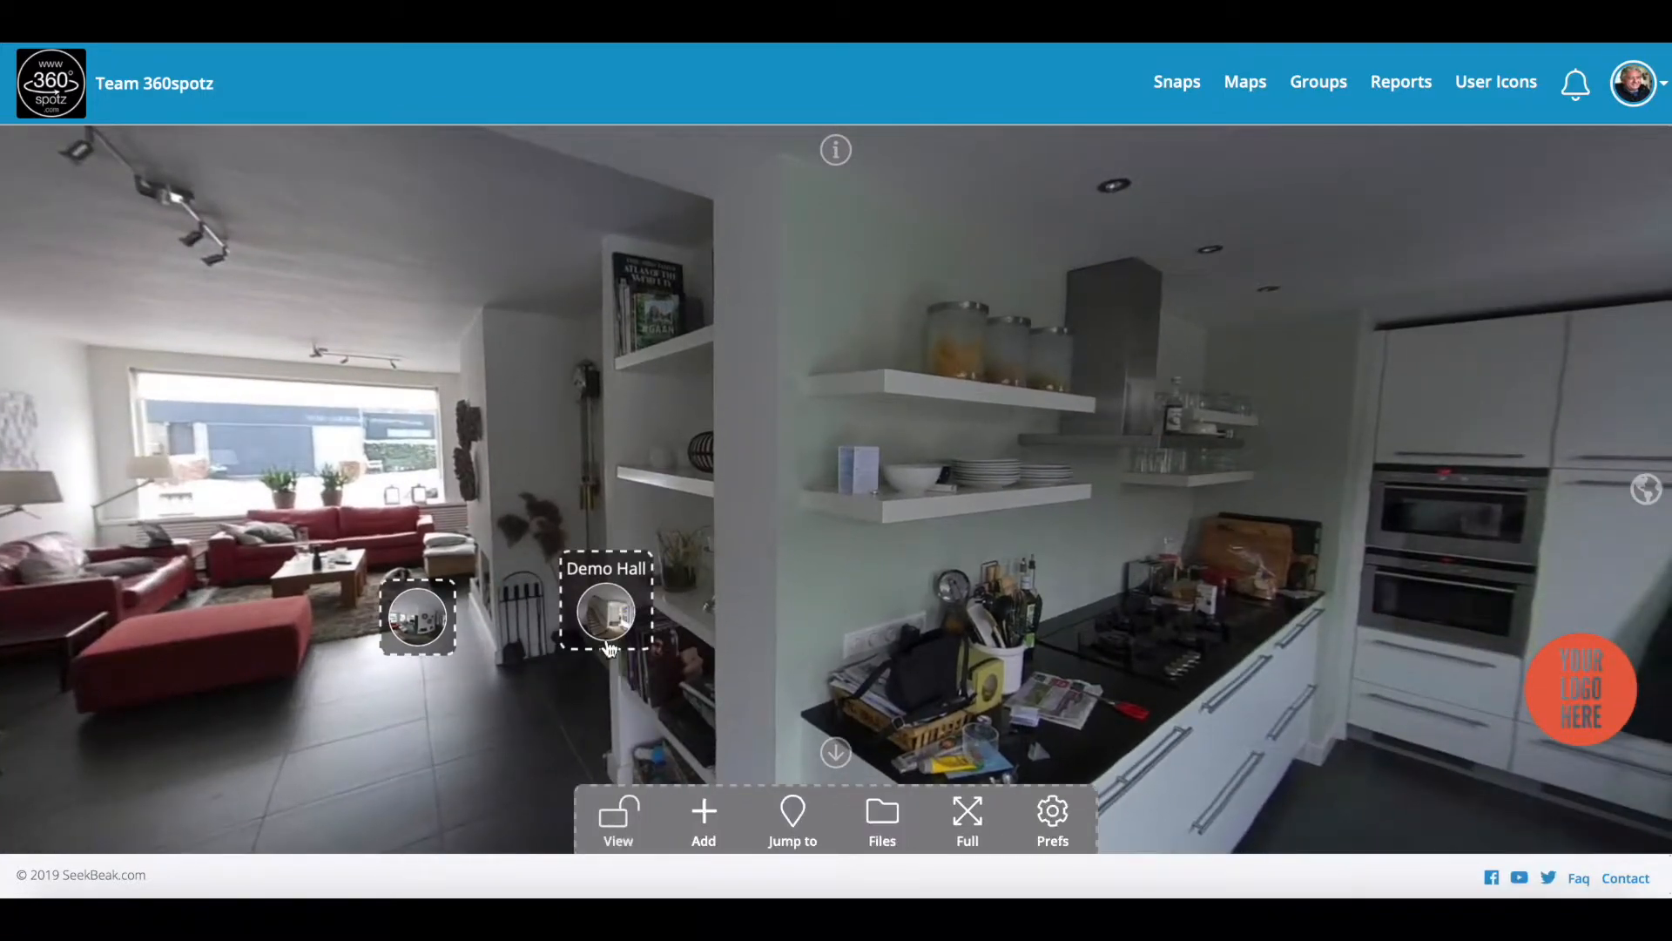
{"action": "left_click", "coordinate": [607, 609]}
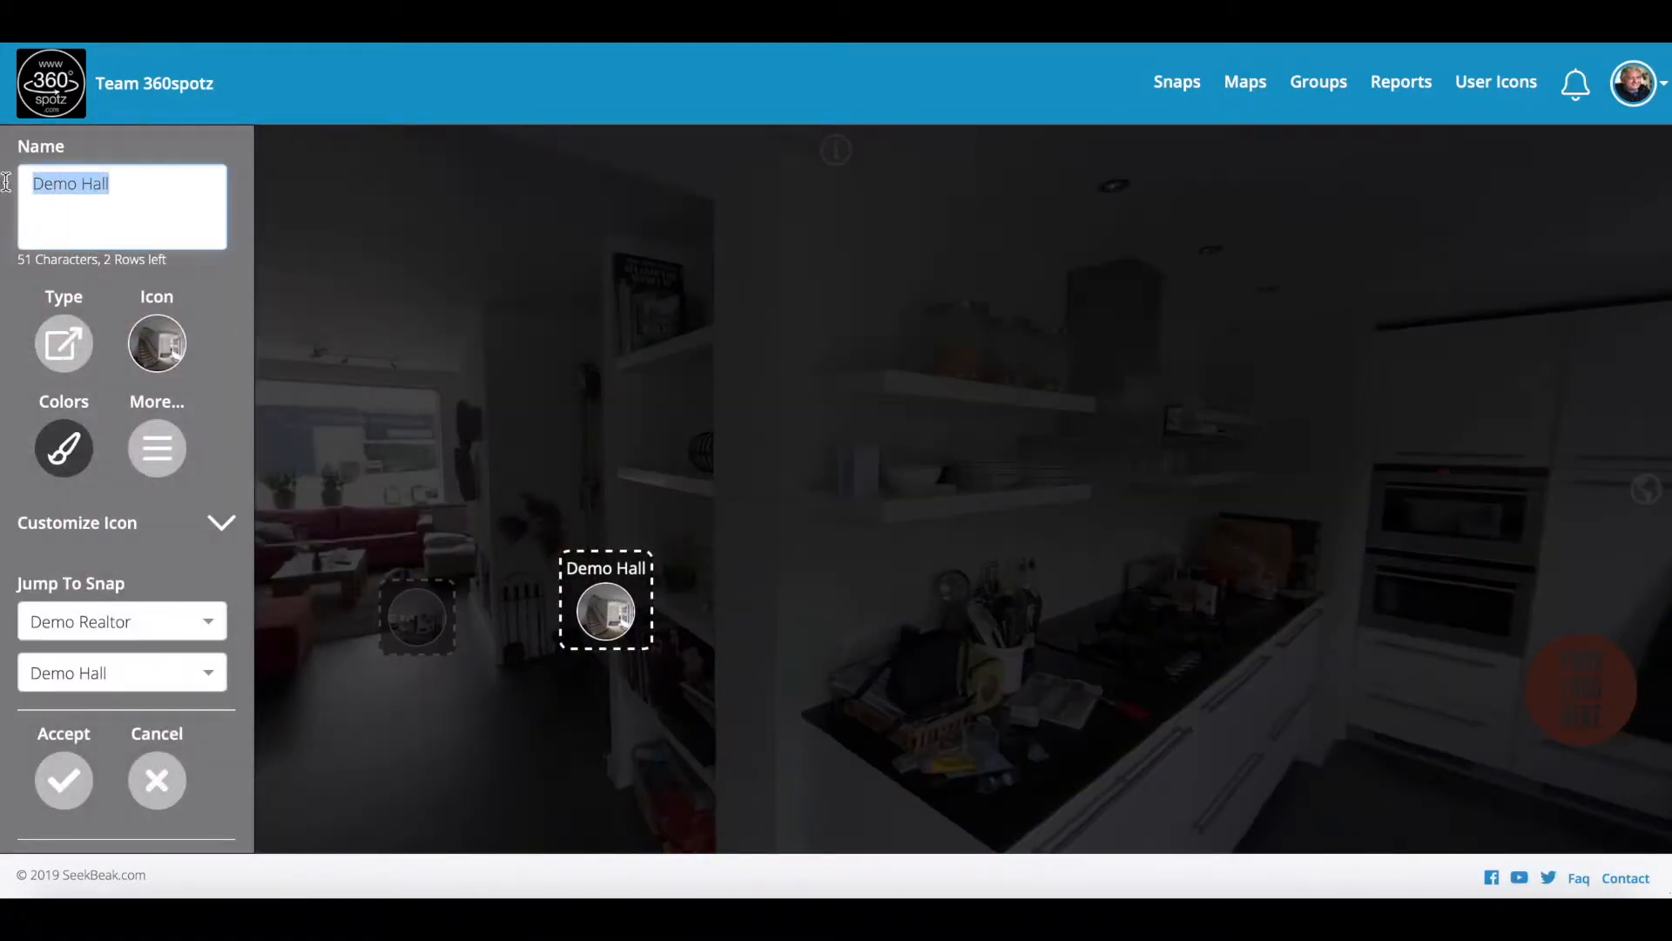
{"action": "key", "text": "BackSpace"}
{"action": "left_click", "coordinate": [63, 773]}
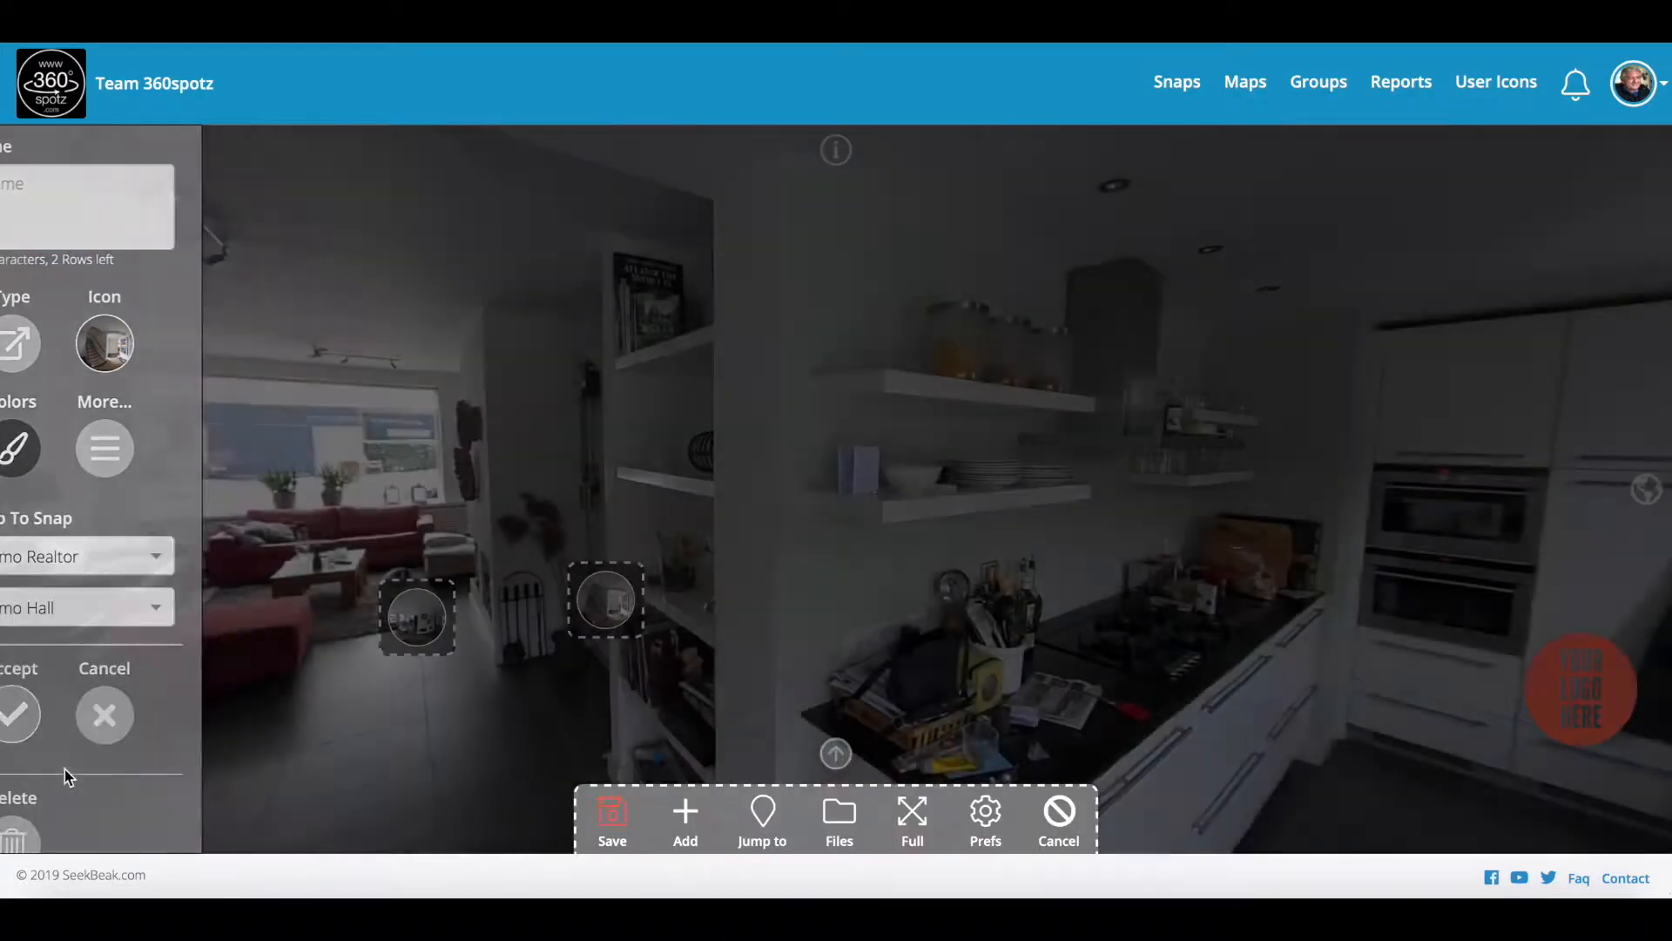
{"action": "left_click", "coordinate": [611, 819]}
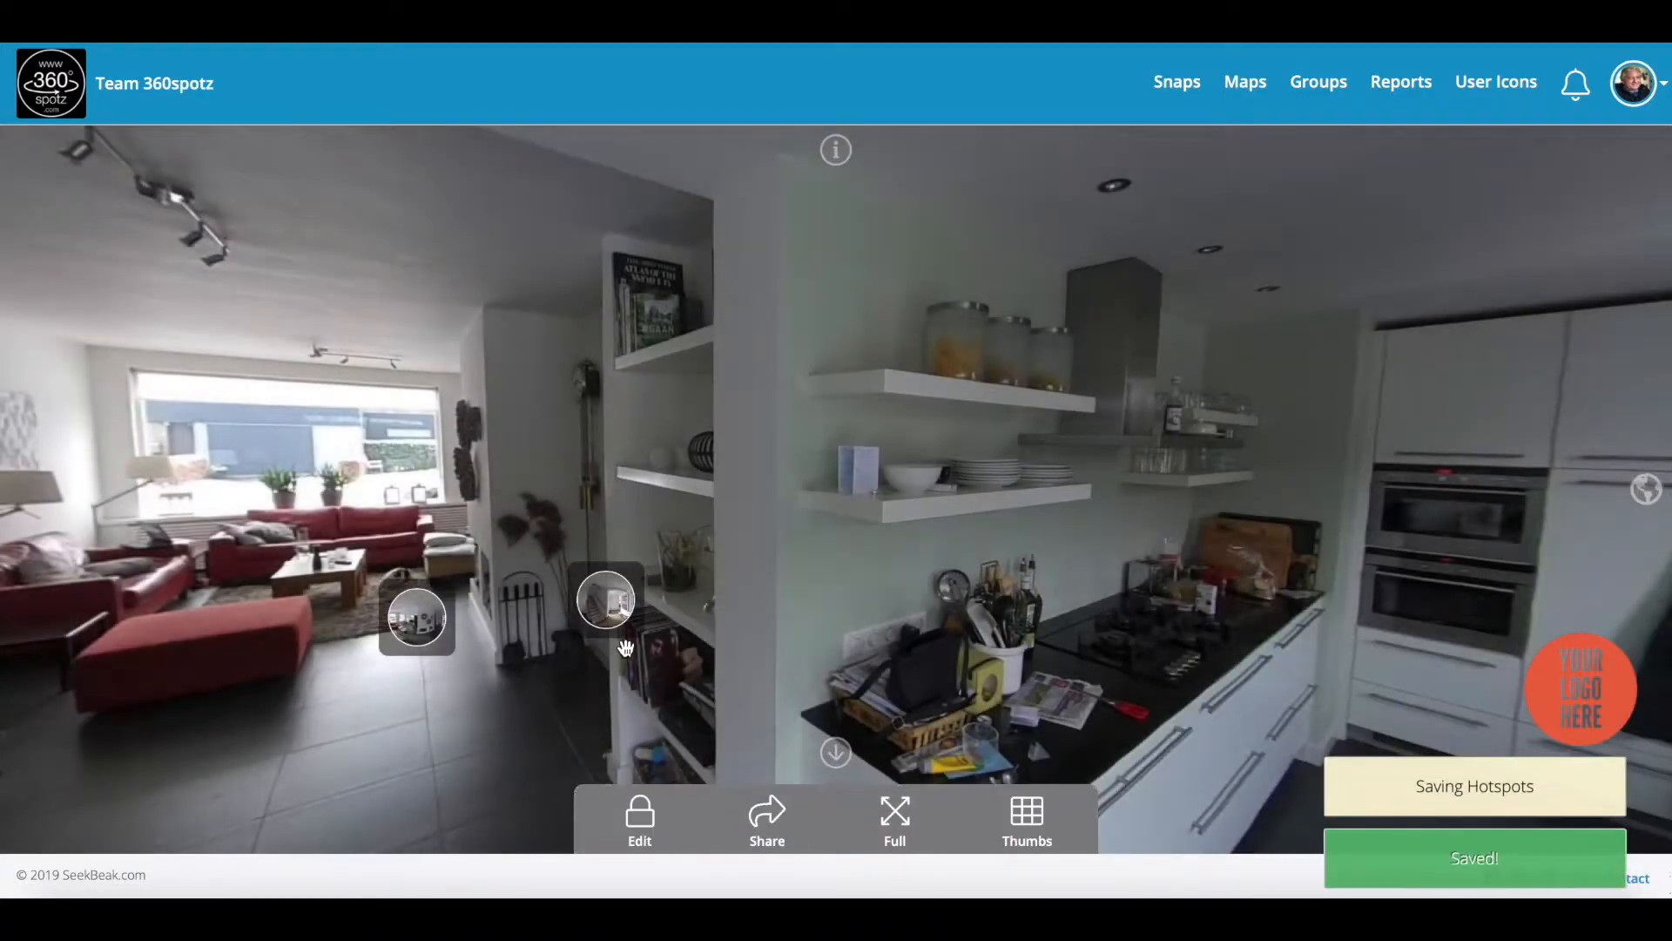
Step: Move from the kitchen to the hallway, out to the front door, and back into the hallway
{"action": "left_click_drag", "start_coordinate": [547, 681], "coordinate": [615, 624]}
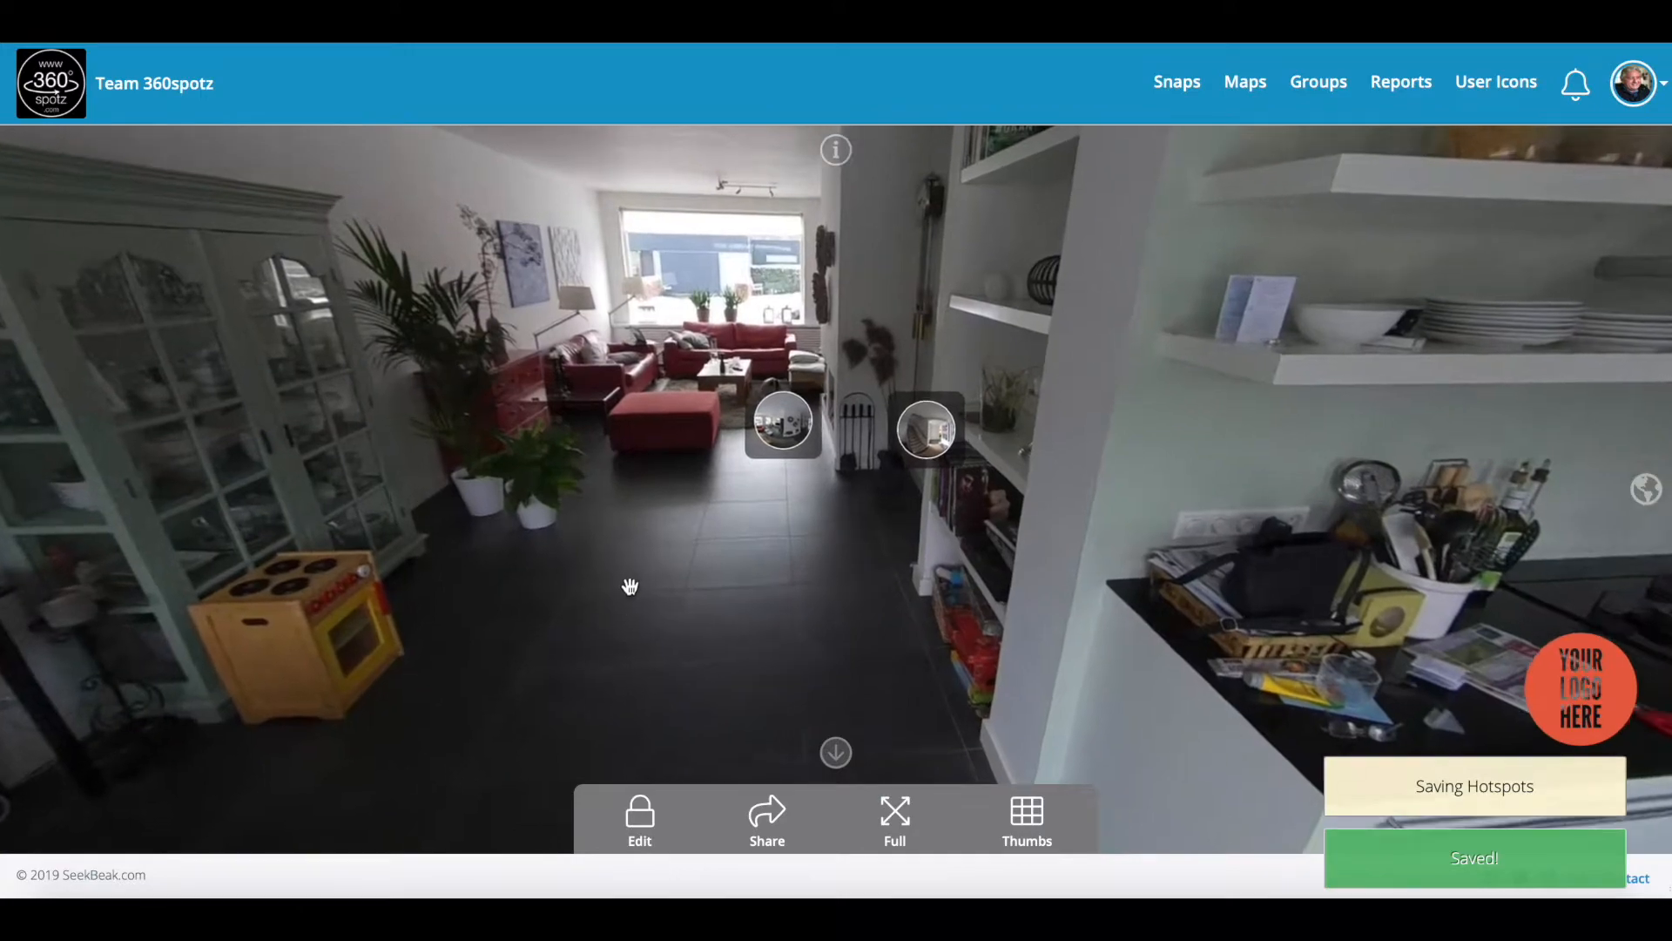
{"action": "left_click", "coordinate": [907, 440]}
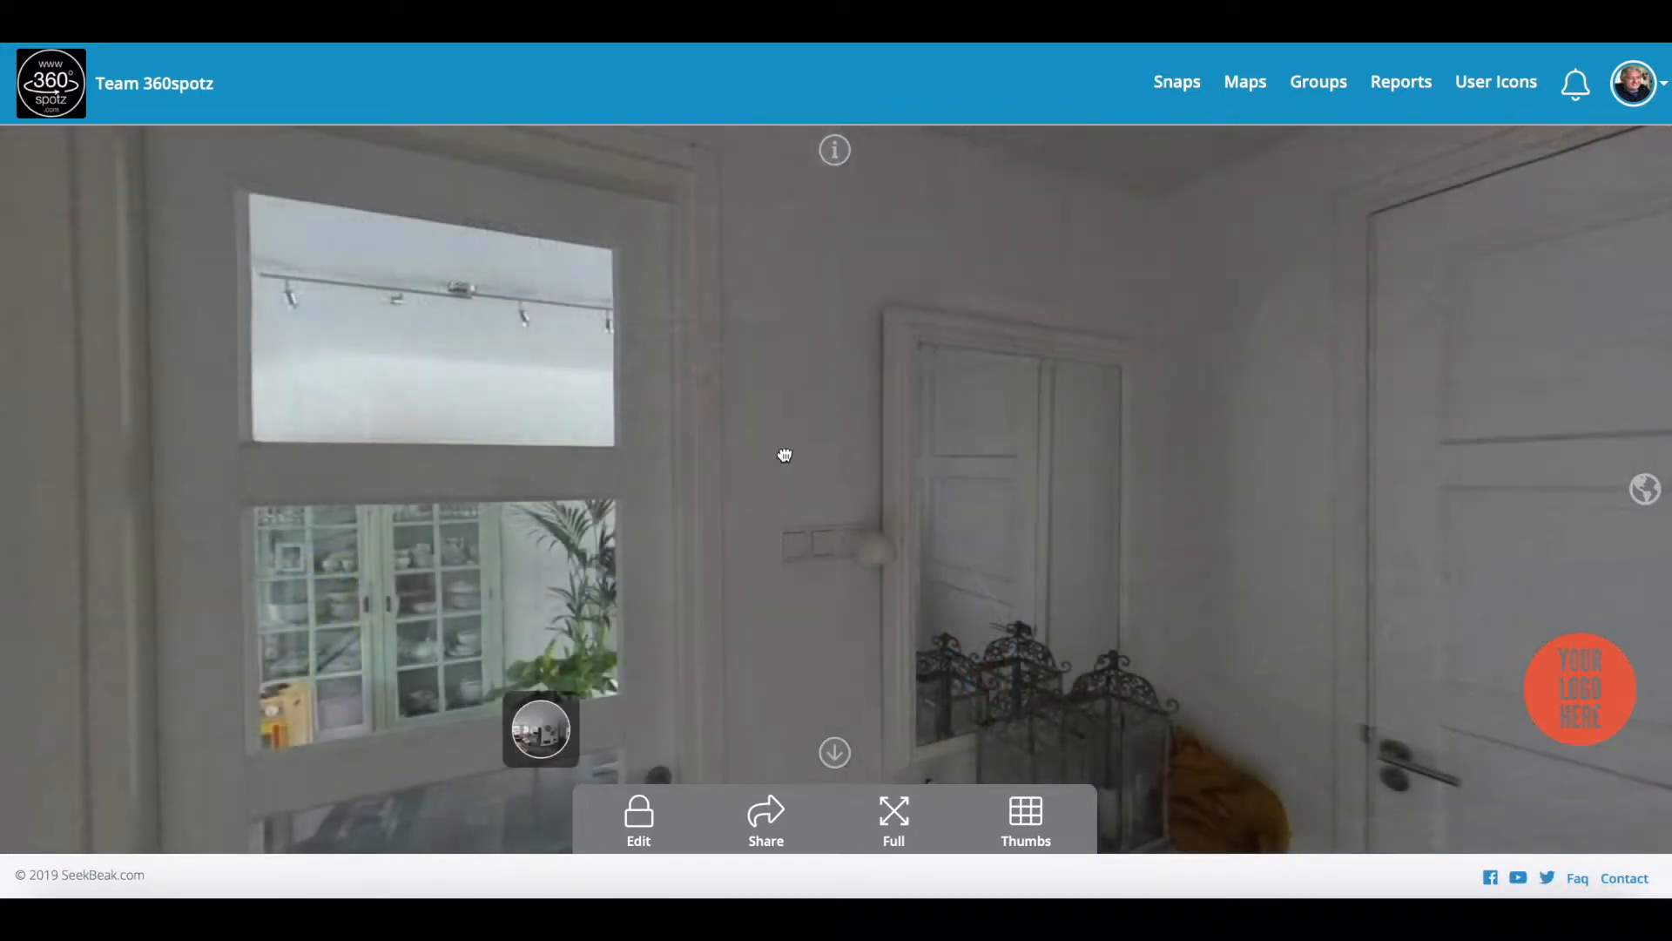
{"action": "left_click_drag", "start_coordinate": [784, 452], "coordinate": [317, 410]}
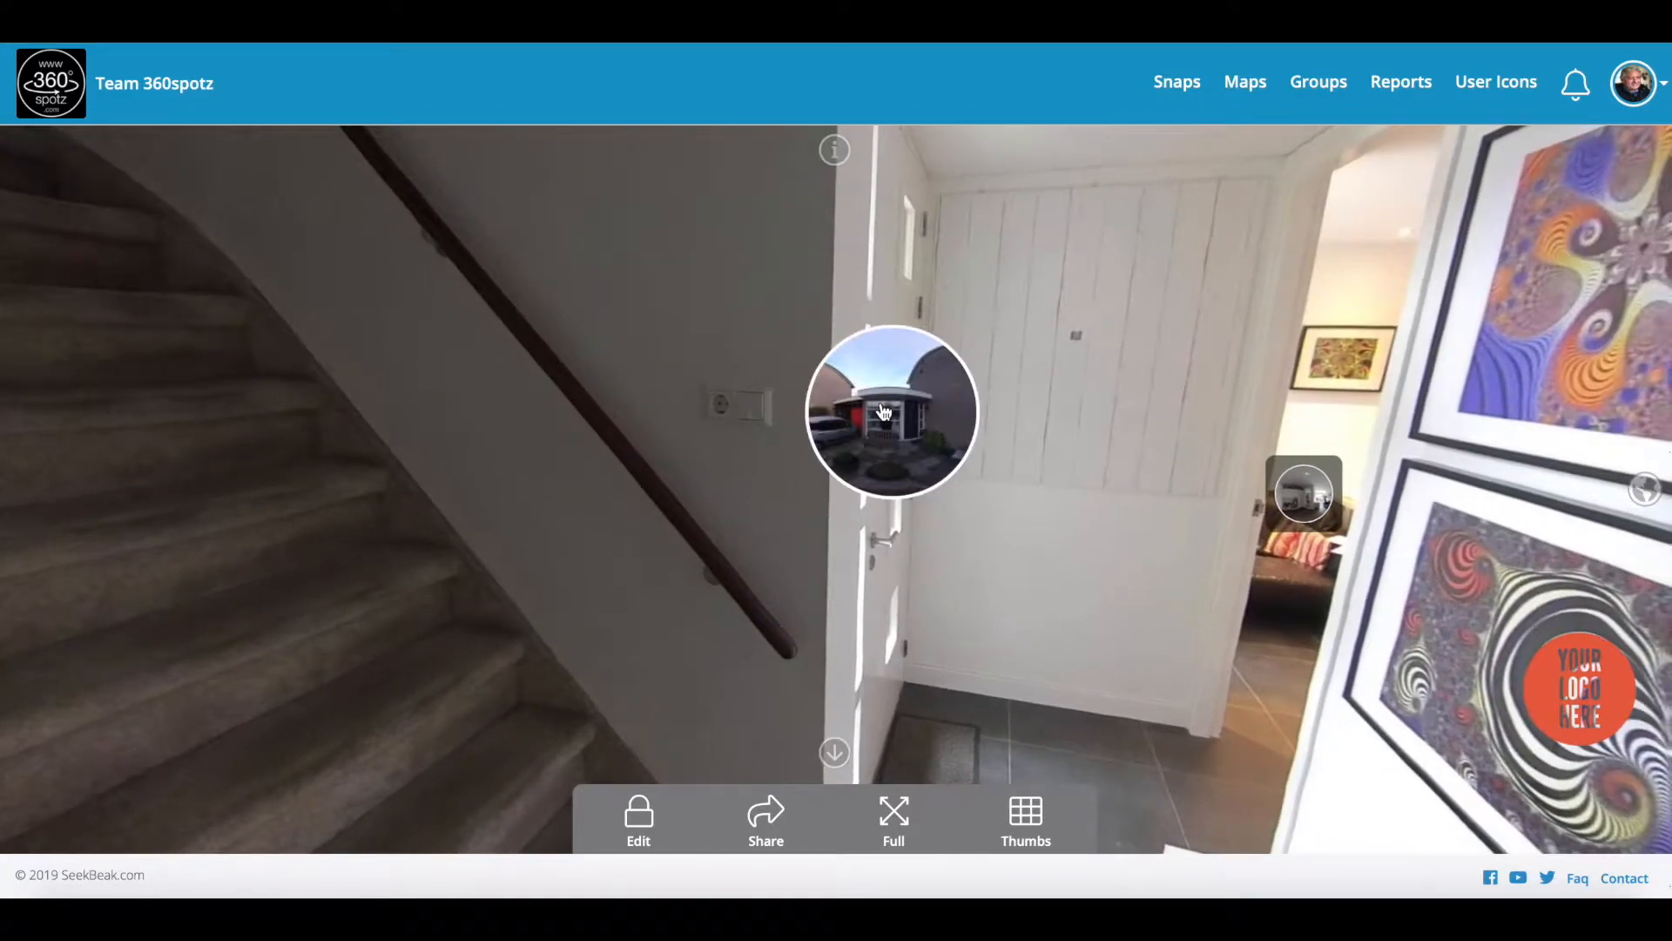
{"action": "left_click", "coordinate": [884, 412]}
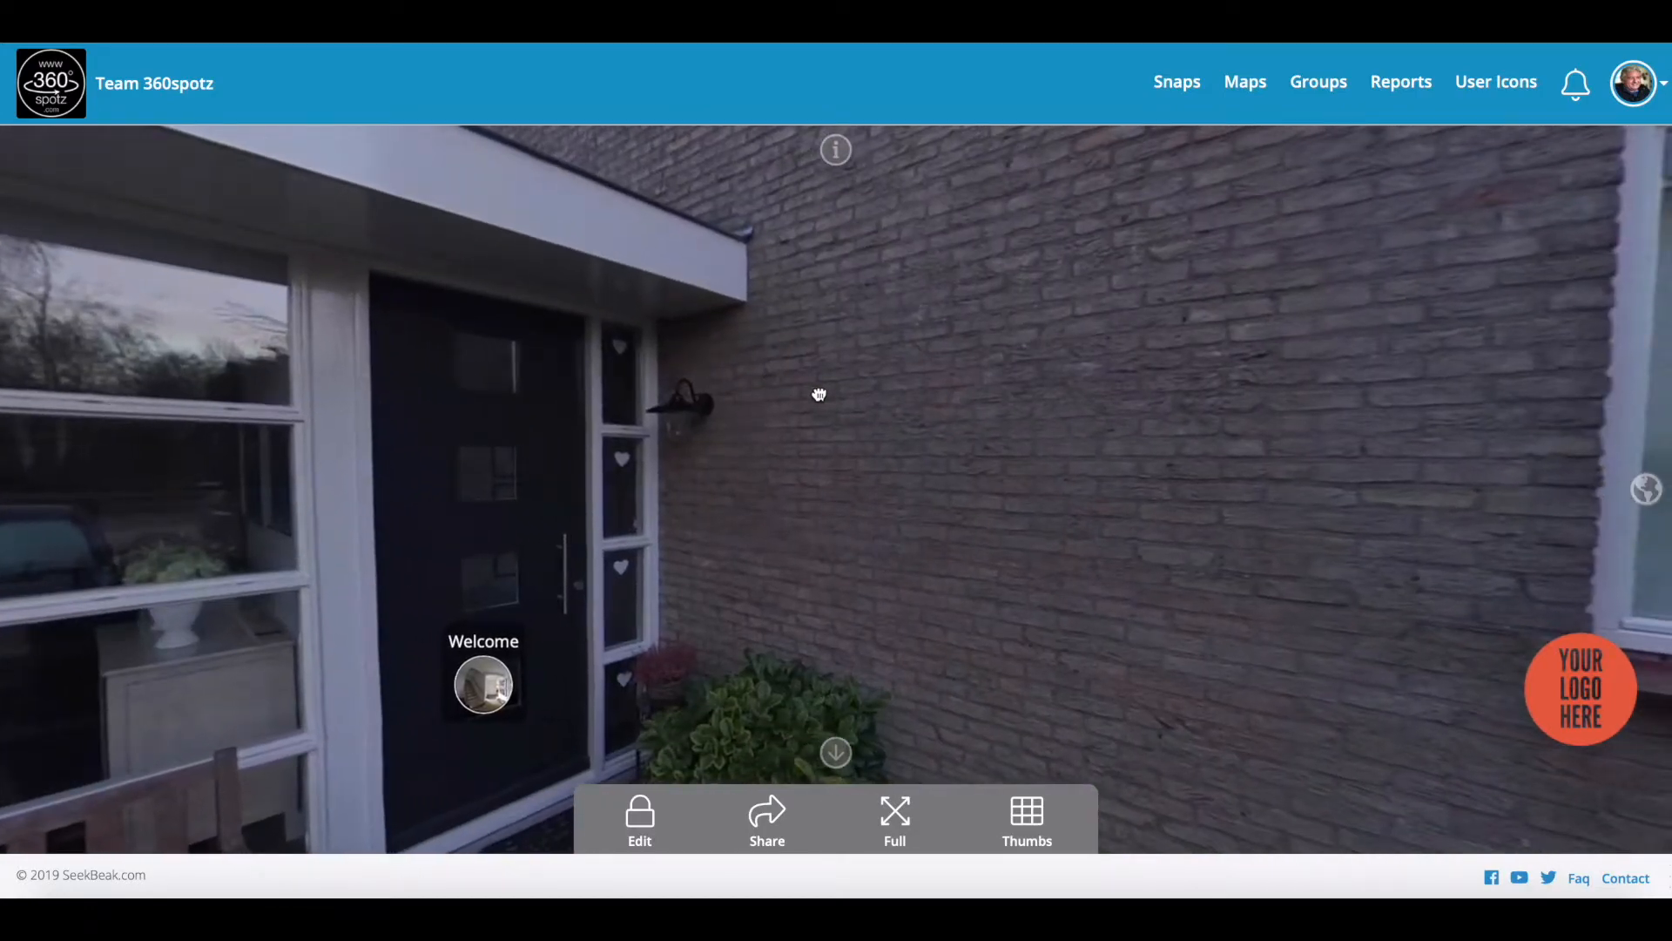
{"action": "left_click", "coordinate": [514, 677]}
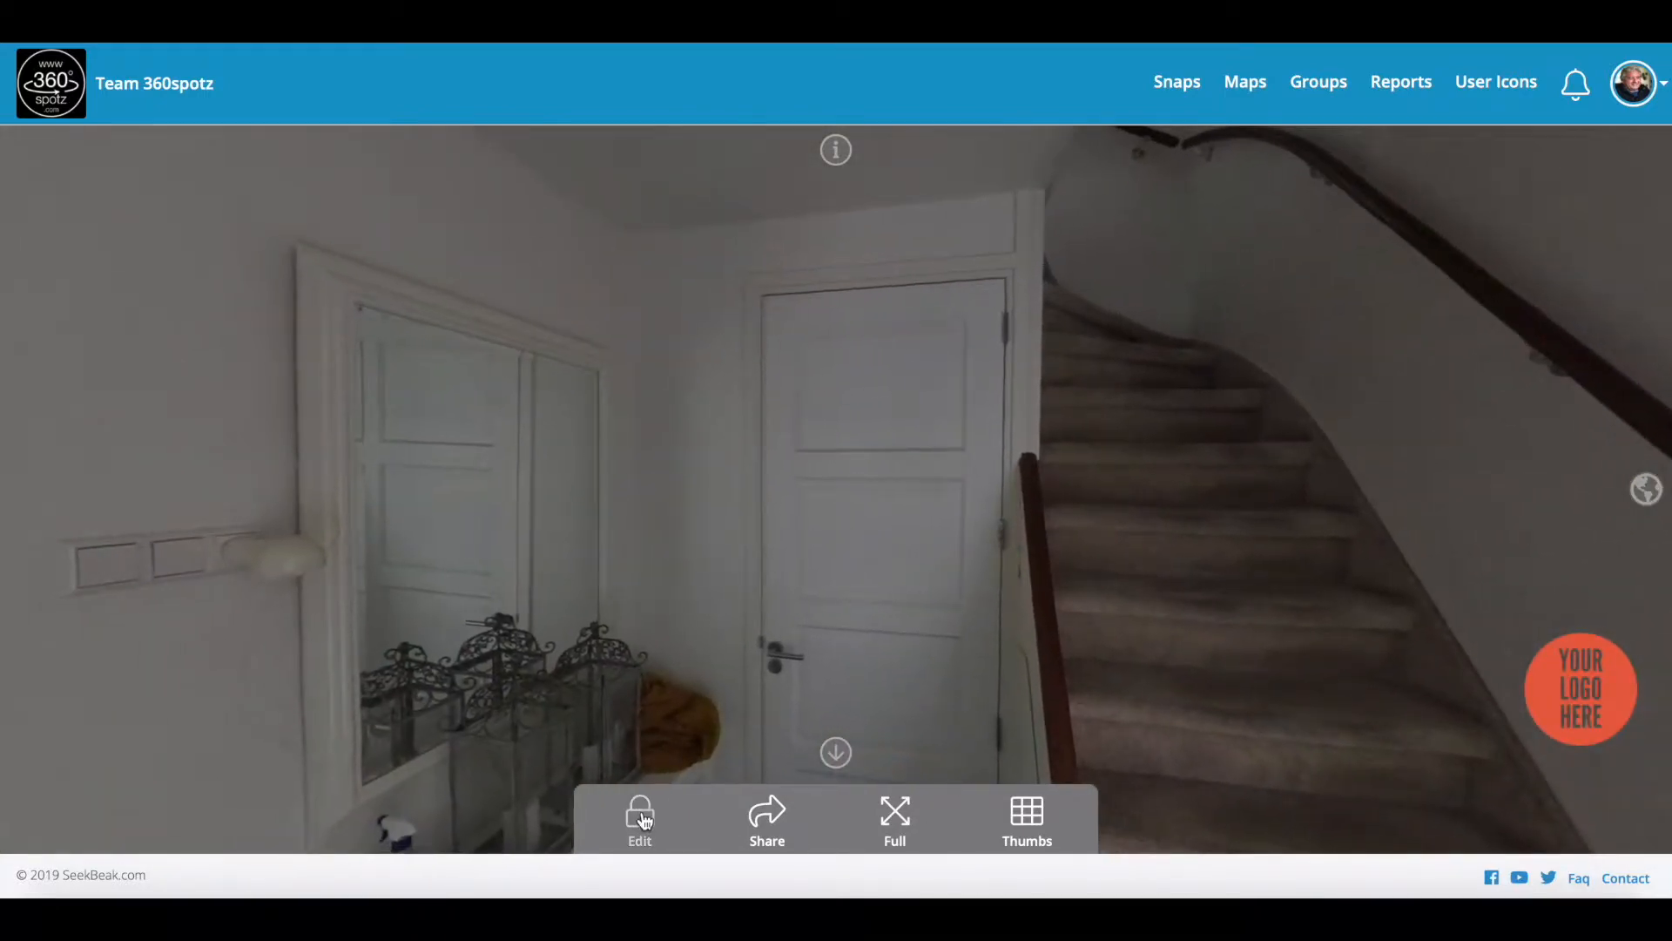
Step: Place a new hotspot above the mirrored doorway and open its settings, keeping the Text type
{"action": "left_click", "coordinate": [641, 819]}
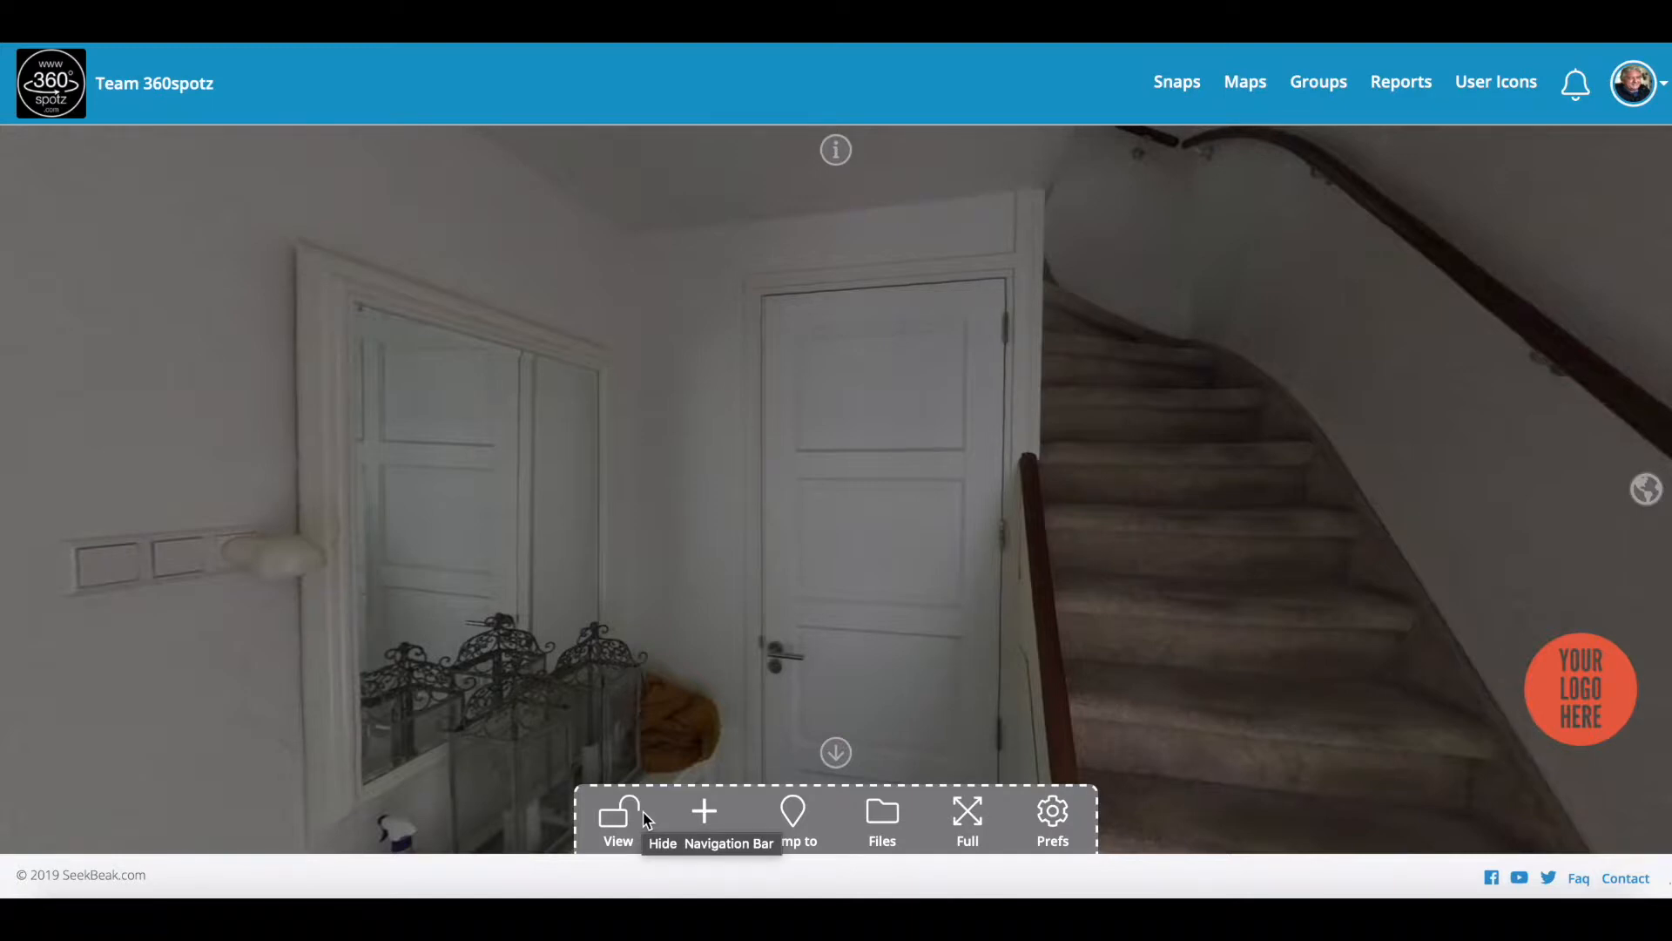
{"action": "left_click", "coordinate": [696, 814]}
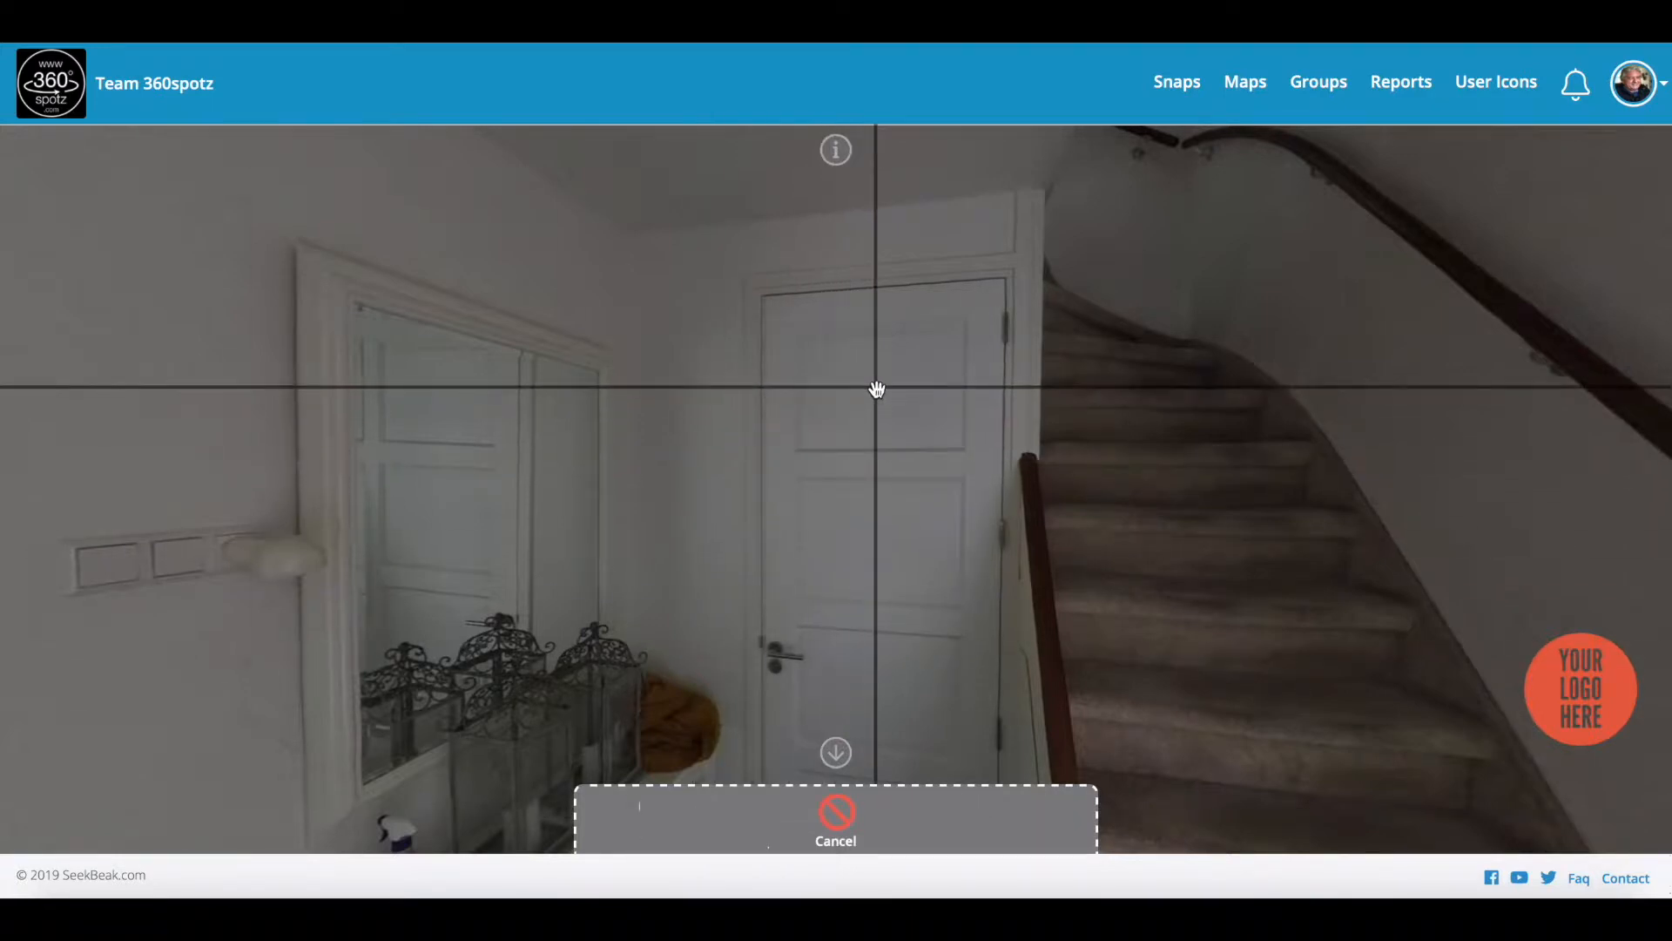
{"action": "left_click", "coordinate": [498, 229]}
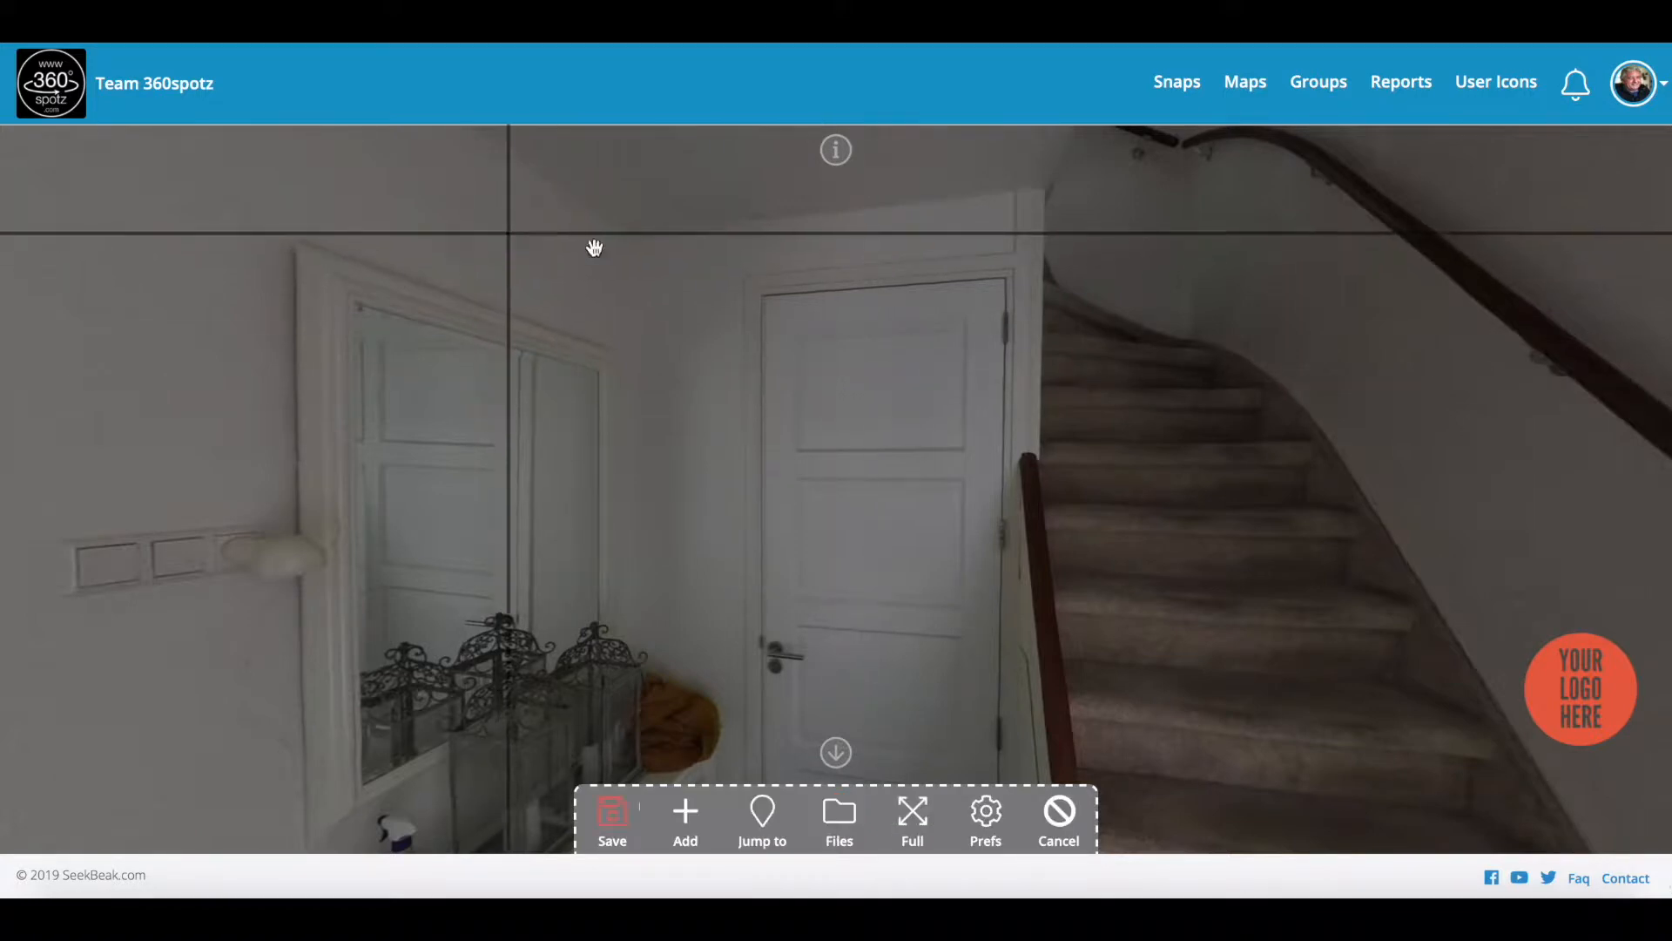
{"action": "left_click_drag", "start_coordinate": [673, 310], "coordinate": [797, 333]}
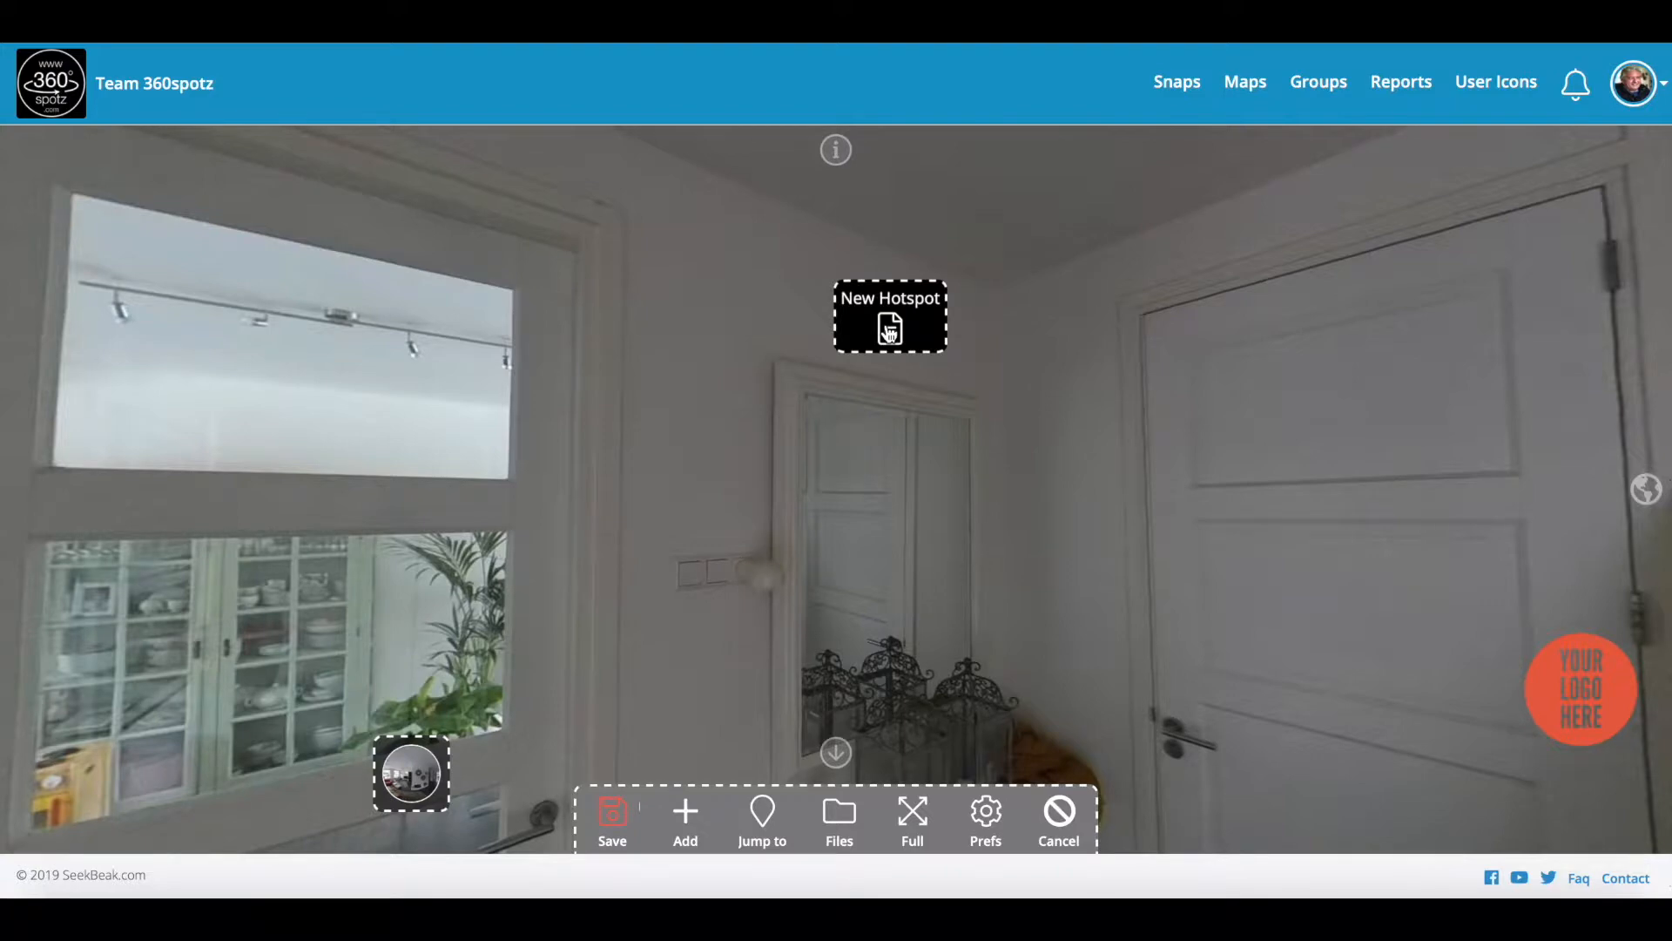
{"action": "left_click", "coordinate": [889, 332]}
{"action": "left_click", "coordinate": [60, 345]}
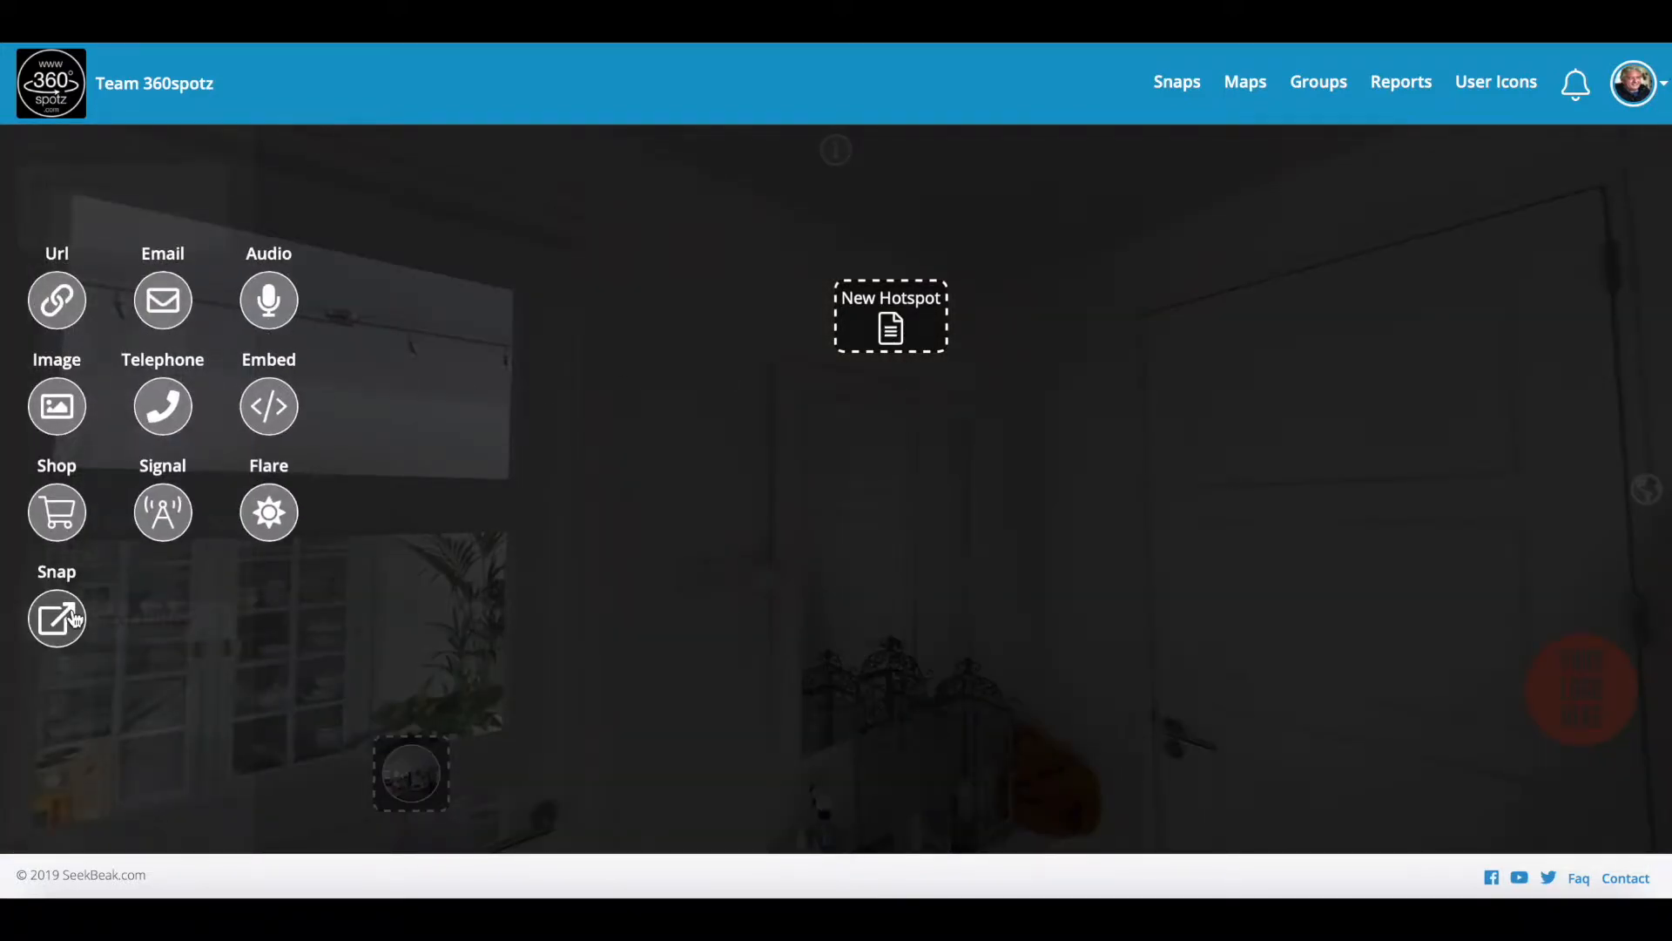
{"action": "left_click", "coordinate": [133, 683]}
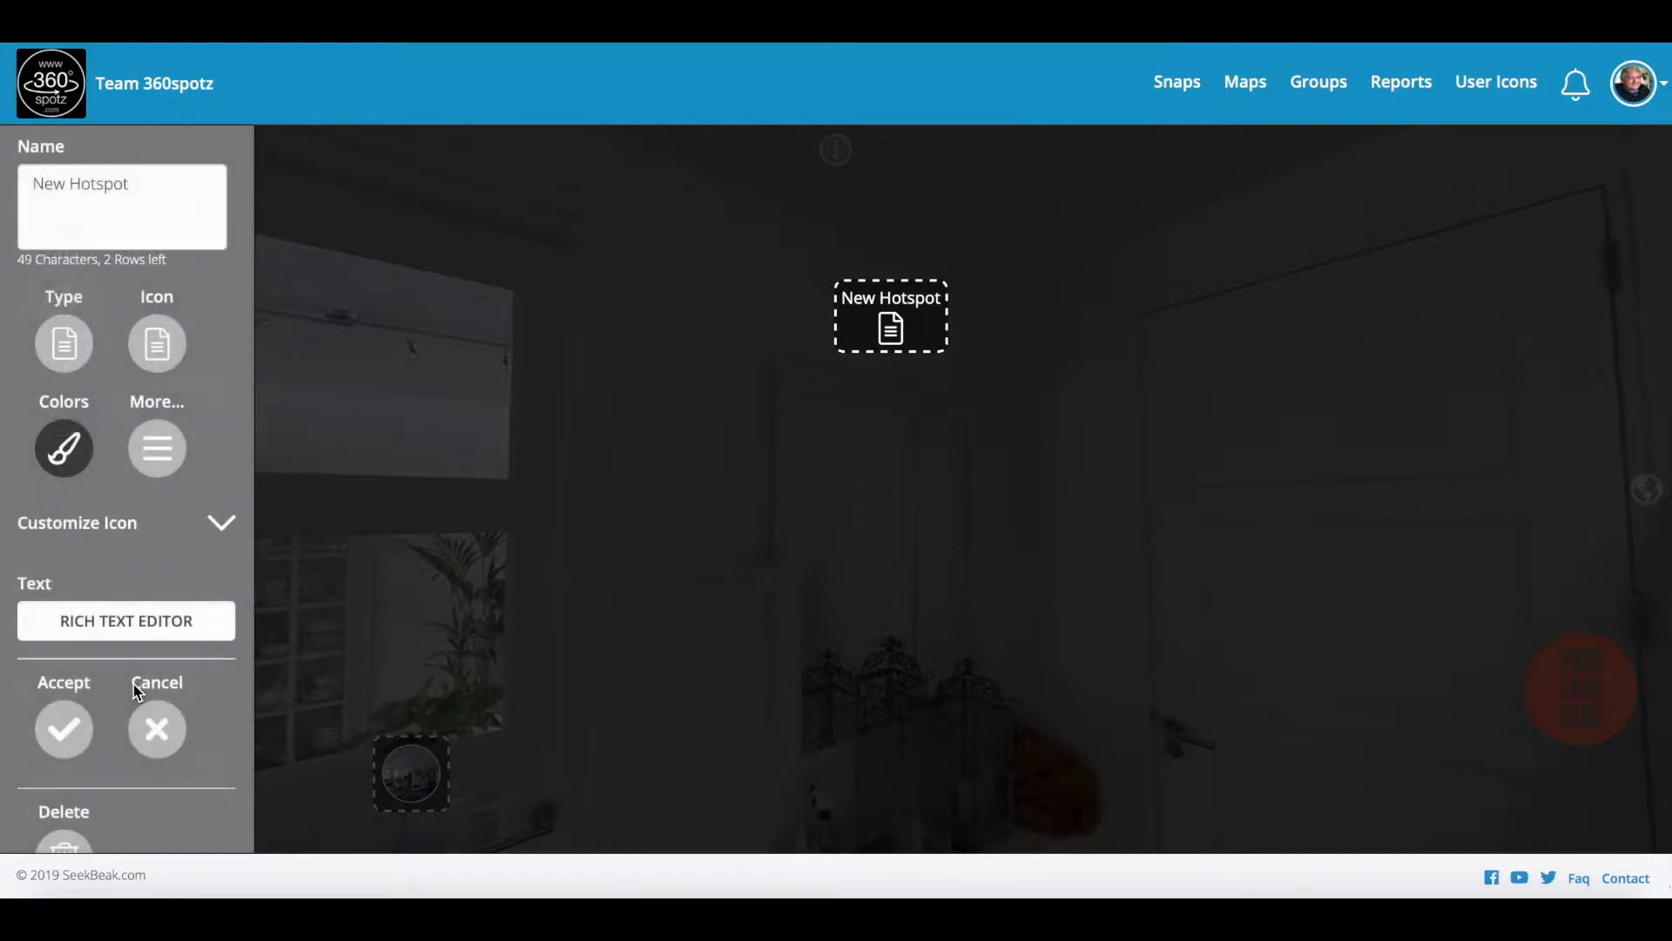
Step: Paste the property details (land, school, tax, building info) into the hotspot's rich text
{"action": "left_click", "coordinate": [115, 624]}
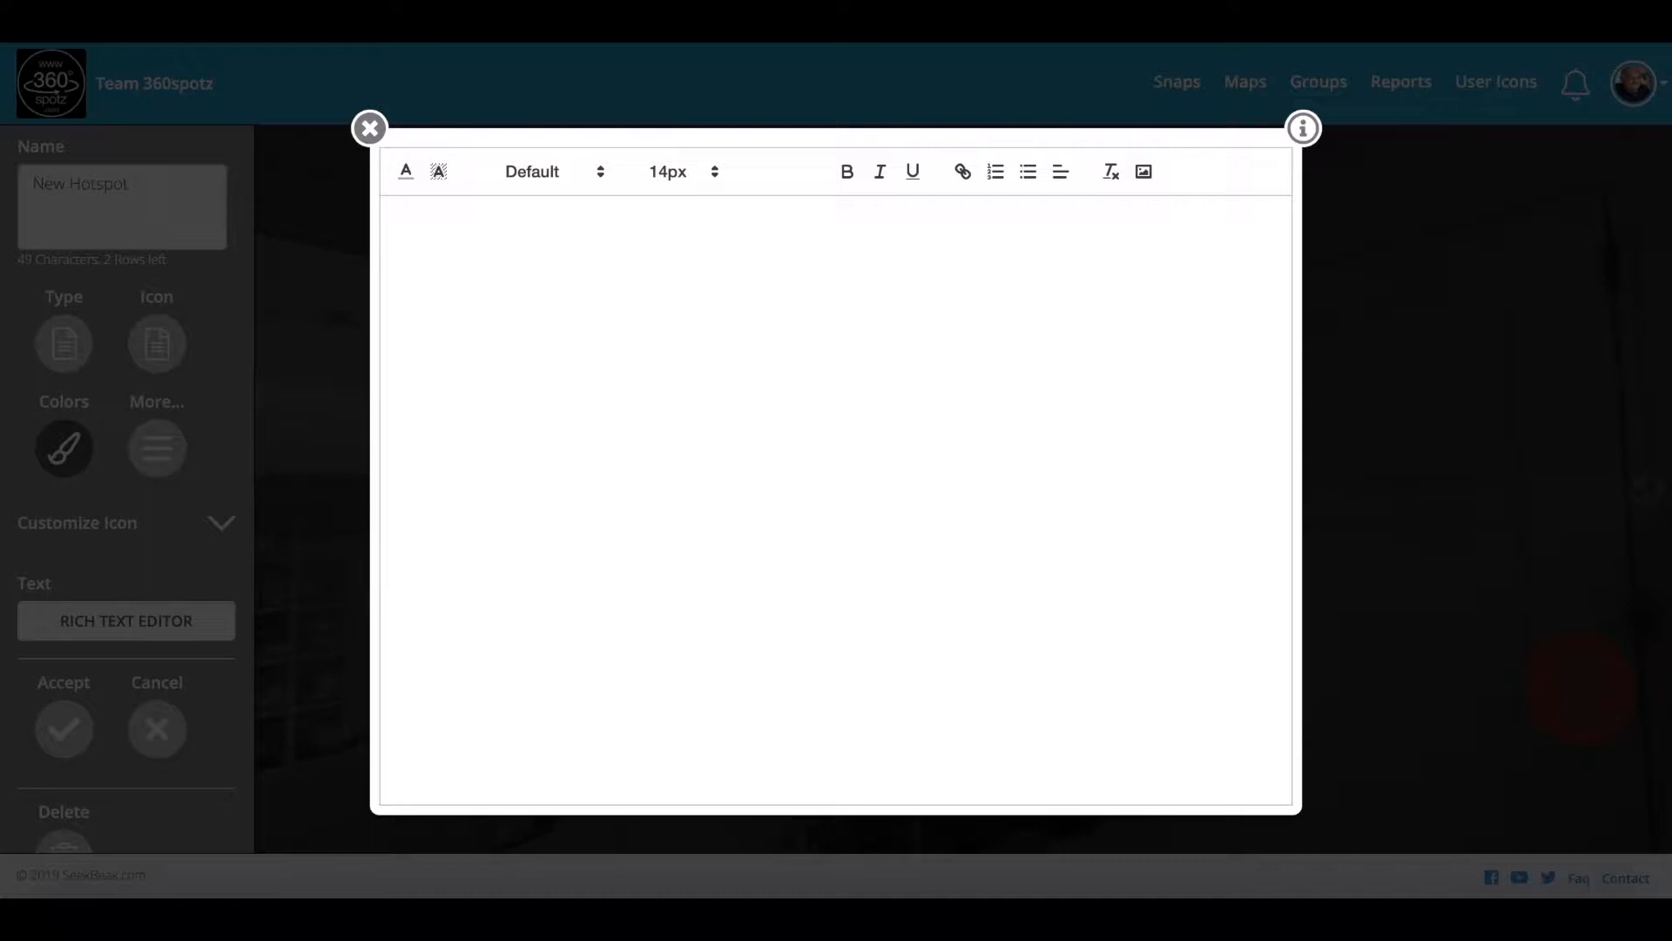
{"action": "left_click", "coordinate": [520, 305]}
{"action": "key", "text": "ctrl+v"}
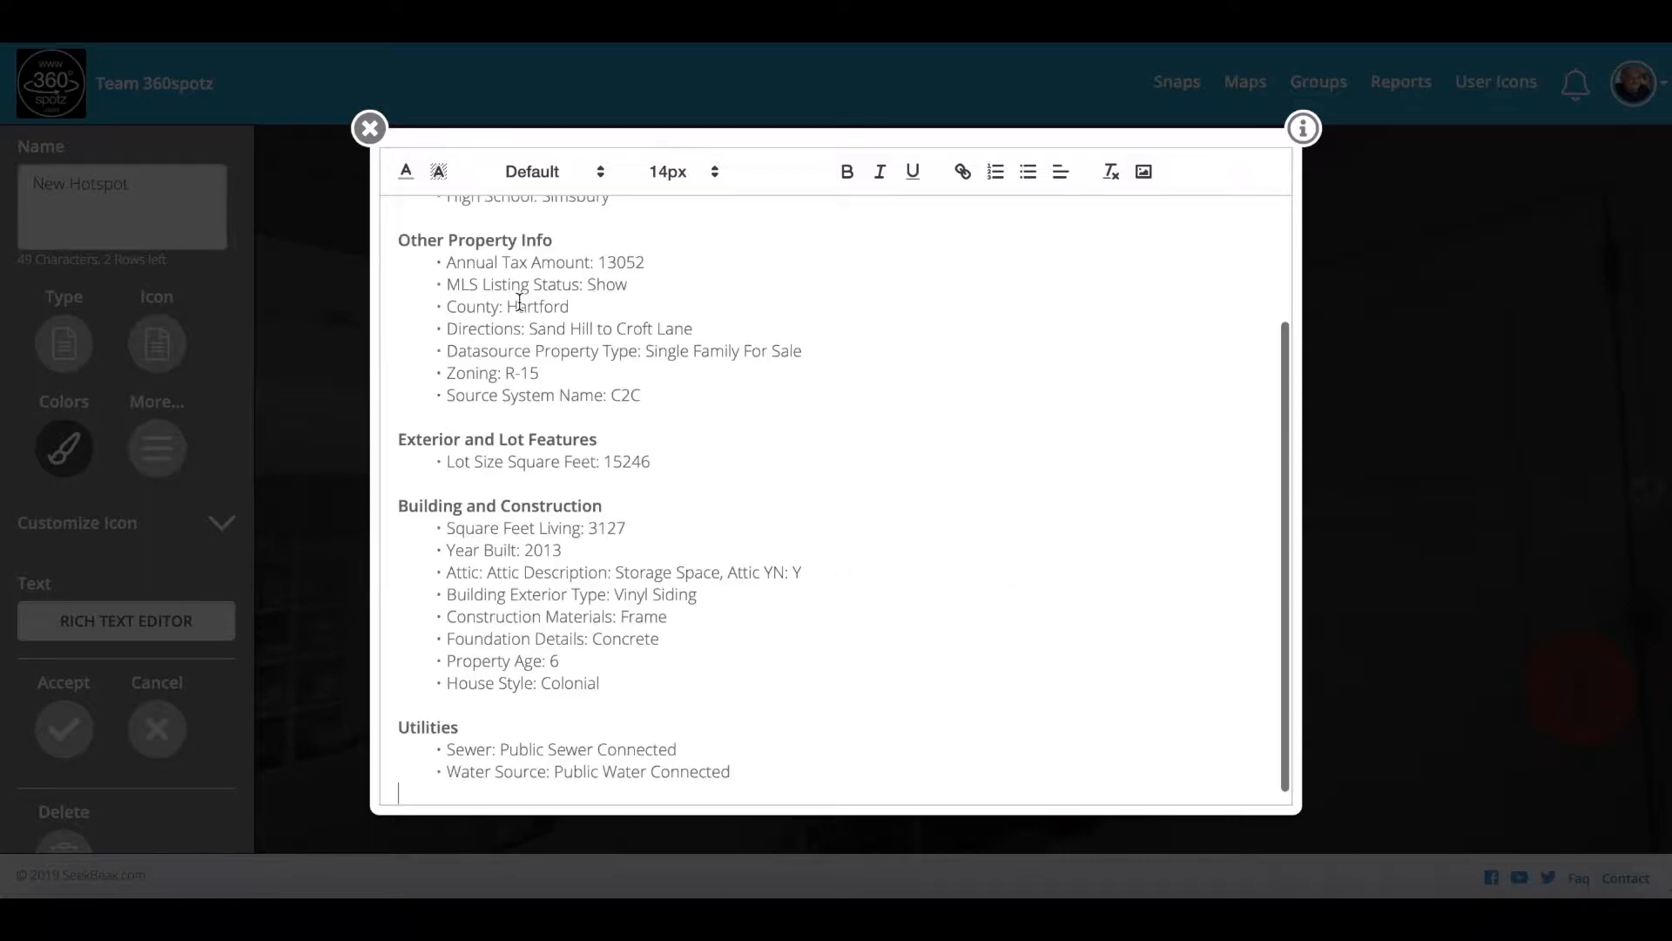
{"action": "scroll", "coordinate": [595, 384], "scroll_direction": "up", "scroll_amount": 3}
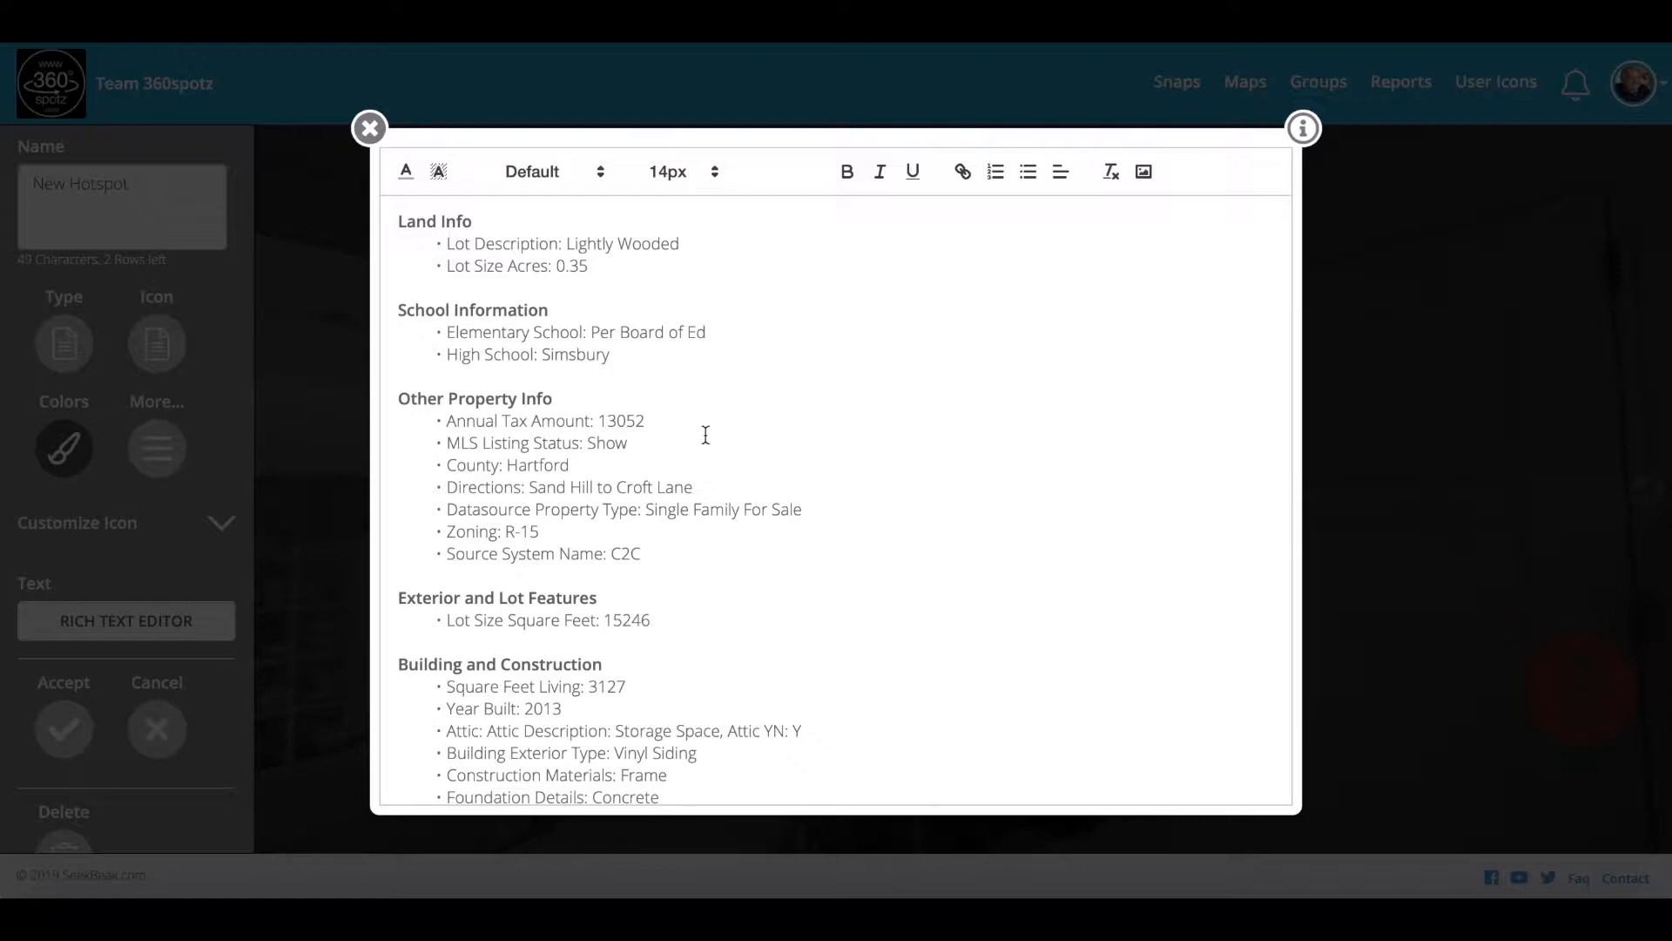
{"action": "scroll", "coordinate": [706, 434], "scroll_direction": "down", "scroll_amount": 5}
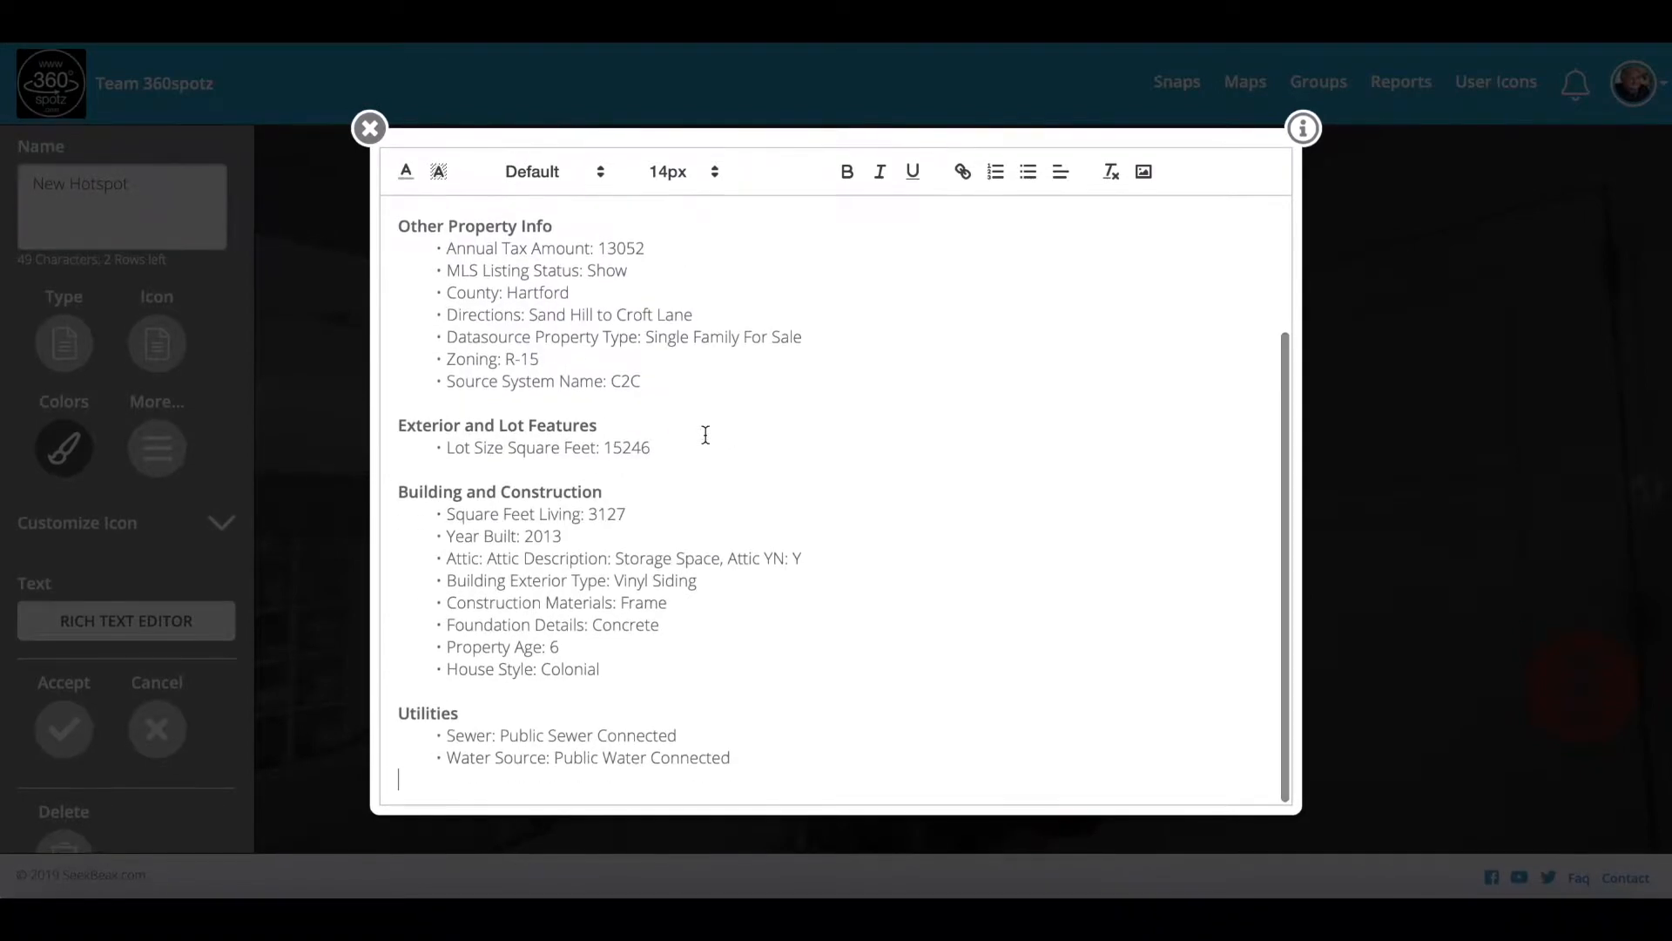
{"action": "scroll", "coordinate": [706, 434], "scroll_direction": "up", "scroll_amount": 5}
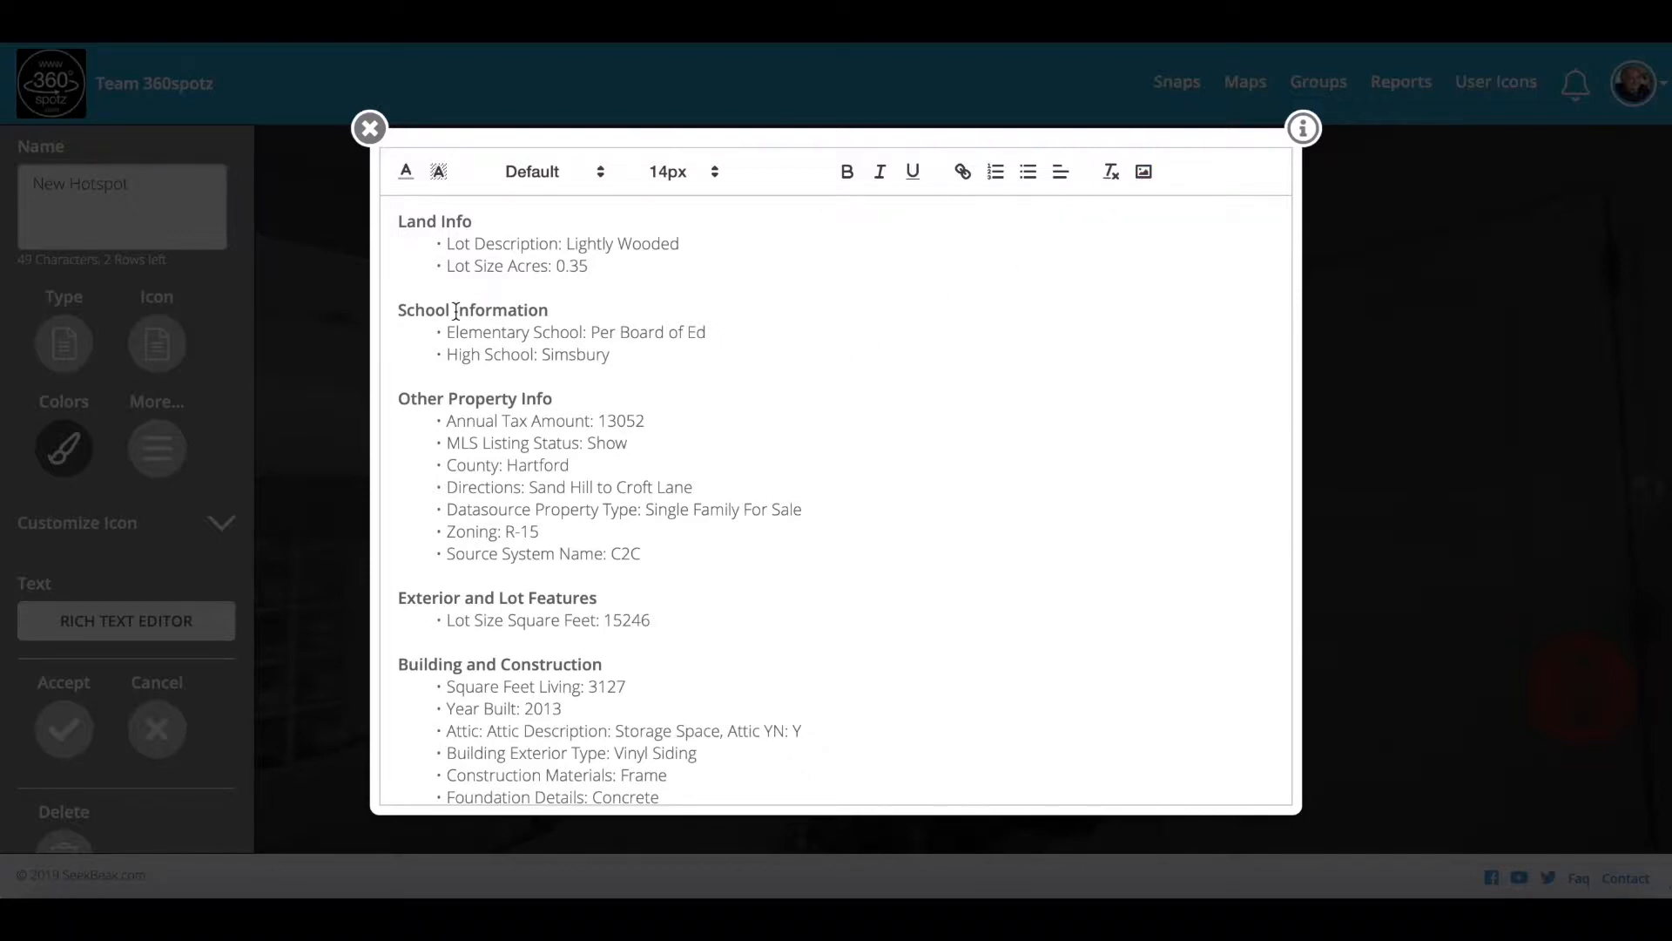
Step: Keep the text at Default font and 14px size, then close the Rich Text Editor
{"action": "left_click", "coordinate": [595, 174]}
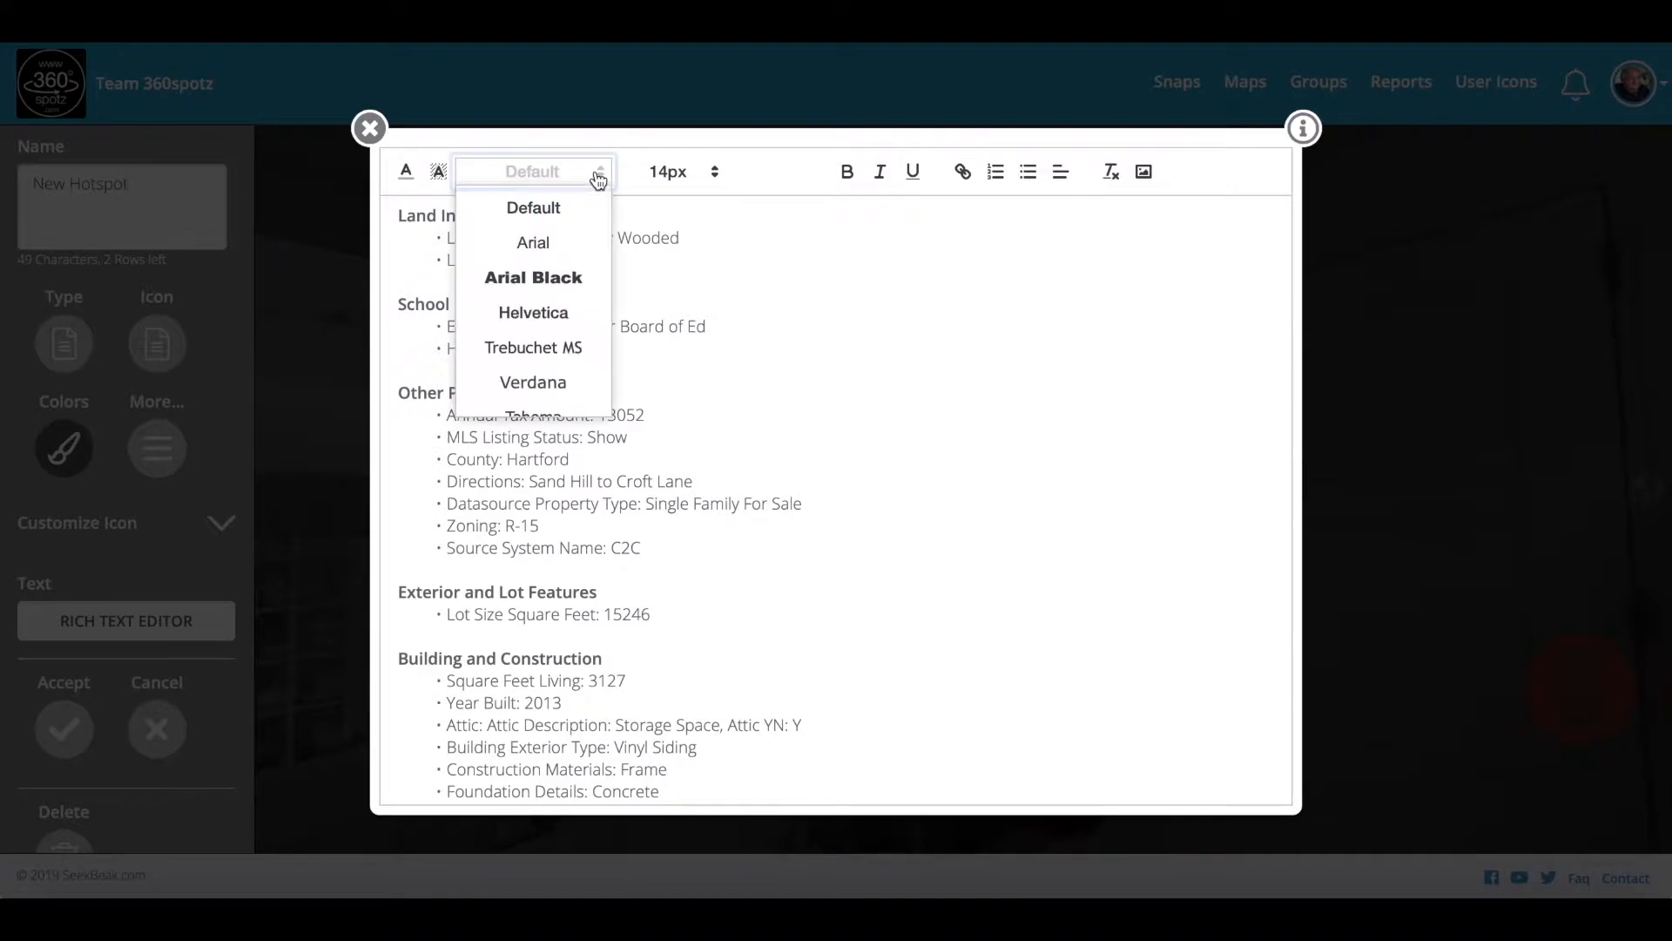
{"action": "left_click", "coordinate": [742, 366]}
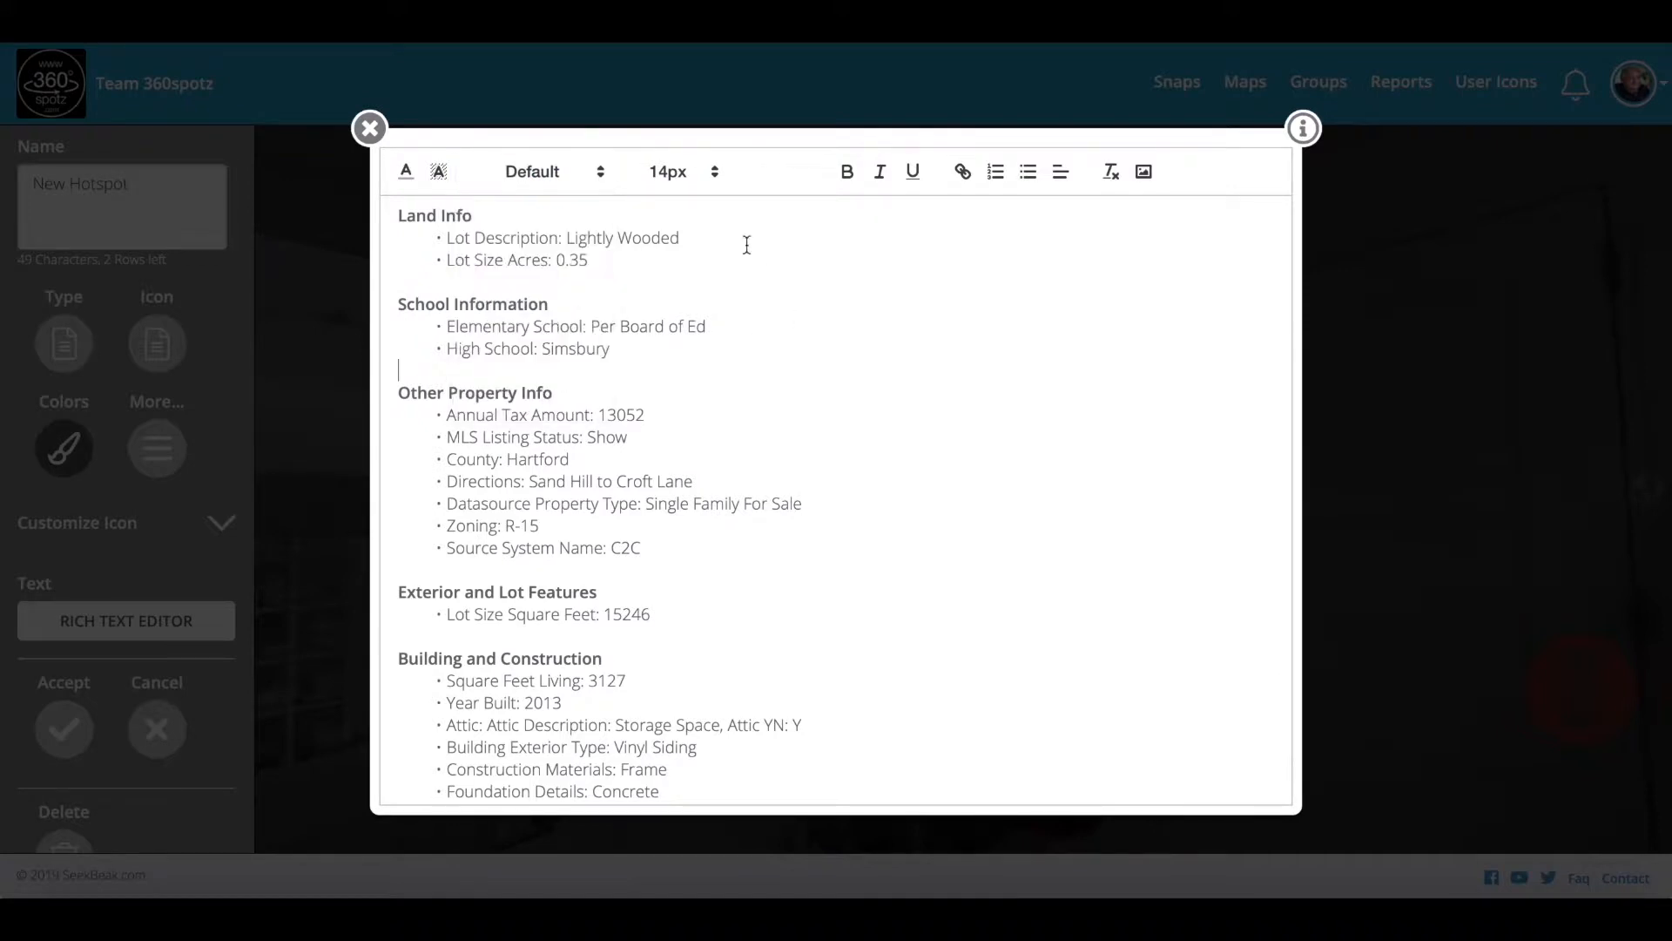
{"action": "left_click", "coordinate": [716, 174]}
{"action": "left_click", "coordinate": [829, 304]}
{"action": "left_click", "coordinate": [369, 128]}
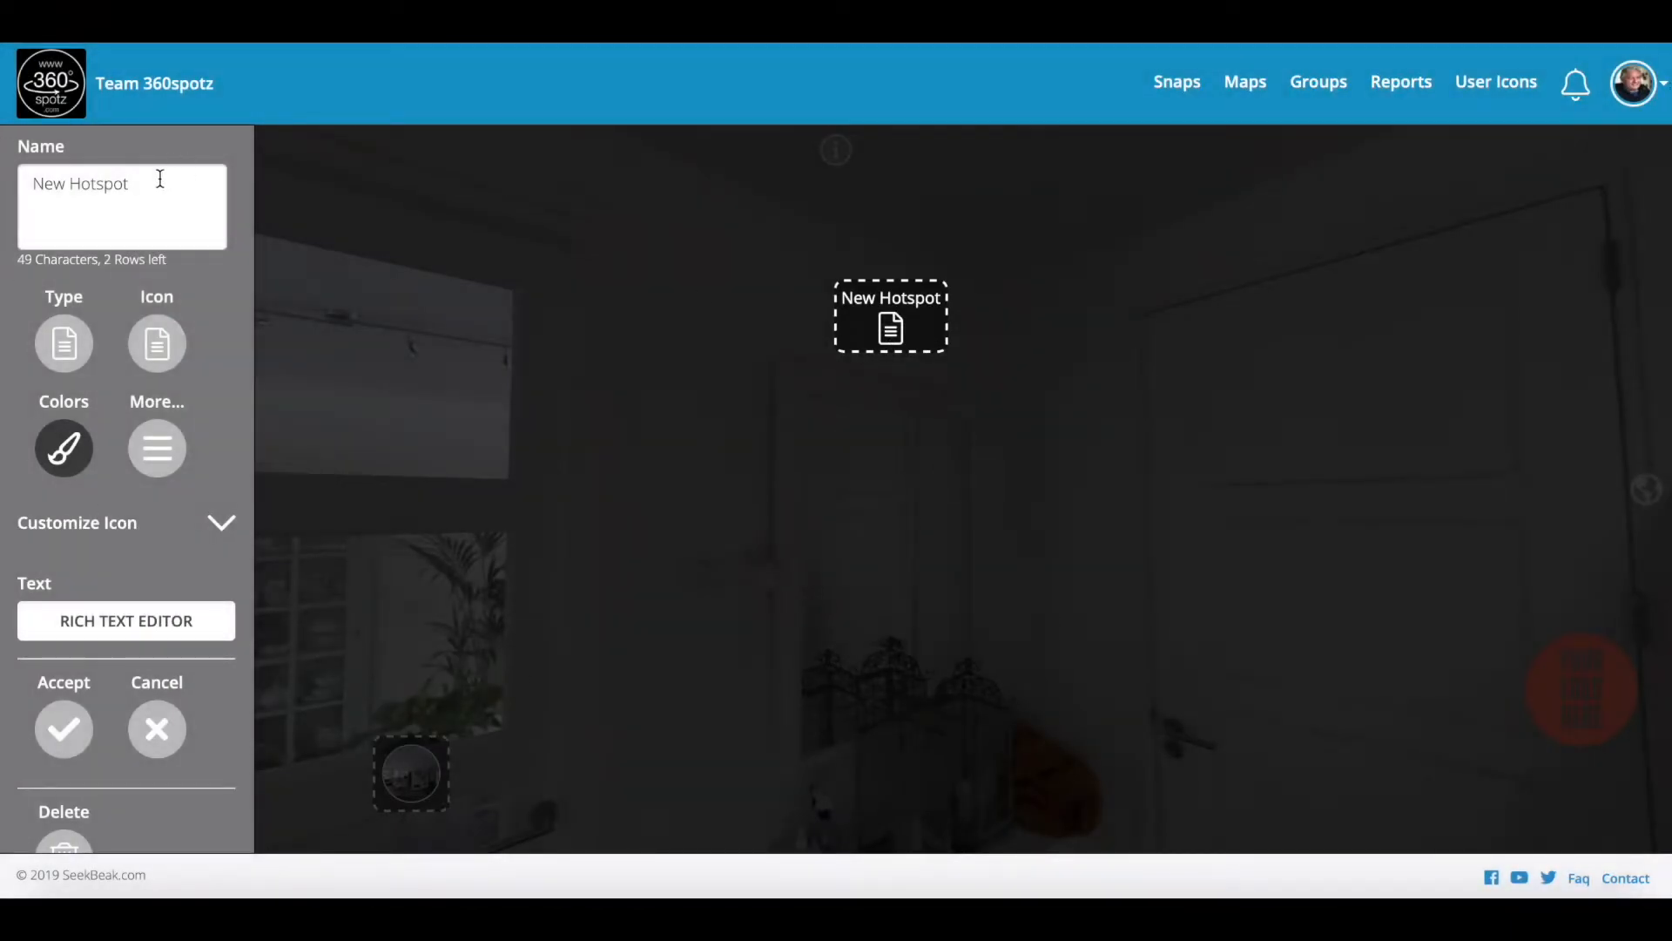
Step: Rename the hotspot 'Description' and make its text red #FF0101
{"action": "left_click_drag", "start_coordinate": [160, 178], "coordinate": [3, 182]}
{"action": "type", "text": "Description"}
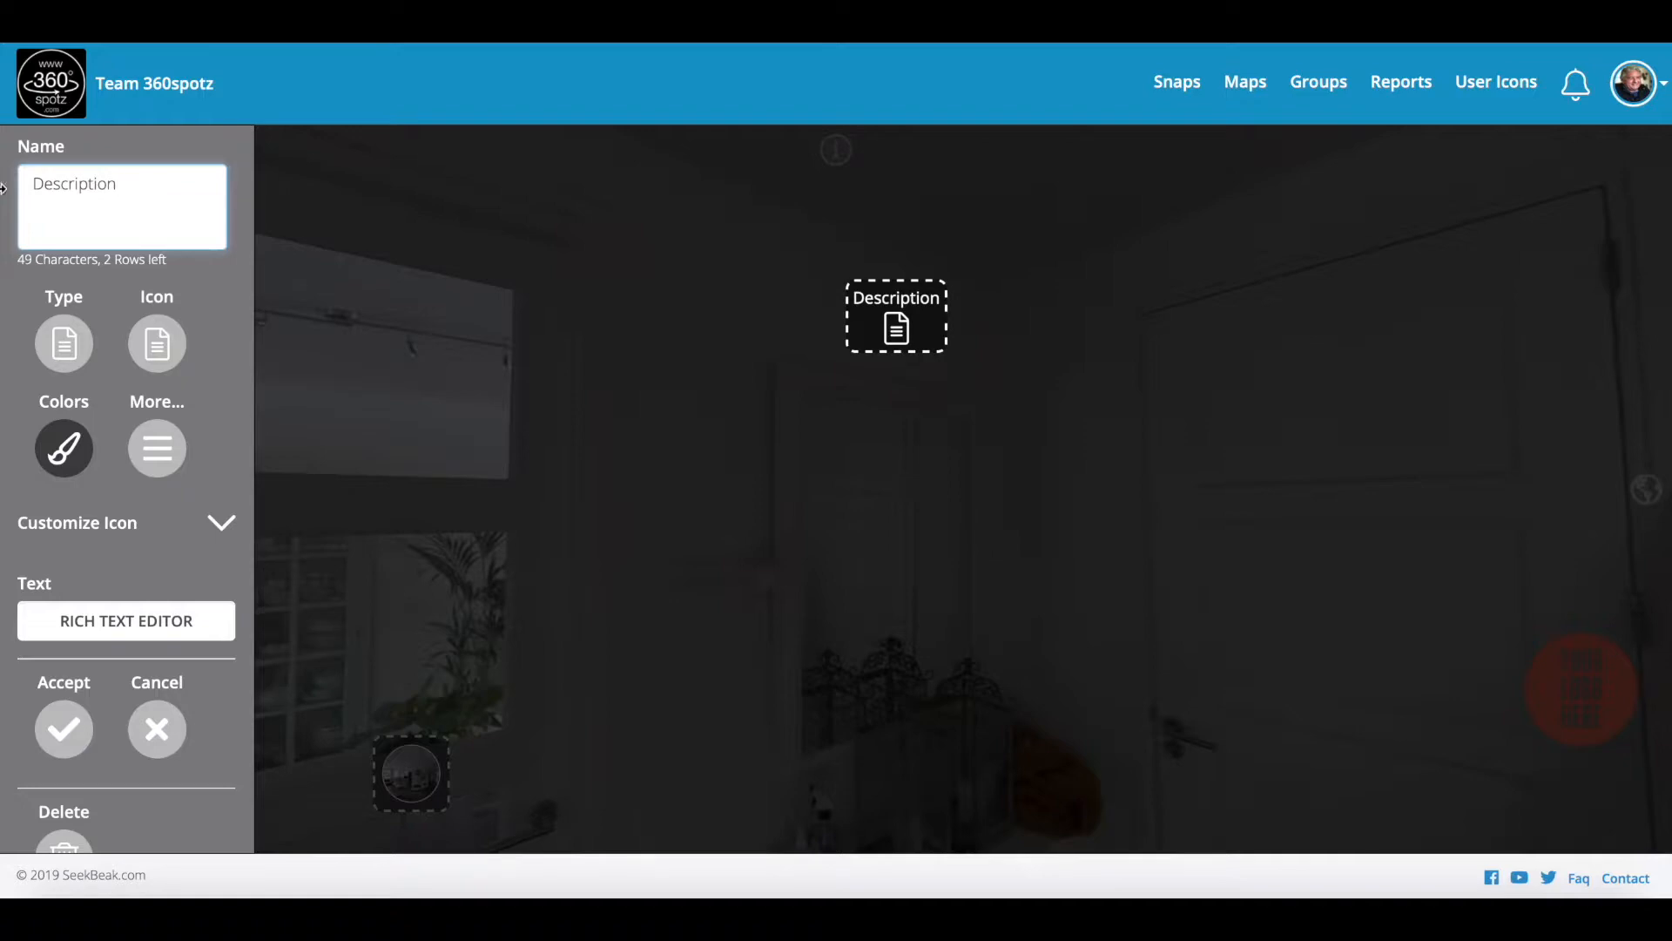
{"action": "left_click", "coordinate": [76, 468]}
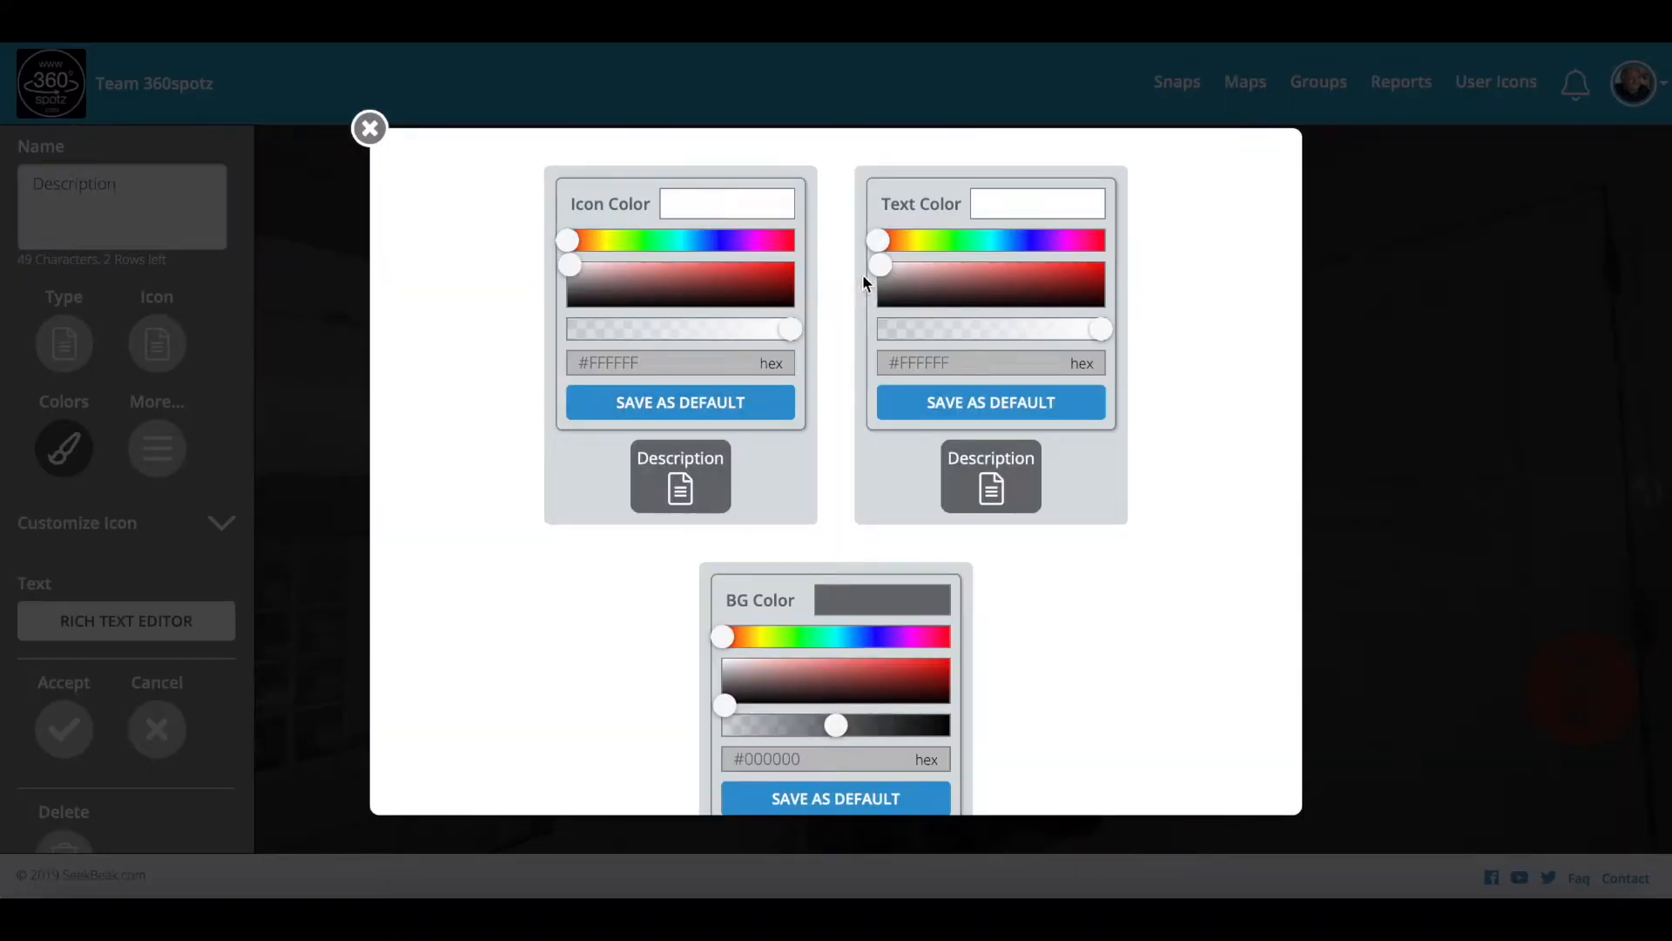
{"action": "left_click_drag", "start_coordinate": [888, 273], "coordinate": [1104, 257]}
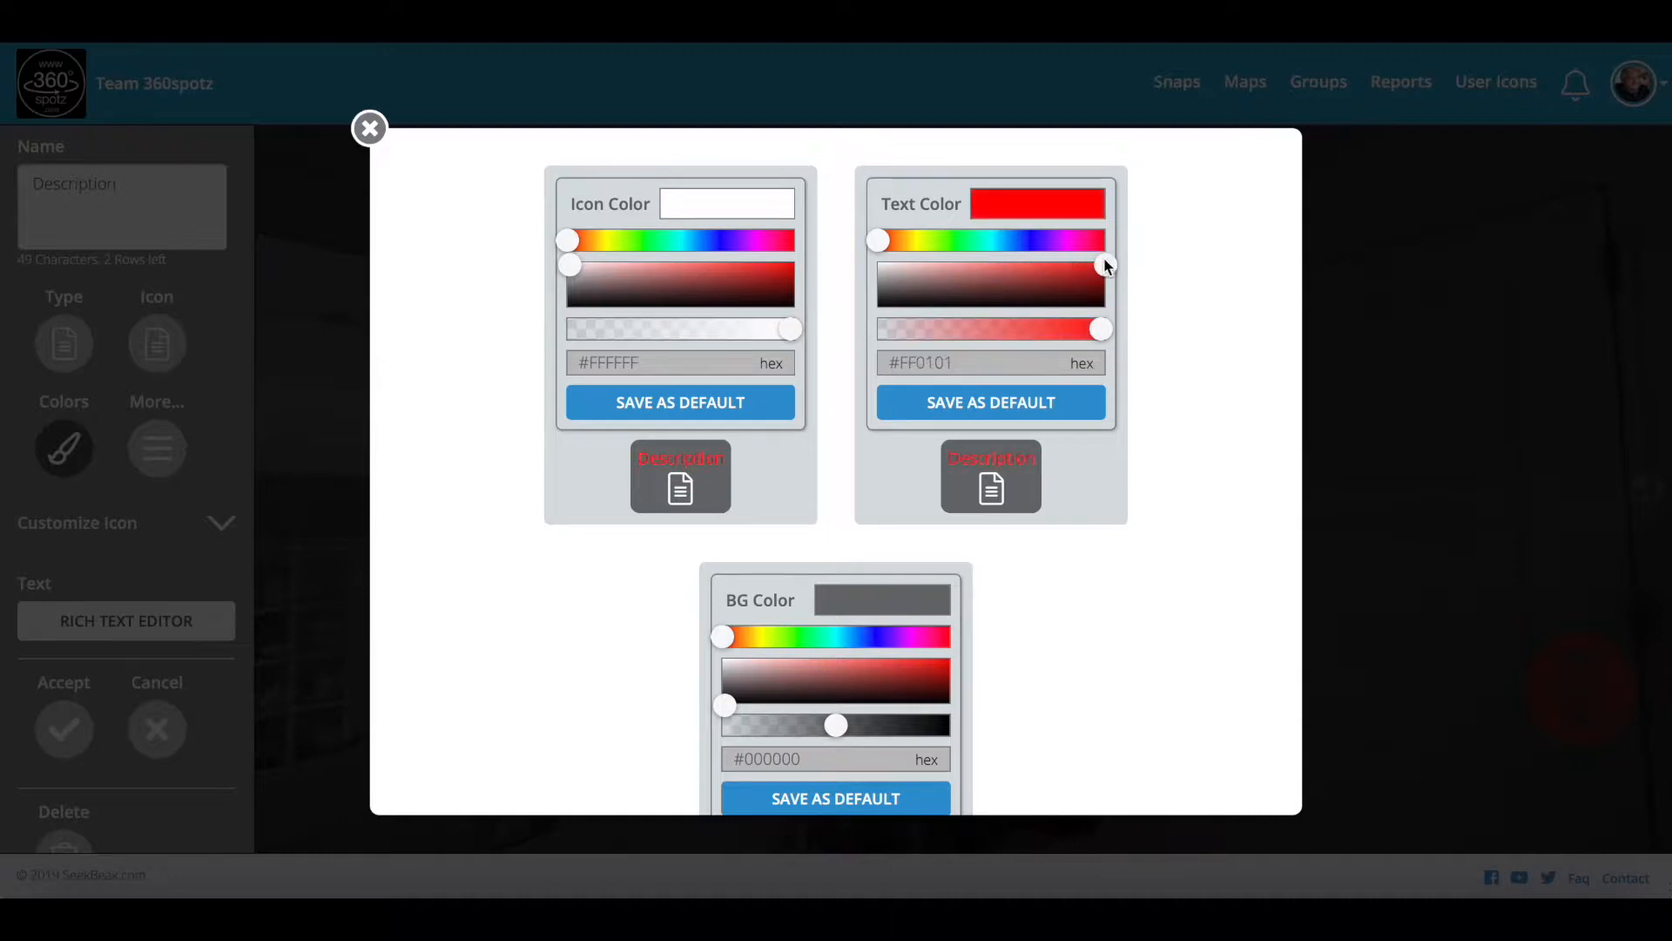
Step: Set the hotspot background to yellow and the icon to blue #120AFF
{"action": "scroll", "coordinate": [951, 549], "scroll_direction": "down", "scroll_amount": 2}
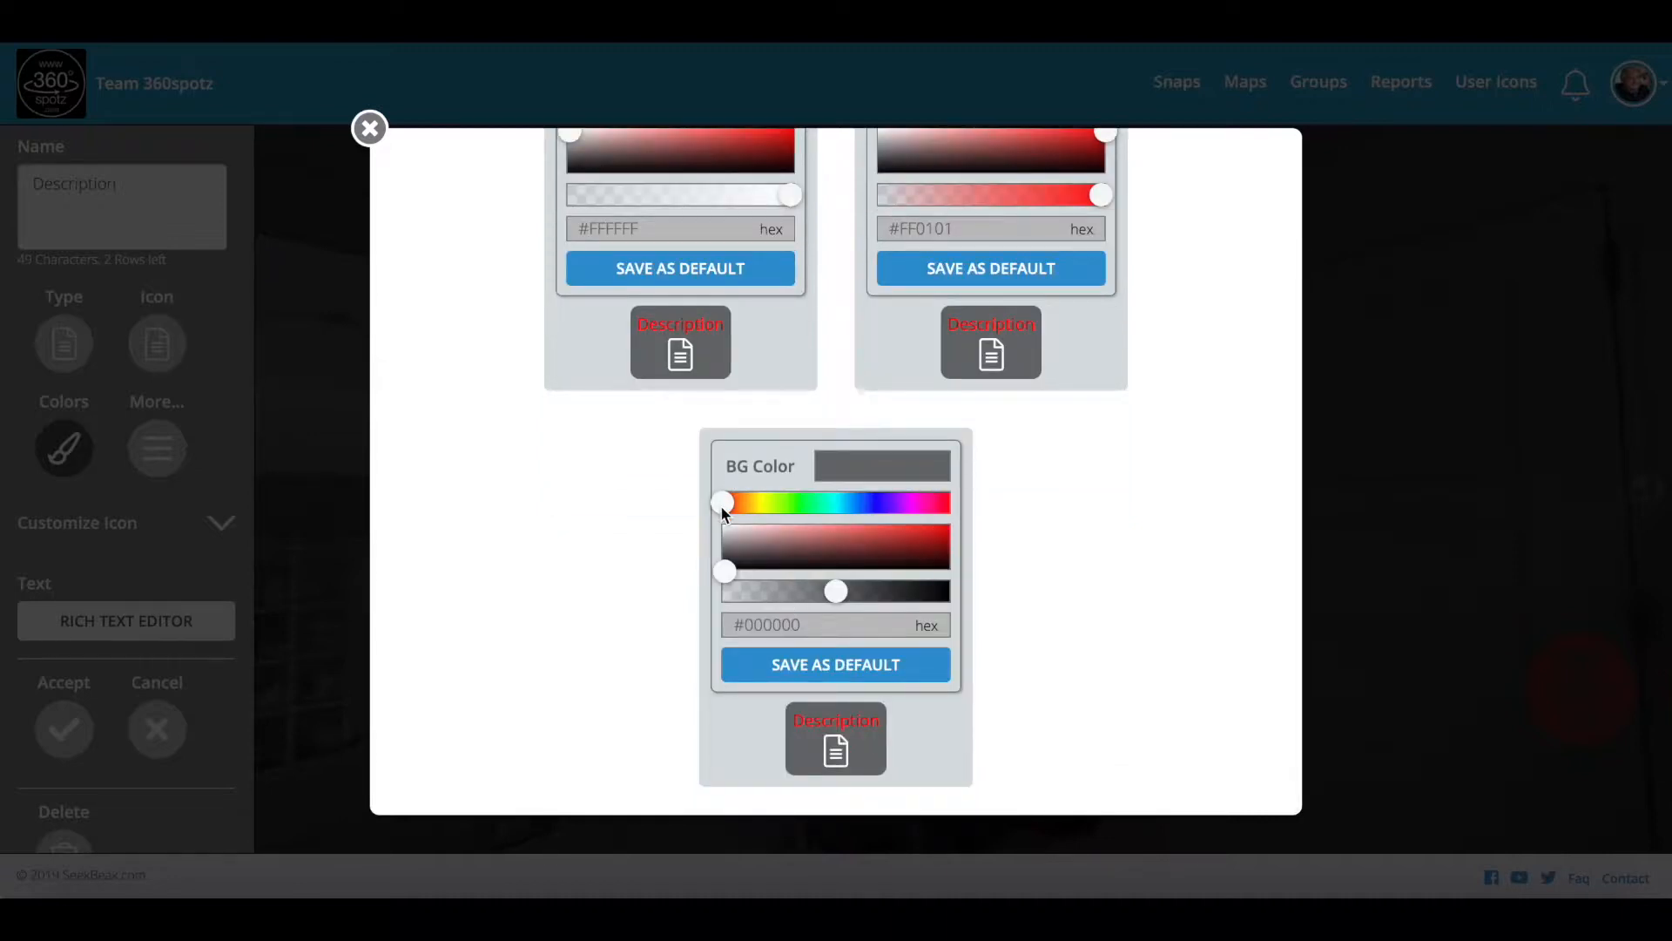
{"action": "left_click_drag", "start_coordinate": [722, 506], "coordinate": [765, 508]}
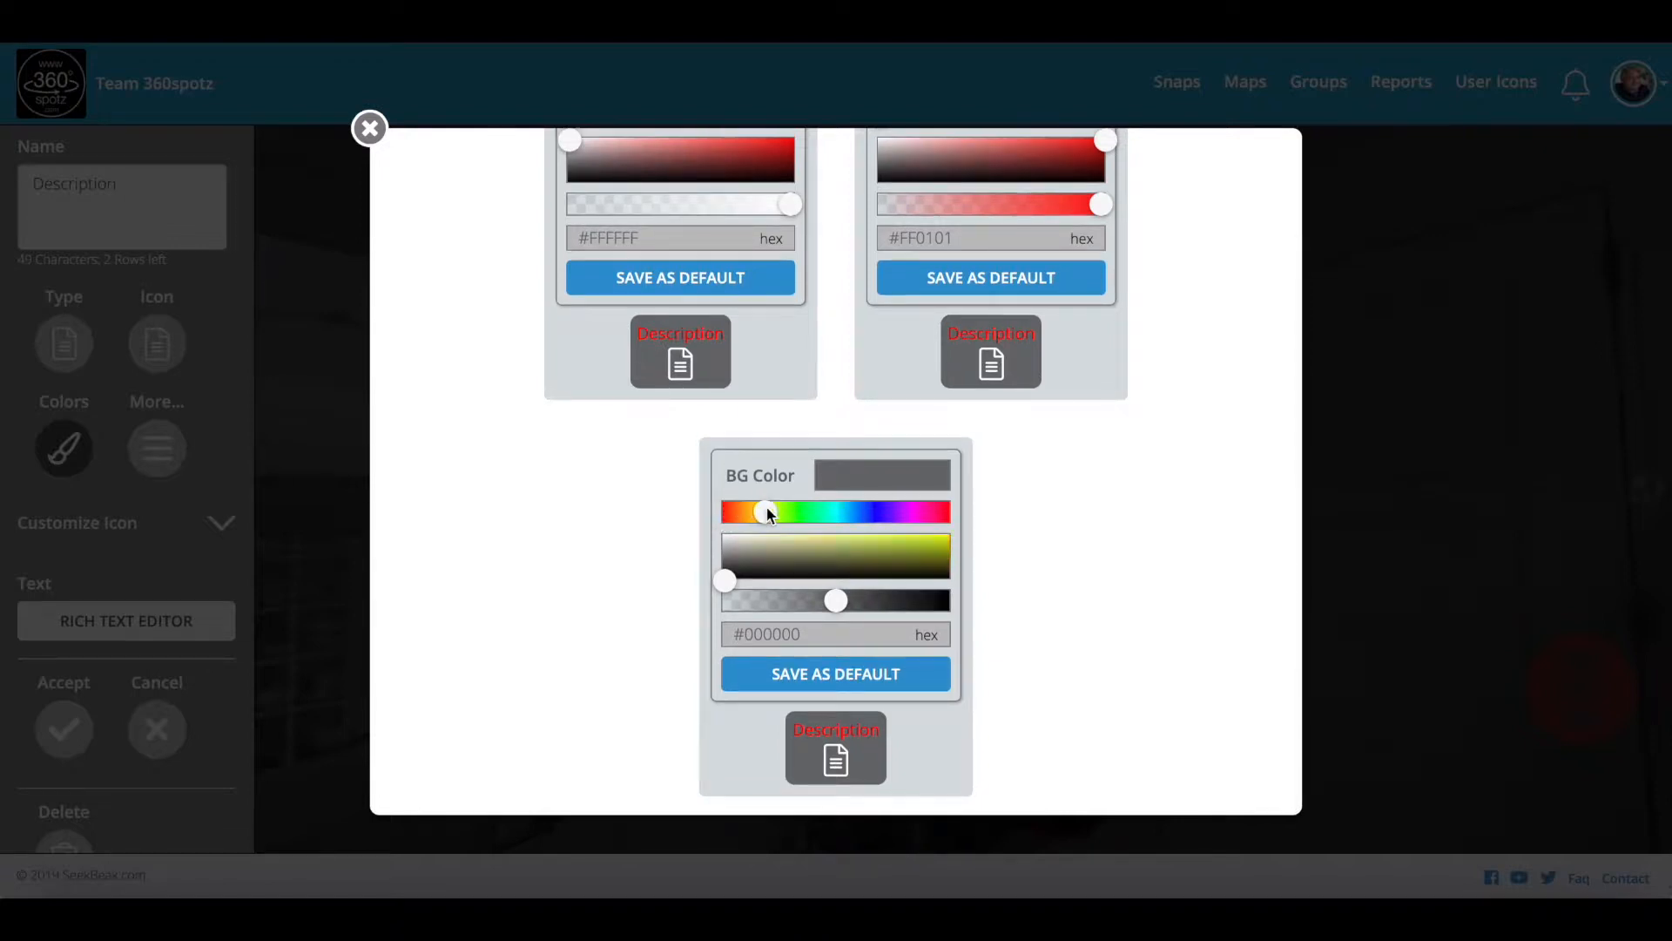
{"action": "left_click_drag", "start_coordinate": [834, 573], "coordinate": [958, 521]}
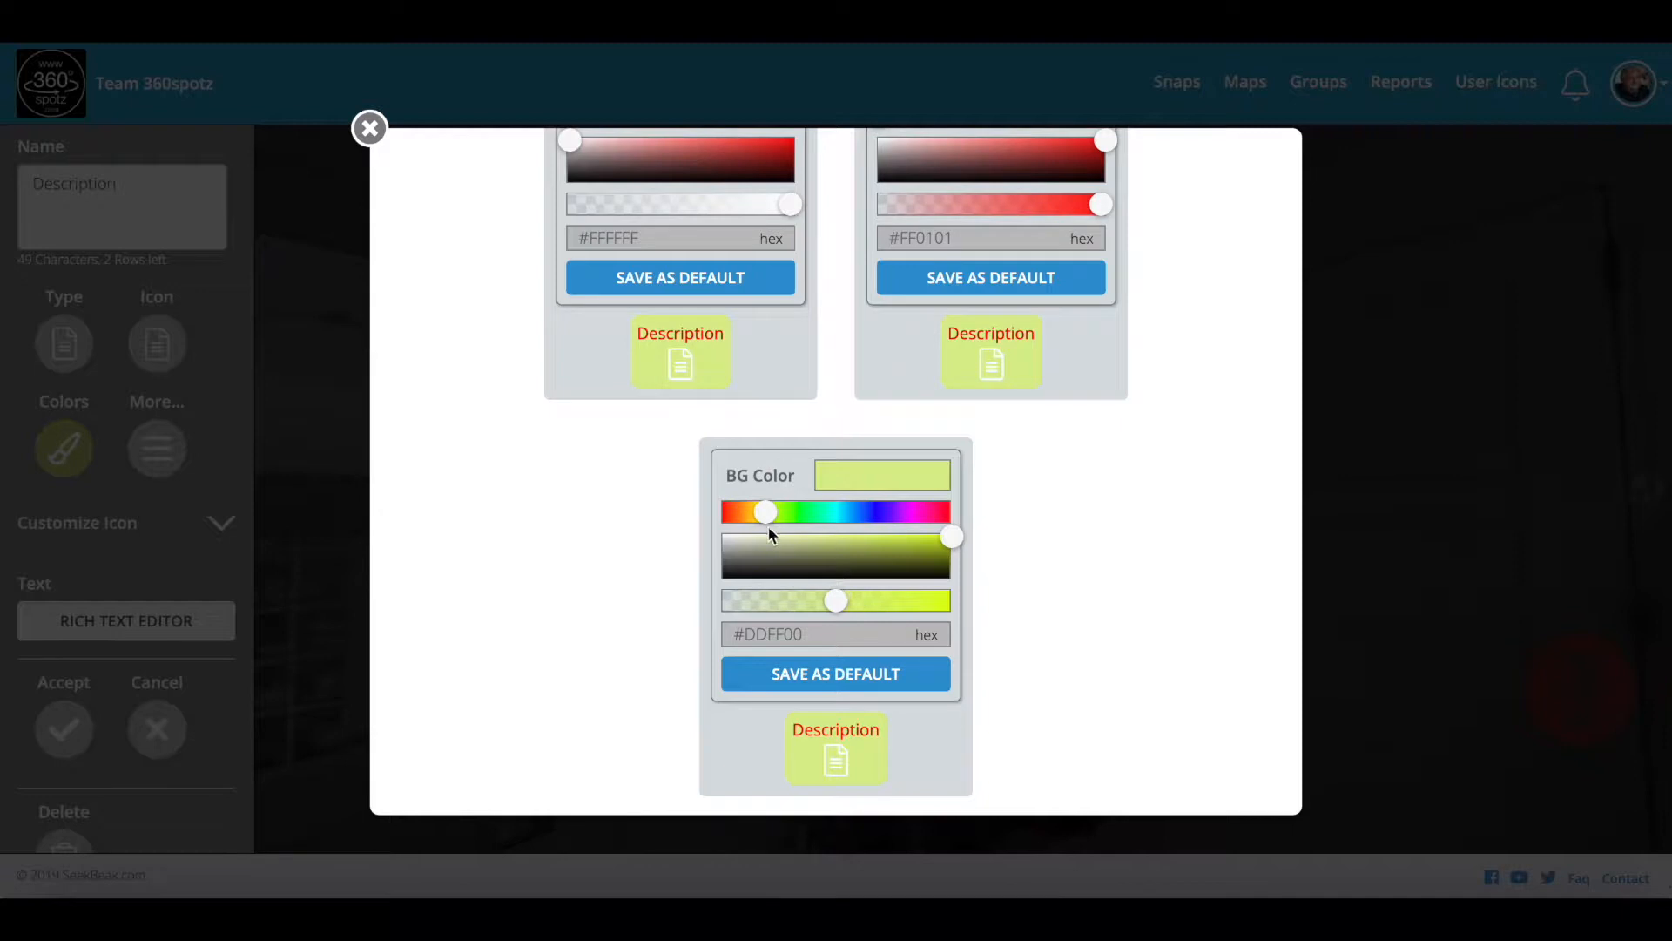
{"action": "left_click_drag", "start_coordinate": [766, 515], "coordinate": [763, 517]}
{"action": "scroll", "coordinate": [697, 374], "scroll_direction": "up", "scroll_amount": 2}
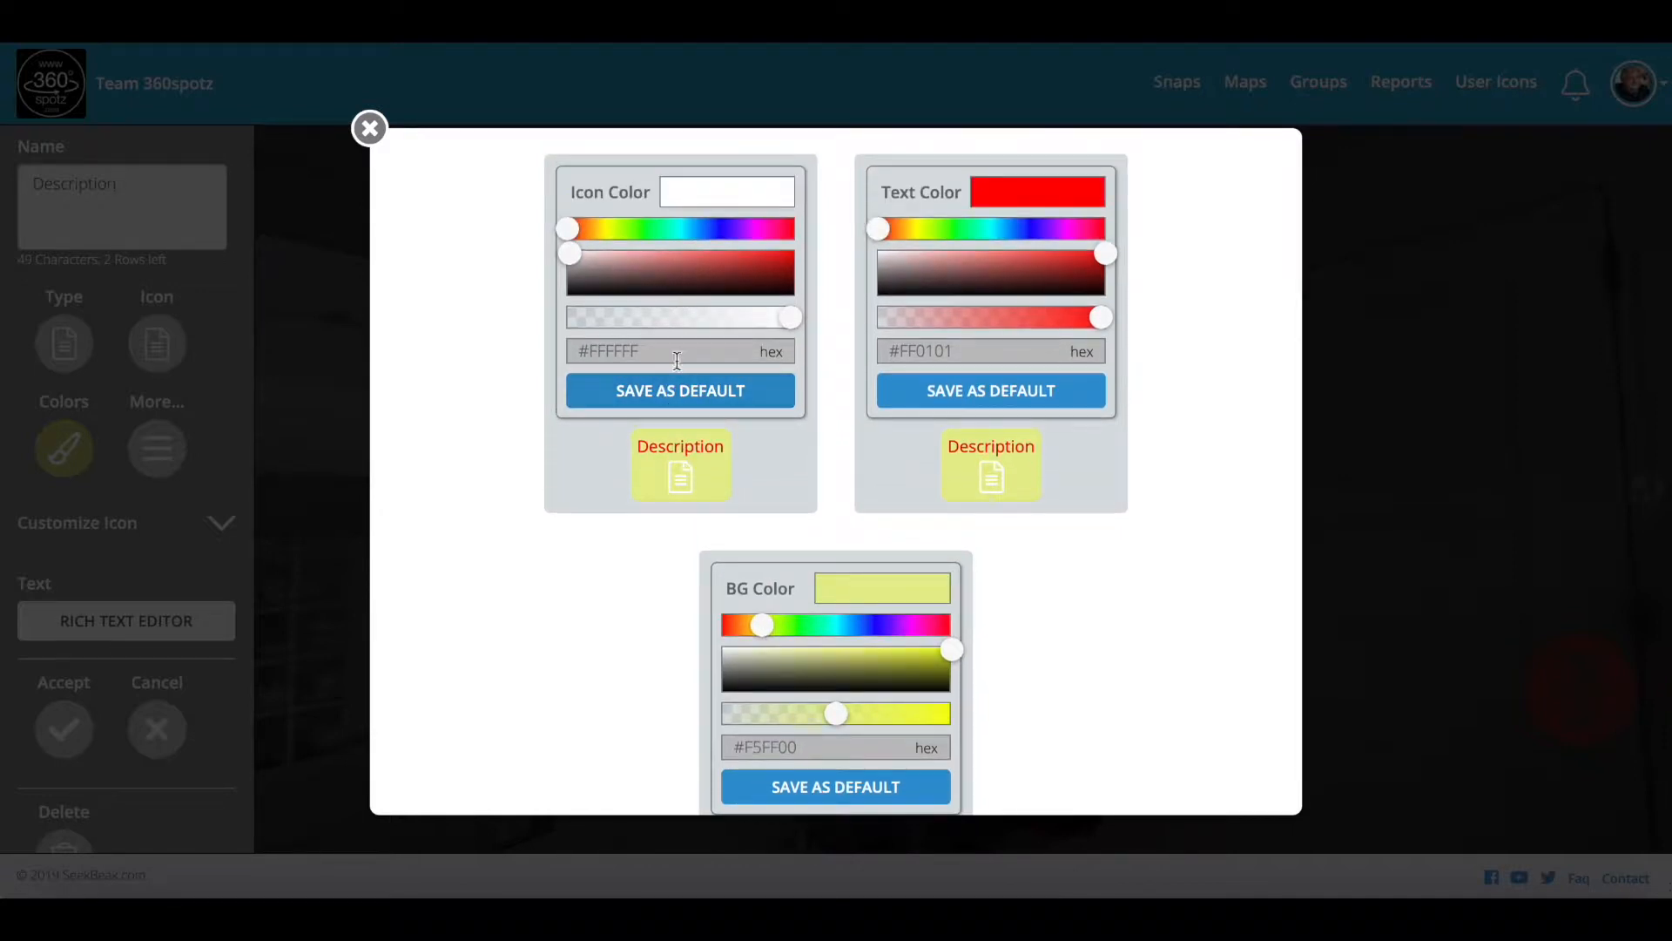
{"action": "left_click_drag", "start_coordinate": [567, 228], "coordinate": [722, 231]}
{"action": "left_click_drag", "start_coordinate": [583, 265], "coordinate": [786, 252]}
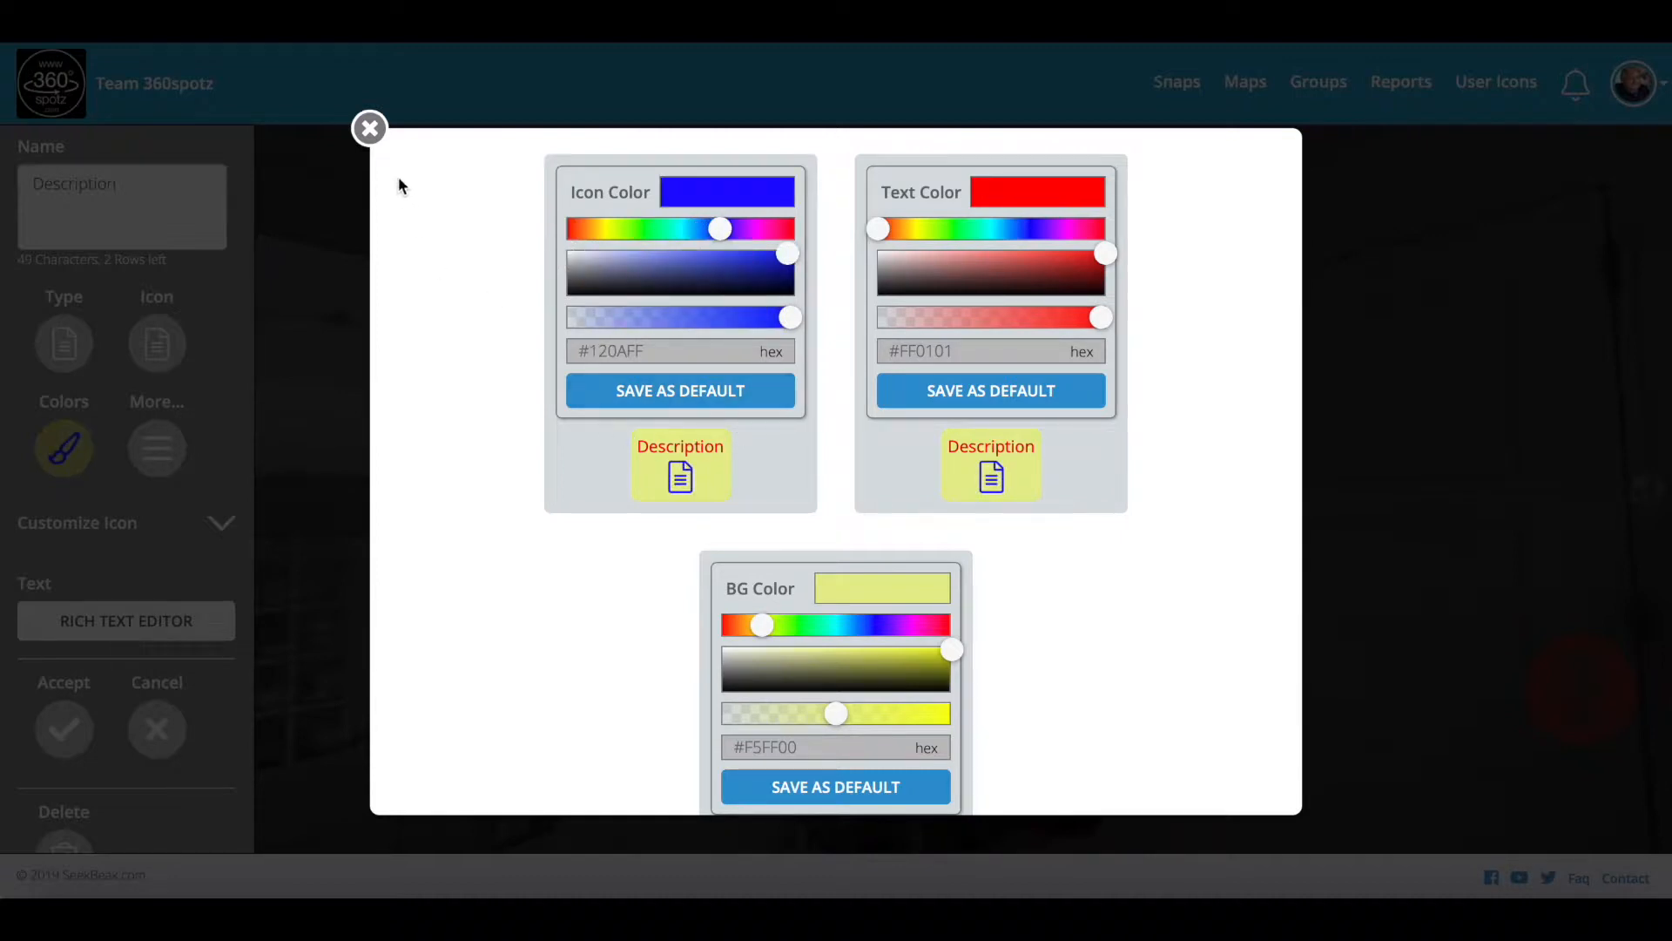
{"action": "left_click", "coordinate": [371, 129]}
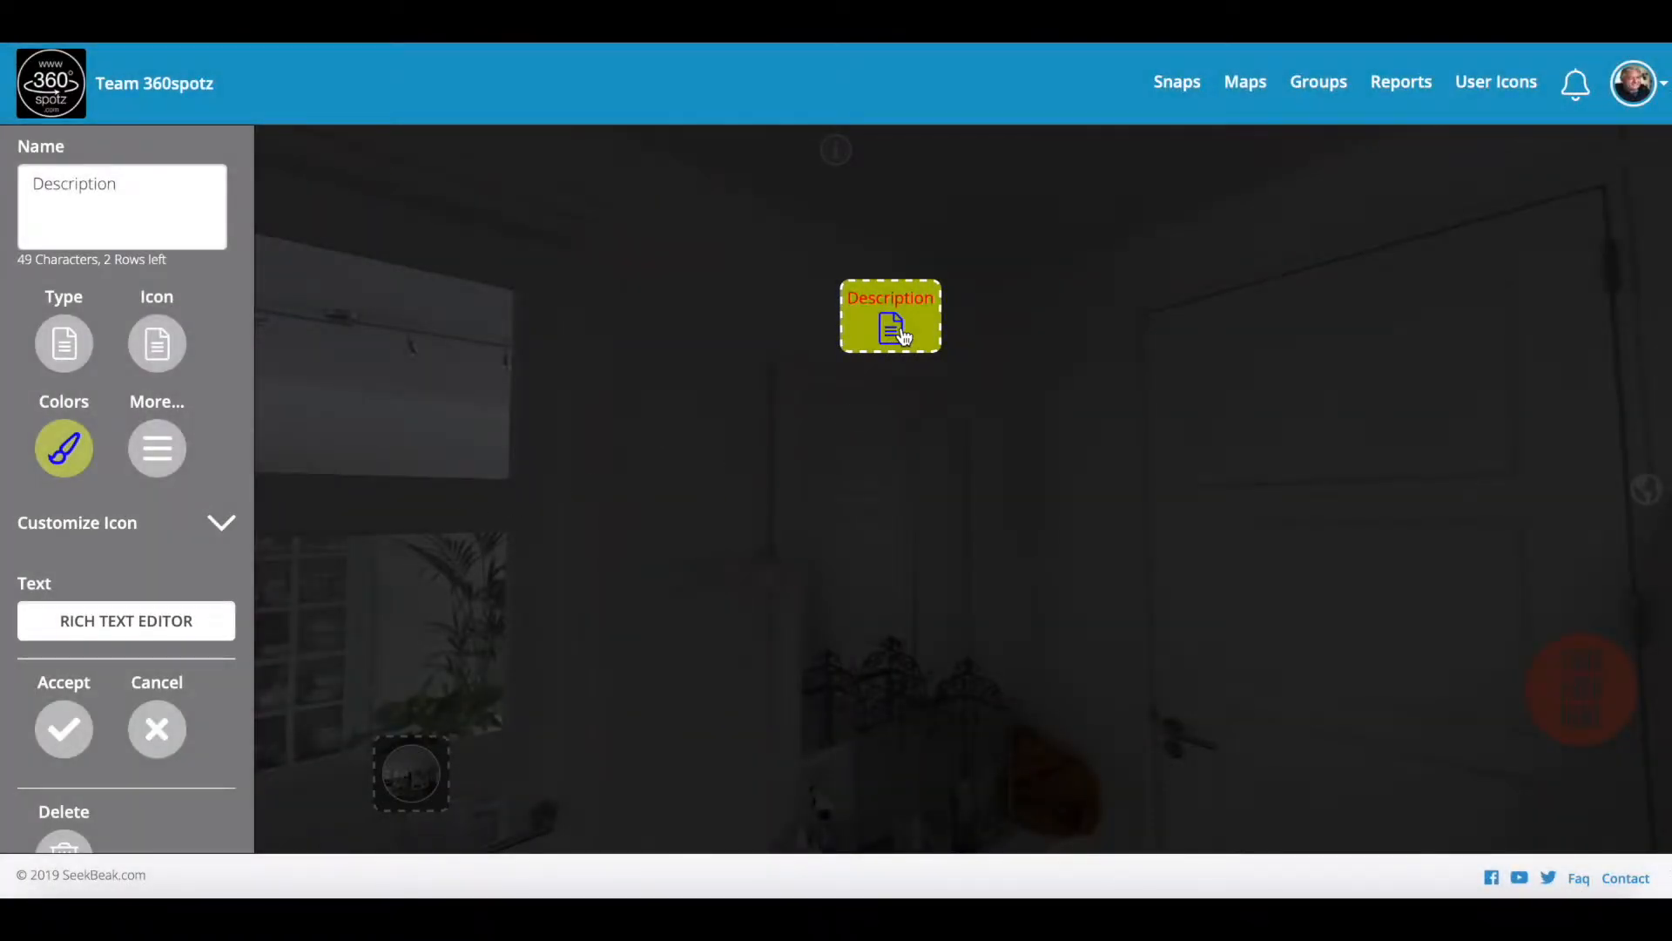
Step: Change the background from yellow to a more opaque orange #FFA300
{"action": "left_click", "coordinate": [75, 448]}
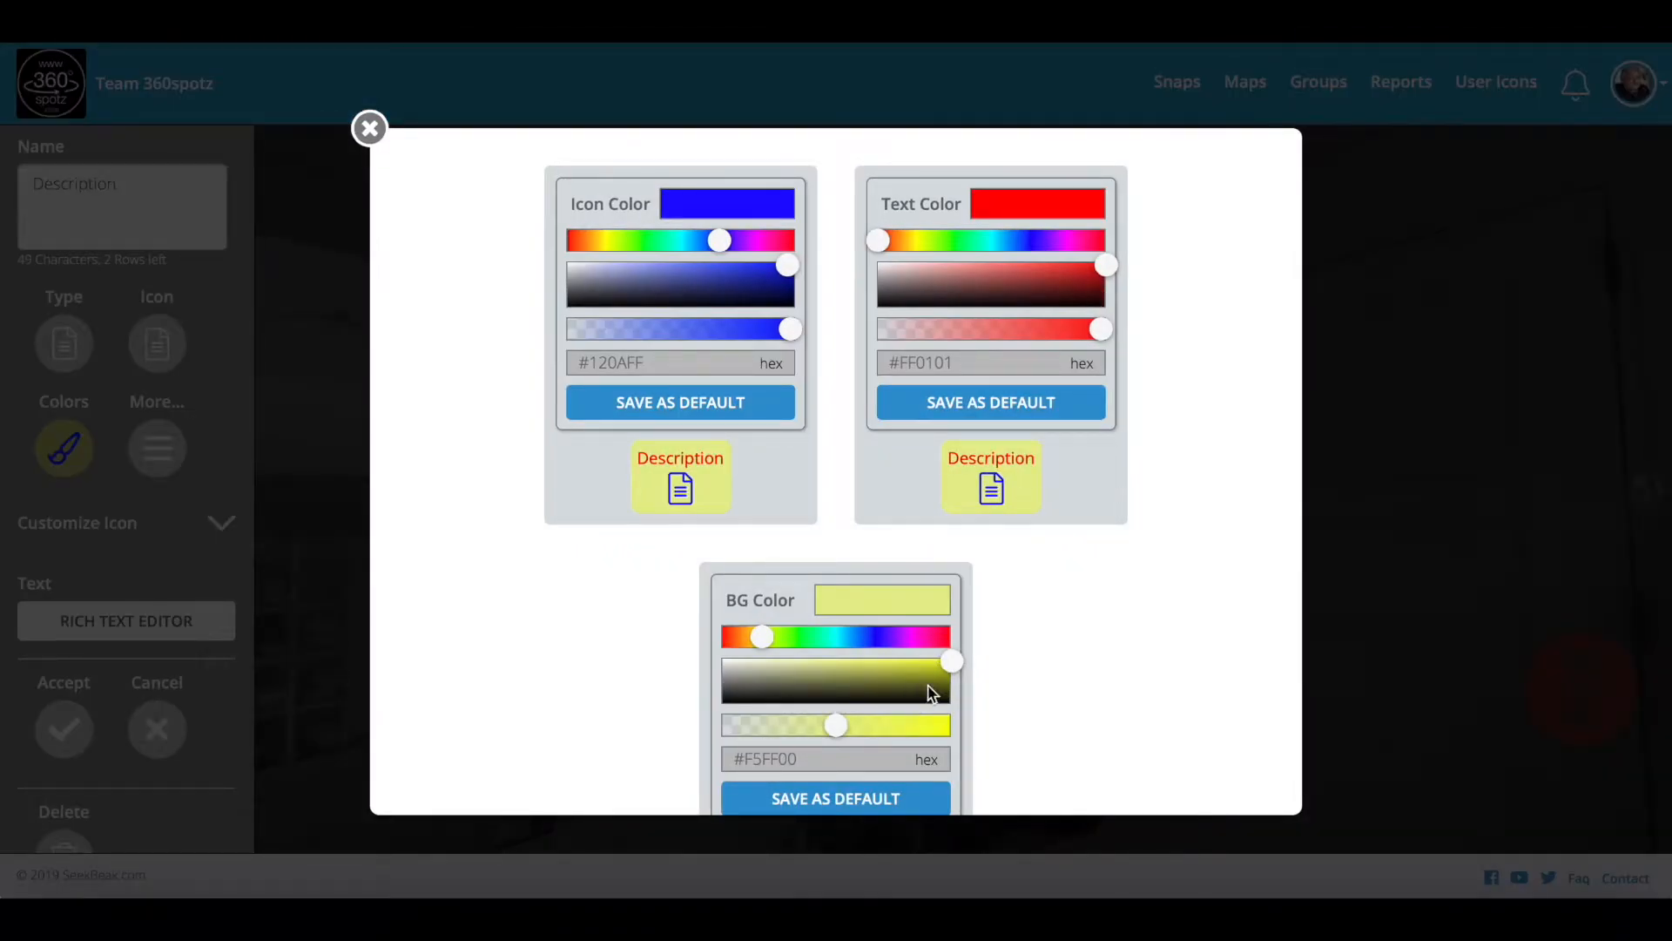
{"action": "left_click_drag", "start_coordinate": [759, 637], "coordinate": [746, 637]}
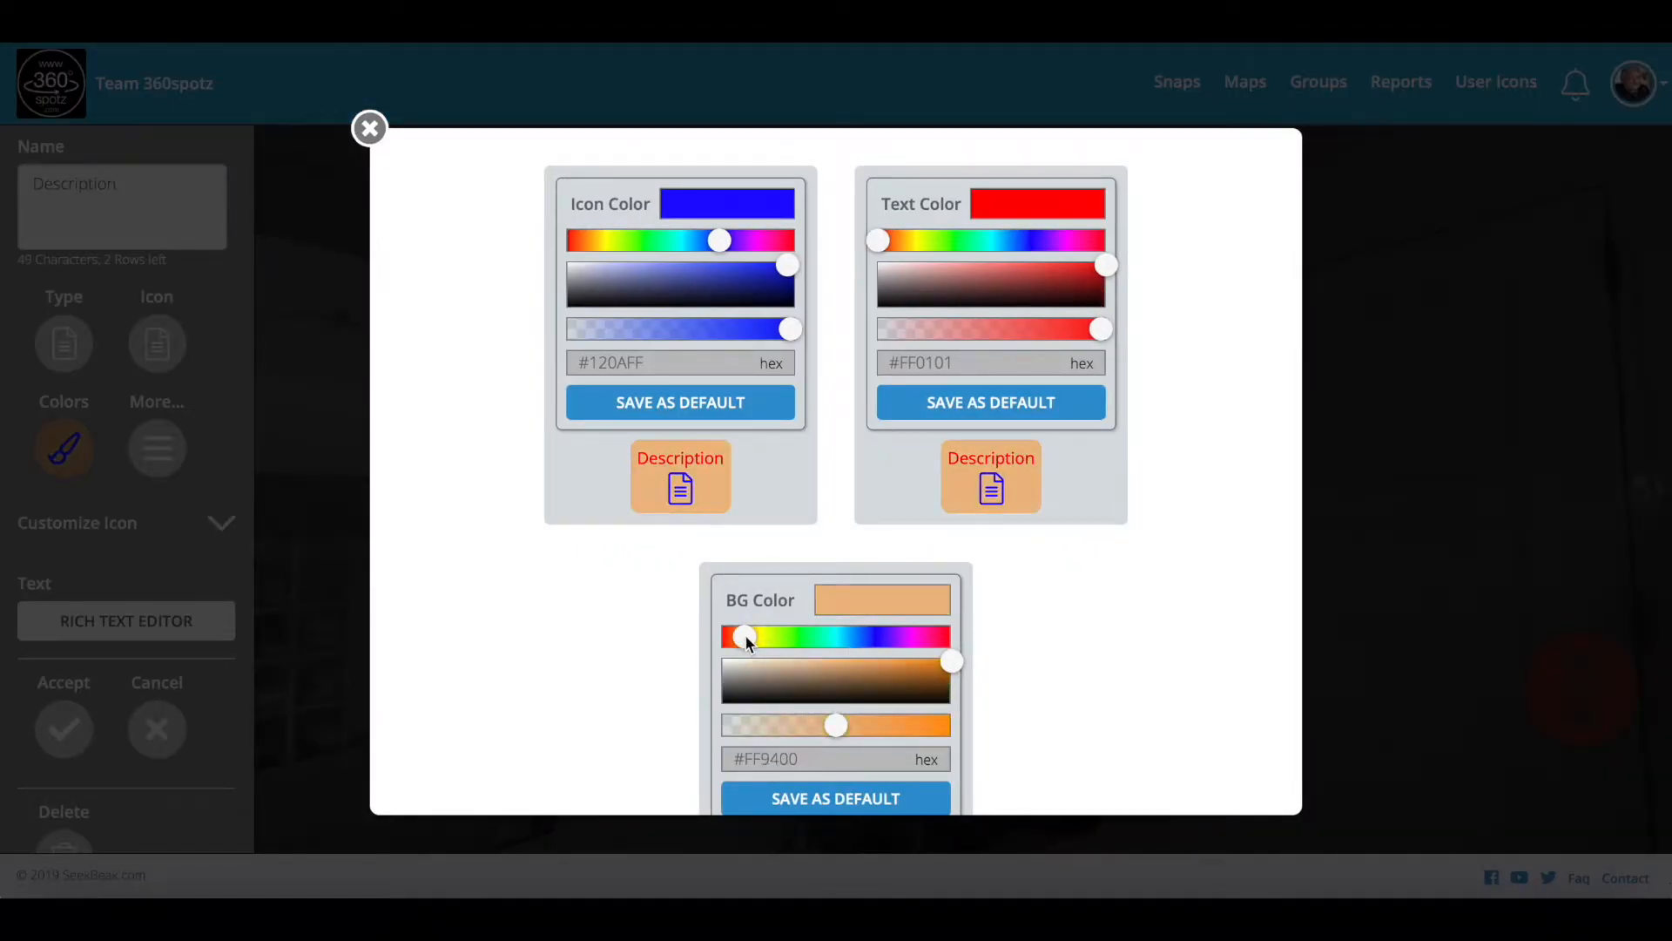
{"action": "left_click_drag", "start_coordinate": [836, 725], "coordinate": [879, 726]}
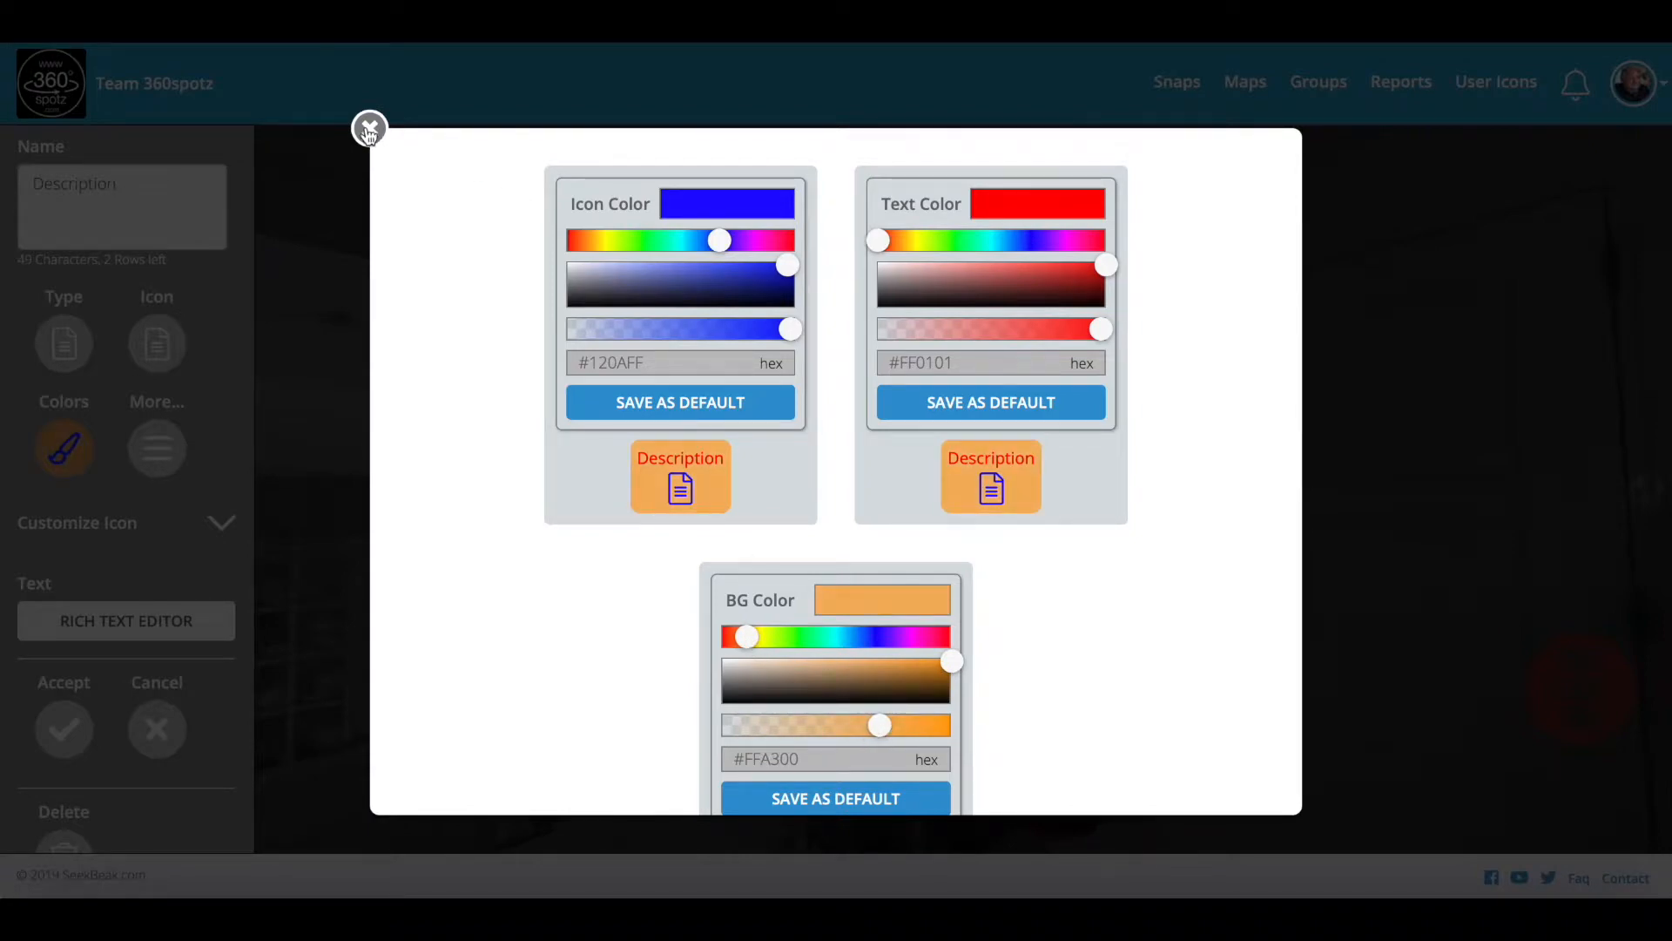
{"action": "left_click", "coordinate": [369, 131]}
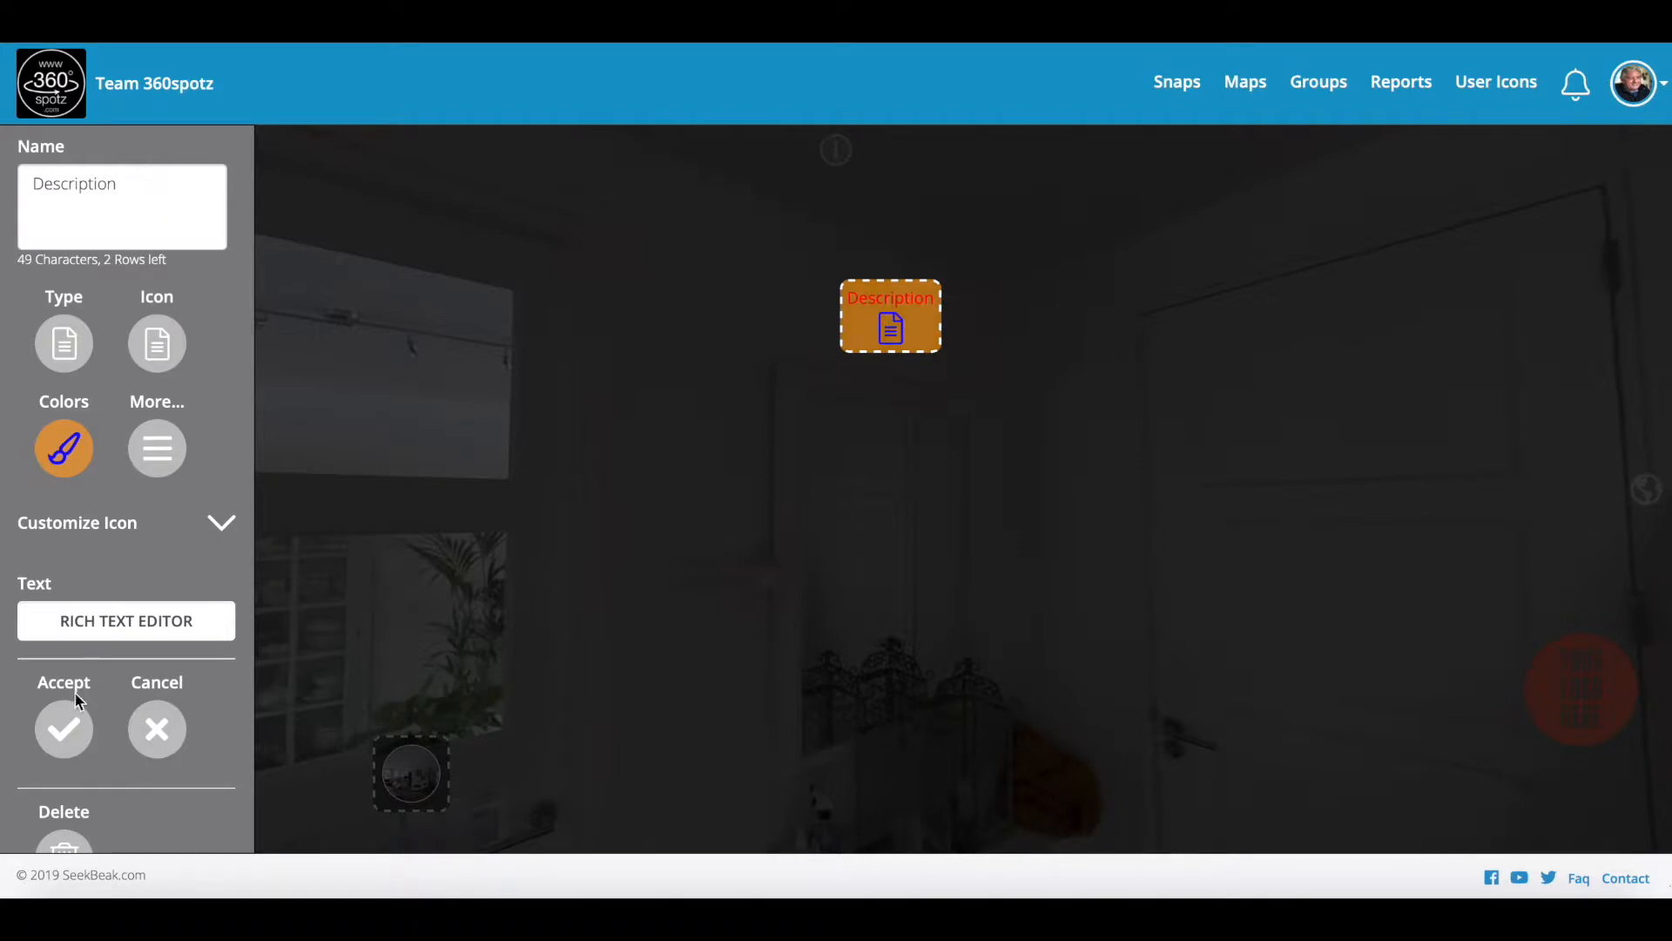
Step: Accept and save the Description hotspot, then preview its property details popup and close it
{"action": "left_click", "coordinate": [63, 728]}
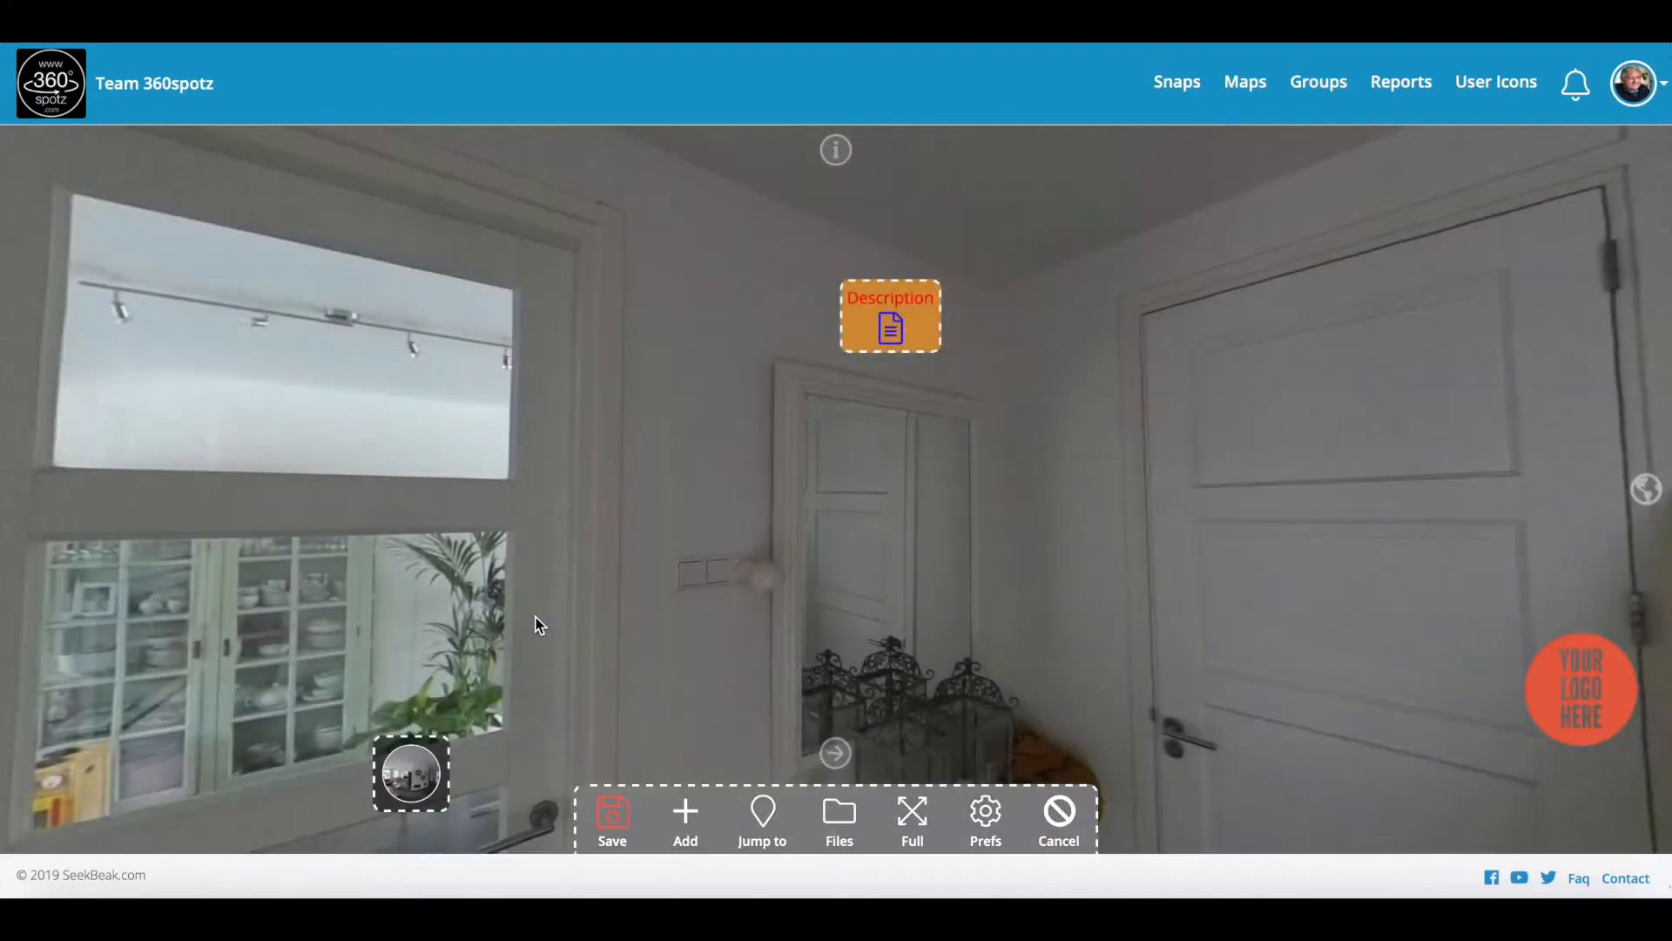
{"action": "left_click", "coordinate": [612, 815]}
{"action": "left_click_drag", "start_coordinate": [573, 535], "coordinate": [716, 467]}
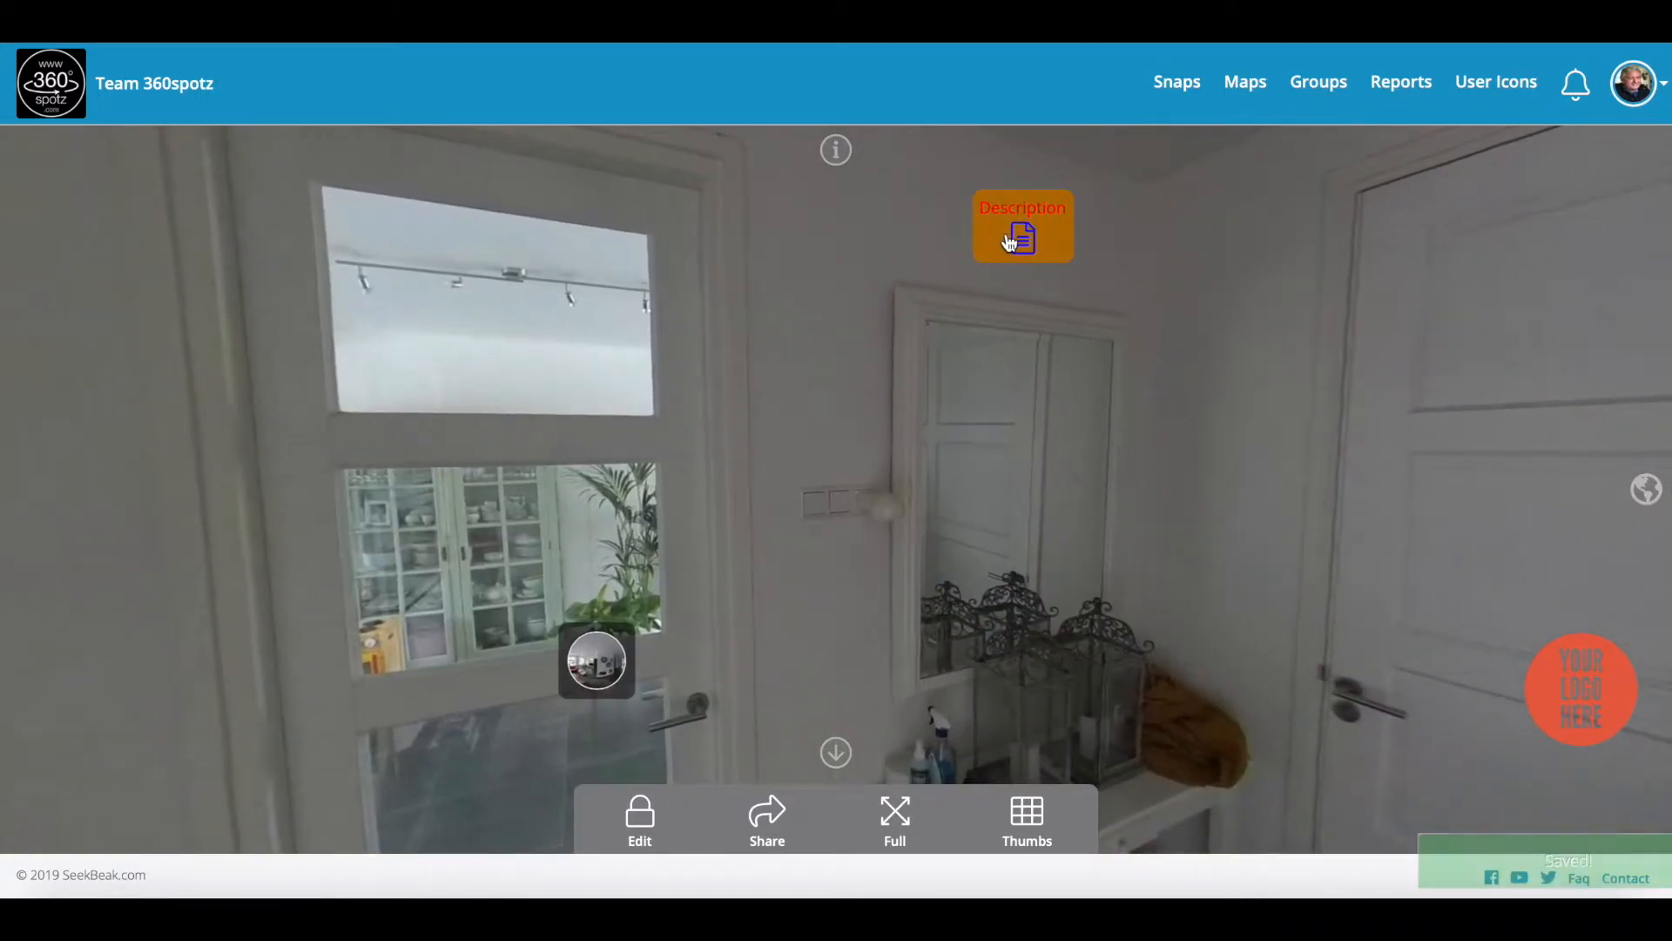
{"action": "left_click", "coordinate": [1010, 242]}
{"action": "scroll", "coordinate": [706, 282], "scroll_direction": "down", "scroll_amount": 3}
{"action": "scroll", "coordinate": [736, 488], "scroll_direction": "up", "scroll_amount": 3}
{"action": "scroll", "coordinate": [673, 311], "scroll_direction": "down", "scroll_amount": 1}
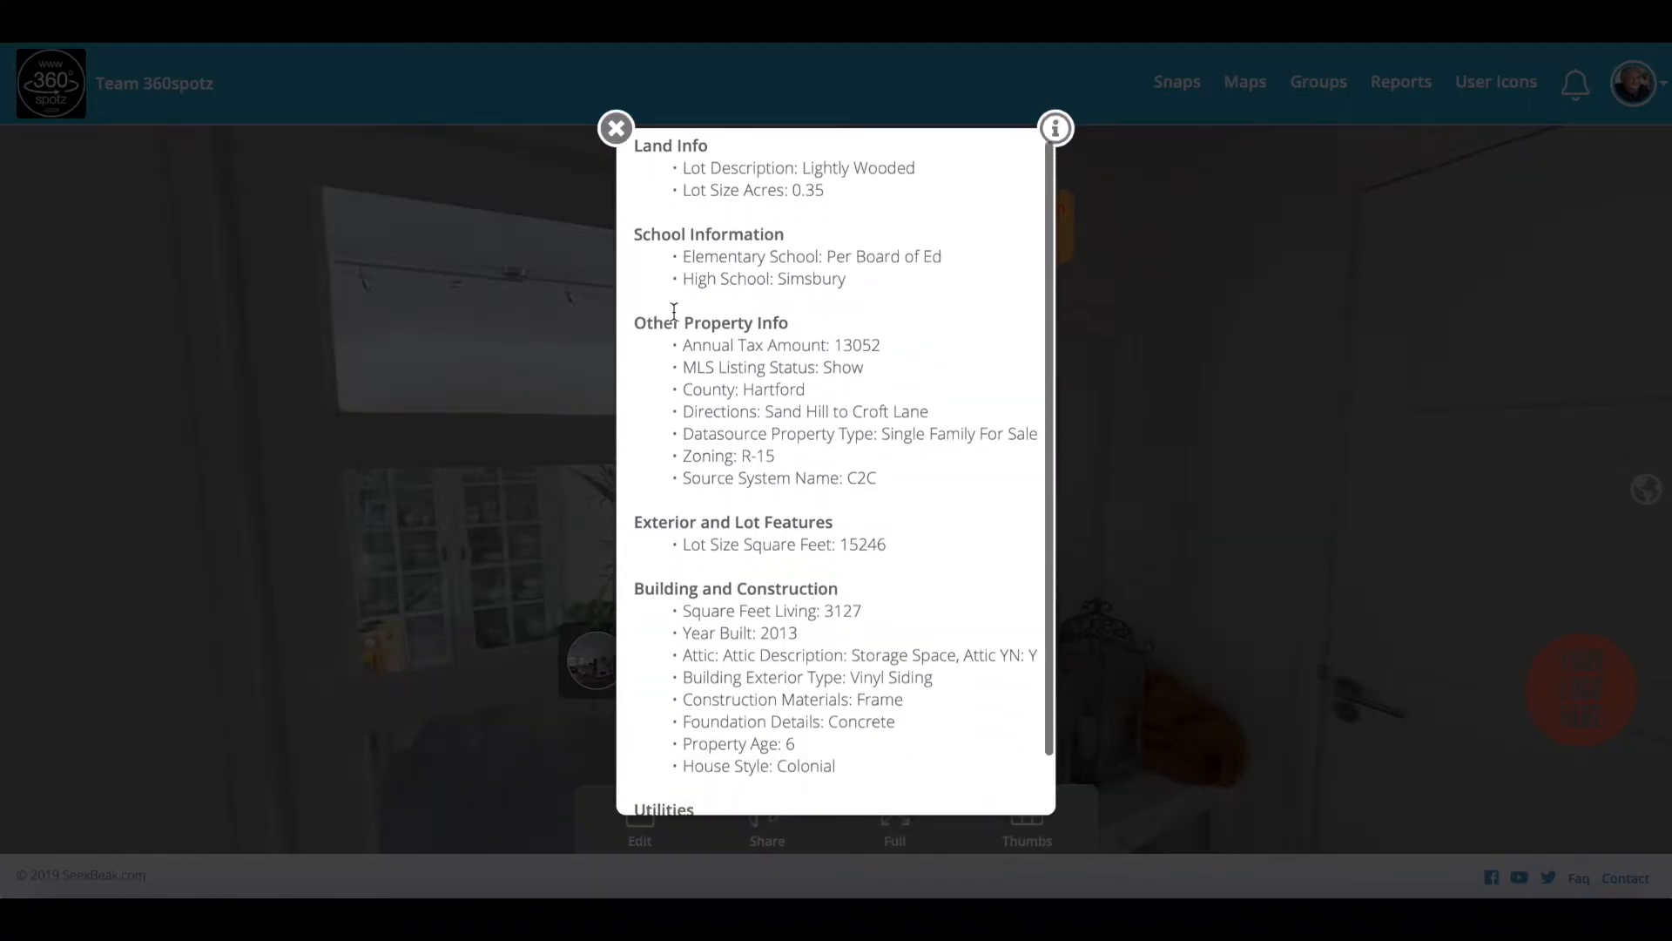
{"action": "left_click", "coordinate": [616, 130]}
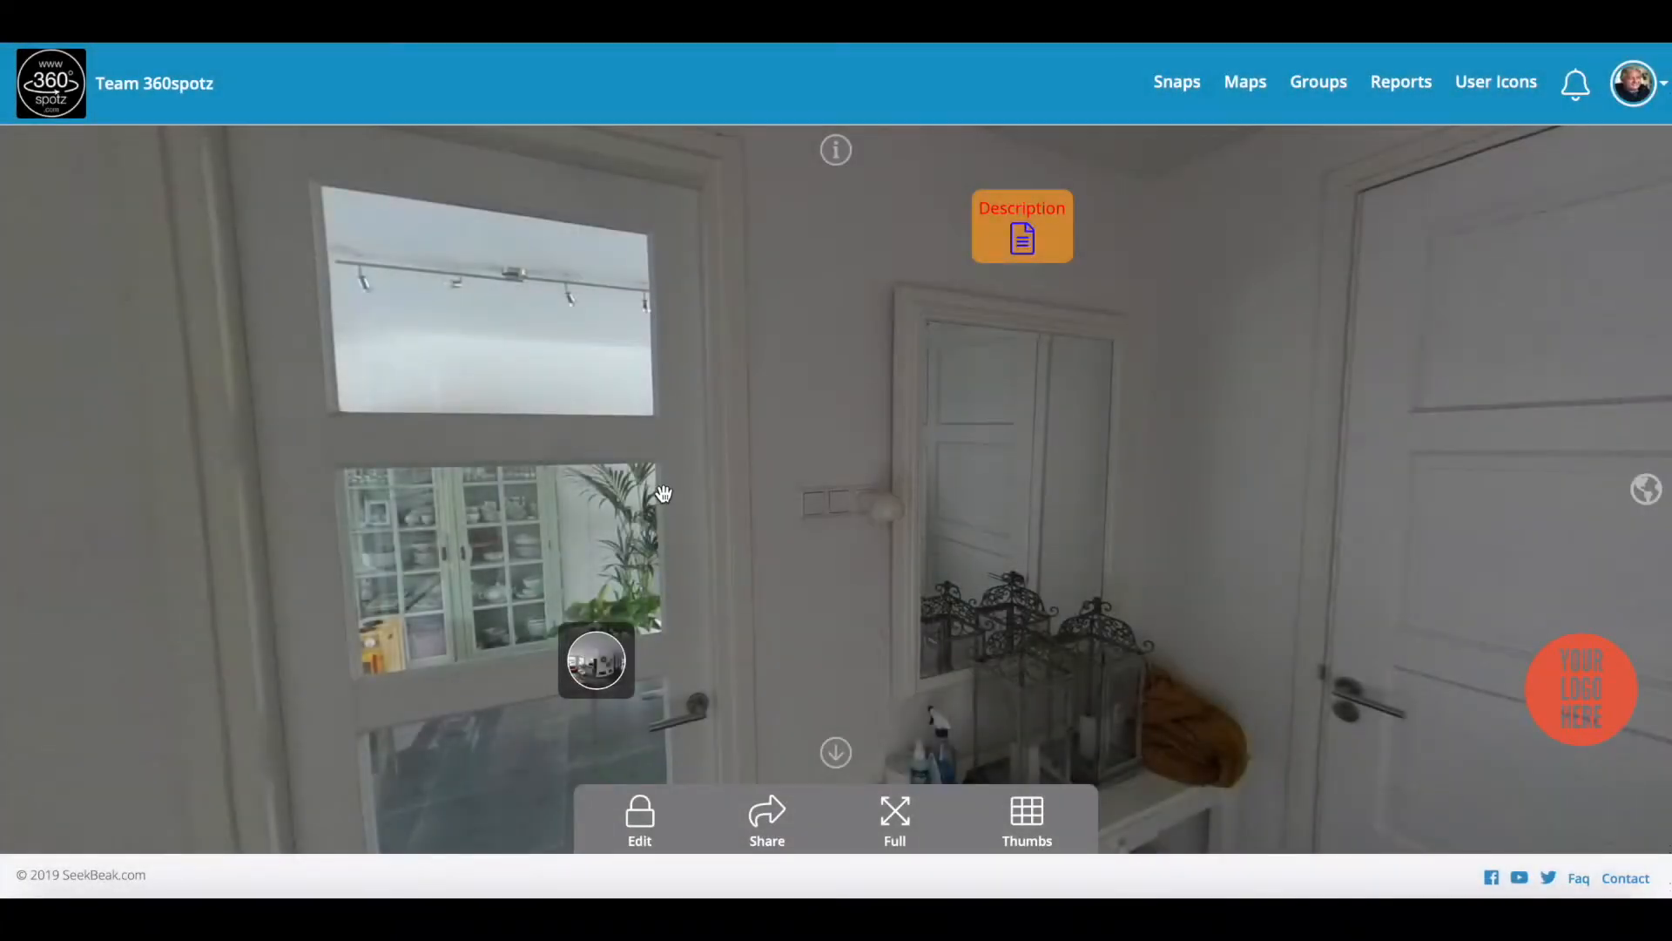
Step: Turn toward the staircase and drop a new hotspot beside it, opening its settings
{"action": "left_click_drag", "start_coordinate": [867, 505], "coordinate": [735, 523]}
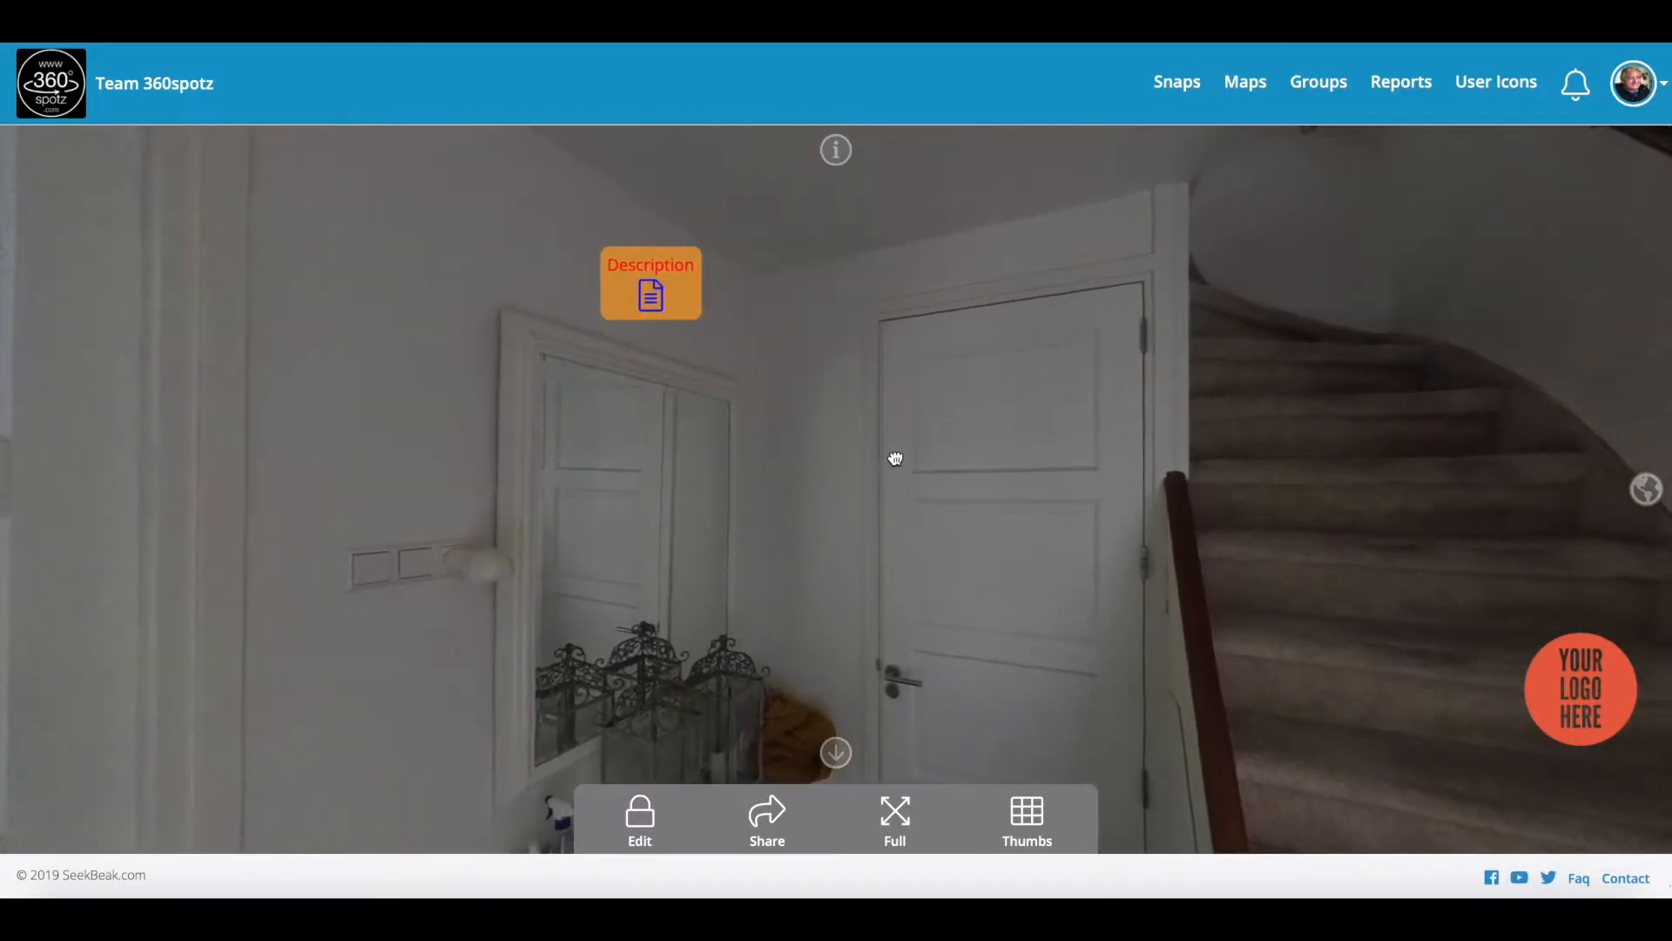
{"action": "left_click_drag", "start_coordinate": [895, 458], "coordinate": [769, 470]}
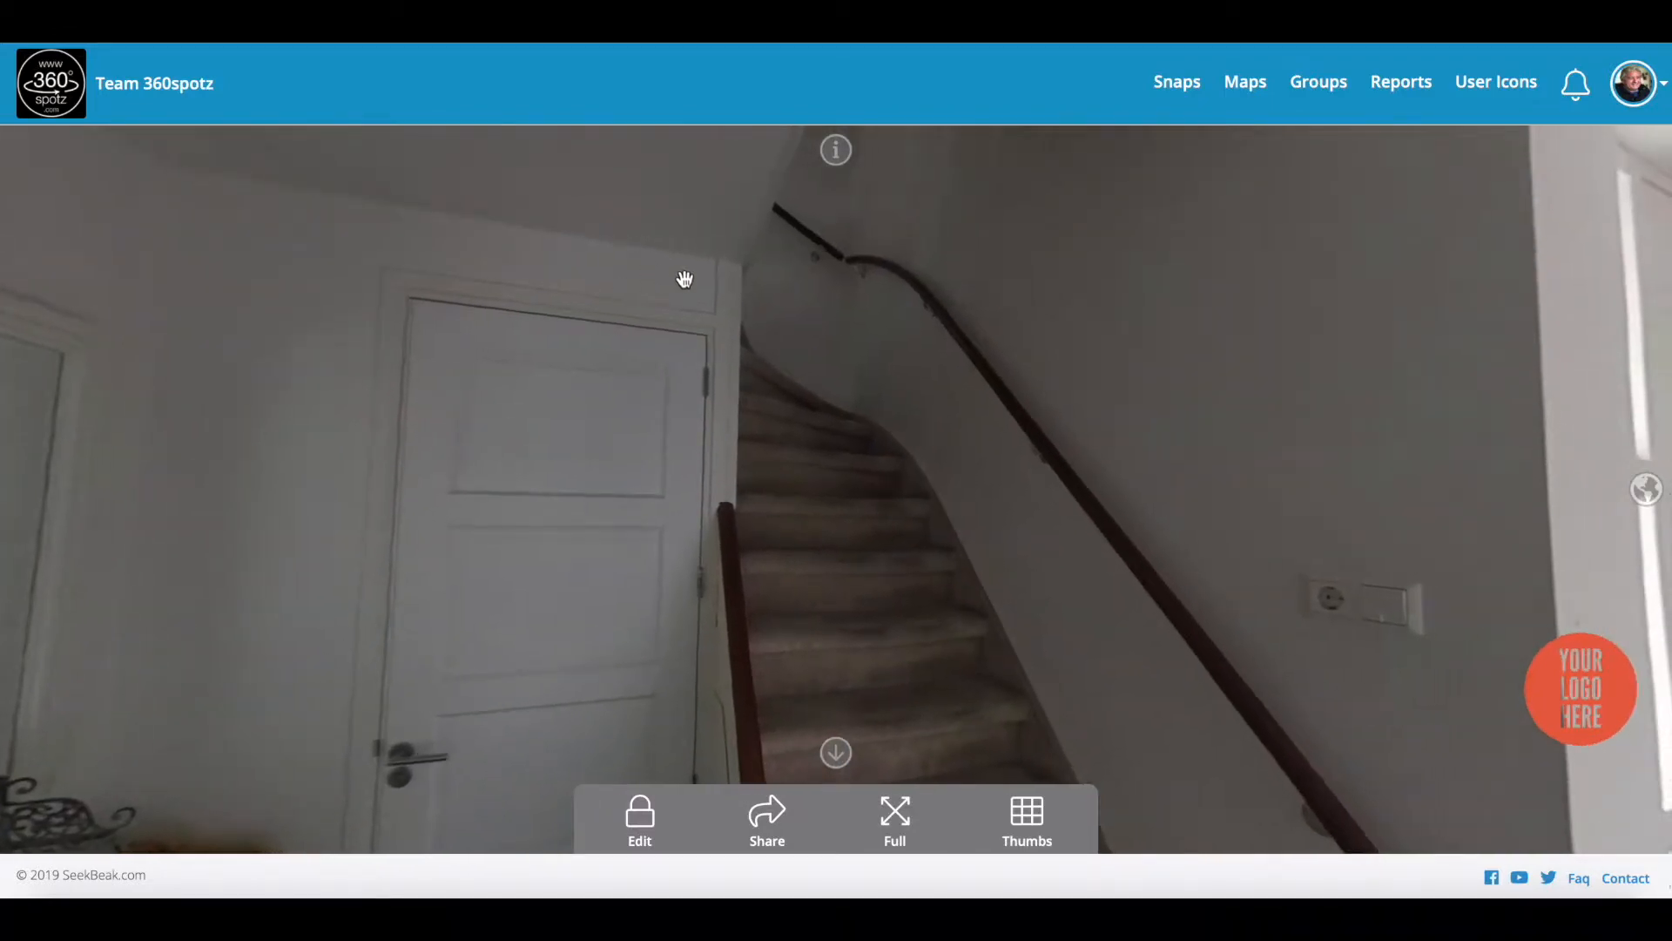
{"action": "left_click_drag", "start_coordinate": [645, 446], "coordinate": [571, 526]}
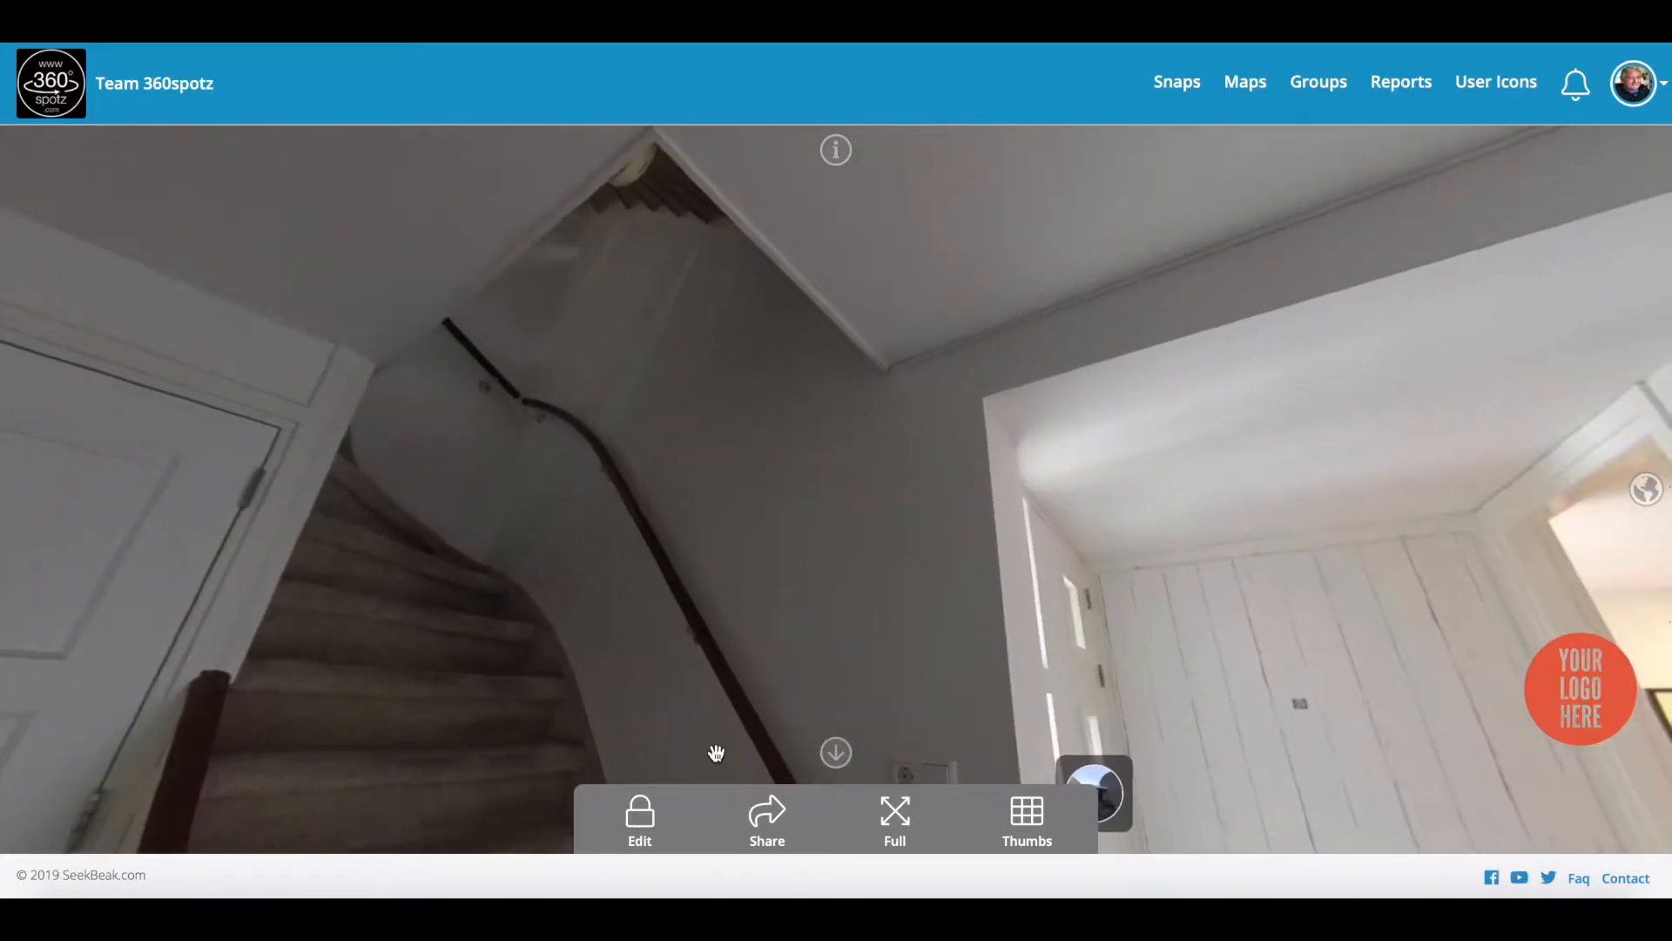
{"action": "left_click", "coordinate": [640, 814]}
{"action": "left_click_drag", "start_coordinate": [706, 814], "coordinate": [767, 434]}
{"action": "left_click", "coordinate": [767, 434]}
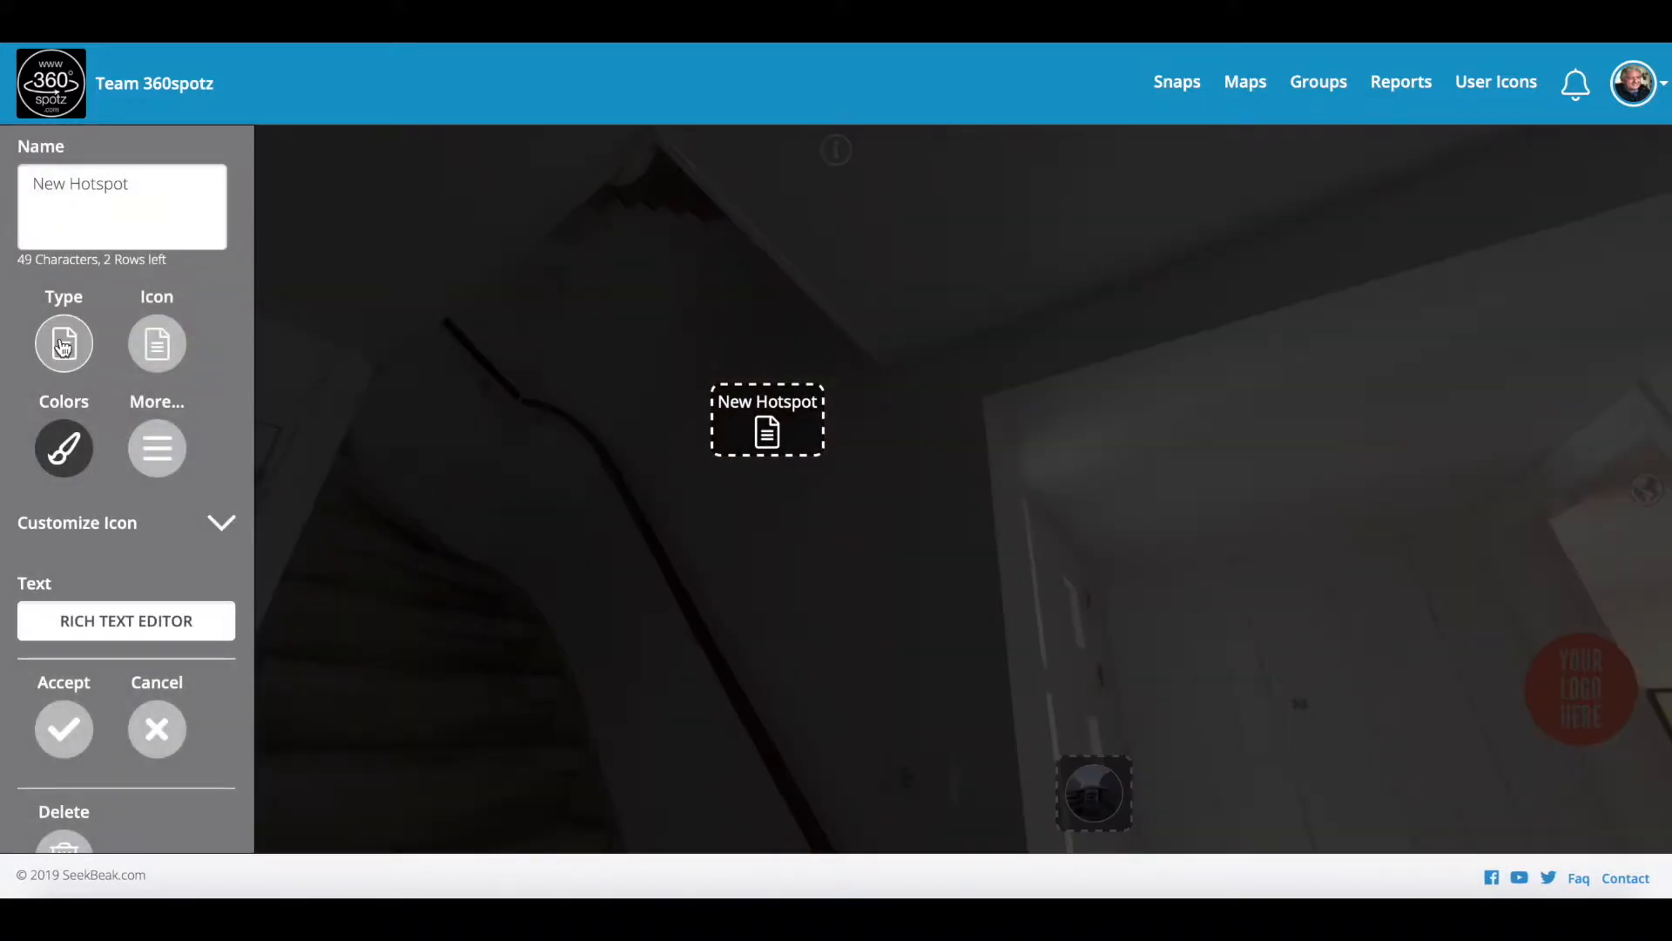
{"action": "left_click", "coordinate": [63, 345]}
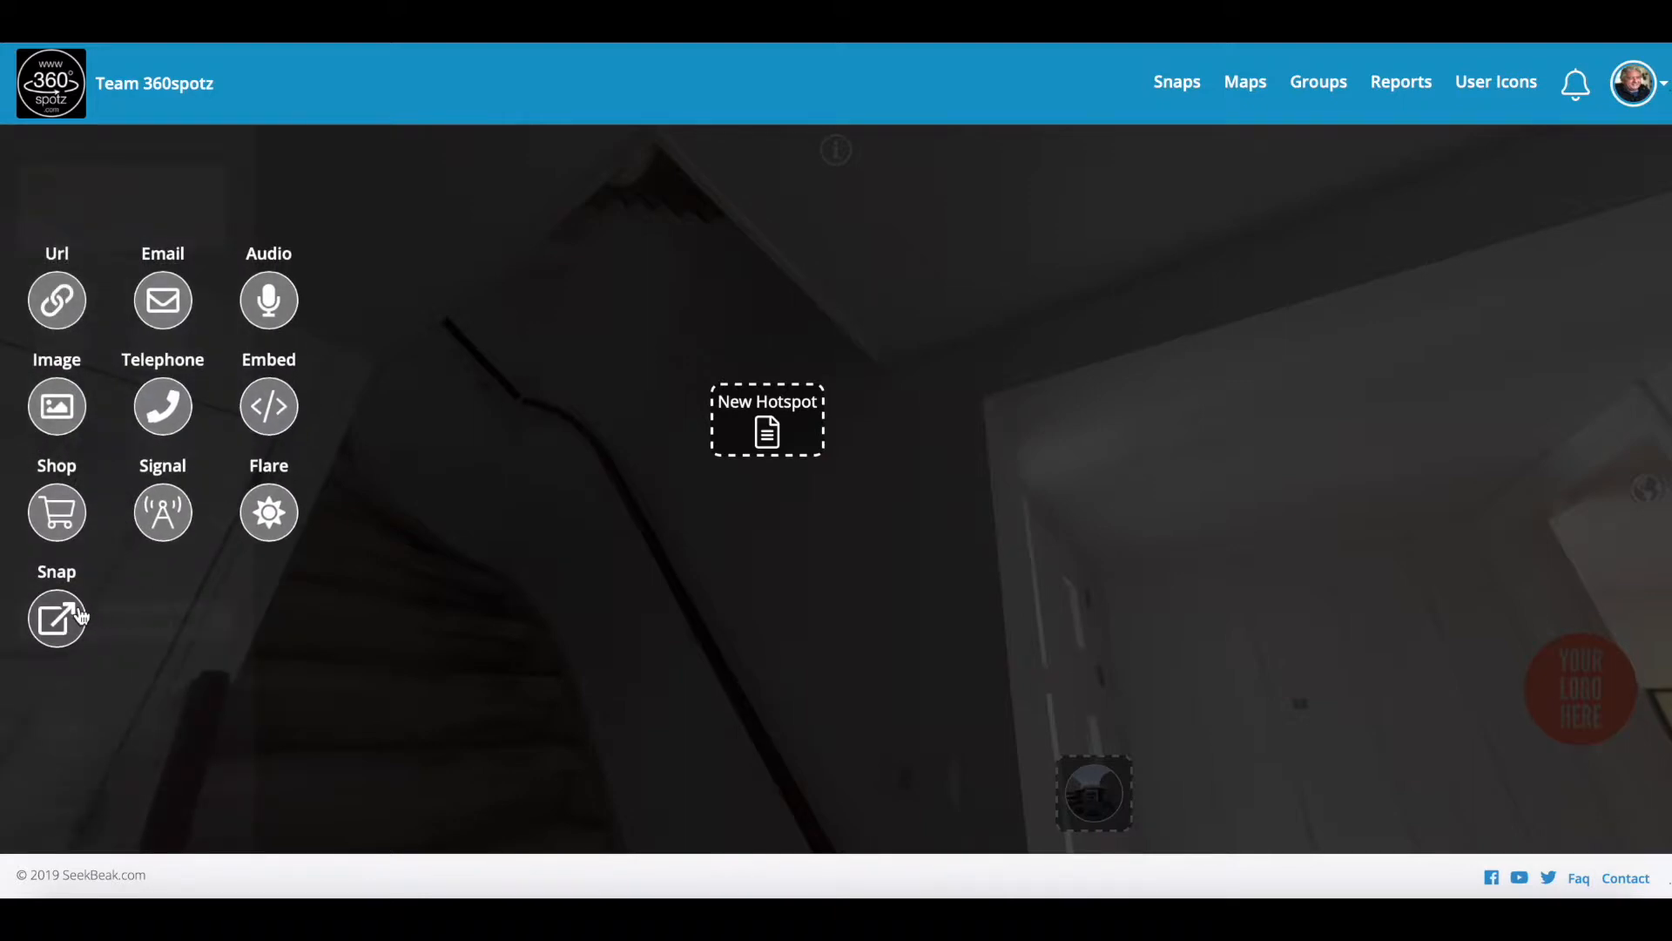
Step: Make the staircase hotspot an Embed holding the pasted iframe video code, with a red #FF1C1C icon
{"action": "left_click", "coordinate": [270, 407]}
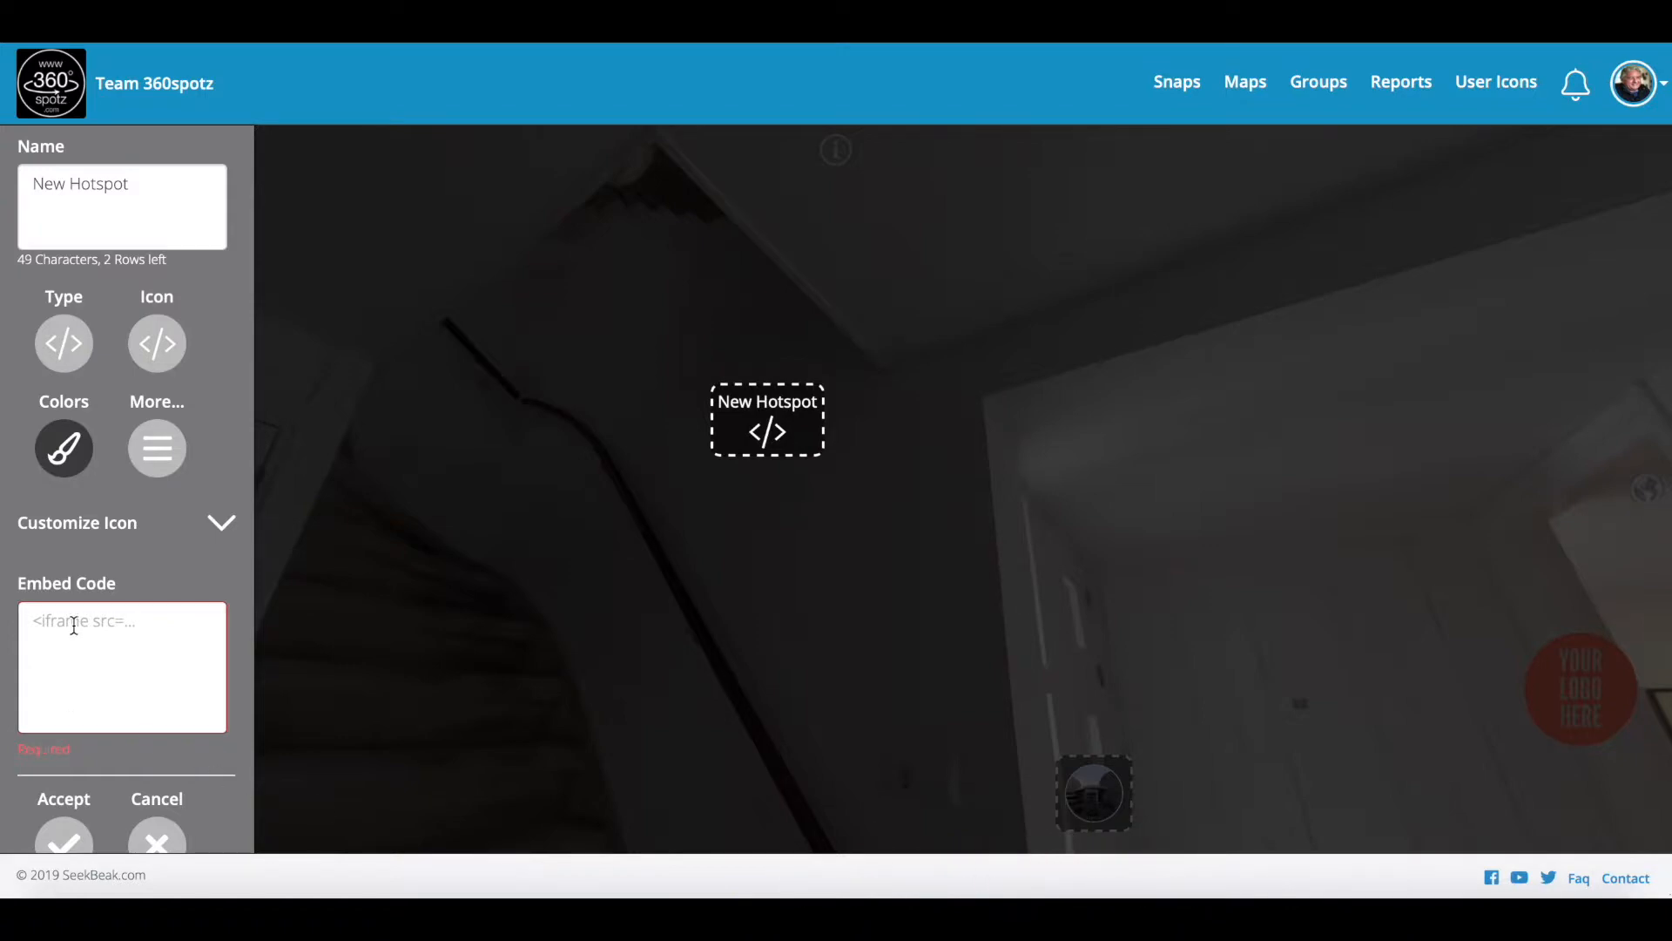
{"action": "key", "text": "super+v"}
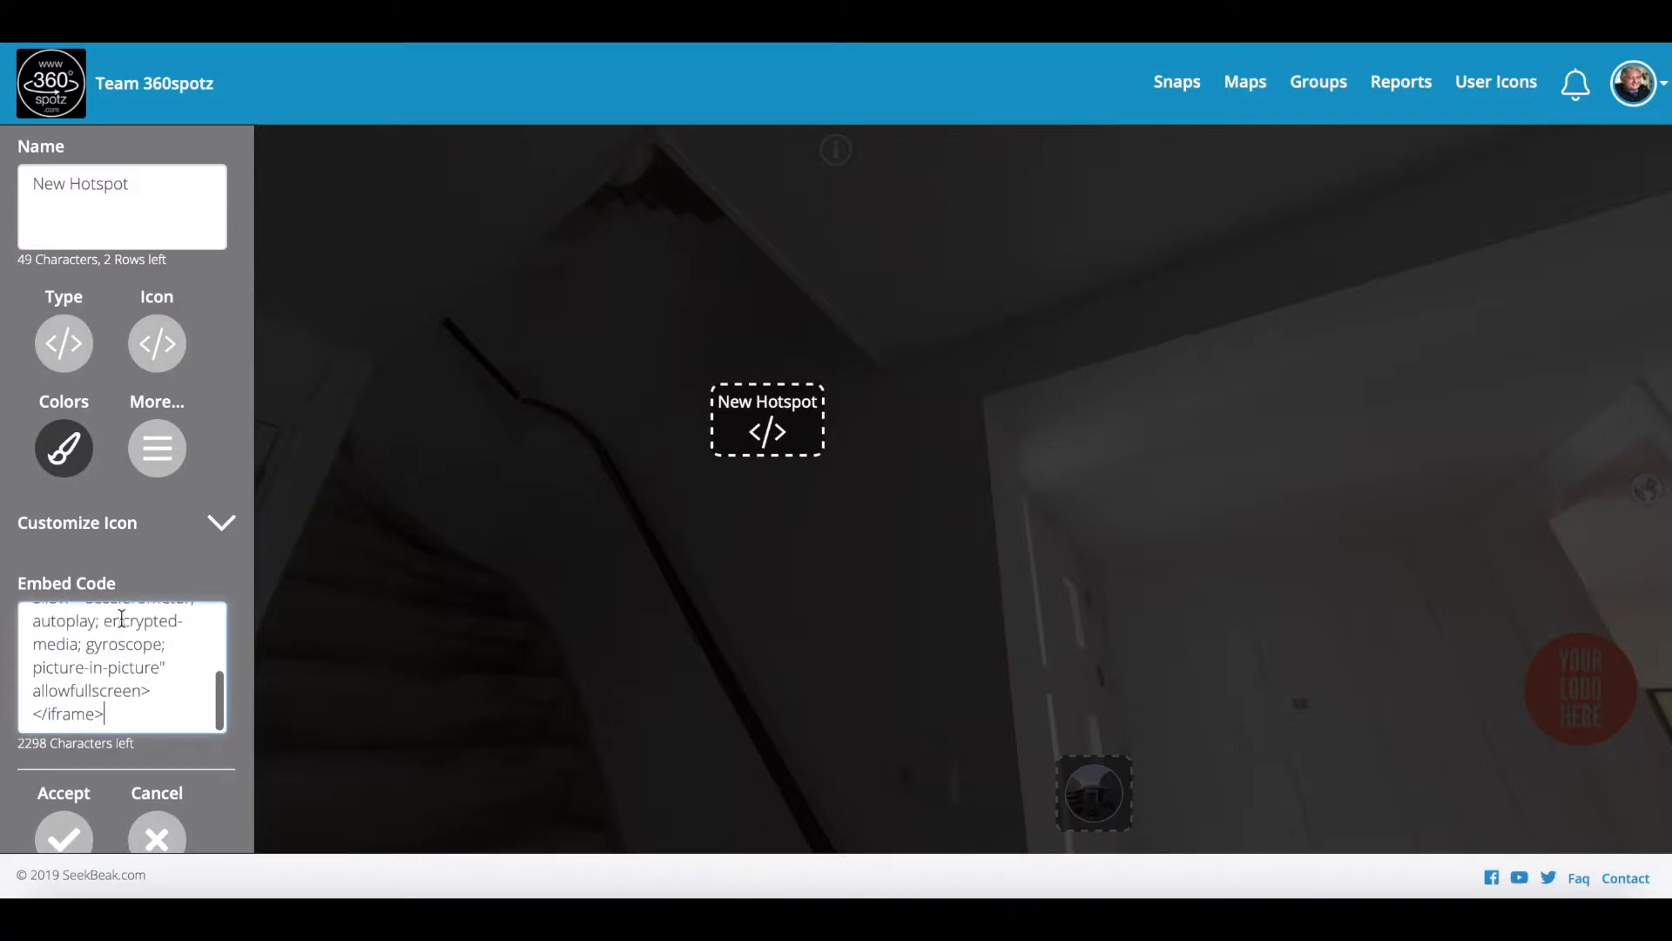
{"action": "left_click", "coordinate": [64, 449]}
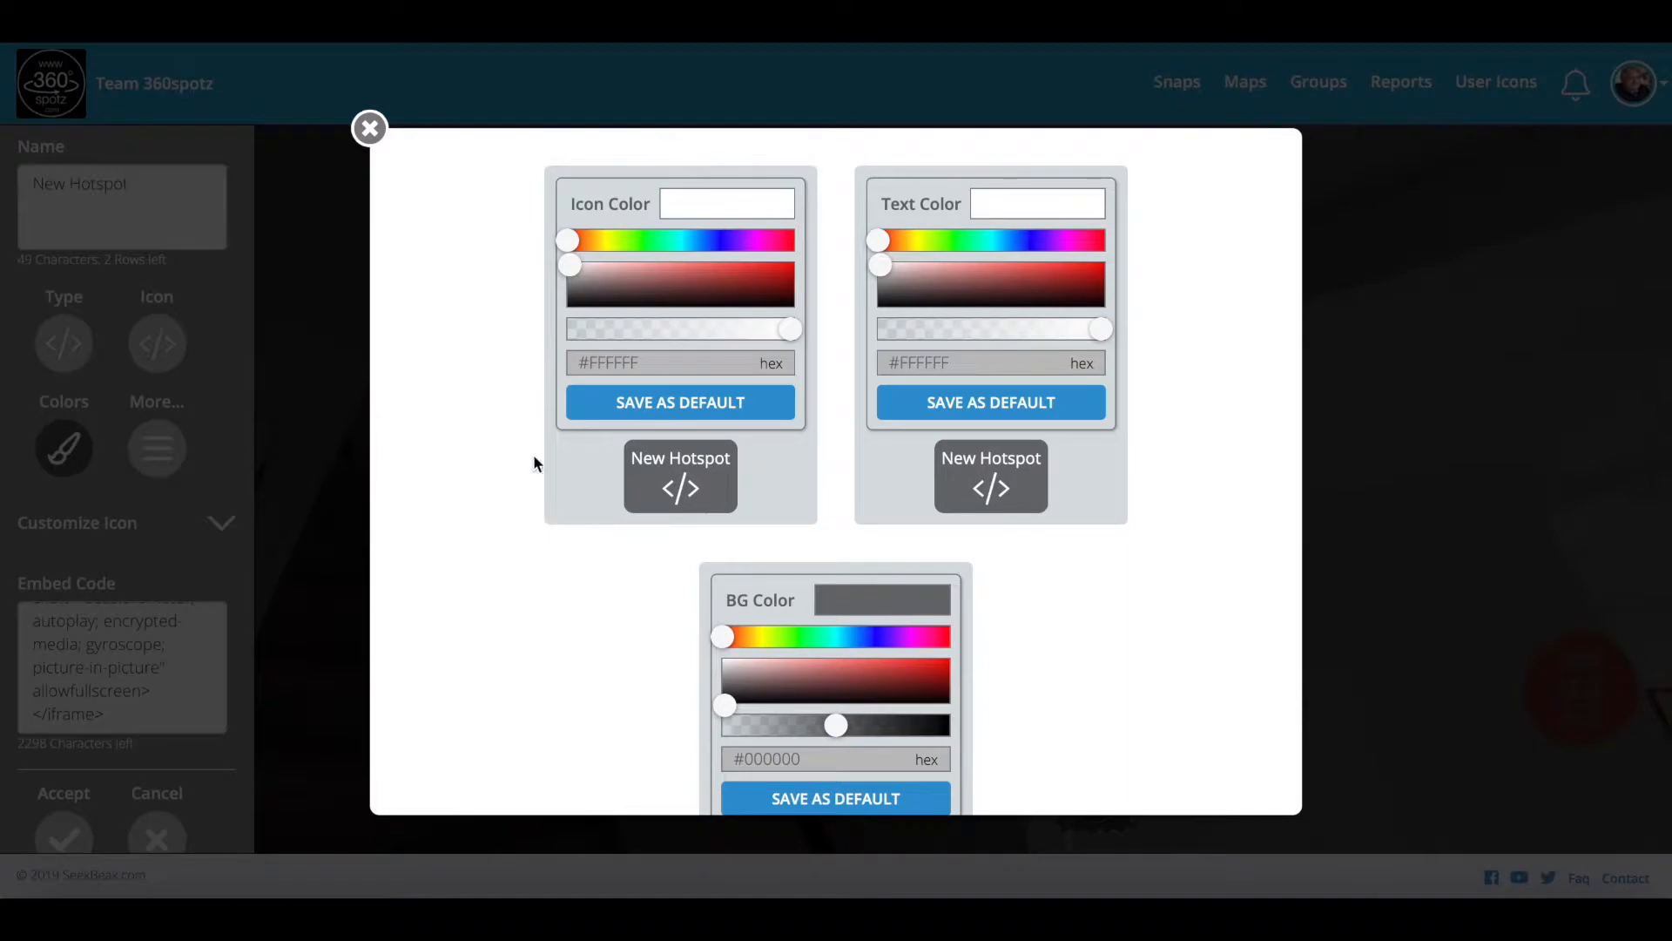
{"action": "left_click_drag", "start_coordinate": [571, 267], "coordinate": [798, 263]}
{"action": "left_click", "coordinate": [370, 128]}
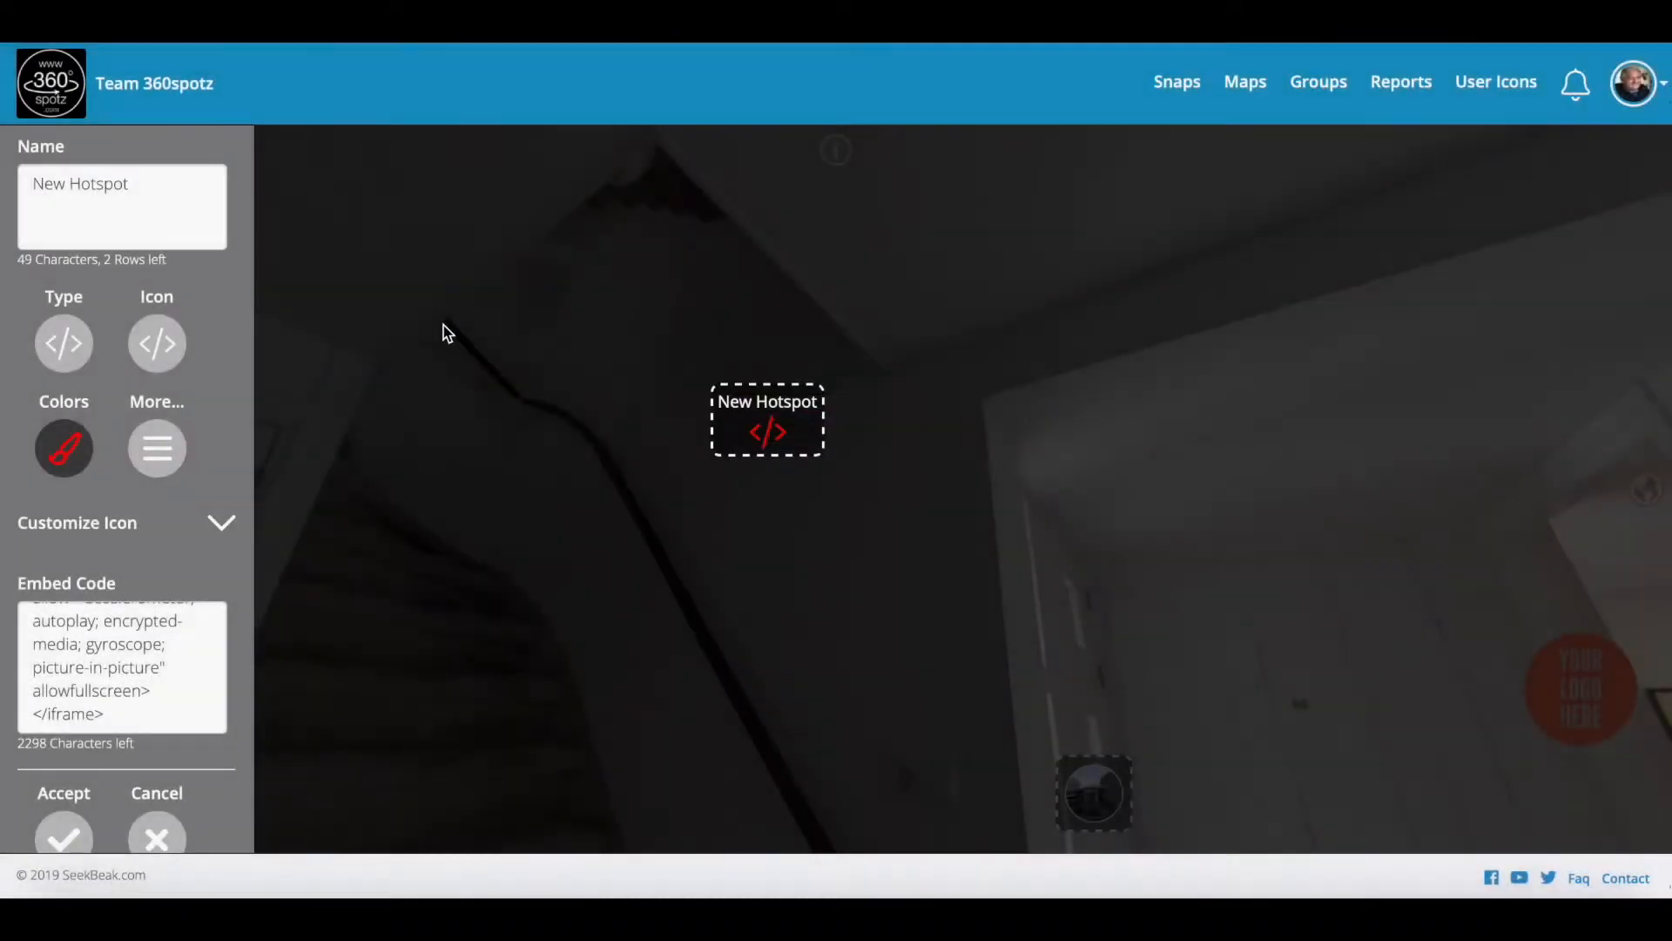
{"action": "left_click", "coordinate": [150, 364]}
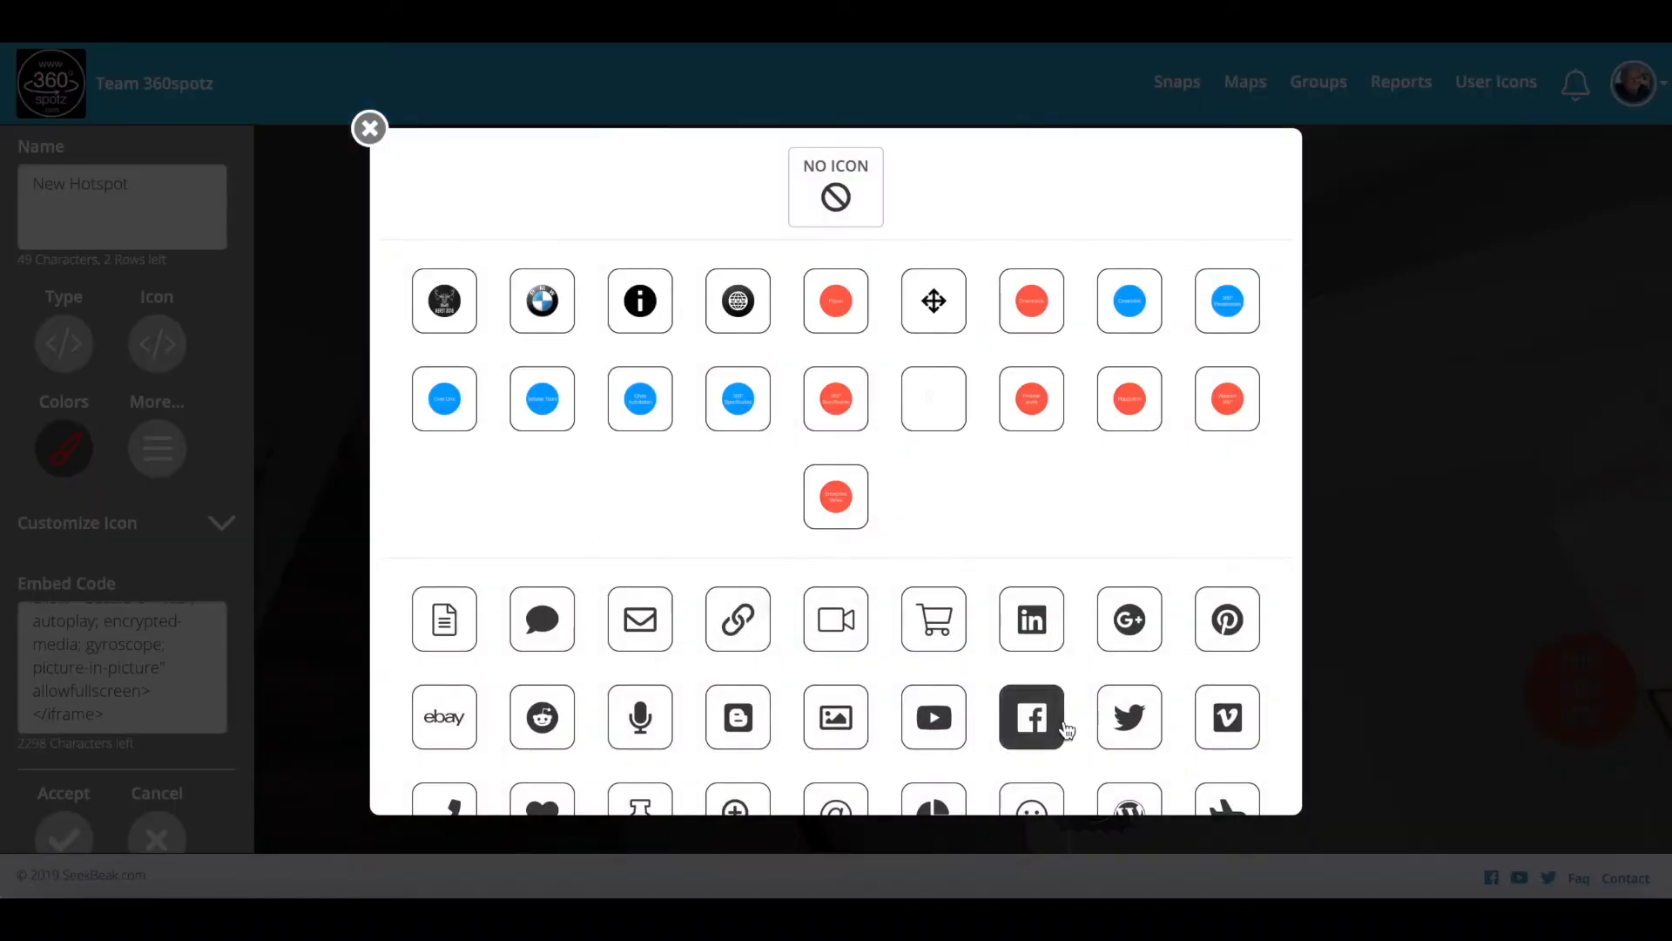
Step: Pick the red YouTube icon for the staircase hotspot and show its extra options
{"action": "scroll", "coordinate": [1142, 688], "scroll_direction": "down", "scroll_amount": 3}
{"action": "scroll", "coordinate": [1142, 688], "scroll_direction": "up", "scroll_amount": 3}
{"action": "scroll", "coordinate": [1083, 670], "scroll_direction": "down", "scroll_amount": 6}
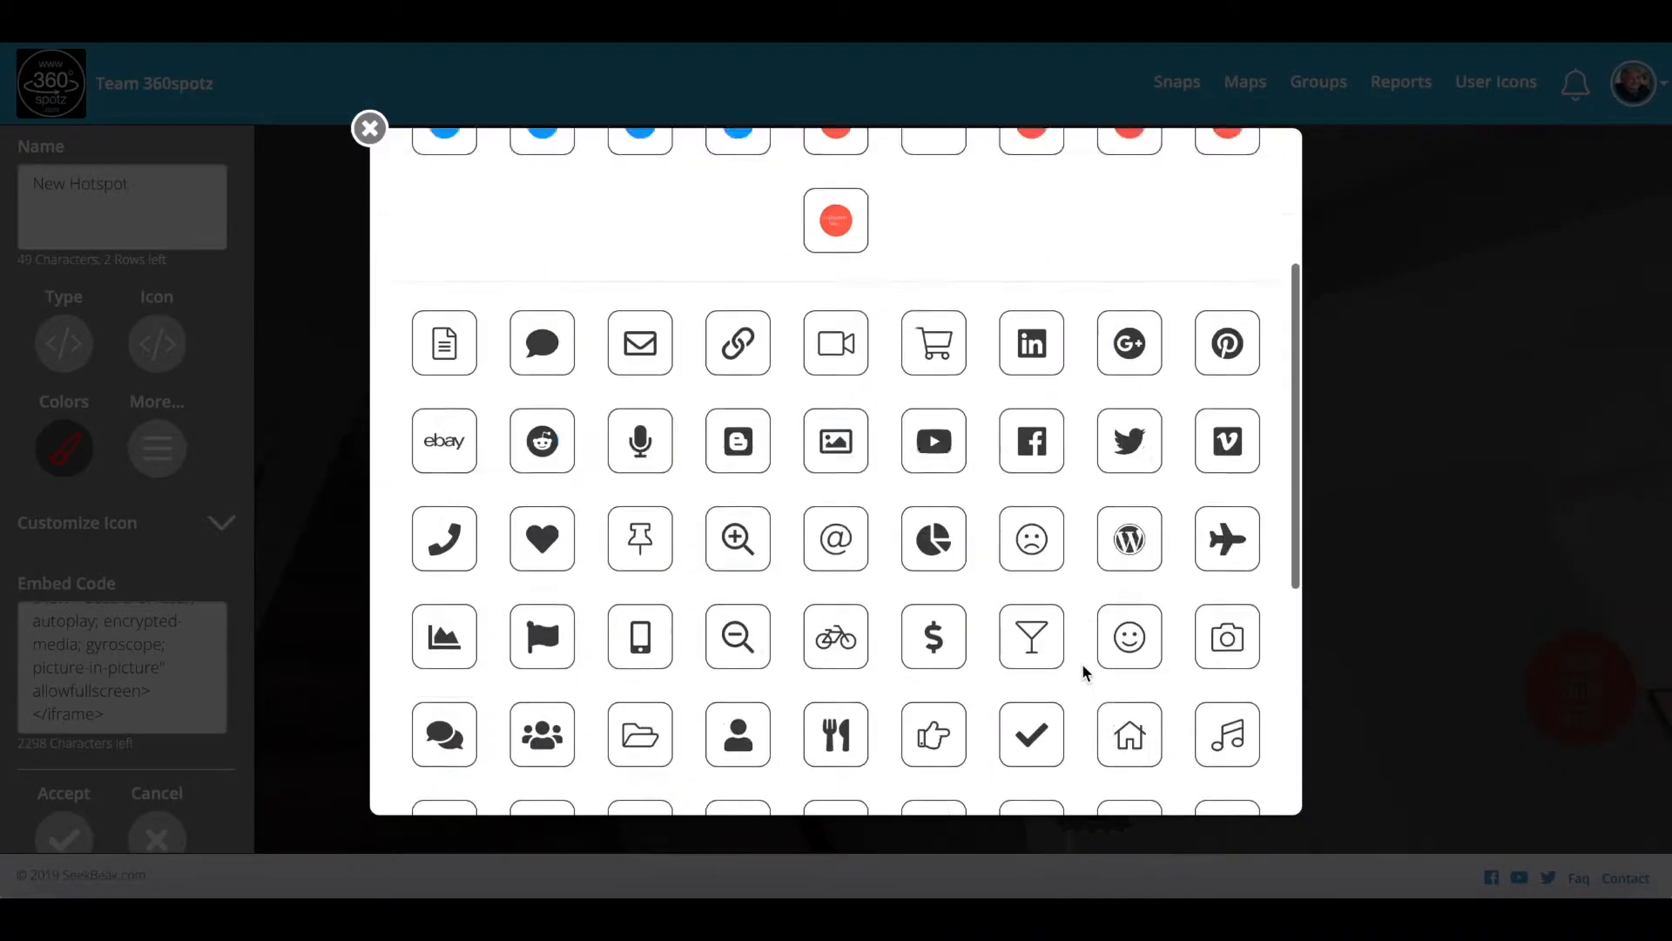
{"action": "scroll", "coordinate": [1082, 671], "scroll_direction": "down", "scroll_amount": 3}
{"action": "scroll", "coordinate": [1083, 671], "scroll_direction": "up", "scroll_amount": 4}
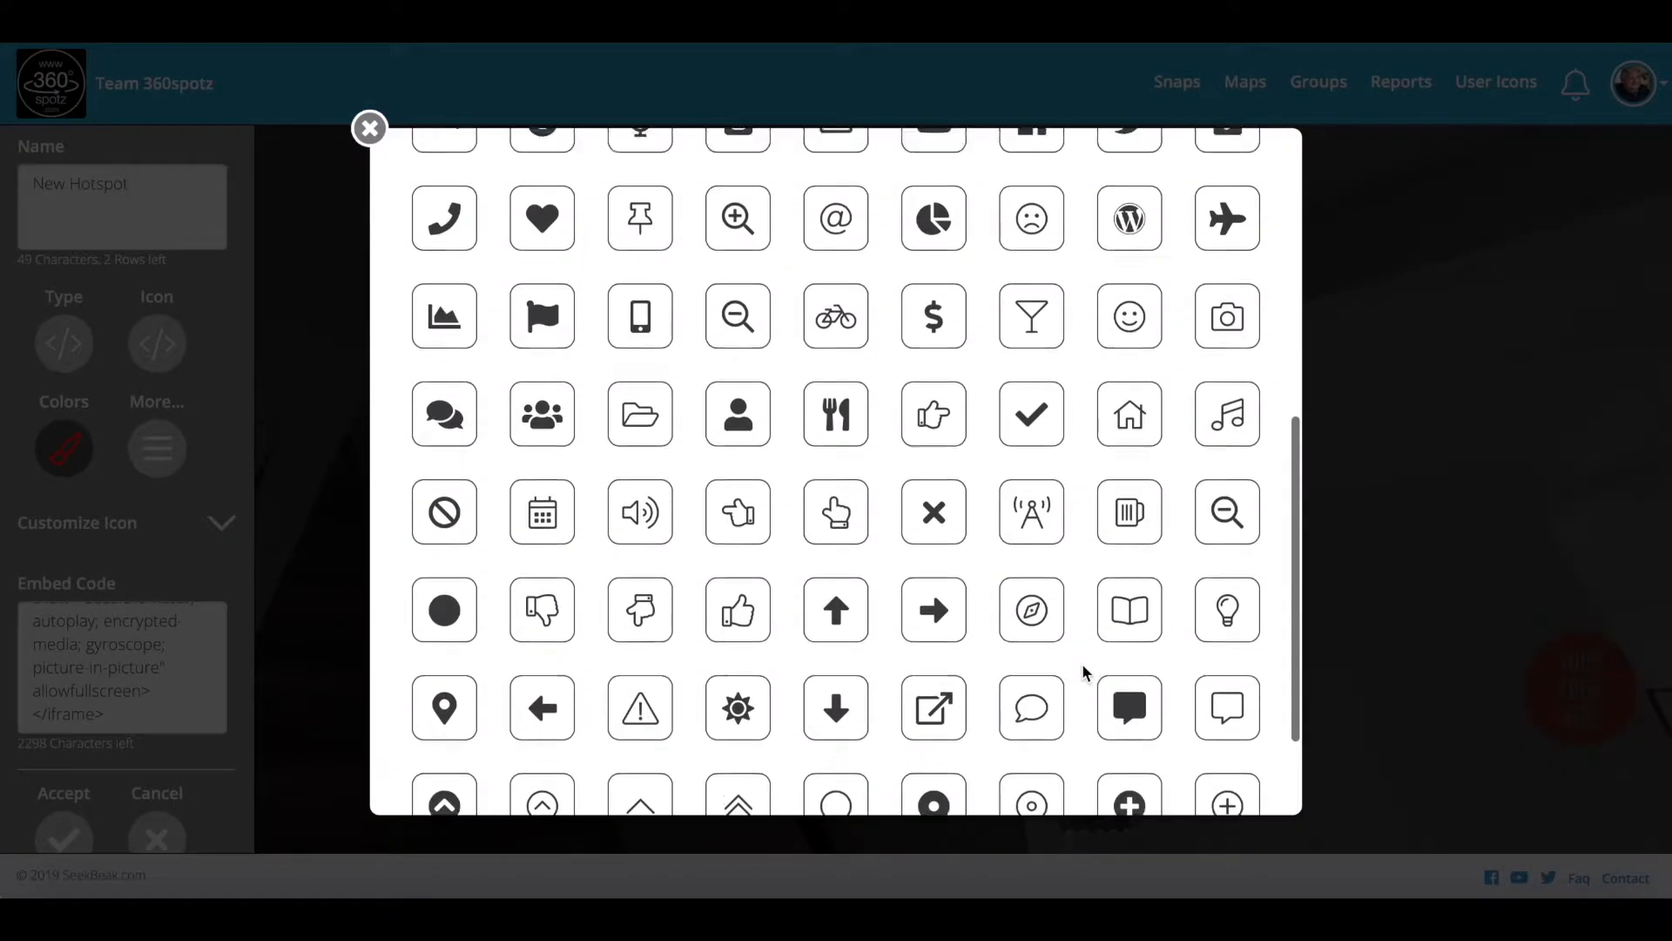
{"action": "scroll", "coordinate": [1082, 664], "scroll_direction": "up", "scroll_amount": 3}
{"action": "scroll", "coordinate": [1082, 662], "scroll_direction": "down", "scroll_amount": 3}
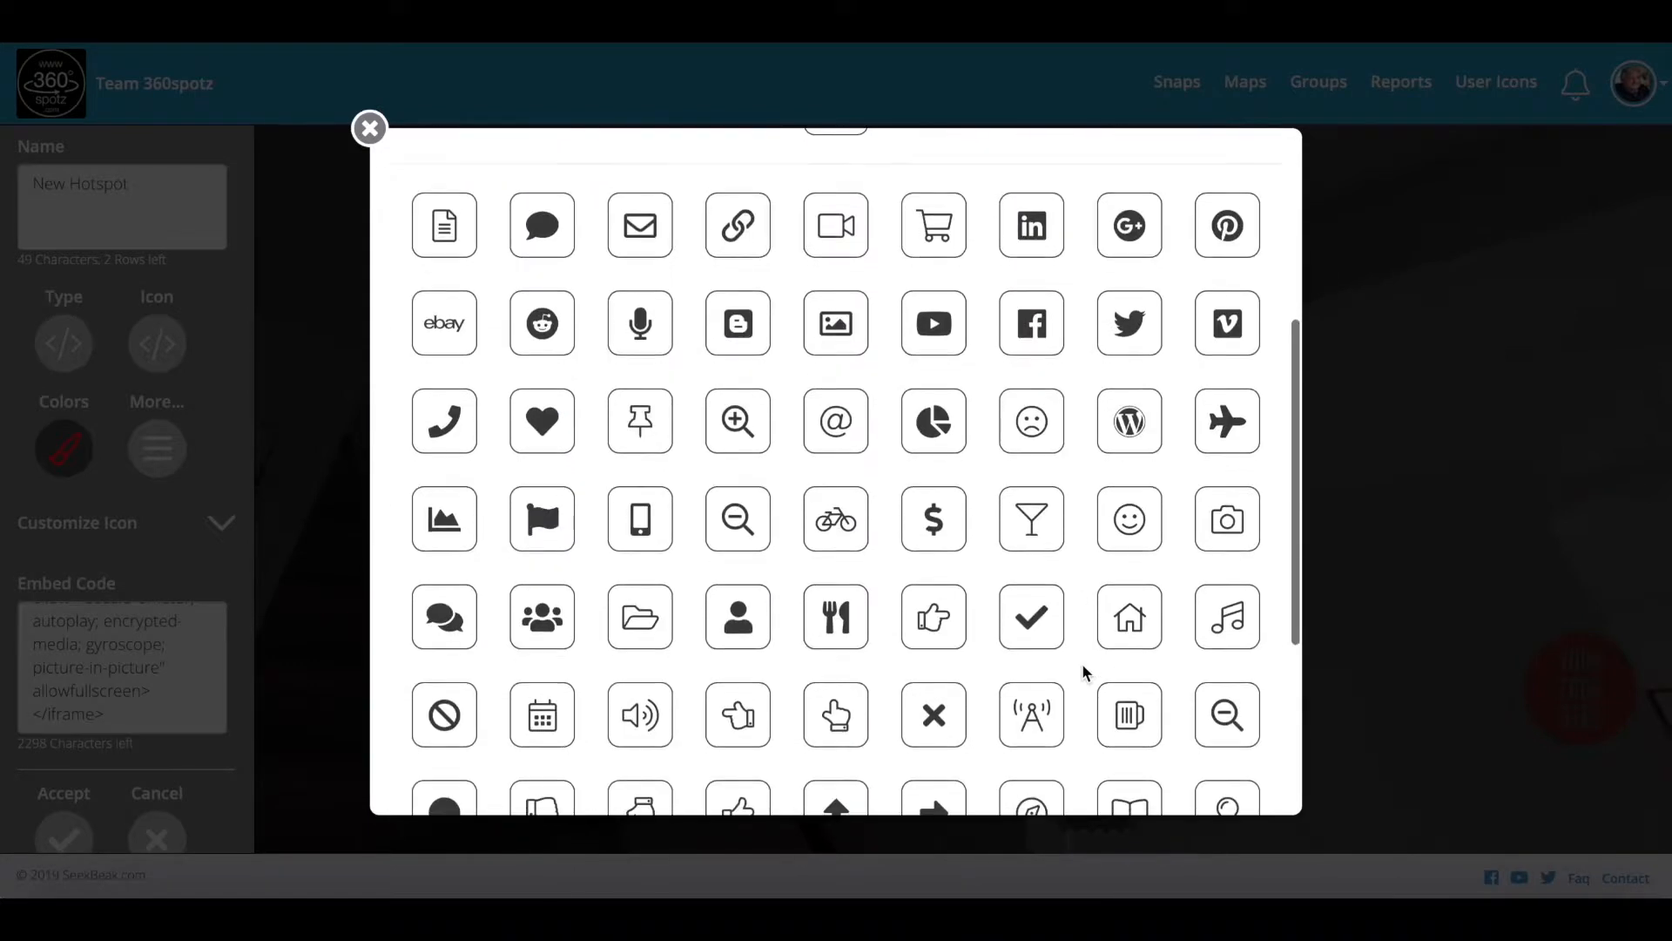
{"action": "scroll", "coordinate": [1081, 662], "scroll_direction": "up", "scroll_amount": 3}
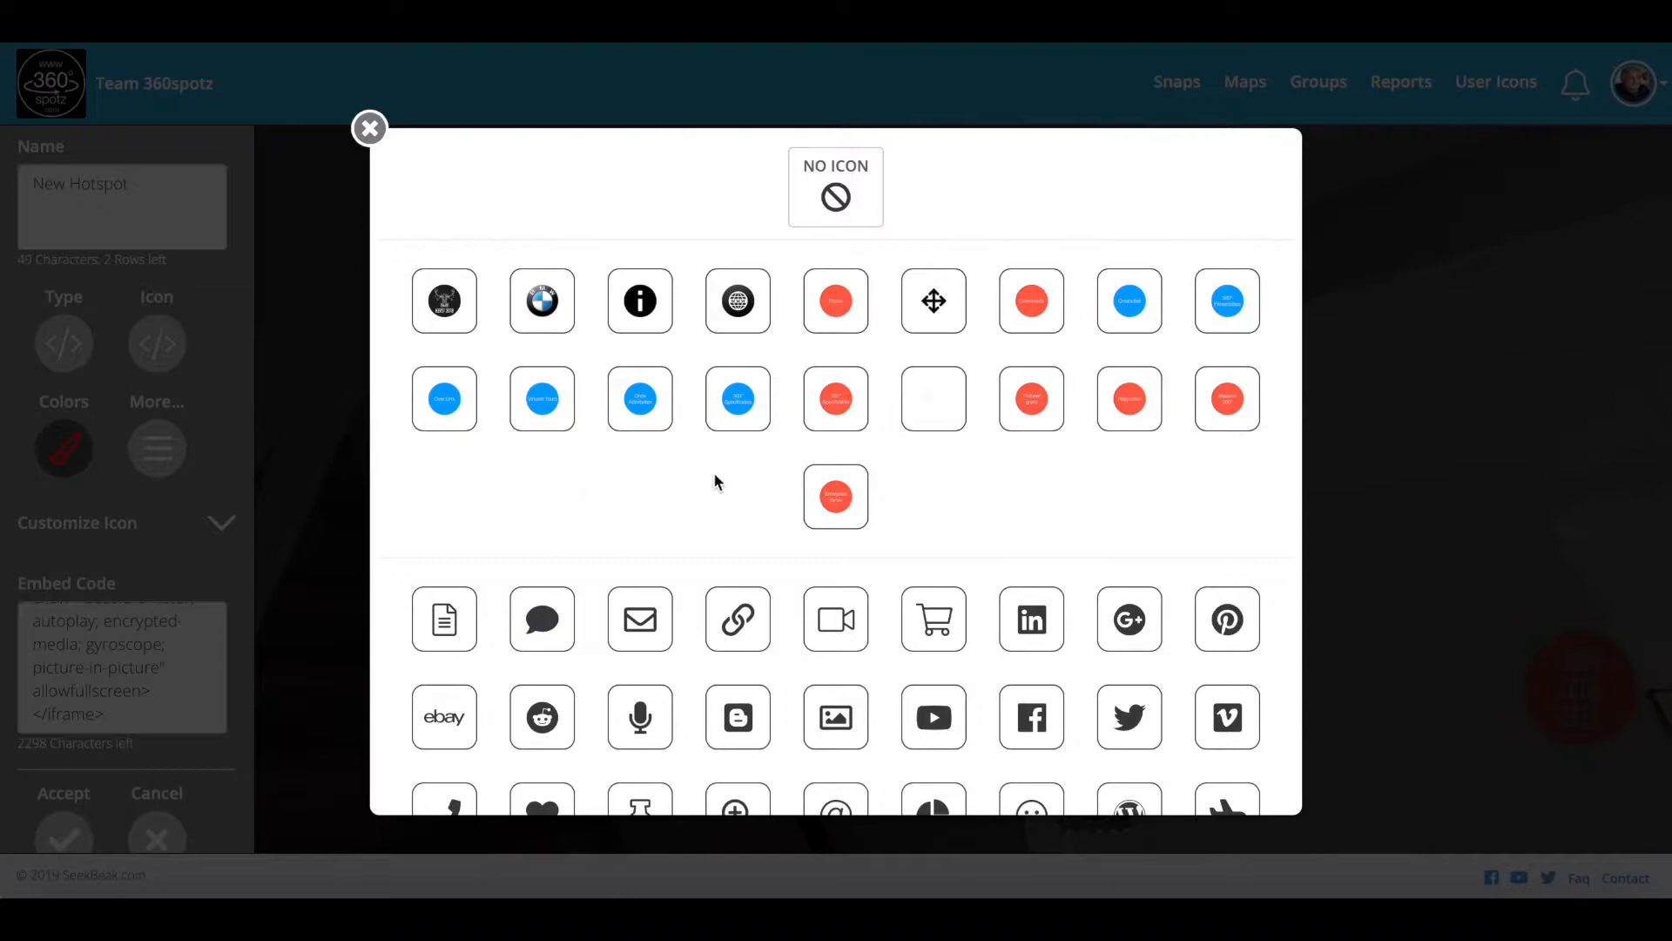
{"action": "scroll", "coordinate": [975, 514], "scroll_direction": "down", "scroll_amount": 4}
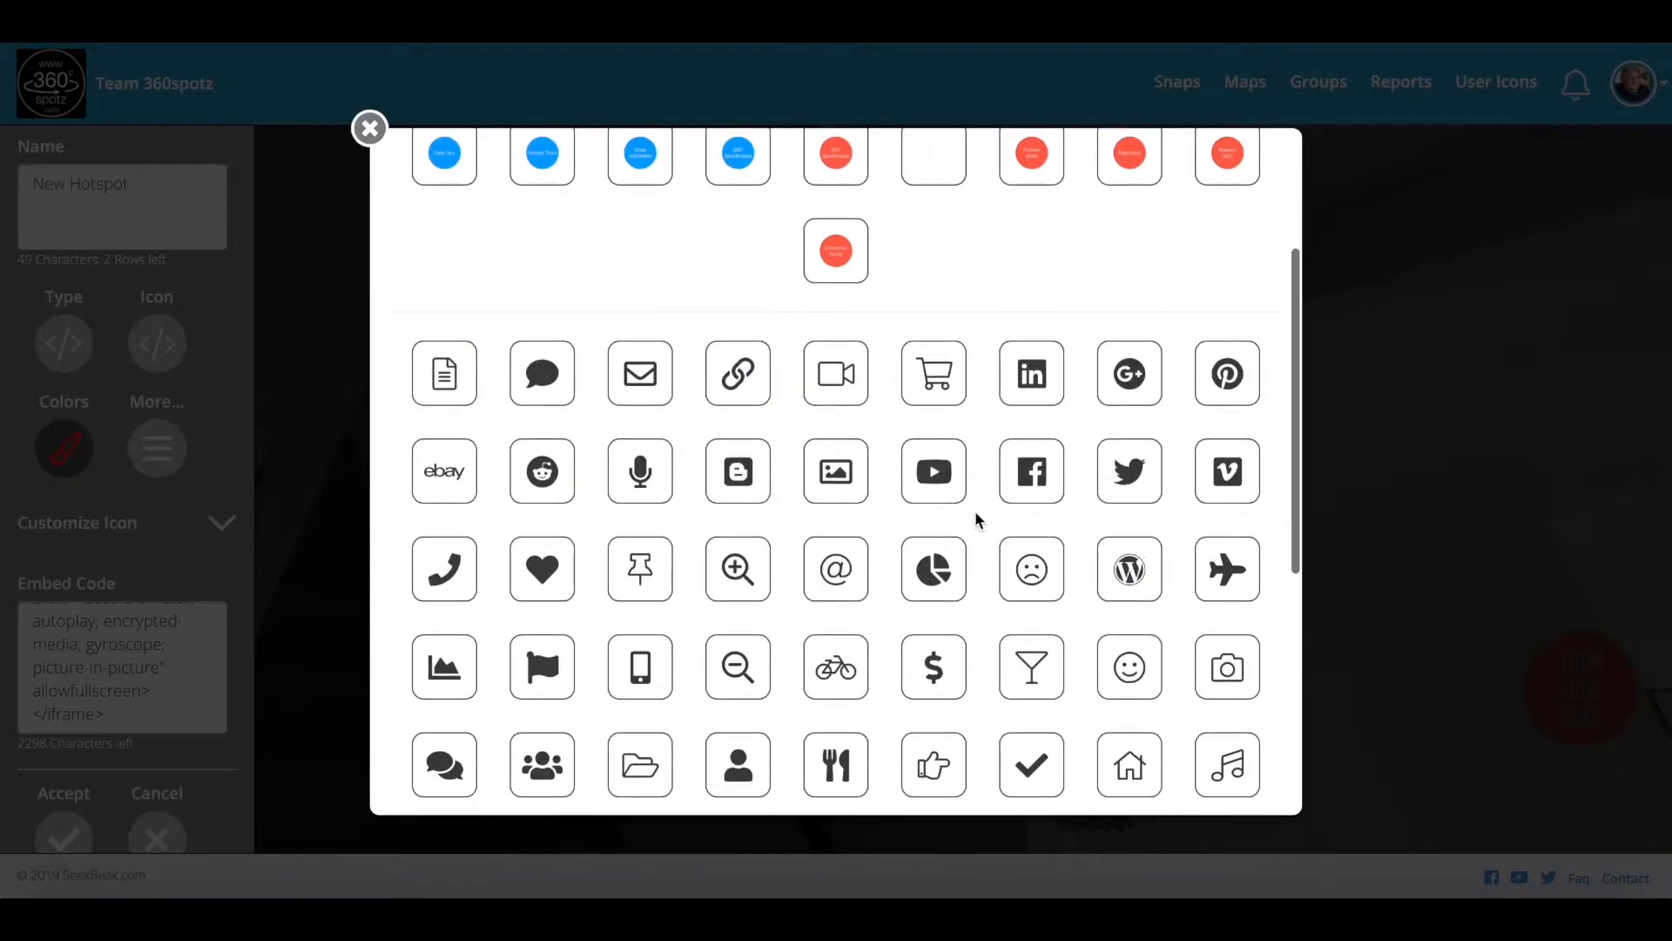
{"action": "left_click", "coordinate": [939, 396]}
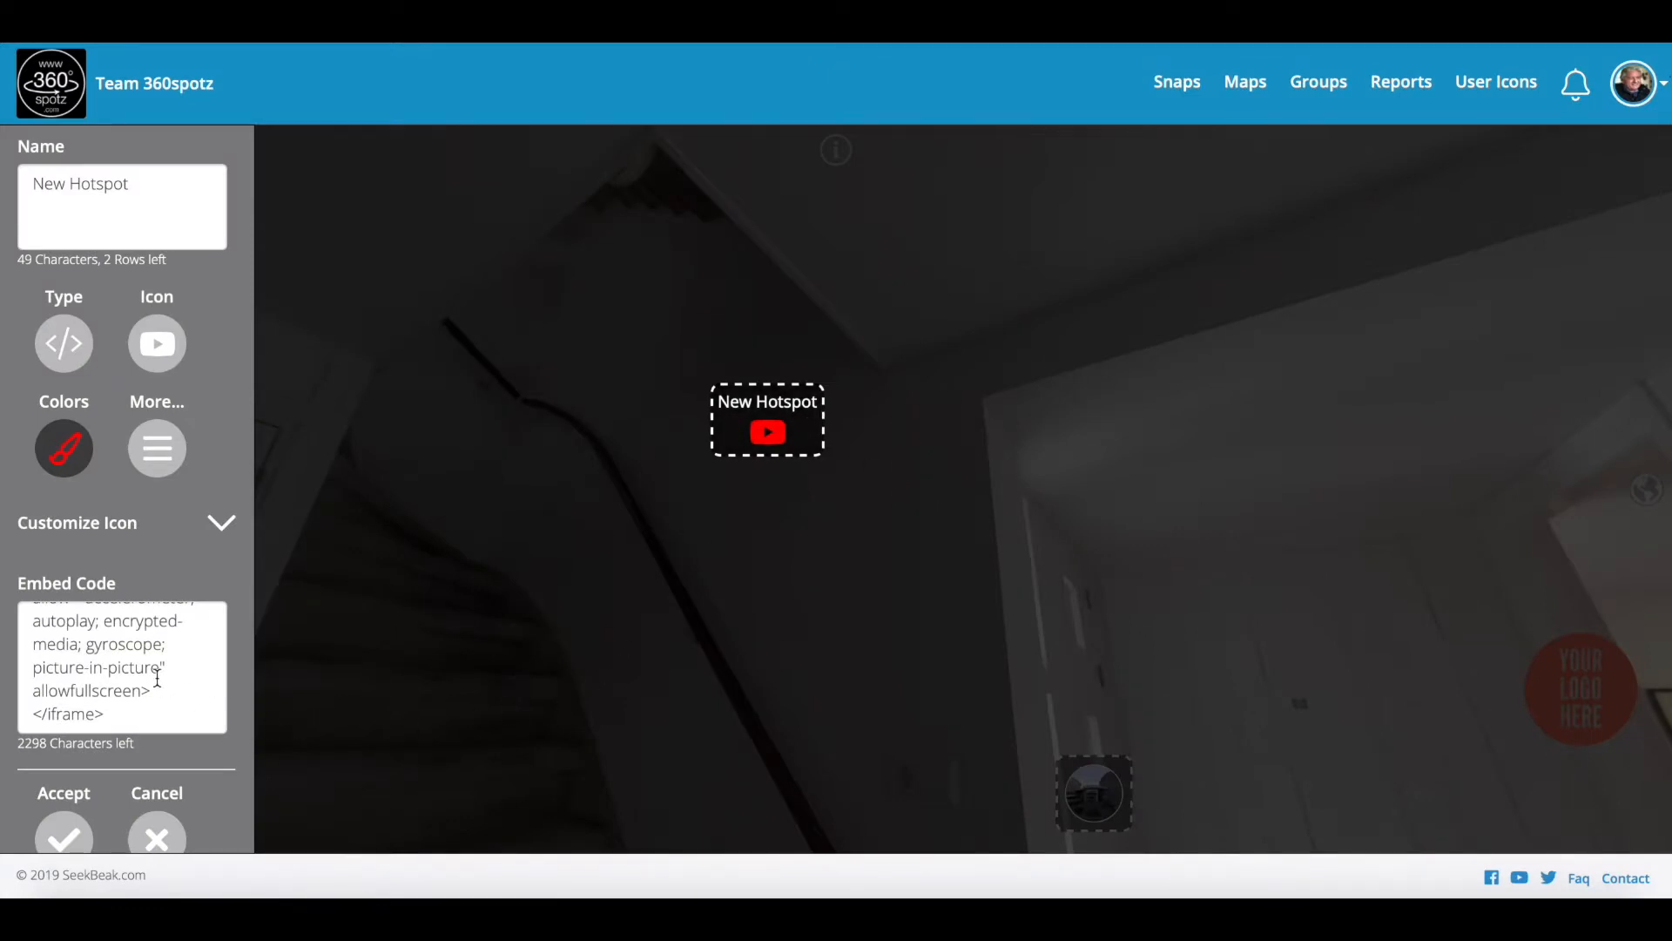
{"action": "left_click", "coordinate": [153, 462]}
Step: Turn the YouTube hotspot's Seesaw animation on
{"action": "left_click", "coordinate": [74, 573]}
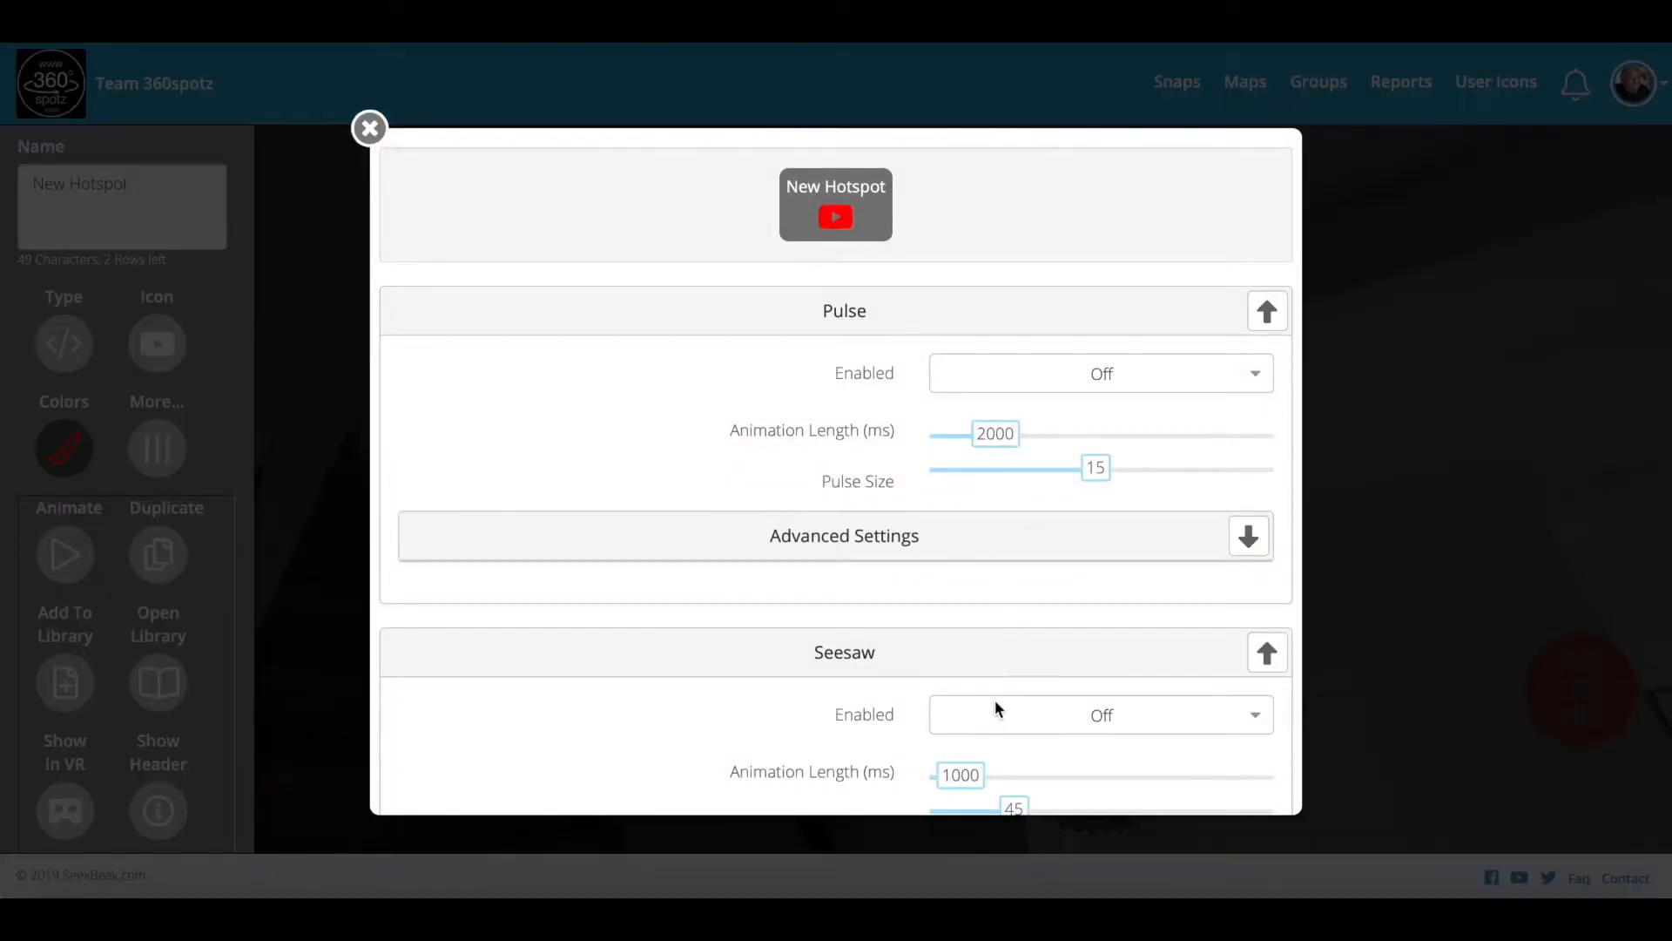
{"action": "left_click", "coordinate": [998, 704]}
{"action": "left_click", "coordinate": [1017, 748]}
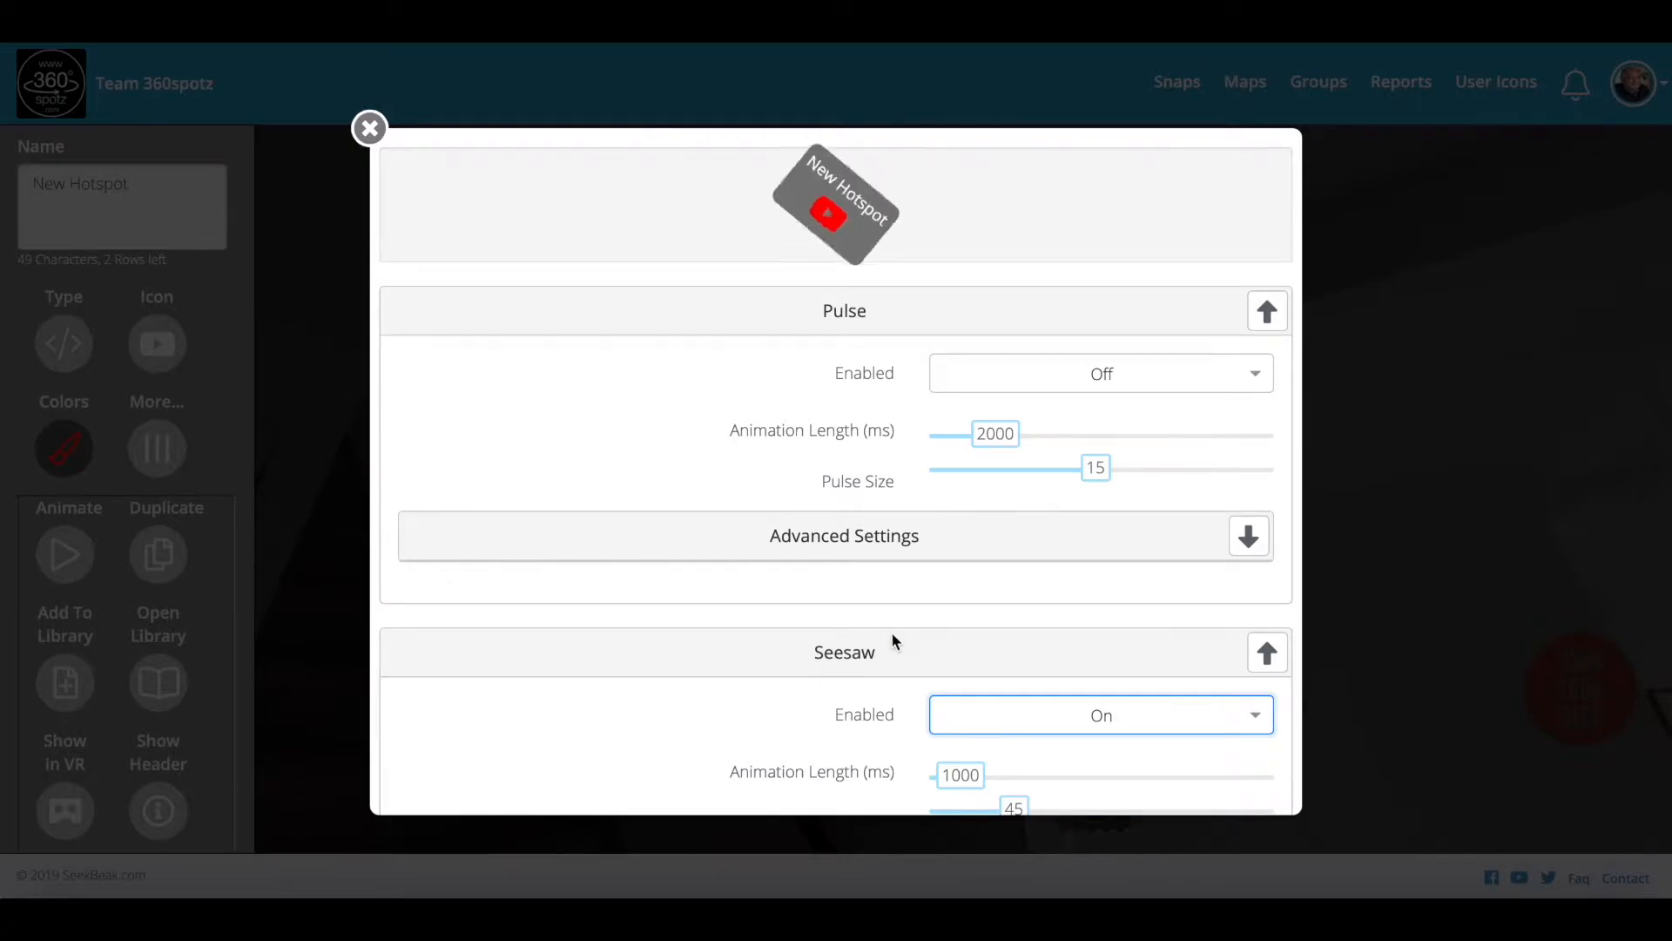
{"action": "left_click", "coordinate": [370, 128]}
Step: Accept and save the hotspot changes, then look back toward the staircase hotspot
{"action": "scroll", "coordinate": [118, 674], "scroll_direction": "down", "scroll_amount": 1}
{"action": "scroll", "coordinate": [117, 675], "scroll_direction": "down", "scroll_amount": 4}
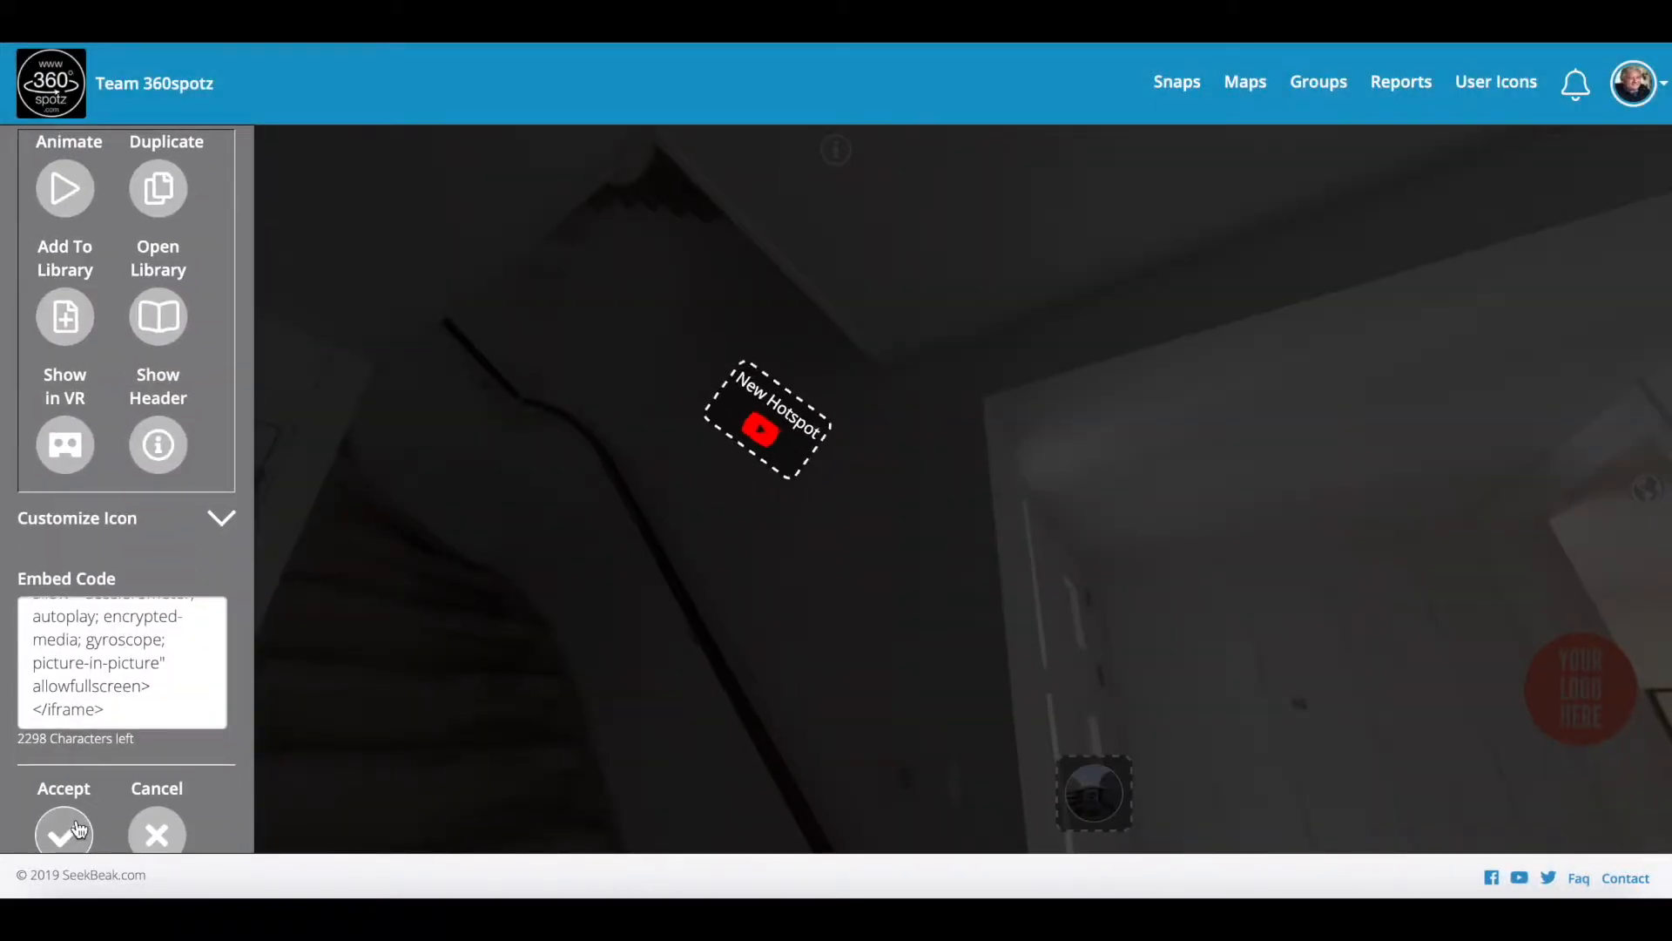
{"action": "left_click", "coordinate": [79, 829]}
{"action": "left_click", "coordinate": [612, 826]}
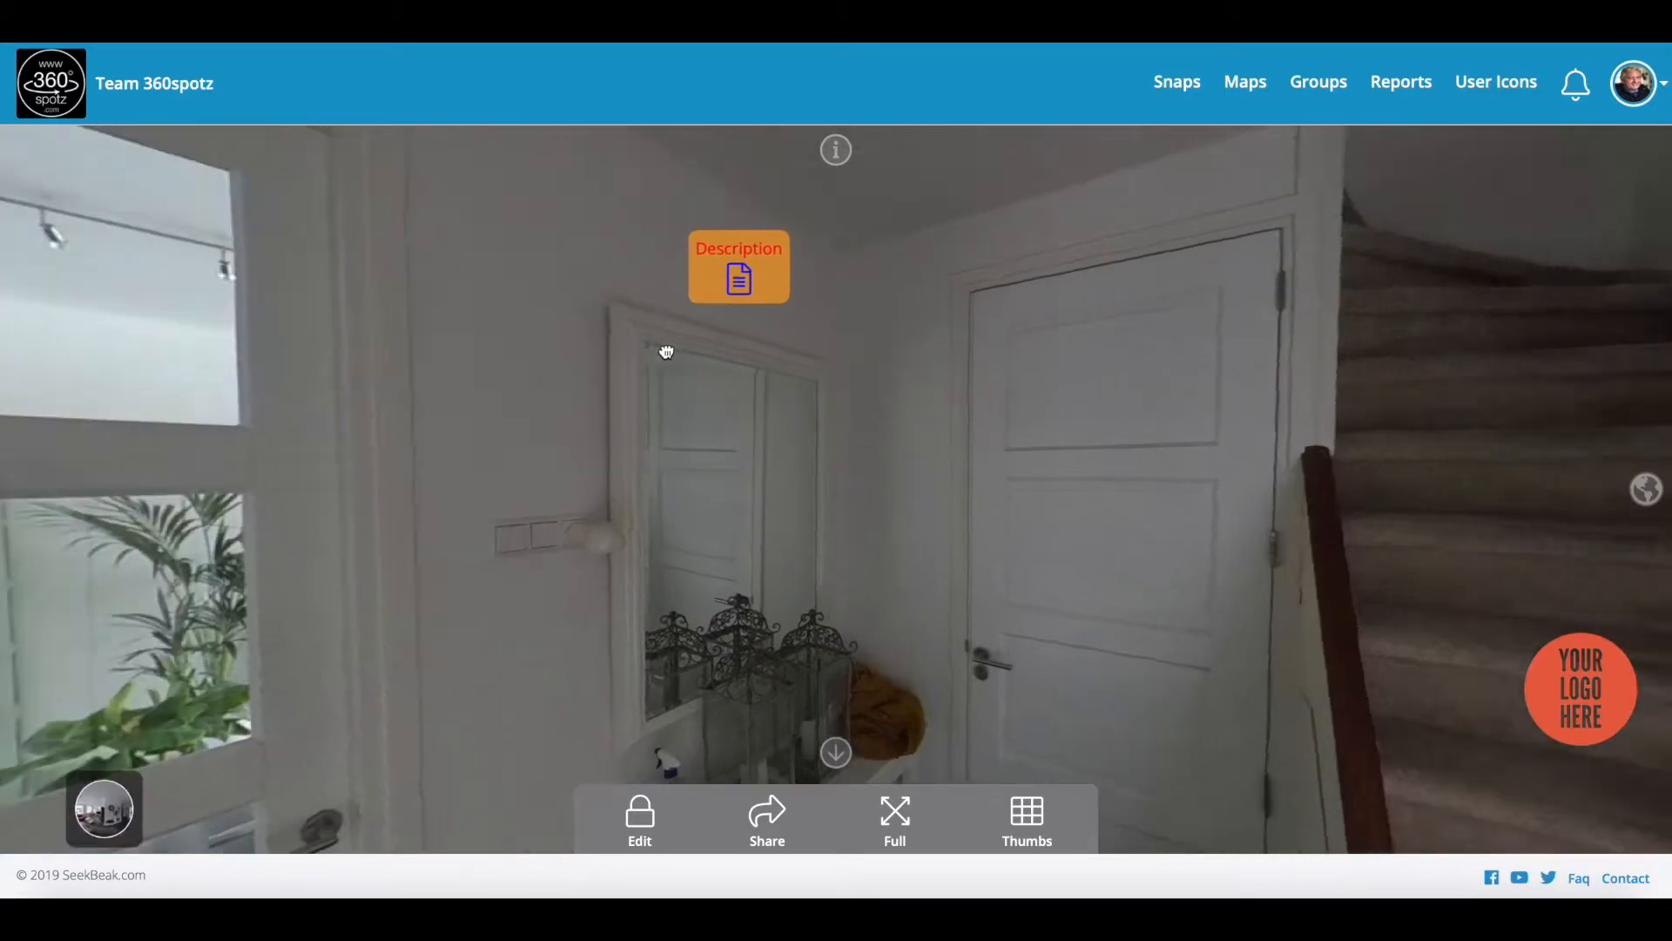
{"action": "left_click_drag", "start_coordinate": [666, 352], "coordinate": [877, 459]}
{"action": "mouse_move", "coordinate": [805, 354]}
{"action": "left_mouse_down"}
{"action": "mouse_move", "coordinate": [762, 478]}
{"action": "mouse_move", "coordinate": [647, 486]}
{"action": "left_mouse_up"}
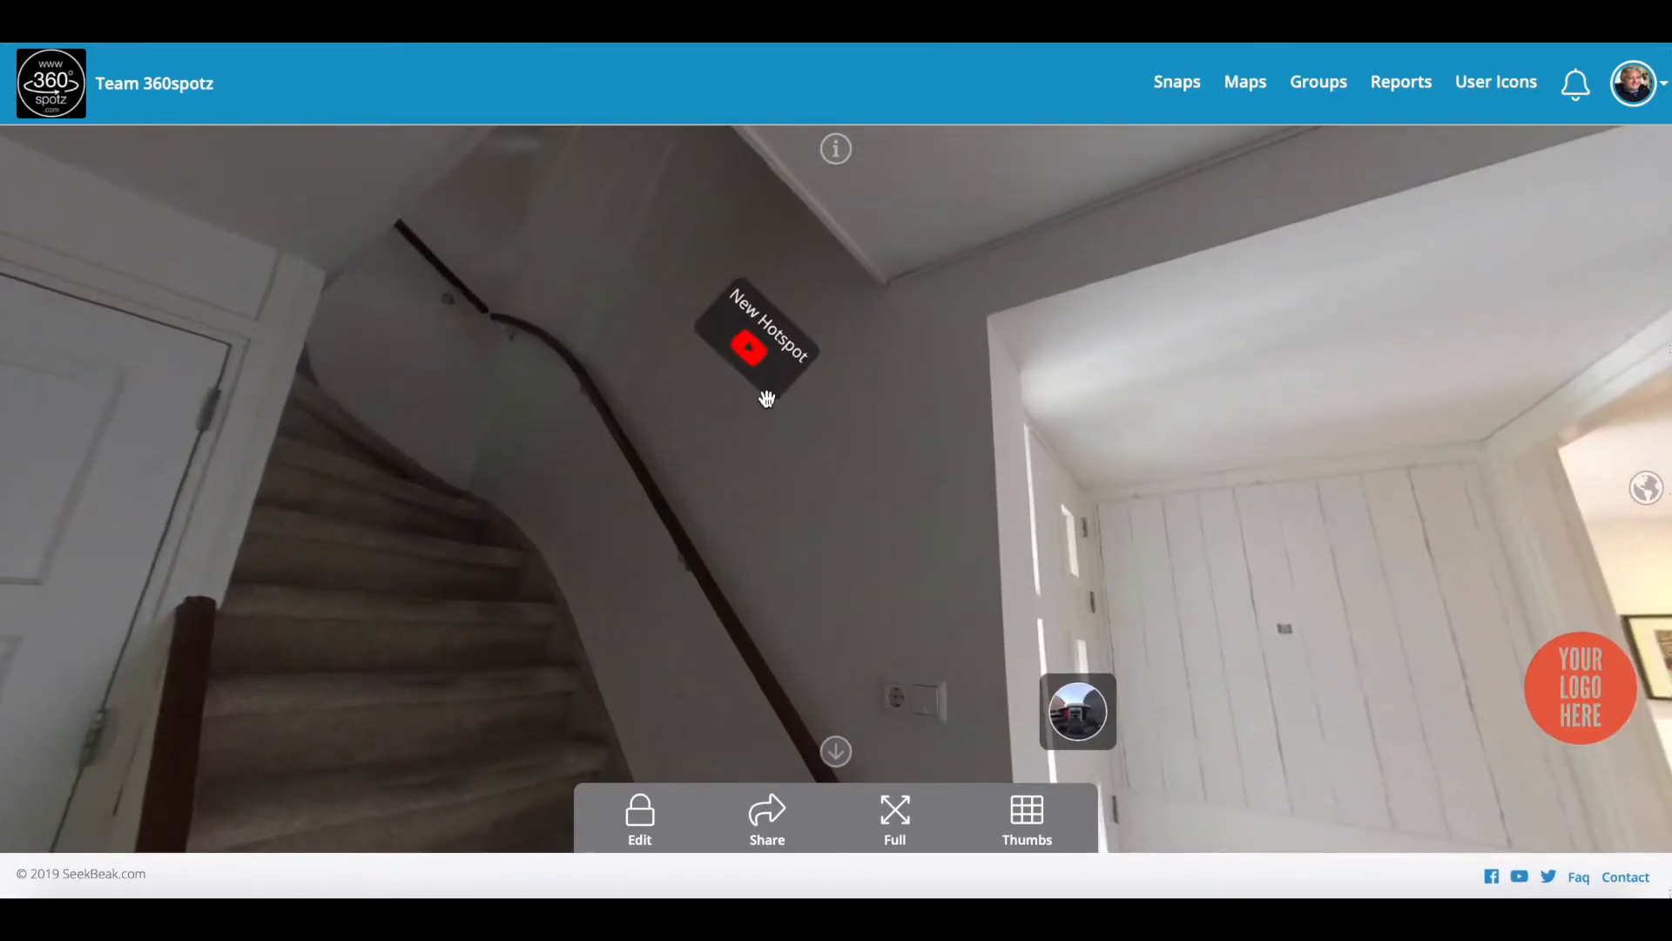
Step: Rename the staircase hotspot 'Video of the house', save it, and open it to play
{"action": "left_click", "coordinate": [640, 815]}
{"action": "left_click", "coordinate": [795, 375]}
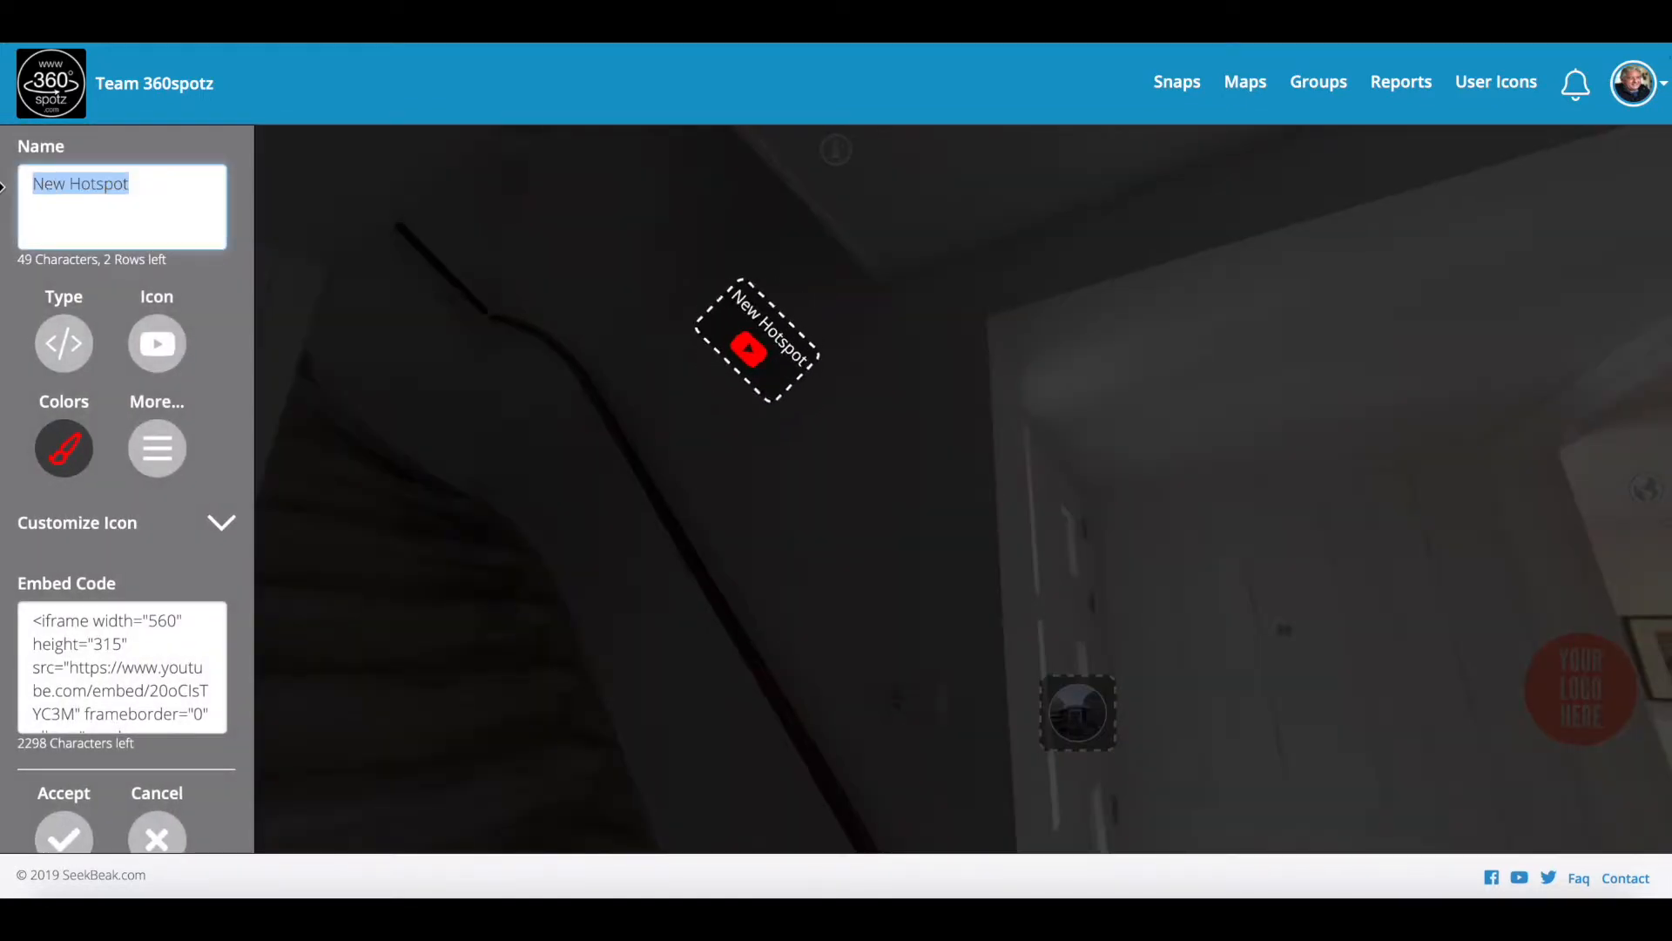
{"action": "type", "text": "Video of the house"}
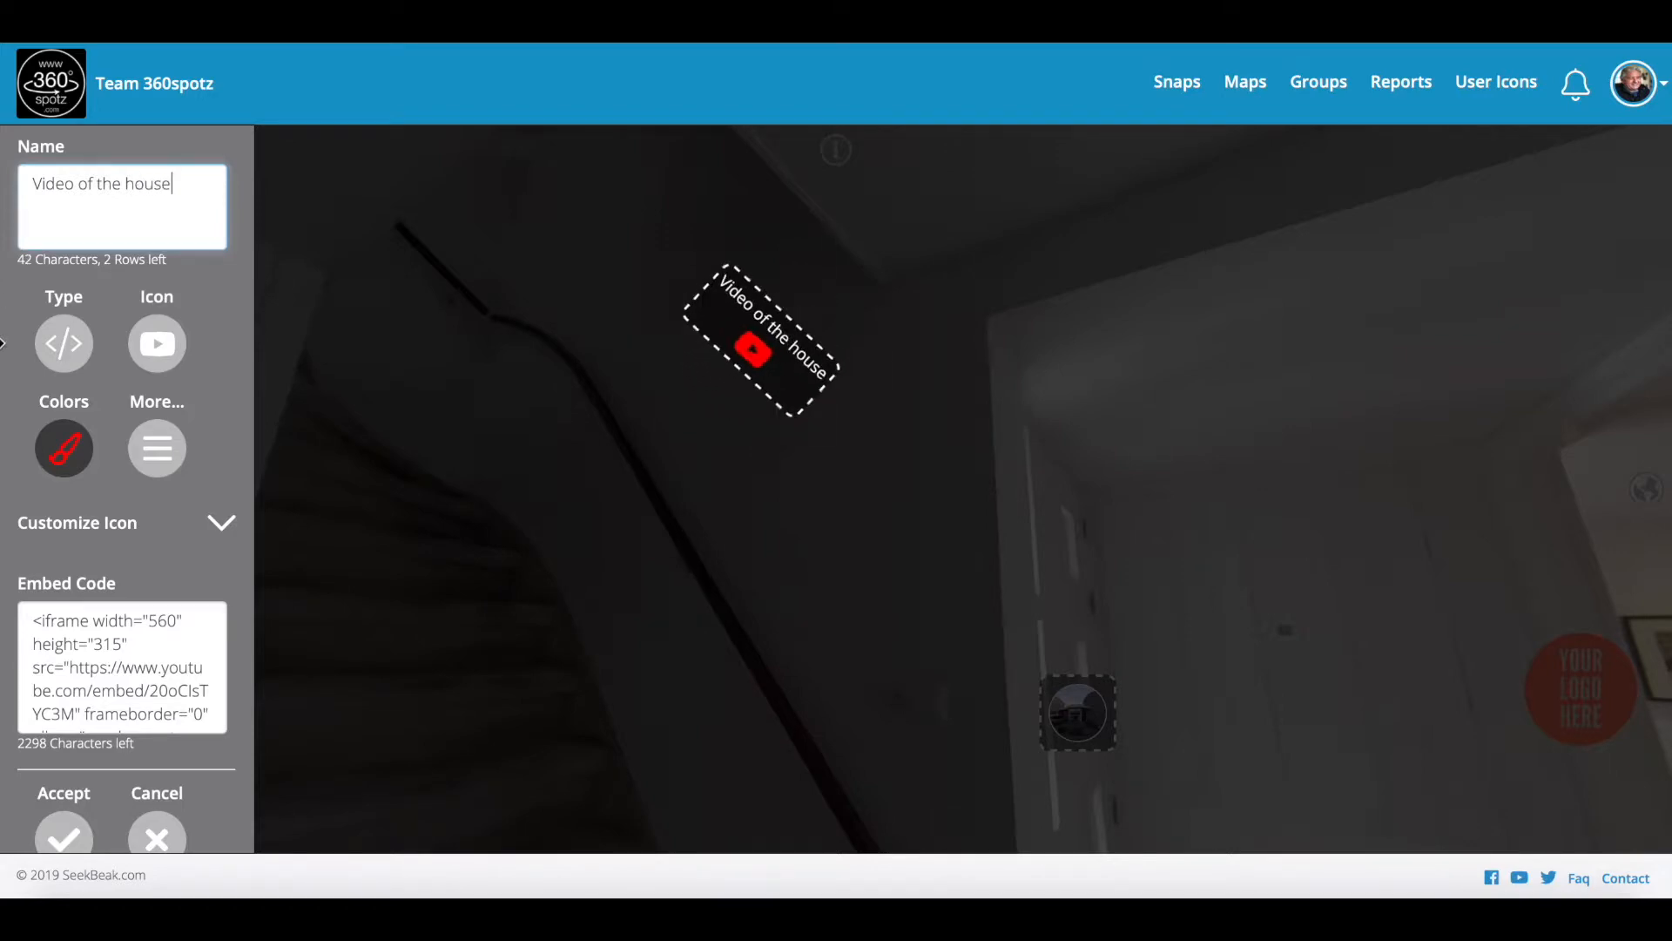
{"action": "left_click", "coordinate": [64, 836]}
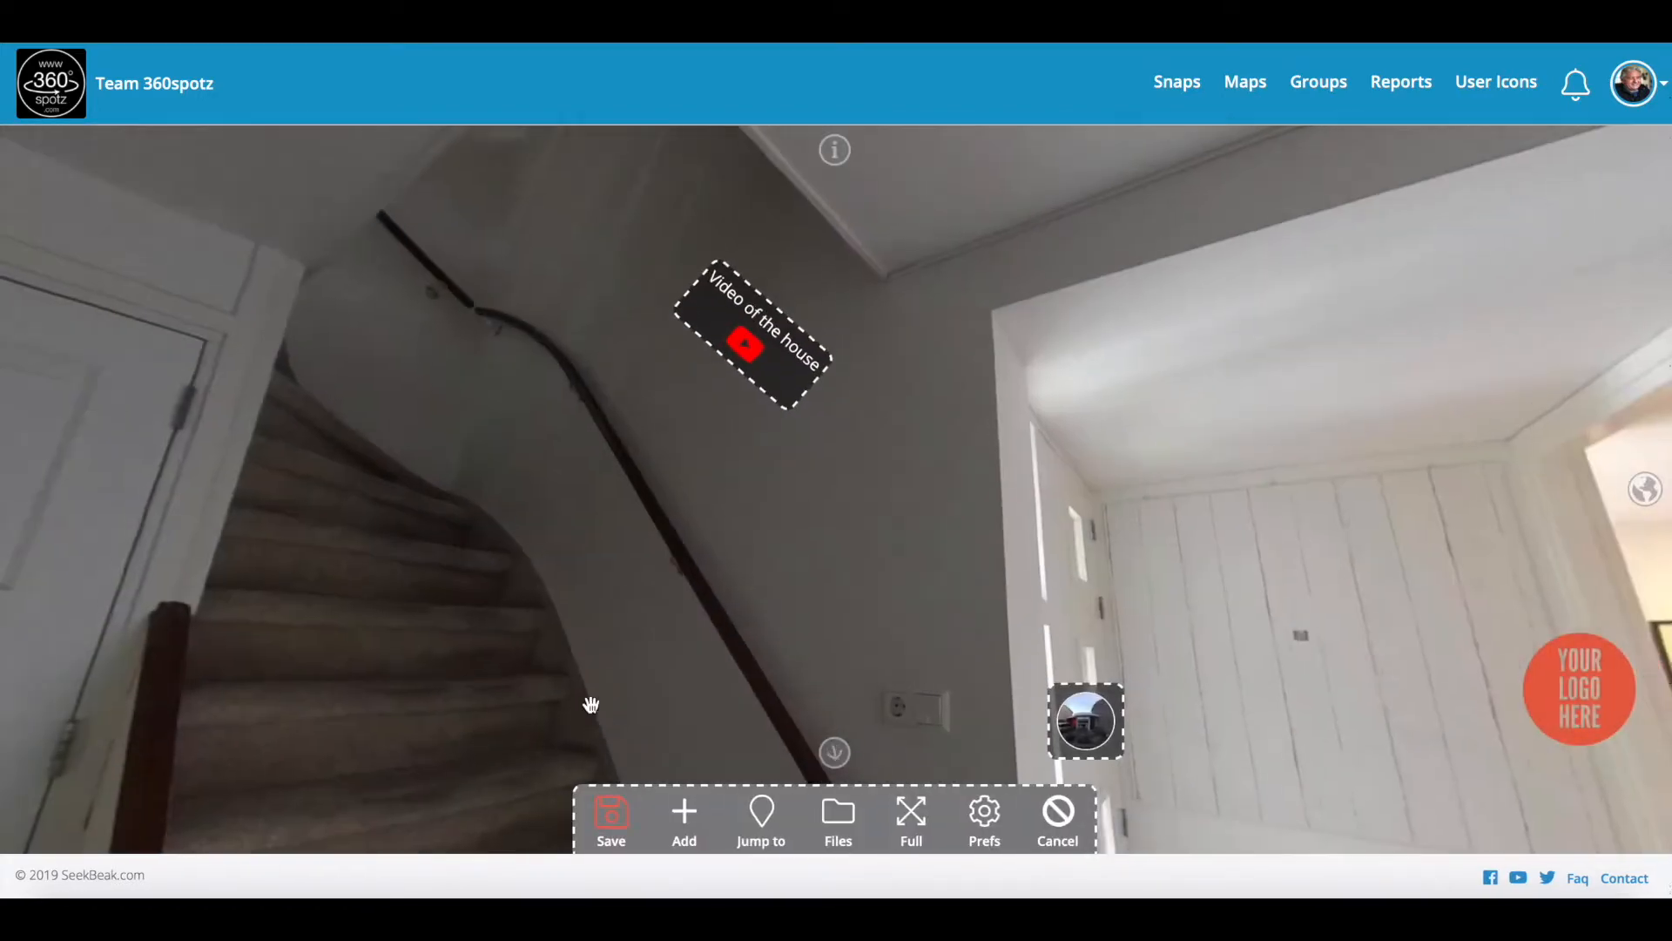
{"action": "left_click", "coordinate": [614, 819]}
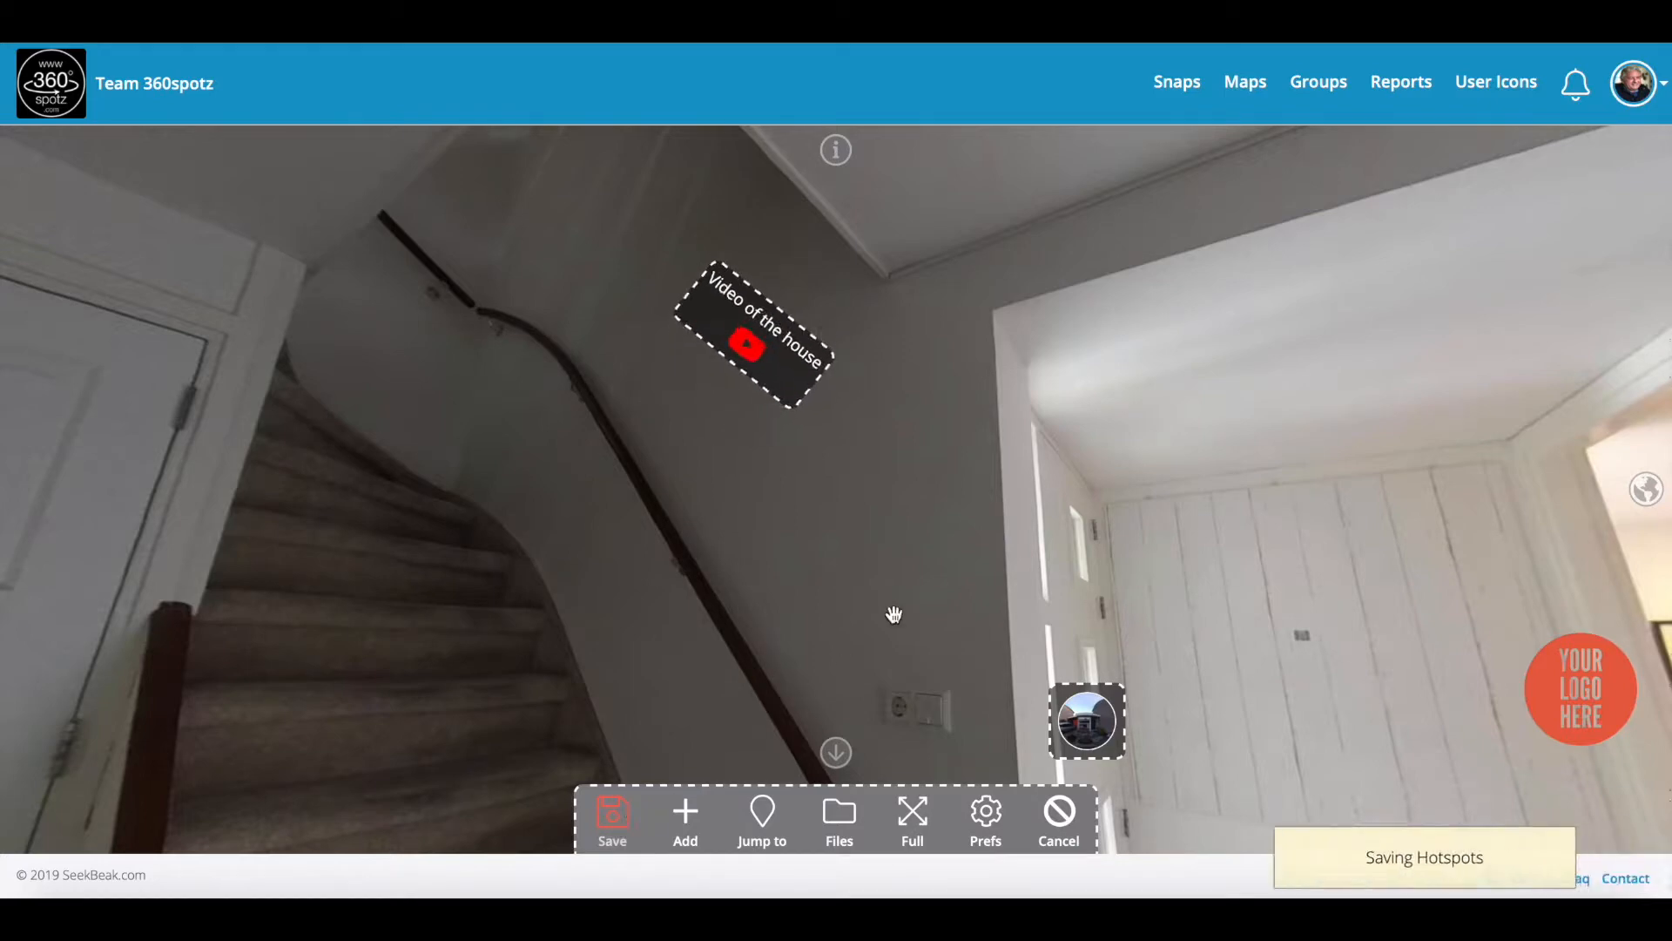
{"action": "left_click", "coordinate": [759, 351]}
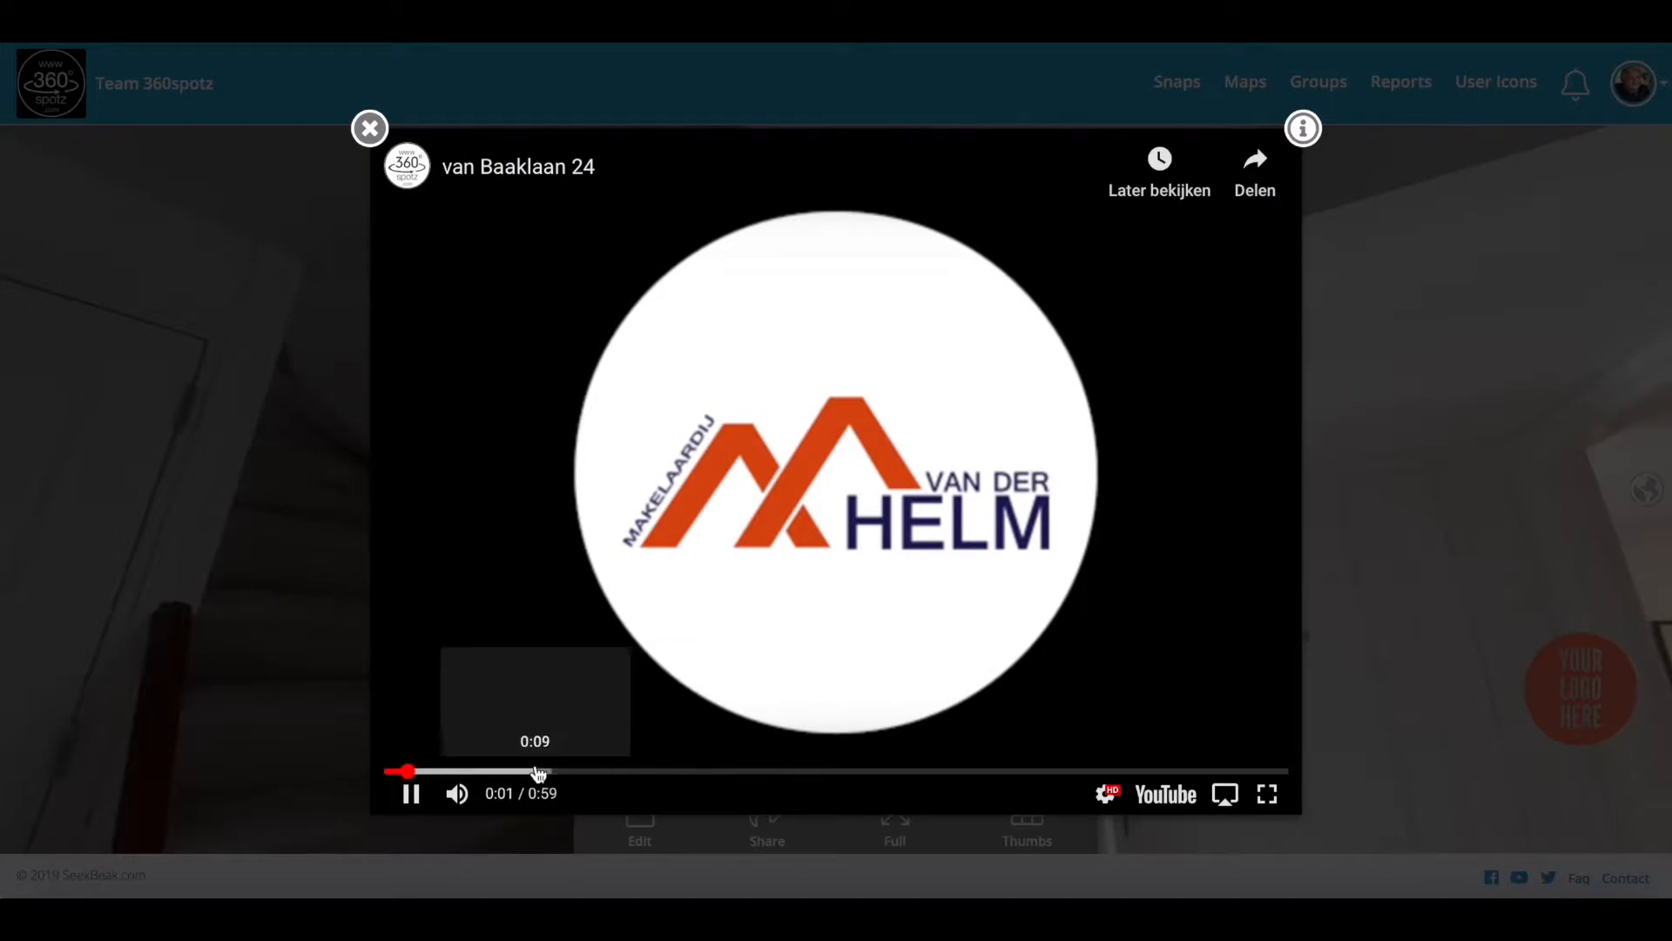
Step: Skip the house video ahead to 0:09, then close the video popup
{"action": "left_click", "coordinate": [537, 772]}
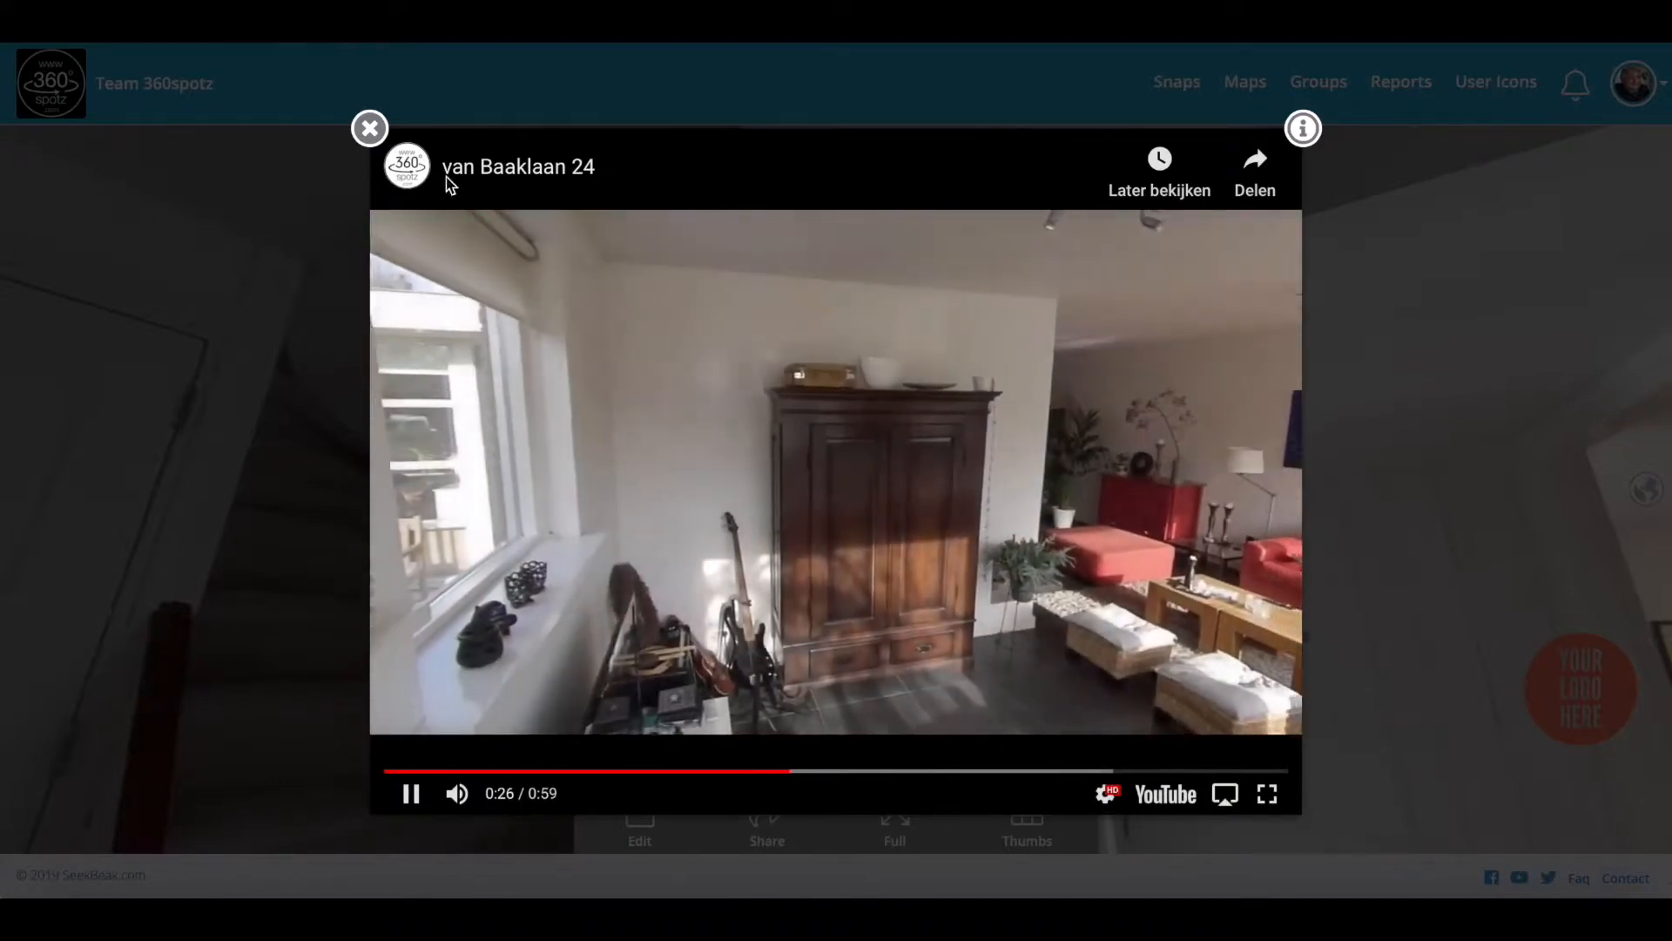
{"action": "left_click", "coordinate": [369, 128]}
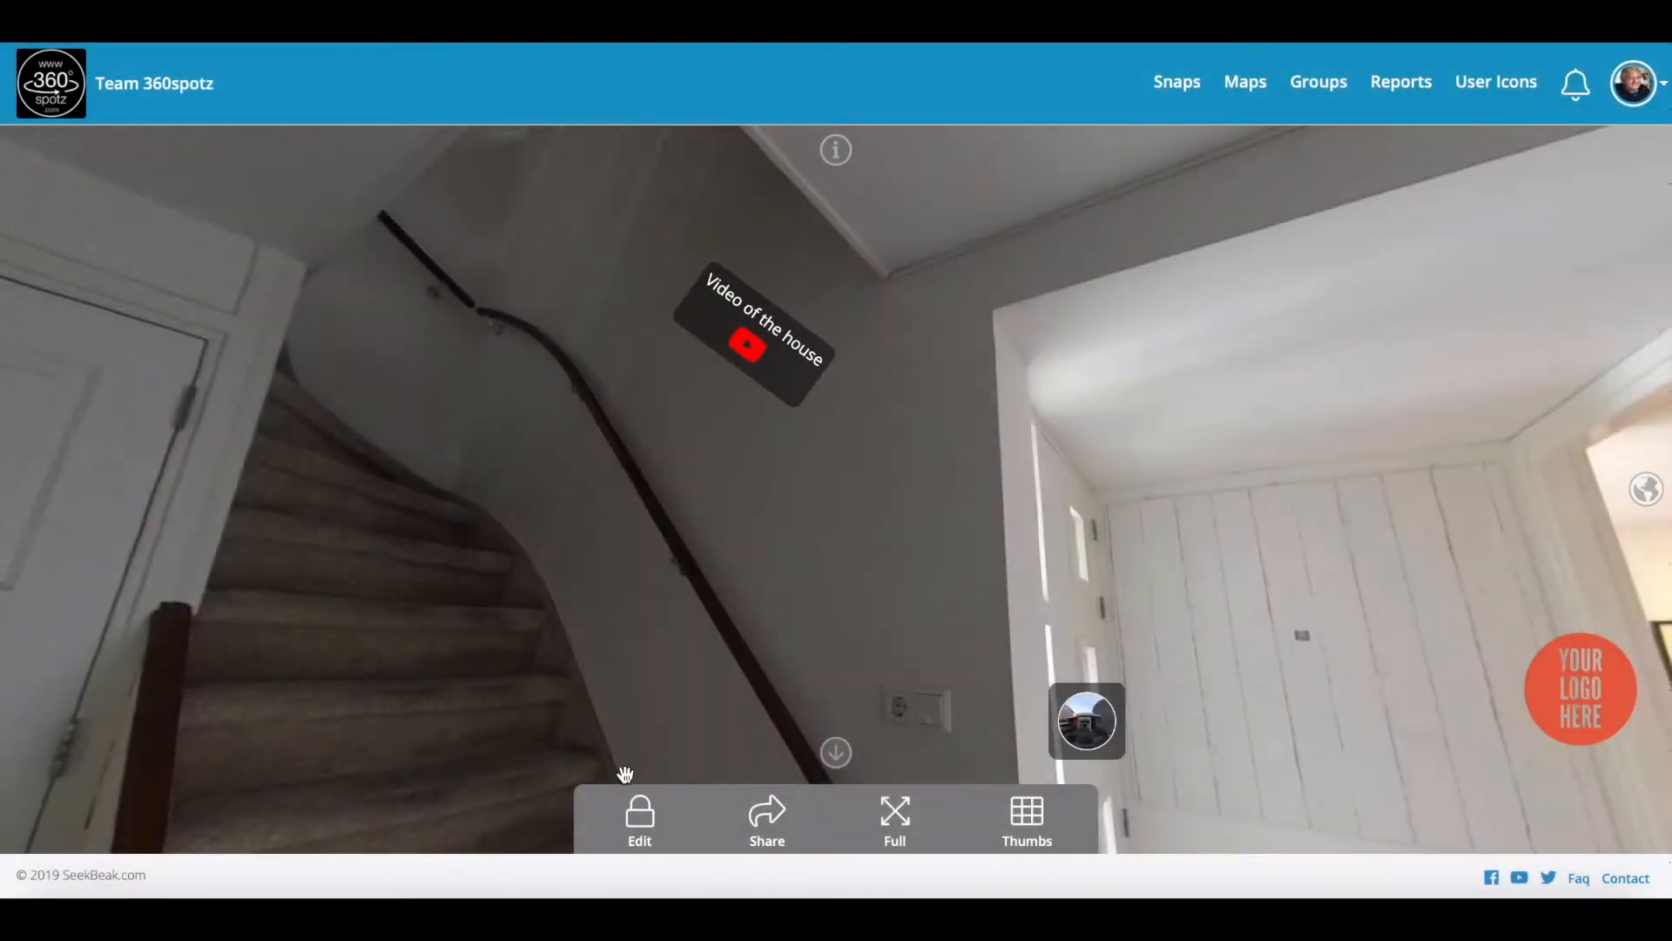
Step: Look around the hallway toward the door, mirror, console table and floor
{"action": "left_click_drag", "start_coordinate": [582, 615], "coordinate": [1060, 545]}
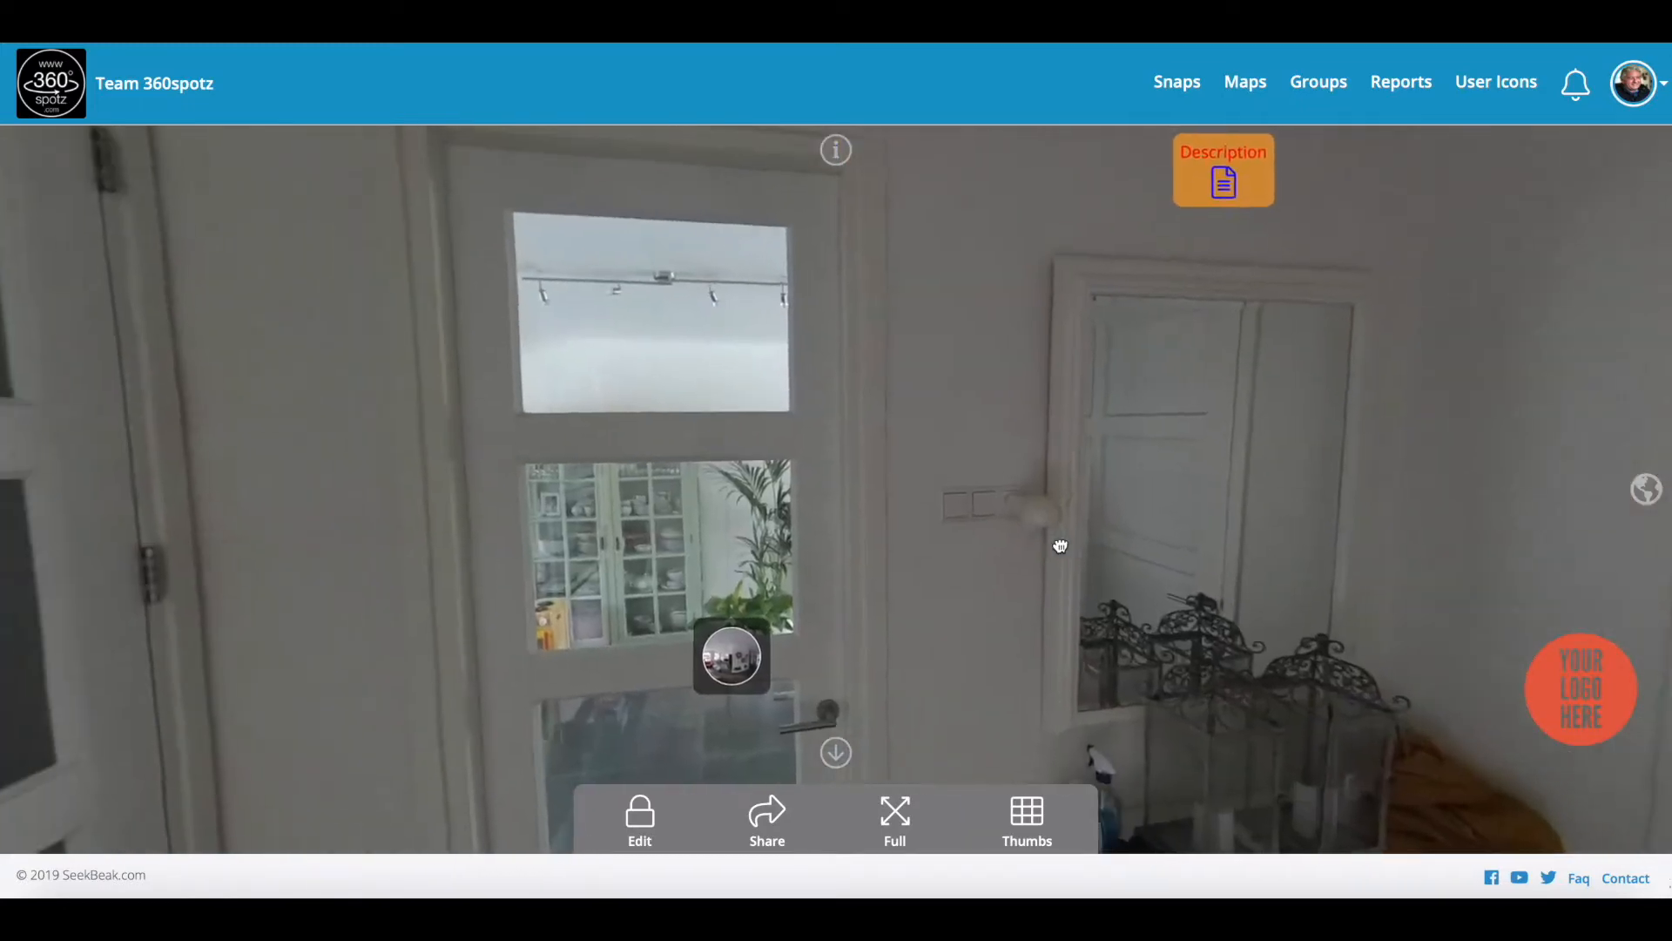
{"action": "left_click_drag", "start_coordinate": [1233, 520], "coordinate": [1194, 482]}
{"action": "left_click_drag", "start_coordinate": [948, 593], "coordinate": [1014, 527]}
{"action": "left_click_drag", "start_coordinate": [1118, 526], "coordinate": [1120, 683]}
{"action": "left_click_drag", "start_coordinate": [959, 433], "coordinate": [962, 475]}
Step: Move through the dining room into the kitchen and begin adding a hotspot
{"action": "left_click", "coordinate": [750, 507]}
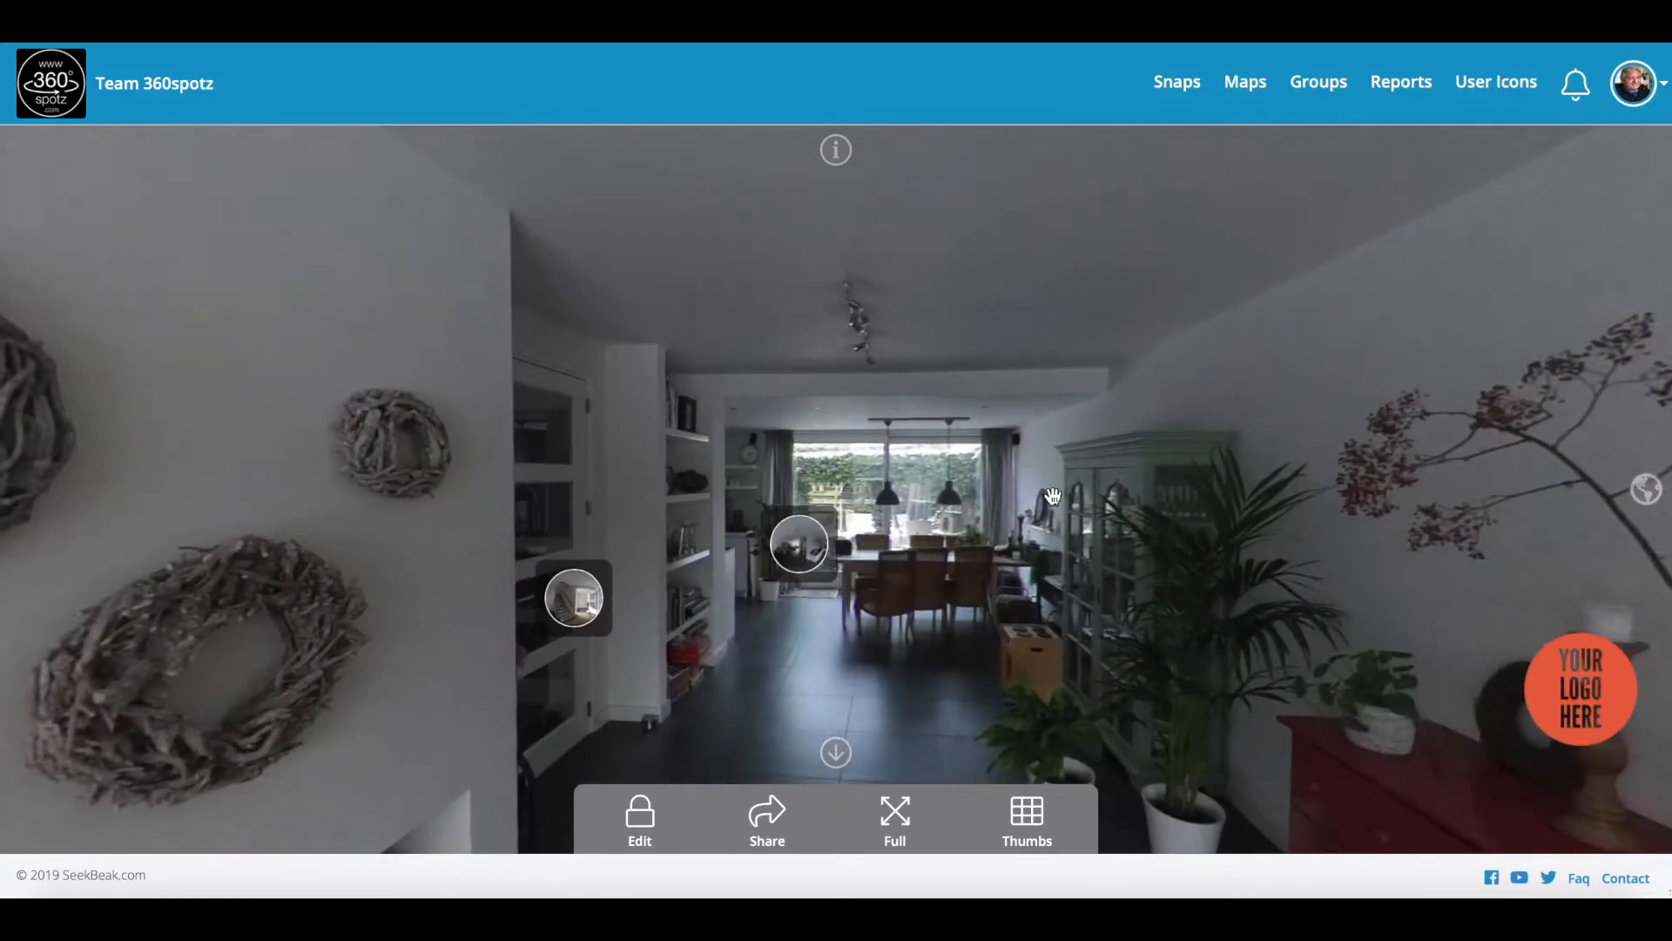
{"action": "left_click", "coordinate": [799, 543]}
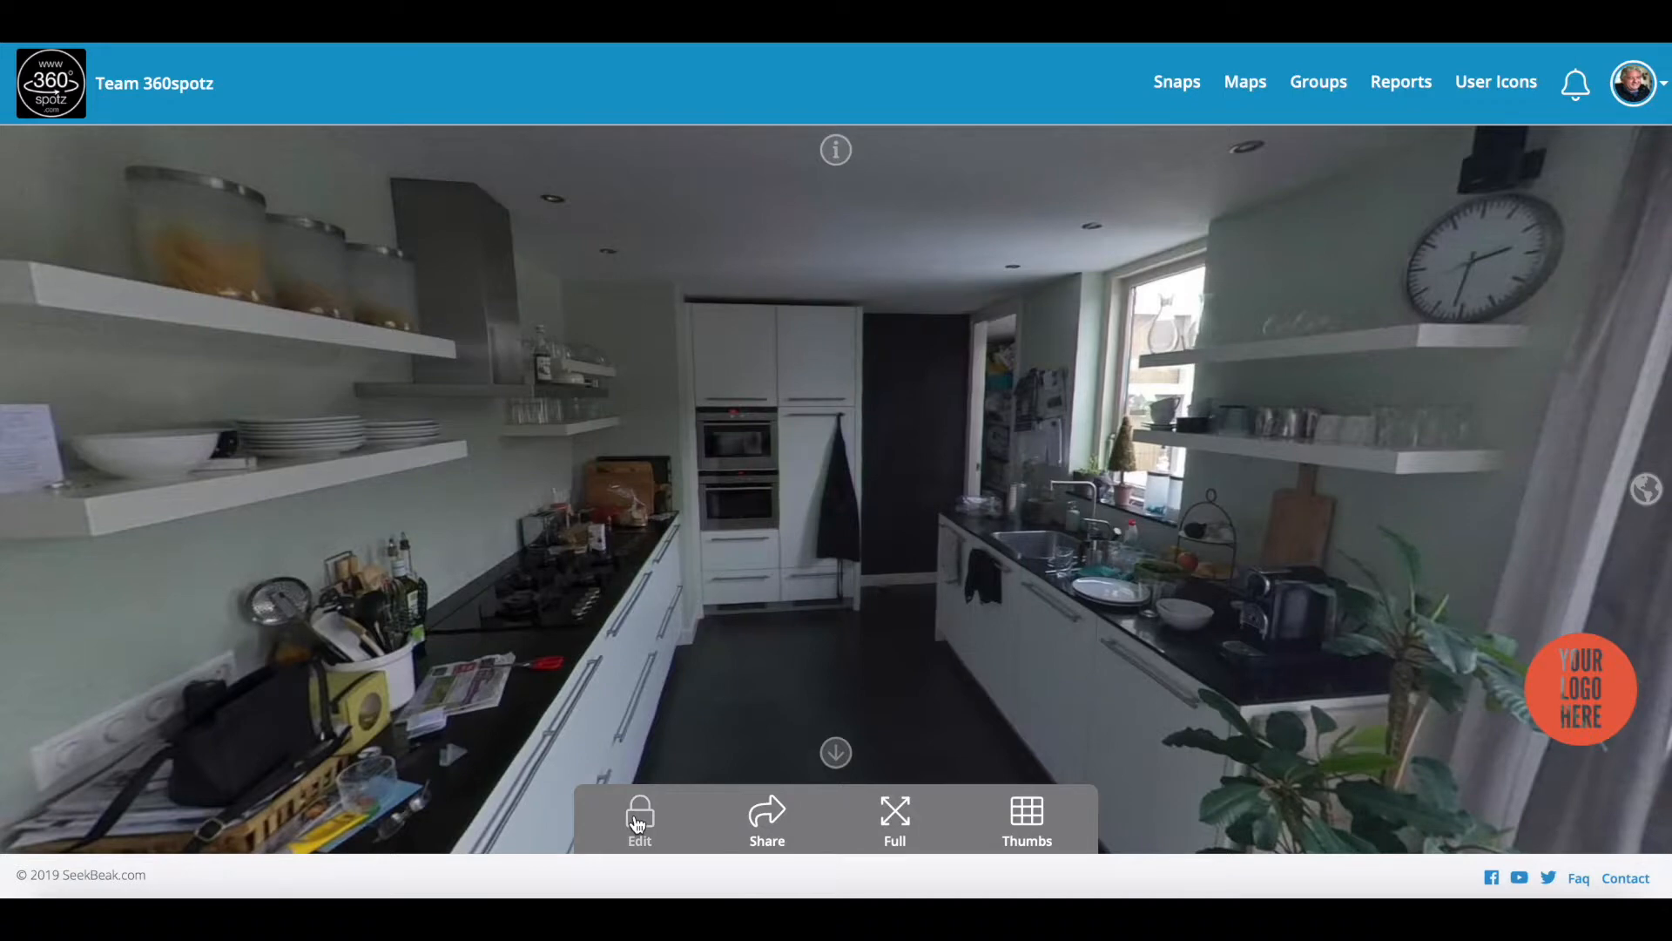
{"action": "left_click", "coordinate": [638, 823]}
{"action": "left_click", "coordinate": [710, 815]}
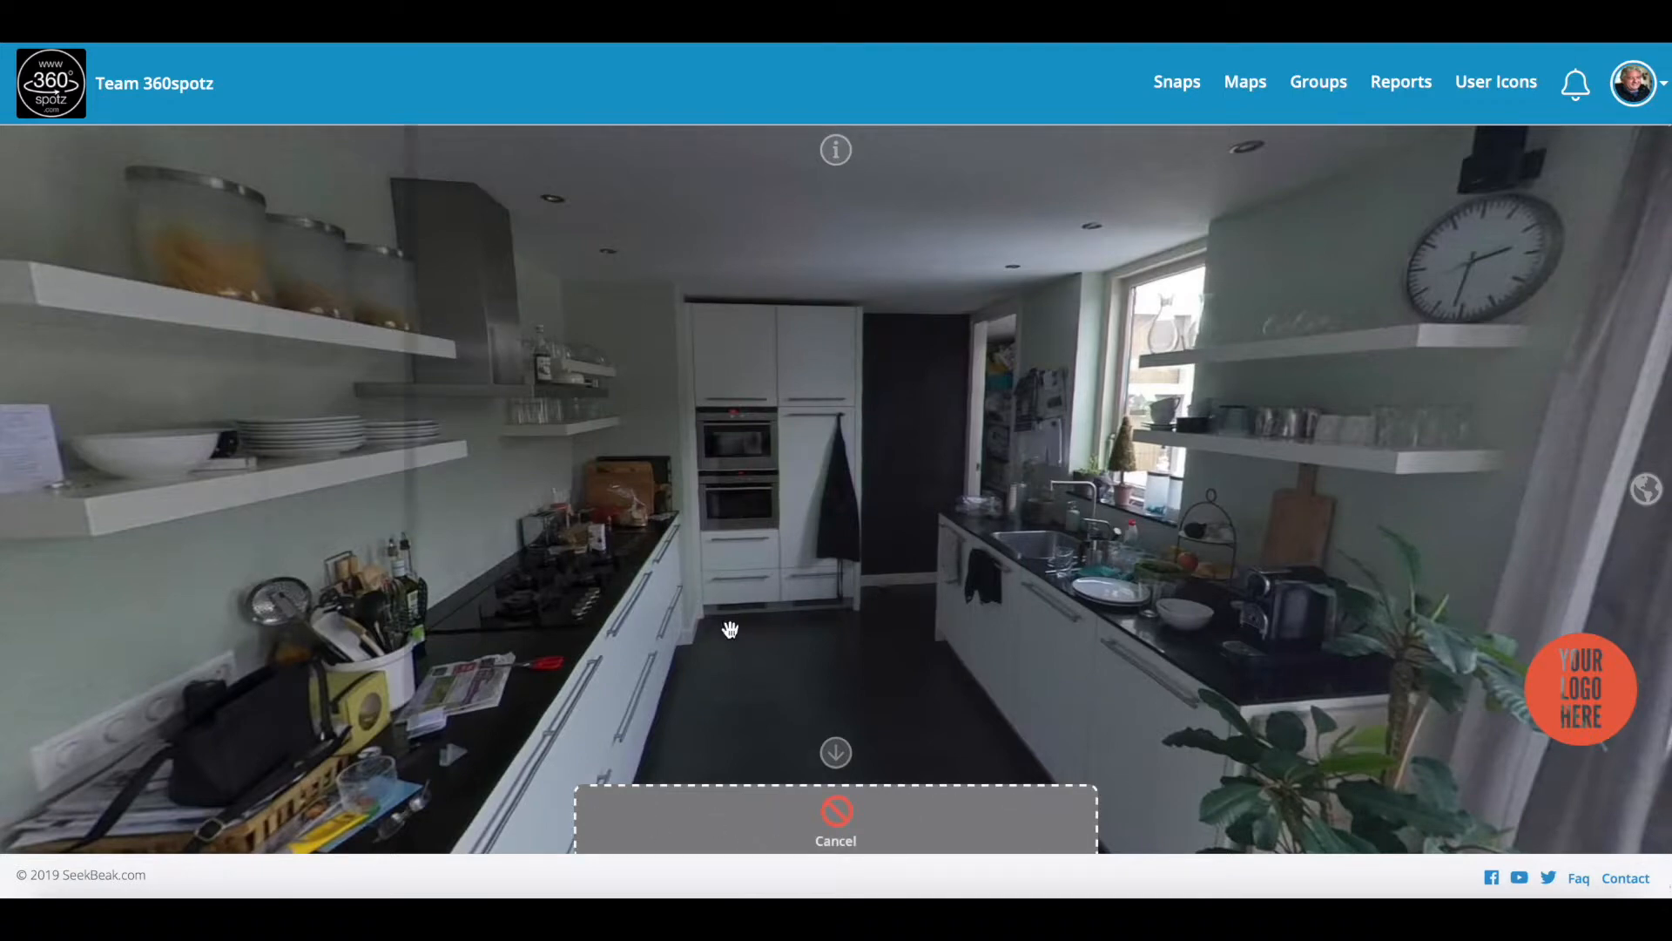
Step: Place a hotspot above the oven with the pasted Appliances list, named Kitchen
{"action": "left_click", "coordinate": [751, 360]}
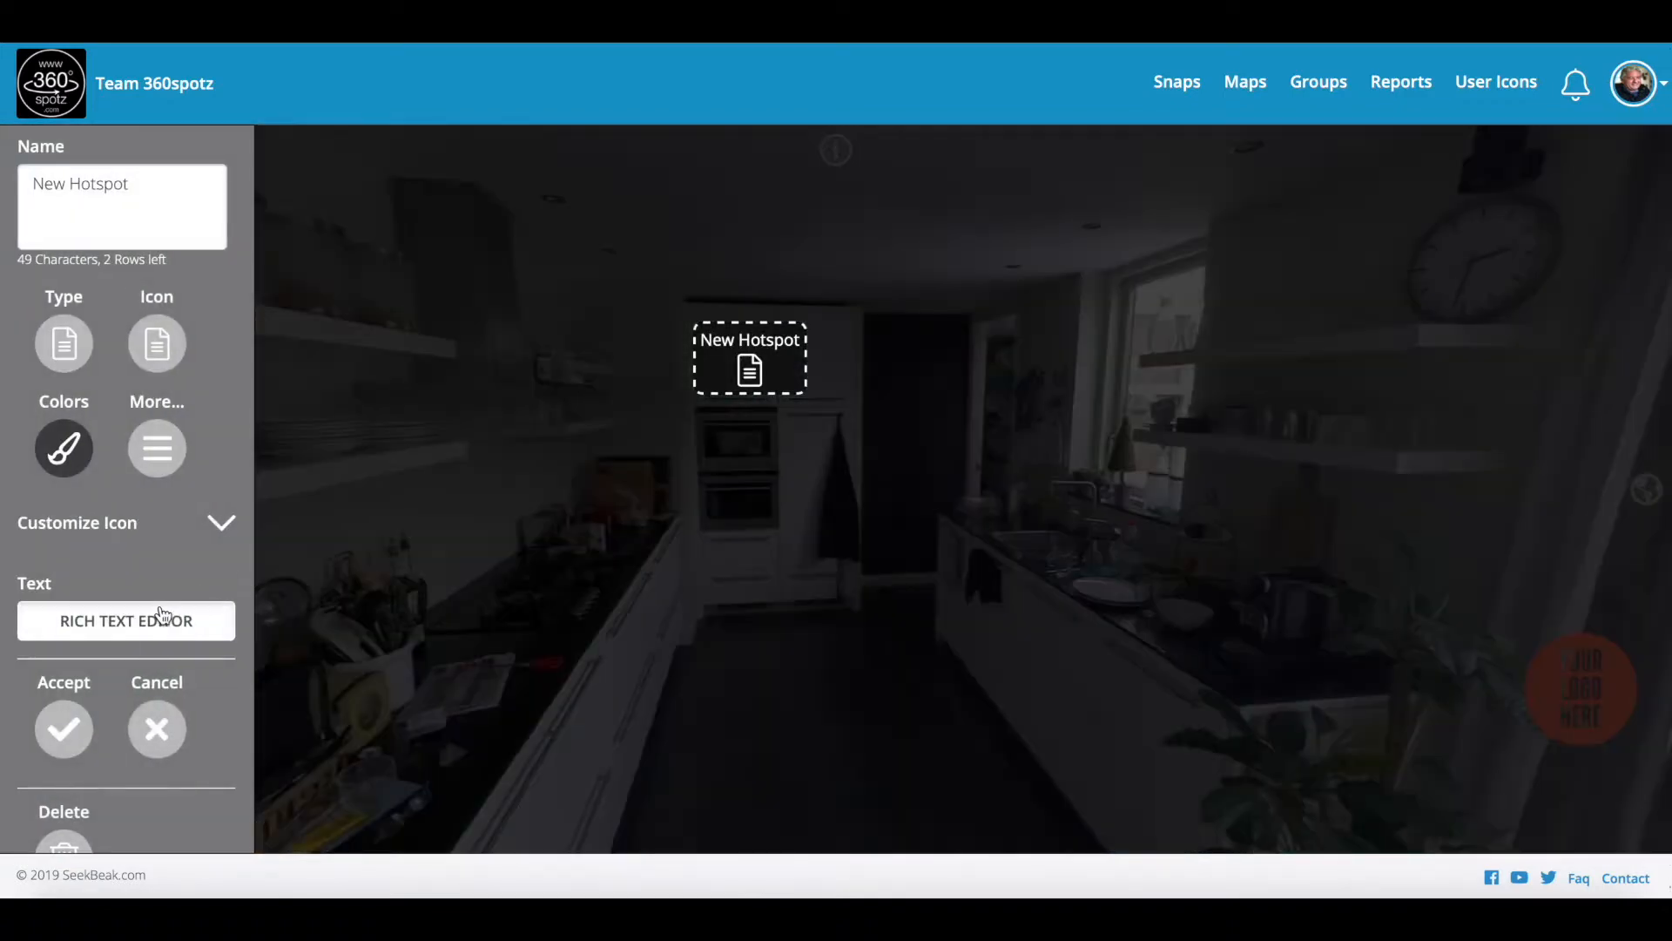
{"action": "left_click", "coordinate": [162, 617]}
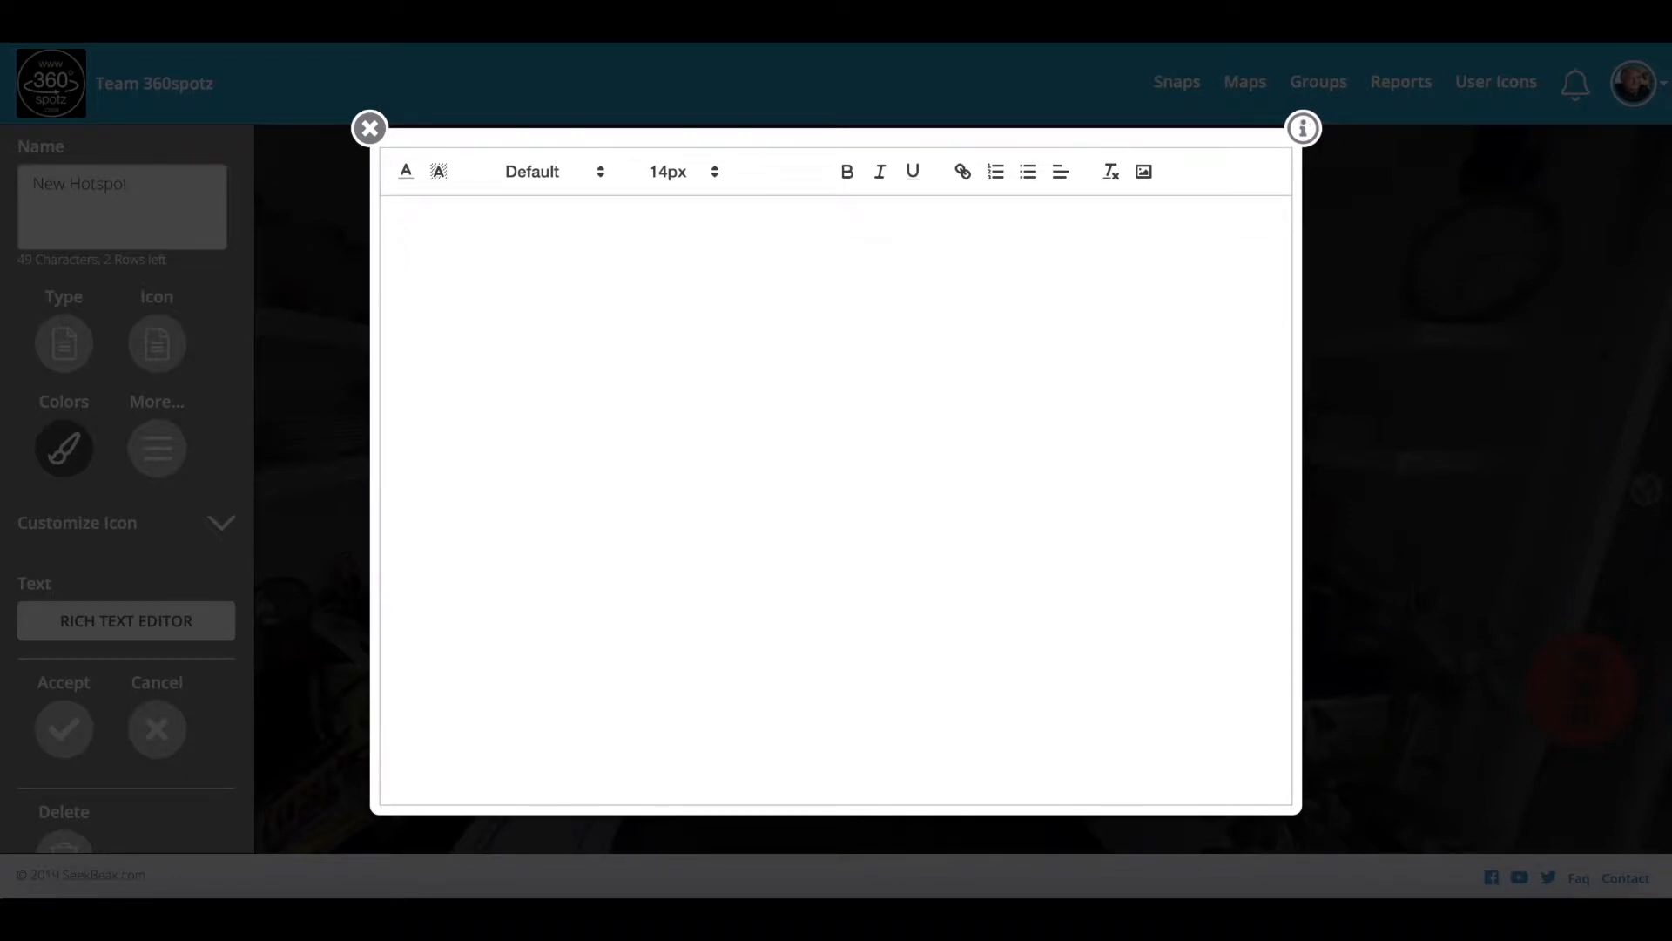
{"action": "left_click", "coordinate": [822, 324]}
{"action": "type", "text": "Appliances Oven/Range Microwave Refrigerator Dishwasher Disposal"}
{"action": "left_click", "coordinate": [369, 129]}
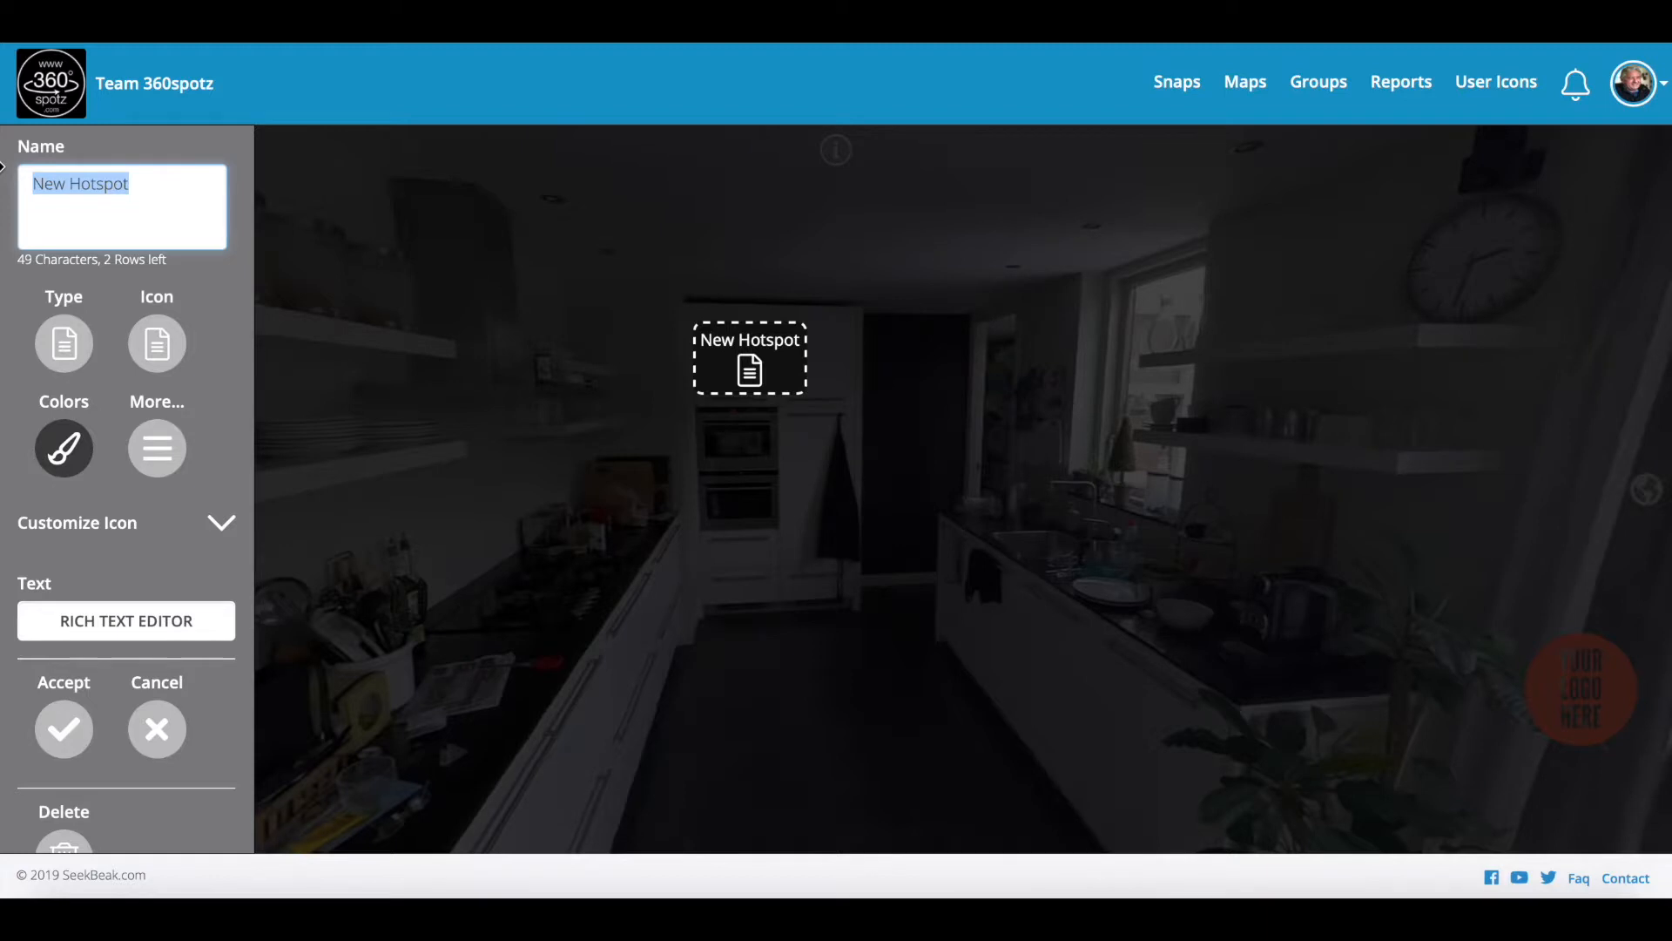
{"action": "type", "text": "Kitchen"}
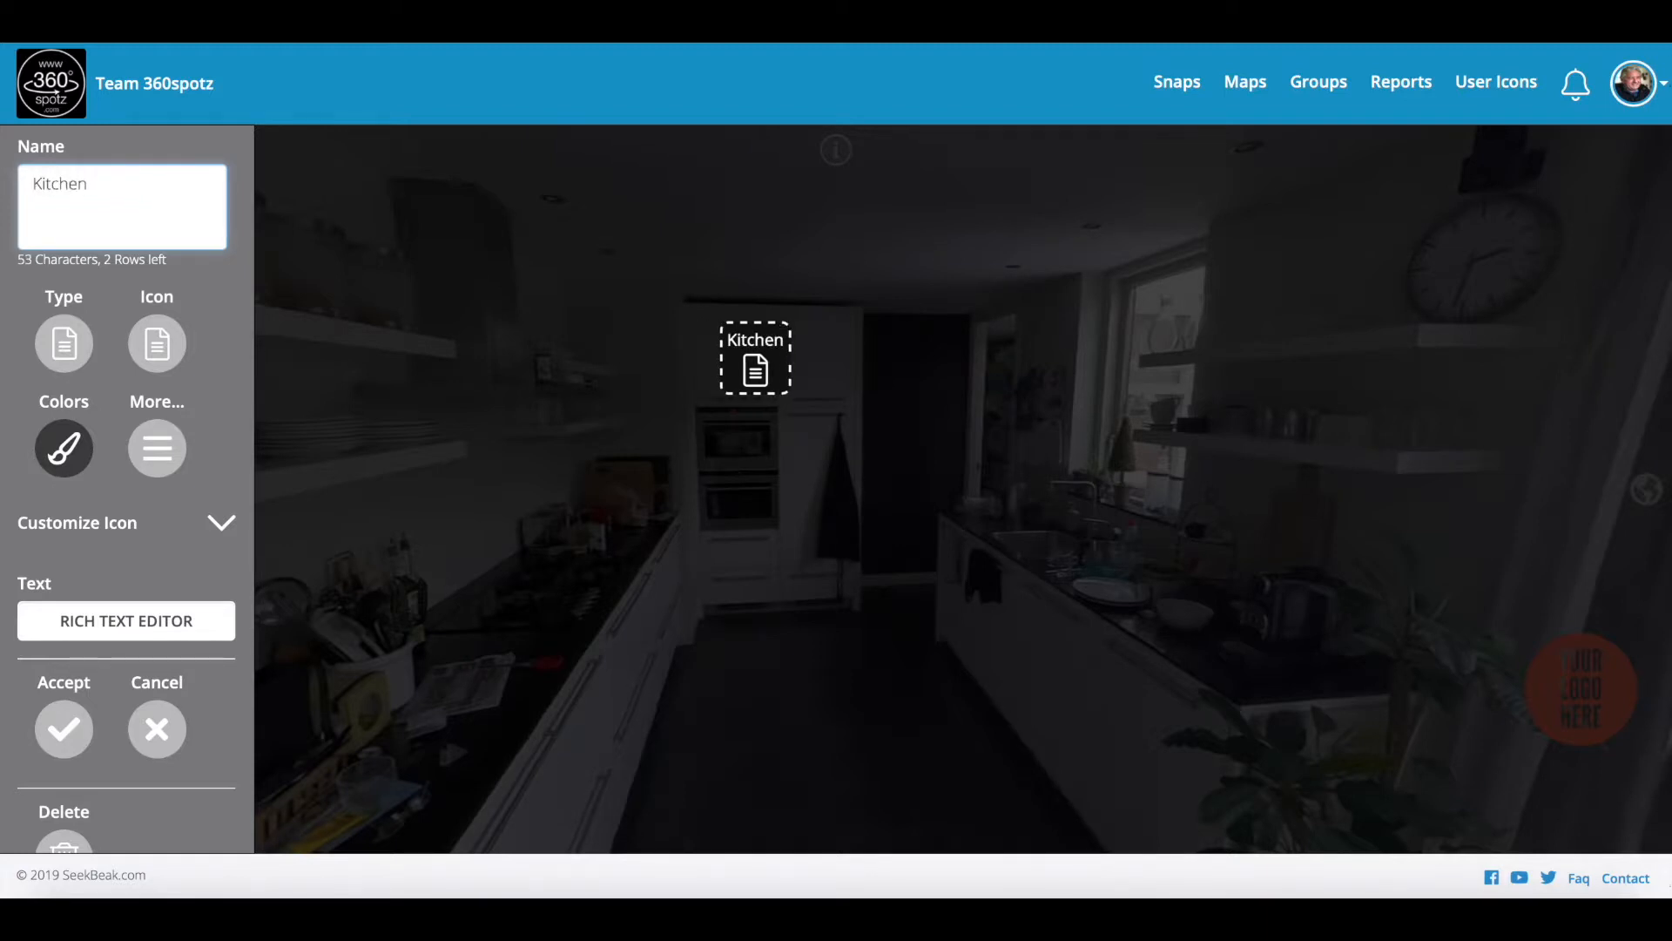
Step: Make the Kitchen hotspot icon red #EF2323, accept and save, then preview it
{"action": "left_click", "coordinate": [63, 460]}
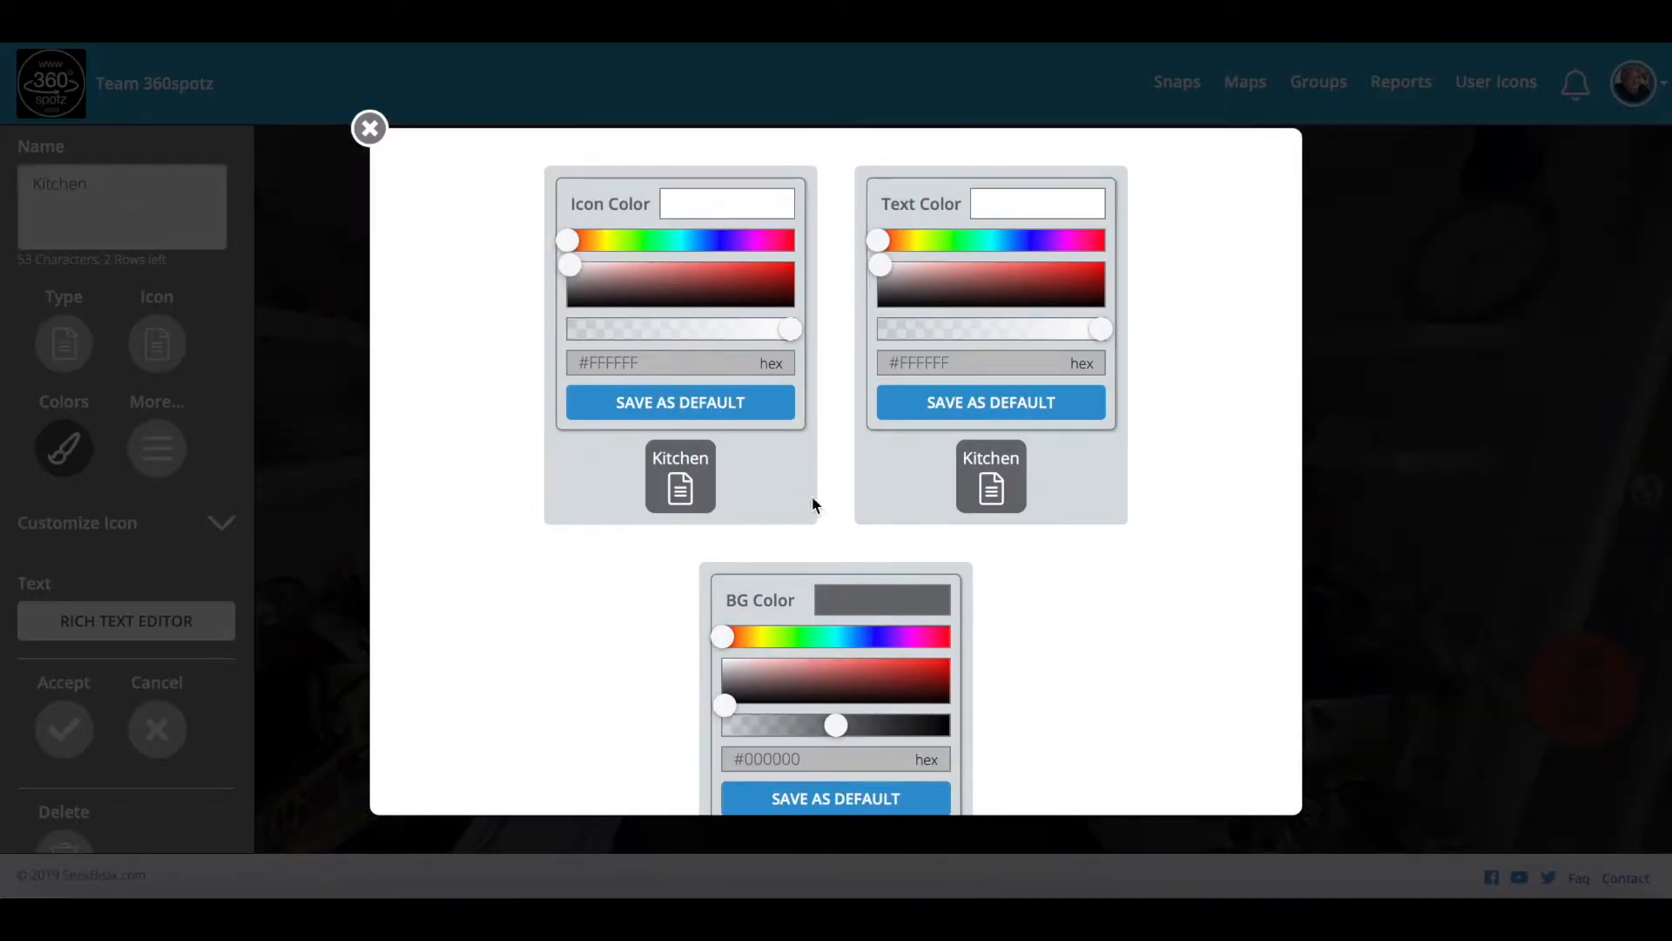
{"action": "mouse_move", "coordinate": [884, 273]}
{"action": "left_mouse_down"}
{"action": "mouse_move", "coordinate": [1057, 269]}
{"action": "mouse_move", "coordinate": [880, 266]}
{"action": "left_mouse_up"}
{"action": "left_click_drag", "start_coordinate": [571, 273], "coordinate": [763, 271]}
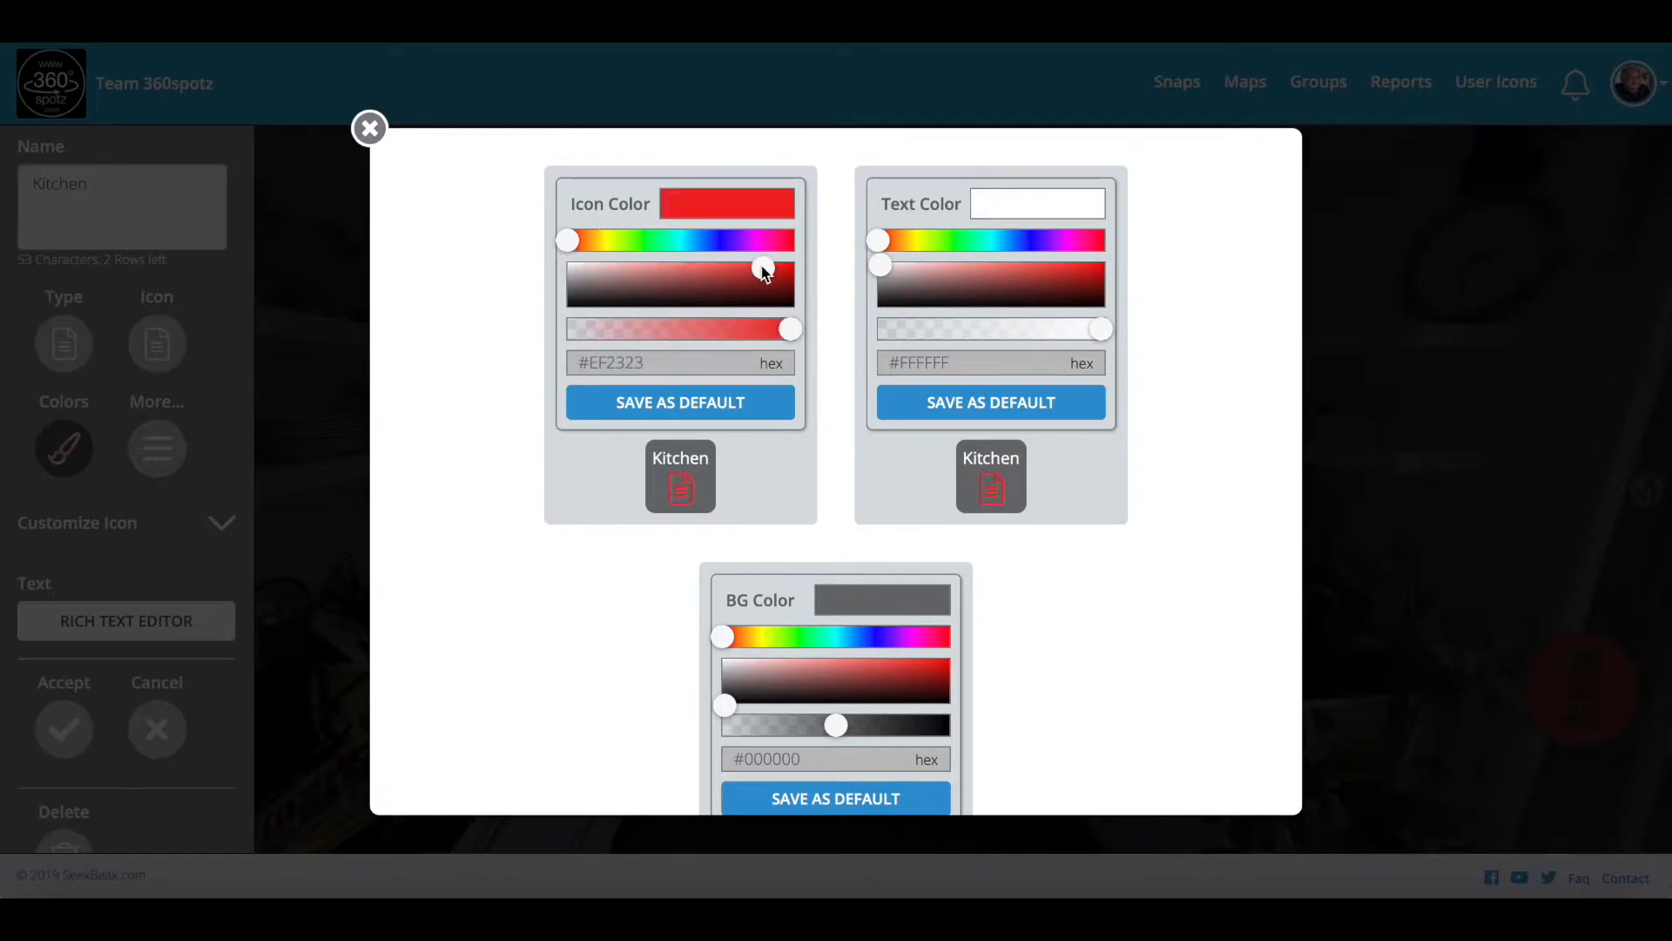
{"action": "left_click", "coordinate": [369, 130]}
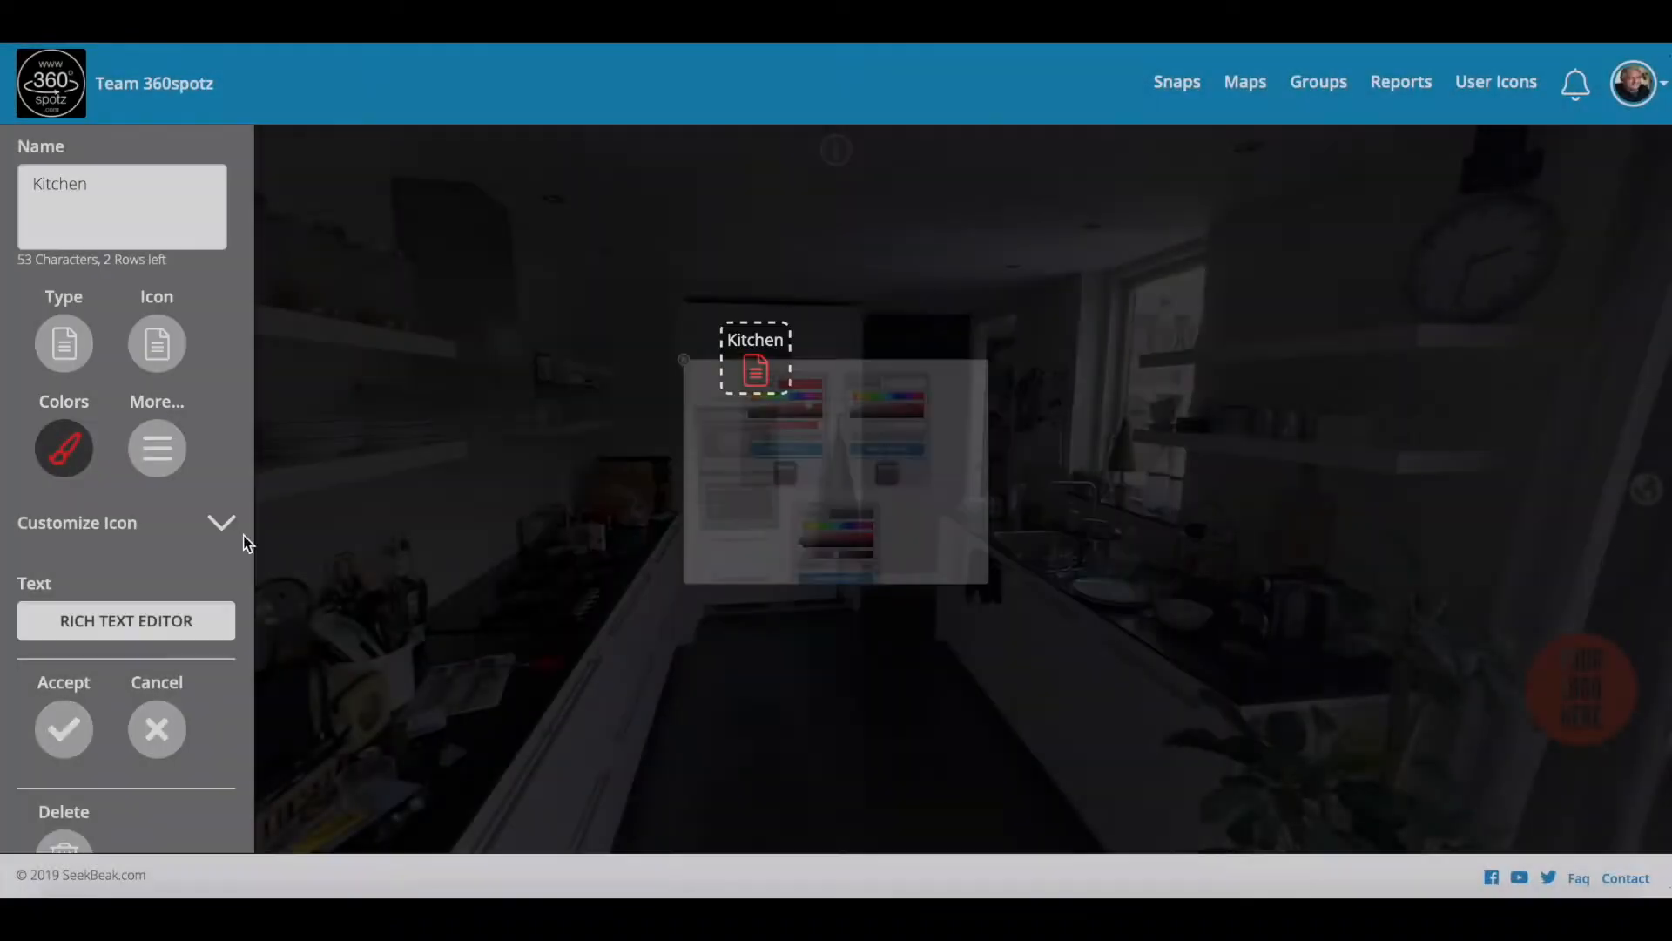
{"action": "left_click", "coordinate": [63, 729]}
{"action": "left_click", "coordinate": [613, 824]}
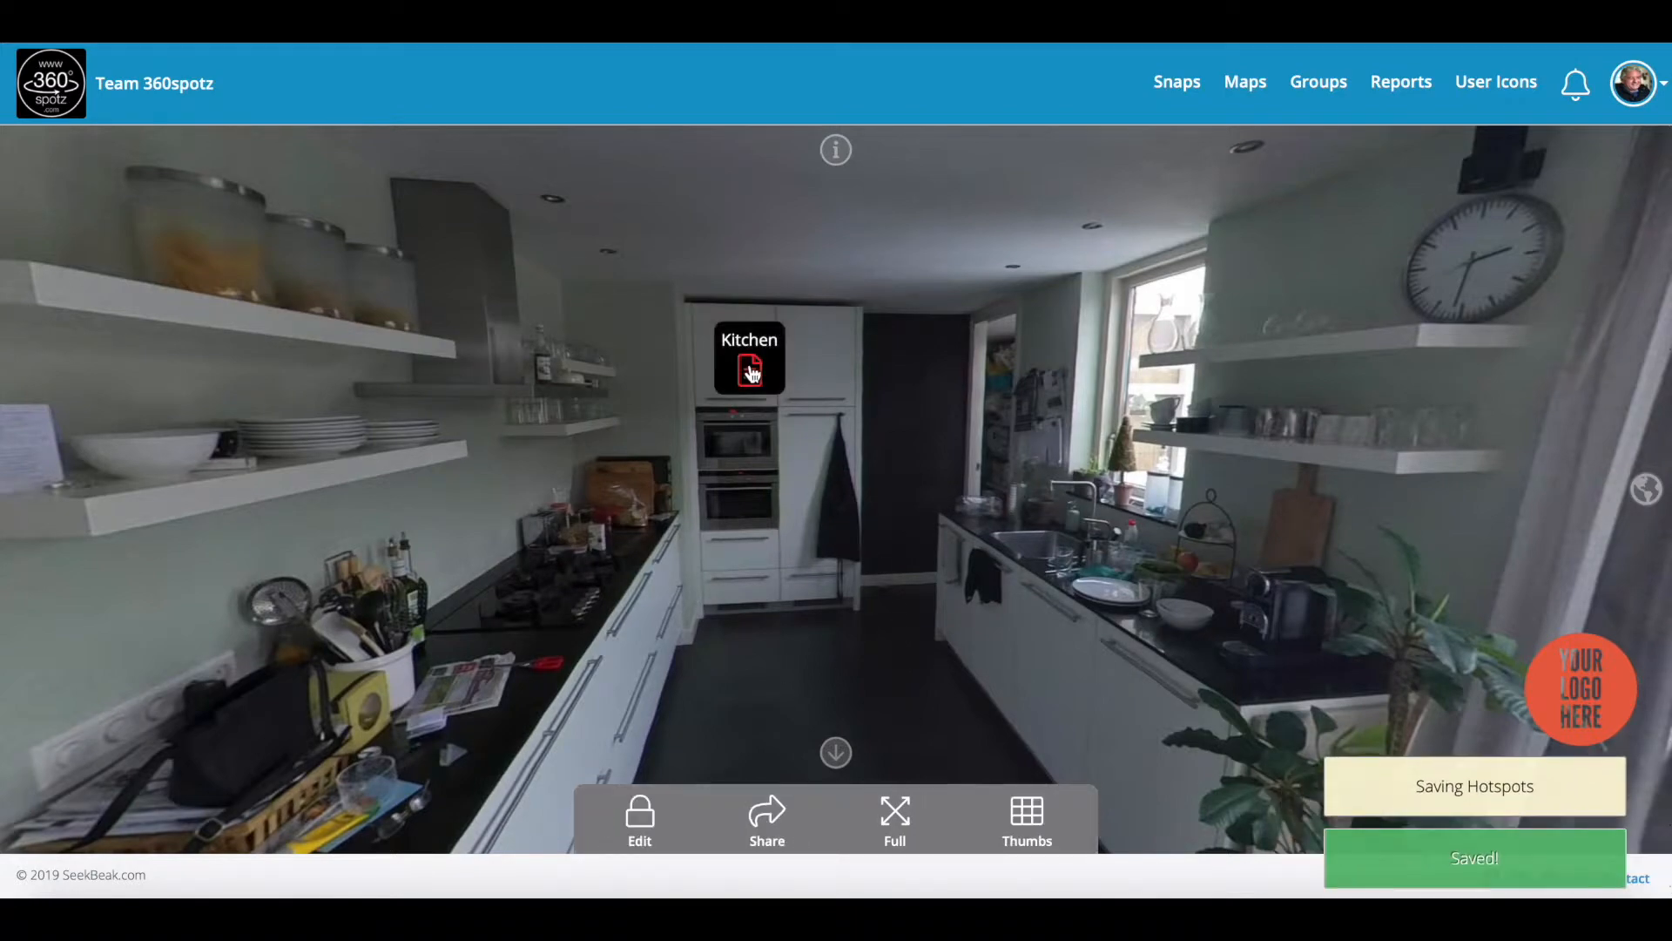
{"action": "left_click", "coordinate": [751, 372]}
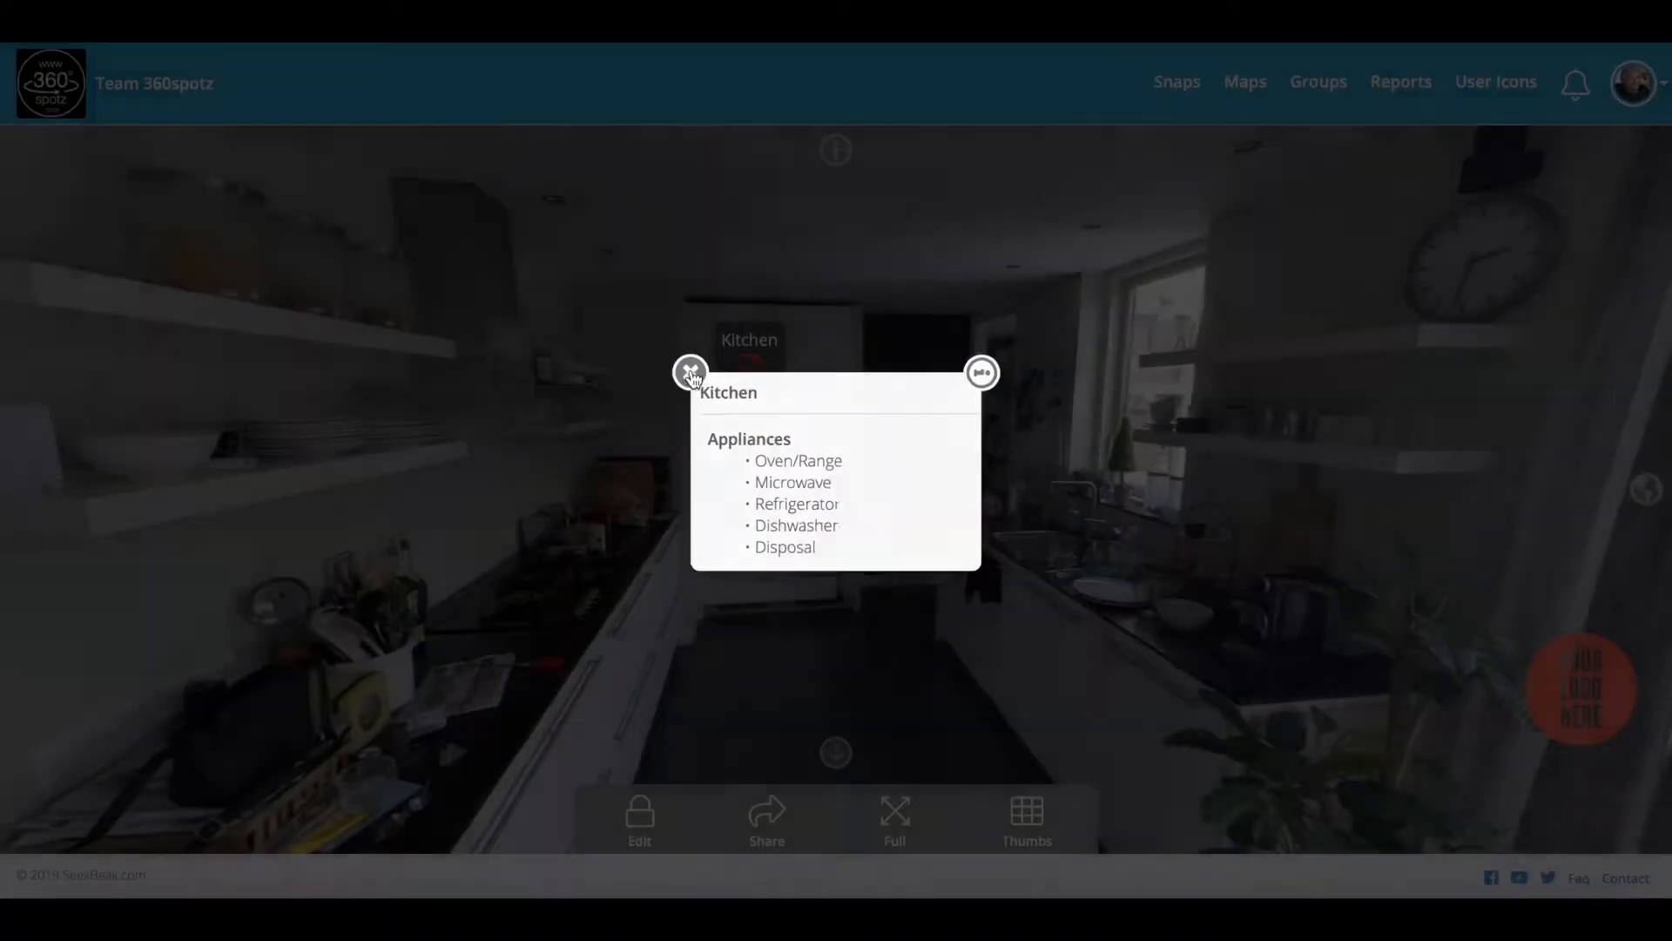
Step: Close the Kitchen popup and swing the view from the kitchen to the living room
{"action": "left_click", "coordinate": [688, 373]}
{"action": "left_click_drag", "start_coordinate": [712, 552], "coordinate": [811, 520]}
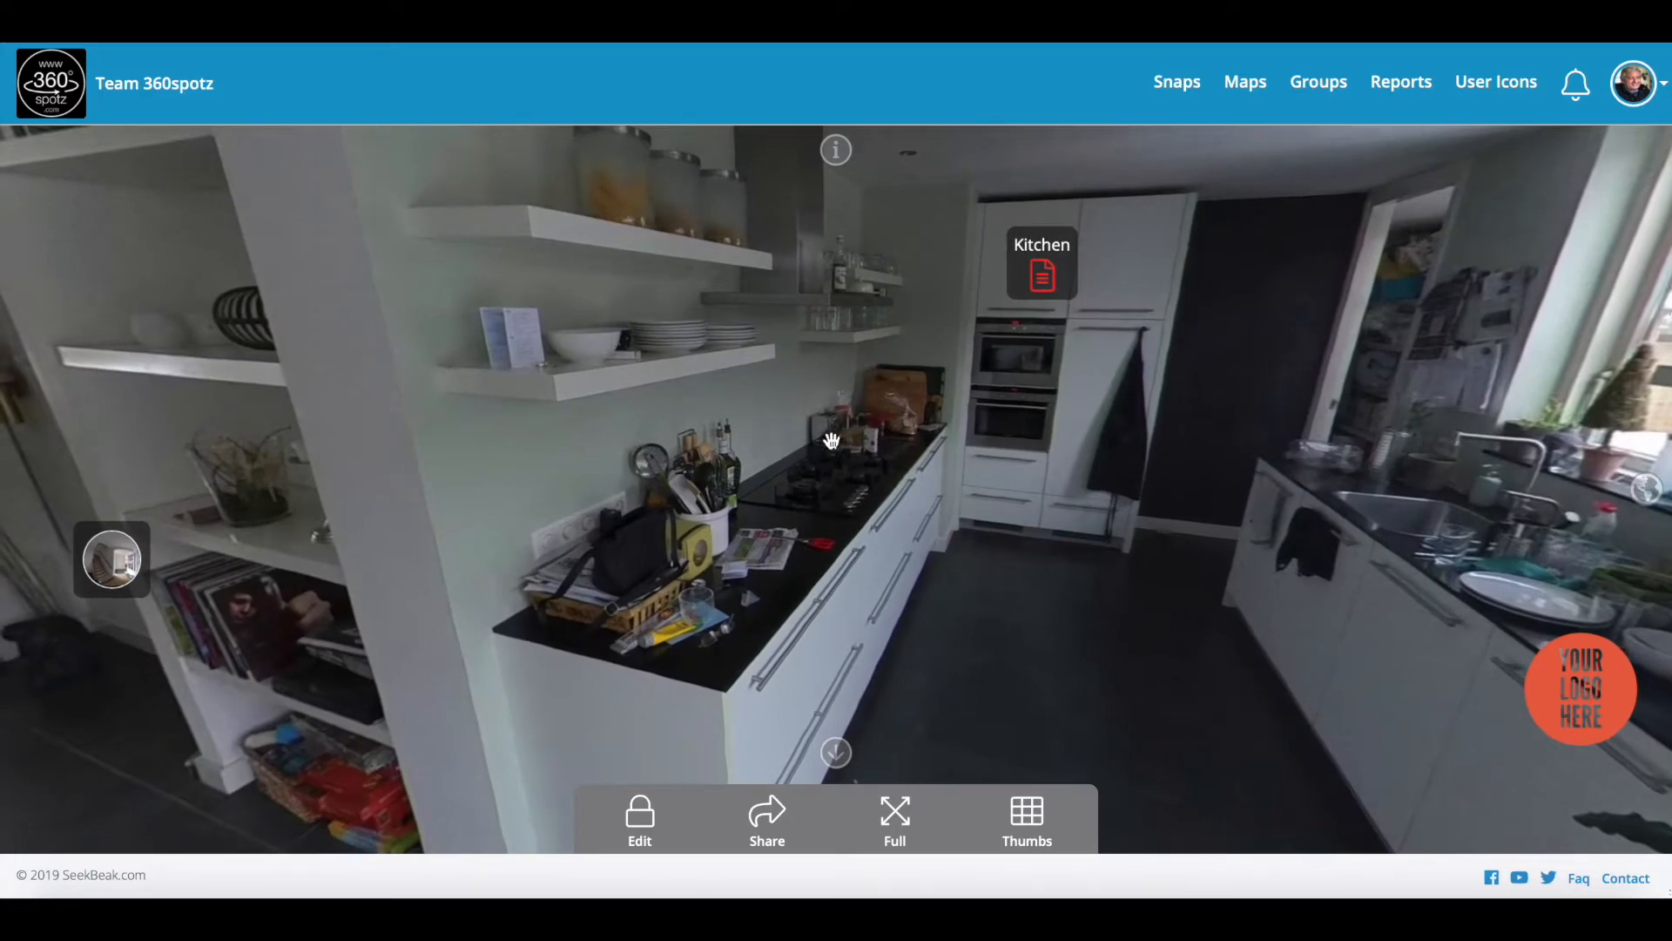
{"action": "left_click_drag", "start_coordinate": [835, 462], "coordinate": [856, 467]}
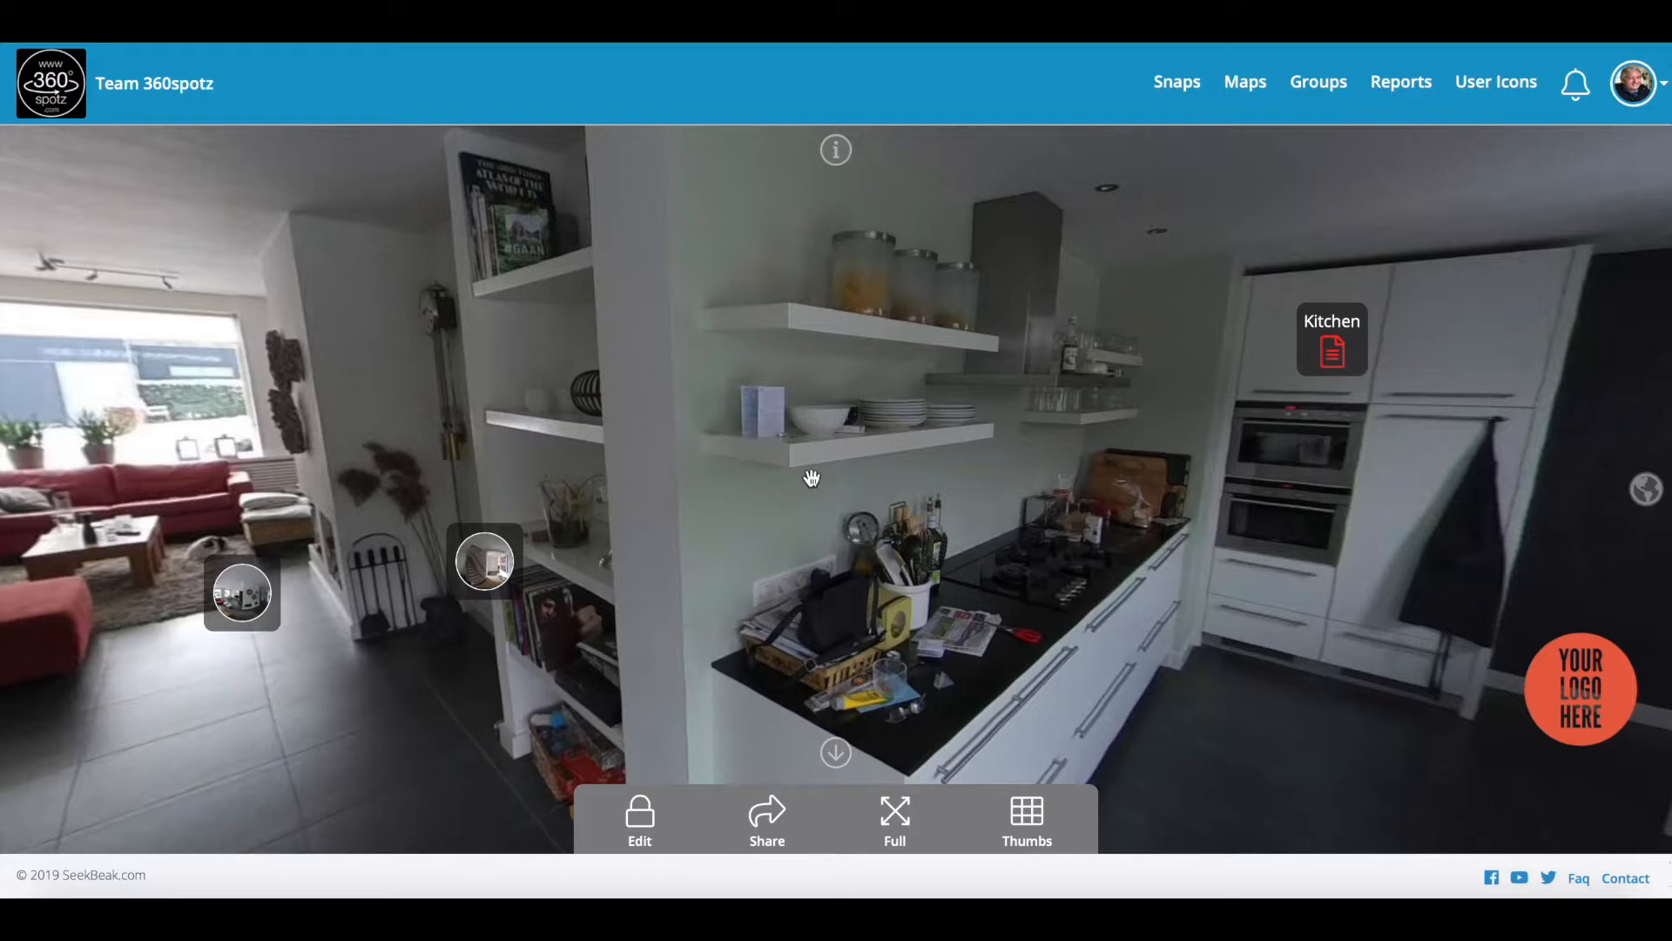
{"action": "left_click_drag", "start_coordinate": [654, 412], "coordinate": [851, 422]}
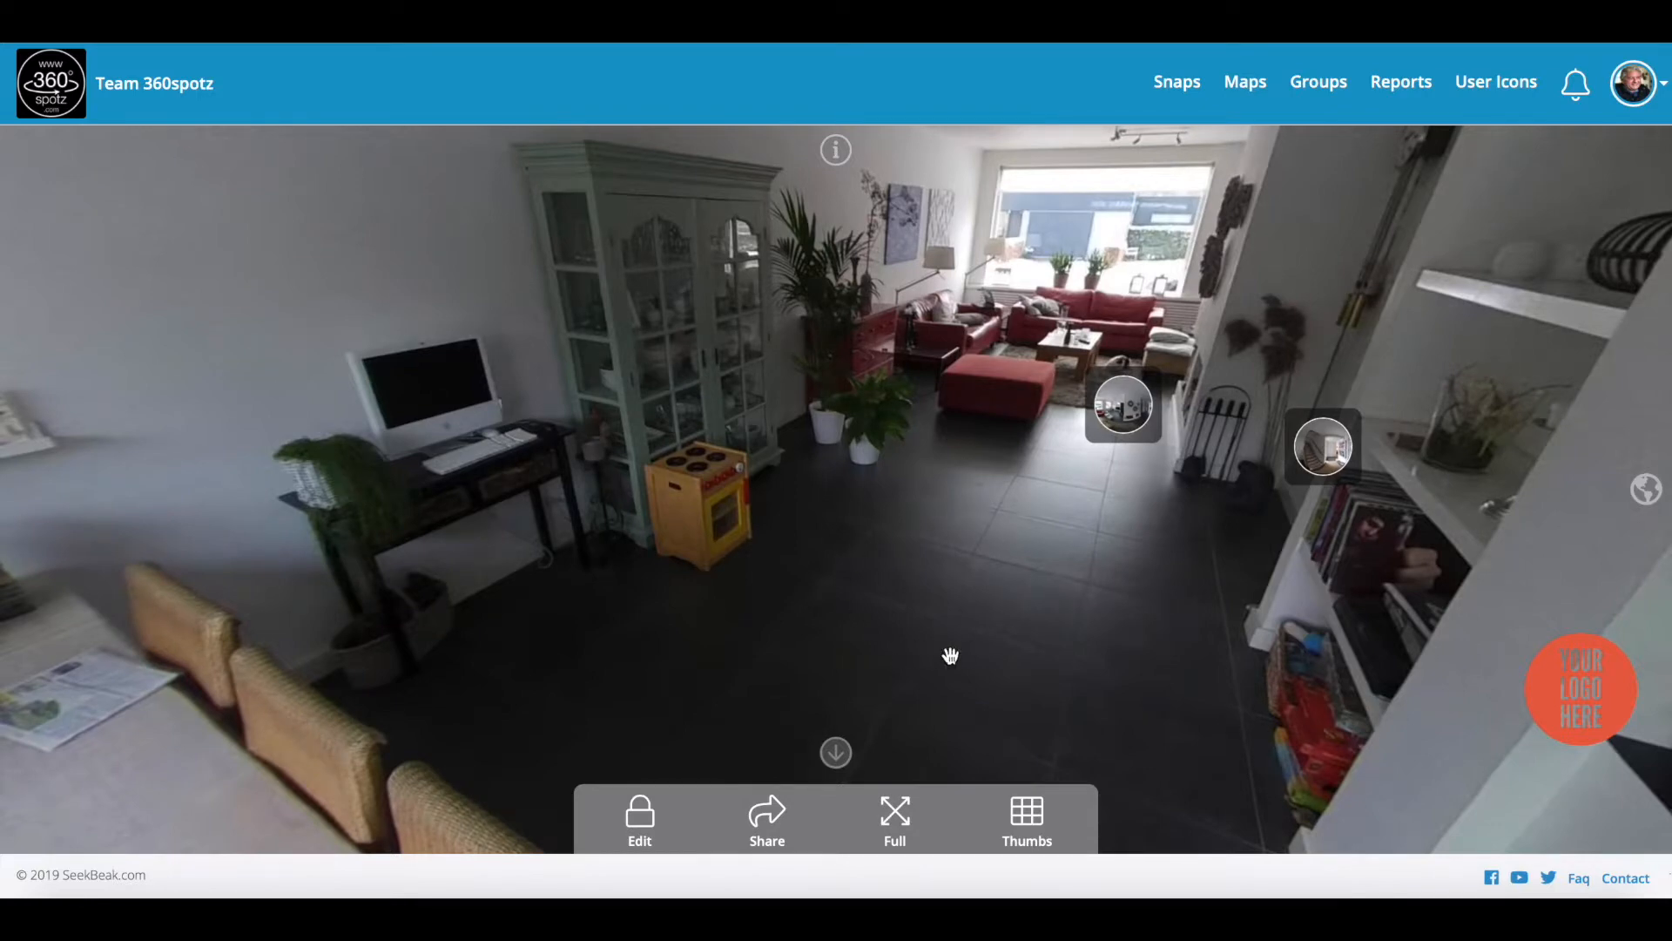
Step: Place a new hotspot on the floor in the middle of the room
{"action": "left_click", "coordinate": [646, 825]}
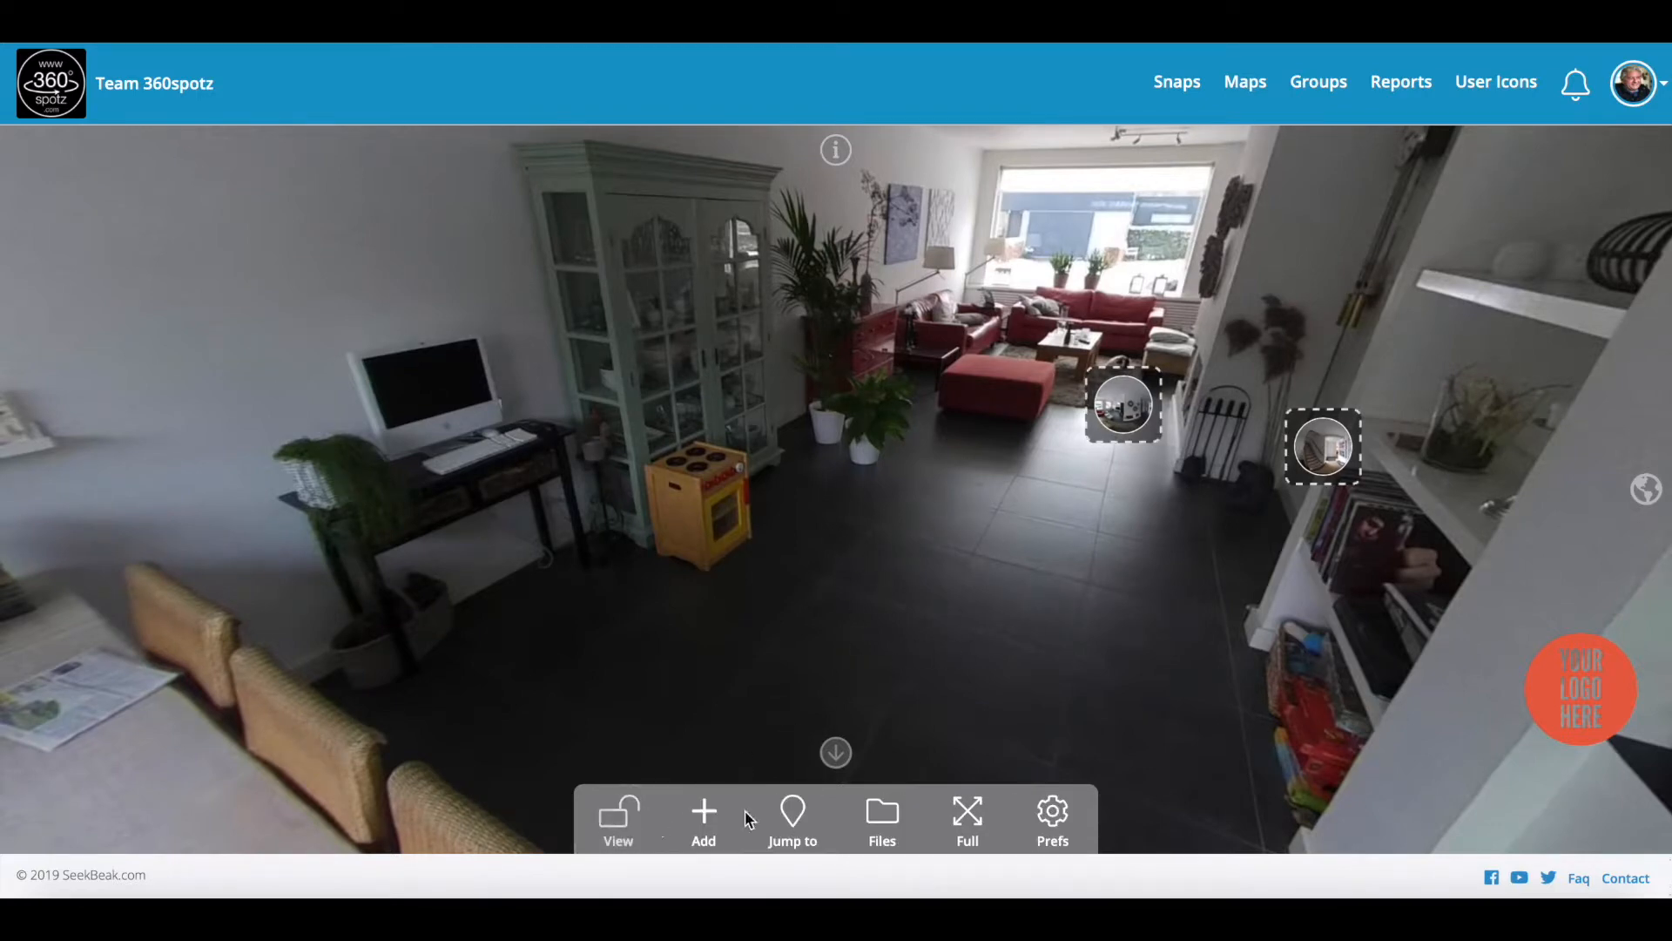
{"action": "left_click", "coordinate": [701, 824]}
{"action": "left_click", "coordinate": [881, 599]}
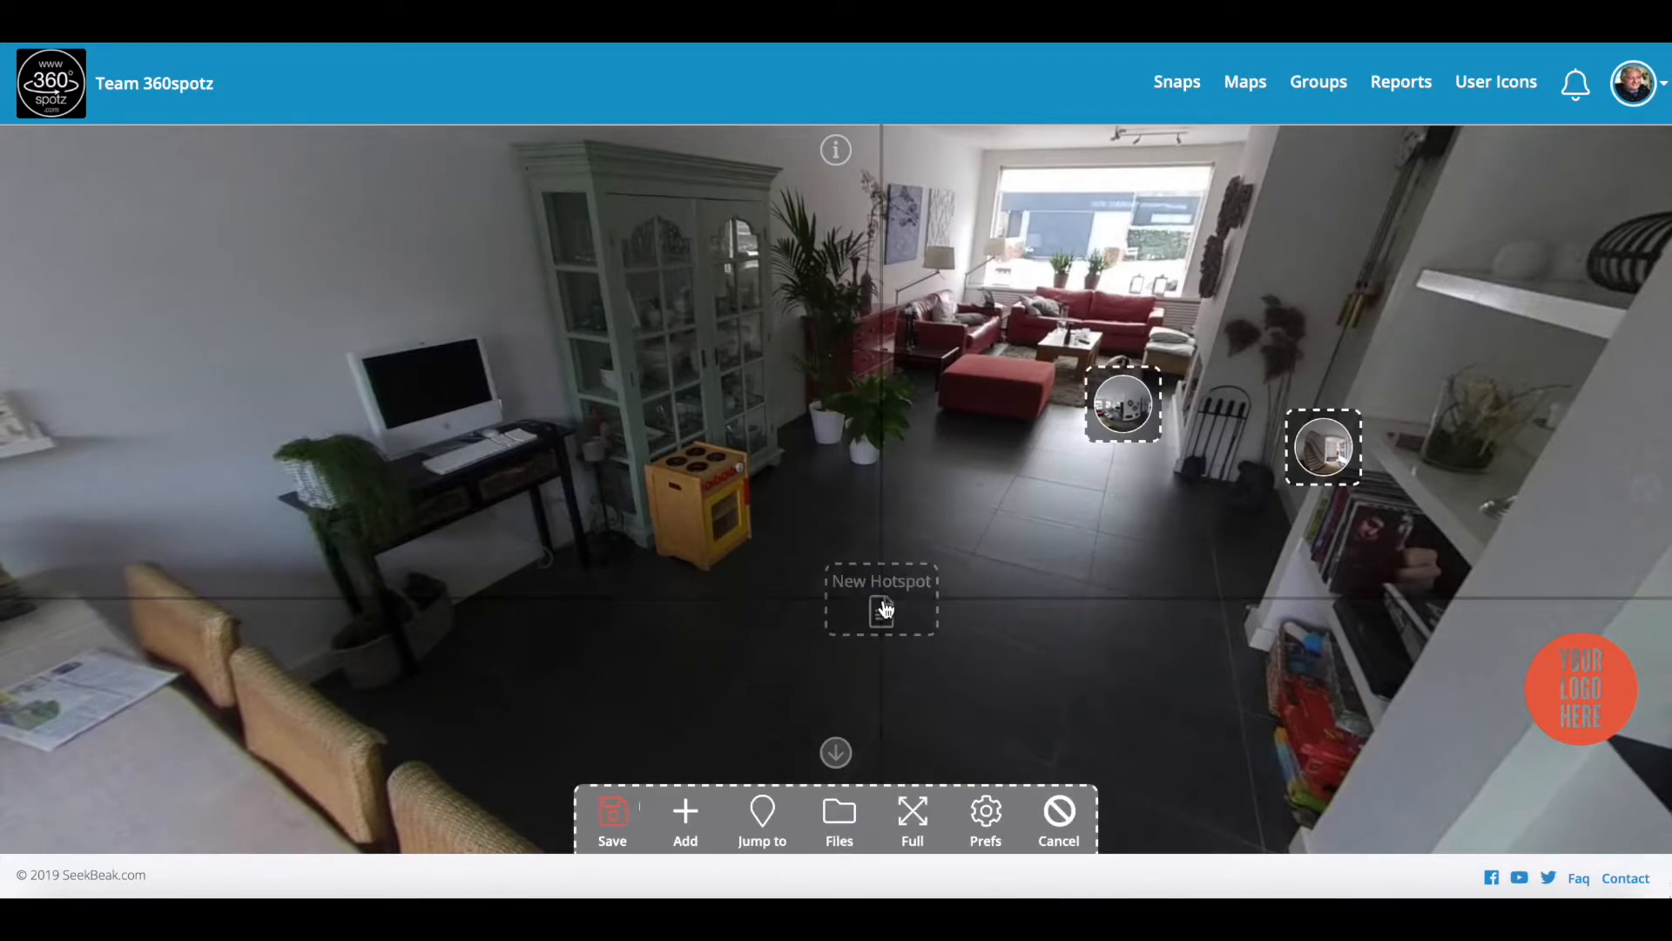
{"action": "left_click", "coordinate": [882, 620]}
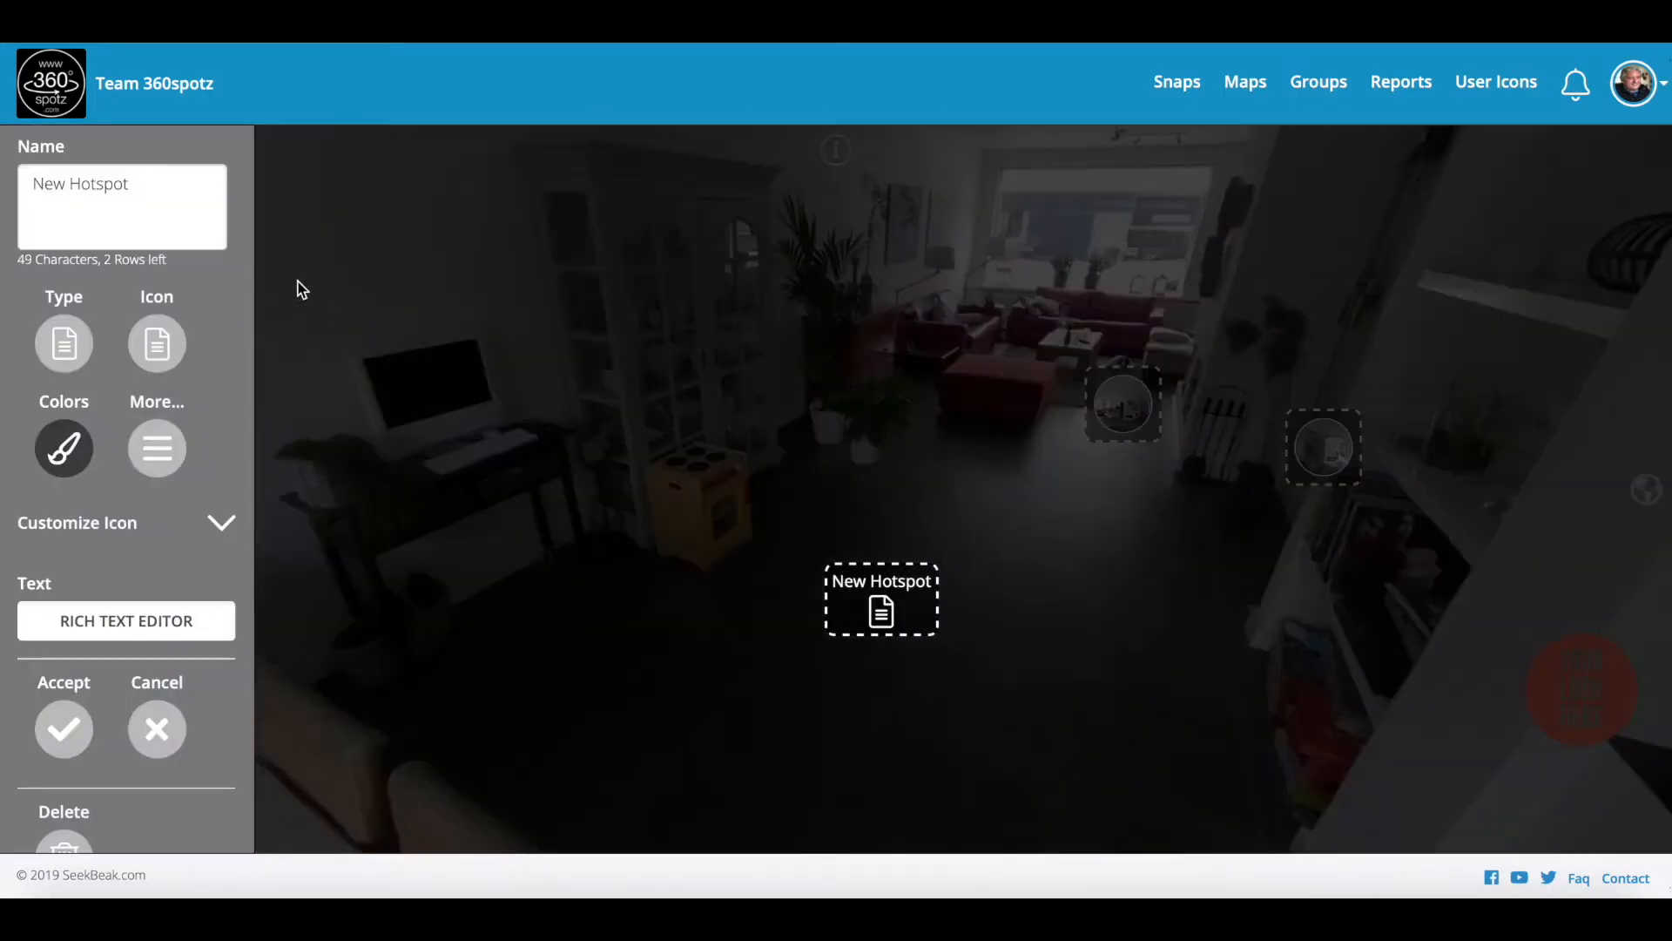
Step: Give it the down-arrow icon and the name 'Floor heating', then accept and save
{"action": "left_click", "coordinate": [160, 342]}
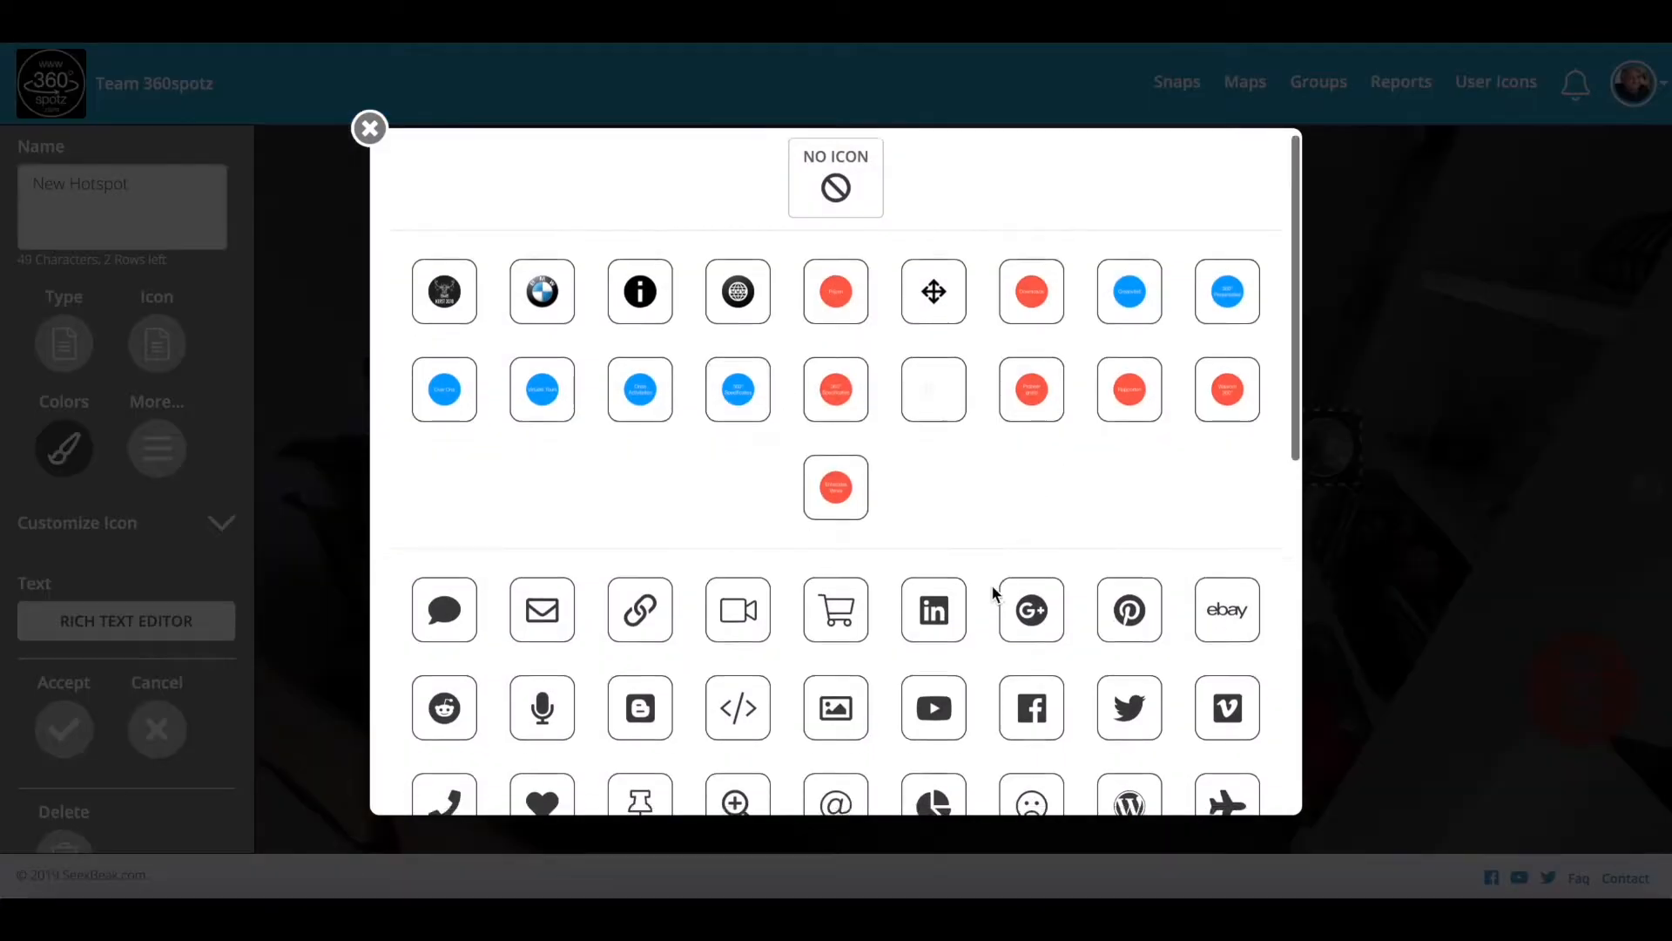
{"action": "scroll", "coordinate": [998, 540], "scroll_direction": "down", "scroll_amount": 2}
{"action": "scroll", "coordinate": [990, 624], "scroll_direction": "down", "scroll_amount": 6}
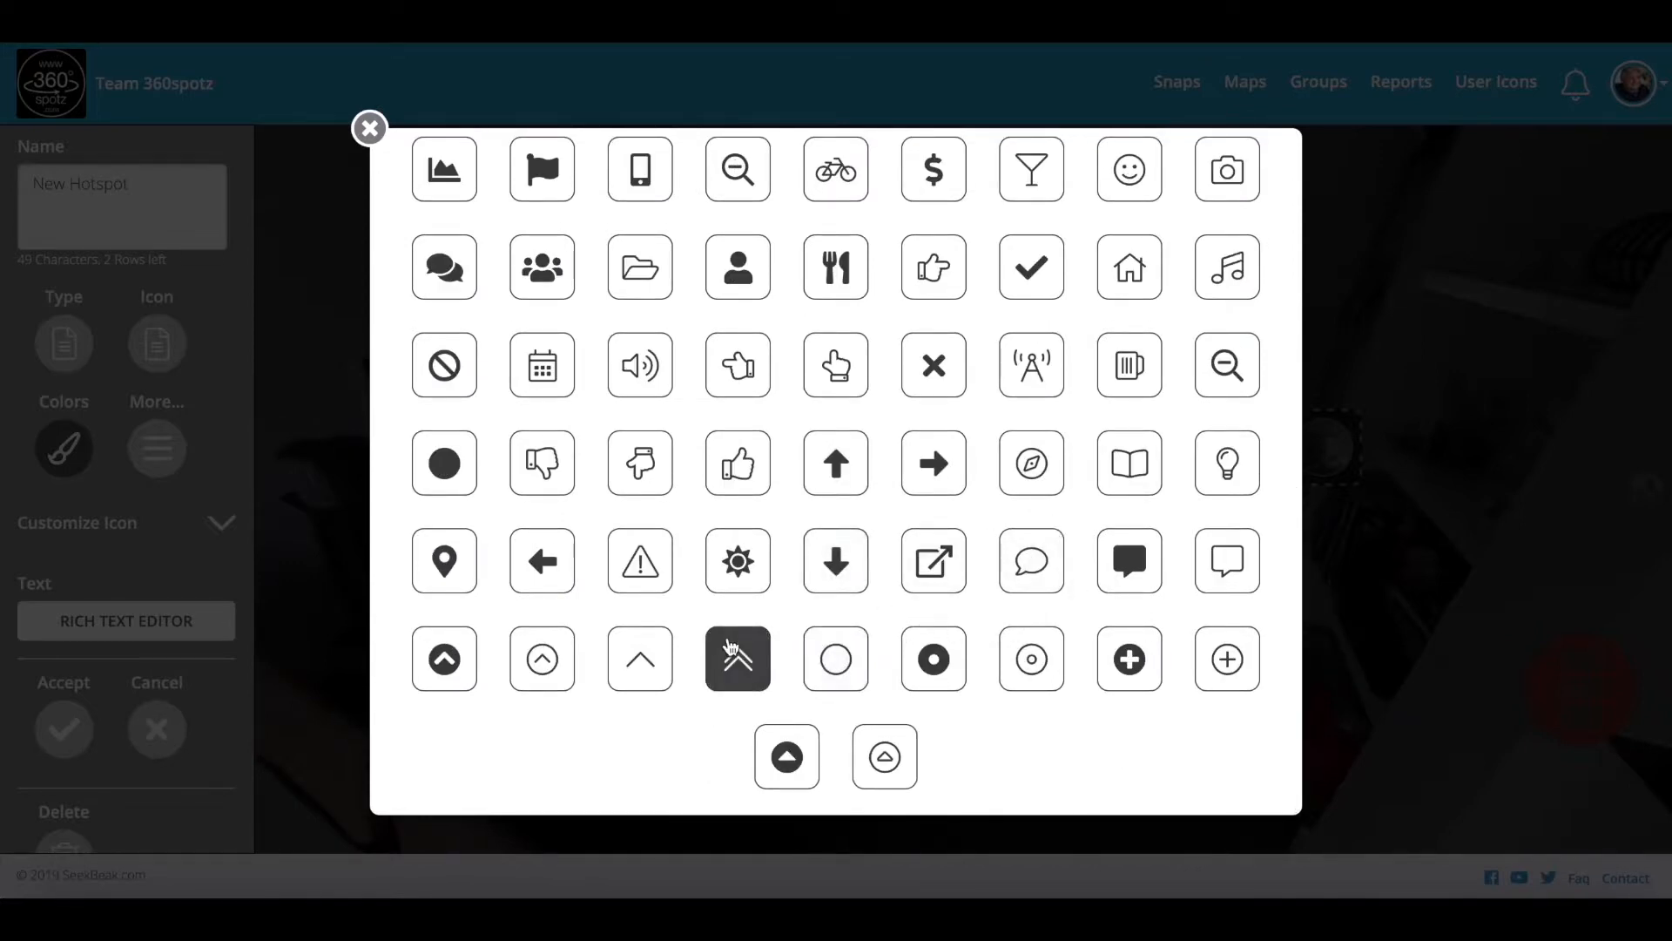
{"action": "scroll", "coordinate": [923, 542], "scroll_direction": "up", "scroll_amount": 1}
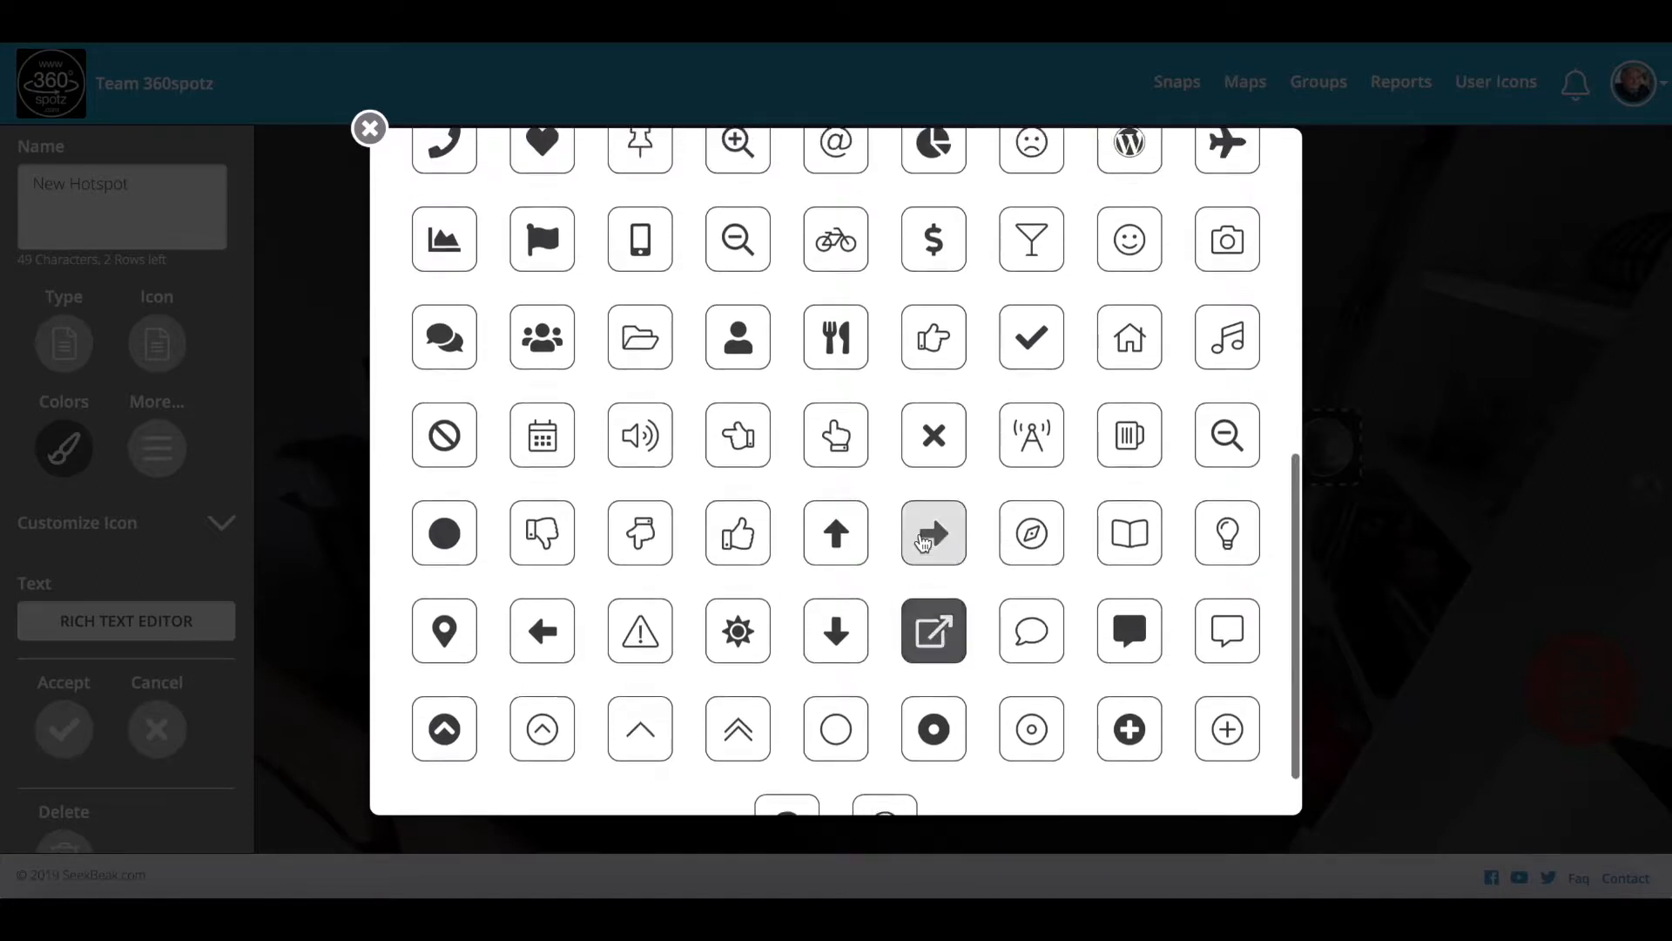
{"action": "scroll", "coordinate": [1077, 649], "scroll_direction": "down", "scroll_amount": 1}
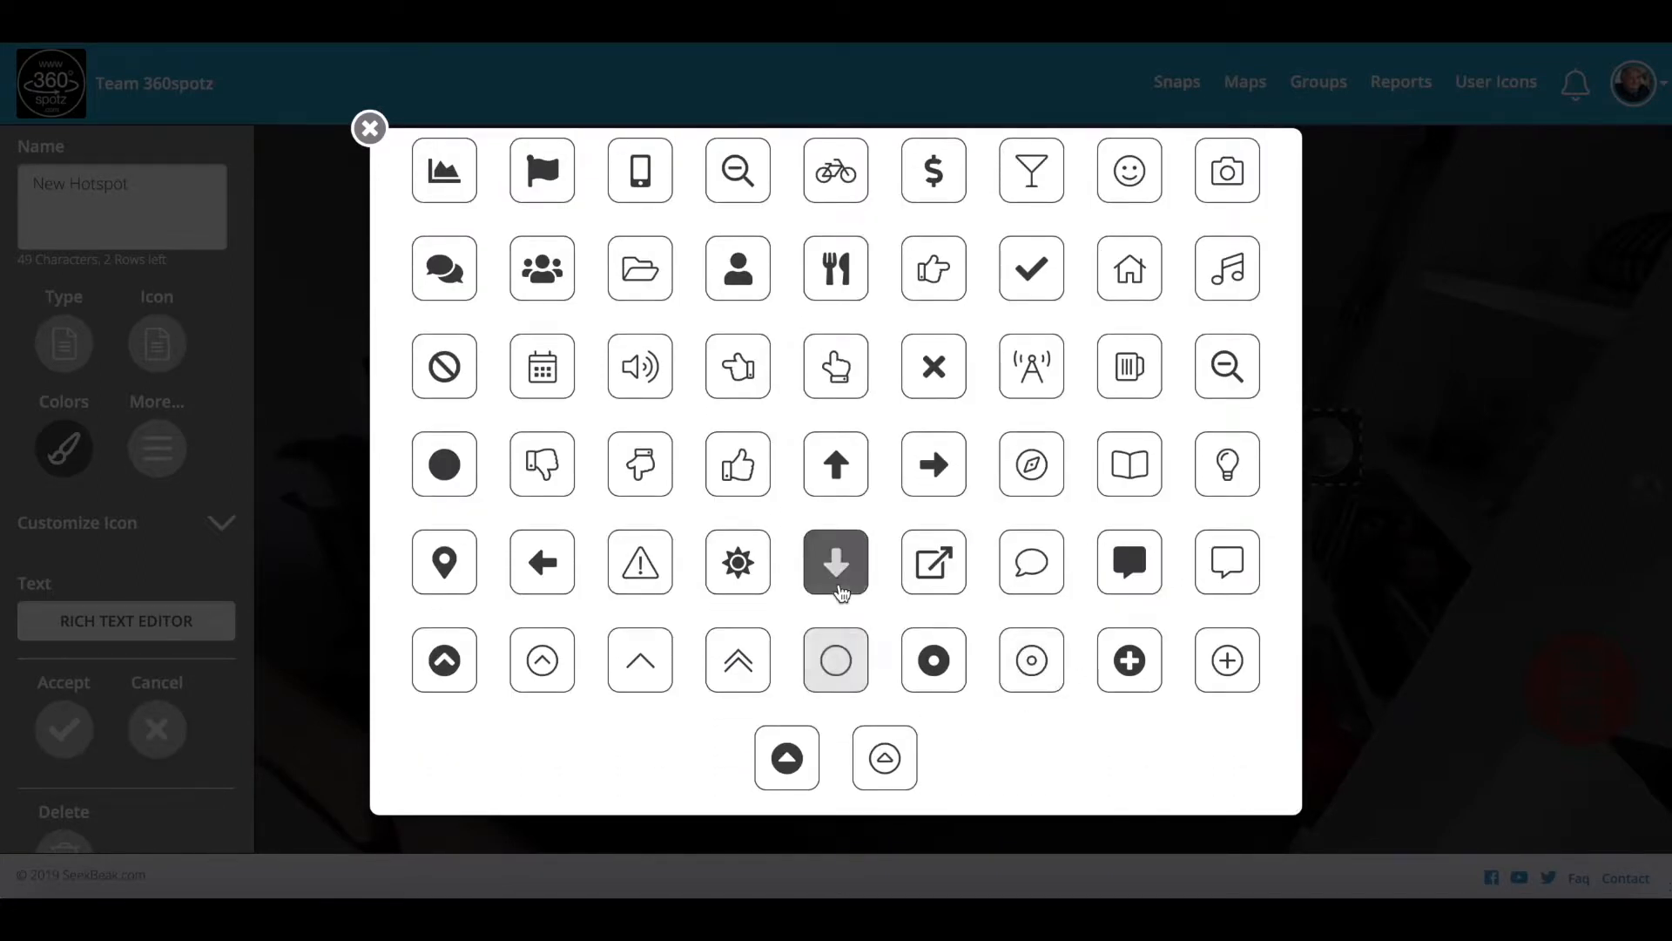
{"action": "left_click", "coordinate": [839, 578]}
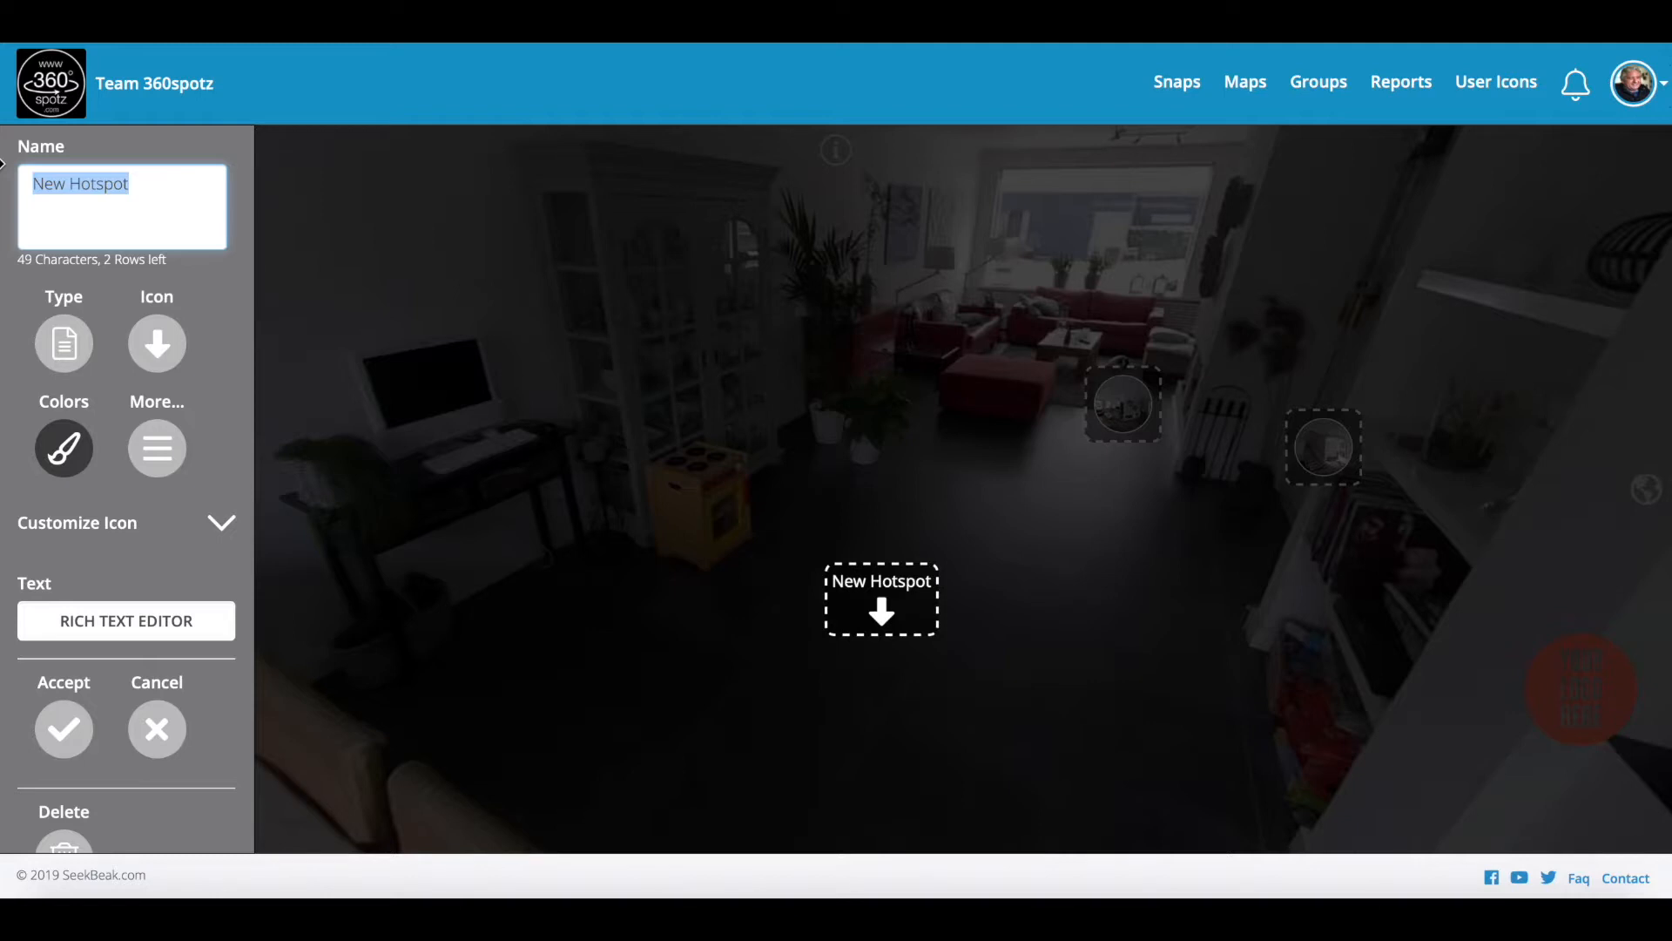
{"action": "type", "text": "Floor heating"}
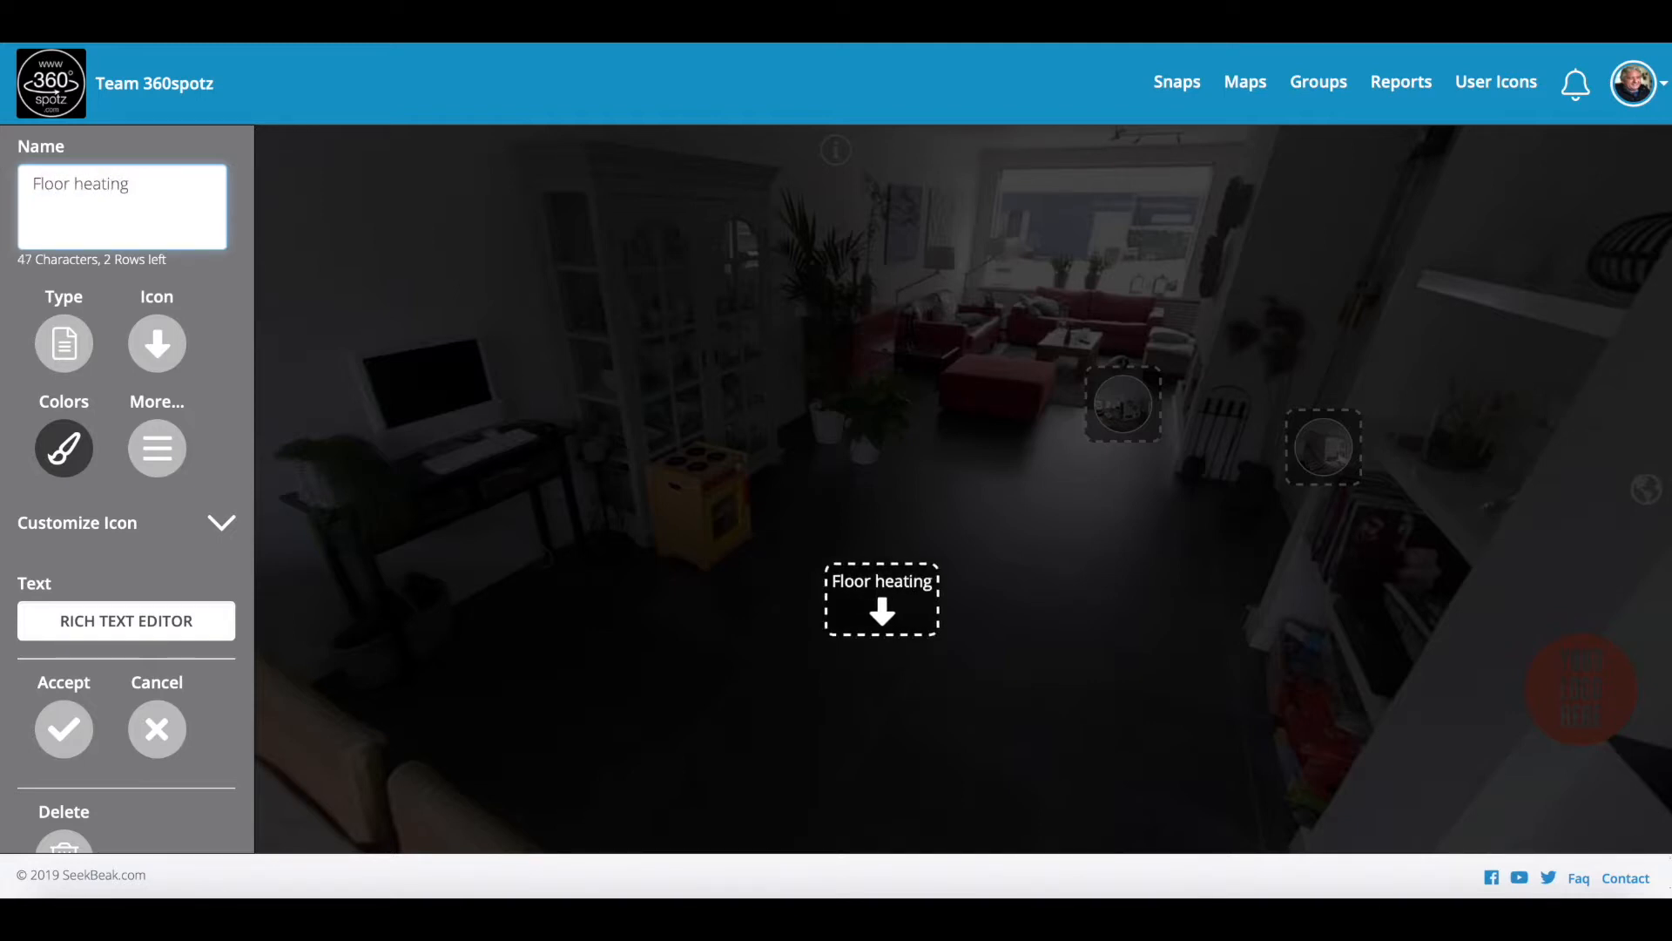
{"action": "left_click", "coordinate": [64, 728]}
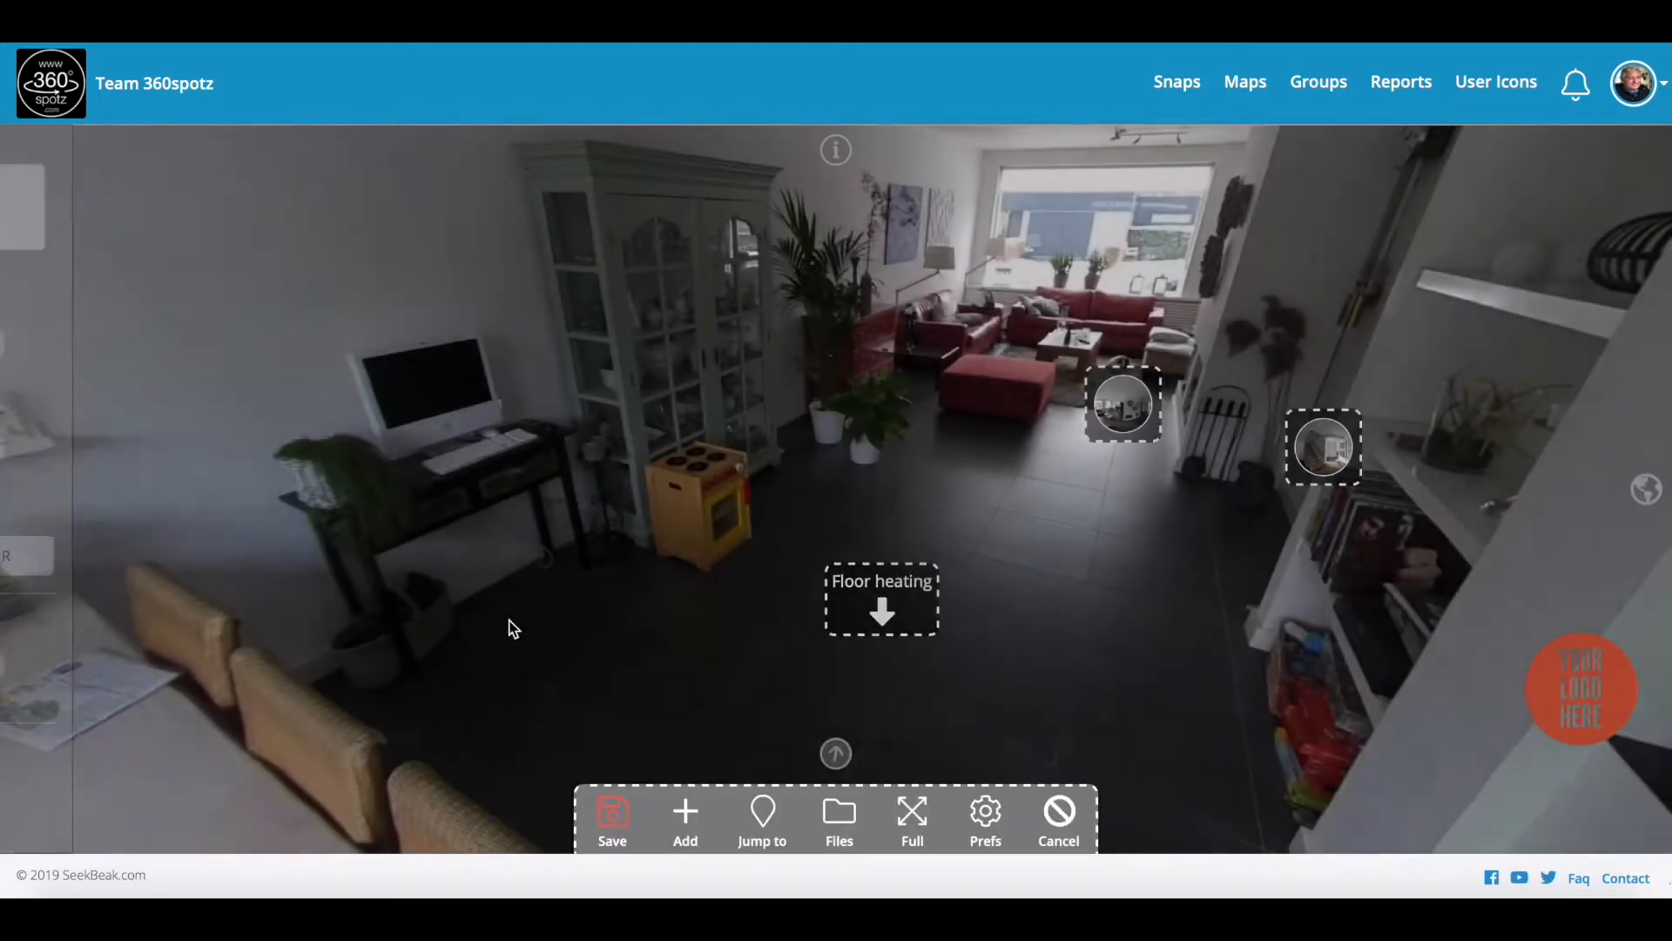
{"action": "left_click", "coordinate": [612, 814]}
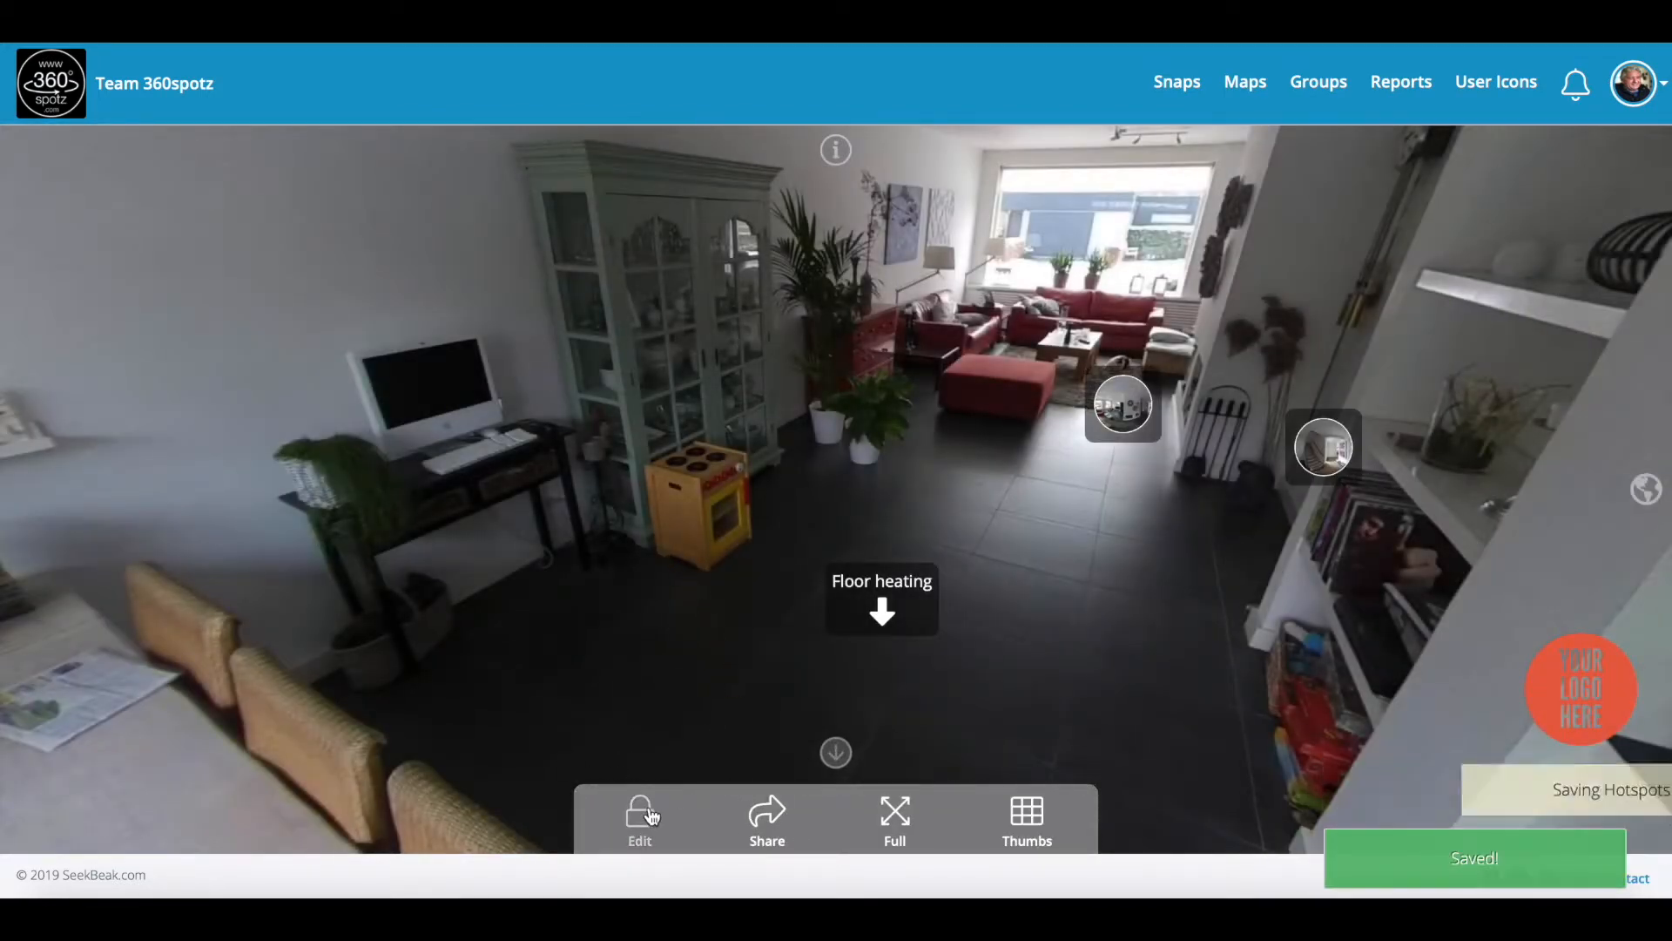
Step: Go via Demo Front door to the Demo Living Room scene and face the red sofas
{"action": "left_click_drag", "start_coordinate": [759, 690], "coordinate": [642, 567]}
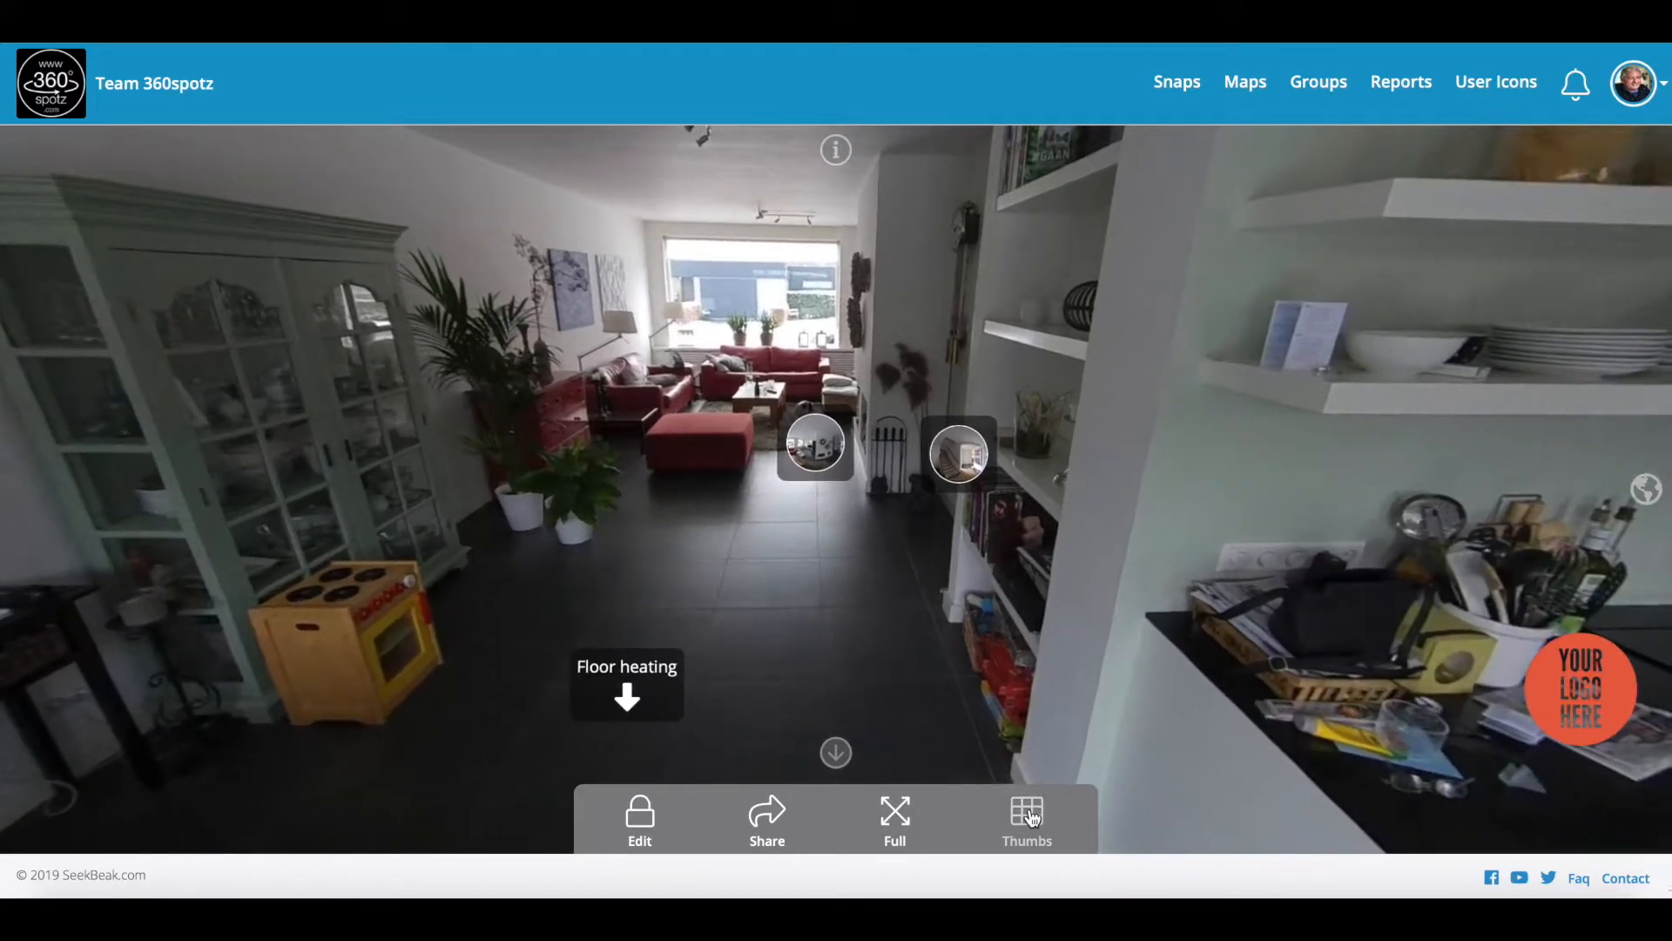
{"action": "left_click", "coordinate": [1029, 816]}
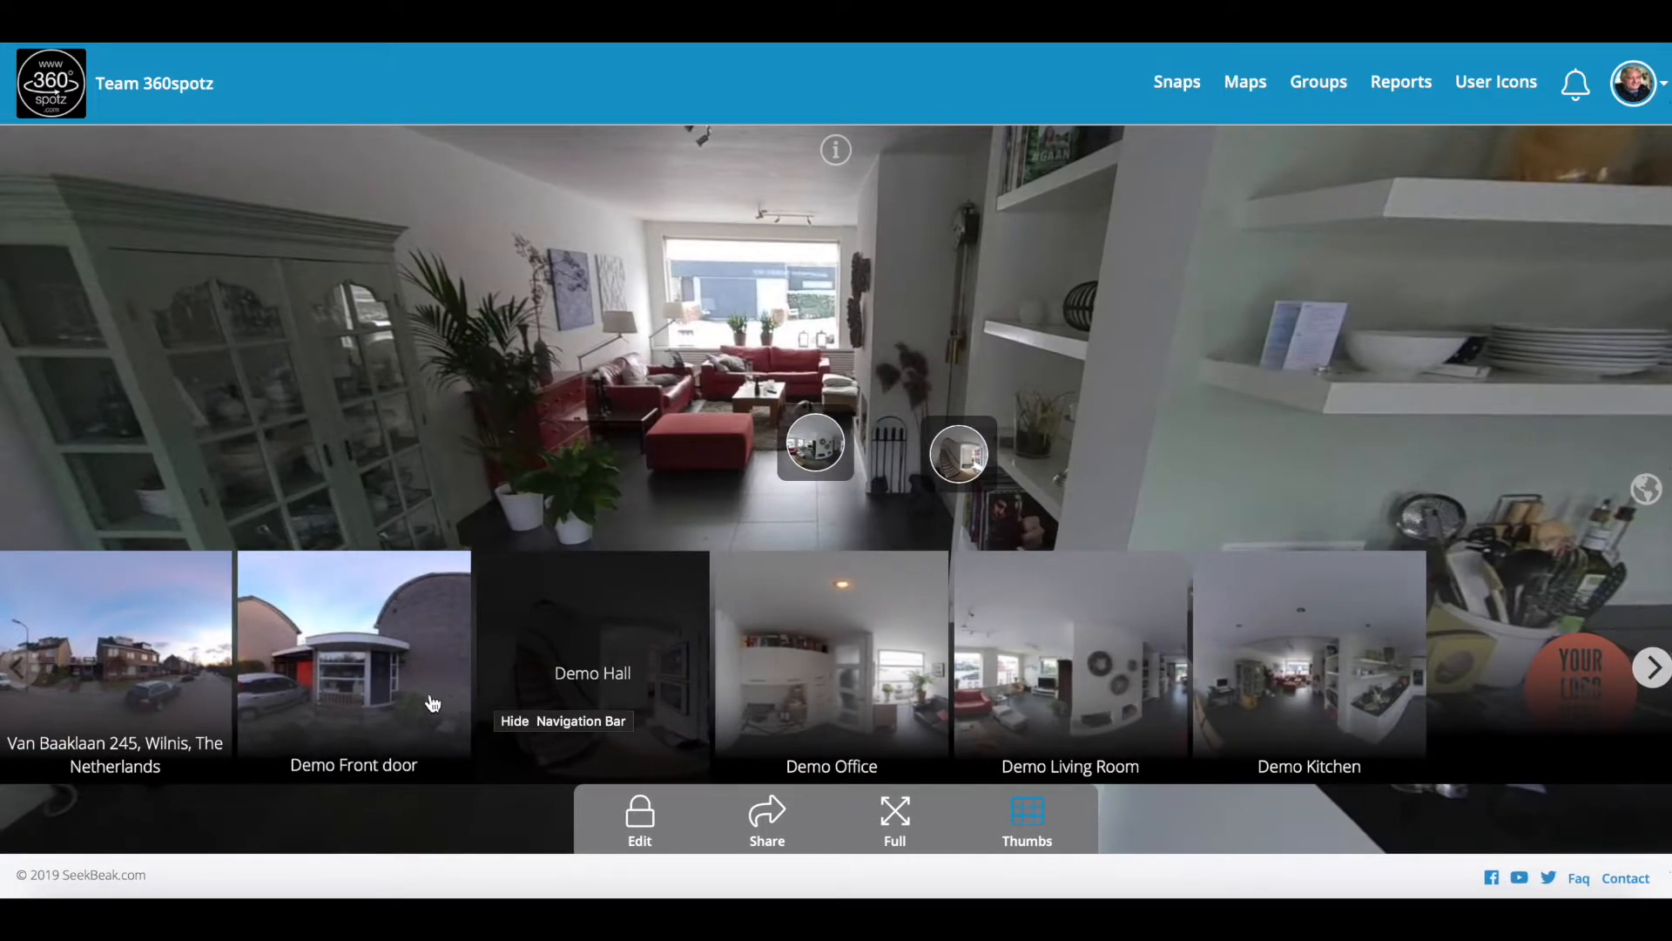
{"action": "left_click", "coordinate": [186, 668]}
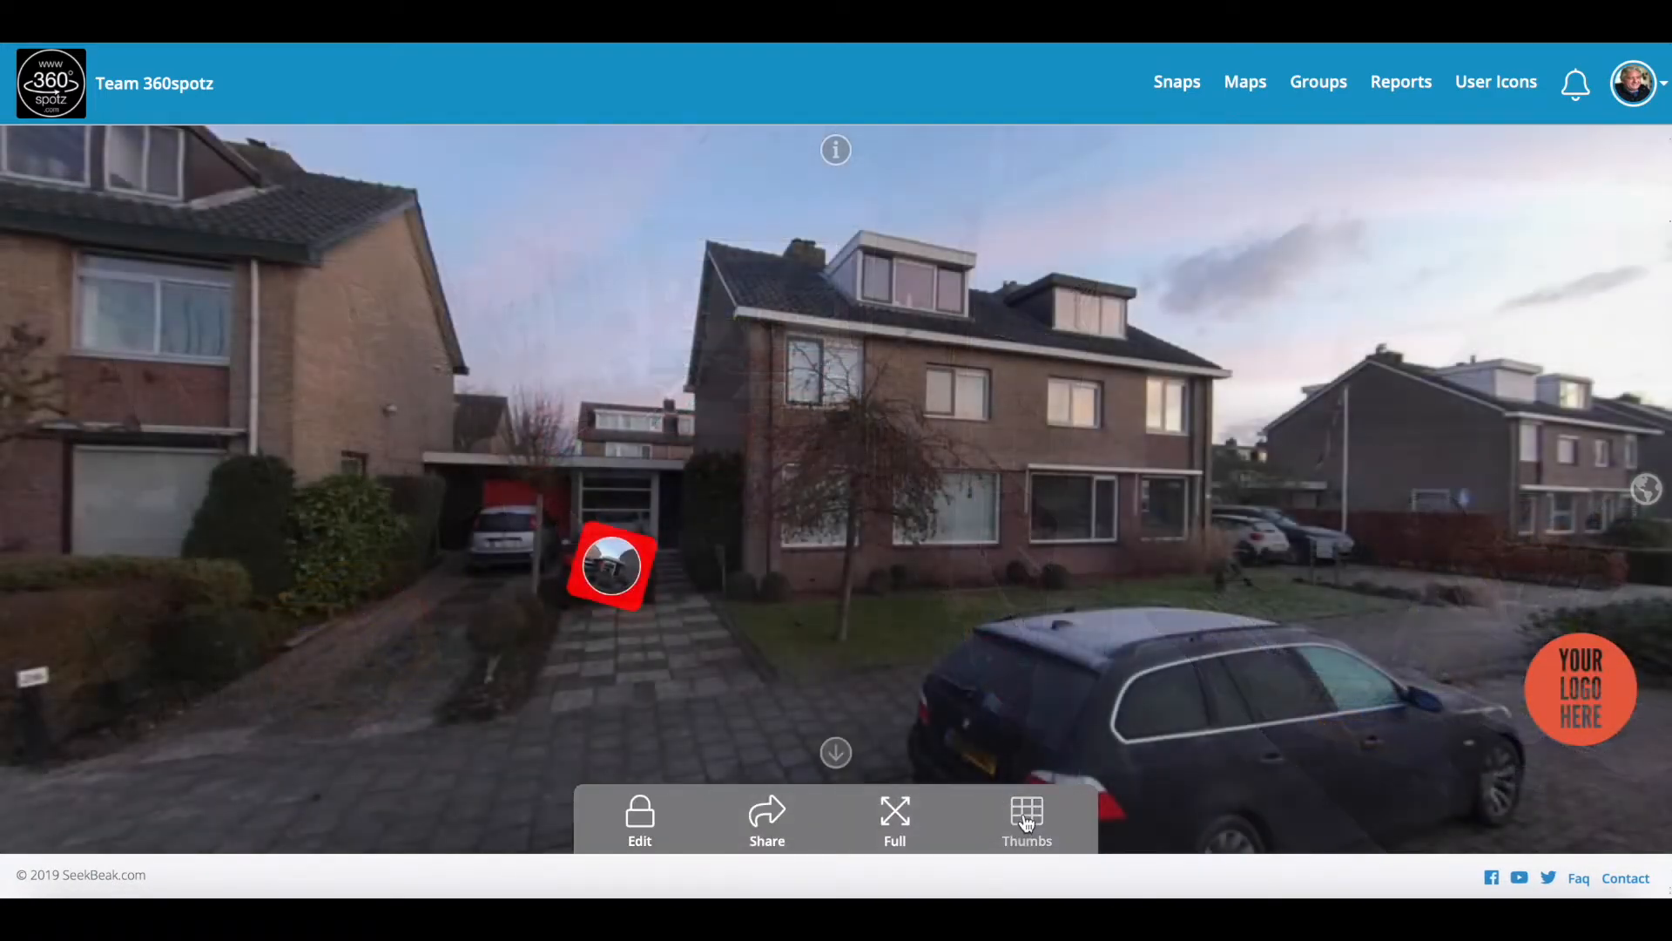
{"action": "left_click", "coordinate": [1027, 823]}
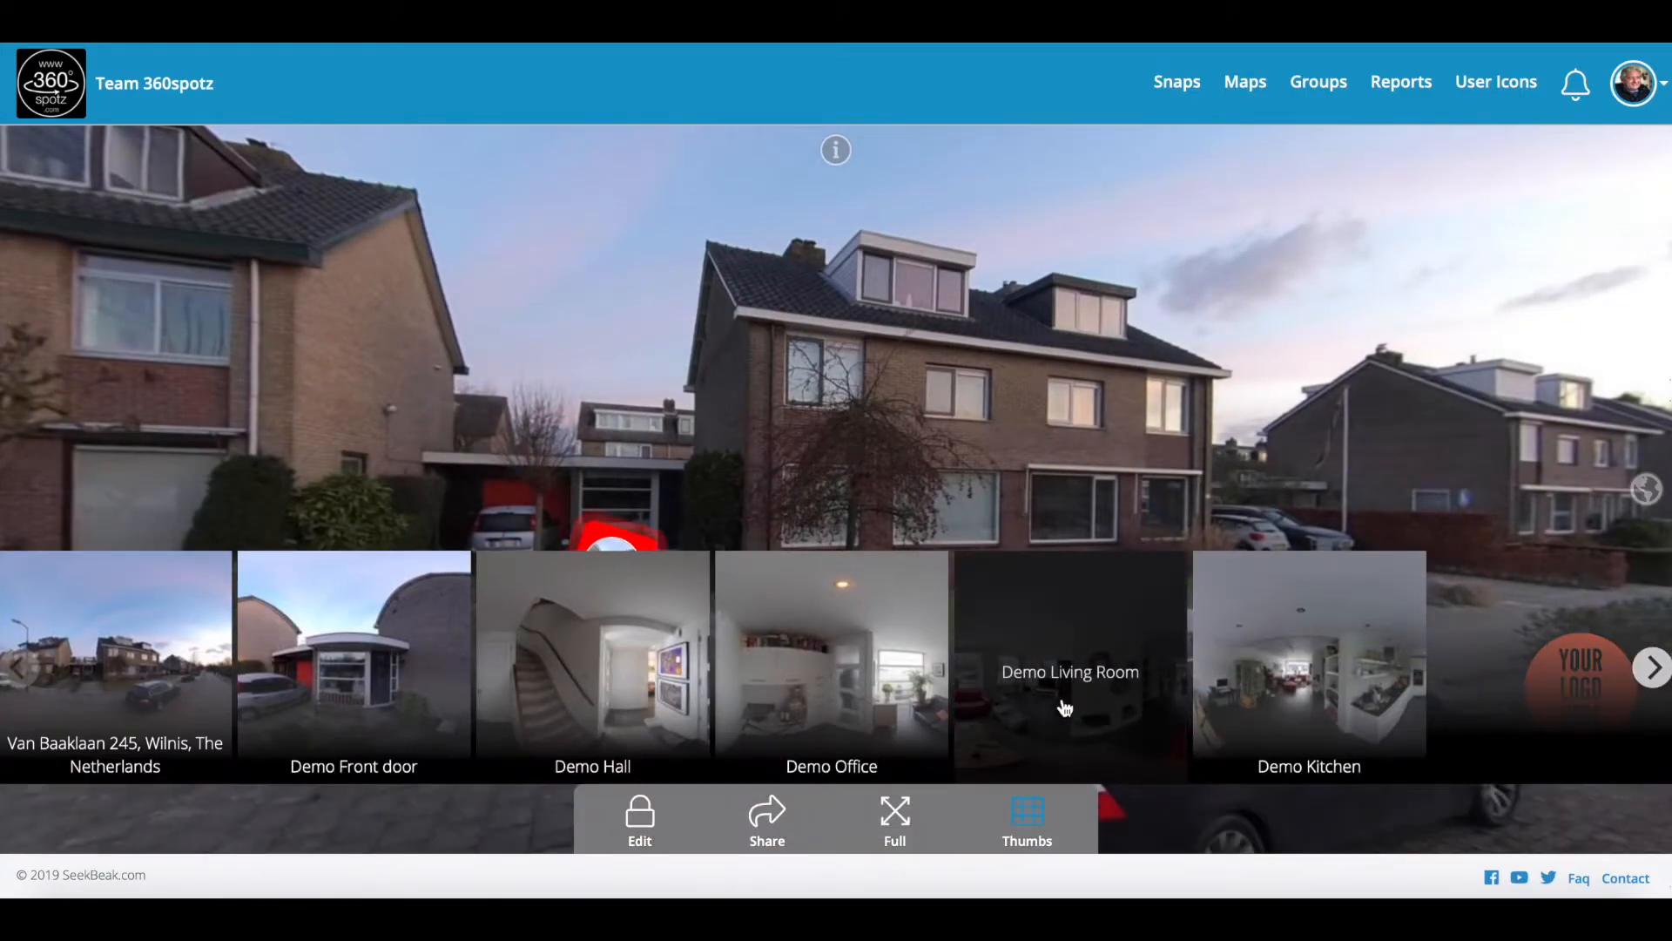
{"action": "left_click", "coordinate": [1064, 707]}
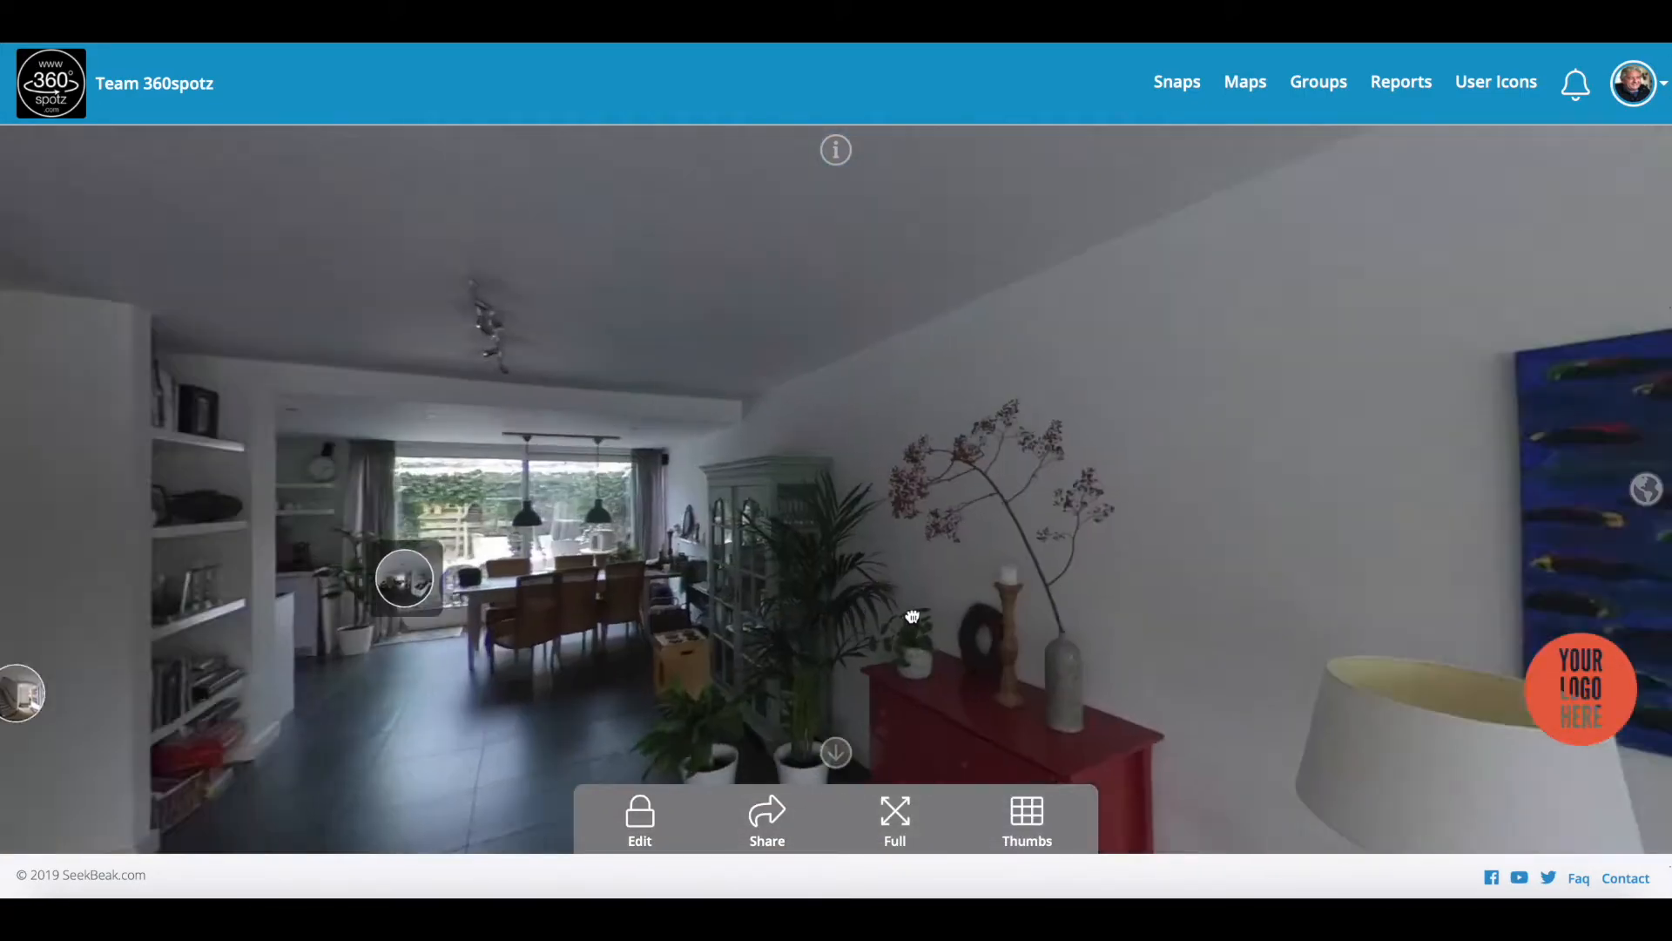
{"action": "left_click_drag", "start_coordinate": [912, 617], "coordinate": [1301, 567]}
{"action": "mouse_move", "coordinate": [763, 537]}
{"action": "left_mouse_down"}
{"action": "mouse_move", "coordinate": [892, 513]}
{"action": "mouse_move", "coordinate": [1094, 509]}
{"action": "left_mouse_up"}
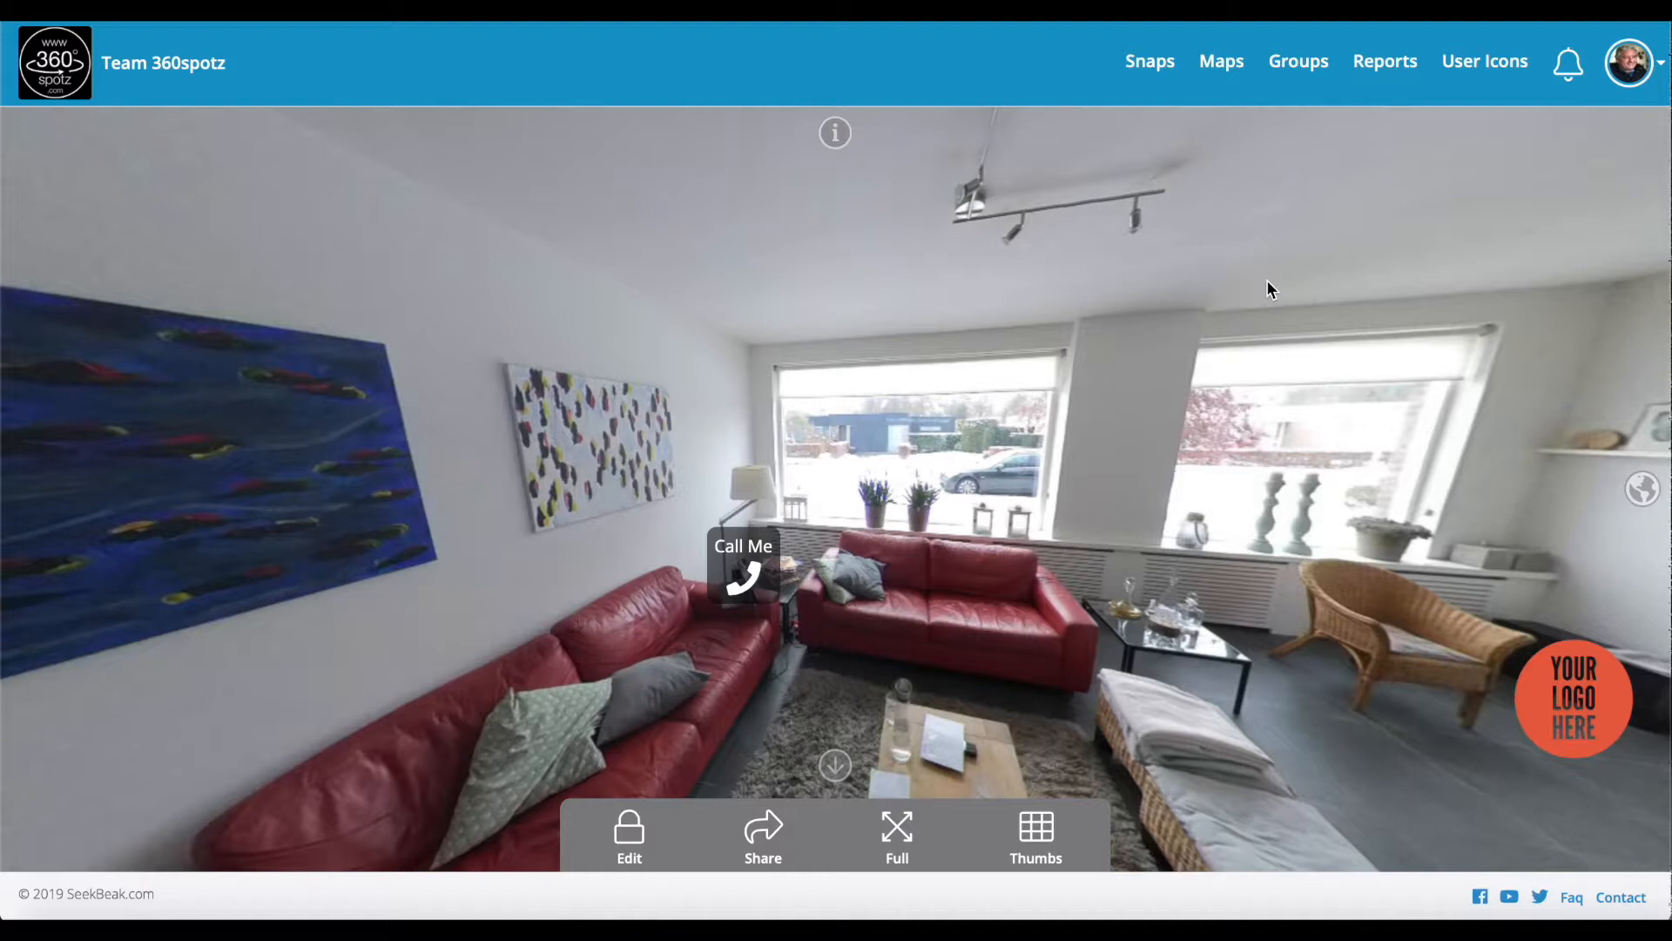
Step: Upload floor plan IMG_0217 as a new map named 'Ground Floor'
{"action": "left_click", "coordinate": [1217, 57]}
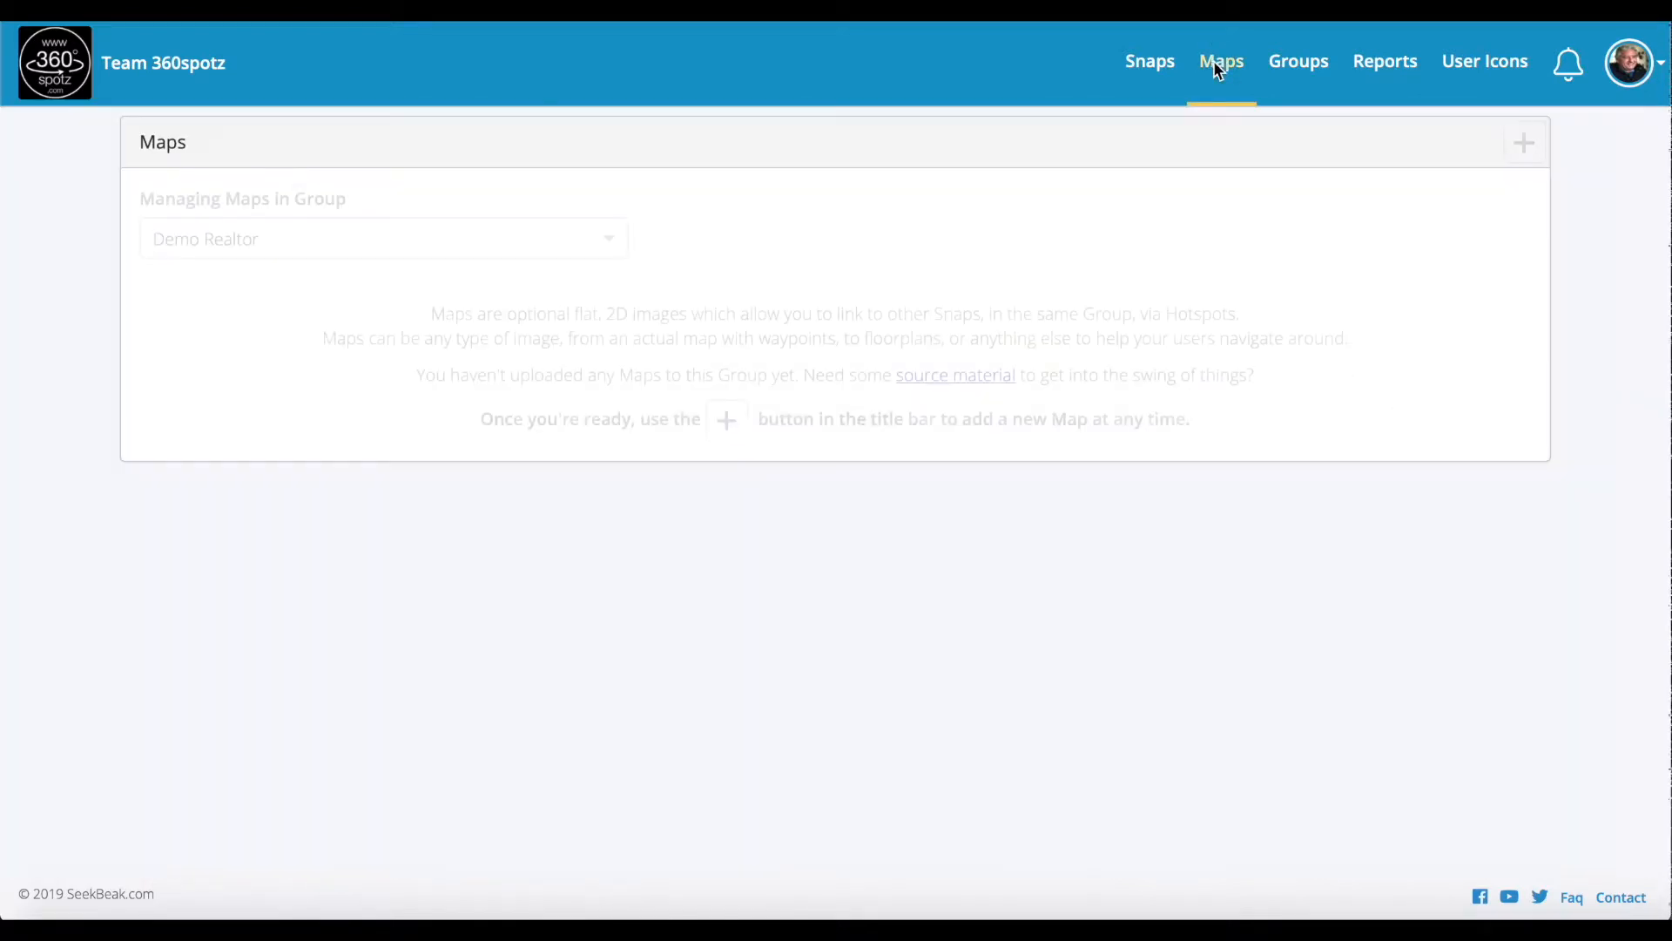
{"action": "left_click", "coordinate": [728, 420]}
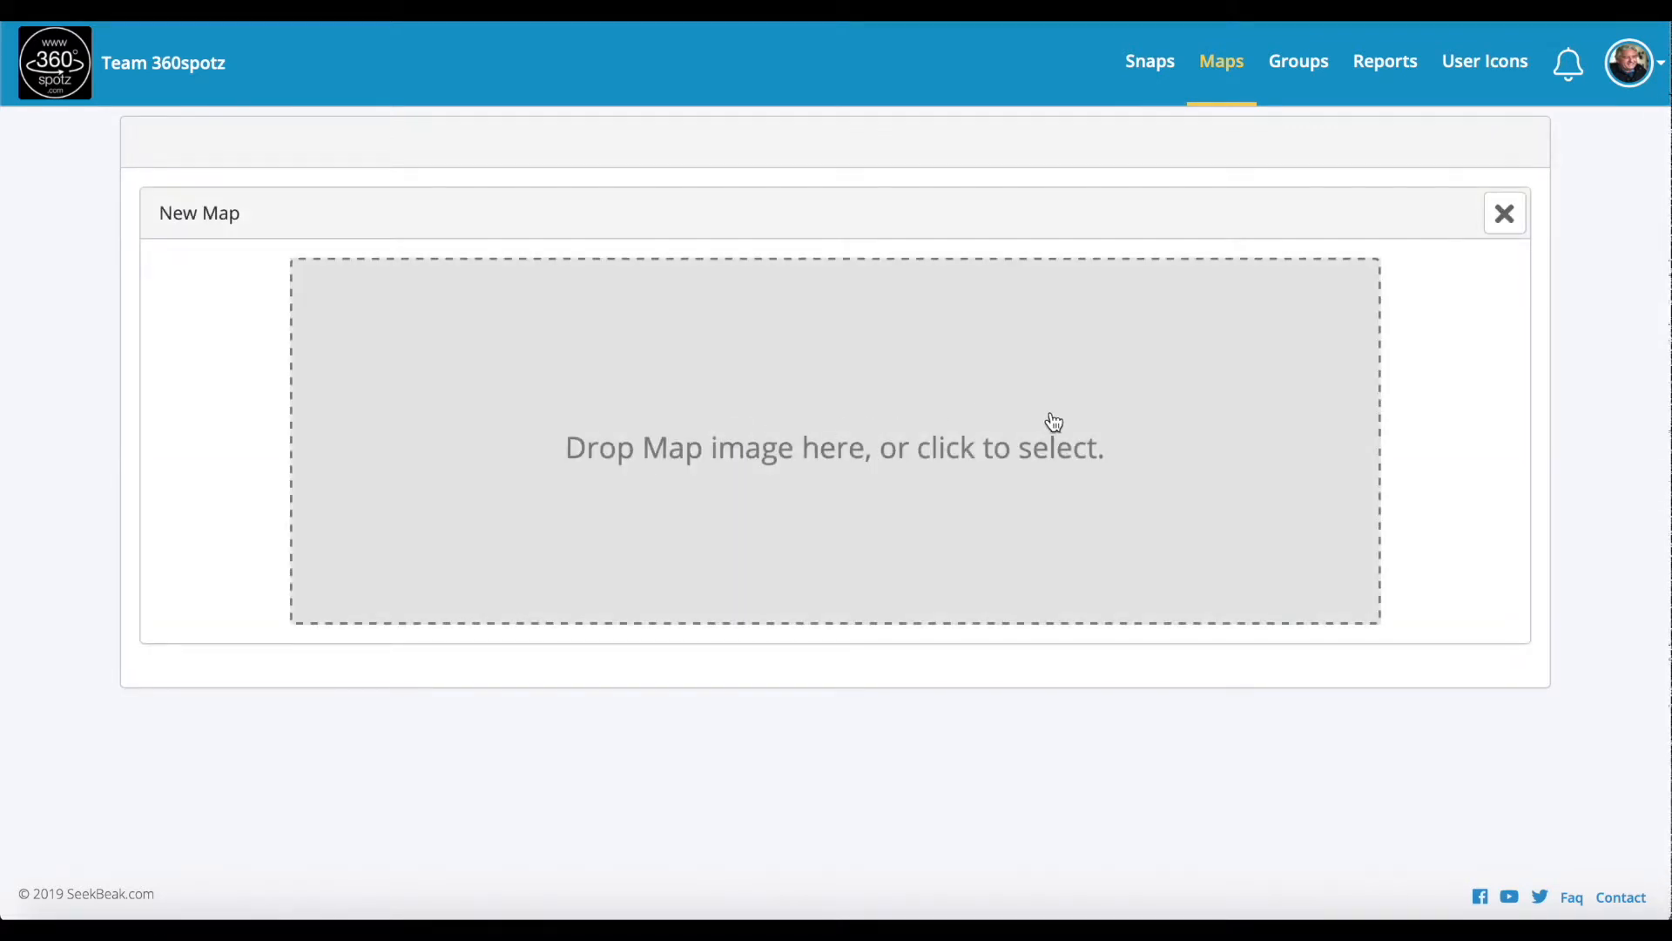
{"action": "key", "text": "super+Tab"}
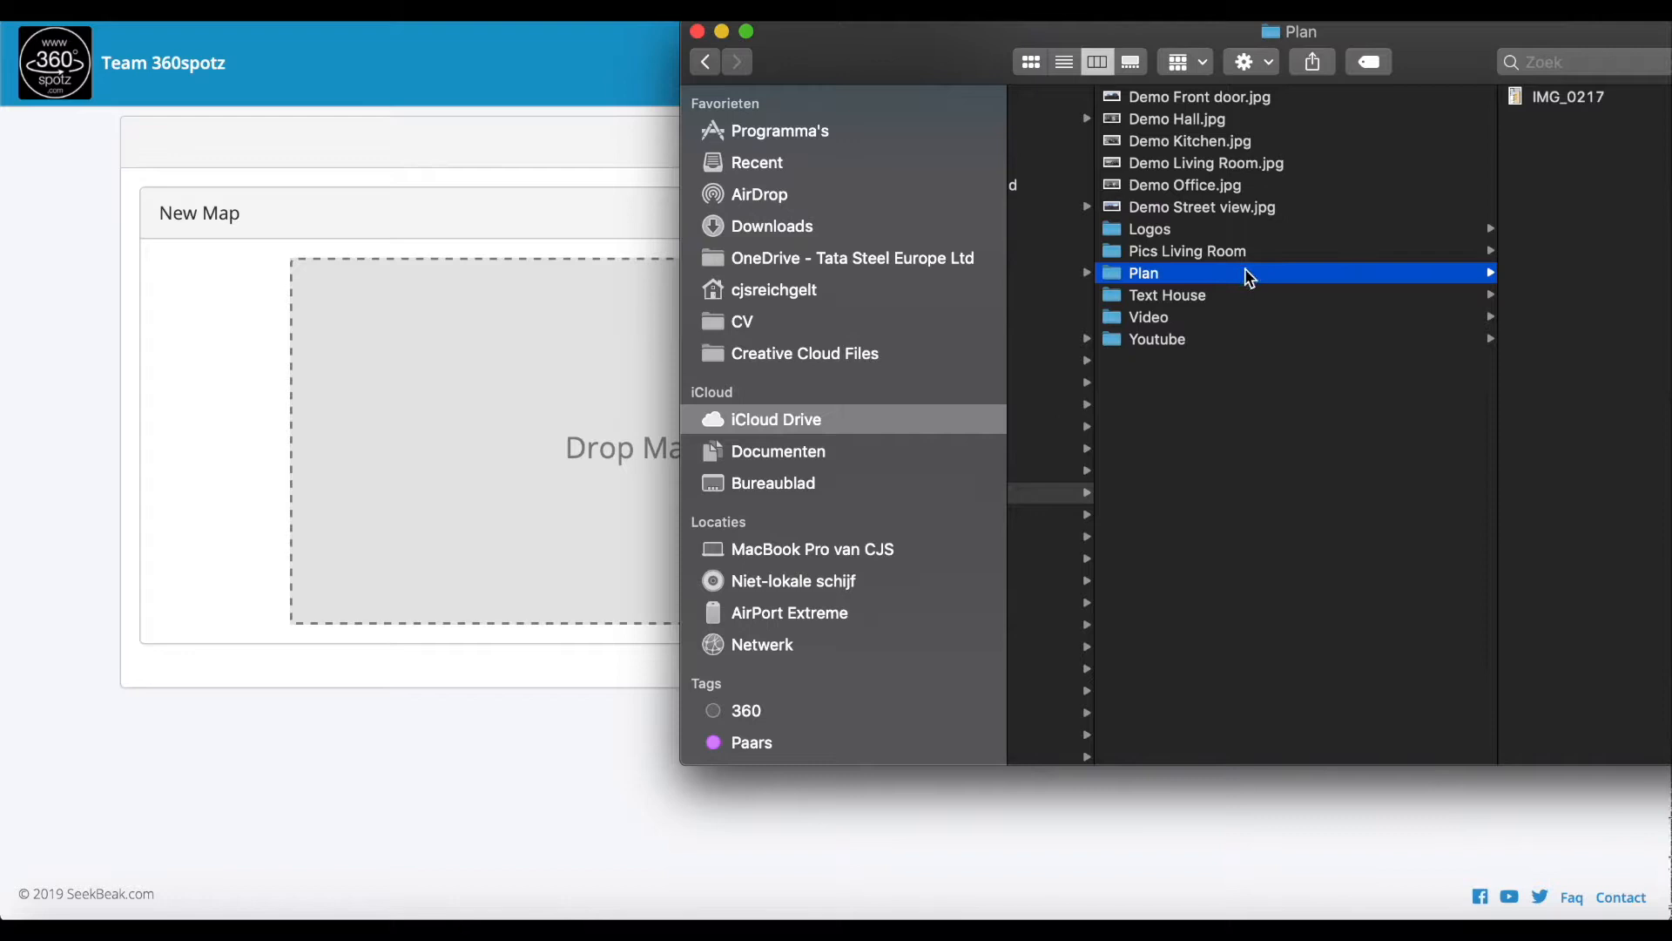
{"action": "left_click_drag", "start_coordinate": [1555, 103], "coordinate": [516, 429]}
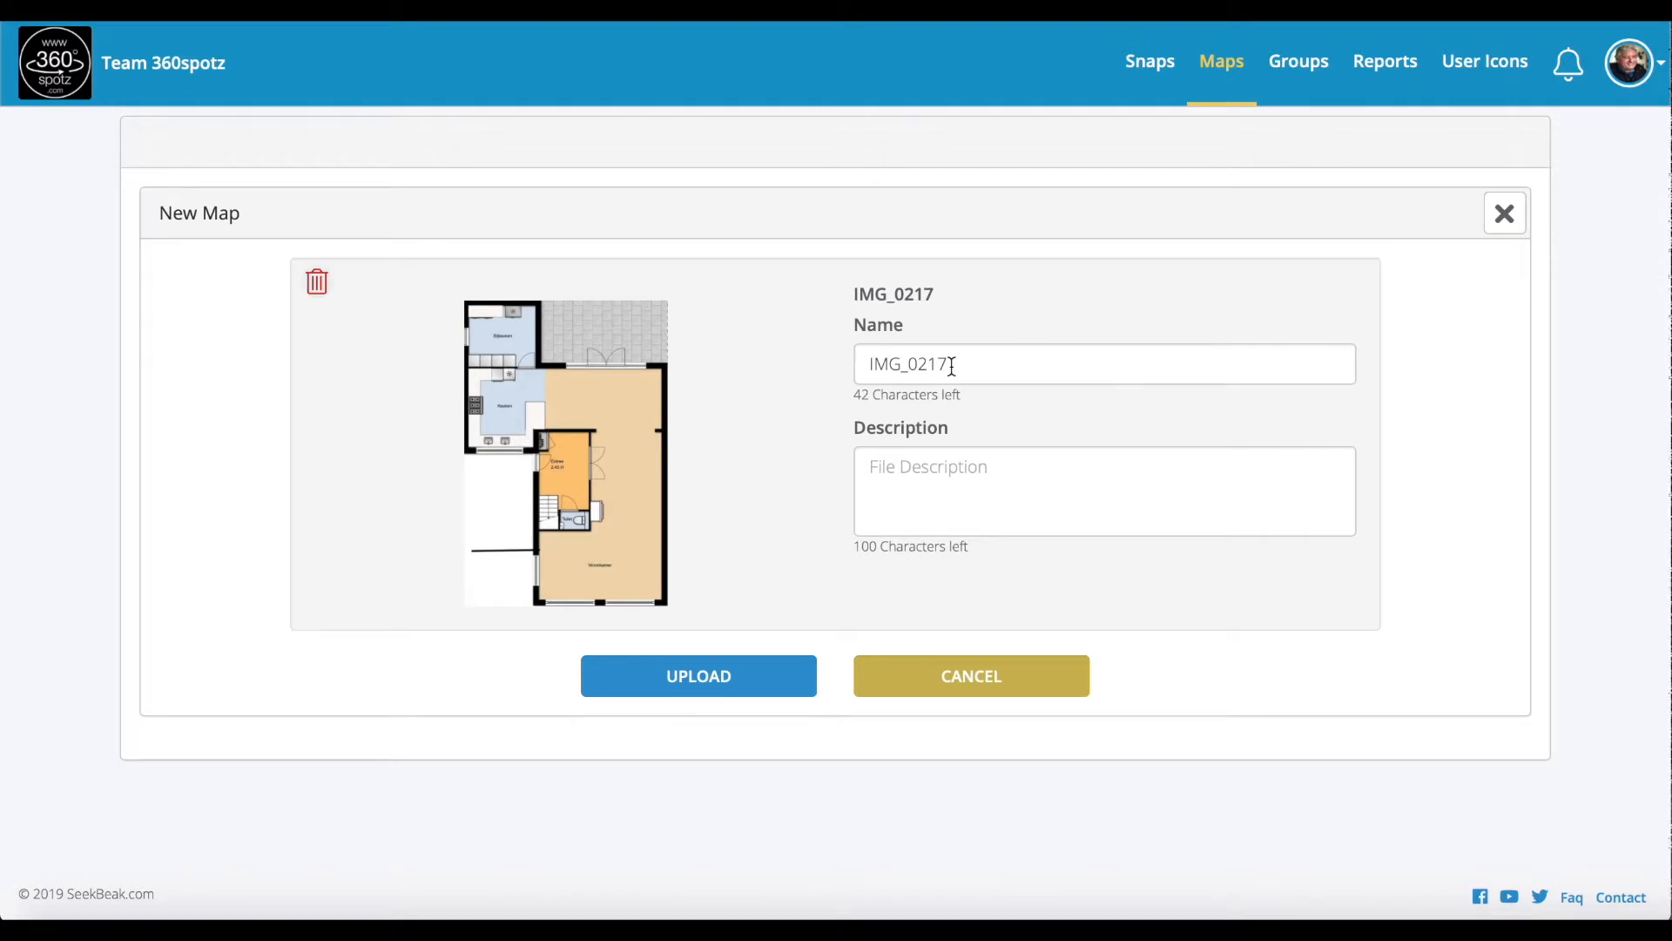
{"action": "left_click_drag", "start_coordinate": [952, 366], "coordinate": [814, 367]}
{"action": "type", "text": "Ground Floo"}
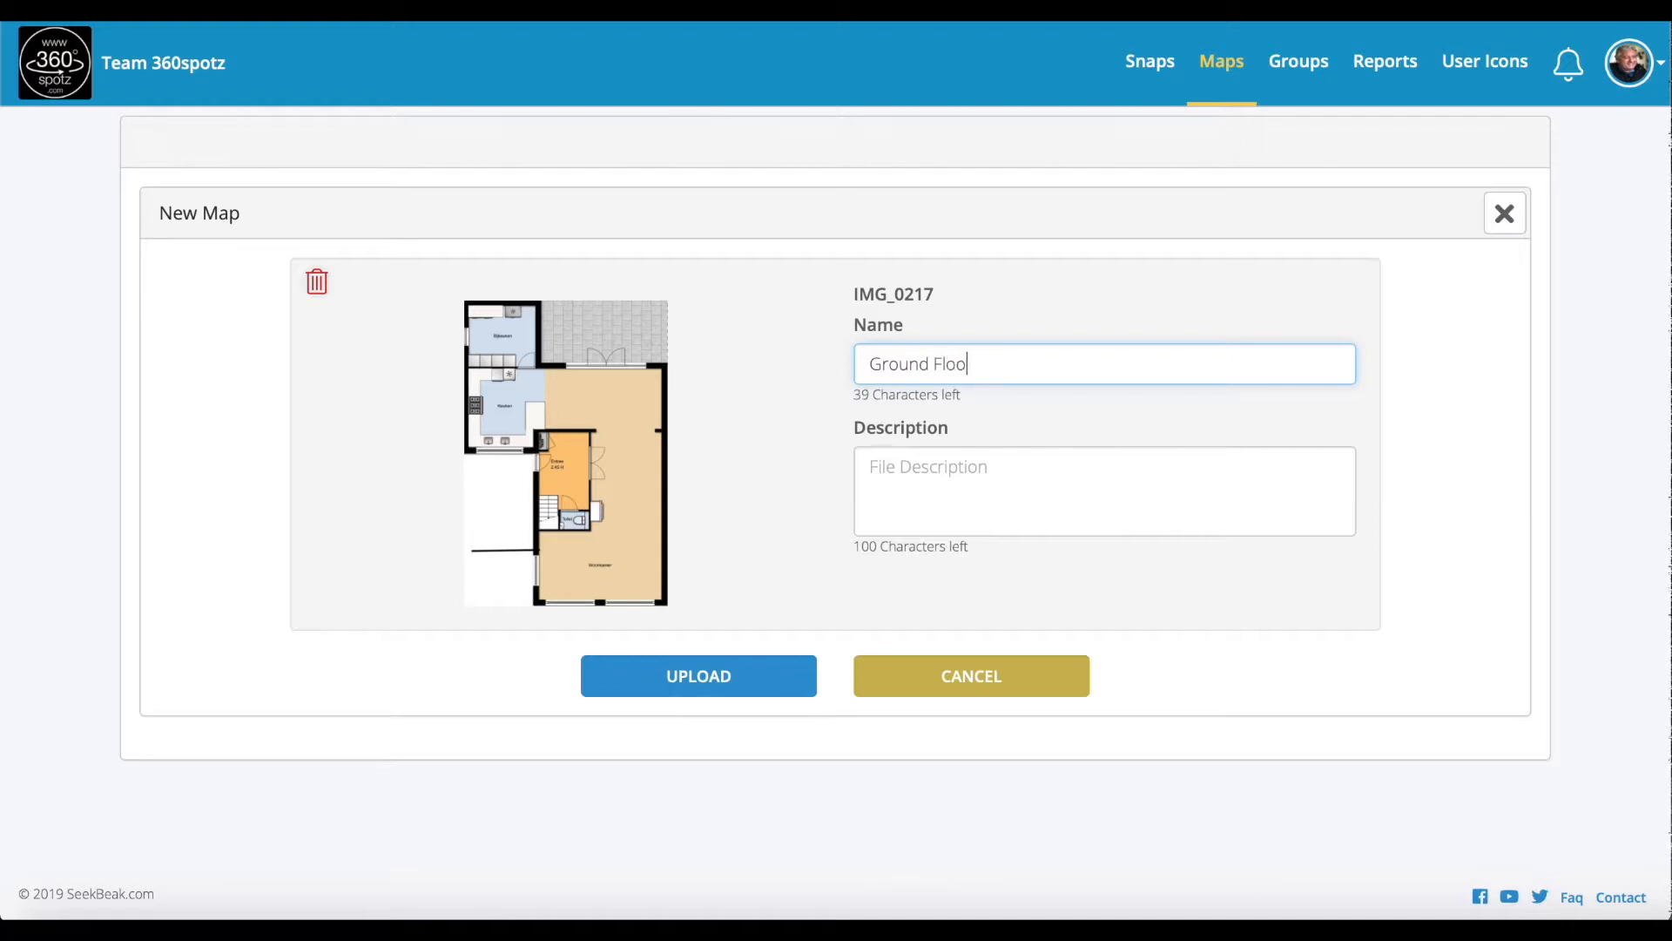
{"action": "left_click", "coordinate": [728, 678]}
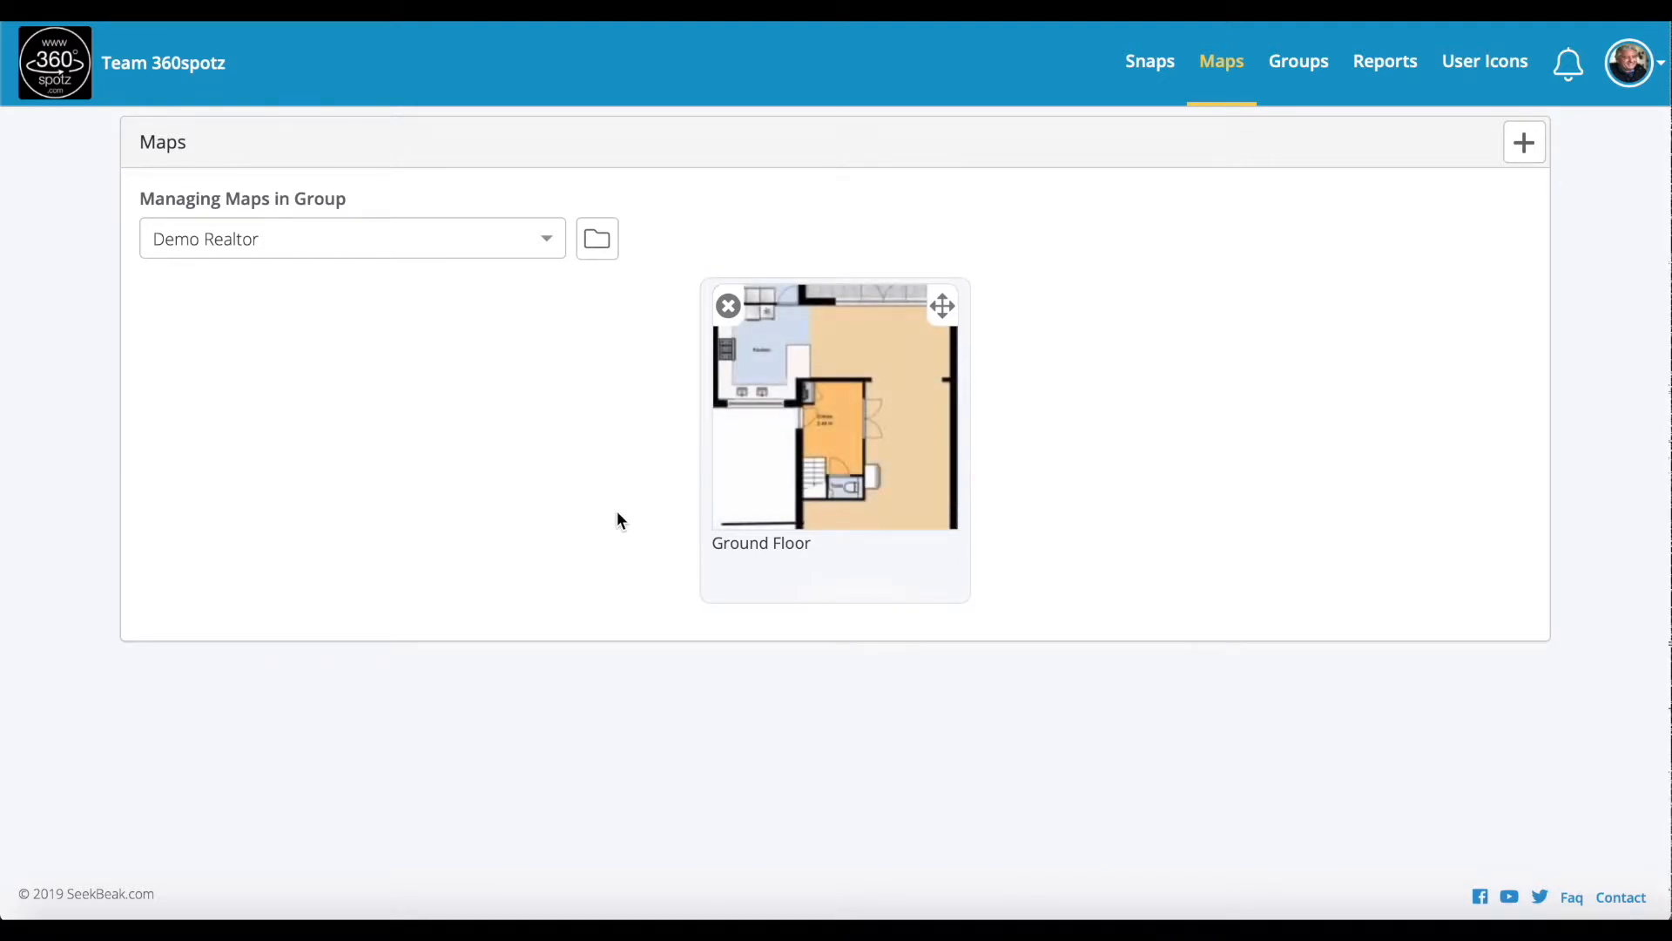
Step: On the Ground Floor map, place a pin left of Entree linked to Demo Front door
{"action": "left_click", "coordinate": [838, 448]}
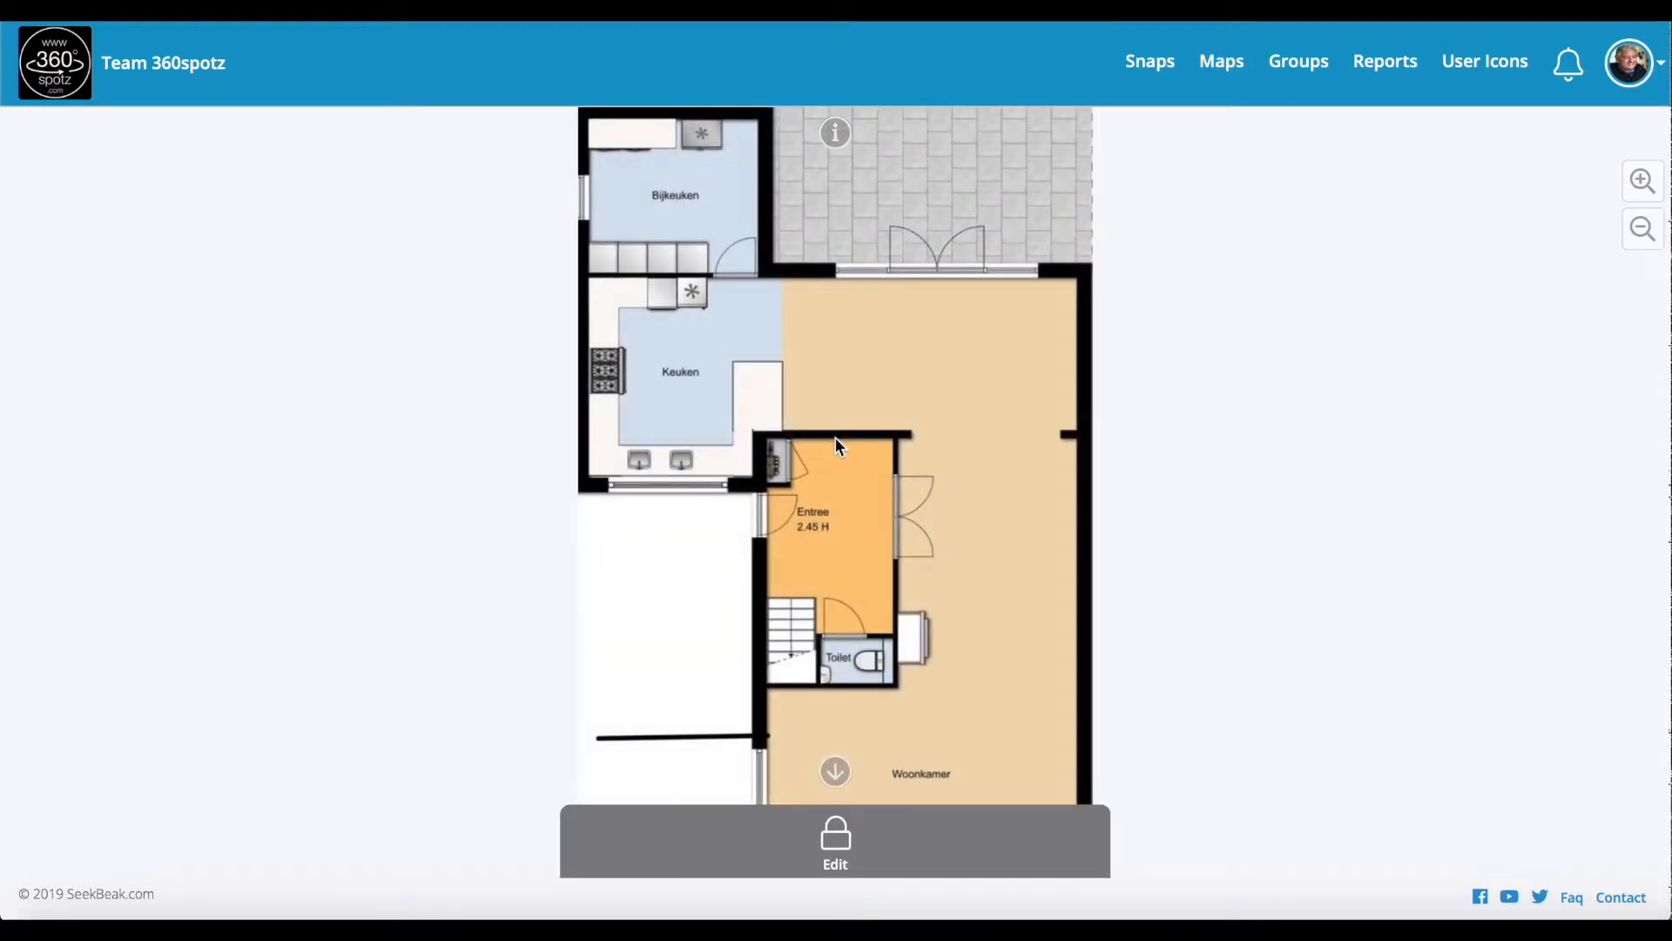
{"action": "left_click", "coordinate": [836, 836]}
{"action": "left_click", "coordinate": [976, 844]}
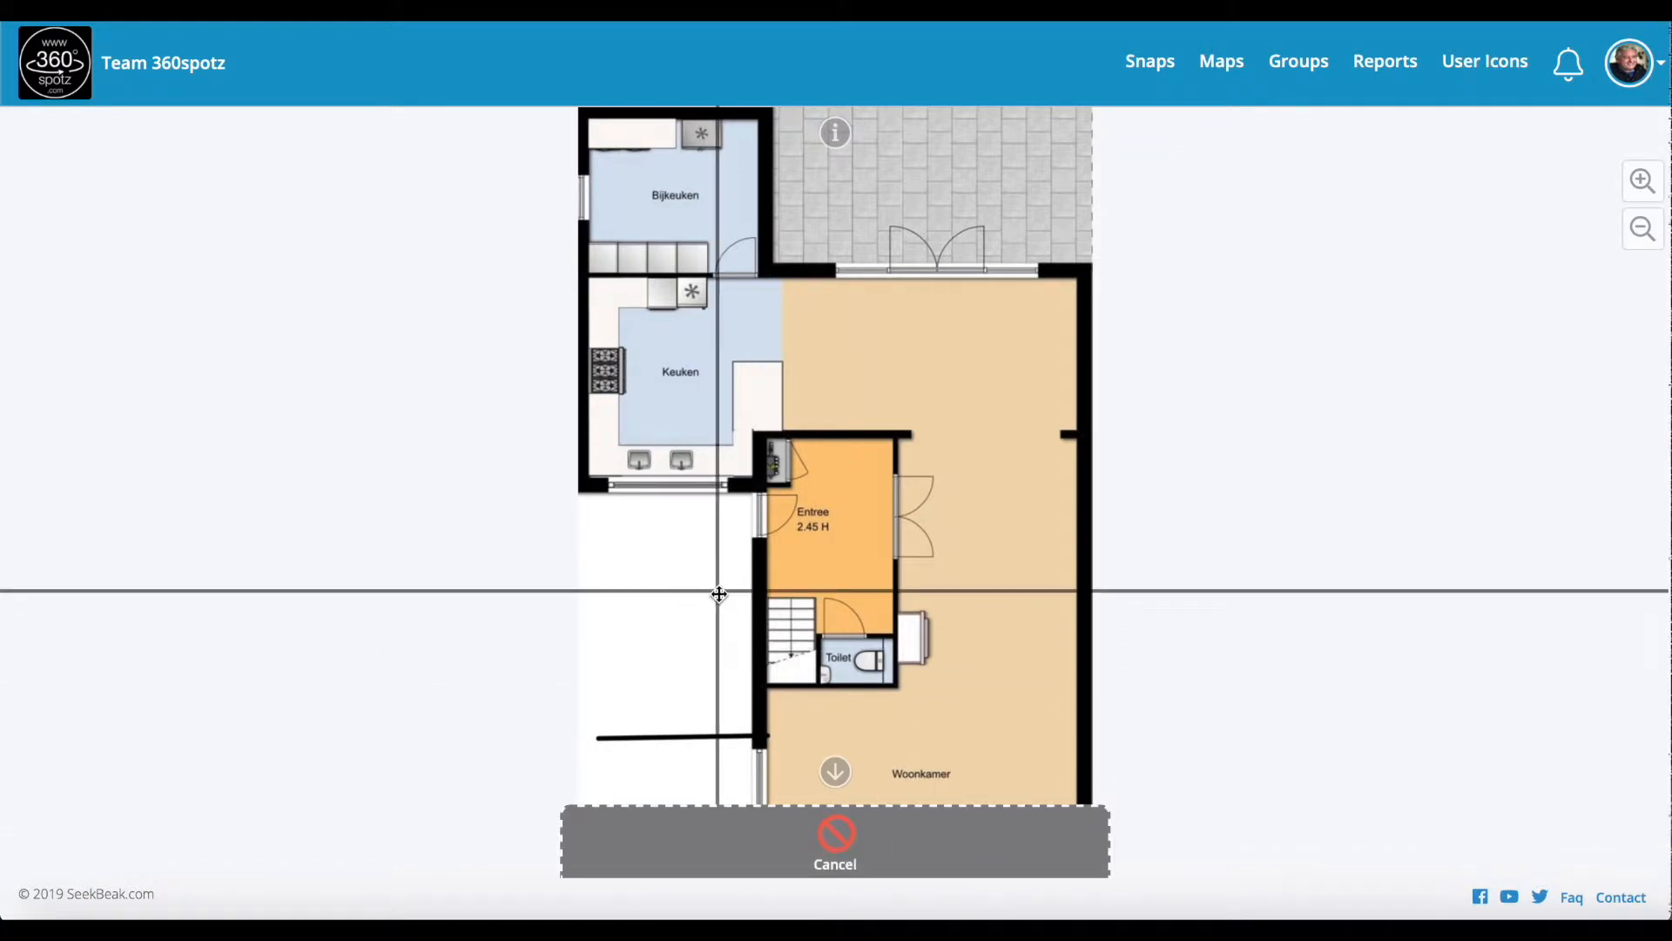
{"action": "left_click", "coordinate": [682, 568]}
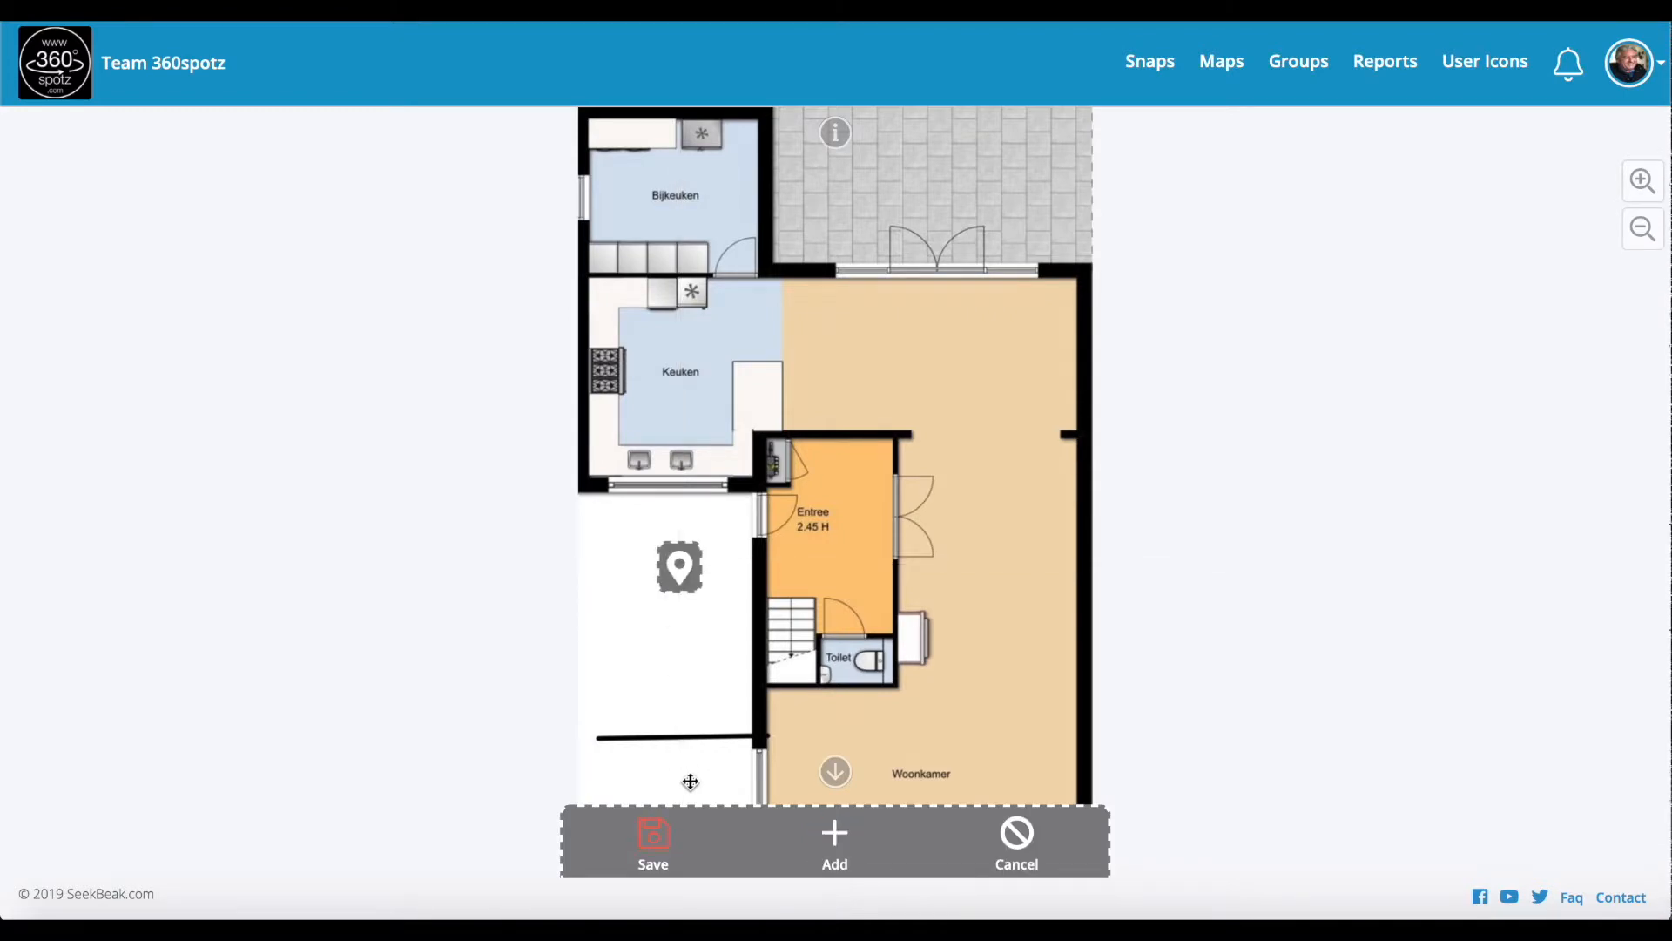
{"action": "left_click", "coordinate": [679, 567]}
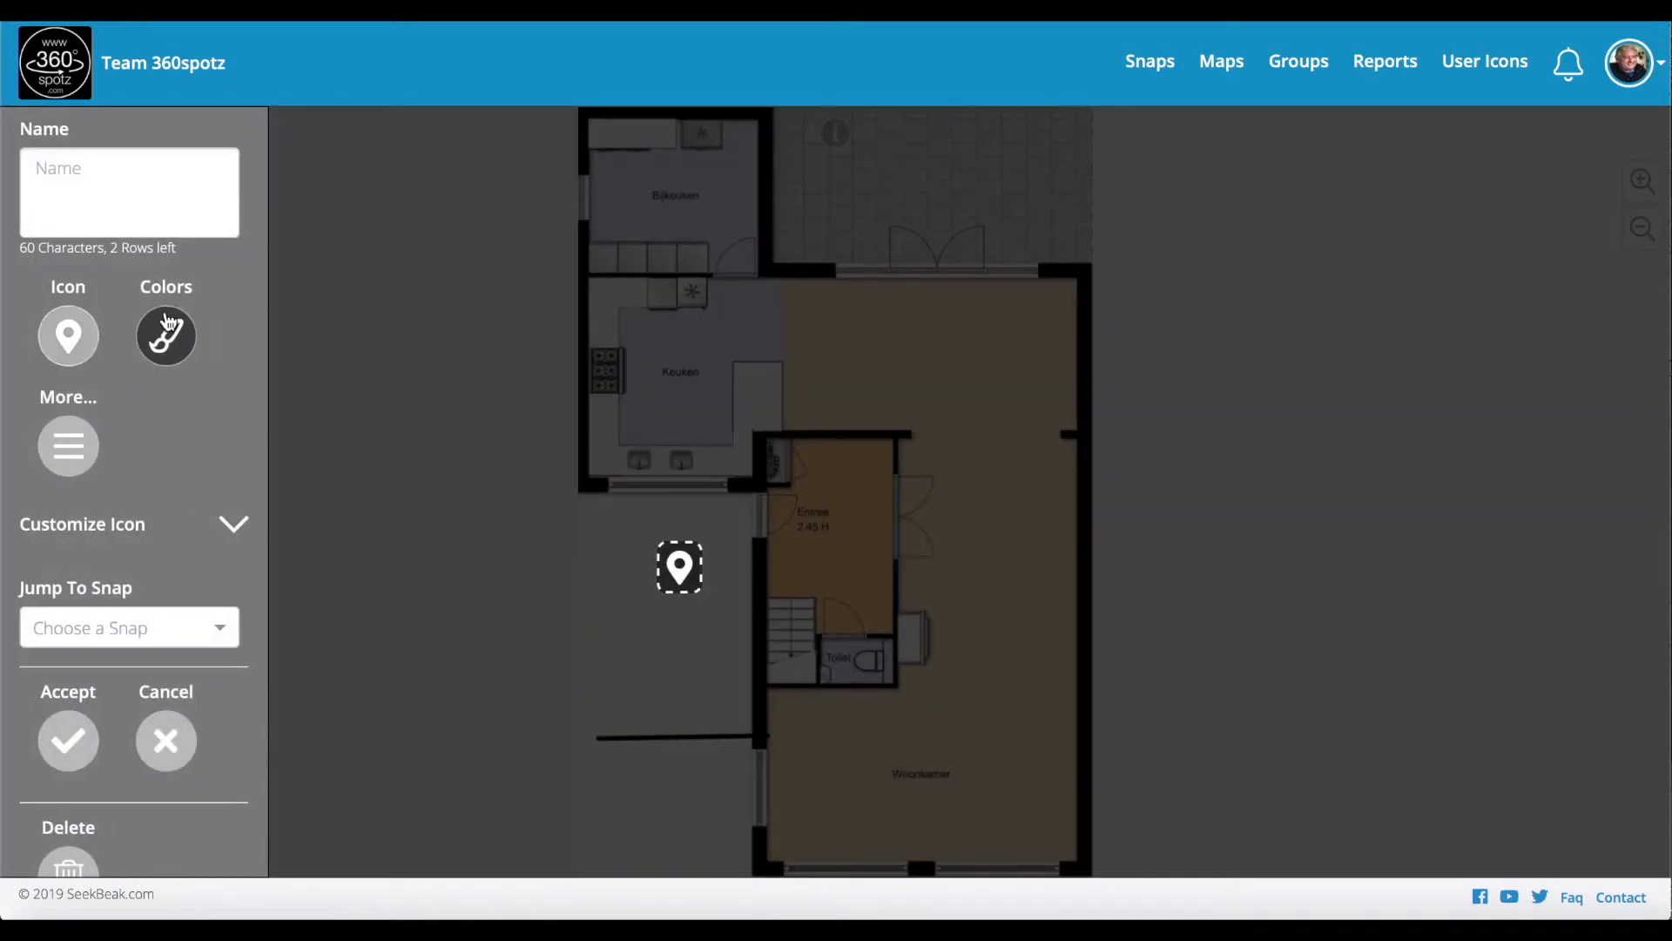
{"action": "left_click", "coordinate": [127, 620]}
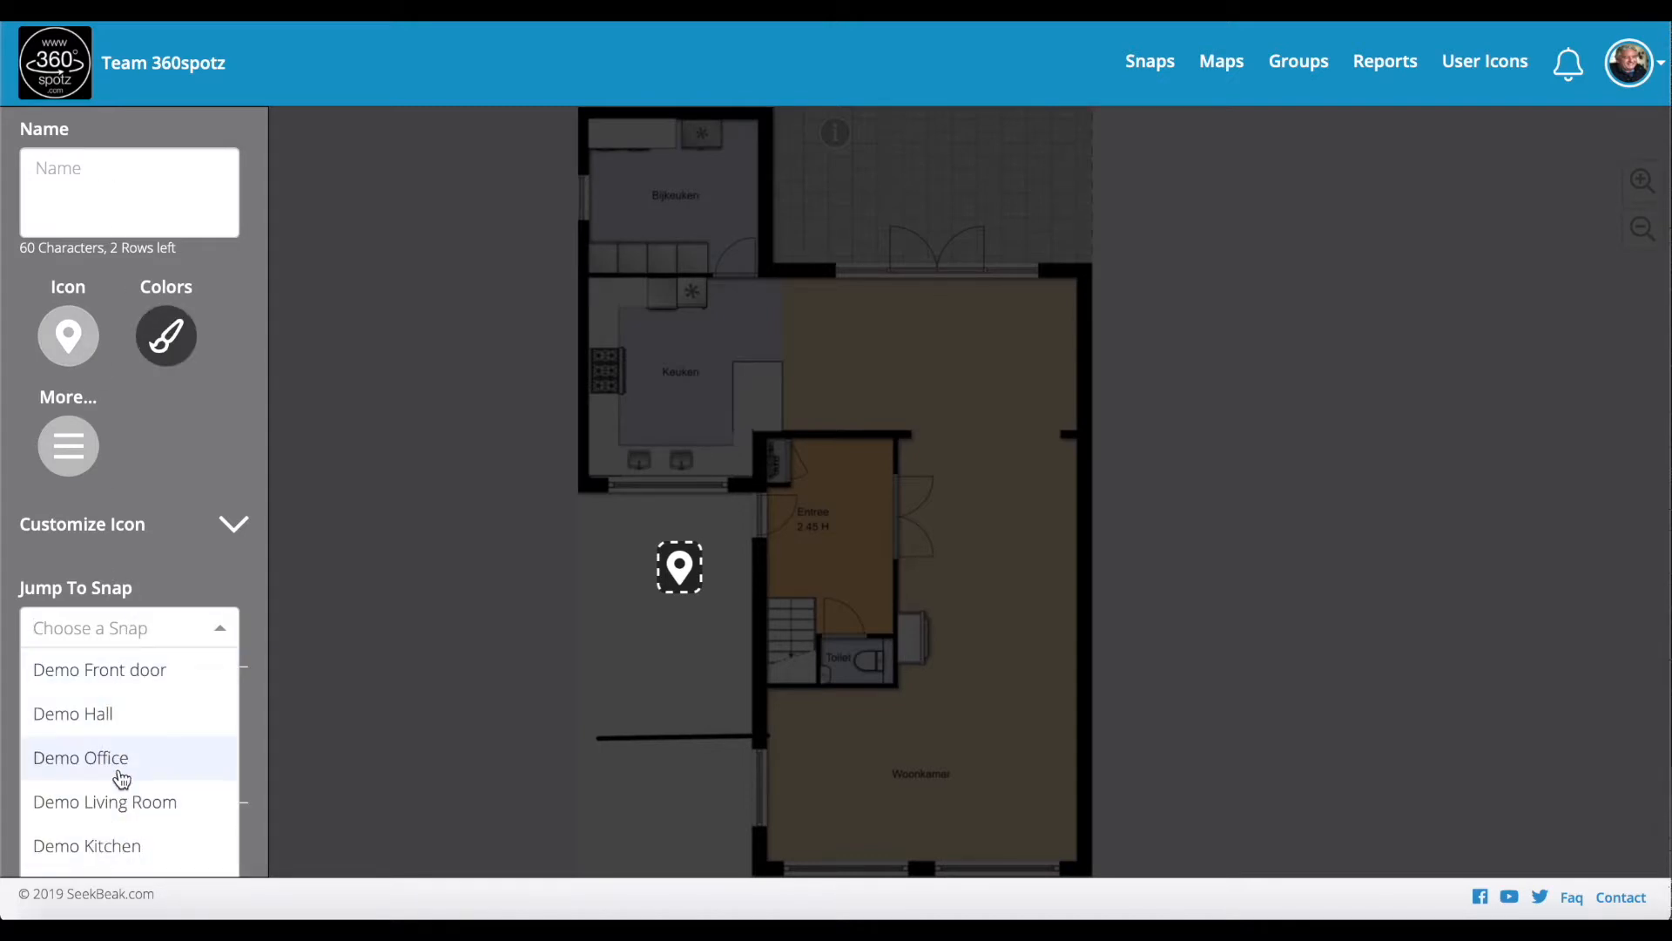
{"action": "left_click", "coordinate": [128, 676]}
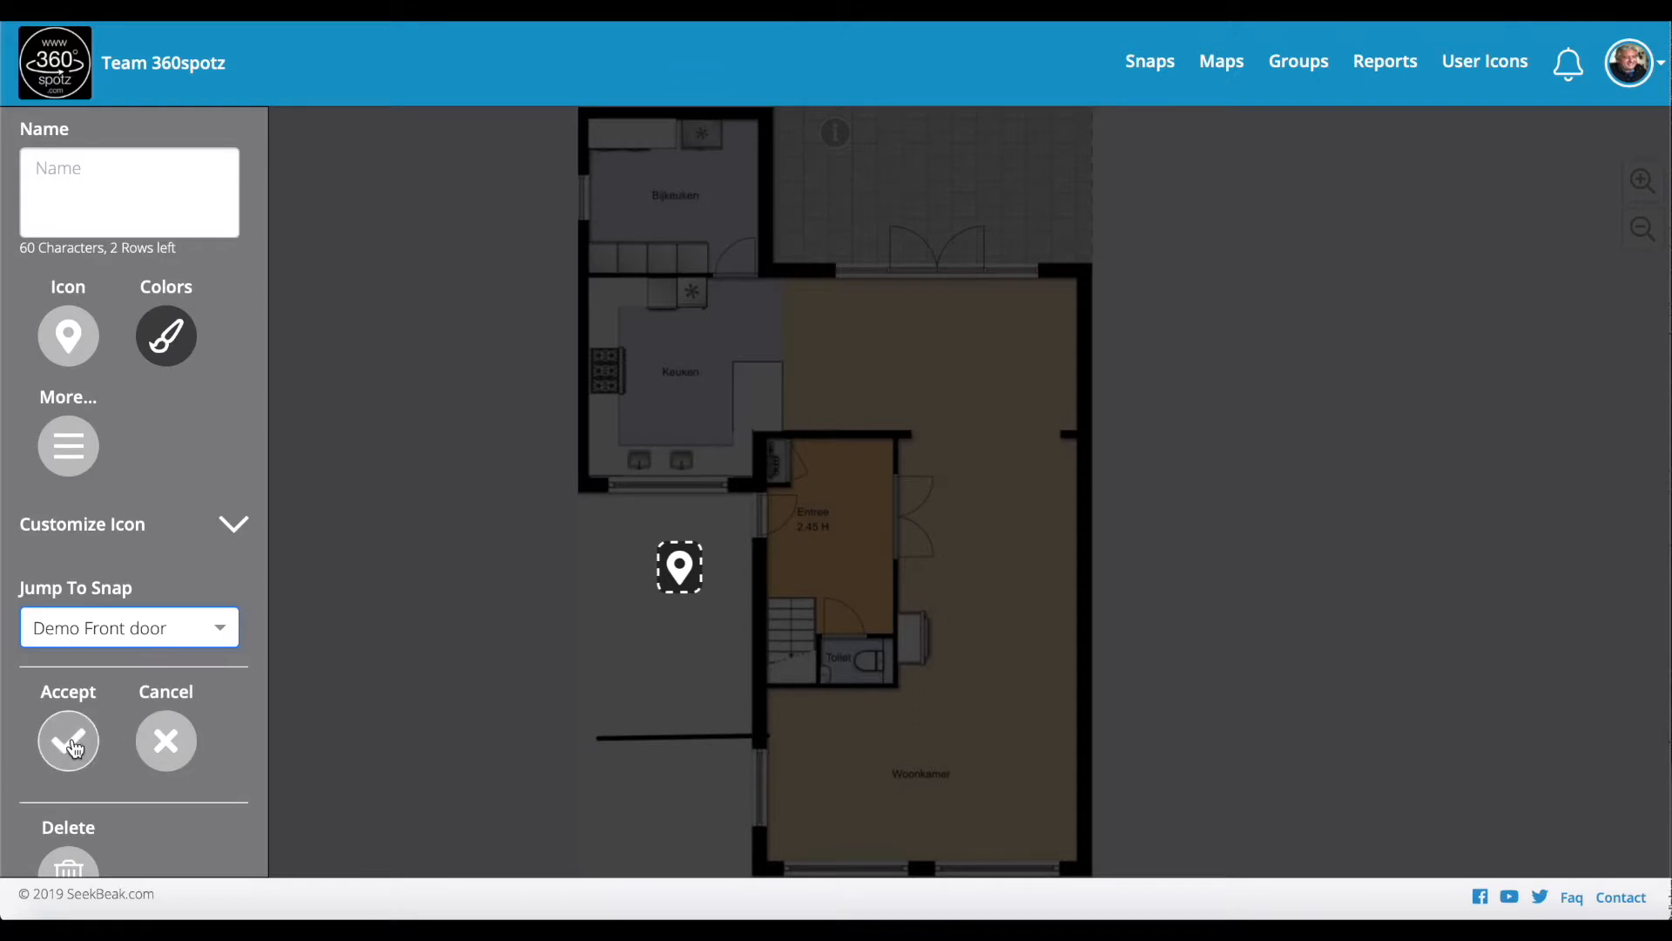
{"action": "left_click", "coordinate": [74, 746]}
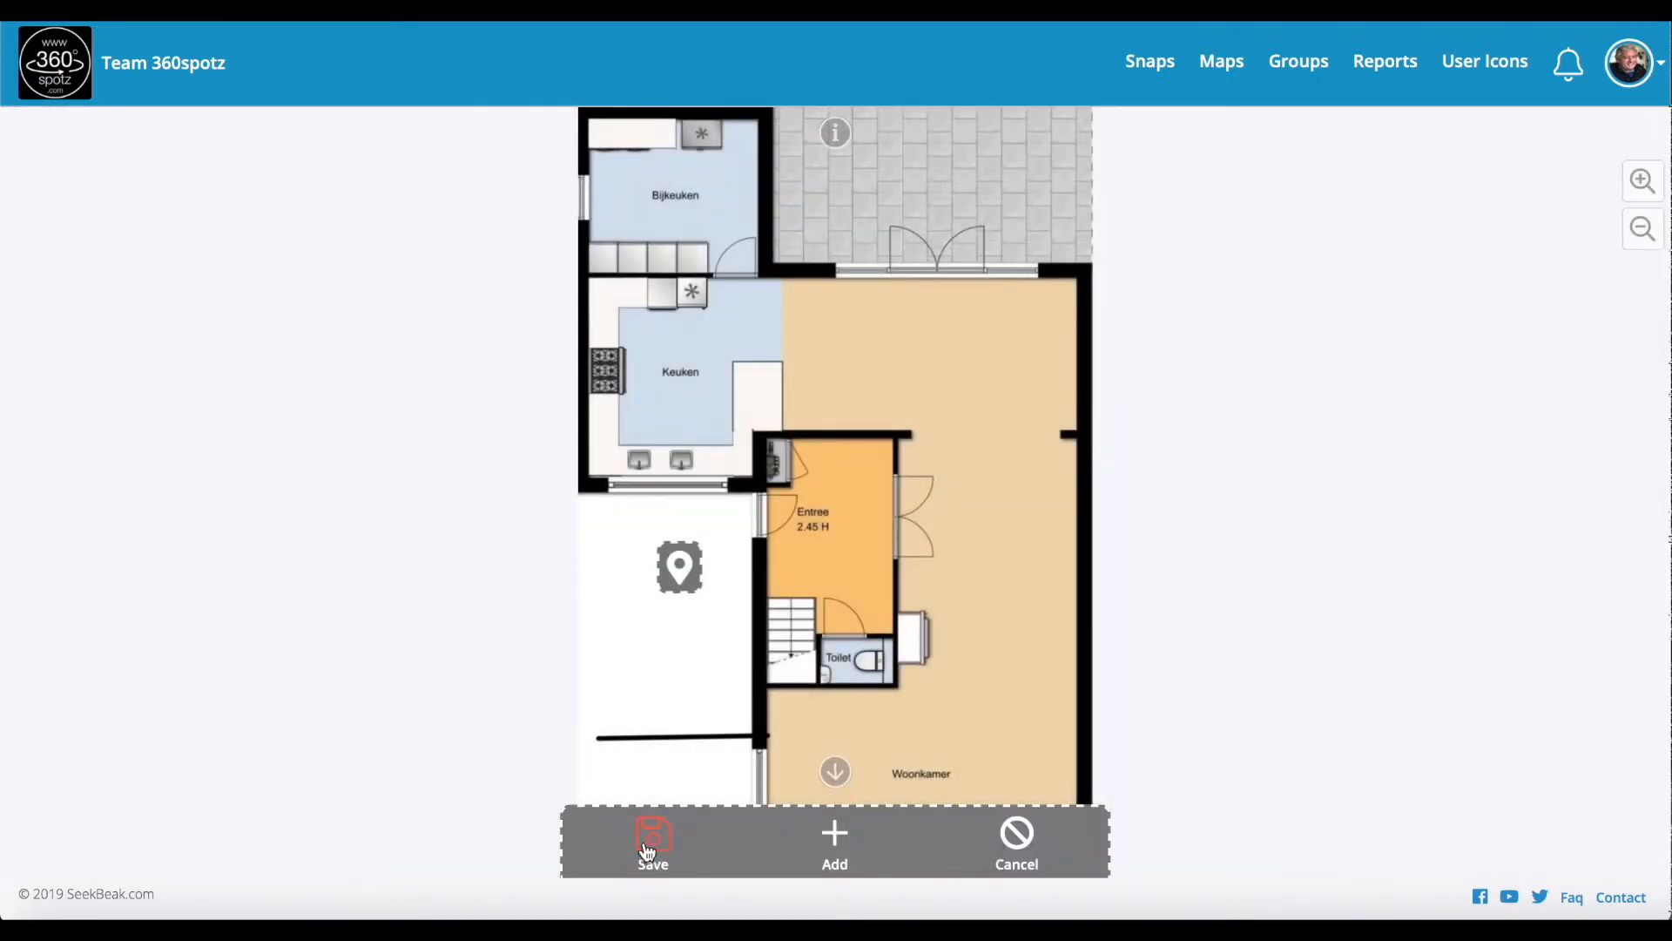
Step: Add a pin in the lower Woonkamer area linked to Demo Living Room
{"action": "left_click", "coordinate": [835, 839]}
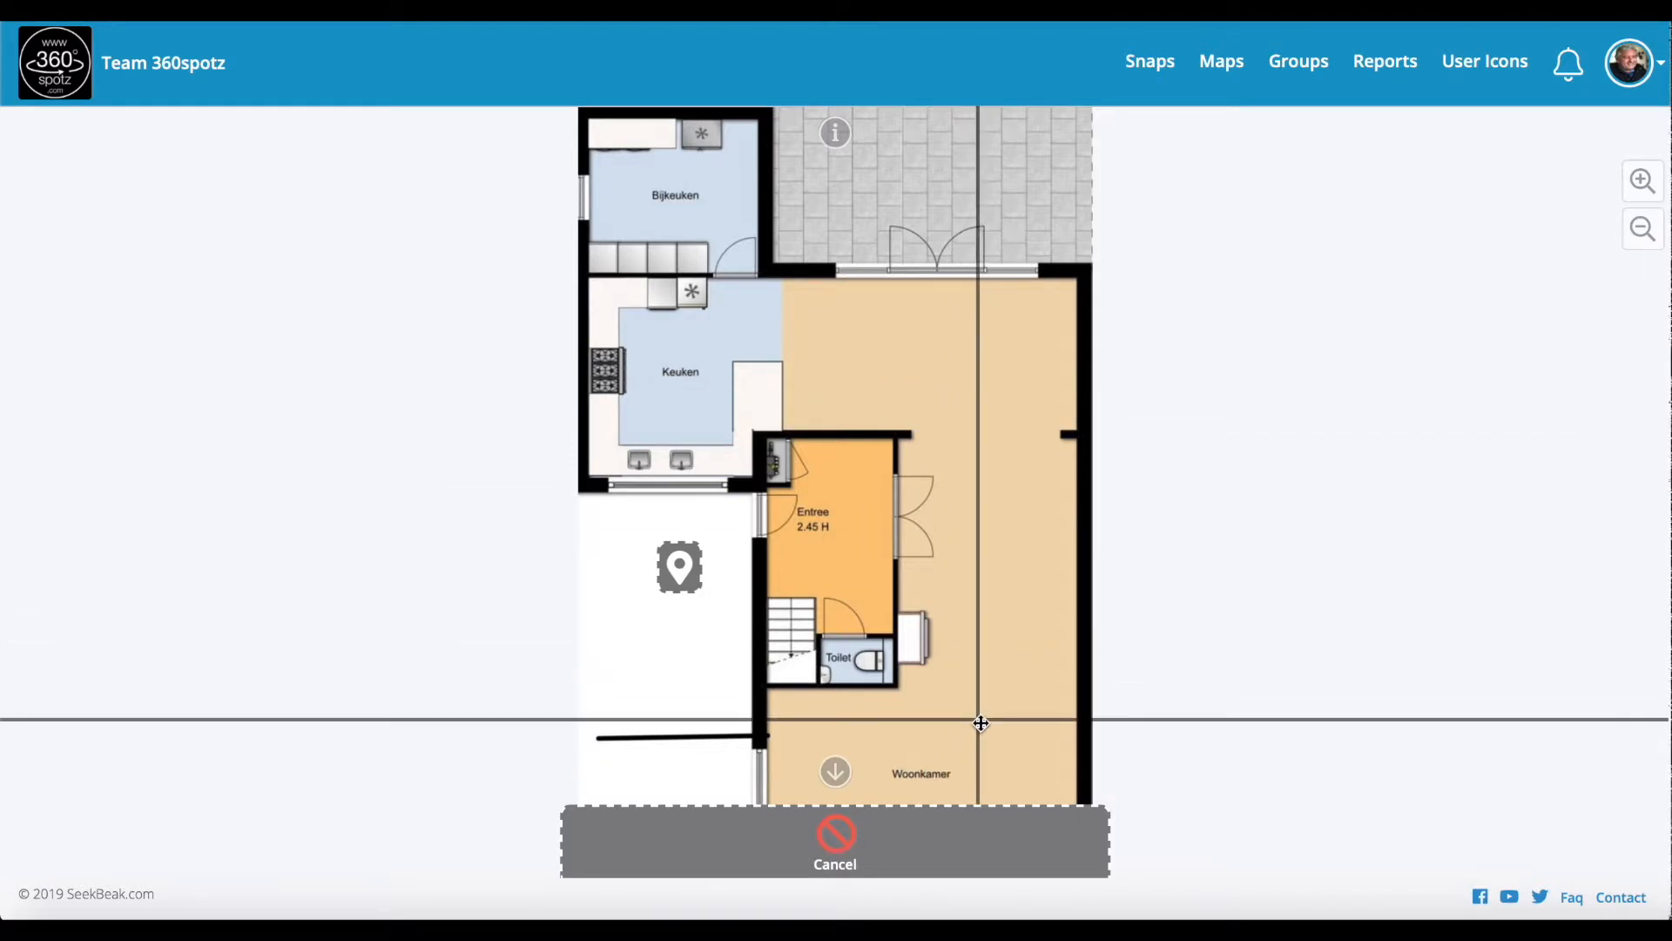
{"action": "left_click", "coordinate": [981, 723]}
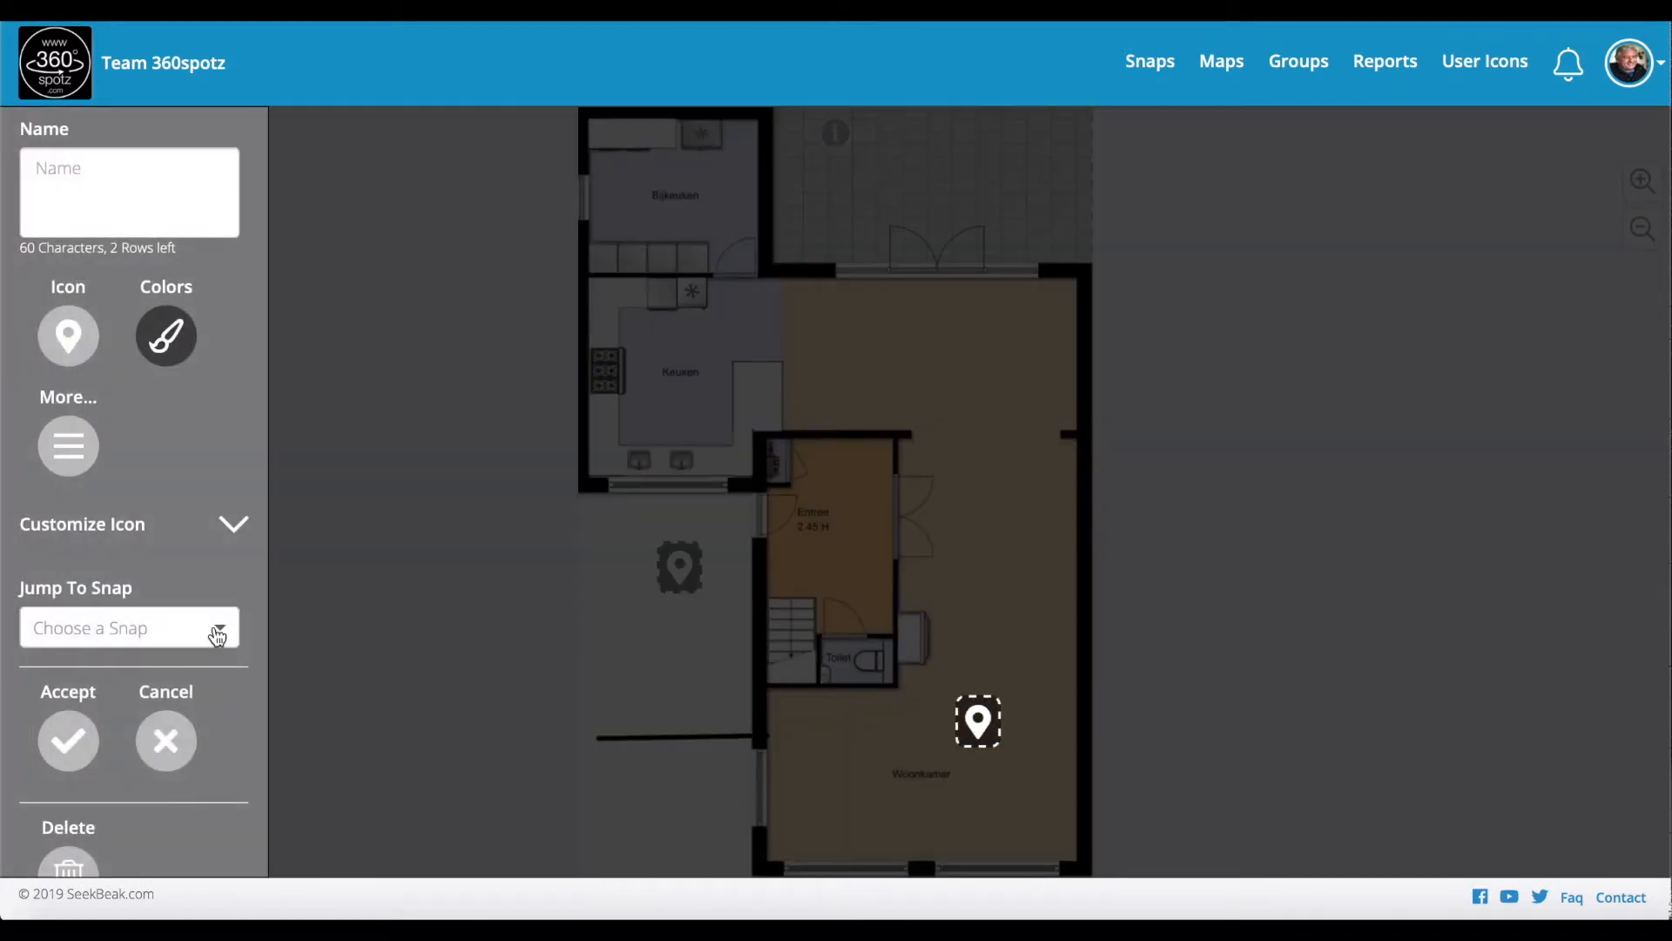
{"action": "left_click", "coordinate": [217, 637]}
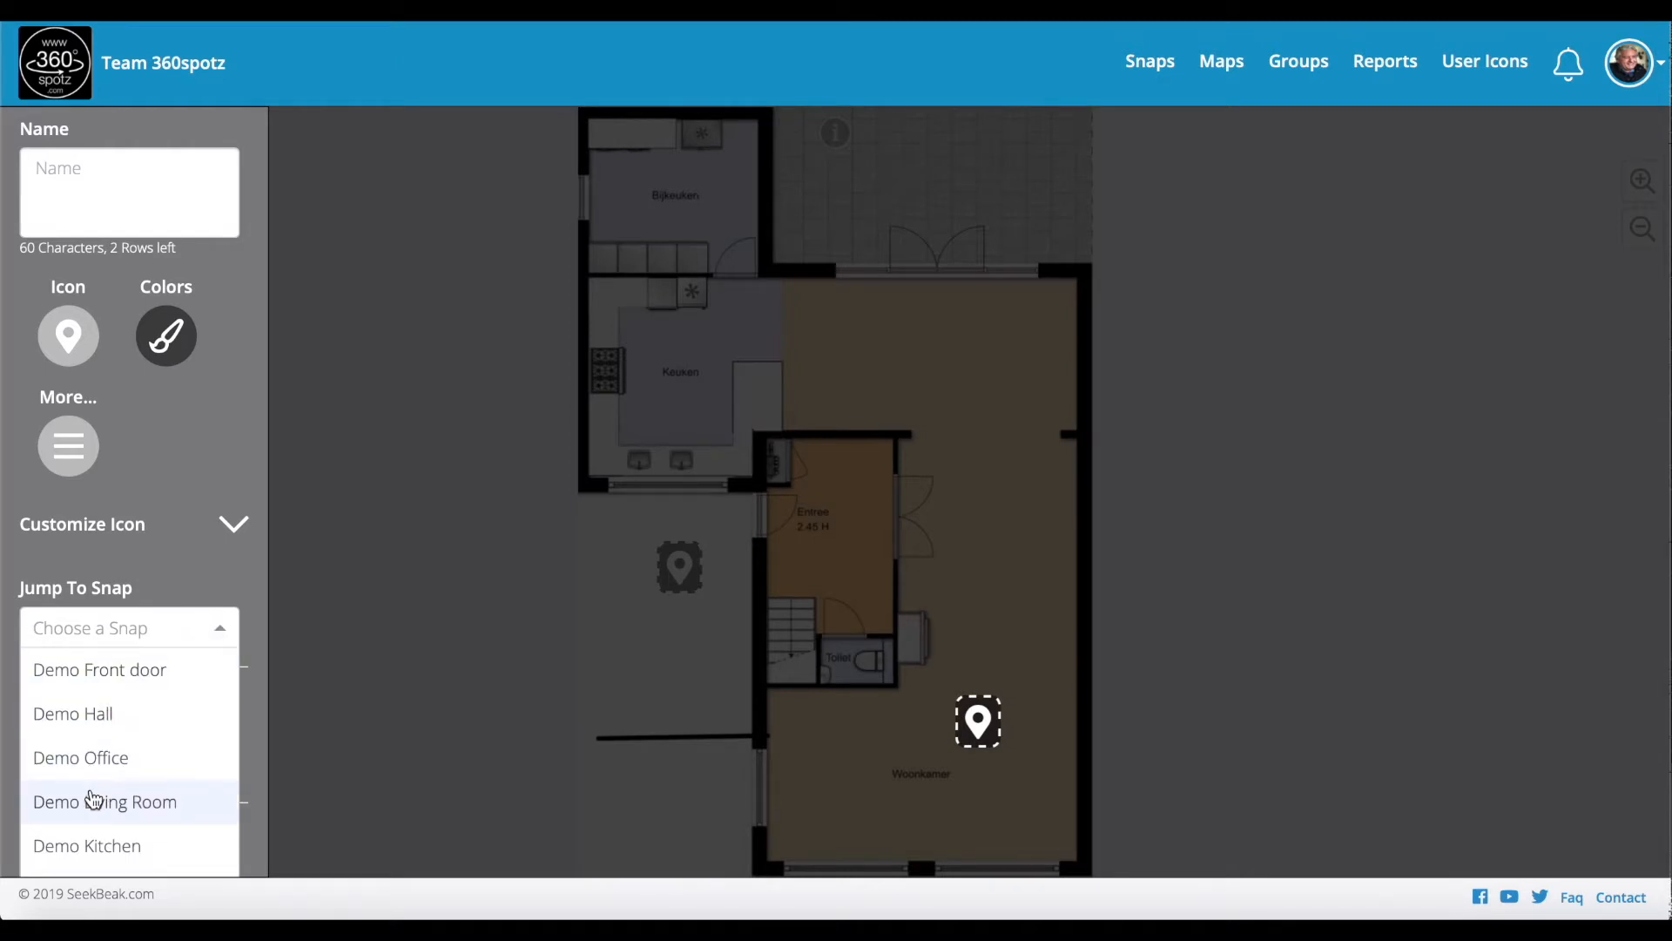
{"action": "left_click", "coordinate": [93, 799]}
{"action": "left_click", "coordinate": [68, 739]}
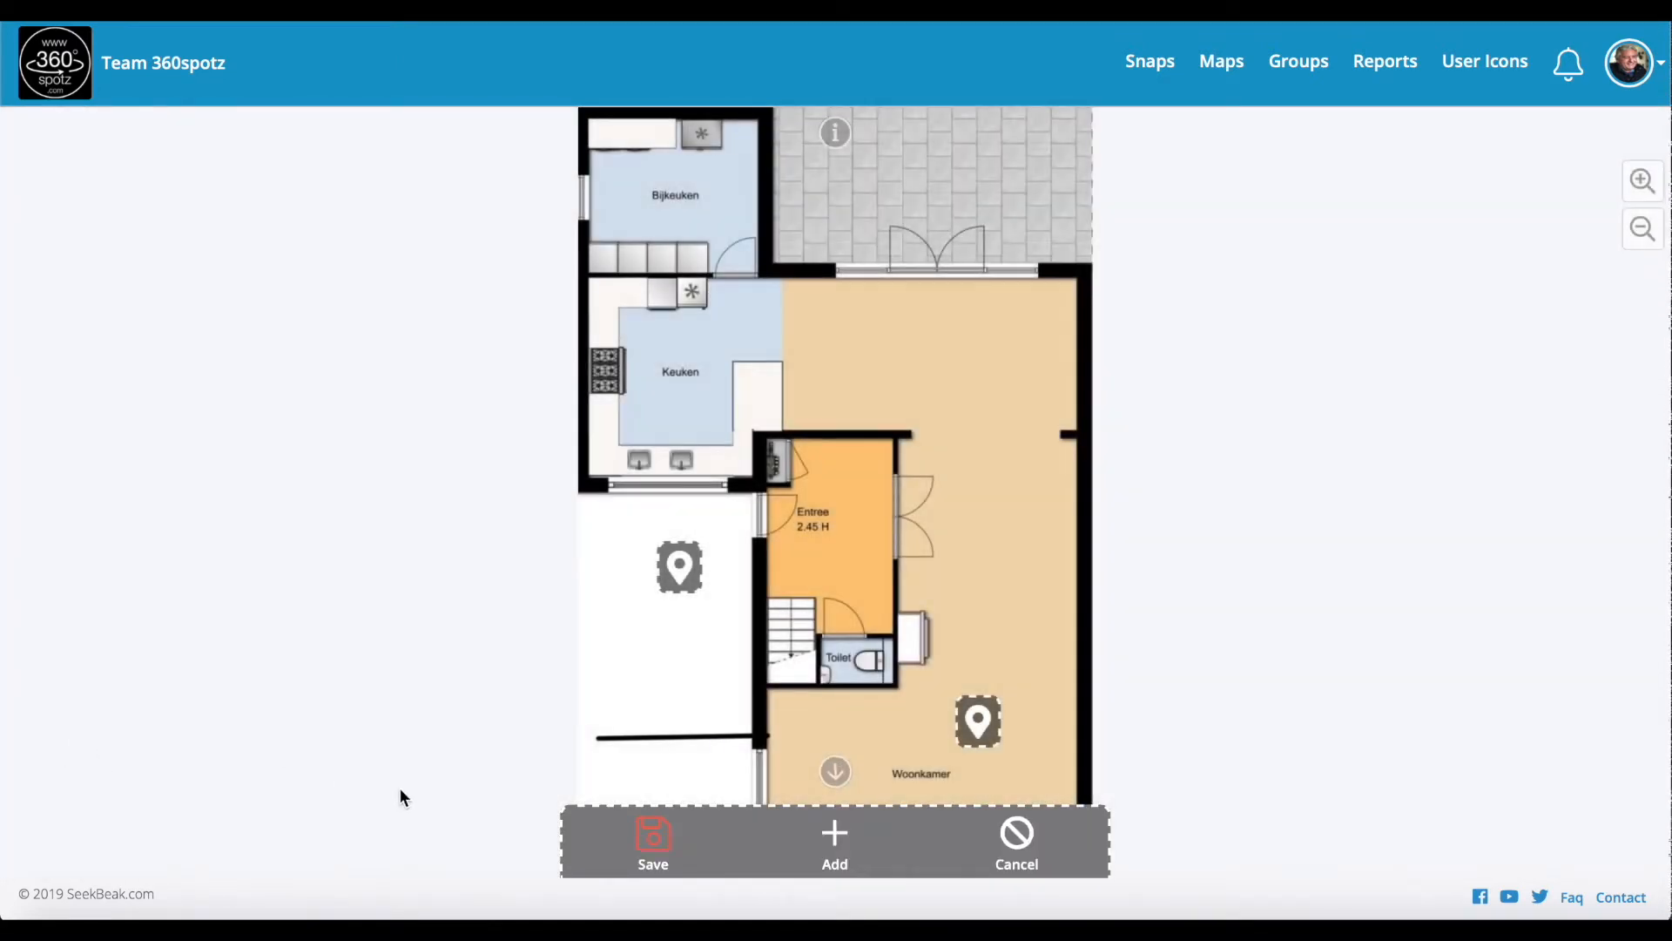
Step: Add a pin in the upper Woonkamer area linked to Demo Kitchen, then save the map pins
{"action": "left_click", "coordinate": [817, 840]}
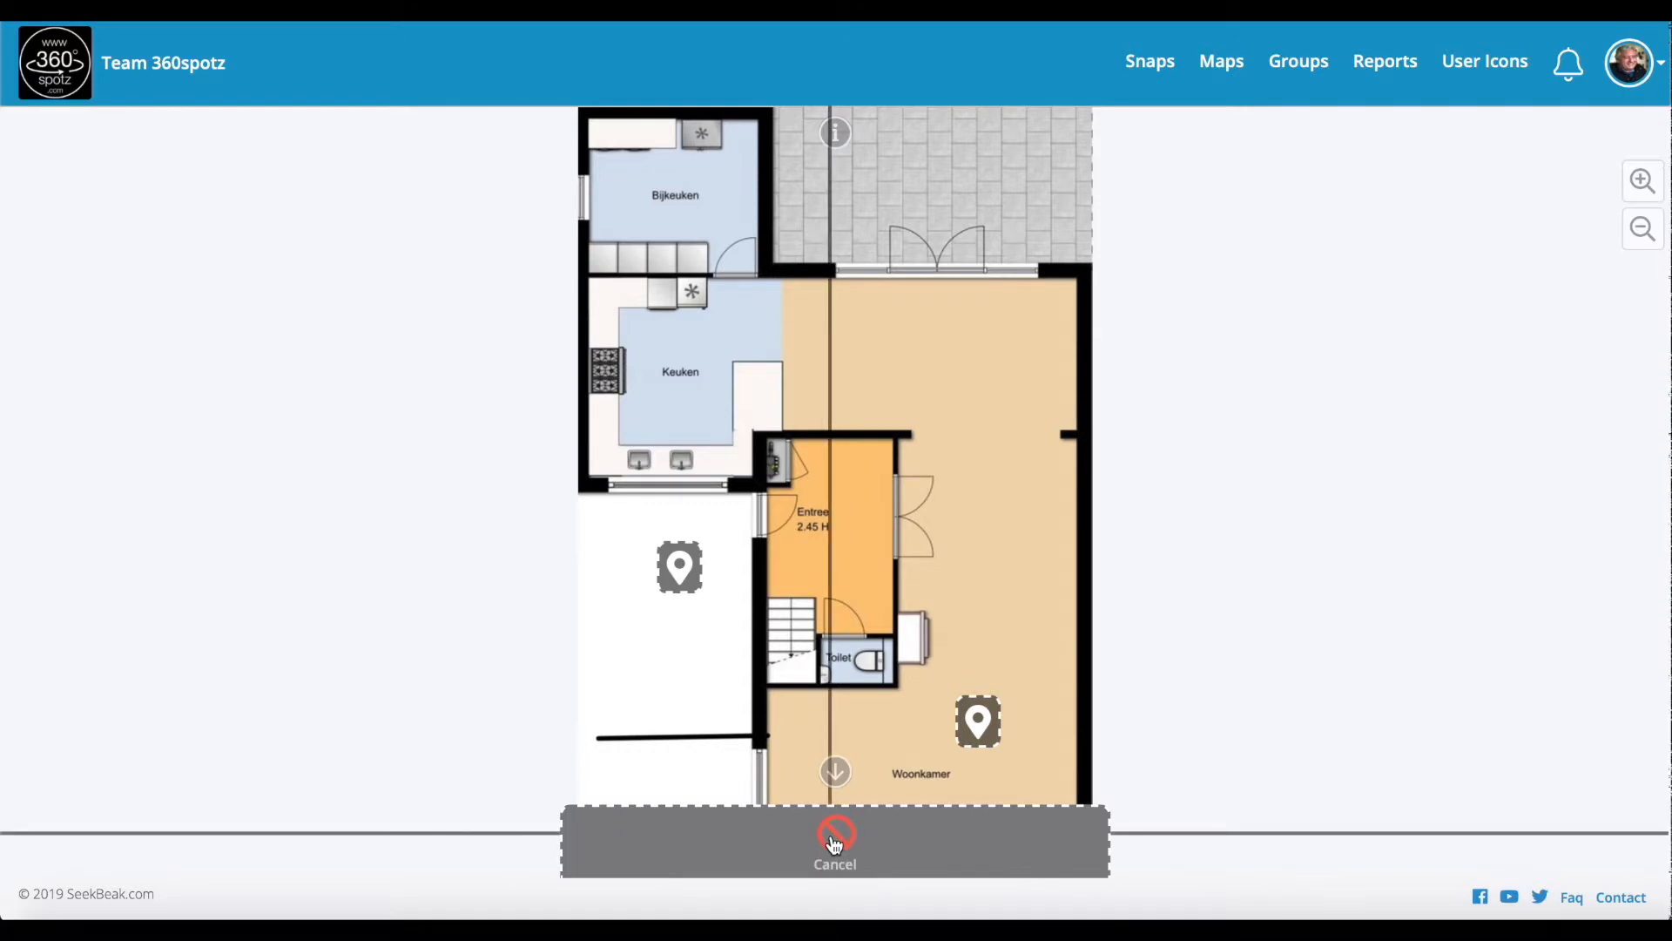
{"action": "left_click", "coordinate": [942, 362]}
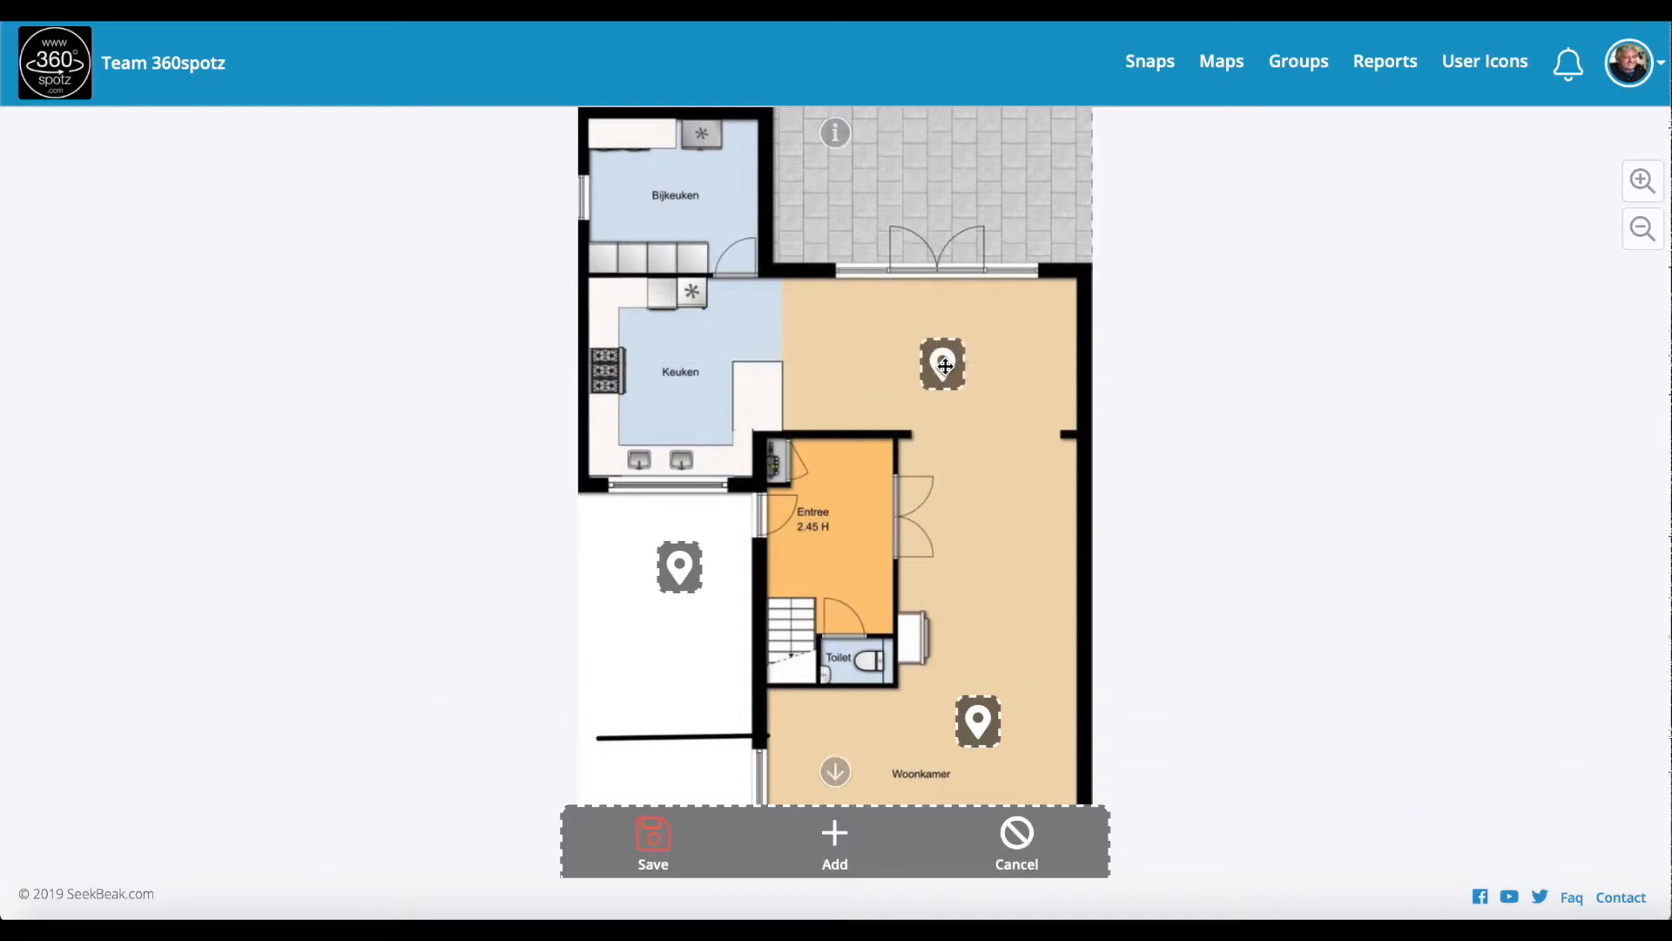
{"action": "left_click", "coordinate": [942, 362]}
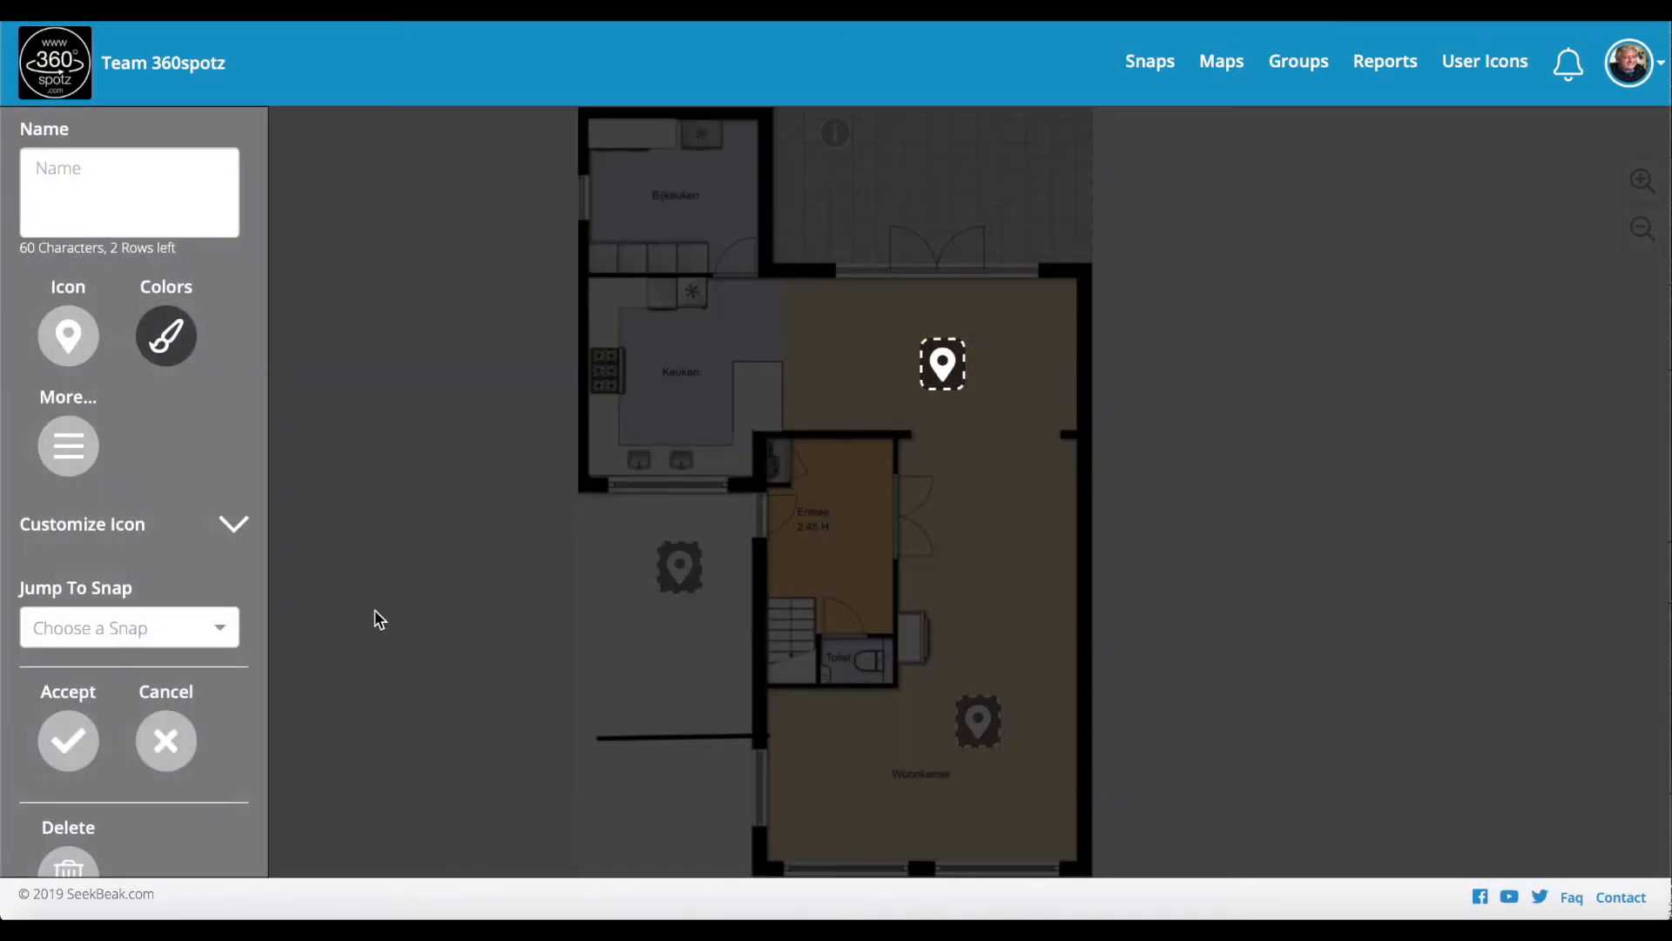
{"action": "left_click", "coordinate": [219, 628]}
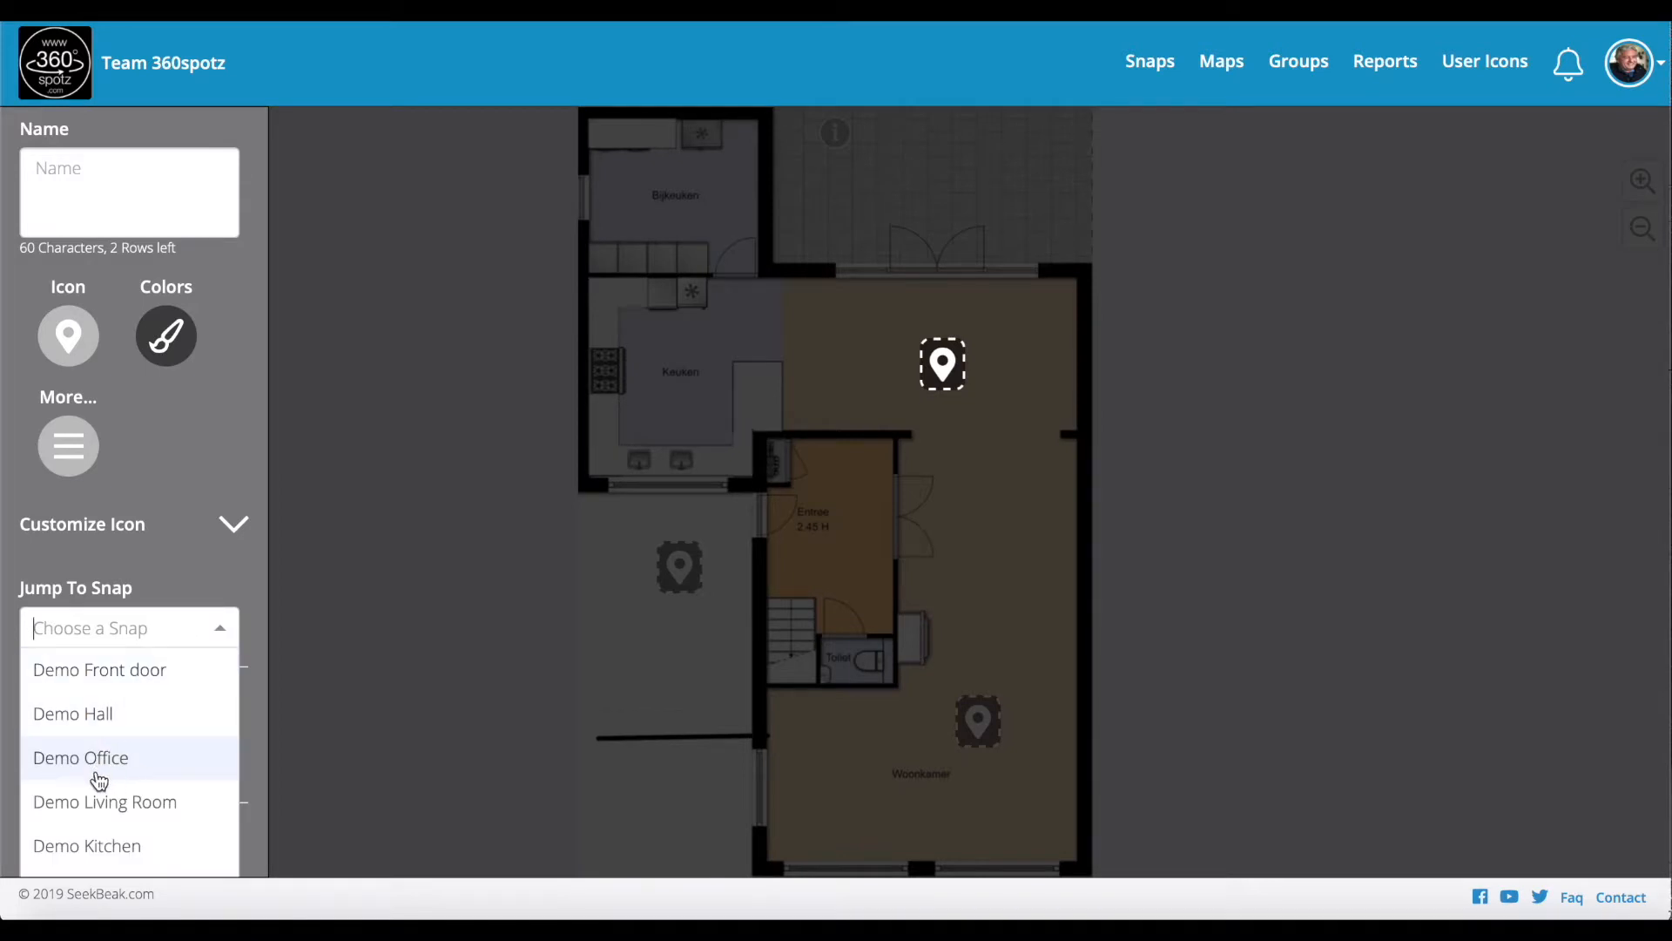
{"action": "left_click", "coordinate": [92, 846]}
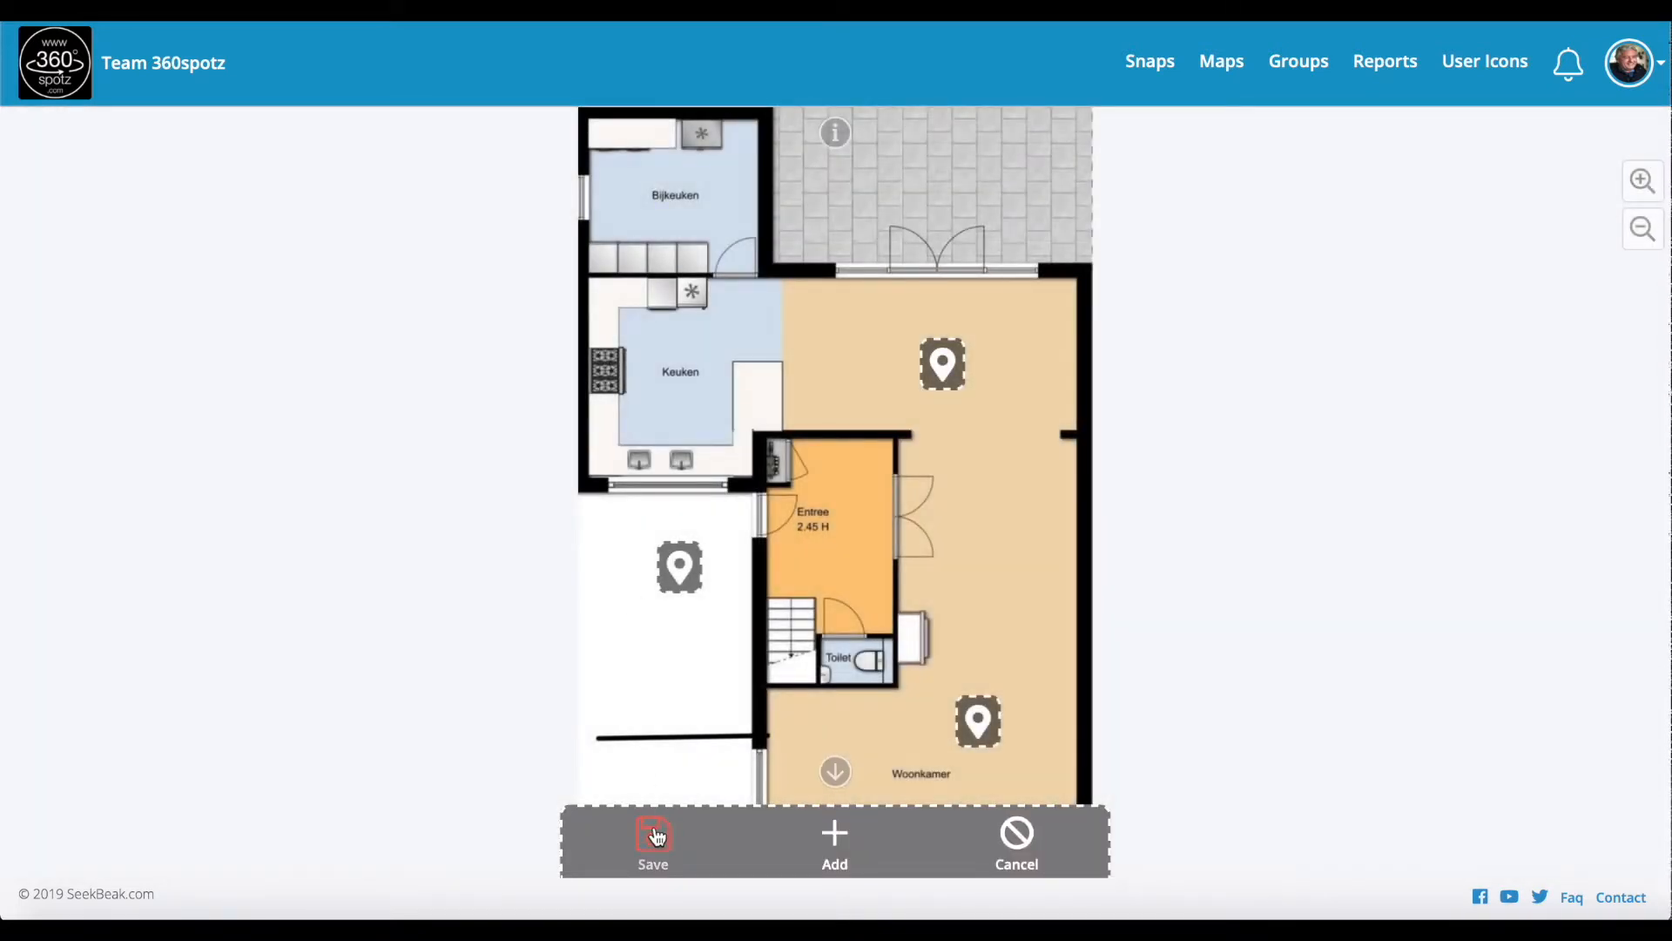
{"action": "left_click", "coordinate": [655, 836]}
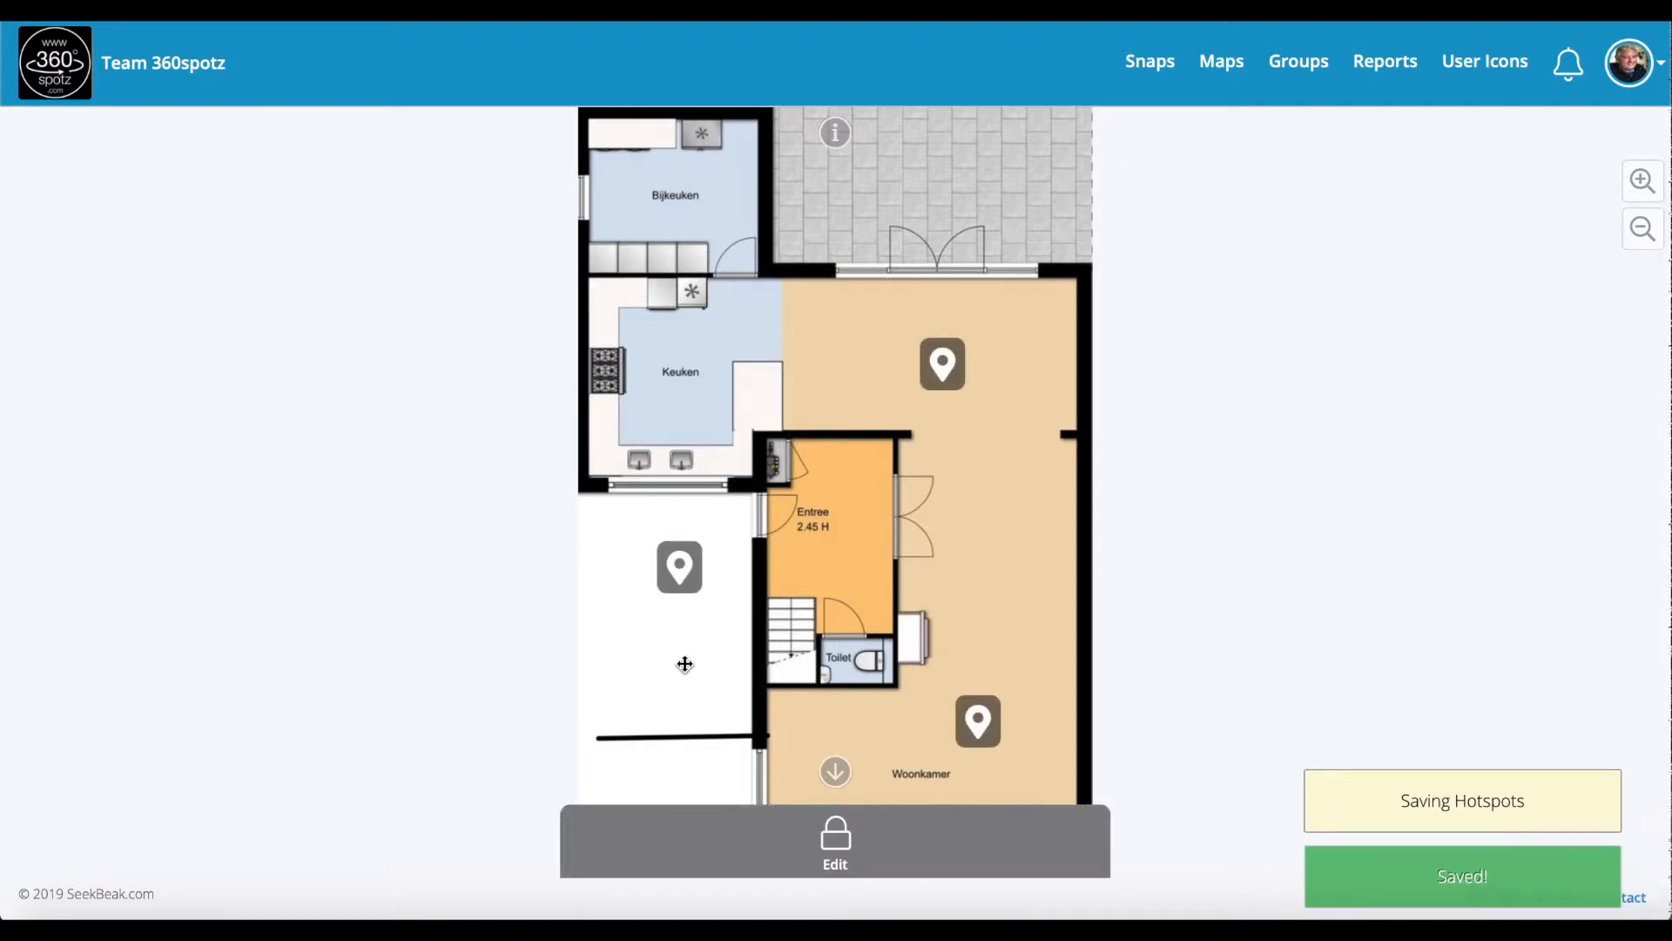
{"action": "left_click", "coordinate": [1154, 61]}
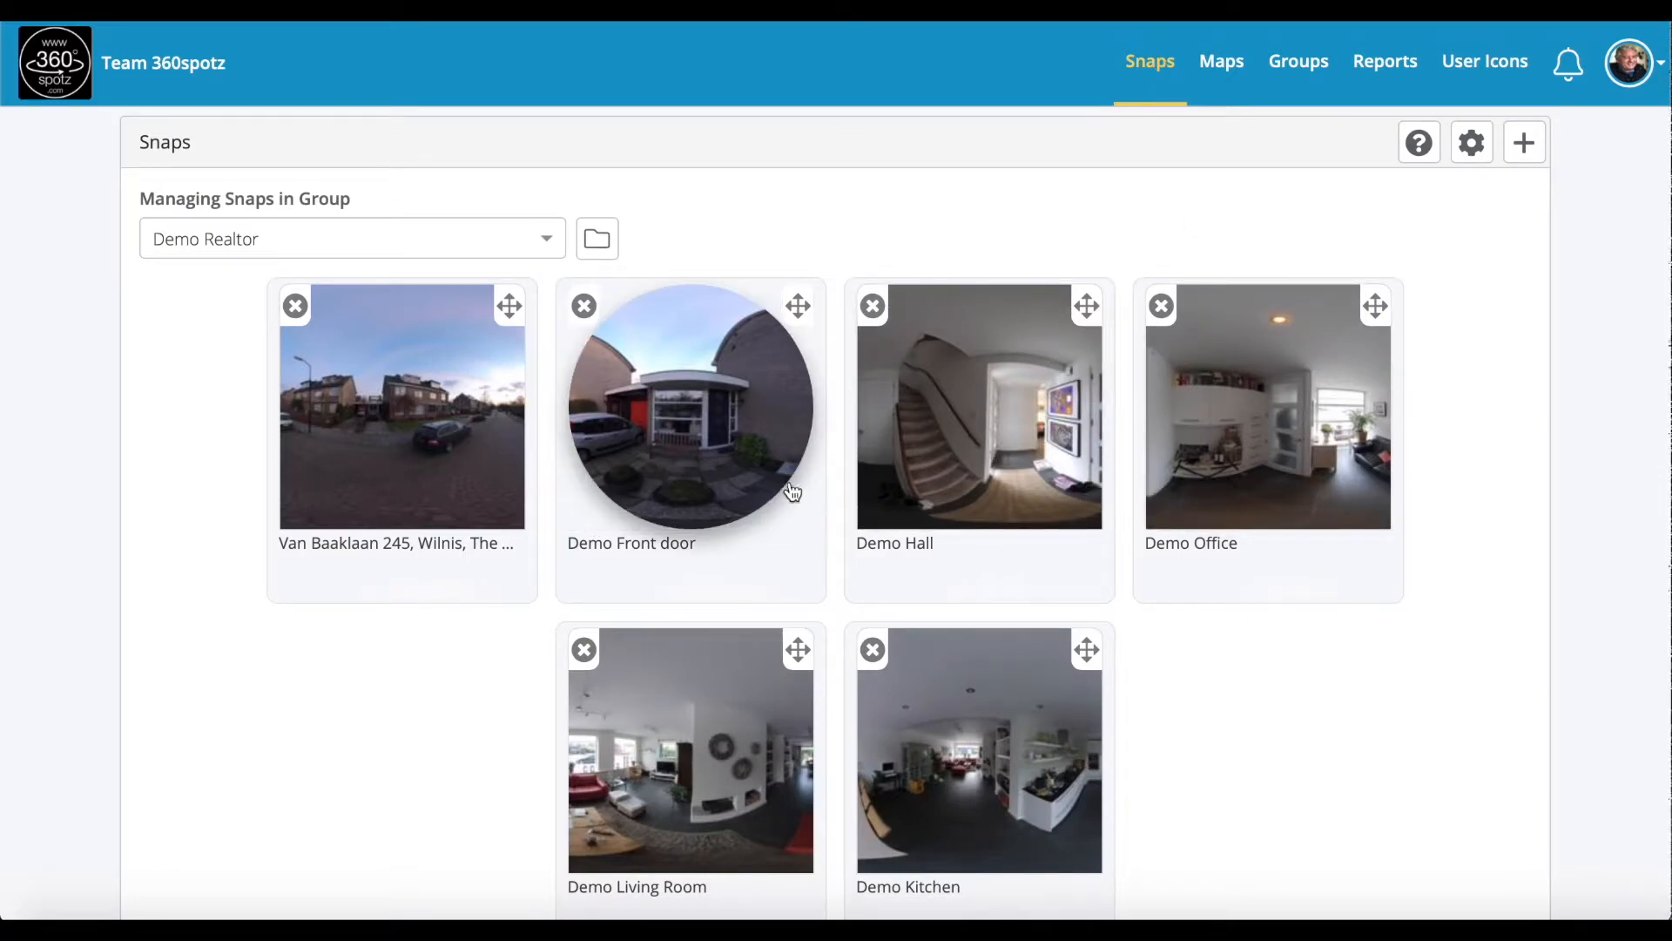
Step: Open the Demo Living Room tour and show the Ground Floor map over the panorama
{"action": "left_click", "coordinate": [734, 773]}
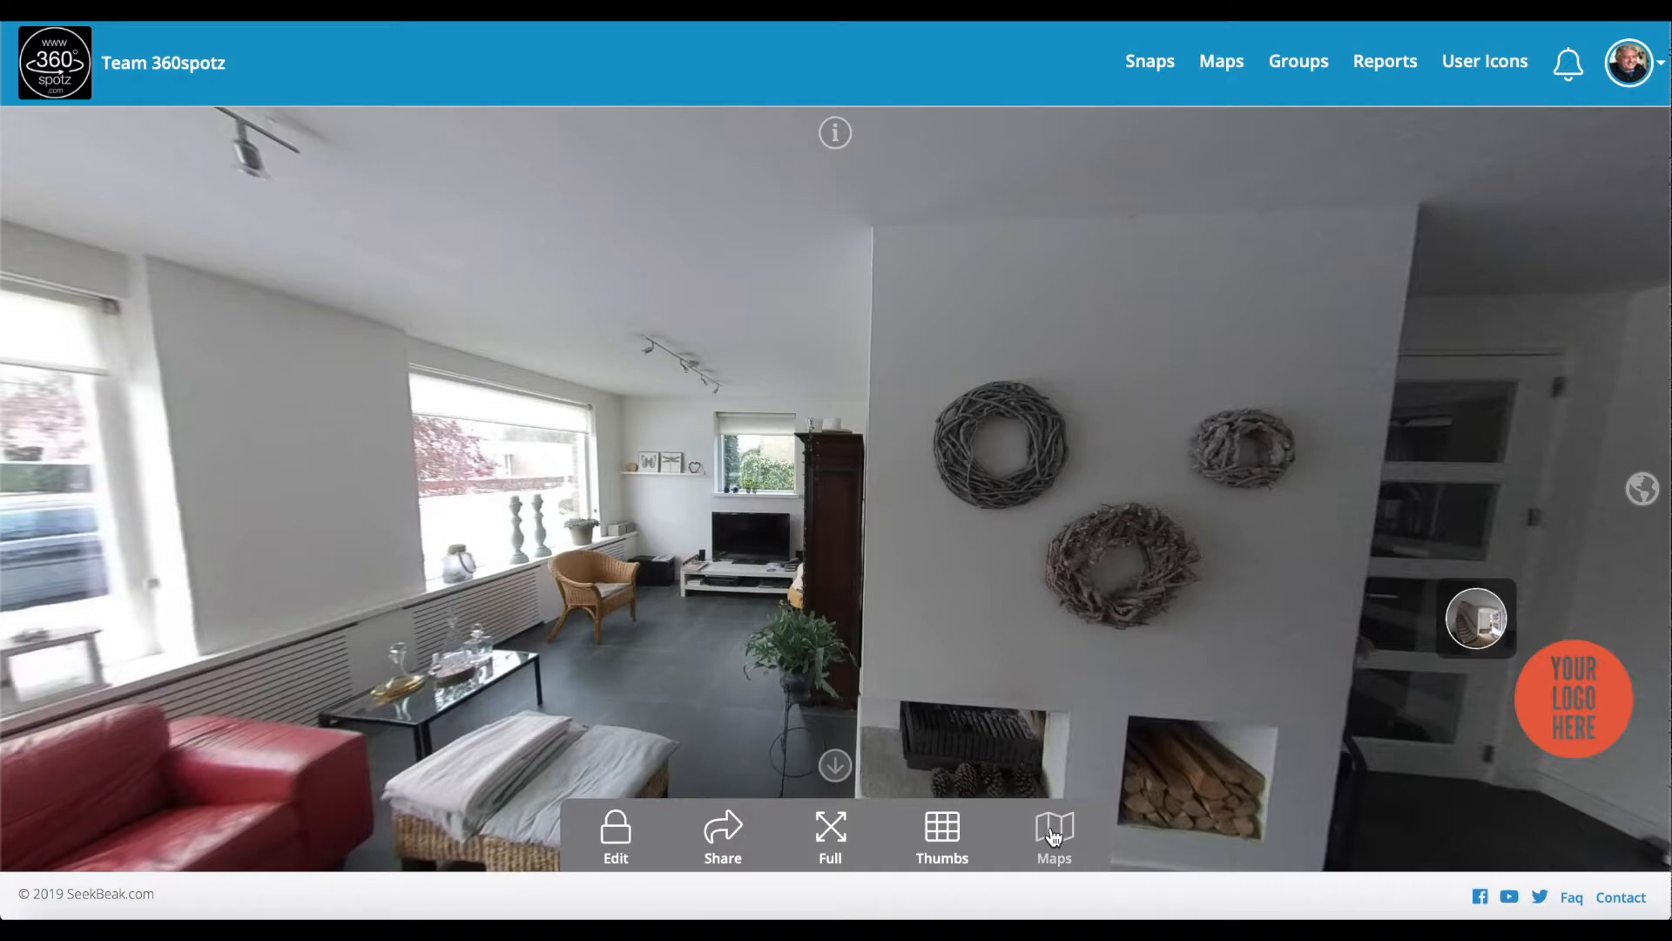
{"action": "left_click", "coordinate": [1052, 834]}
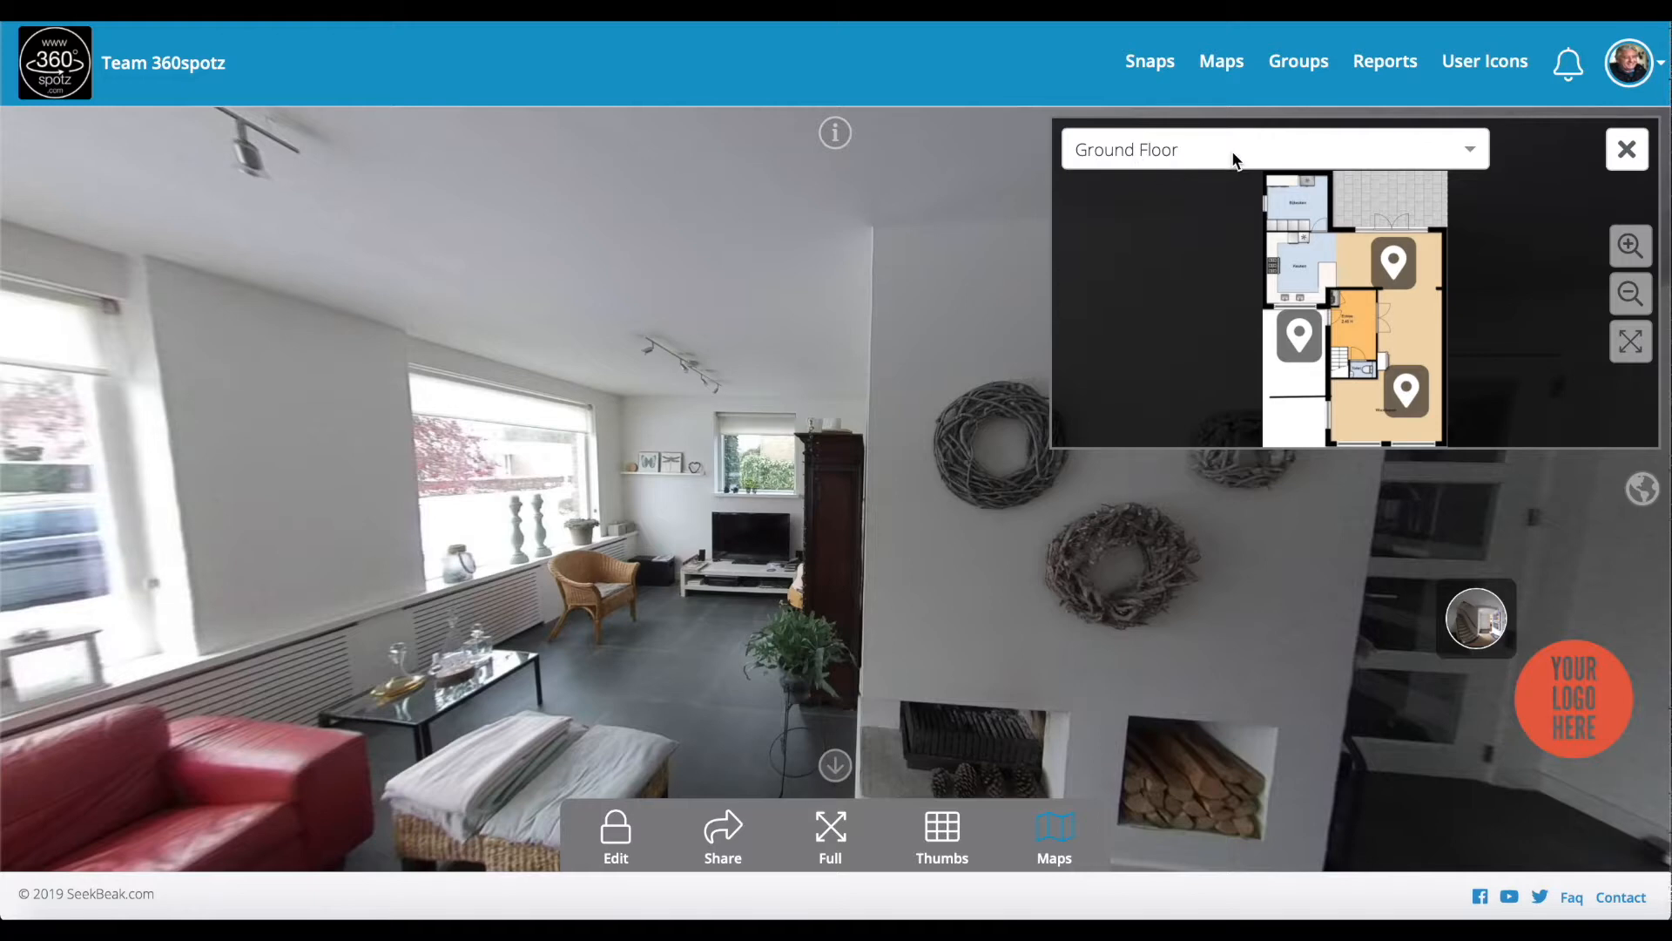
{"action": "left_click", "coordinate": [1470, 153]}
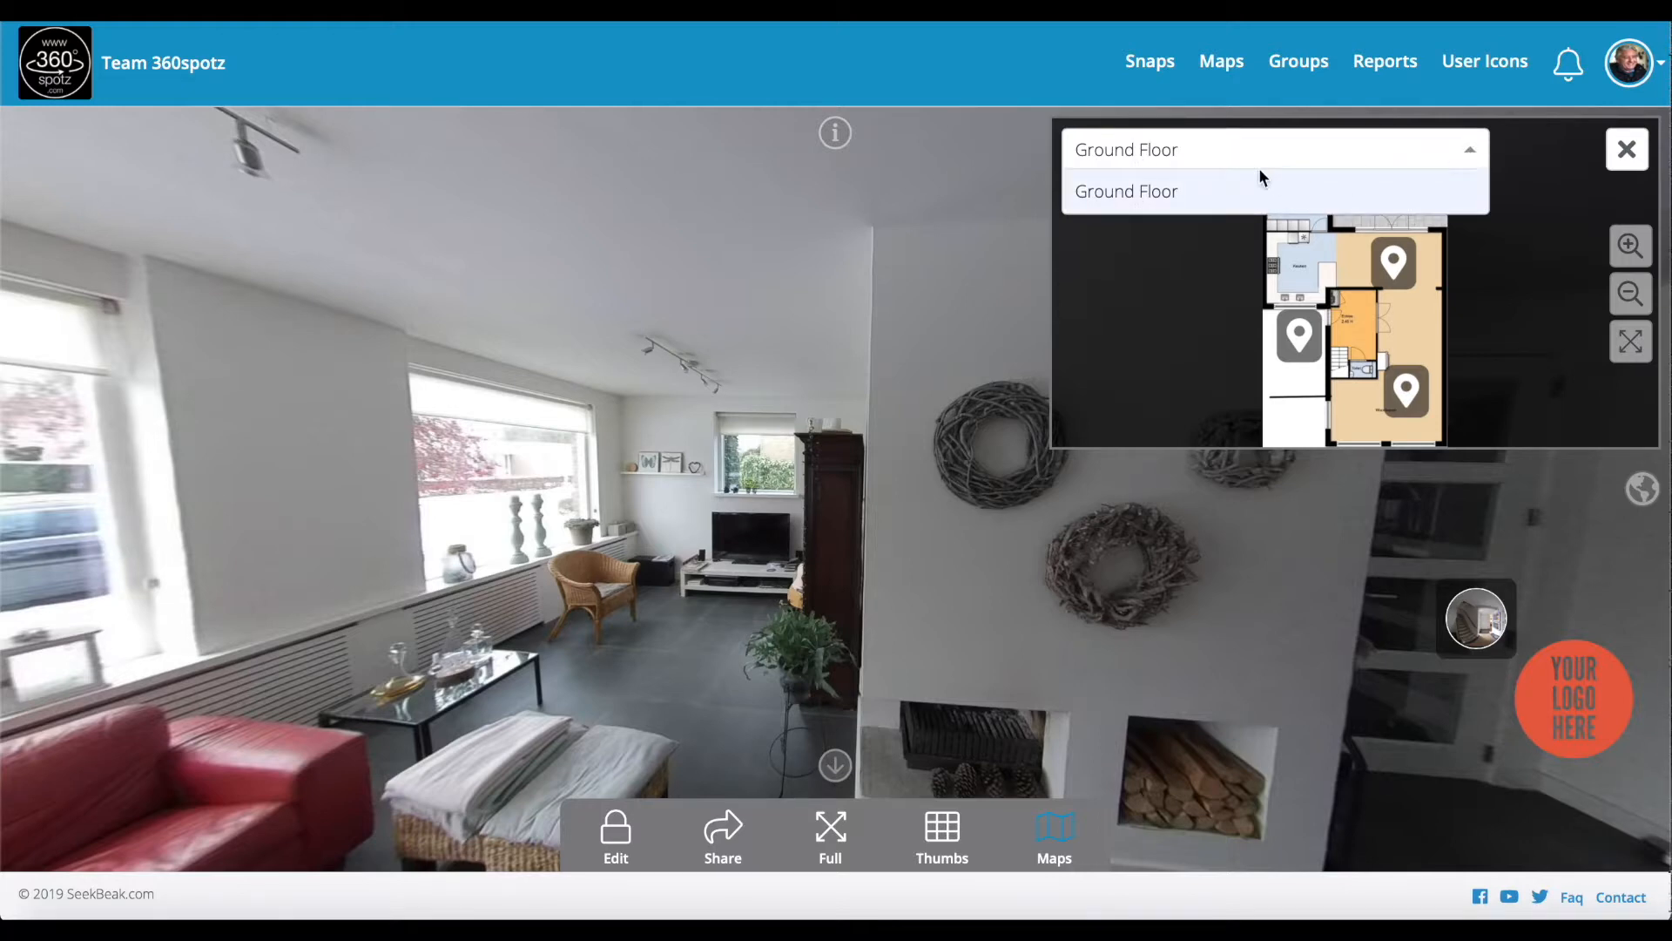
{"action": "left_click", "coordinate": [1476, 153]}
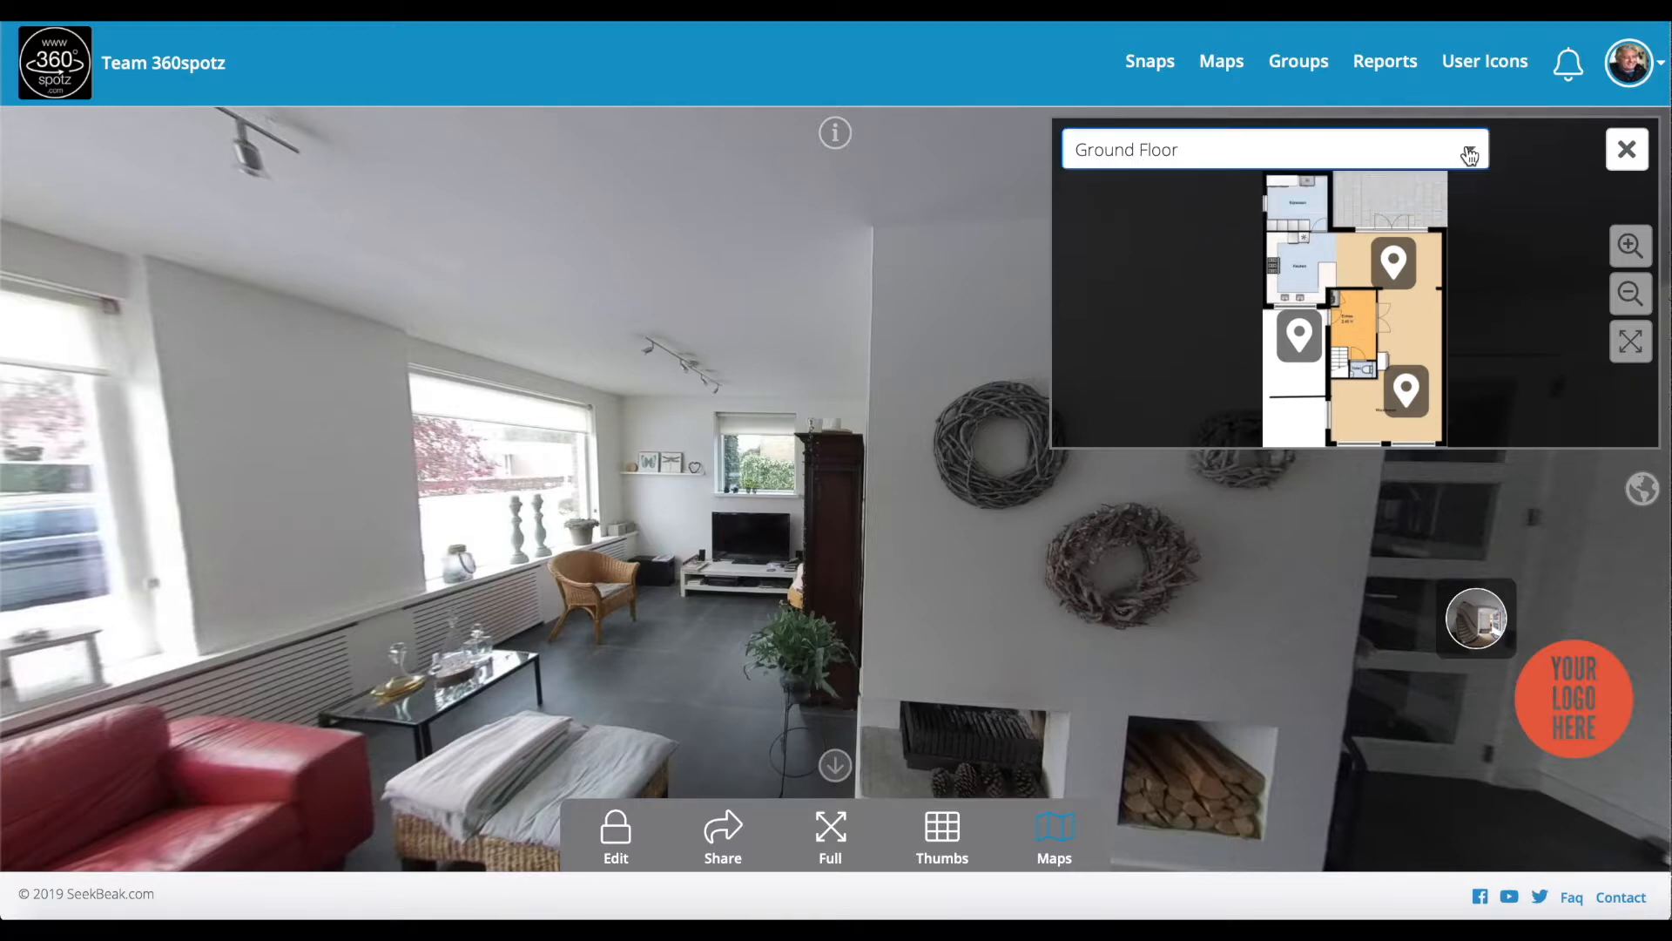
Step: Use the map pins to jump to the front door, living room and kitchen views
{"action": "left_click", "coordinate": [1308, 349]}
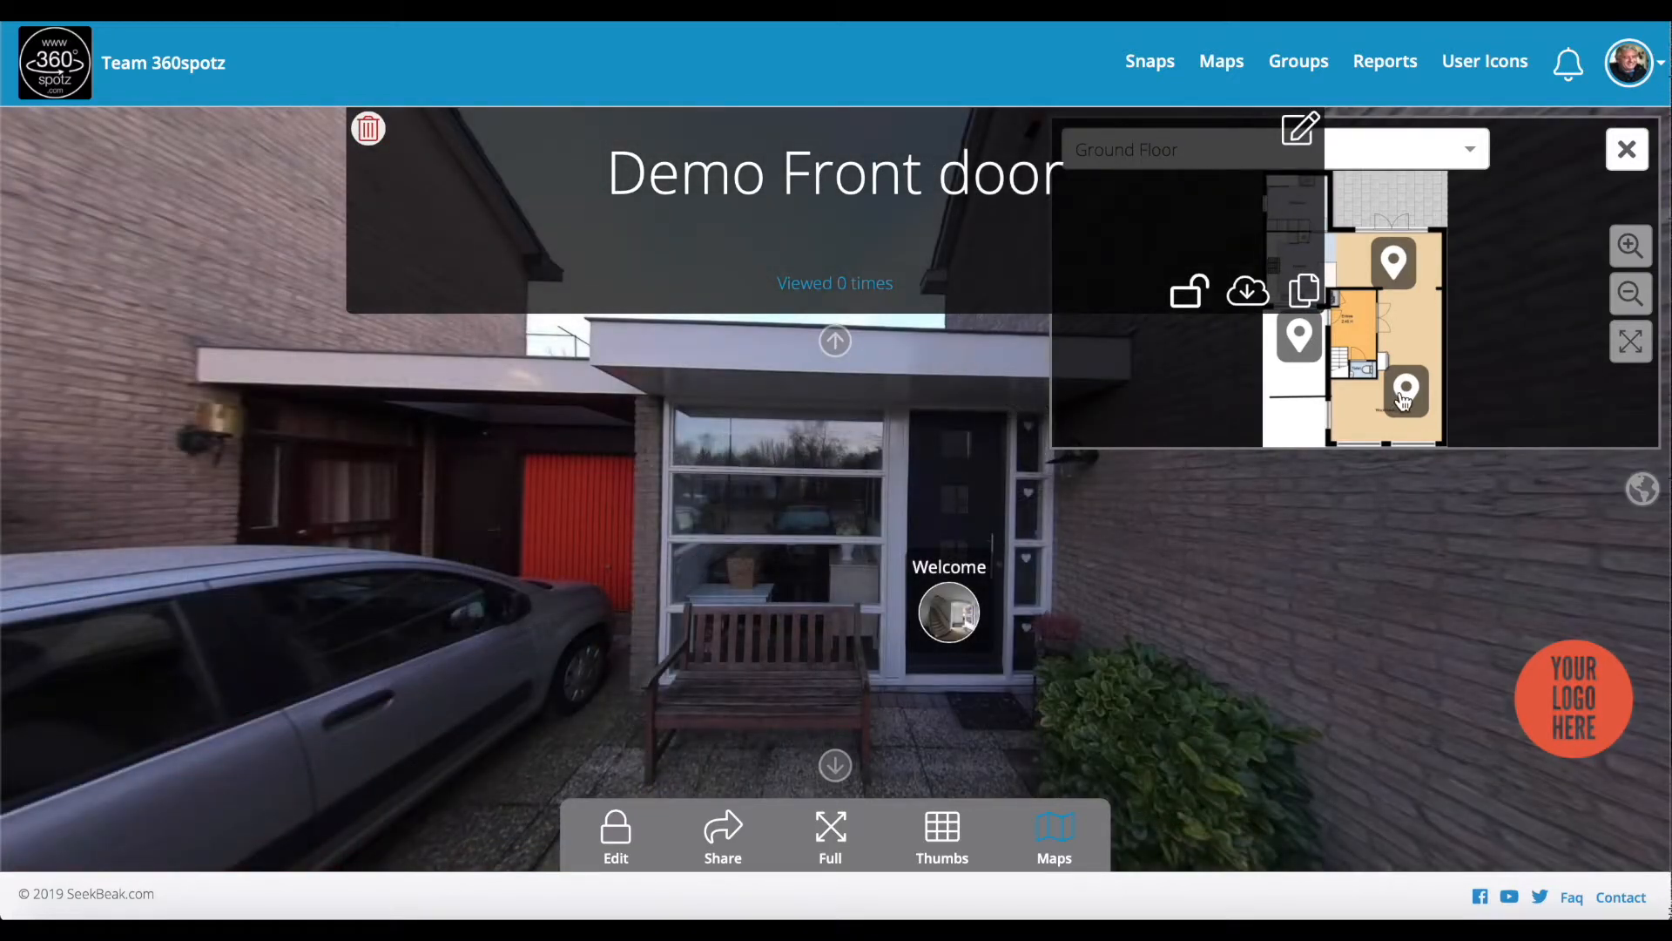
{"action": "left_click", "coordinate": [1405, 396]}
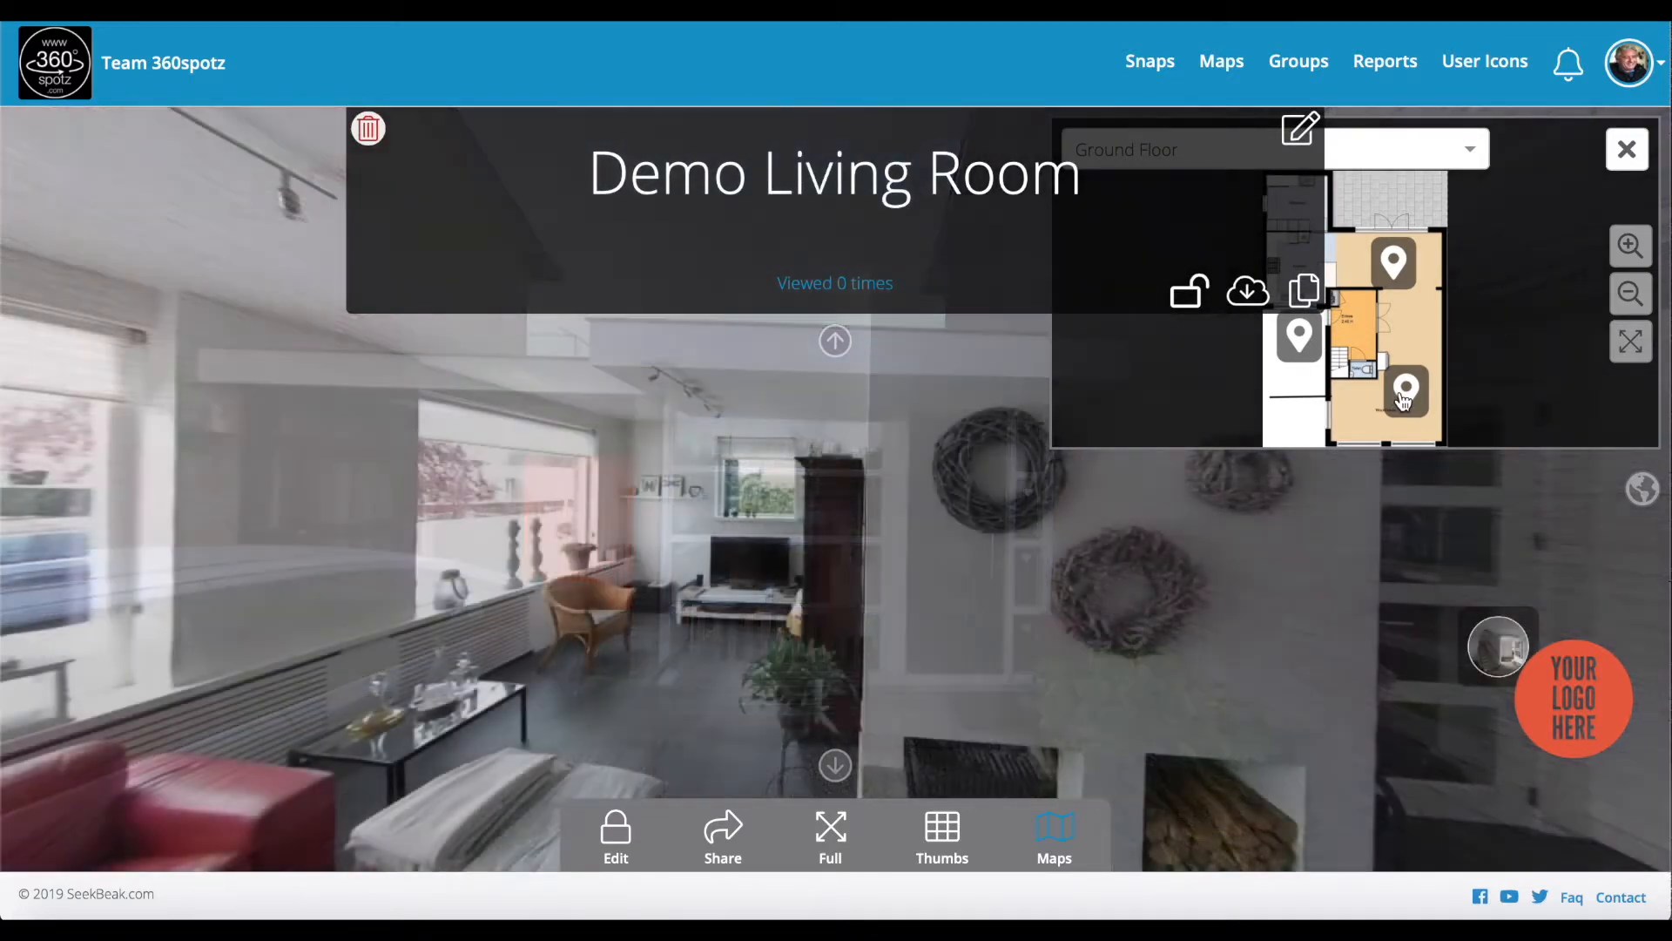
{"action": "left_click", "coordinate": [1399, 275]}
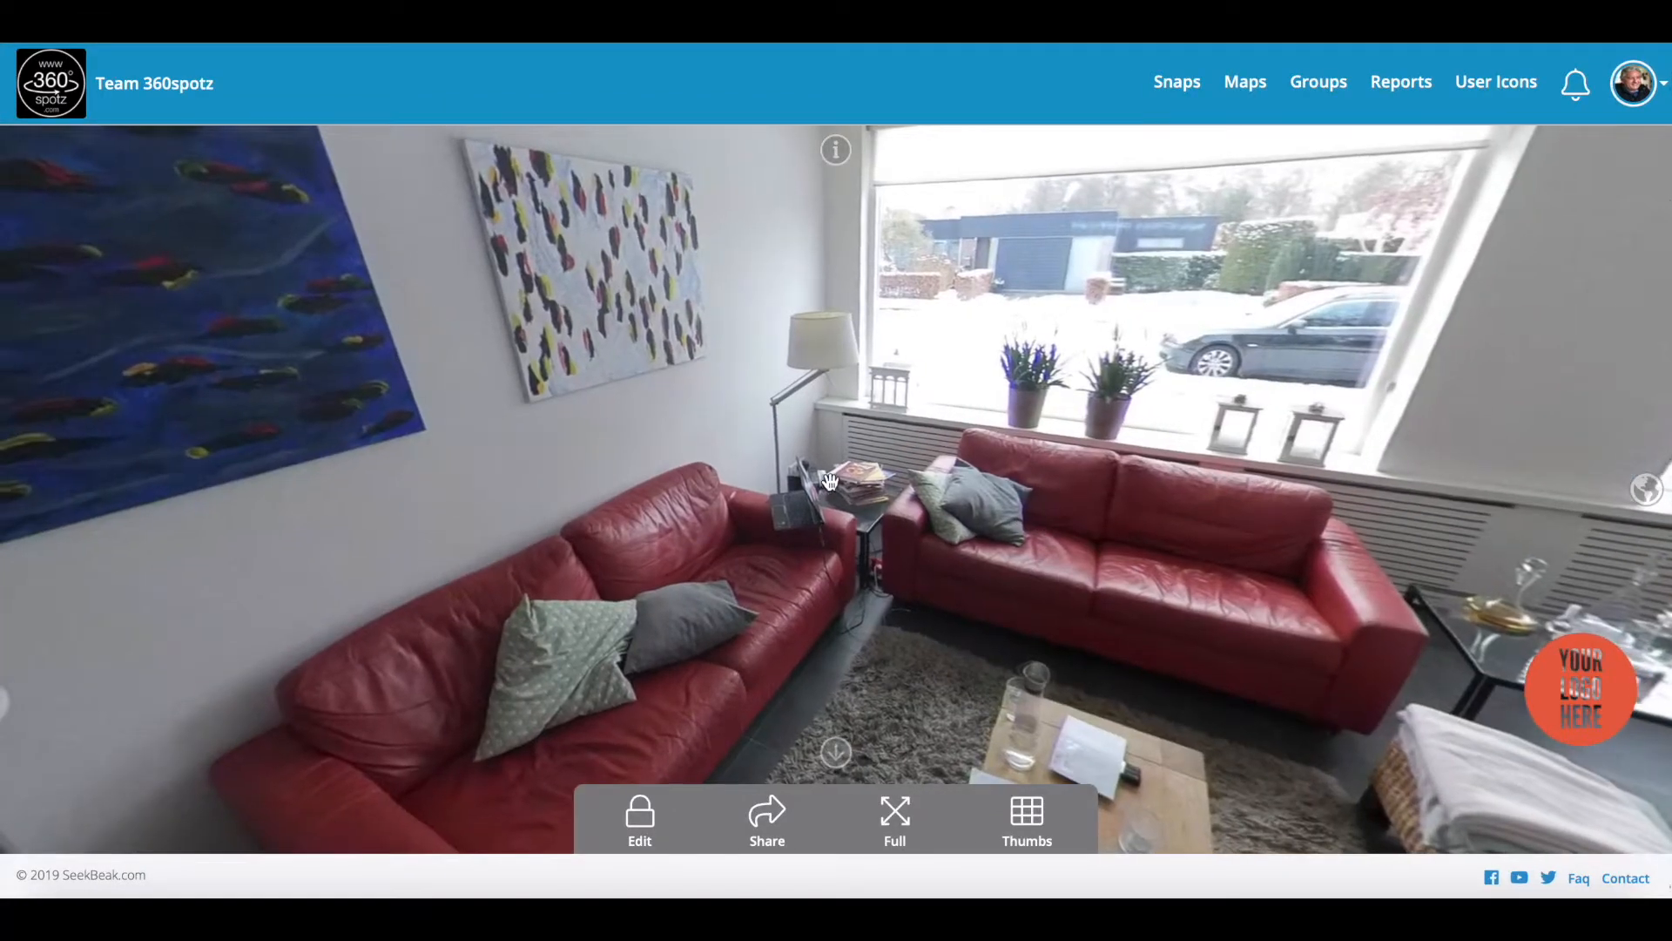
Step: Place a new hotspot above the sofa side table and make it a telephone hotspot
{"action": "left_click", "coordinate": [641, 823]}
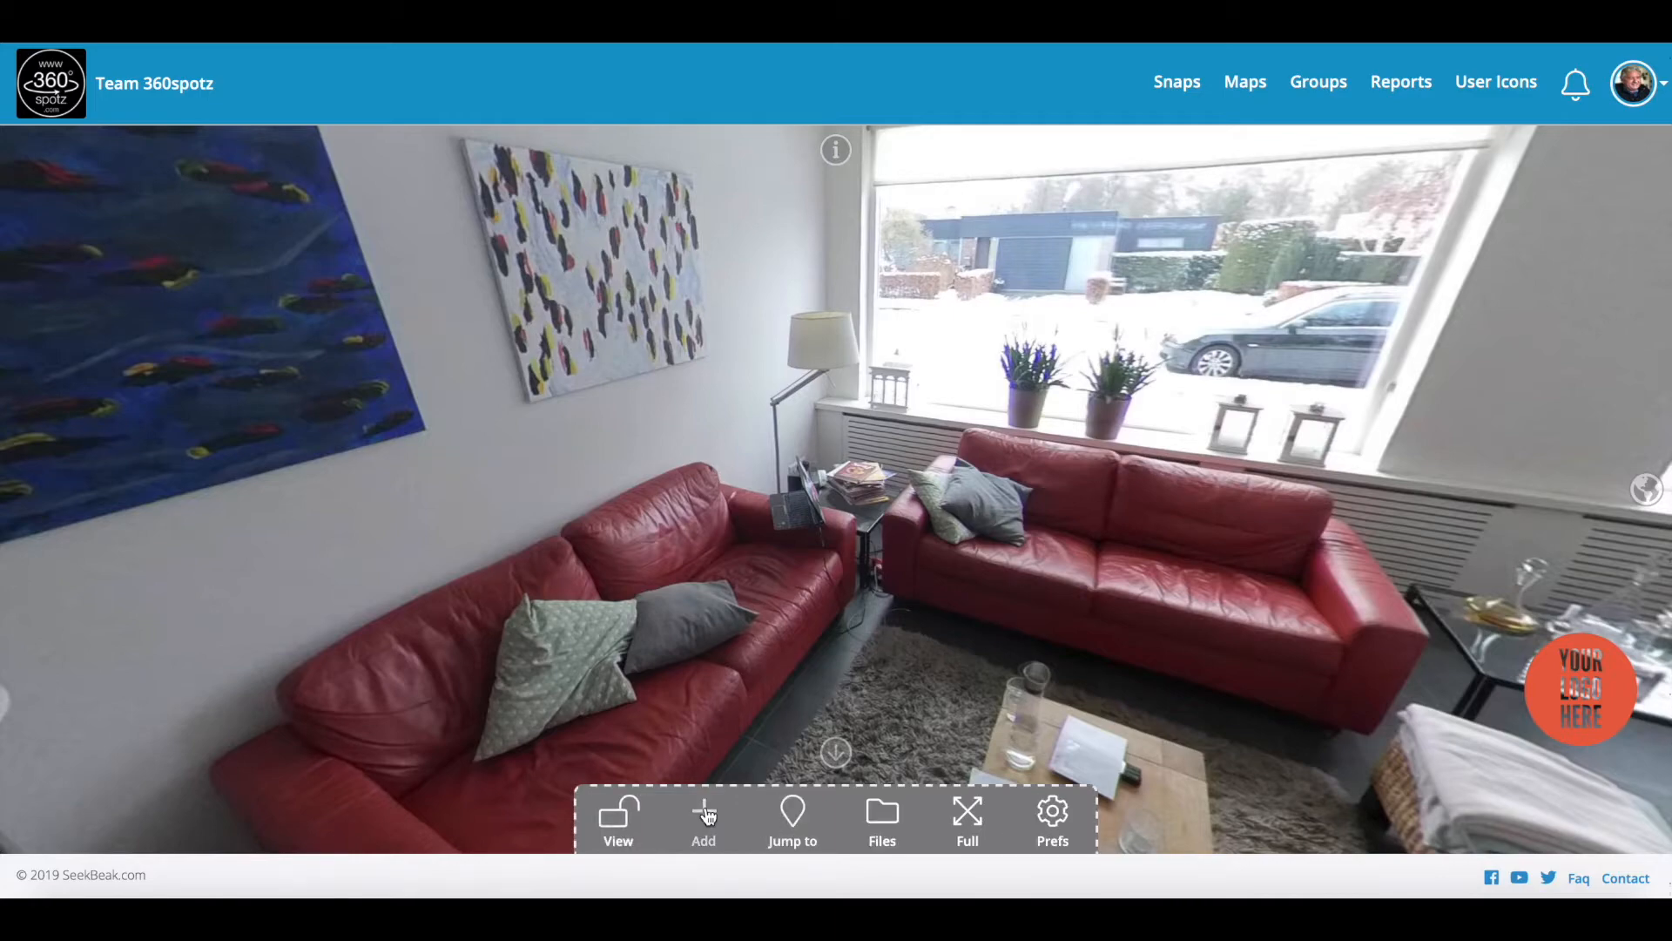
{"action": "left_click", "coordinate": [704, 812]}
{"action": "left_click", "coordinate": [805, 475]}
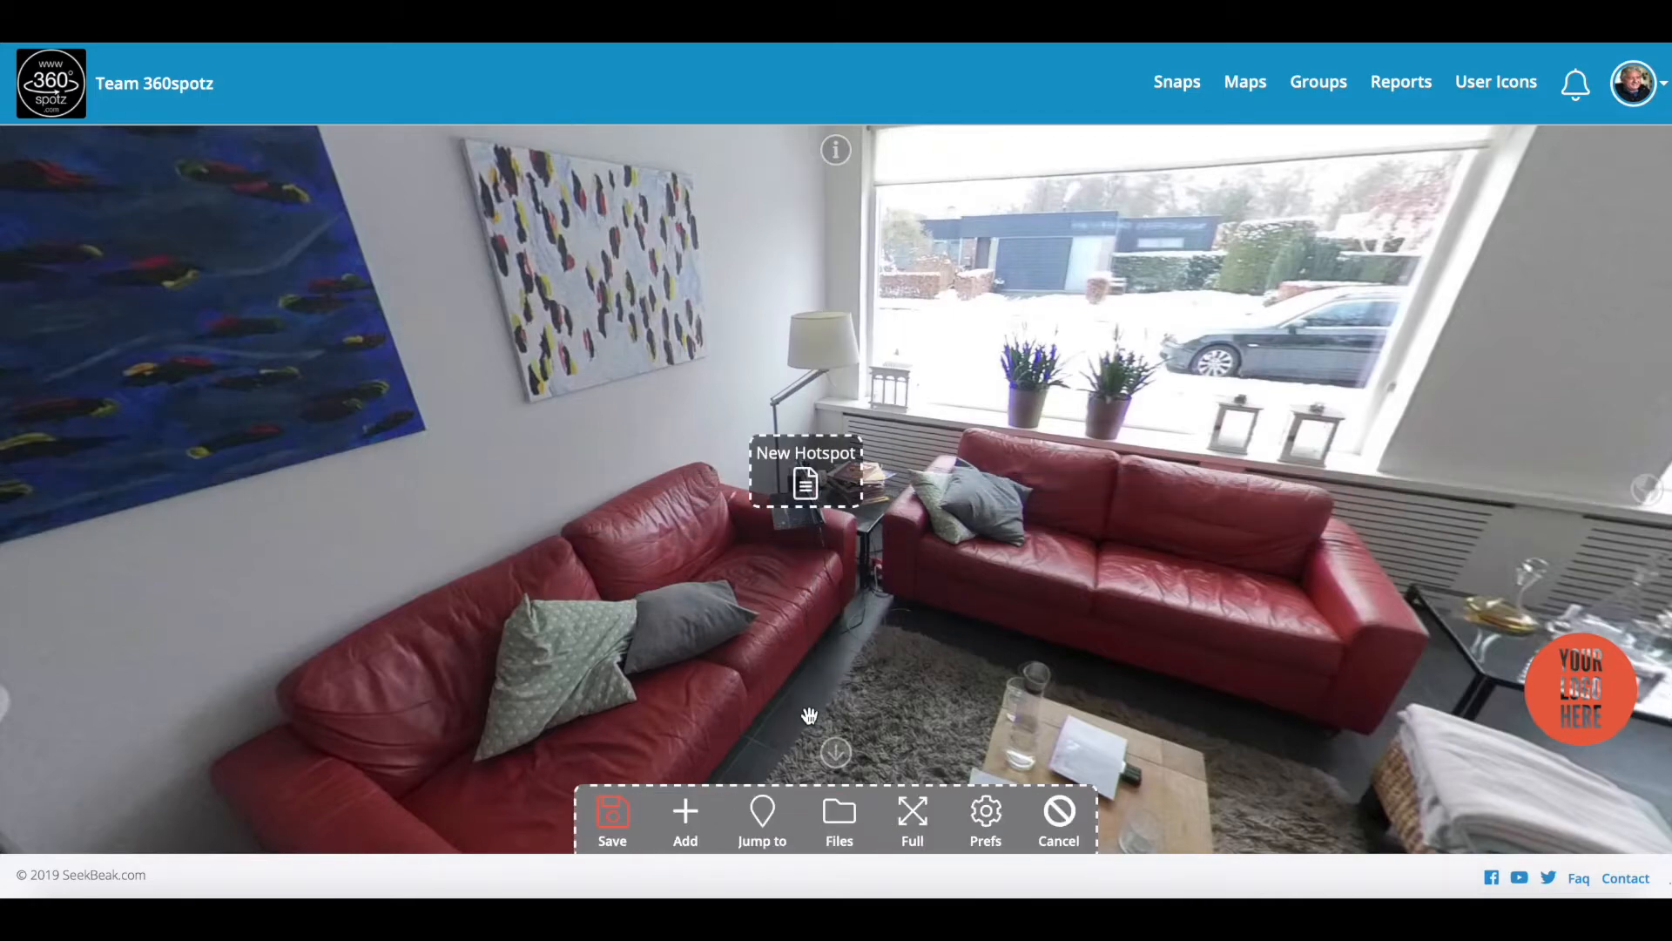
{"action": "left_click", "coordinate": [771, 457]}
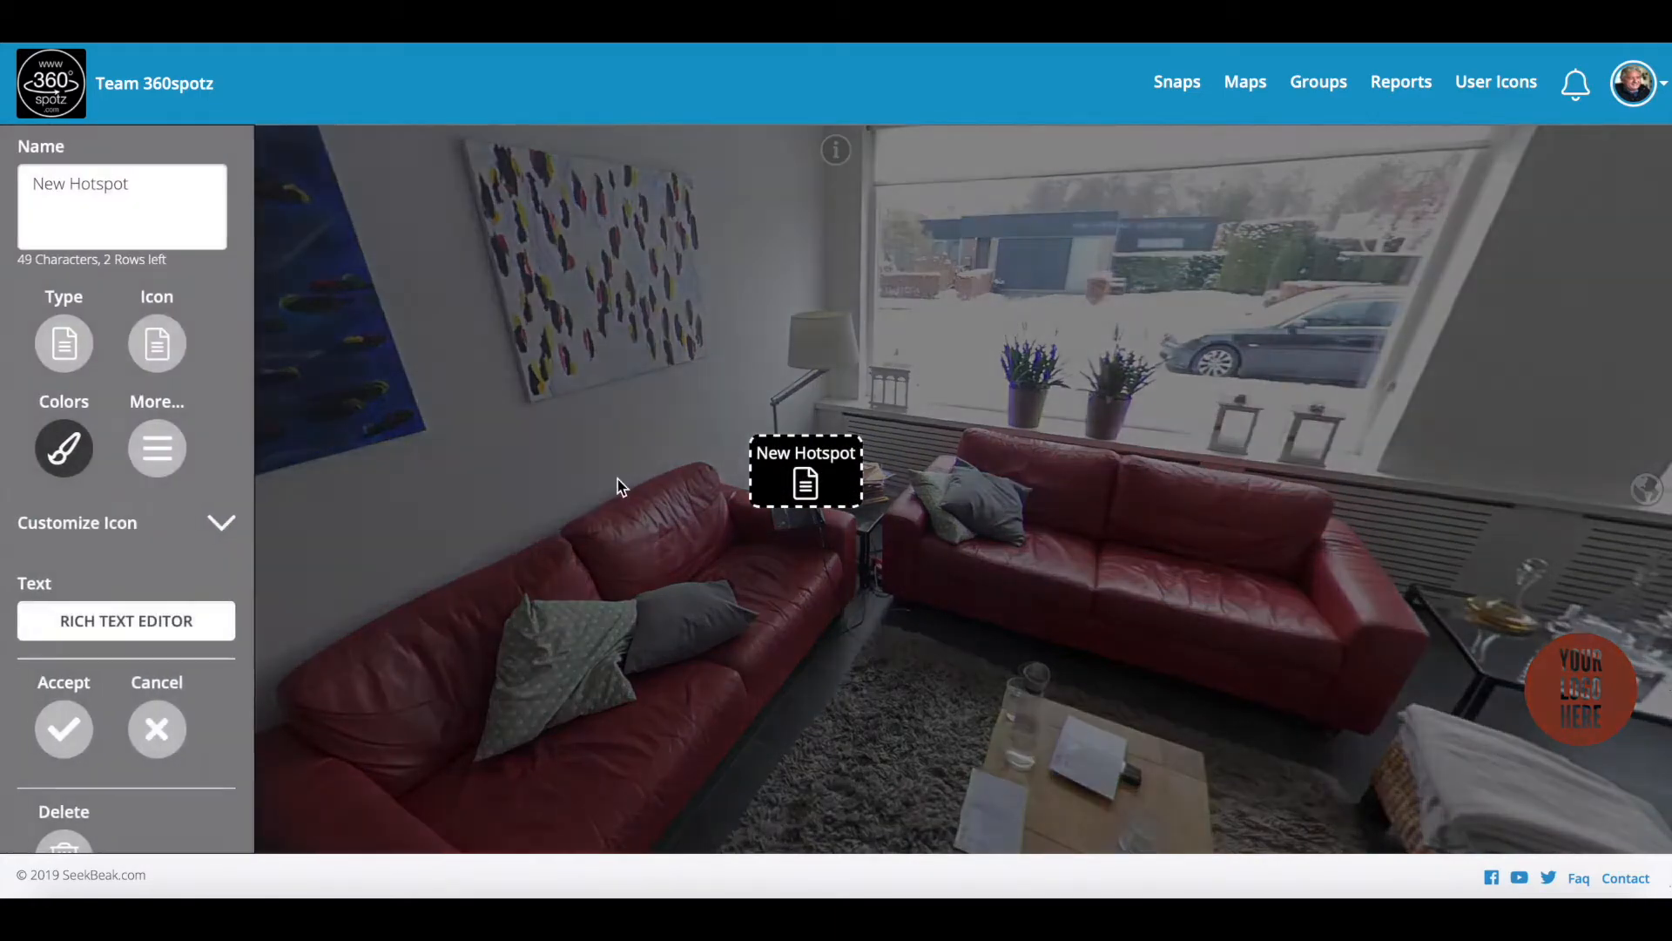
{"action": "left_click", "coordinate": [157, 344]}
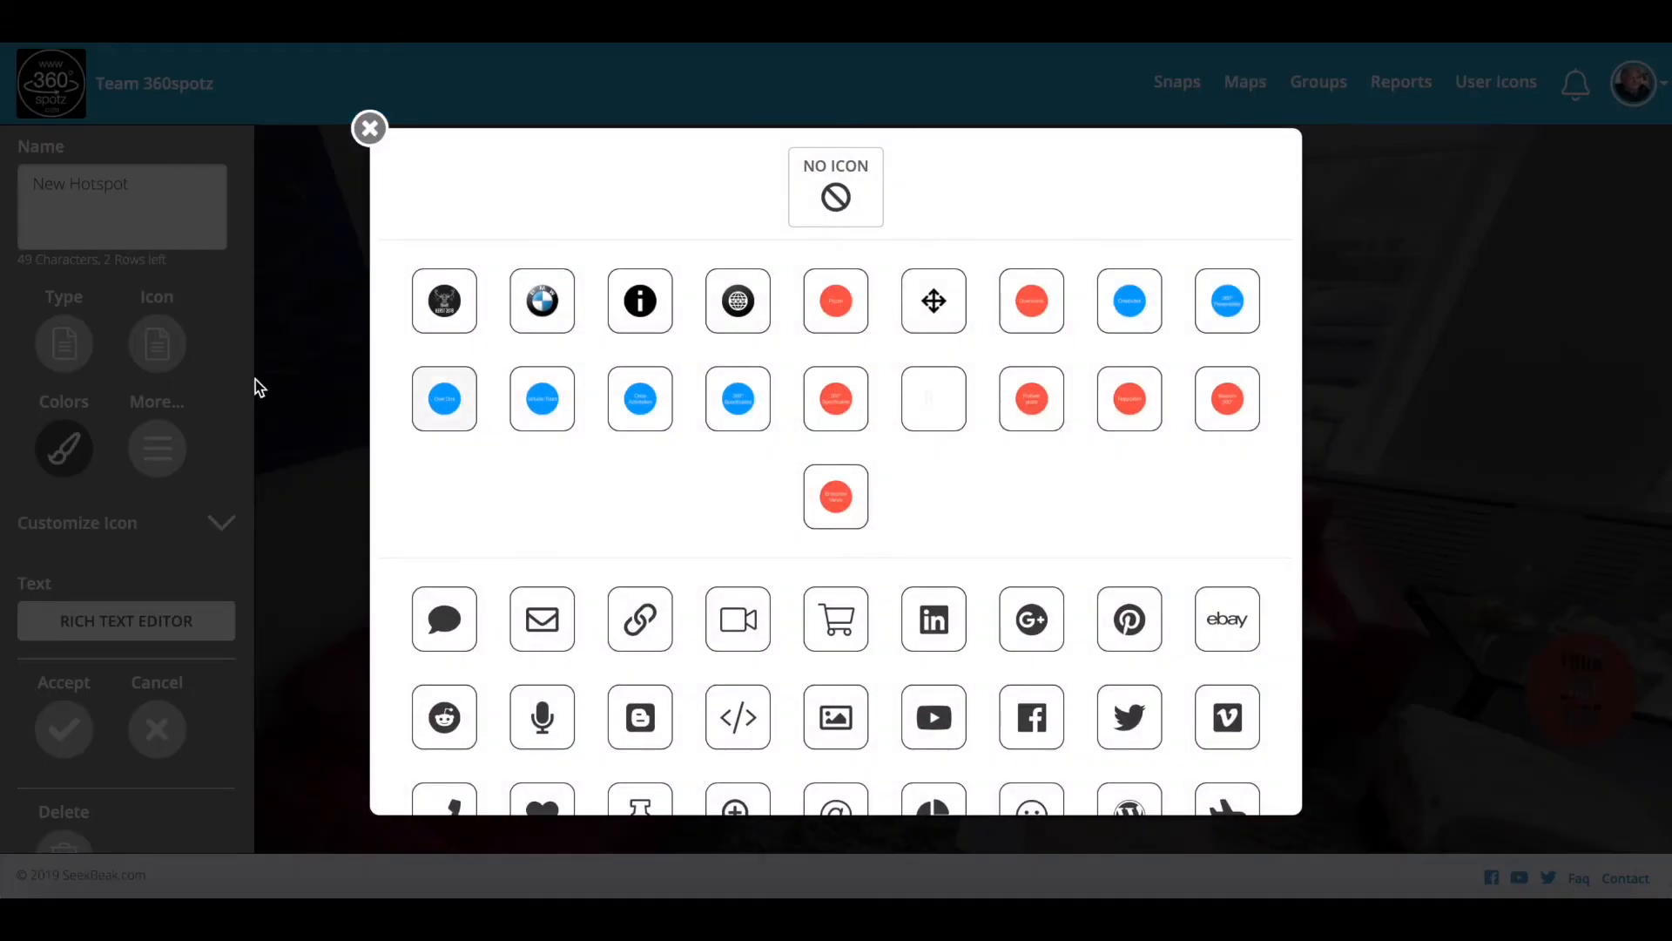
{"action": "left_click", "coordinate": [370, 131]}
{"action": "left_click", "coordinate": [64, 344]}
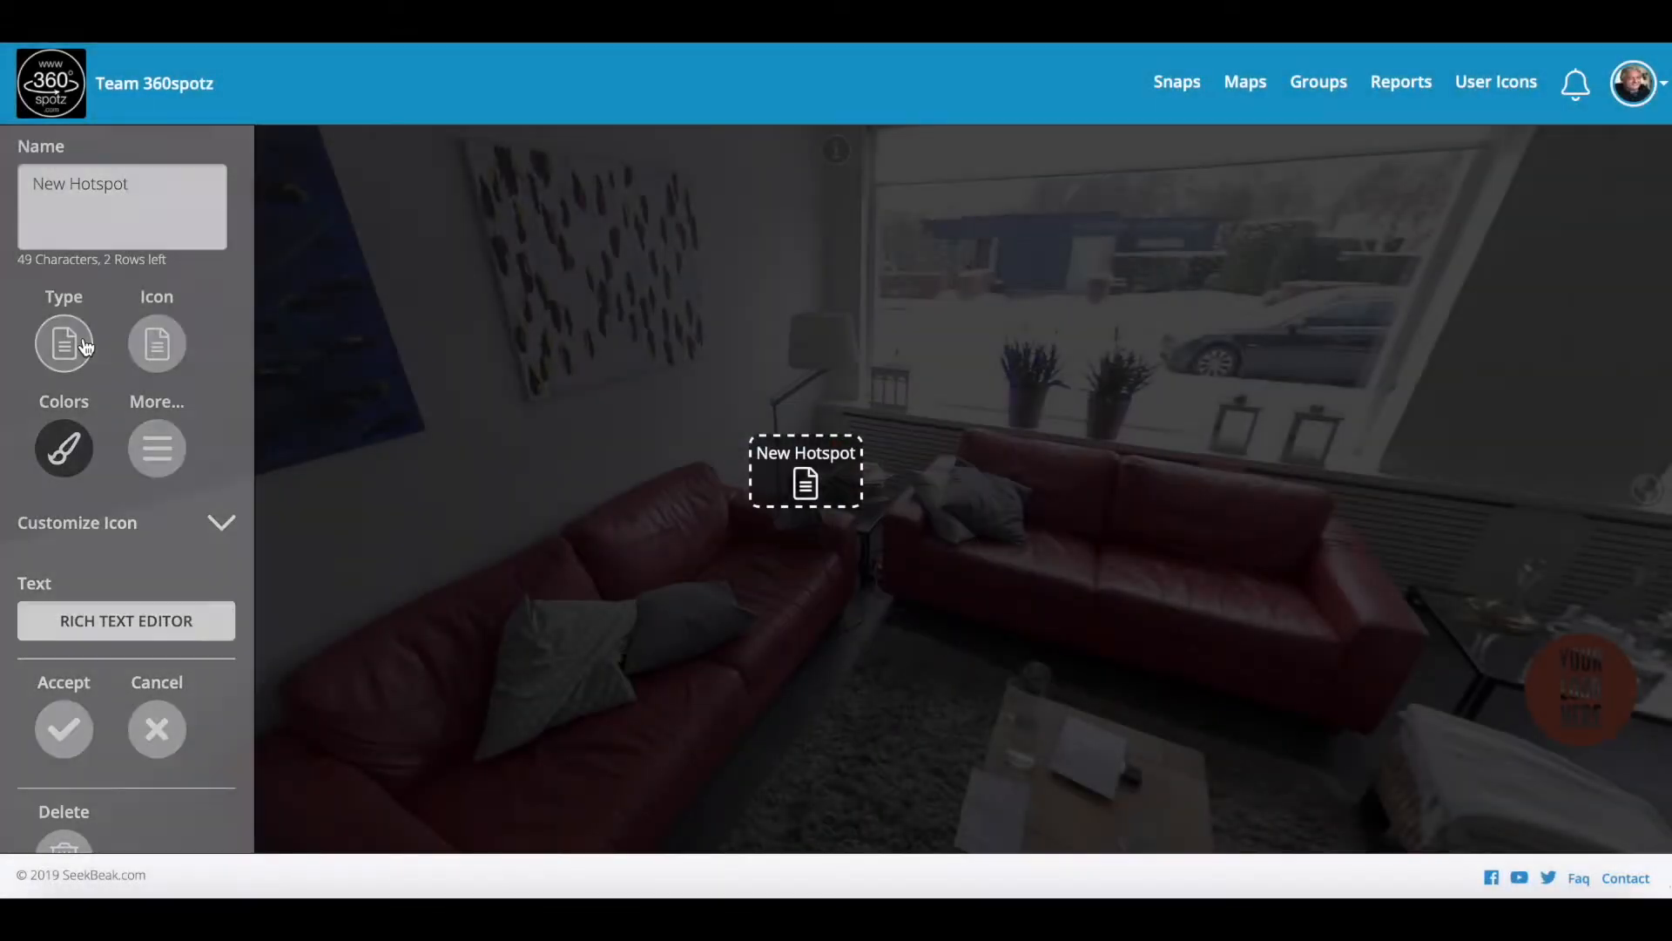
{"action": "left_click", "coordinate": [155, 414]}
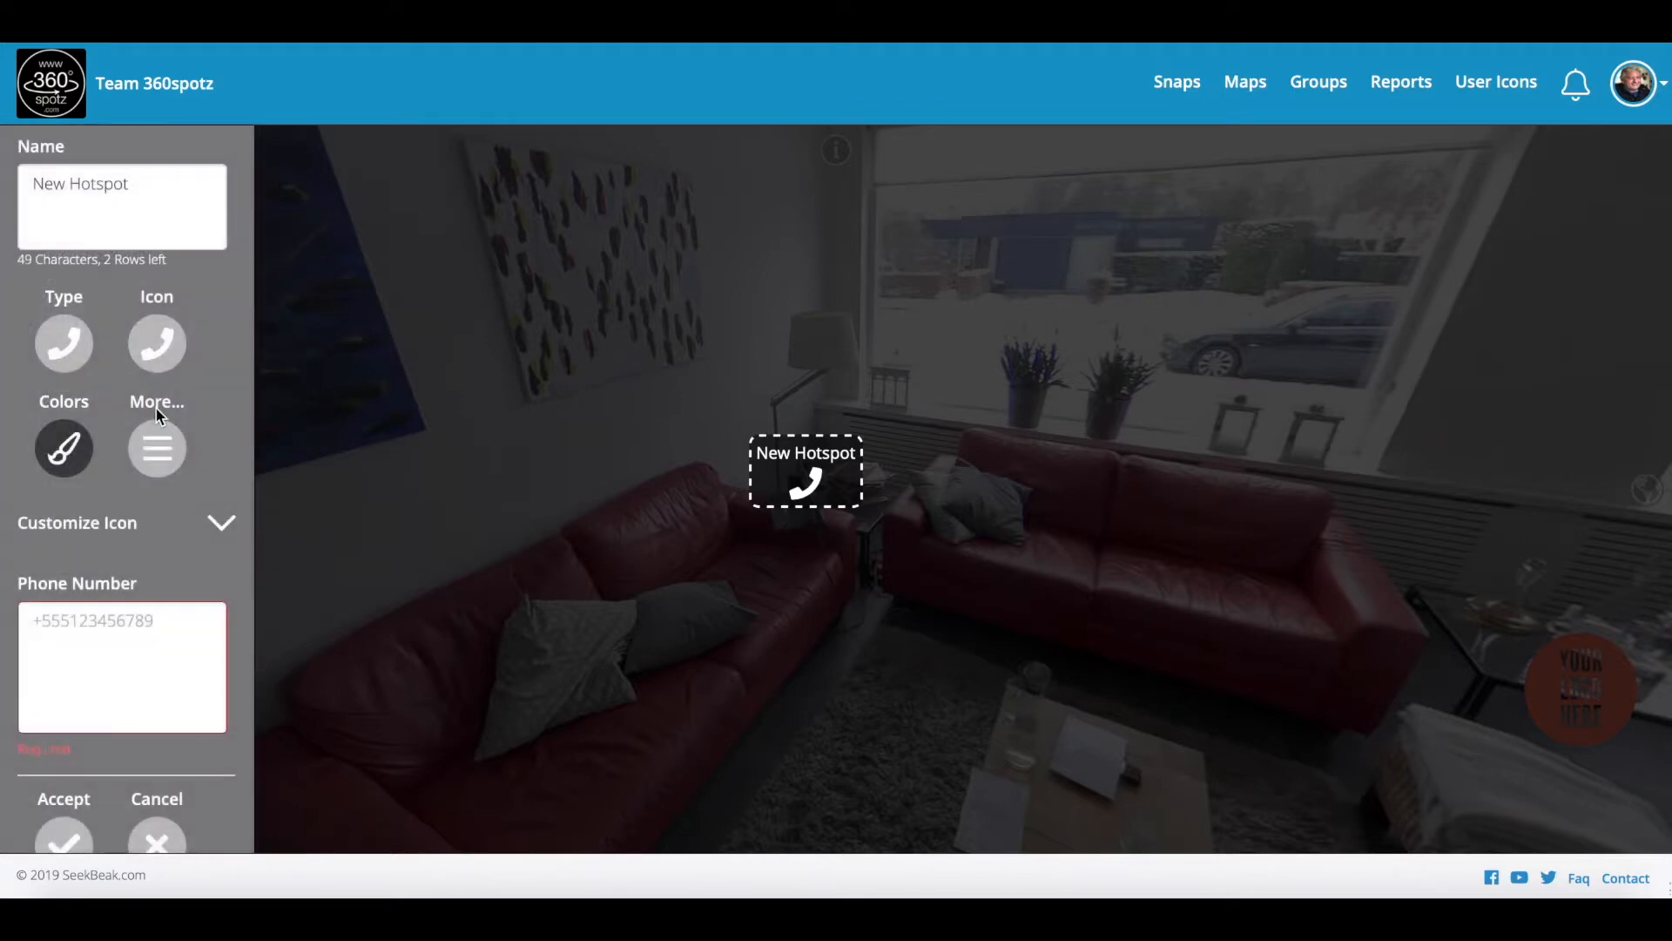
Step: Name the hotspot 'Call Me', enter its phone number, and accept the settings
{"action": "left_click_drag", "start_coordinate": [116, 184], "coordinate": [1, 172]}
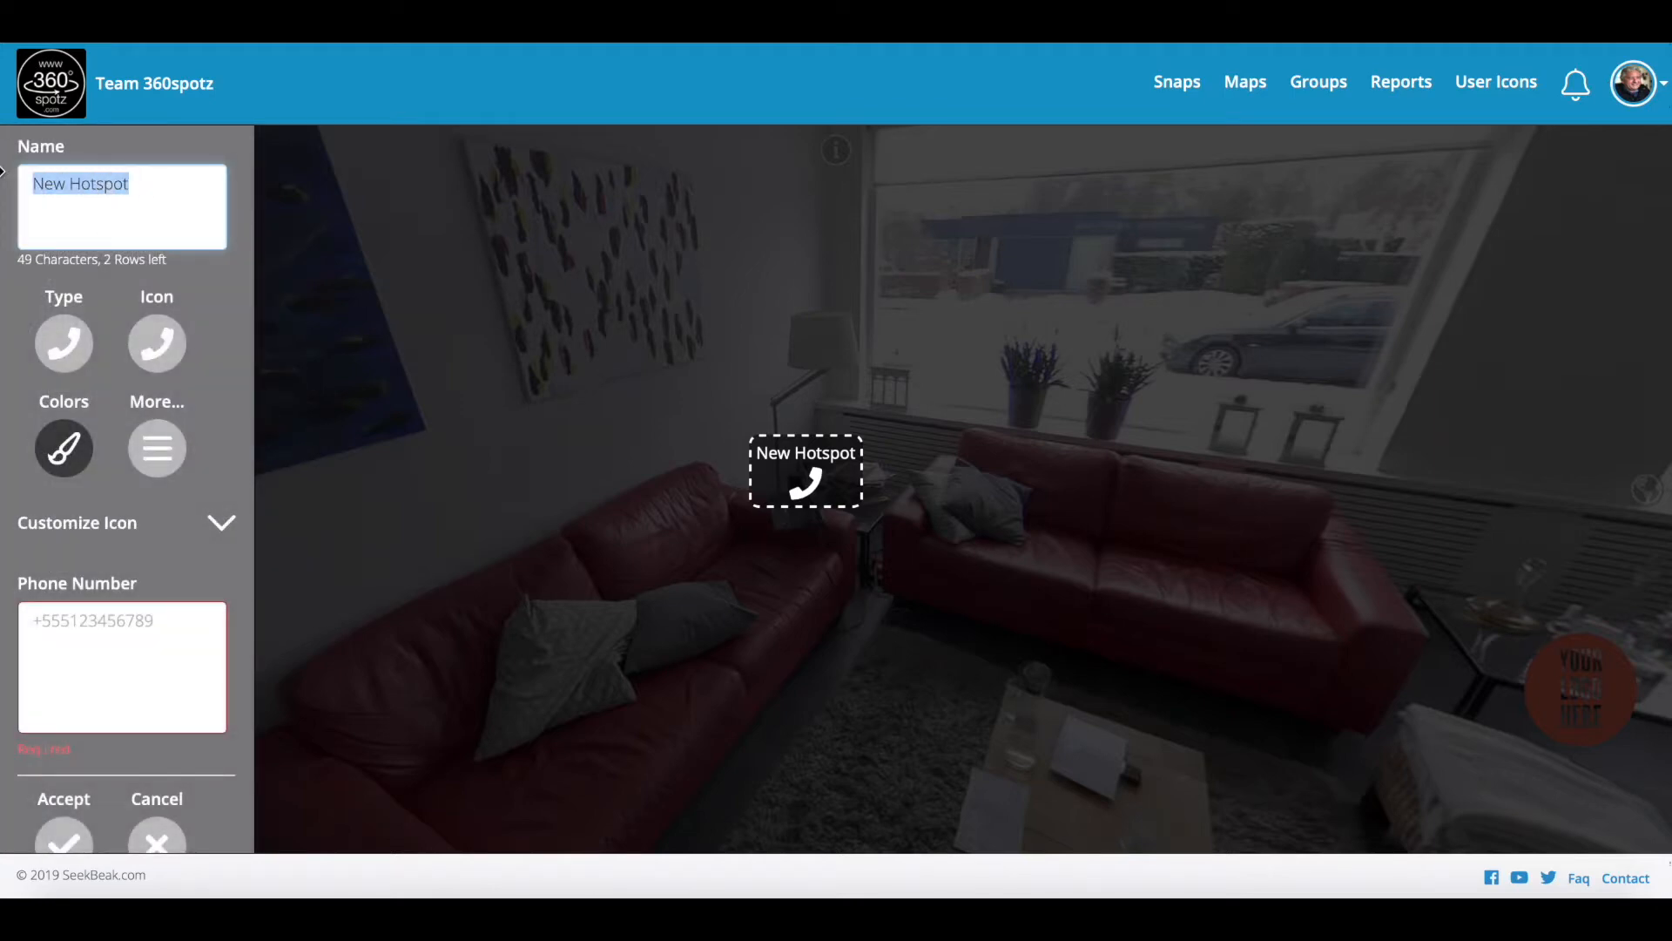
{"action": "type", "text": "Call Me"}
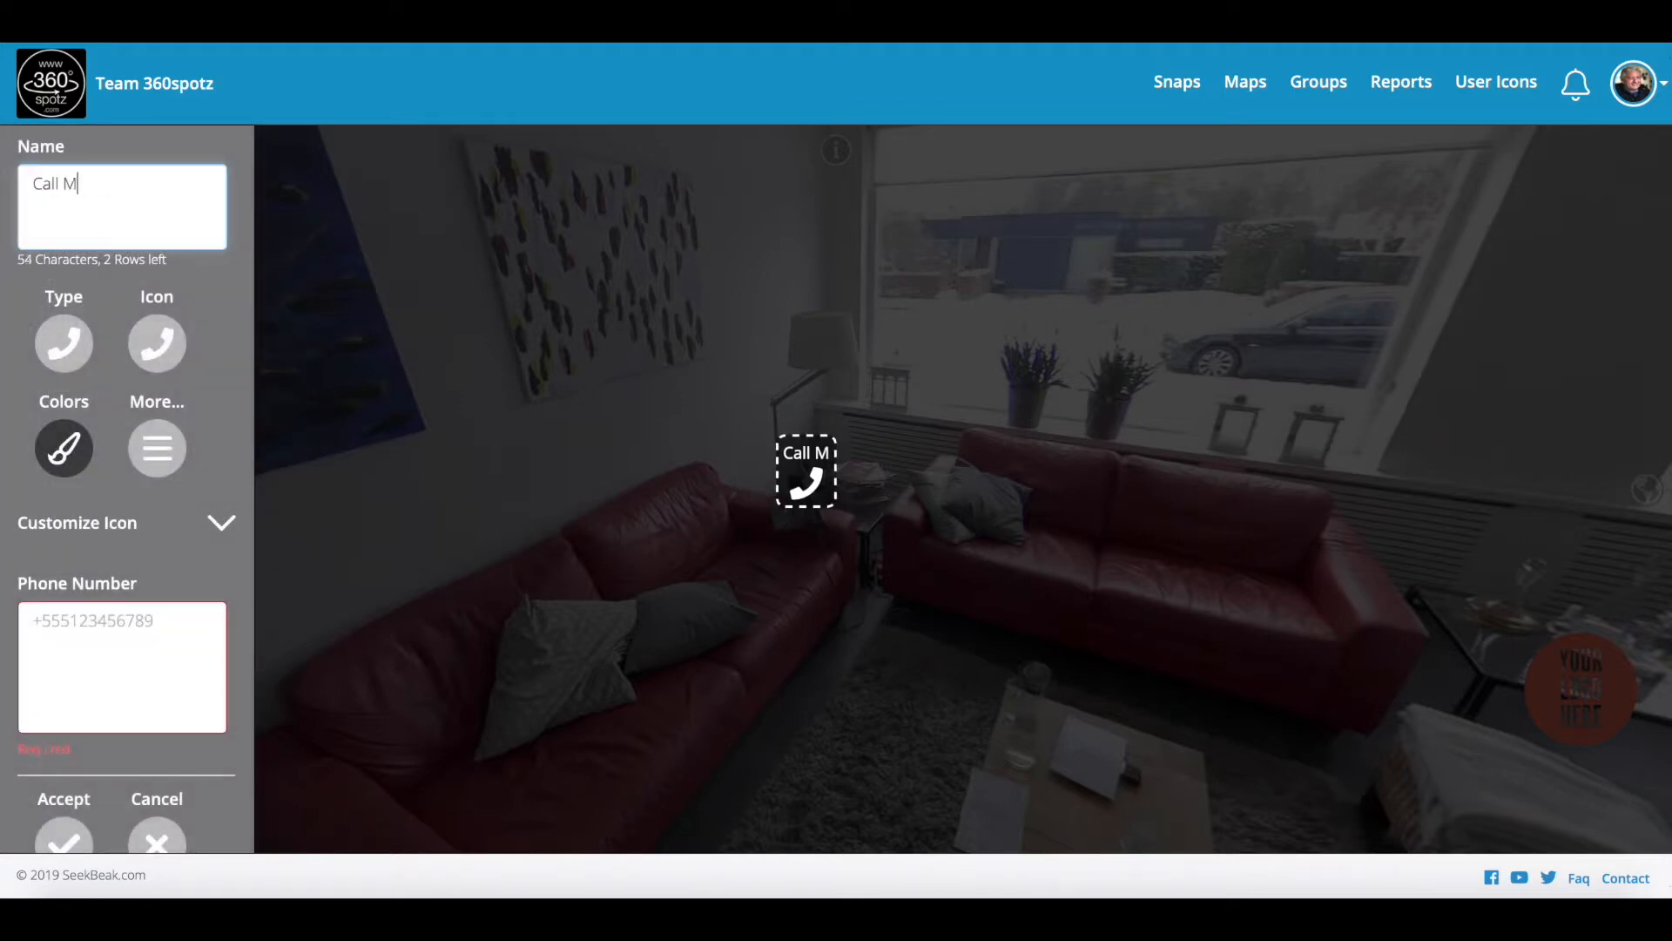
{"action": "left_click", "coordinate": [77, 620]}
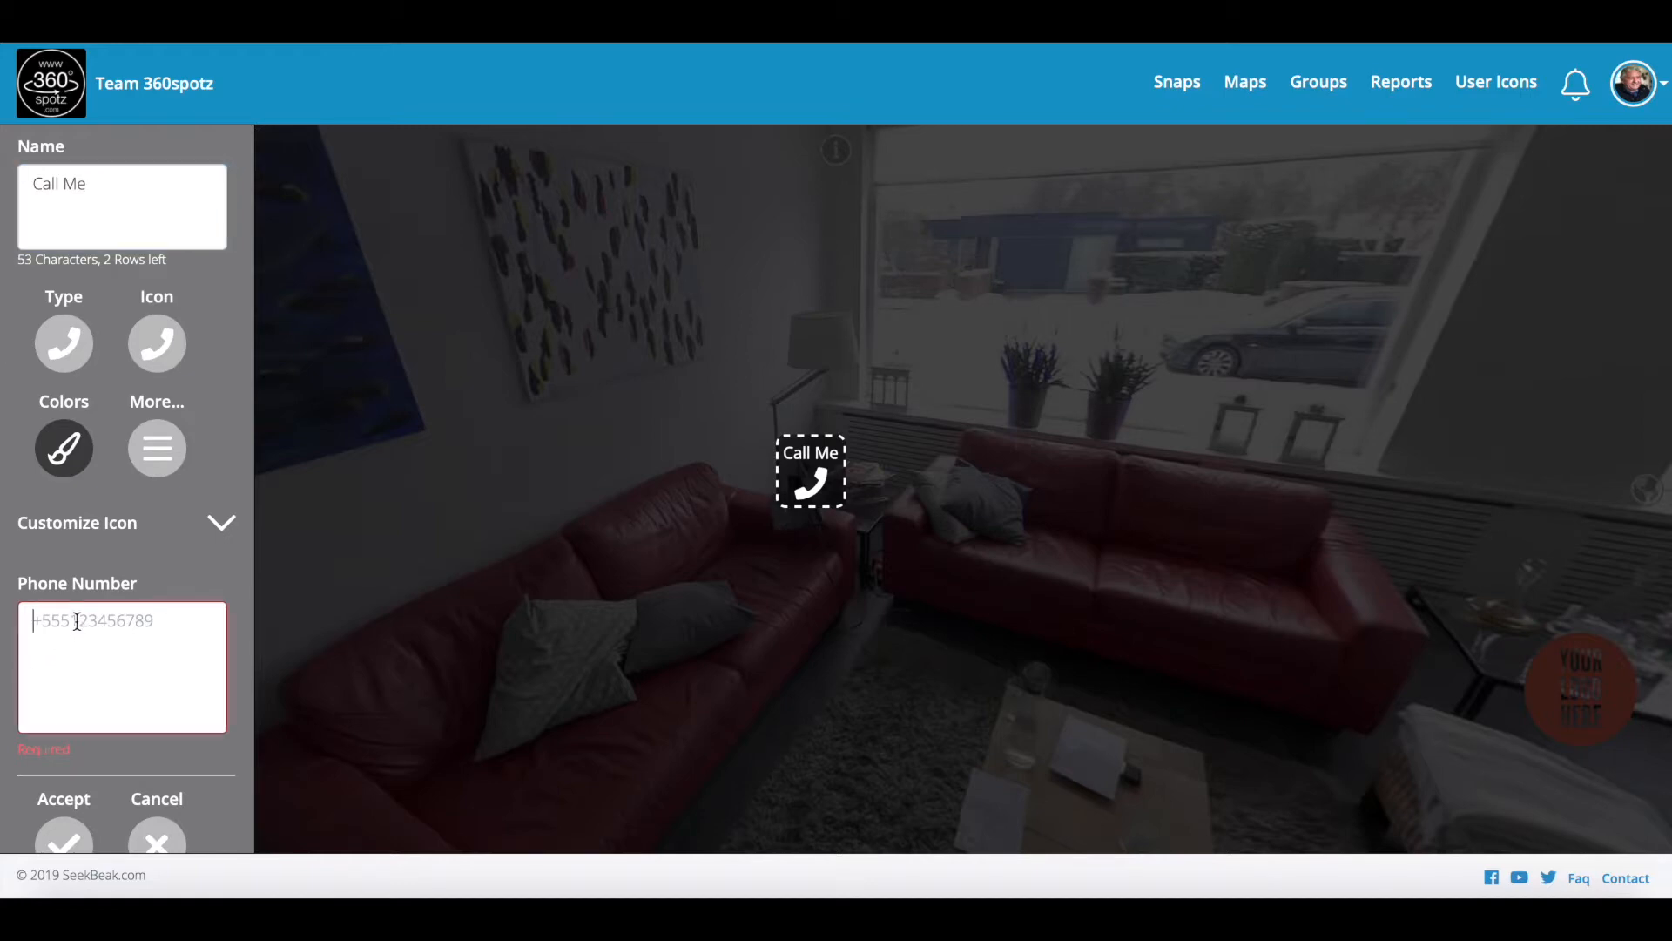
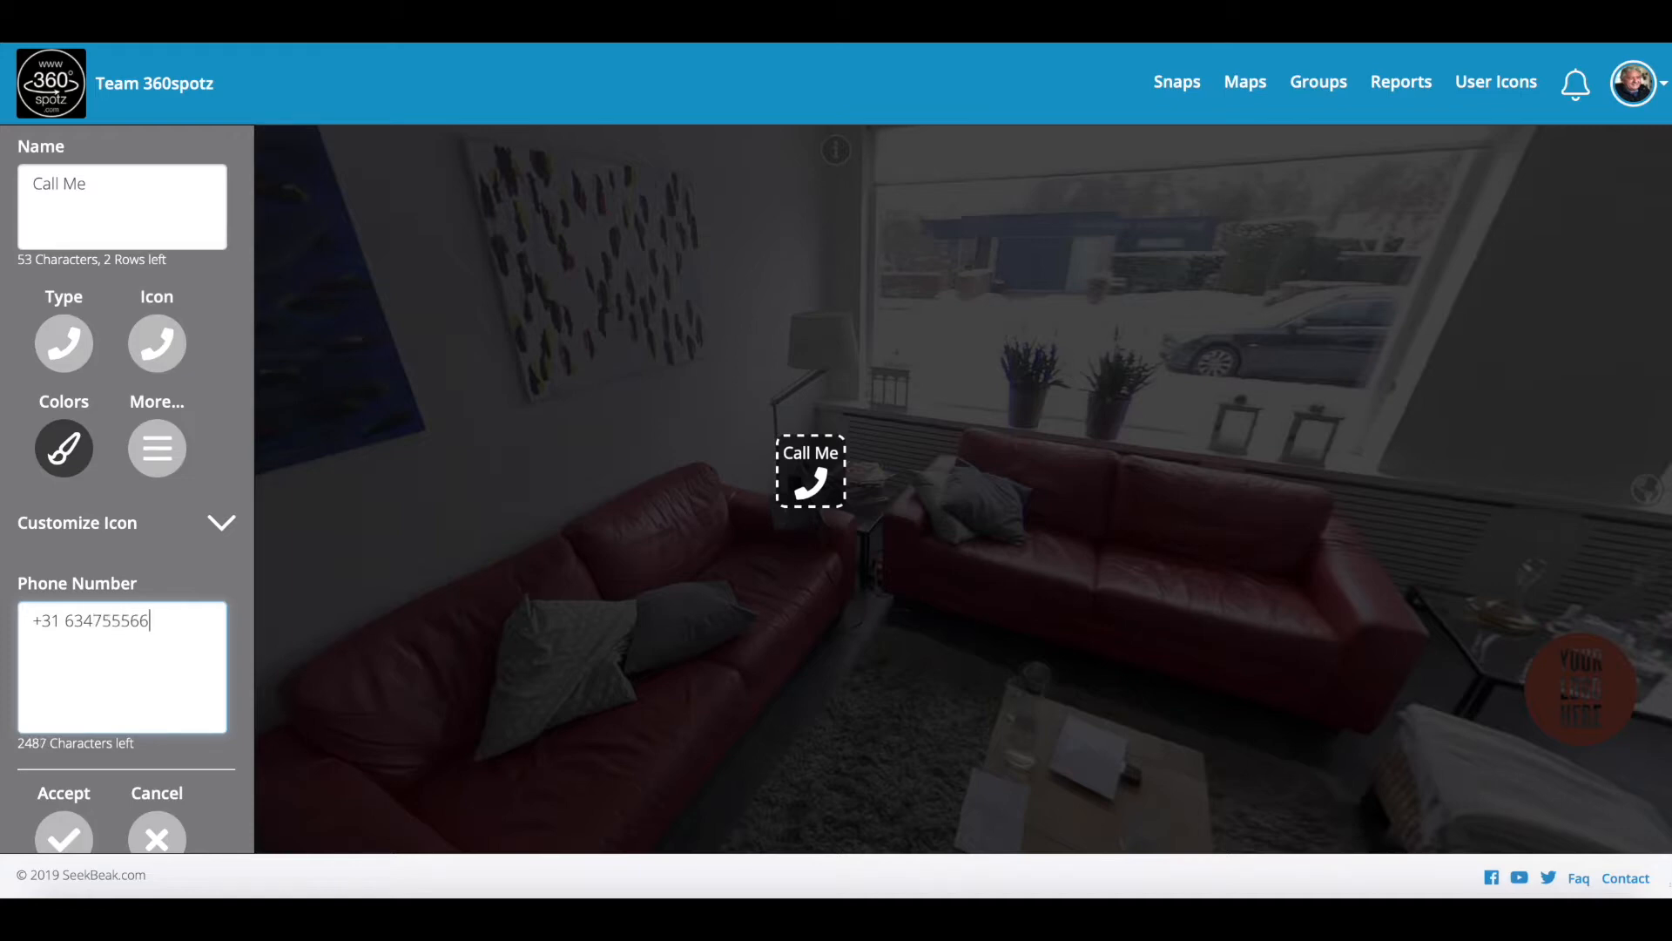
{"action": "left_click", "coordinate": [64, 839]}
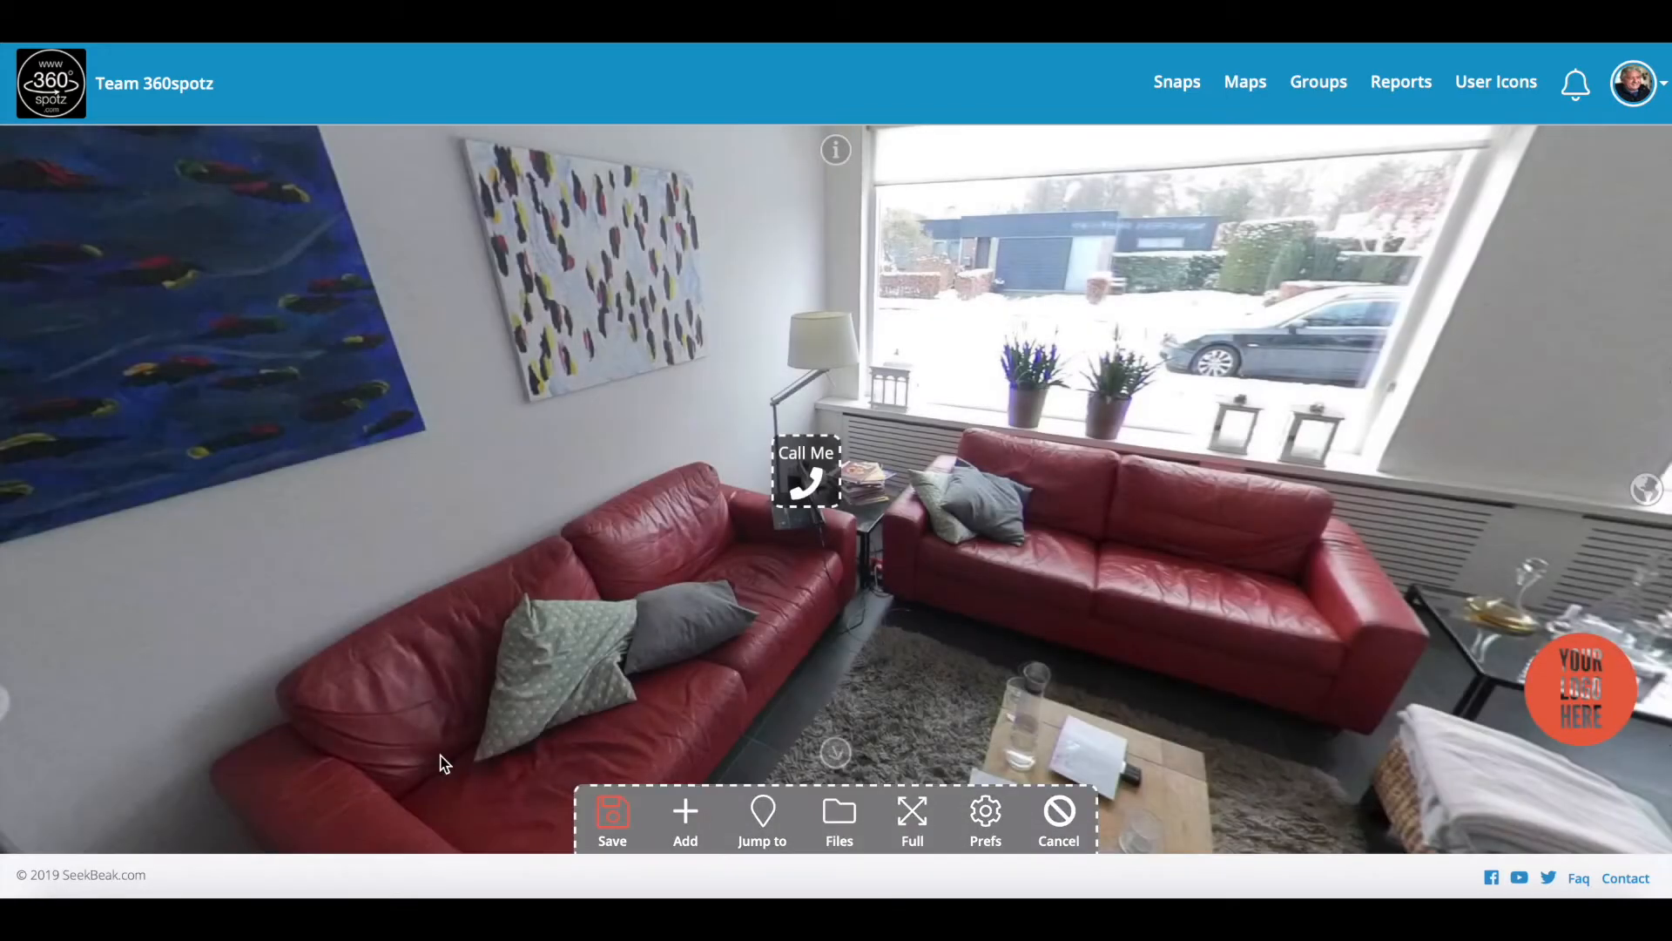
Step: Save the hotspots, leave editing mode, and look around the sofas
{"action": "left_click", "coordinate": [613, 810]}
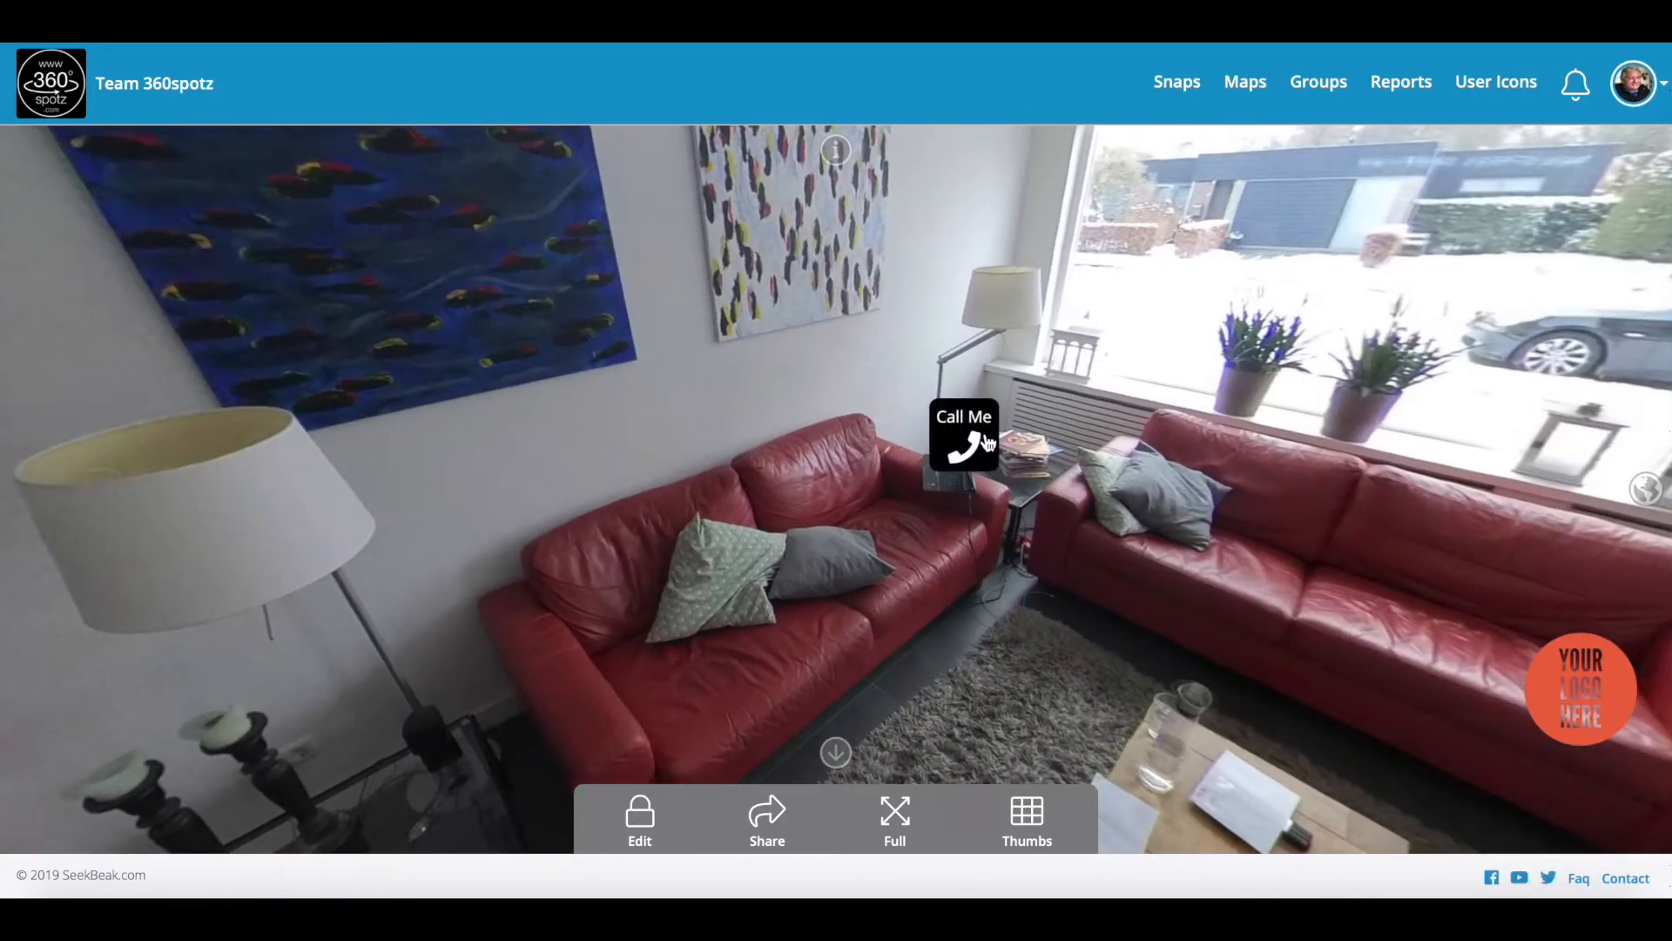
{"action": "left_click_drag", "start_coordinate": [850, 541], "coordinate": [780, 608]}
{"action": "left_click_drag", "start_coordinate": [820, 554], "coordinate": [804, 574]}
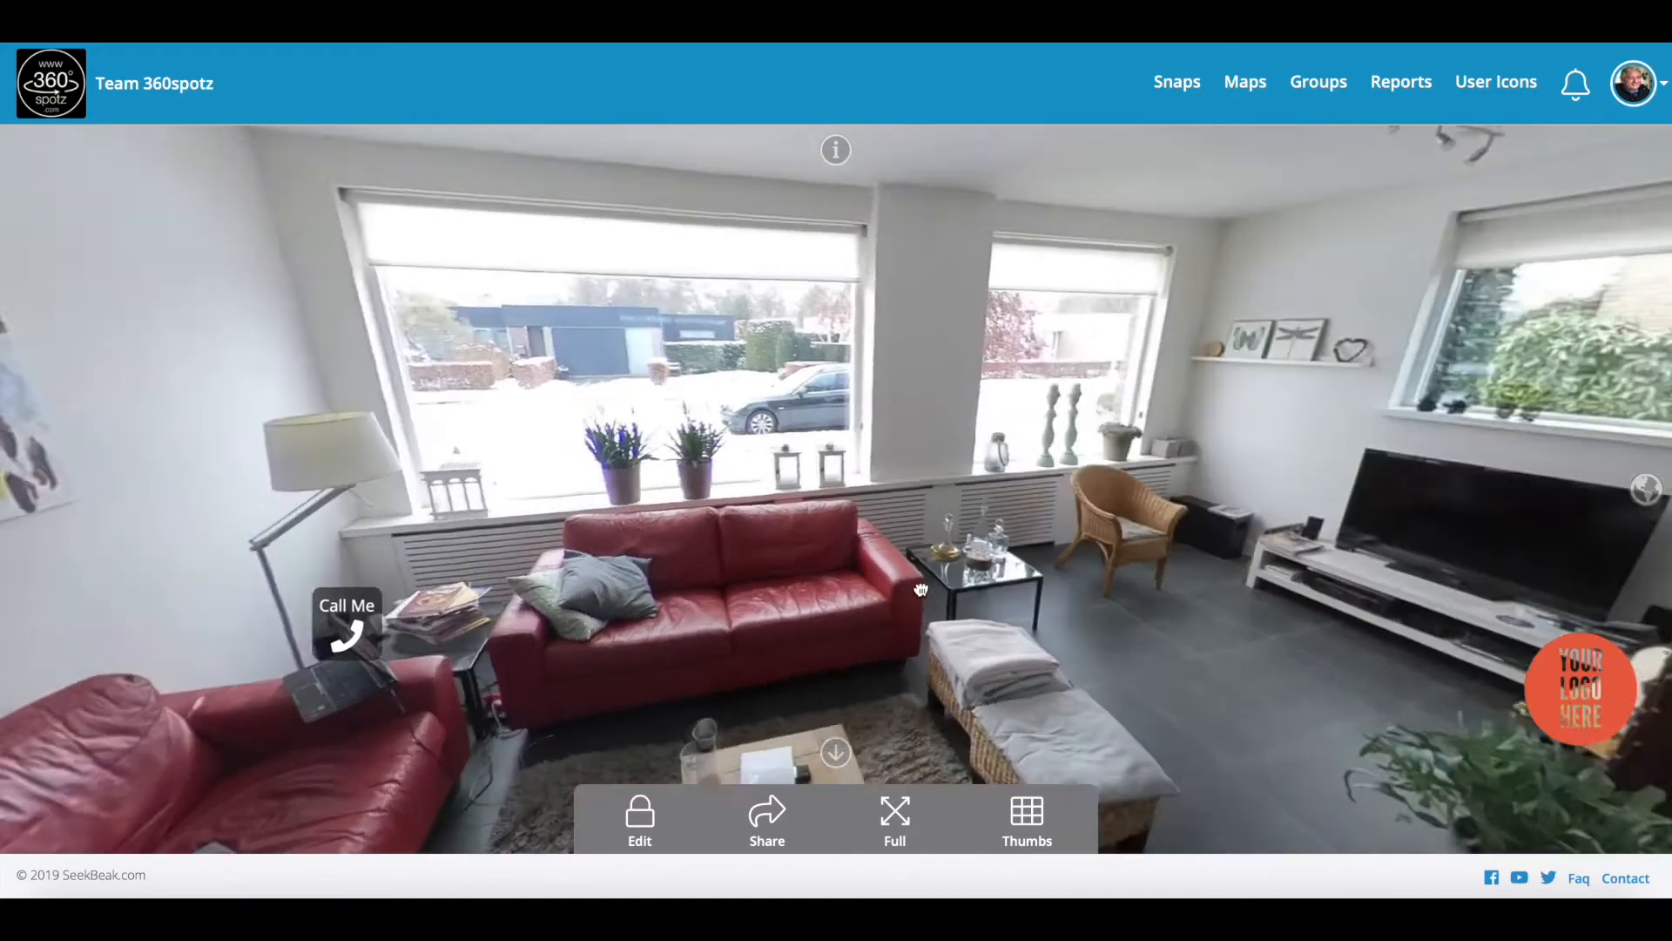
{"action": "left_click_drag", "start_coordinate": [921, 590], "coordinate": [753, 450]}
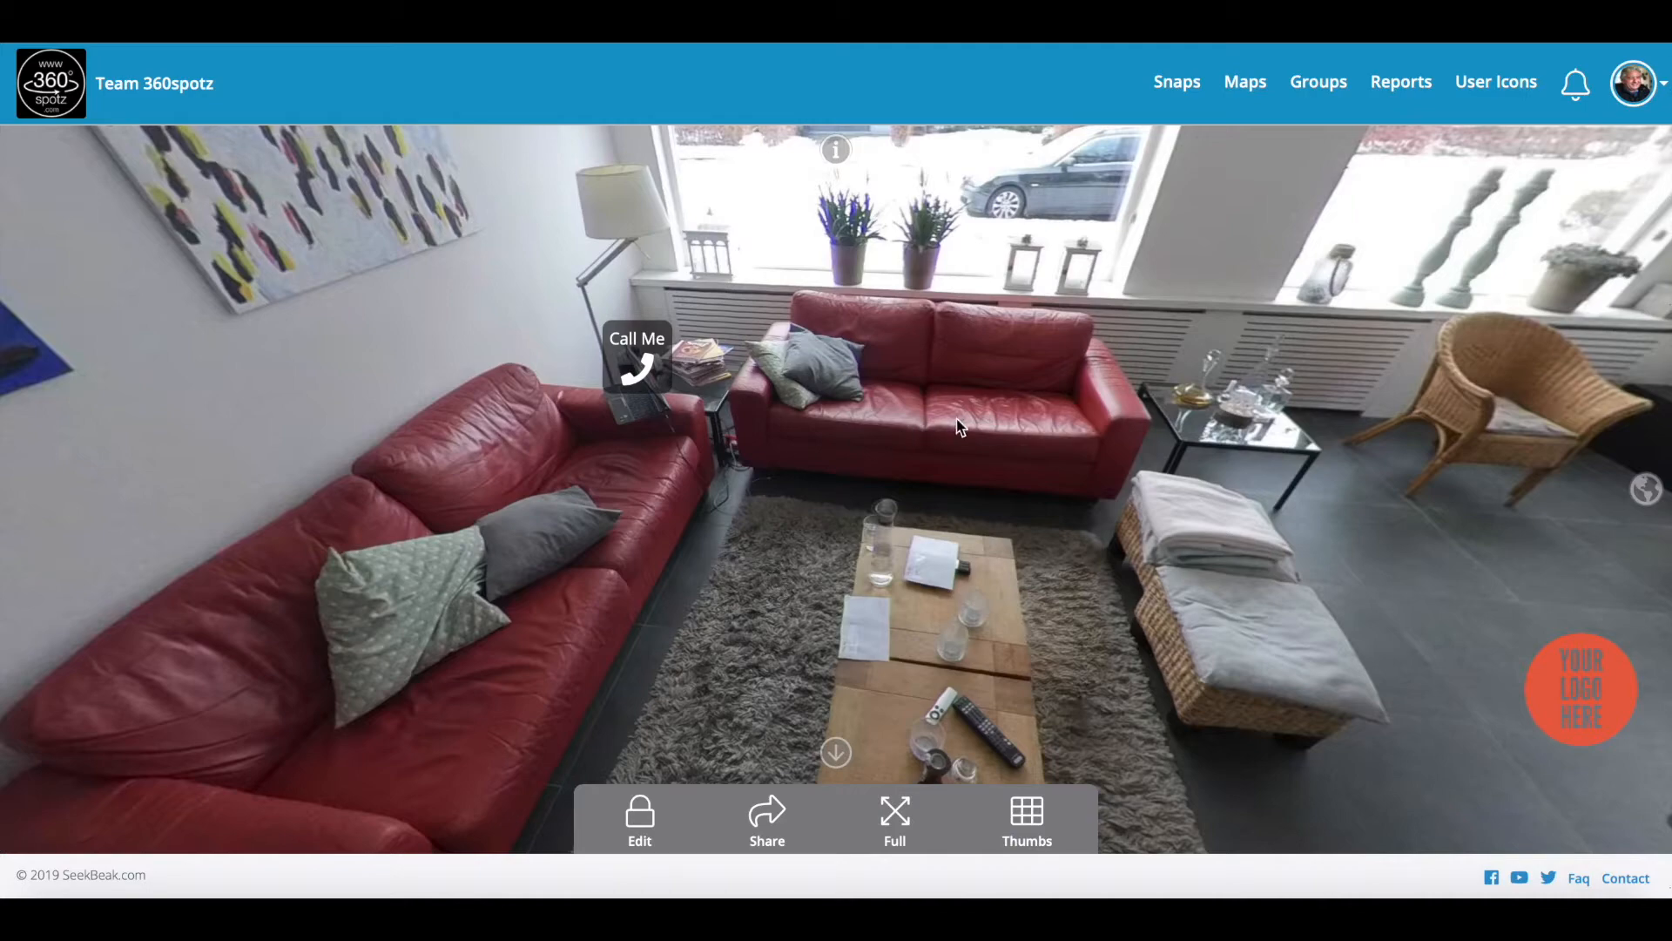
Step: Look around the seating area, TV corner, fireplace and dining area of the living room
{"action": "left_click_drag", "start_coordinate": [927, 394], "coordinate": [816, 446]}
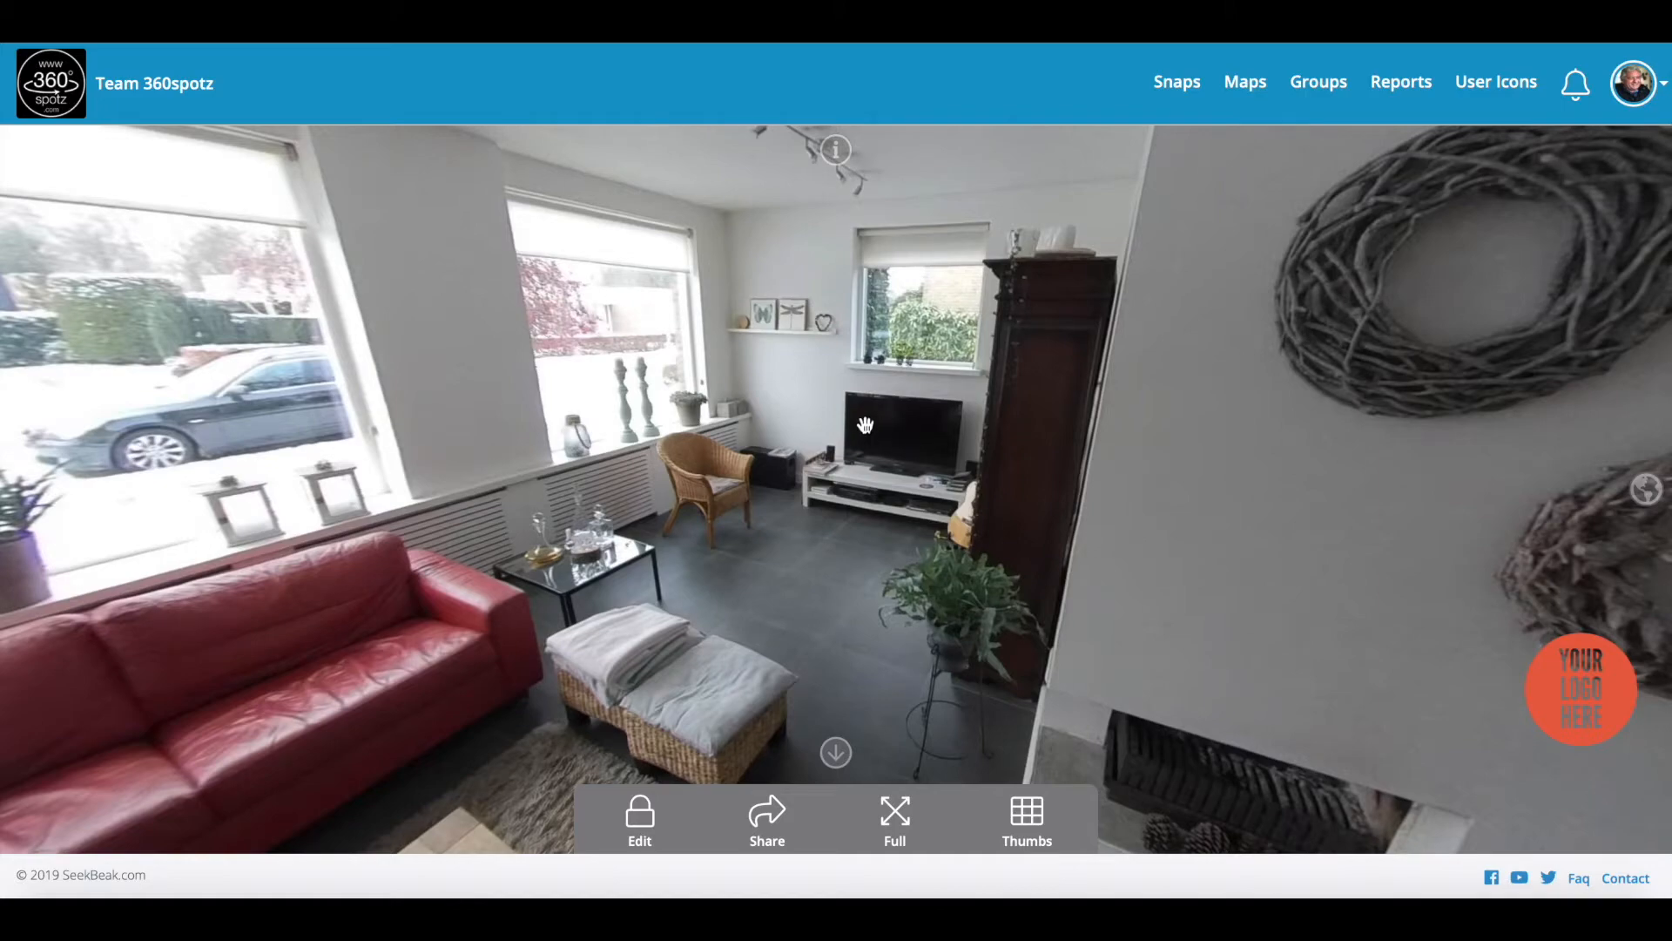
{"action": "left_click_drag", "start_coordinate": [910, 429], "coordinate": [844, 448]}
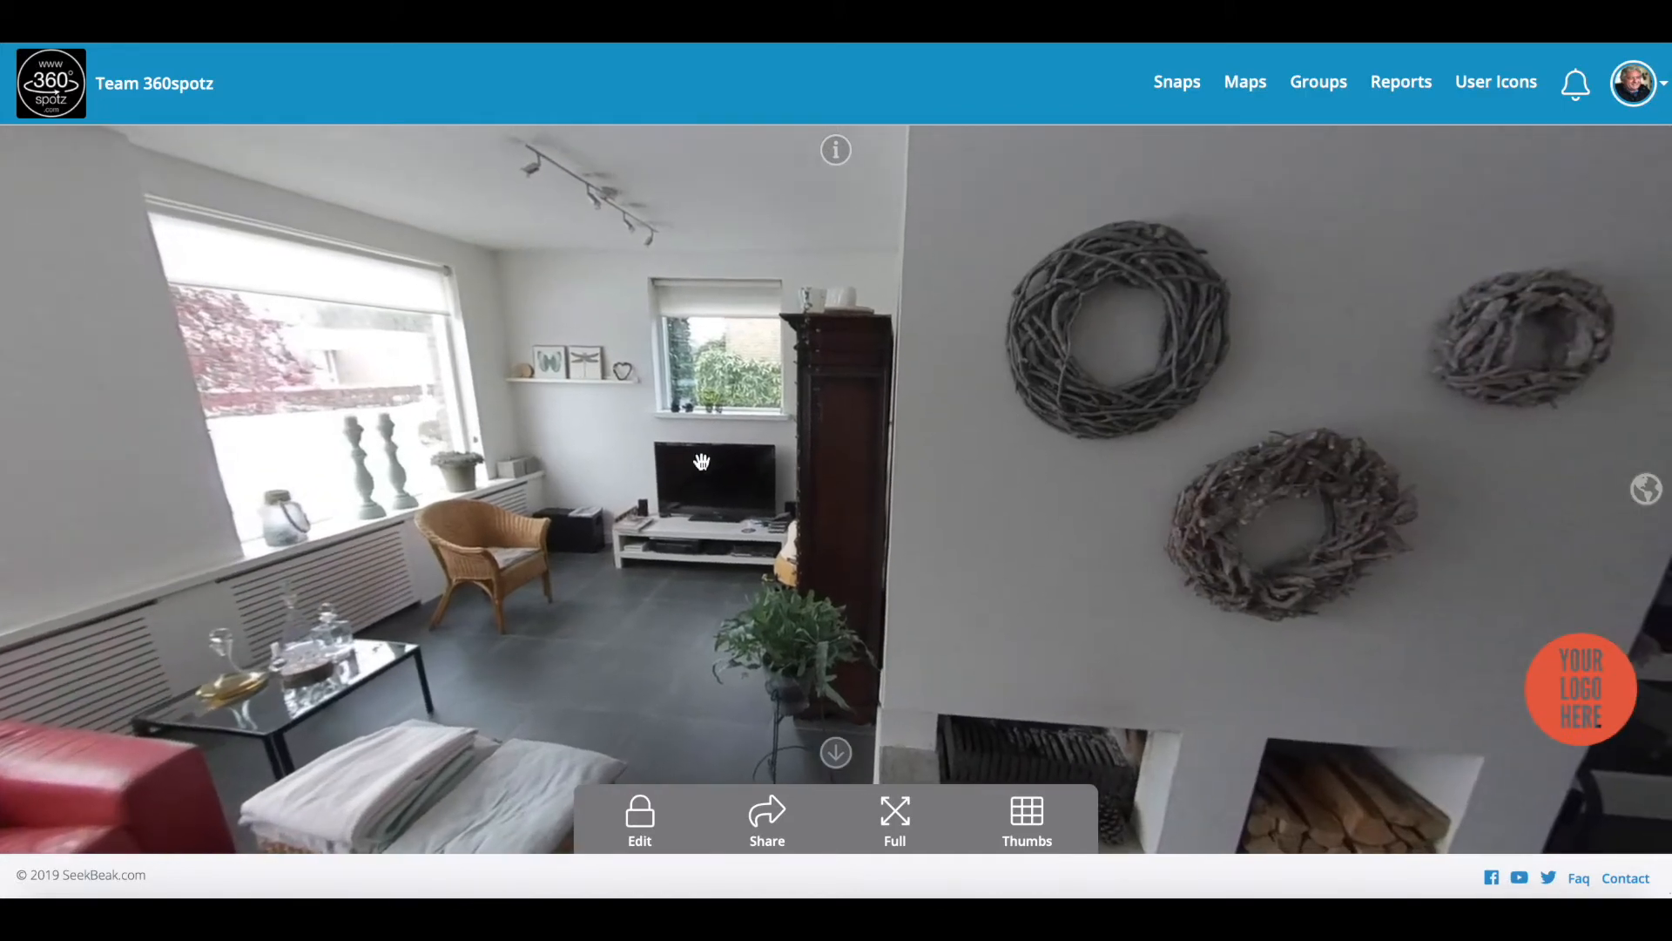
{"action": "left_click_drag", "start_coordinate": [725, 490], "coordinate": [608, 491]}
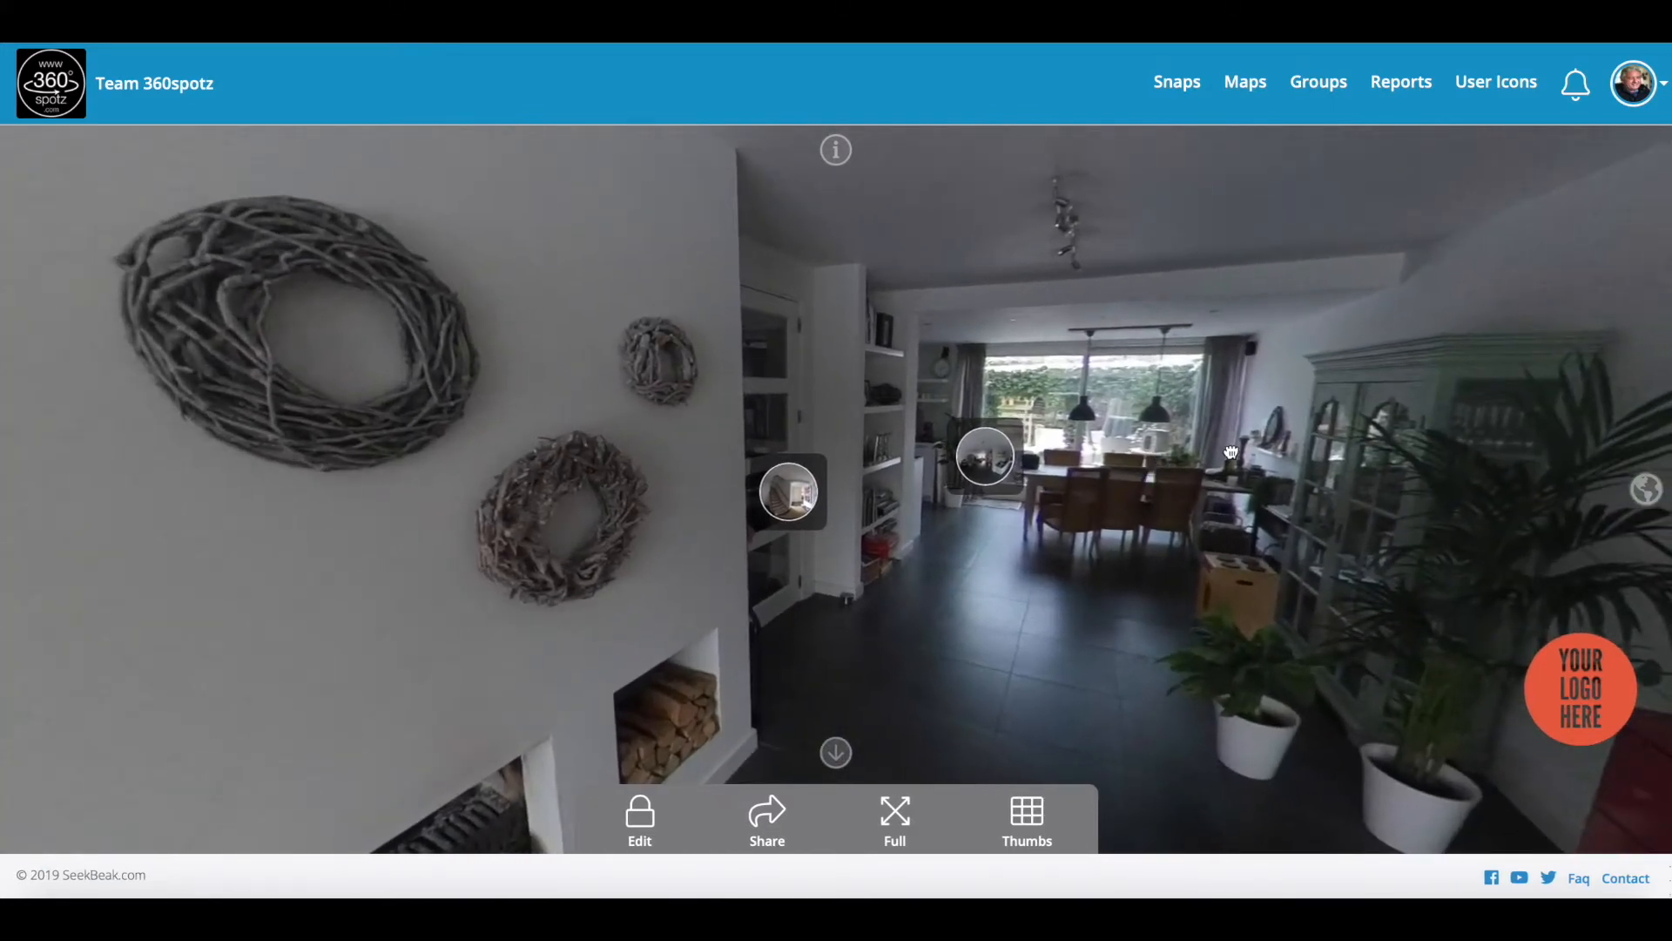
{"action": "left_click_drag", "start_coordinate": [1228, 452], "coordinate": [1212, 403]}
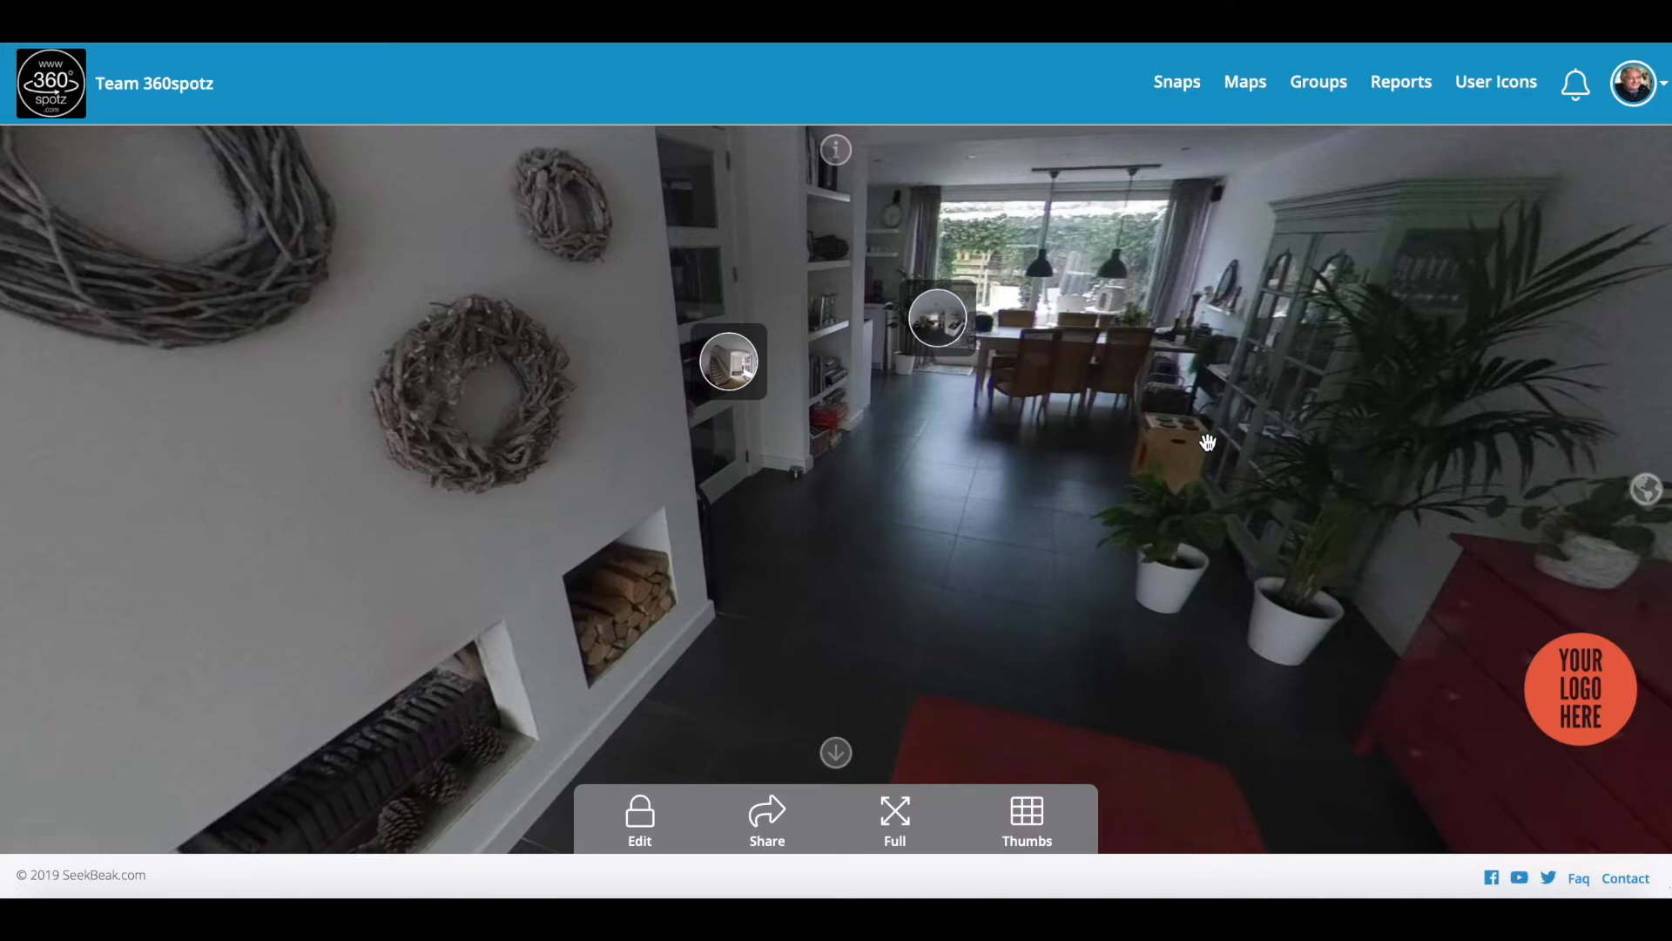
{"action": "left_click_drag", "start_coordinate": [1161, 470], "coordinate": [1224, 474]}
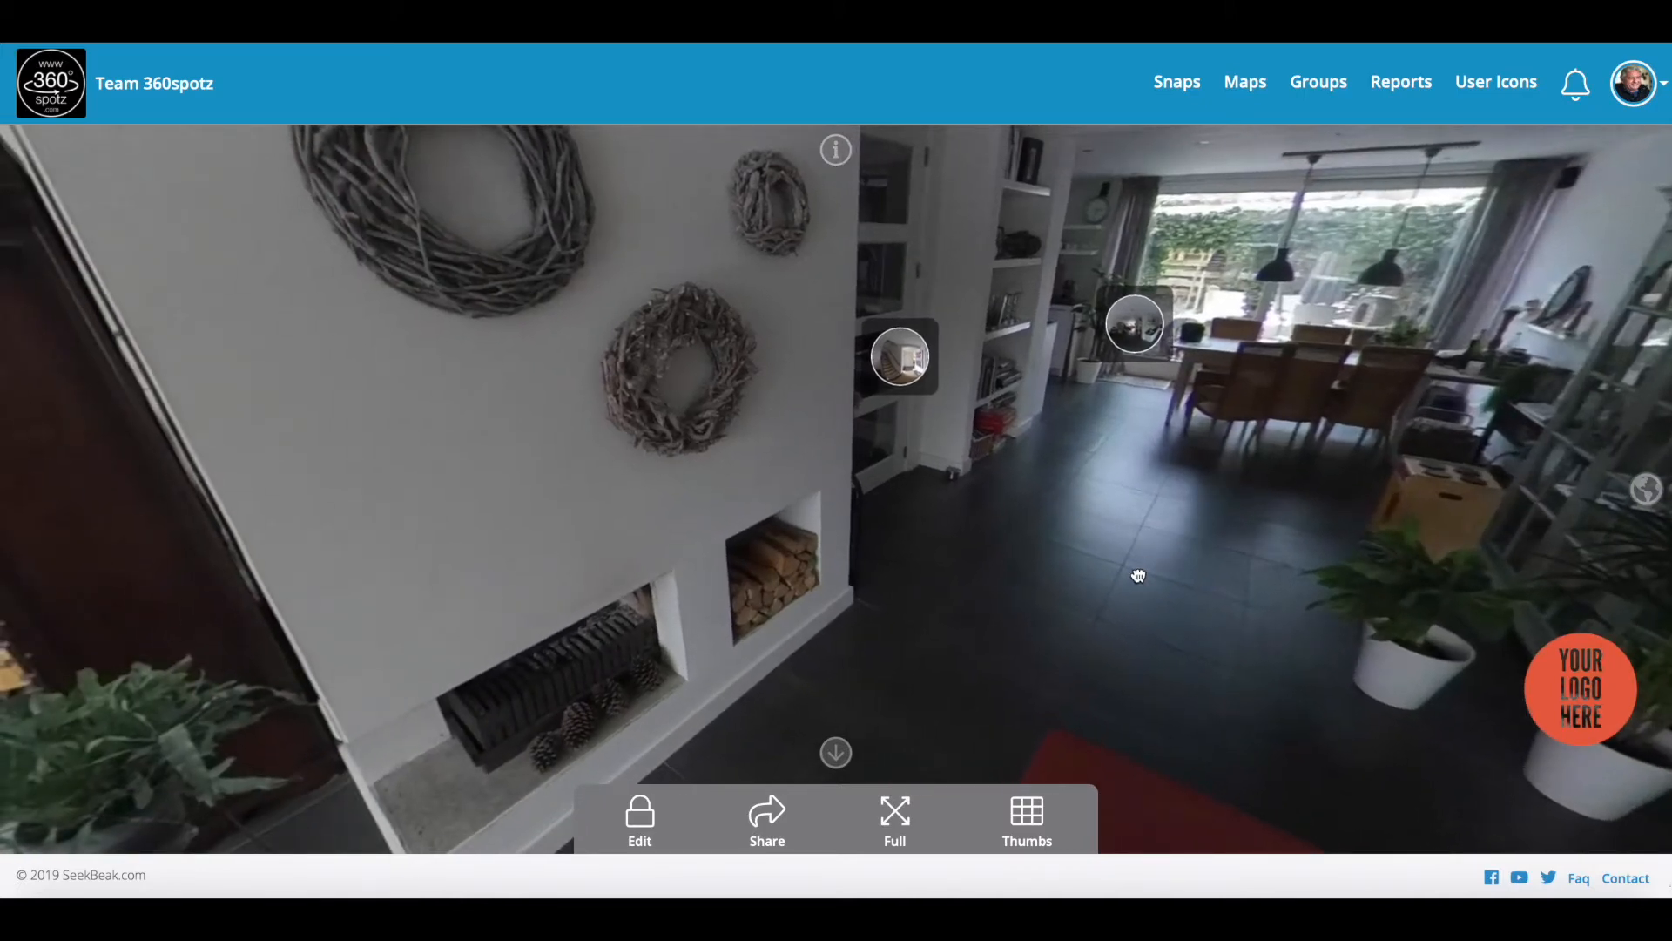
{"action": "left_click_drag", "start_coordinate": [1138, 576], "coordinate": [1139, 627]}
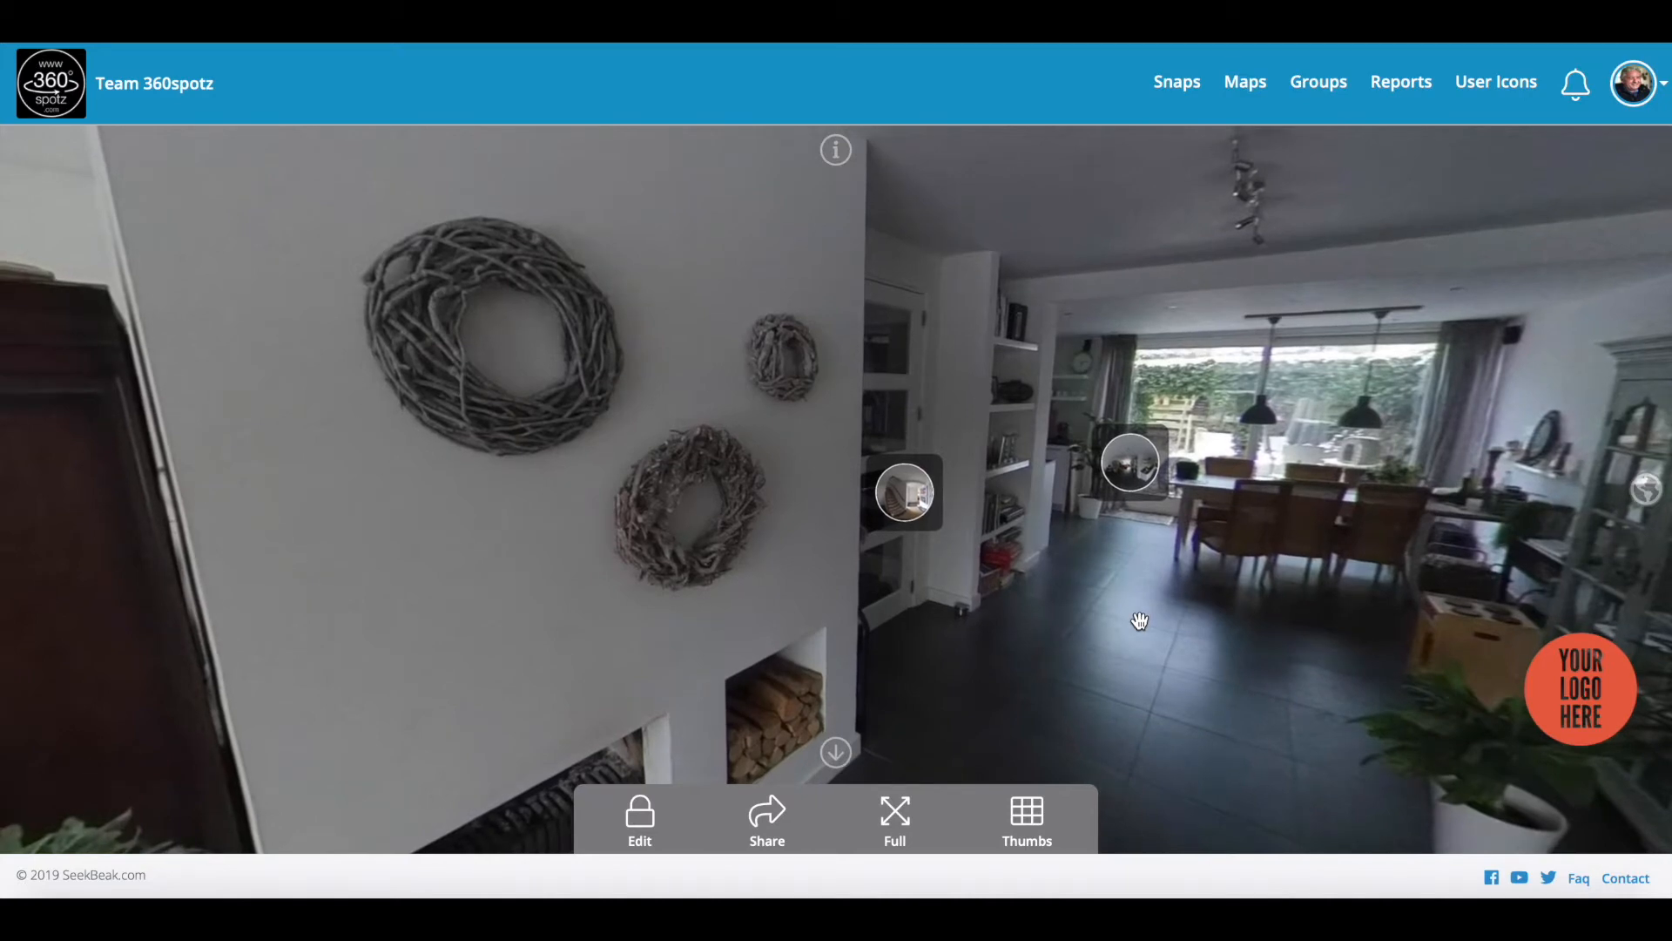
{"action": "left_click_drag", "start_coordinate": [1150, 635], "coordinate": [1153, 615]}
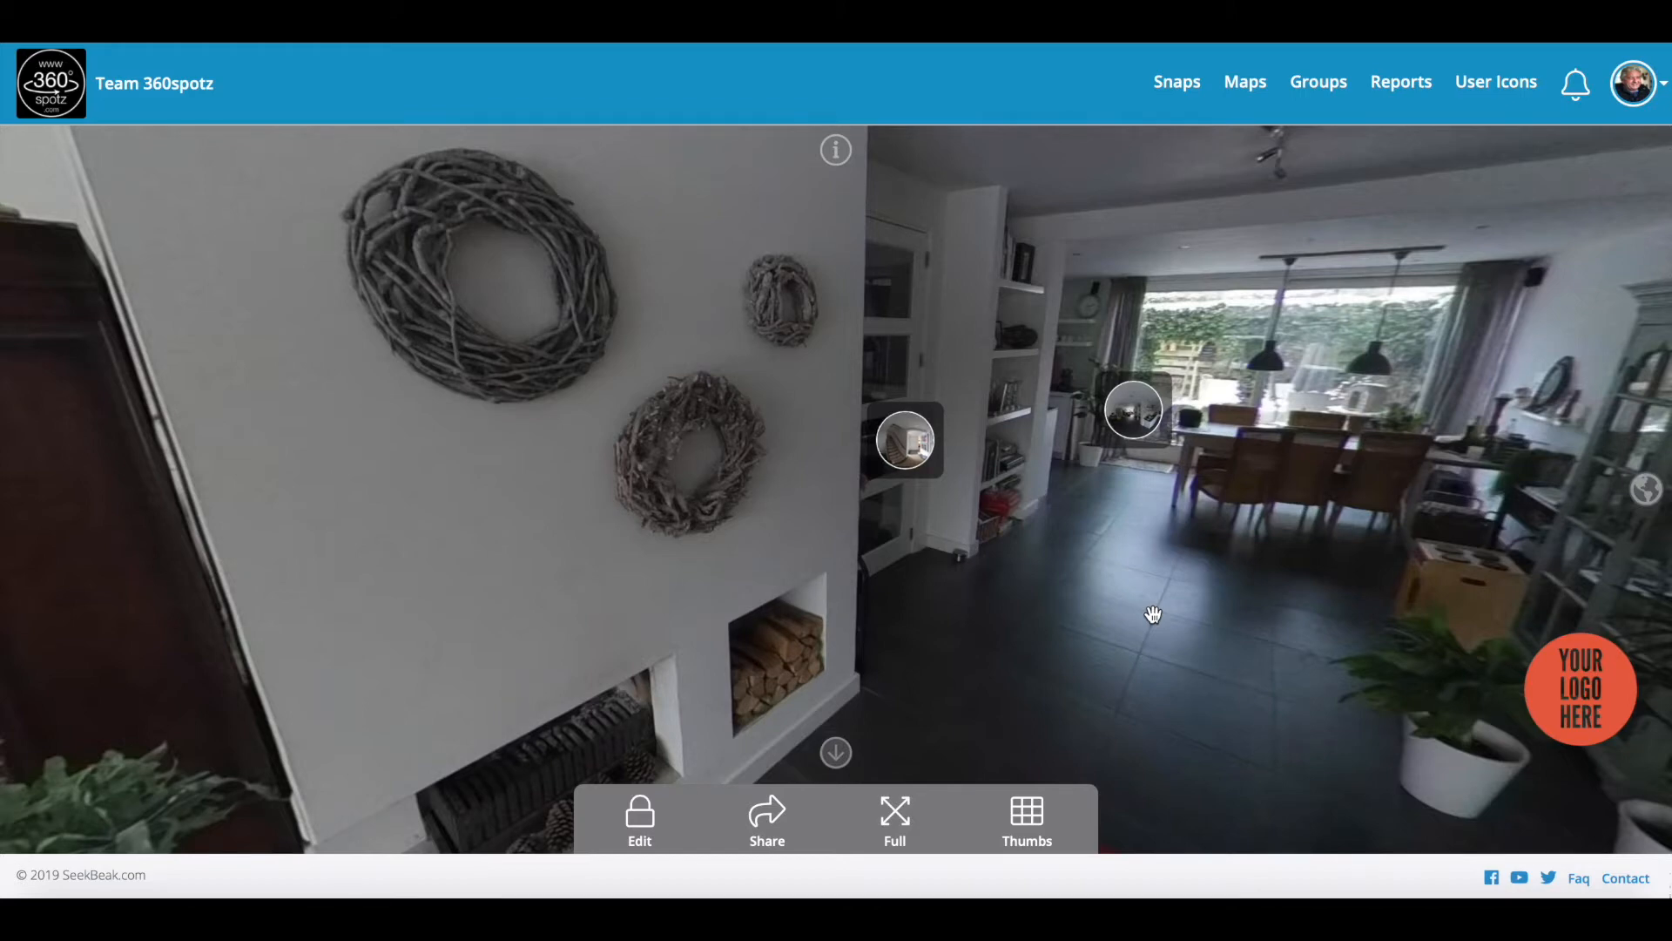
{"action": "left_click", "coordinate": [777, 822]}
{"action": "scroll", "coordinate": [1150, 727], "scroll_direction": "up", "scroll_amount": 5}
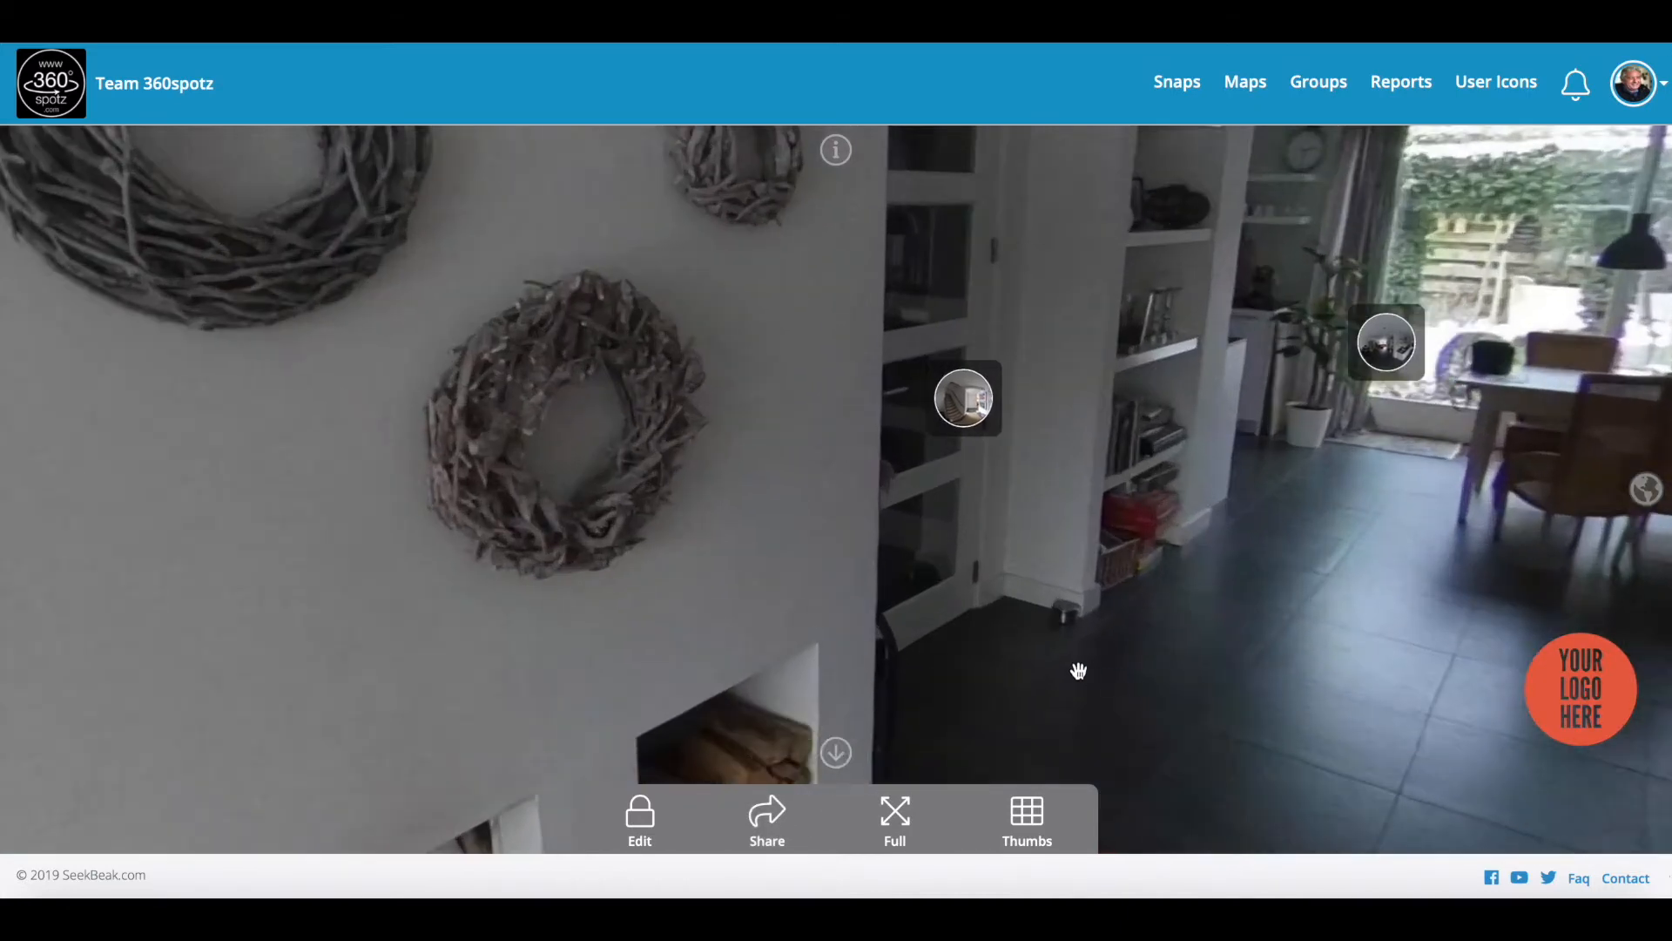
Step: Try sharing the tour to Facebook, close that window, then bring up the share-and-embed links
{"action": "left_click", "coordinate": [770, 816]}
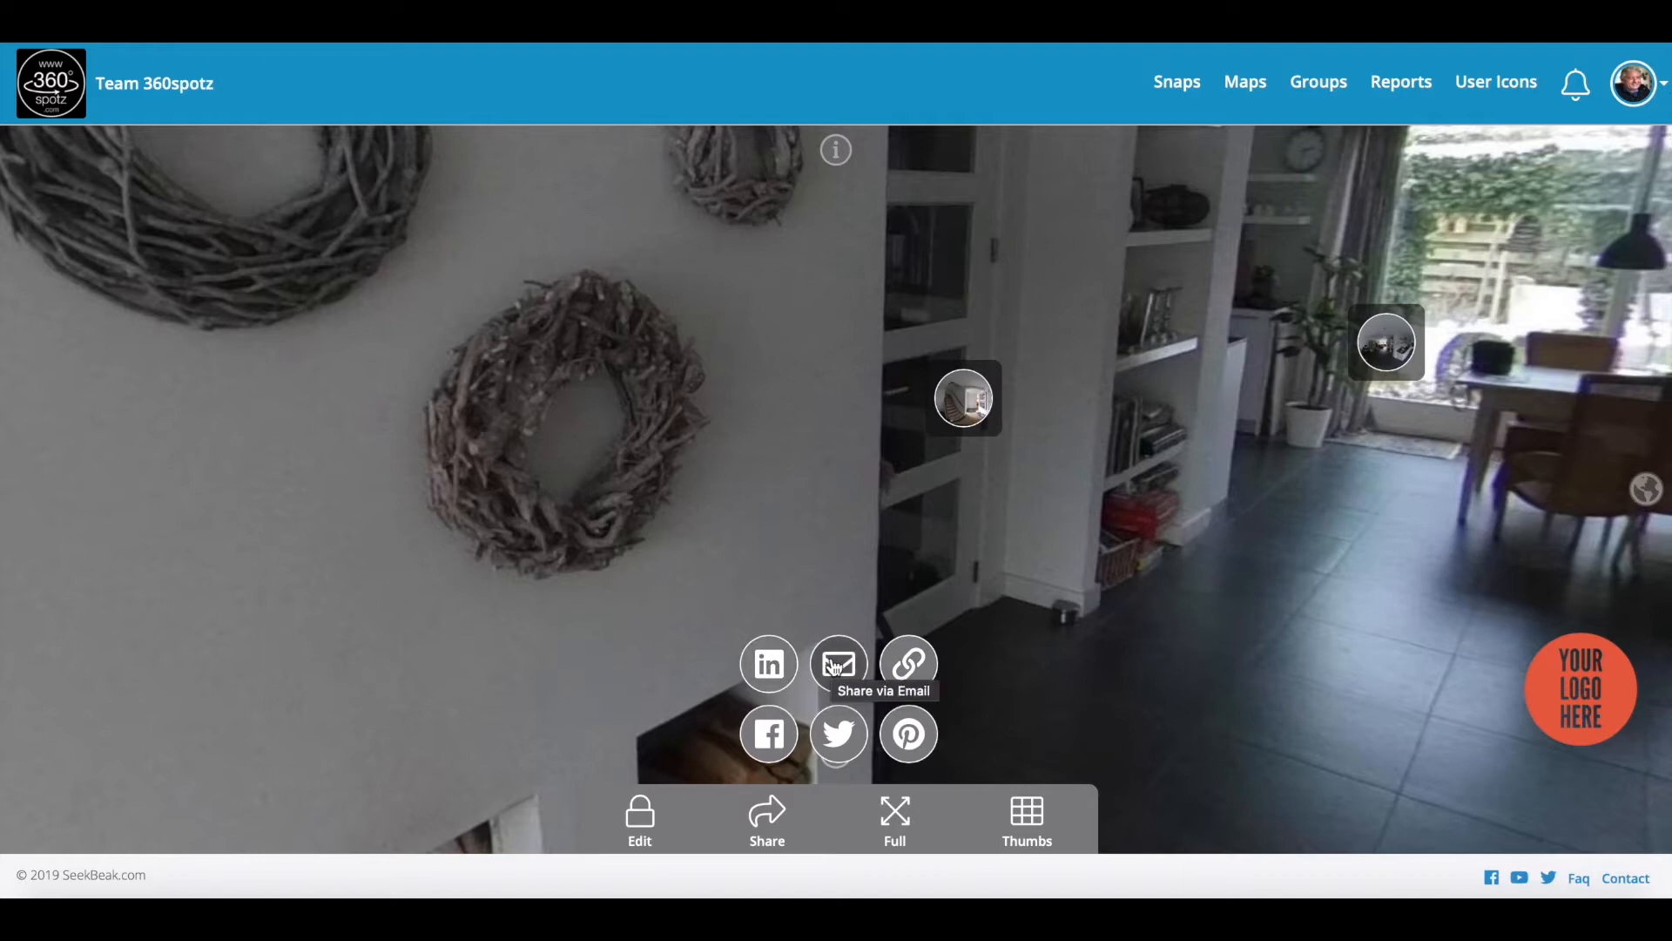
{"action": "left_click", "coordinate": [770, 736]}
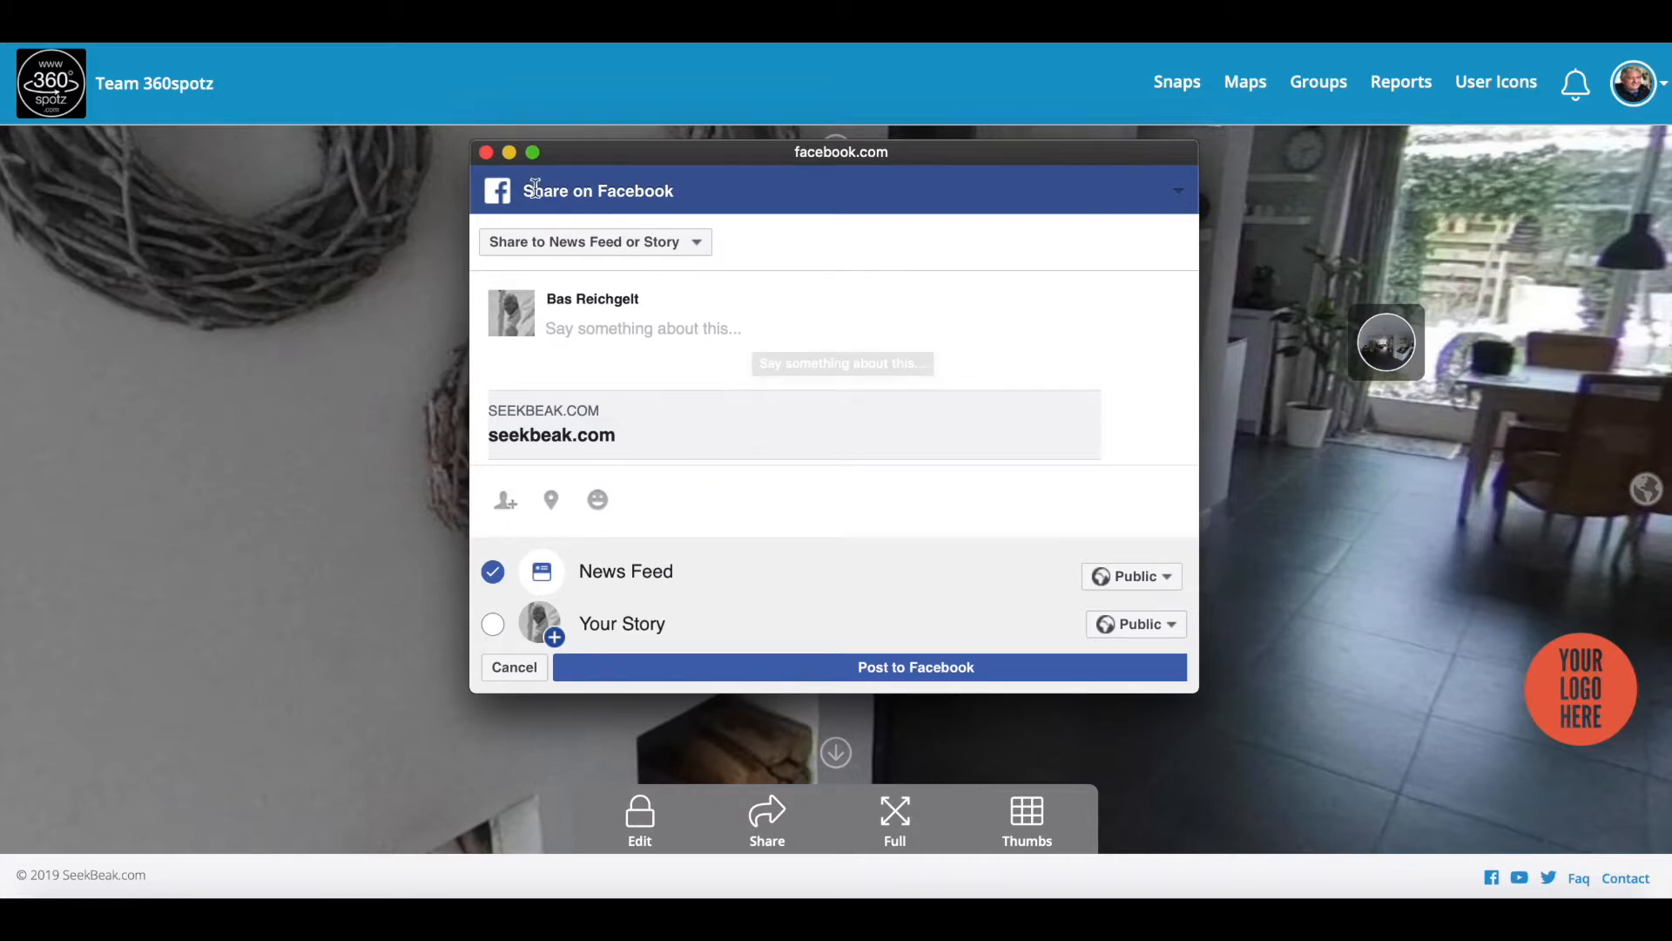
{"action": "left_click", "coordinate": [486, 154]}
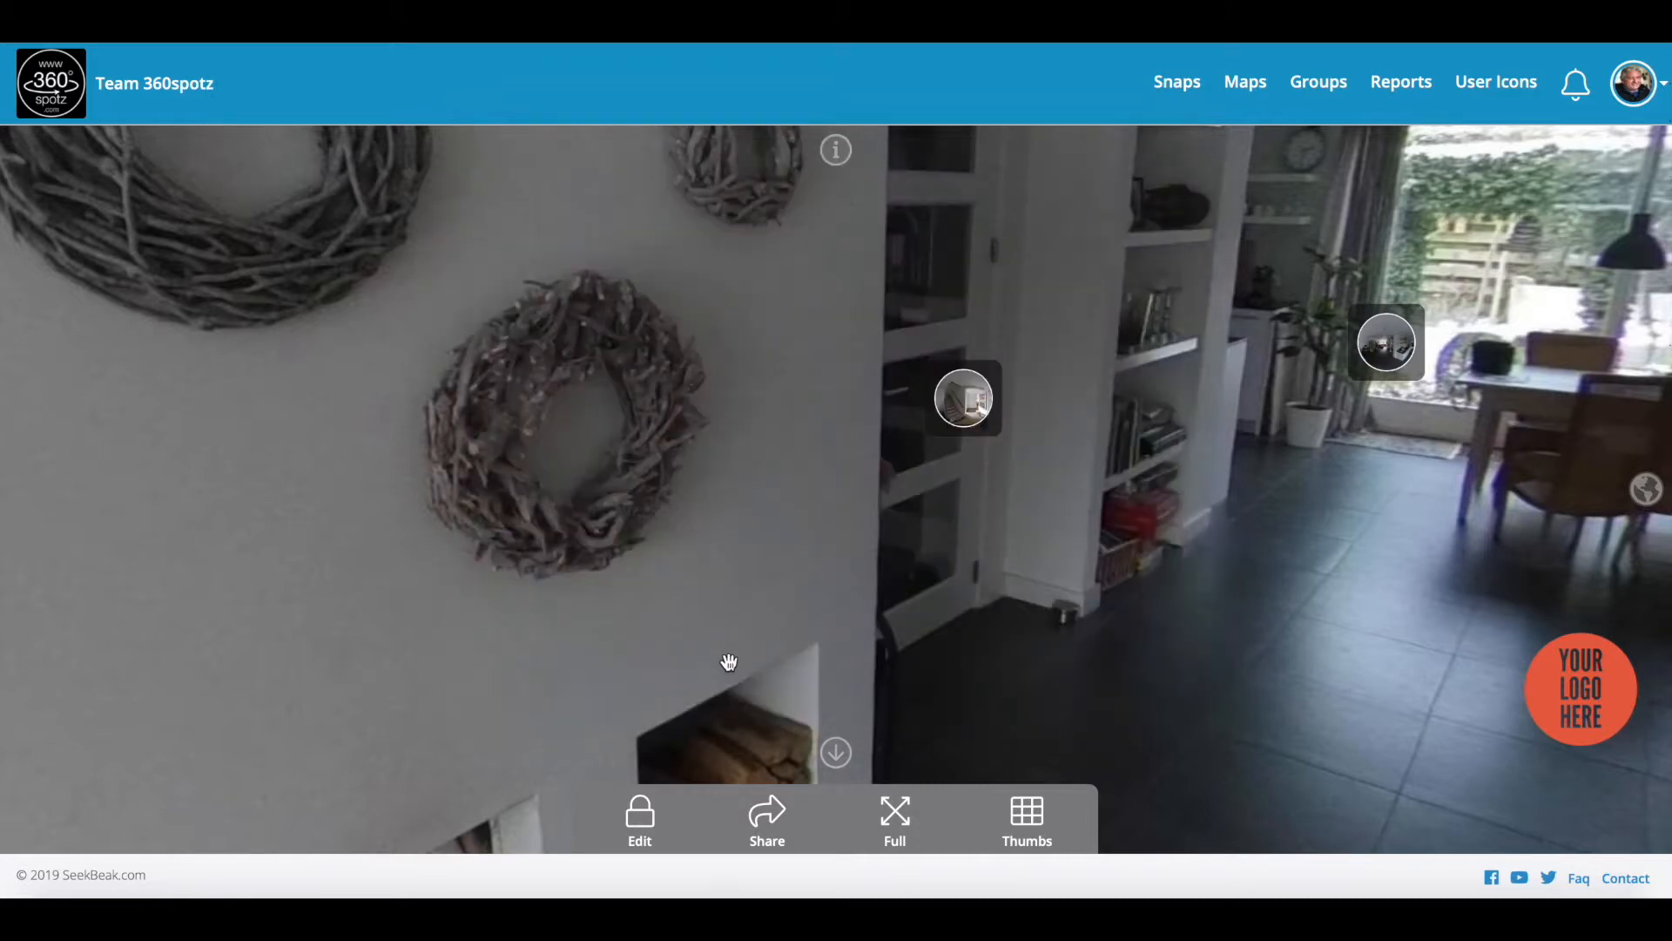
{"action": "left_click", "coordinate": [758, 813]}
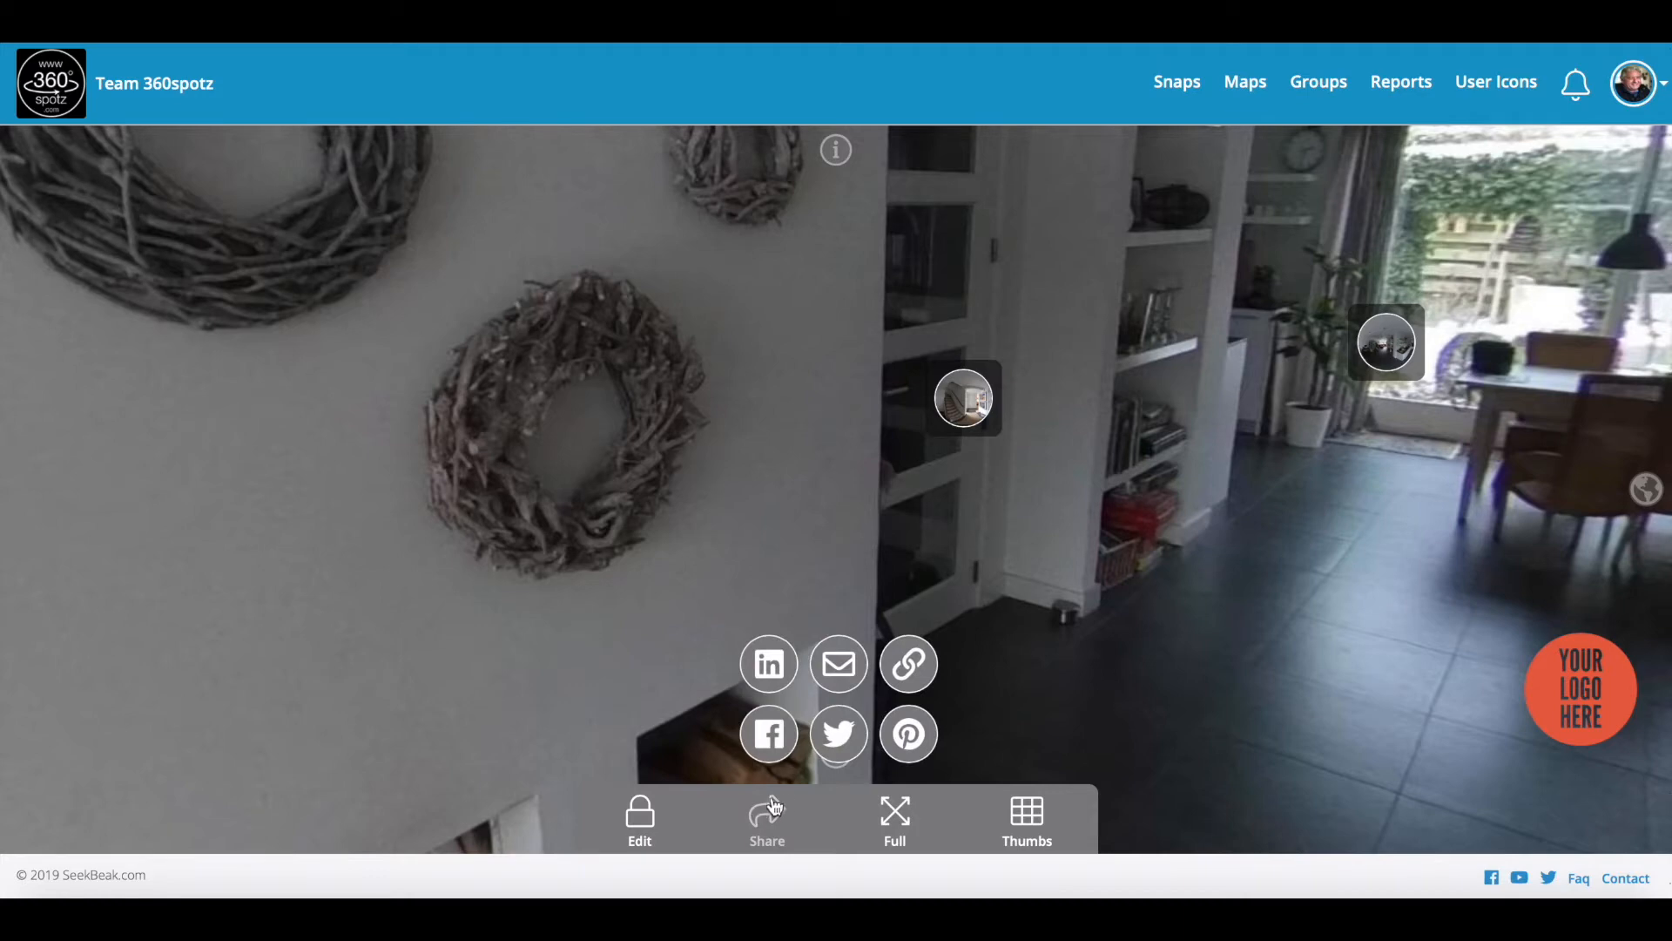
{"action": "left_click", "coordinate": [910, 666]}
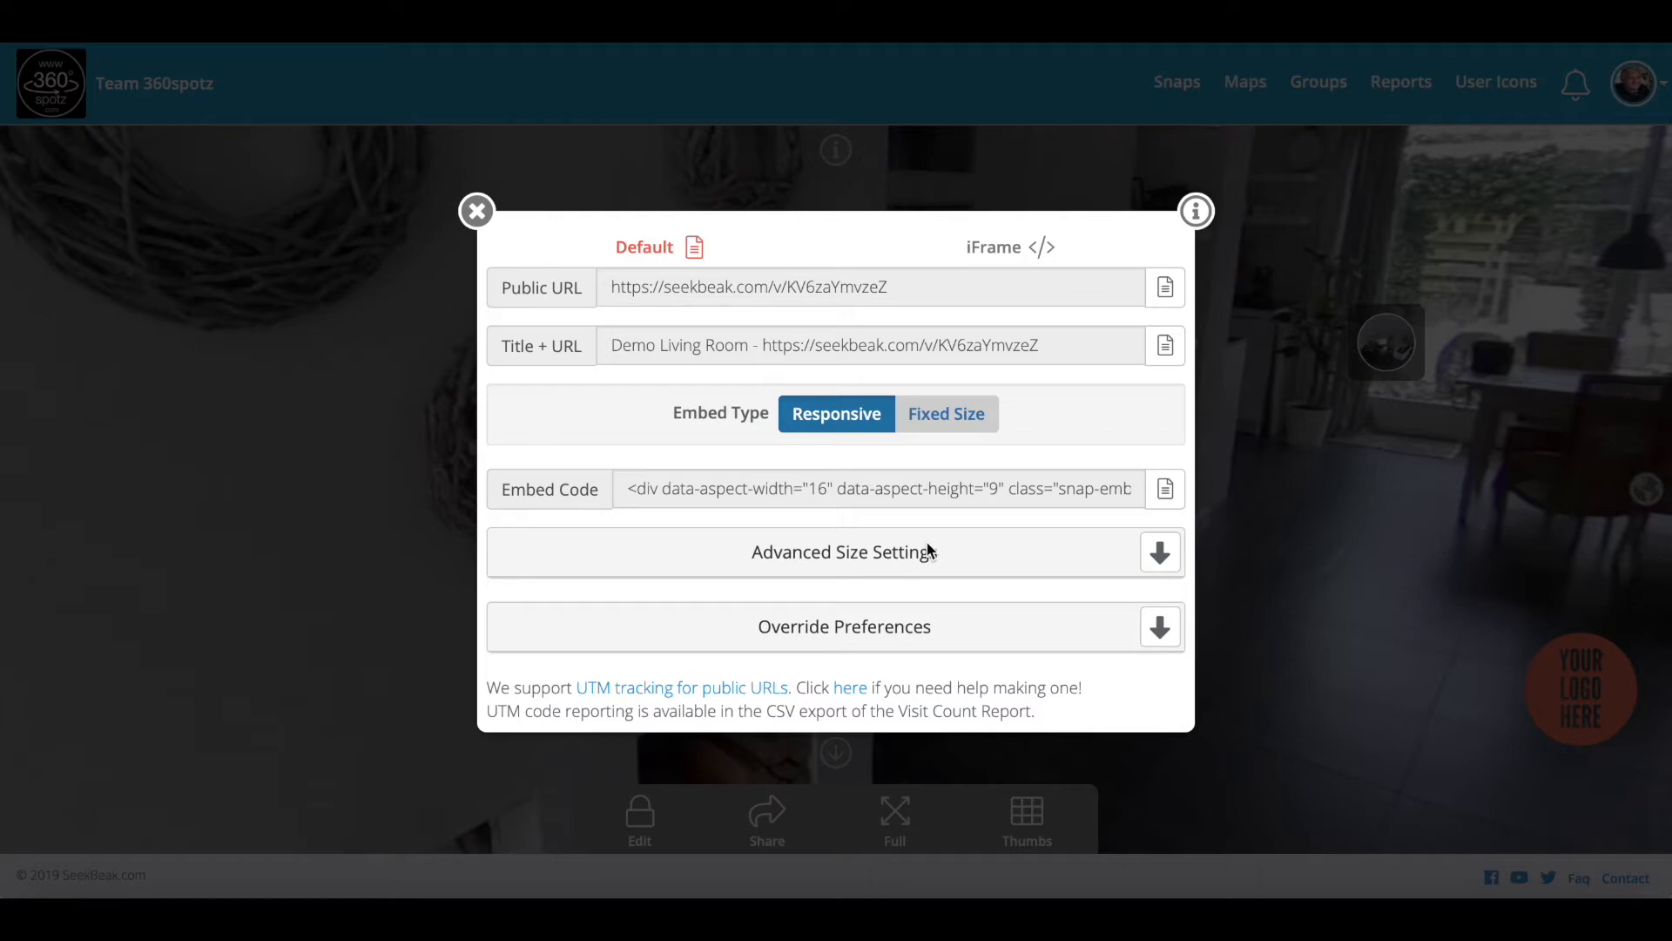
Step: After reviewing the Public URL and Embed Code, close the dialog and turn toward the wreaths and doorway
{"action": "left_click", "coordinate": [477, 213]}
{"action": "mouse_move", "coordinate": [889, 515]}
{"action": "left_mouse_down"}
{"action": "mouse_move", "coordinate": [923, 534]}
{"action": "mouse_move", "coordinate": [909, 533]}
{"action": "left_mouse_up"}
{"action": "left_click_drag", "start_coordinate": [1045, 500], "coordinate": [1096, 542]}
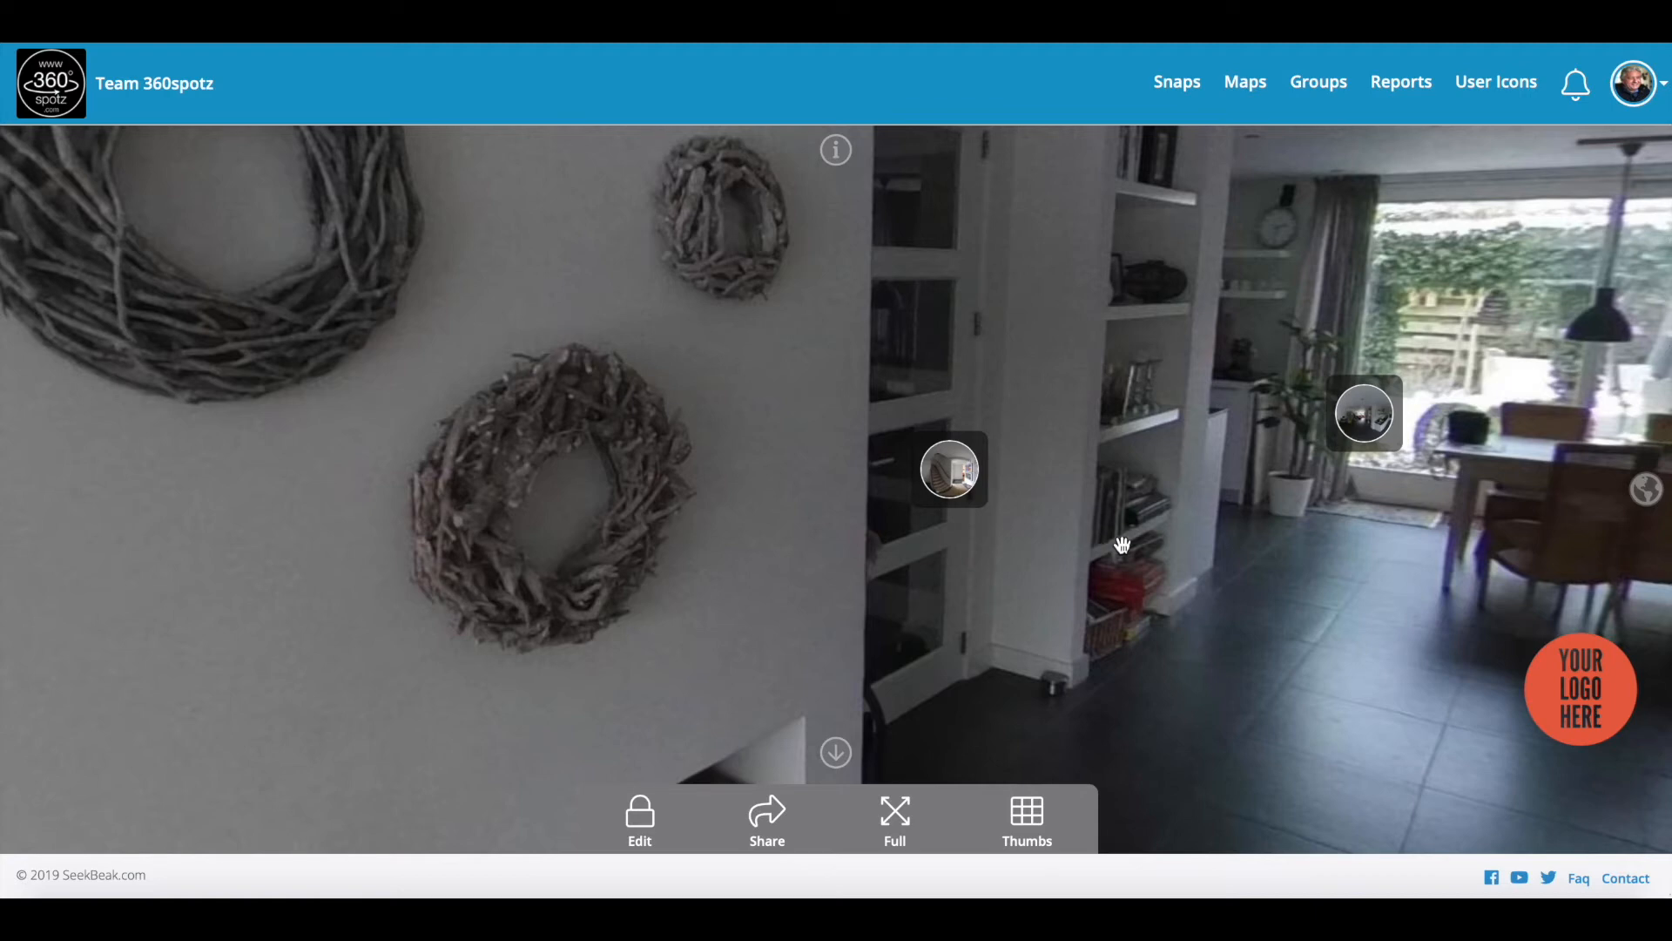
{"action": "left_click_drag", "start_coordinate": [1122, 545], "coordinate": [887, 592]}
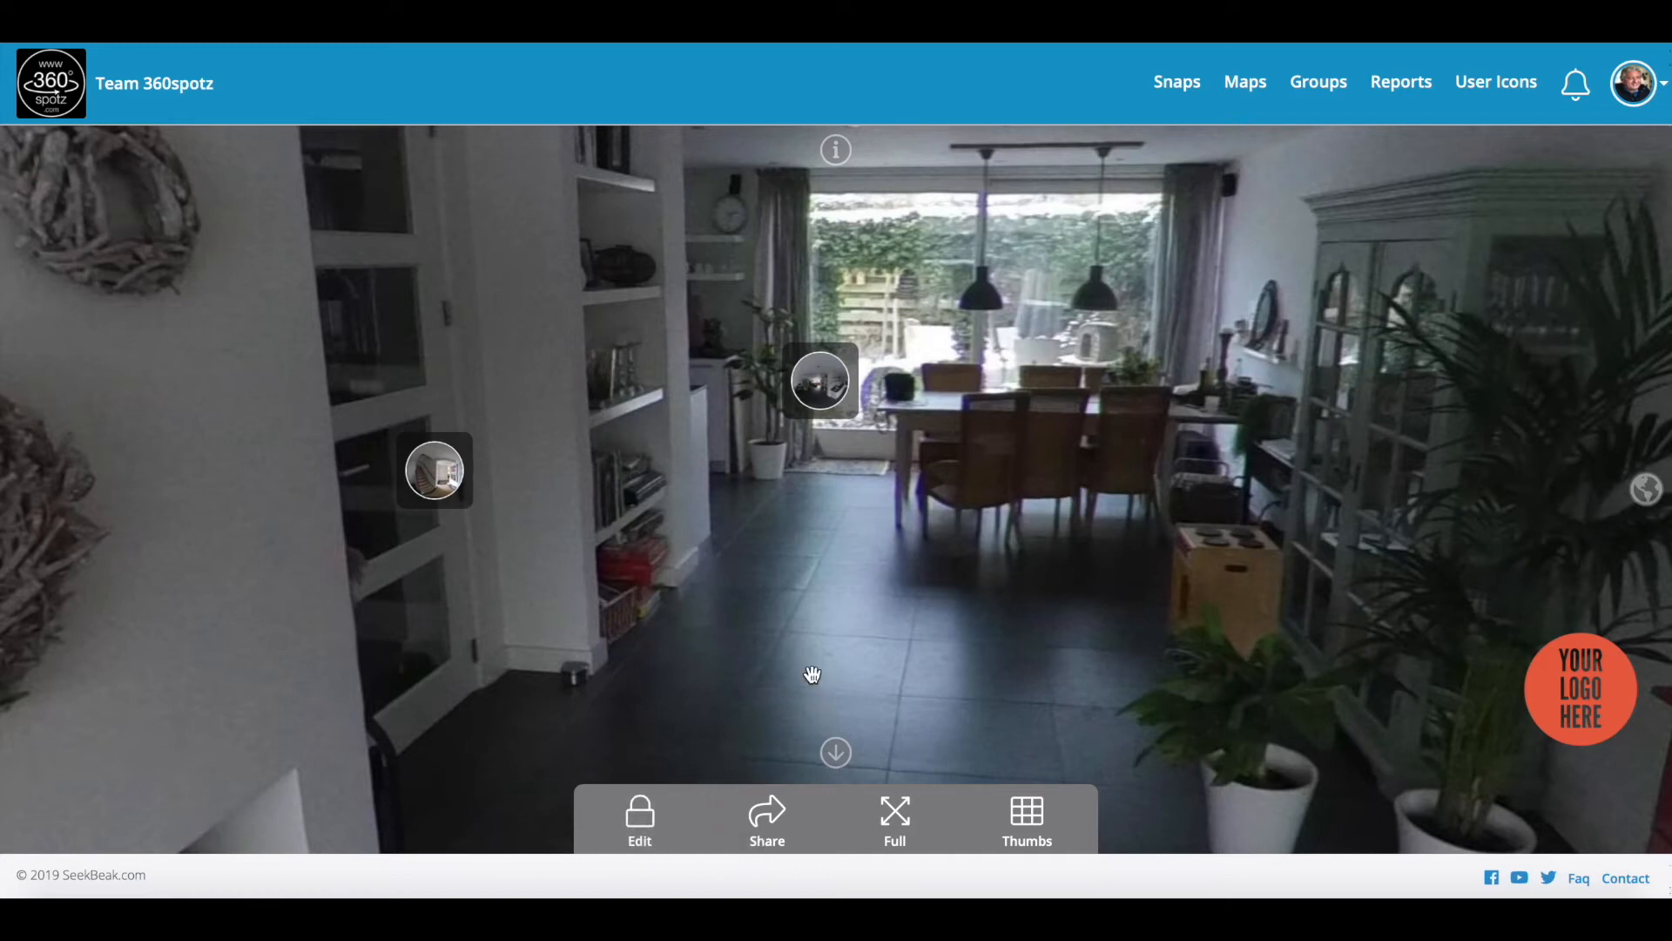
{"action": "left_click_drag", "start_coordinate": [881, 650], "coordinate": [806, 642]}
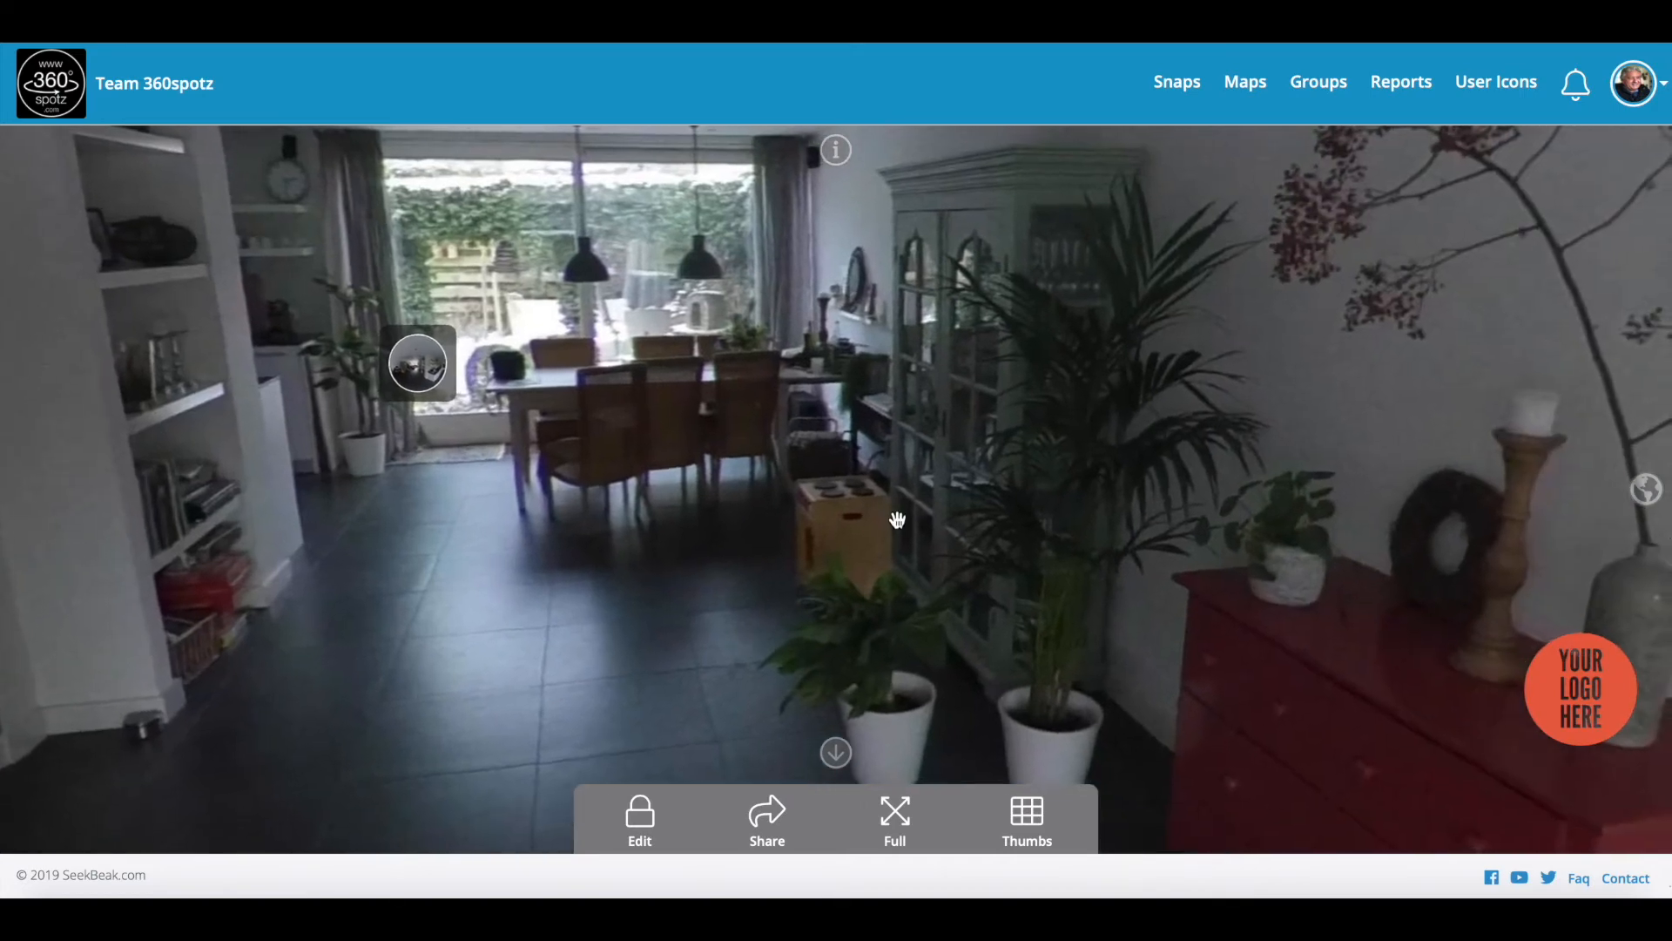
{"action": "scroll", "coordinate": [871, 567], "scroll_direction": "down", "scroll_amount": 4}
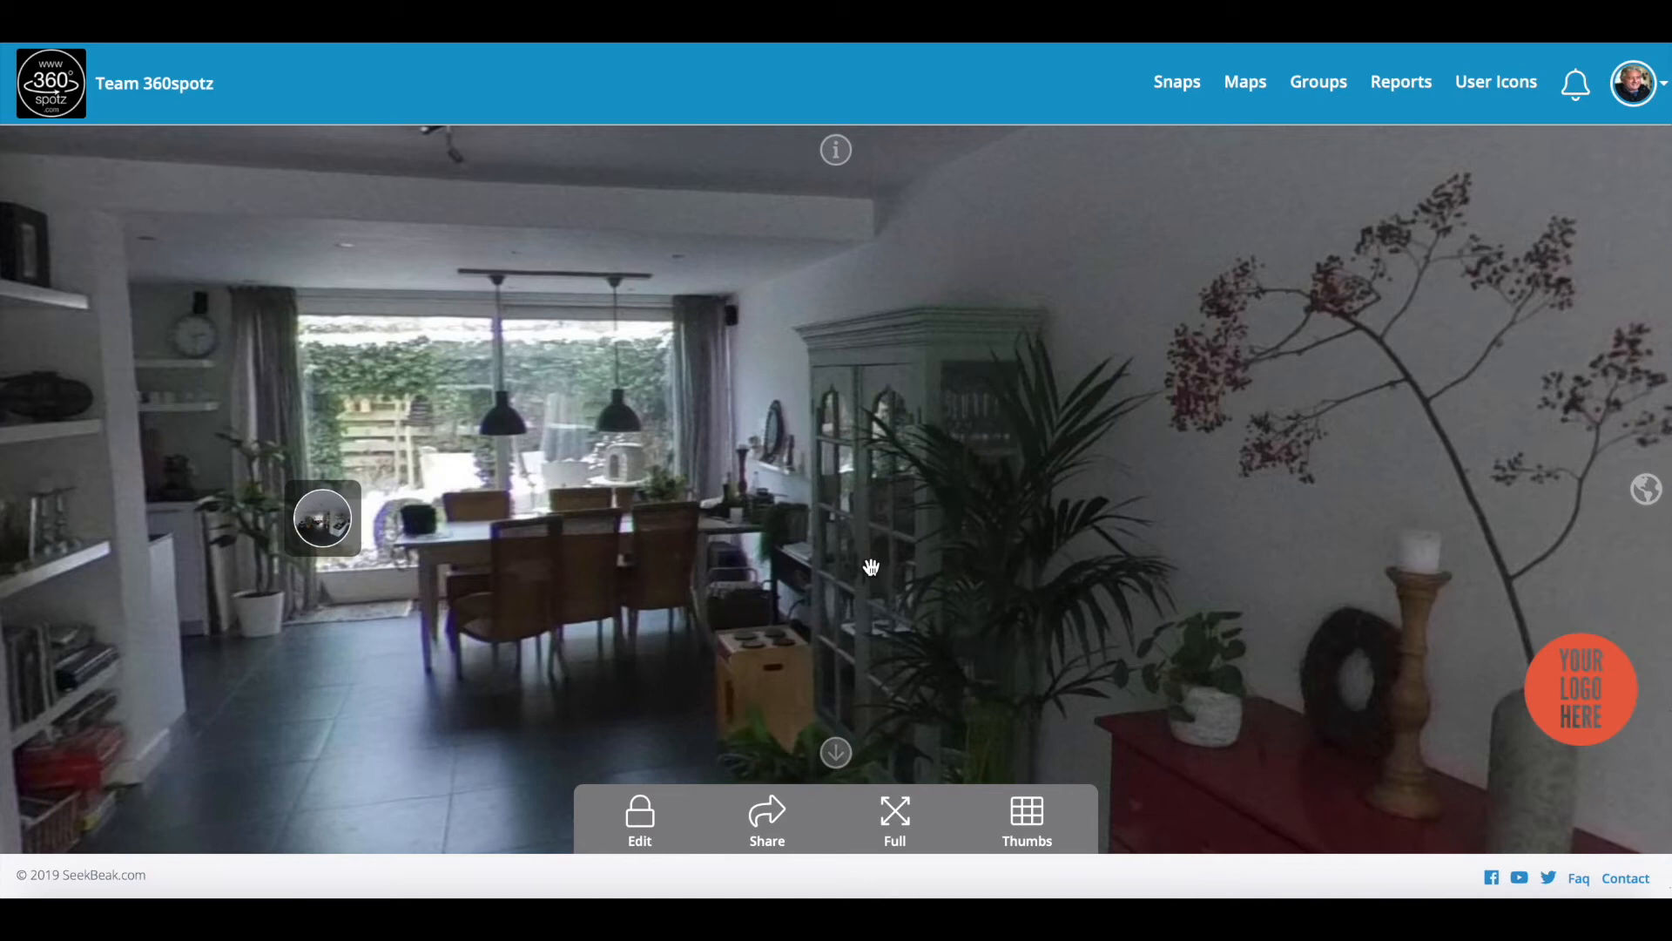
{"action": "left_click_drag", "start_coordinate": [1075, 463], "coordinate": [396, 377]}
{"action": "left_click_drag", "start_coordinate": [1094, 450], "coordinate": [964, 470]}
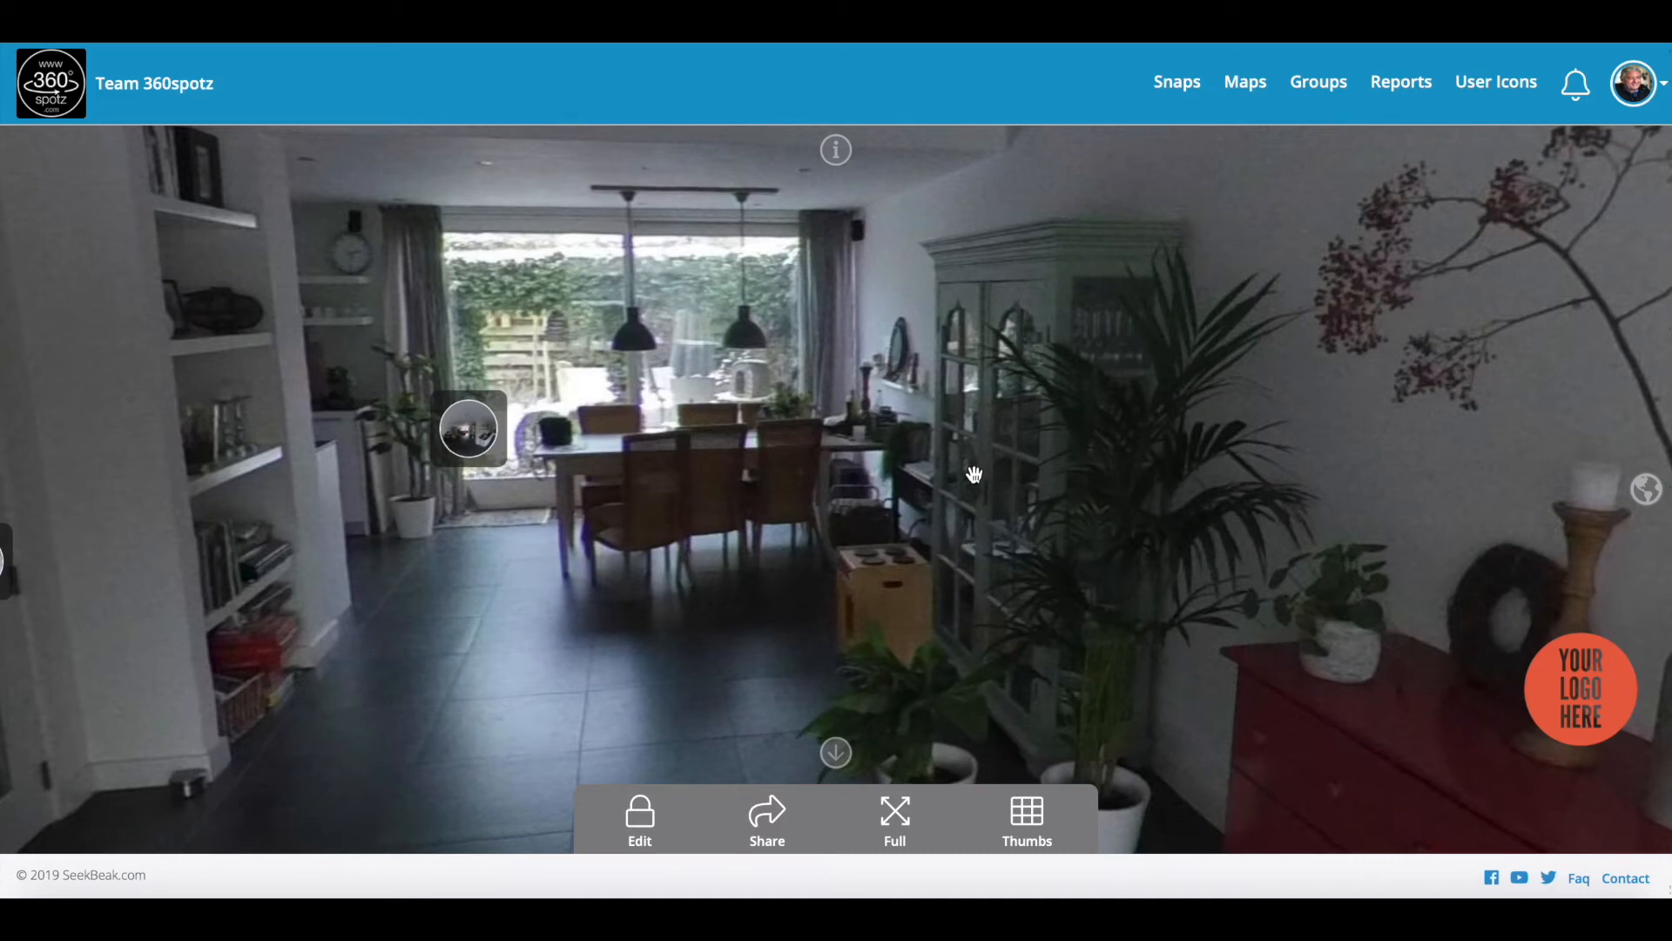
{"action": "left_click", "coordinate": [837, 152]}
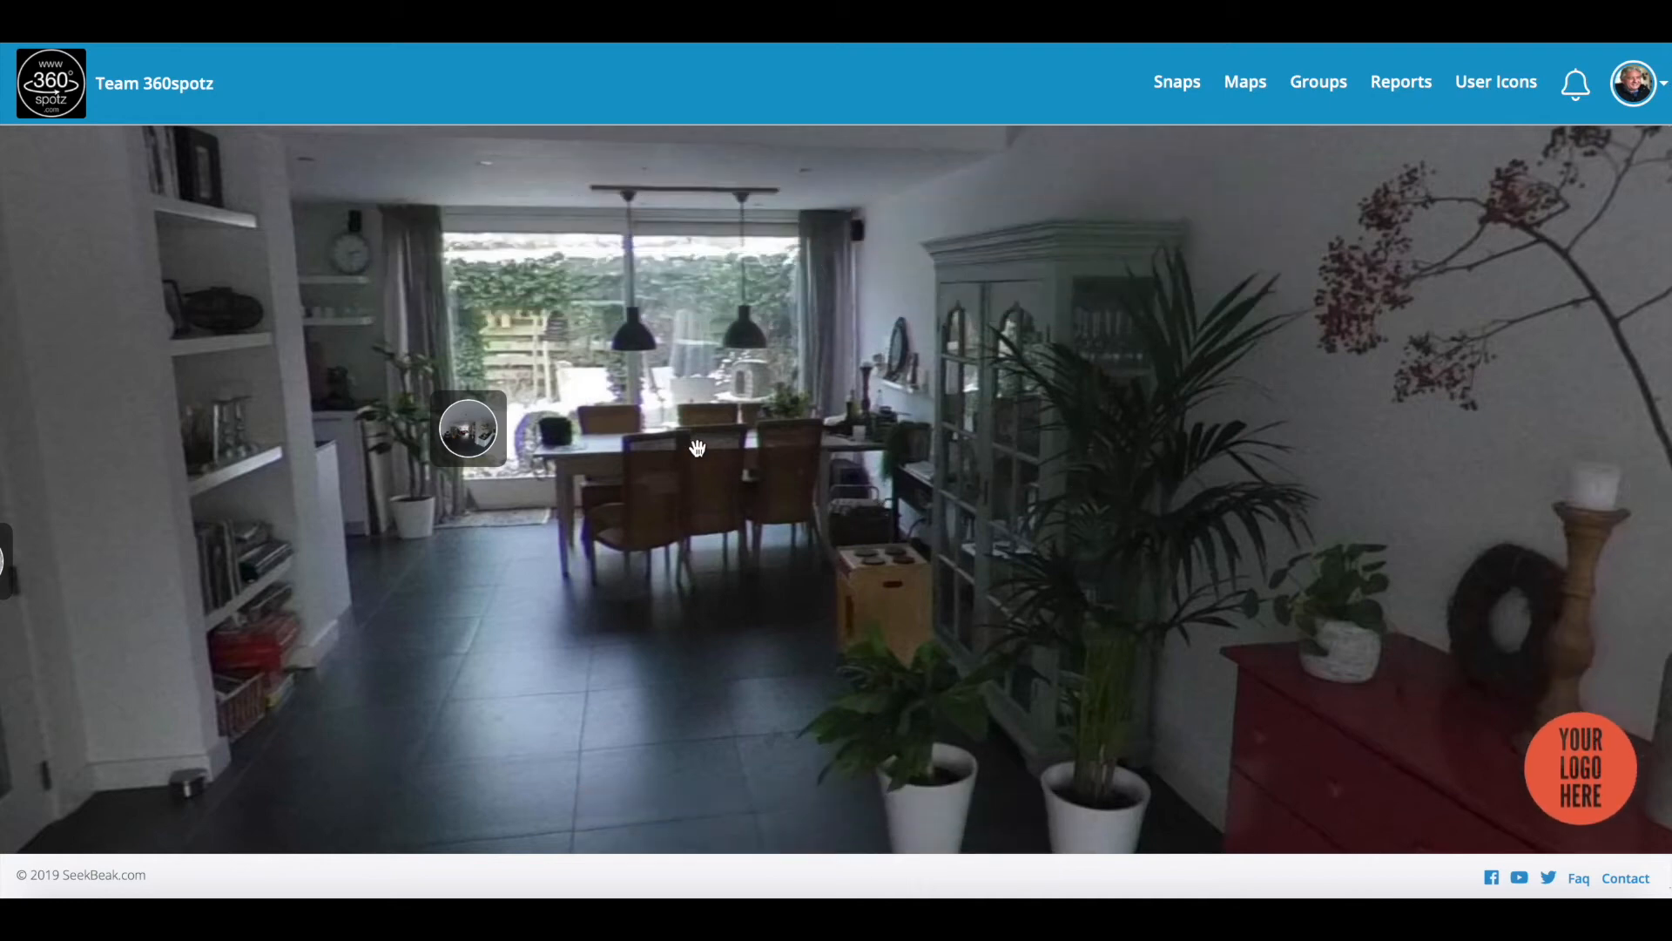
{"action": "left_click_drag", "start_coordinate": [698, 449], "coordinate": [698, 422]}
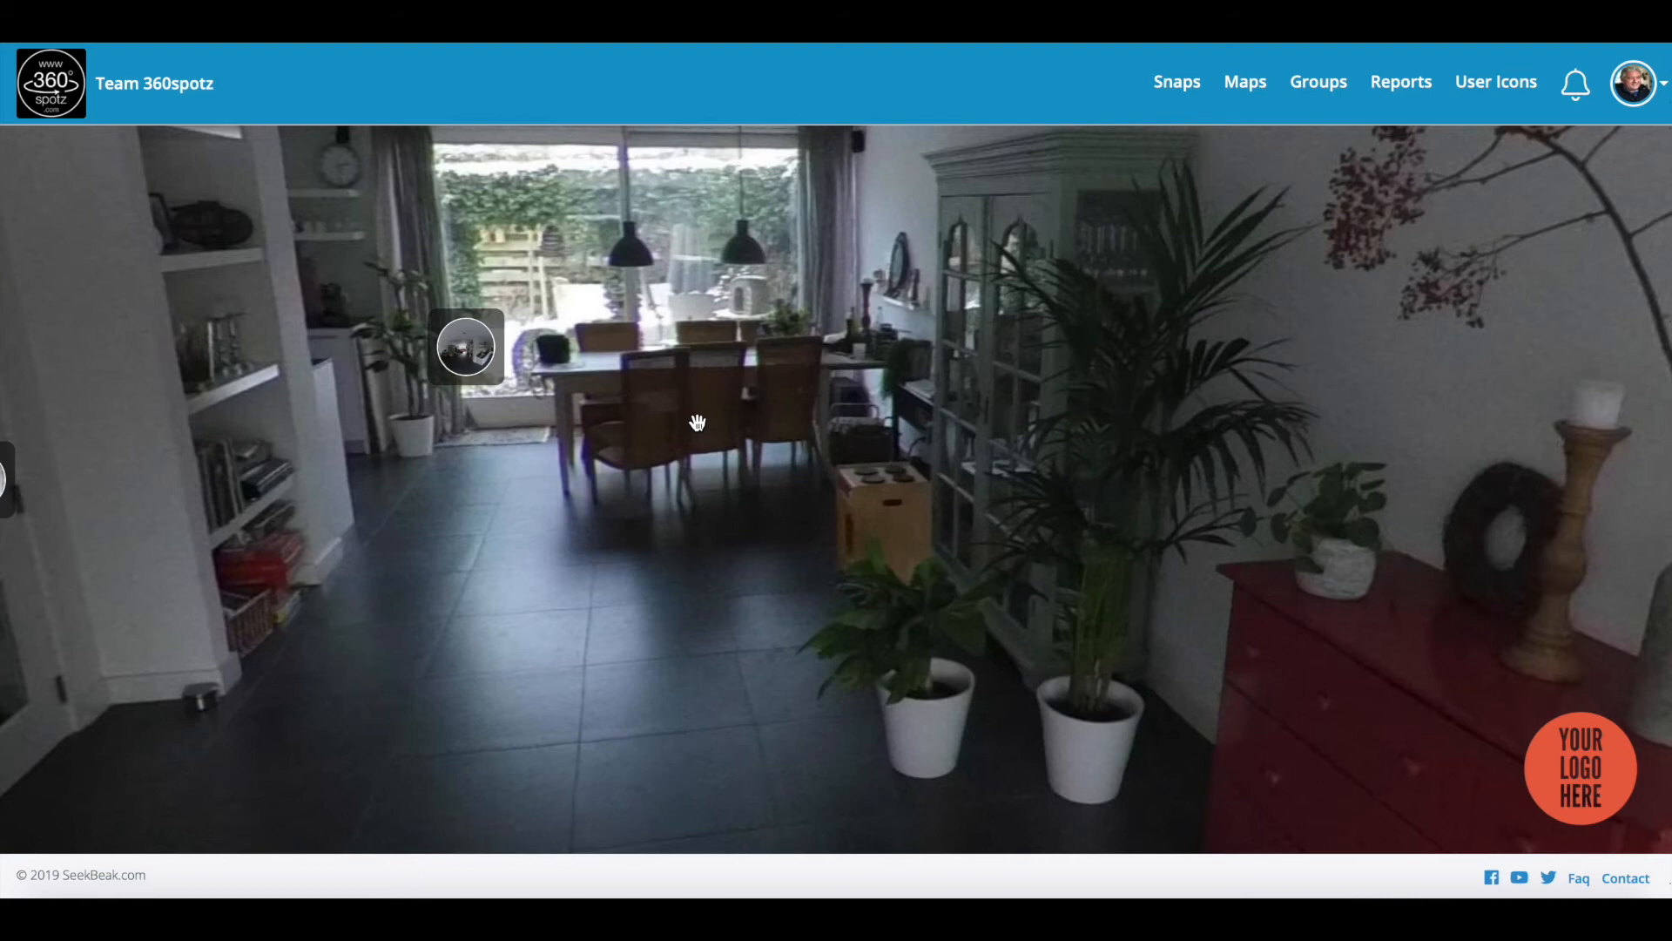
{"action": "left_click_drag", "start_coordinate": [927, 405], "coordinate": [856, 427]}
{"action": "left_click_drag", "start_coordinate": [704, 430], "coordinate": [871, 427]}
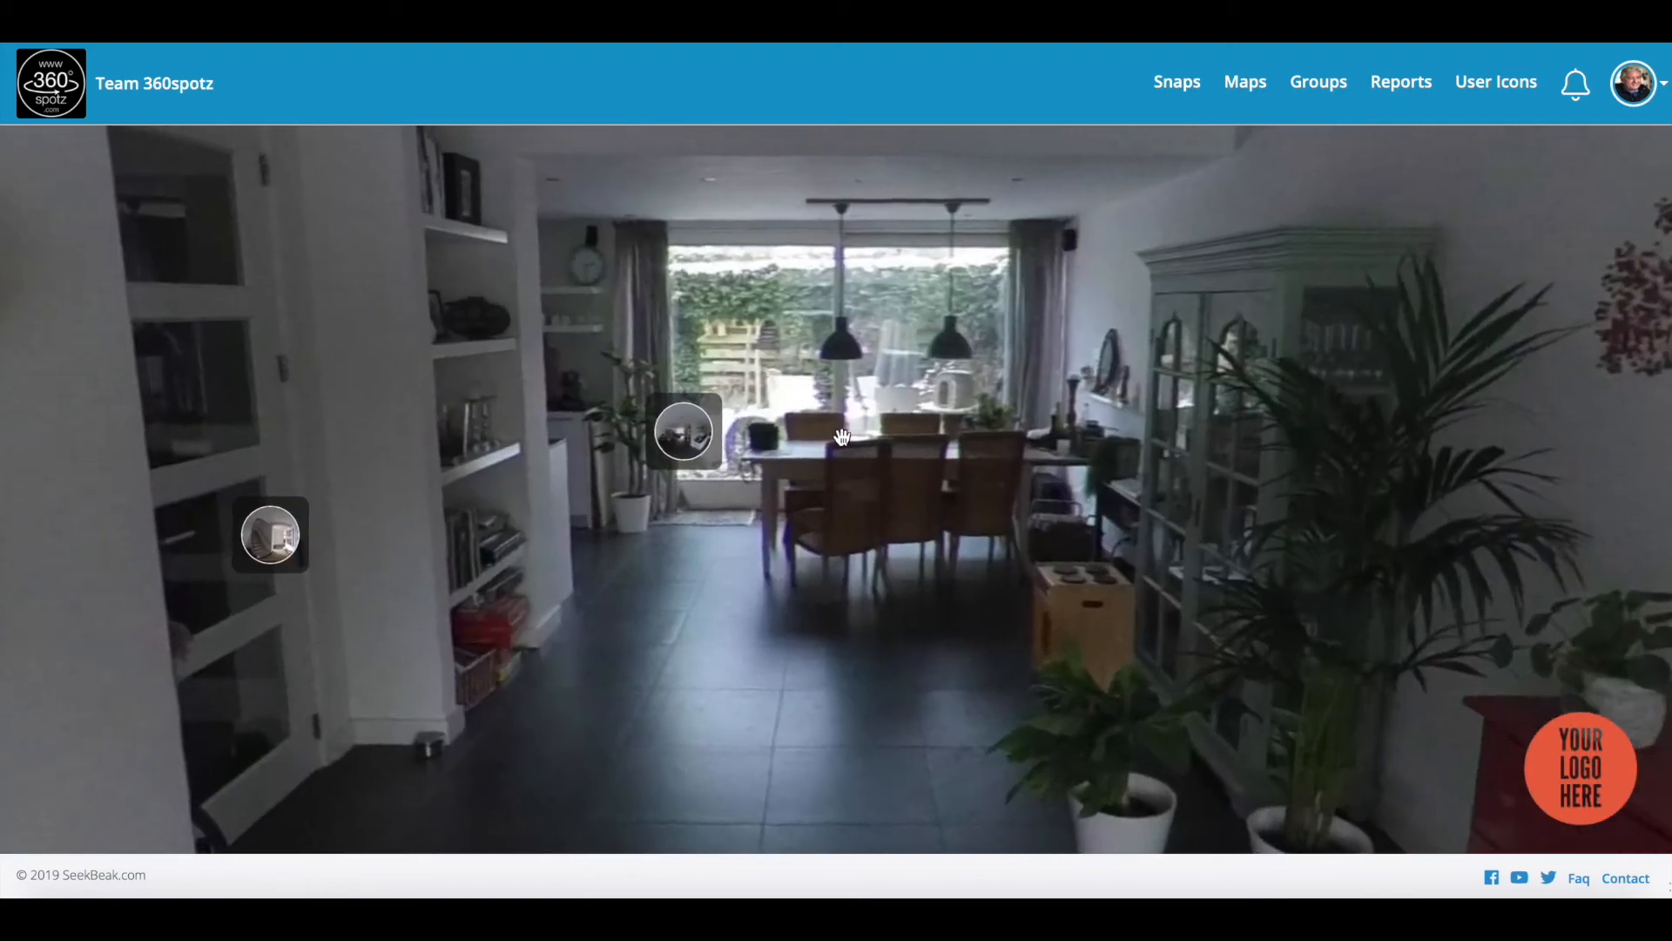